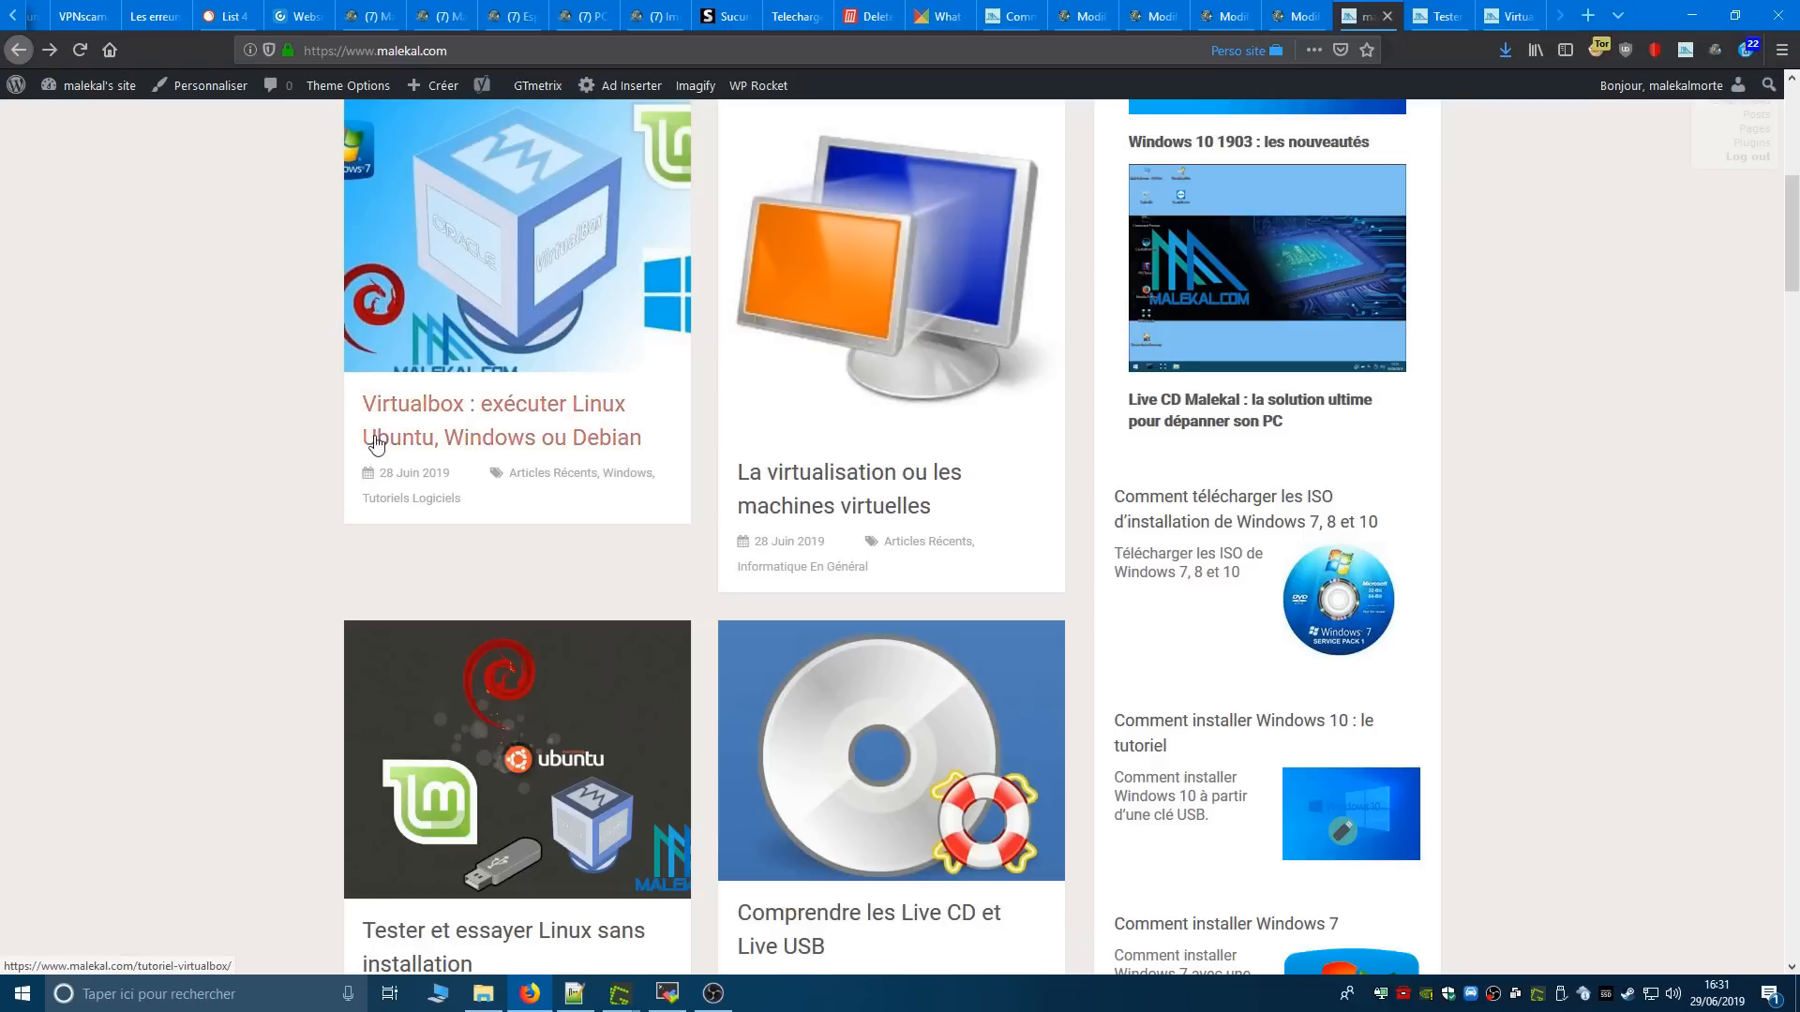
{"action": "scroll", "coordinate": [684, 443], "scroll_direction": "up", "scroll_amount": 1}
{"action": "scroll", "coordinate": [685, 443], "scroll_direction": "up", "scroll_amount": 1}
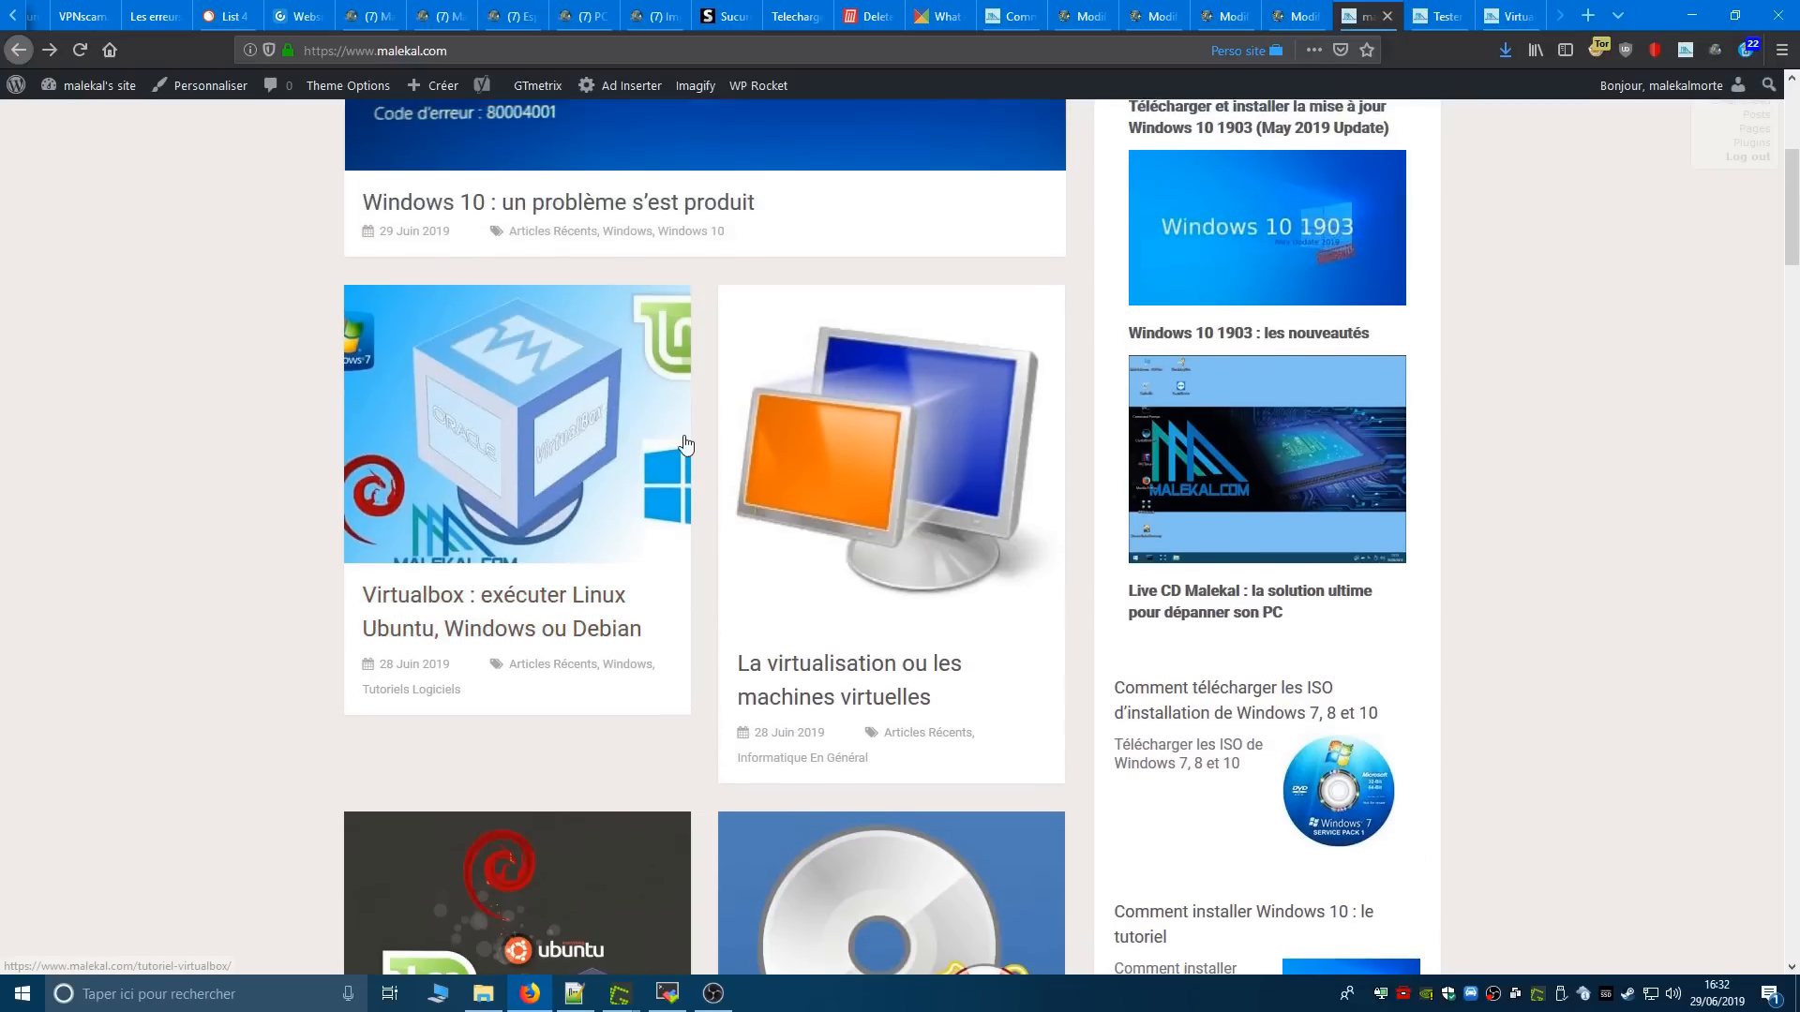
{"action": "scroll", "coordinate": [684, 444], "scroll_direction": "down", "scroll_amount": 3}
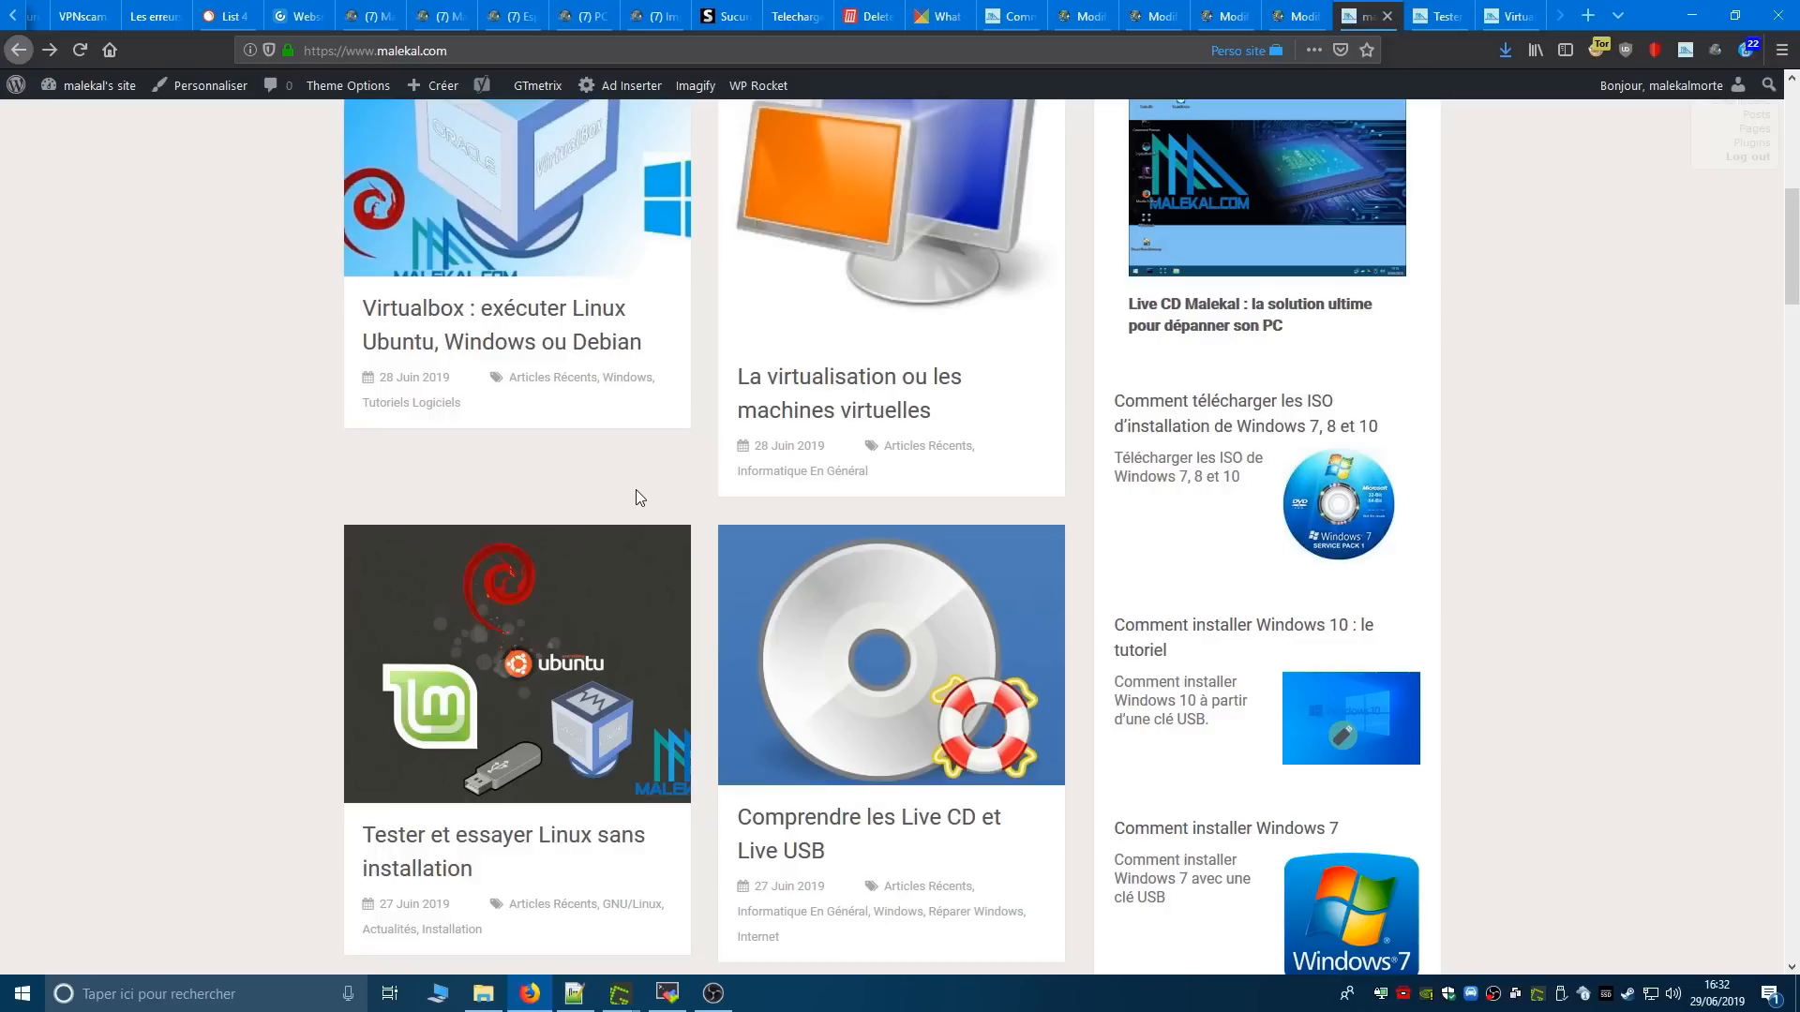
{"action": "scroll", "coordinate": [636, 489], "scroll_direction": "up", "scroll_amount": 2}
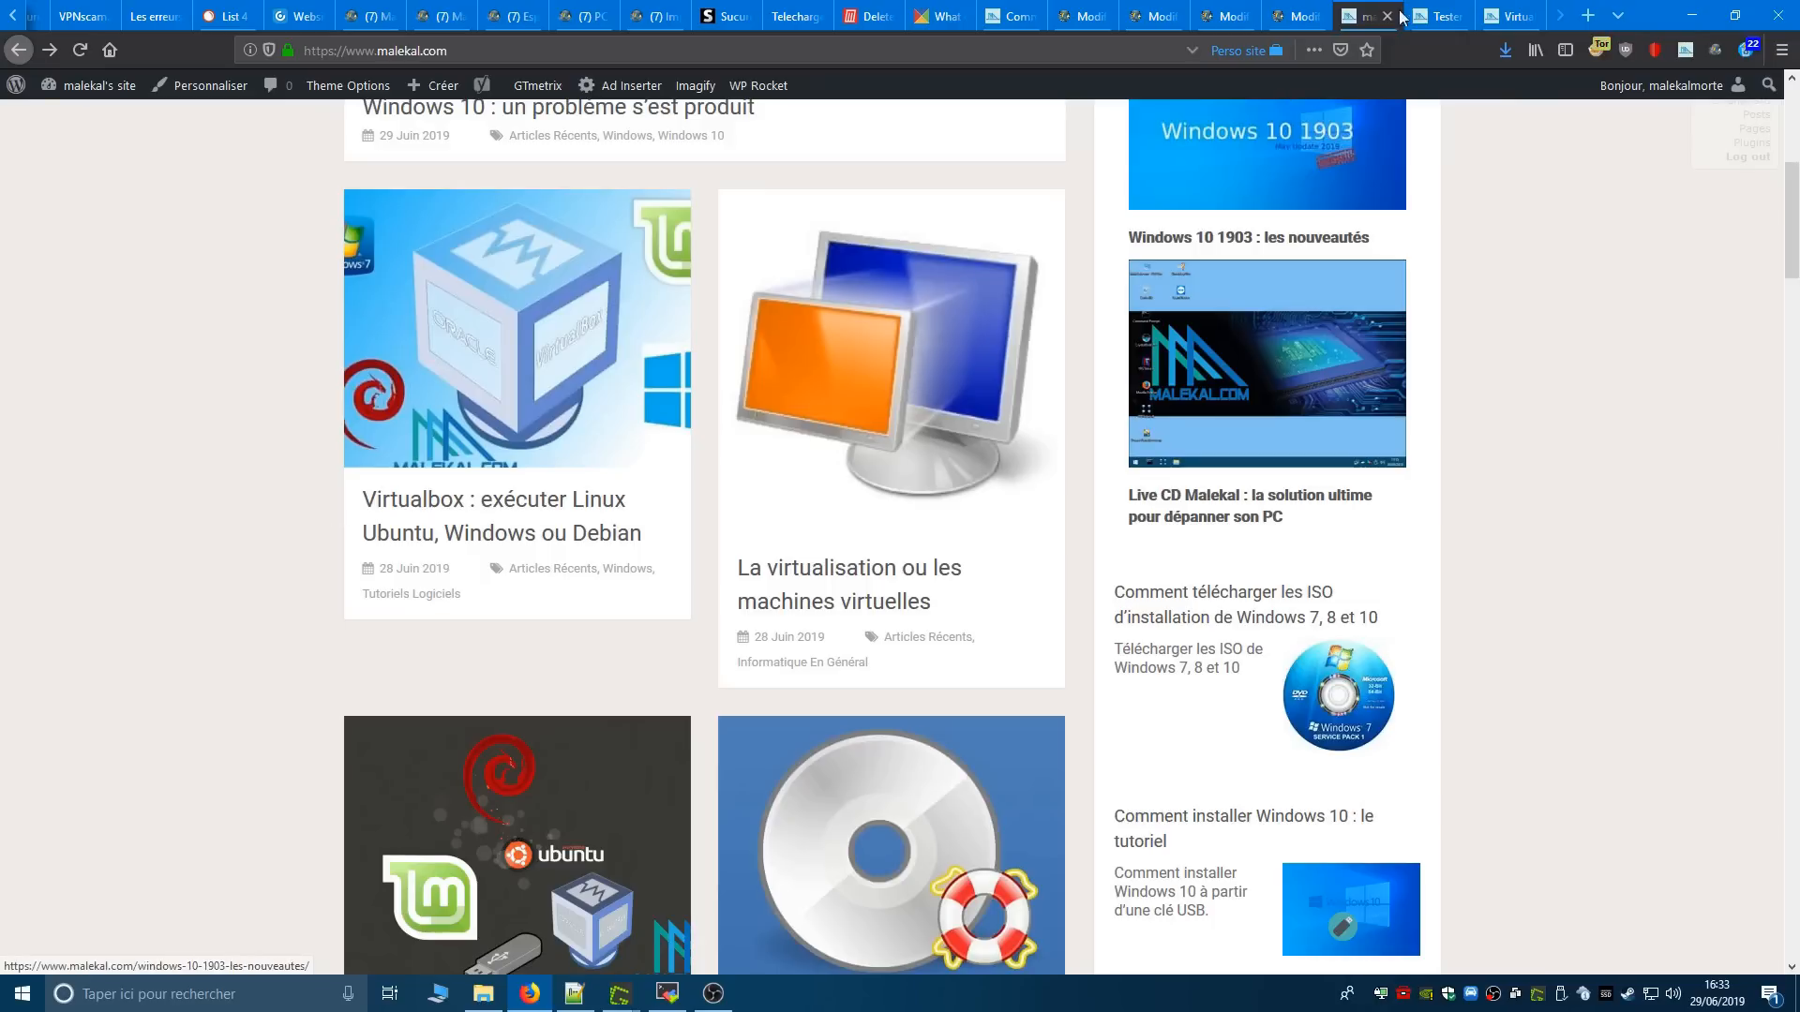
- Close the ad-block notice on the "Tester et essayer Linux sans installation" article and examine its title and table of contents
{"action": "left_click", "coordinate": [1435, 7]}
{"action": "left_click", "coordinate": [1163, 191]}
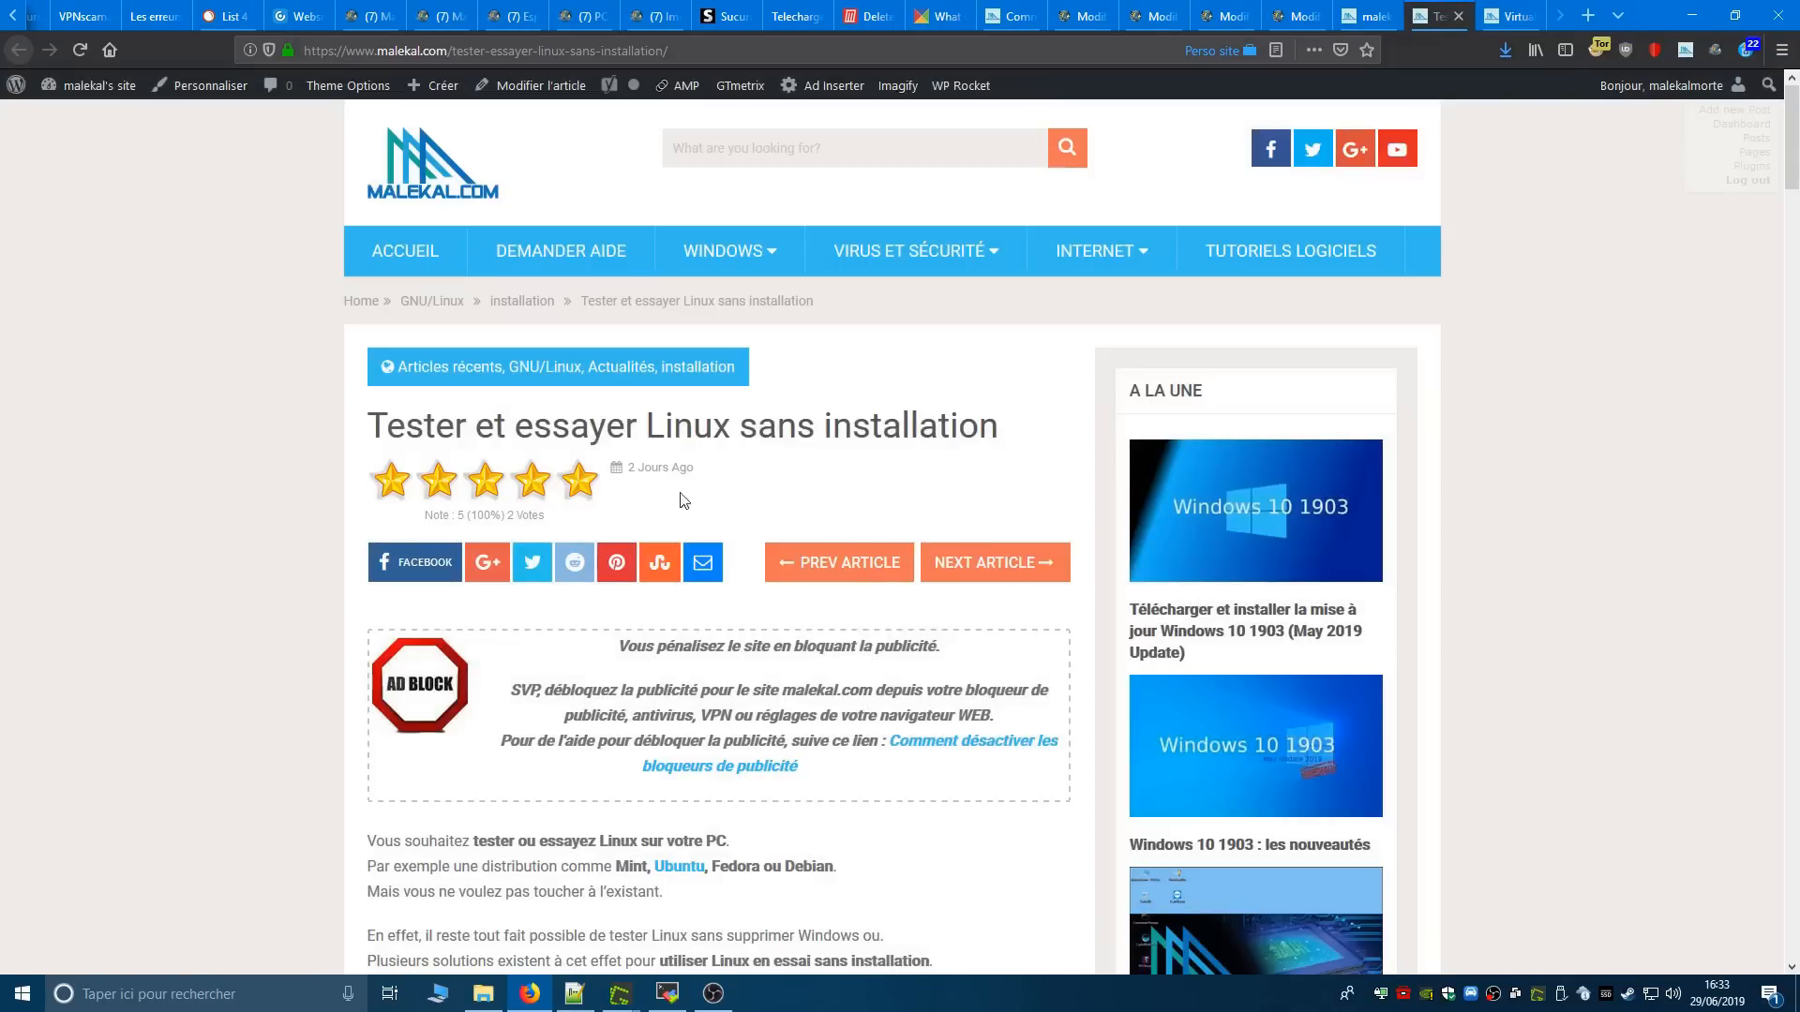
{"action": "left_click_drag", "start_coordinate": [385, 427], "coordinate": [999, 427]}
{"action": "scroll", "coordinate": [778, 590], "scroll_direction": "down", "scroll_amount": 15}
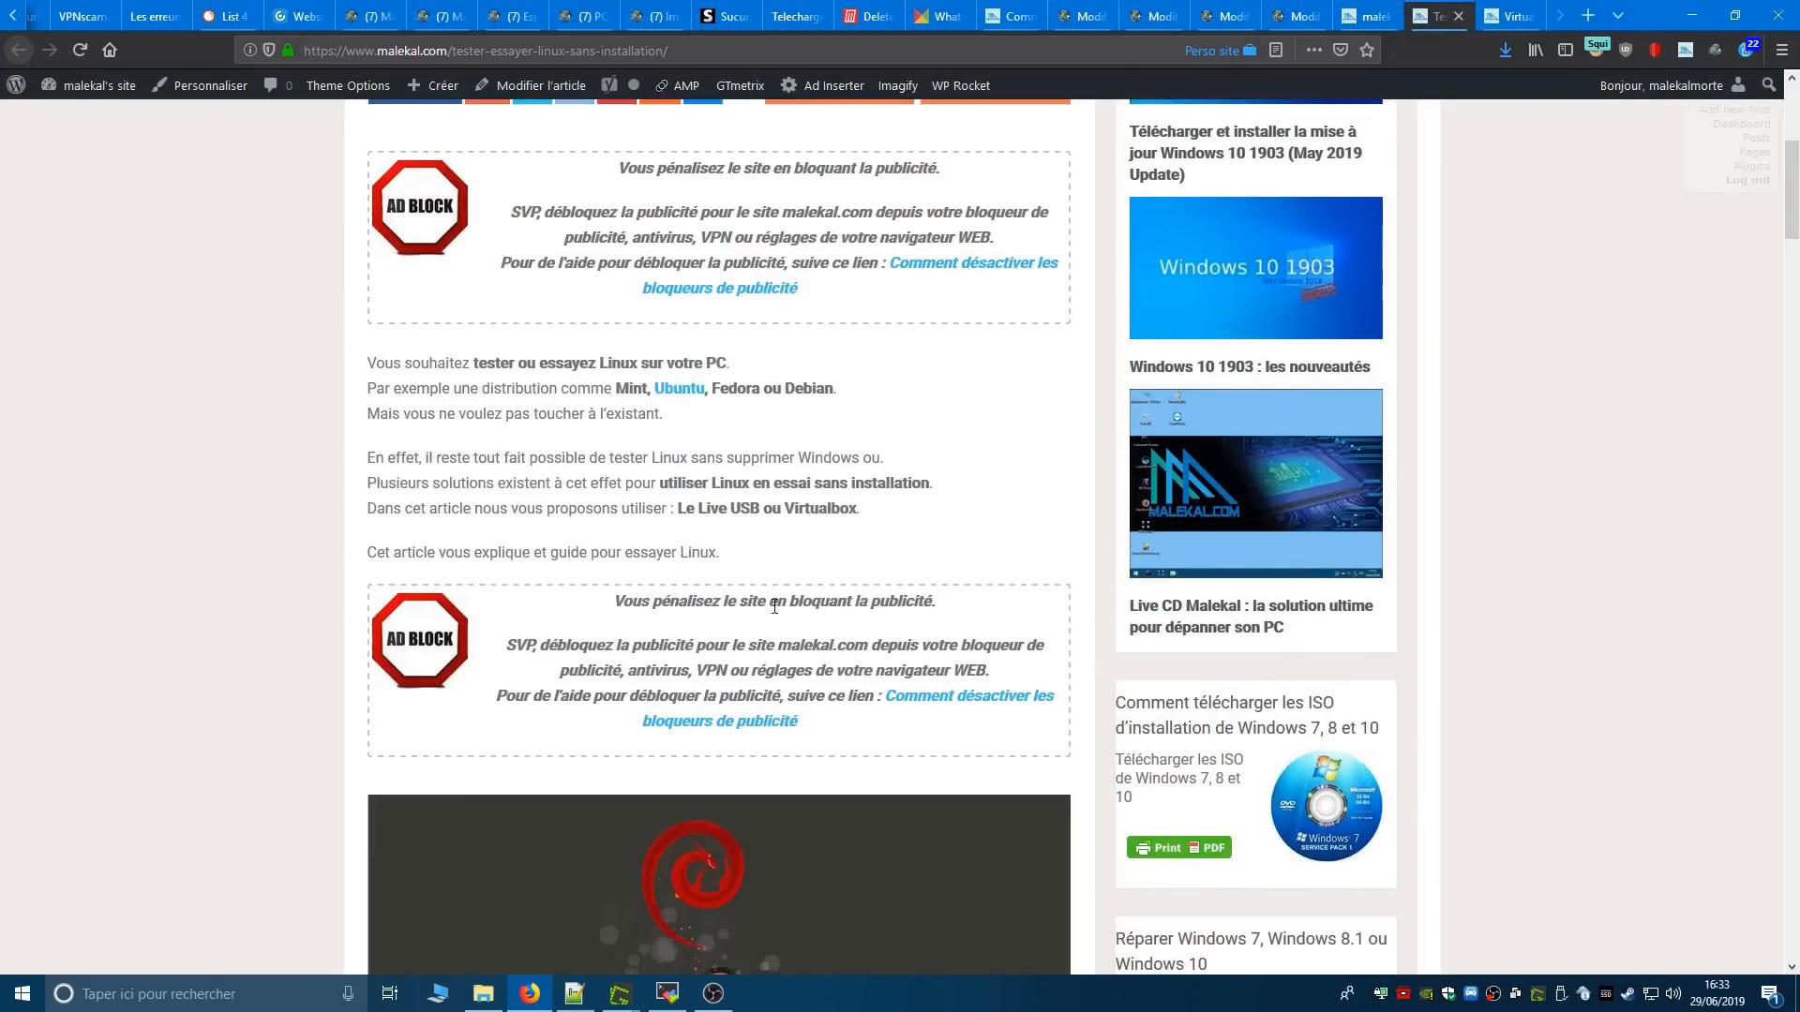
{"action": "scroll", "coordinate": [659, 618], "scroll_direction": "up", "scroll_amount": 1}
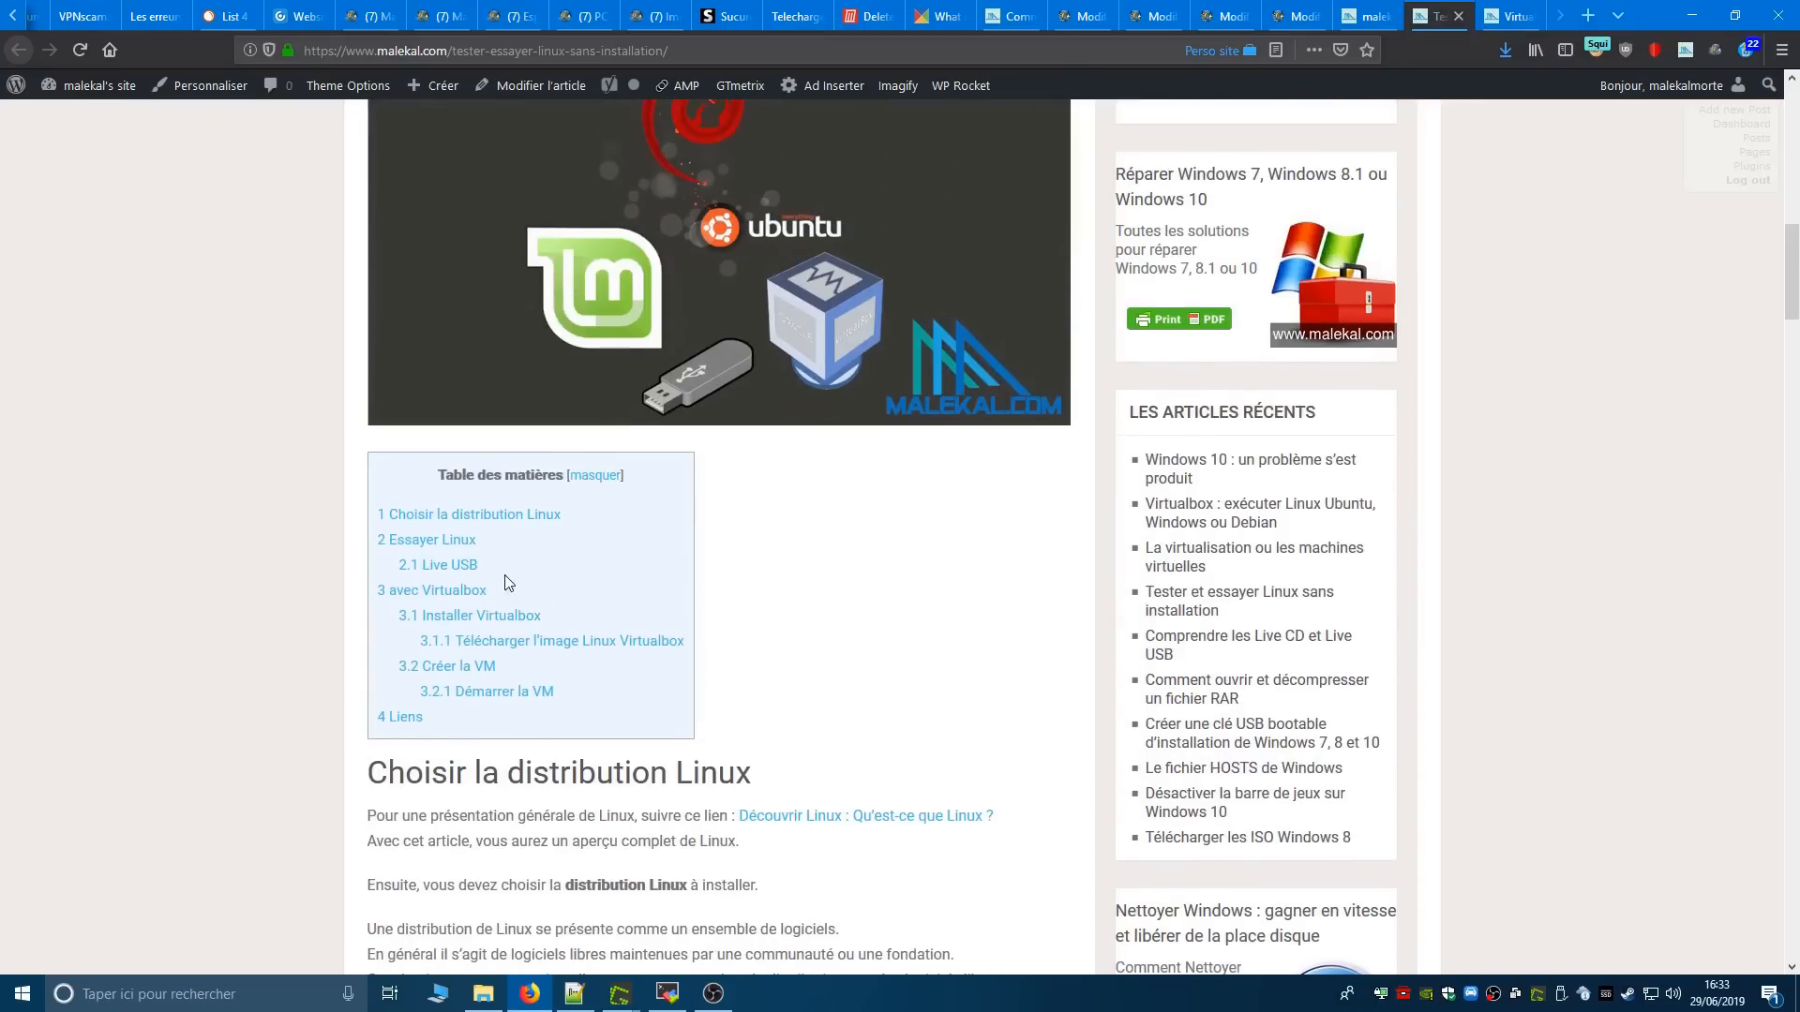
{"action": "left_click_drag", "start_coordinate": [483, 568], "coordinate": [384, 555]}
{"action": "left_click", "coordinate": [228, 553]}
- Close the ad-block notice on the "Virtualbox : exécuter Linux Ubuntu, Windows ou Debian" article and examine its table of contents
{"action": "key", "text": "ctrl+Tab"}
{"action": "left_click", "coordinate": [1163, 191]}
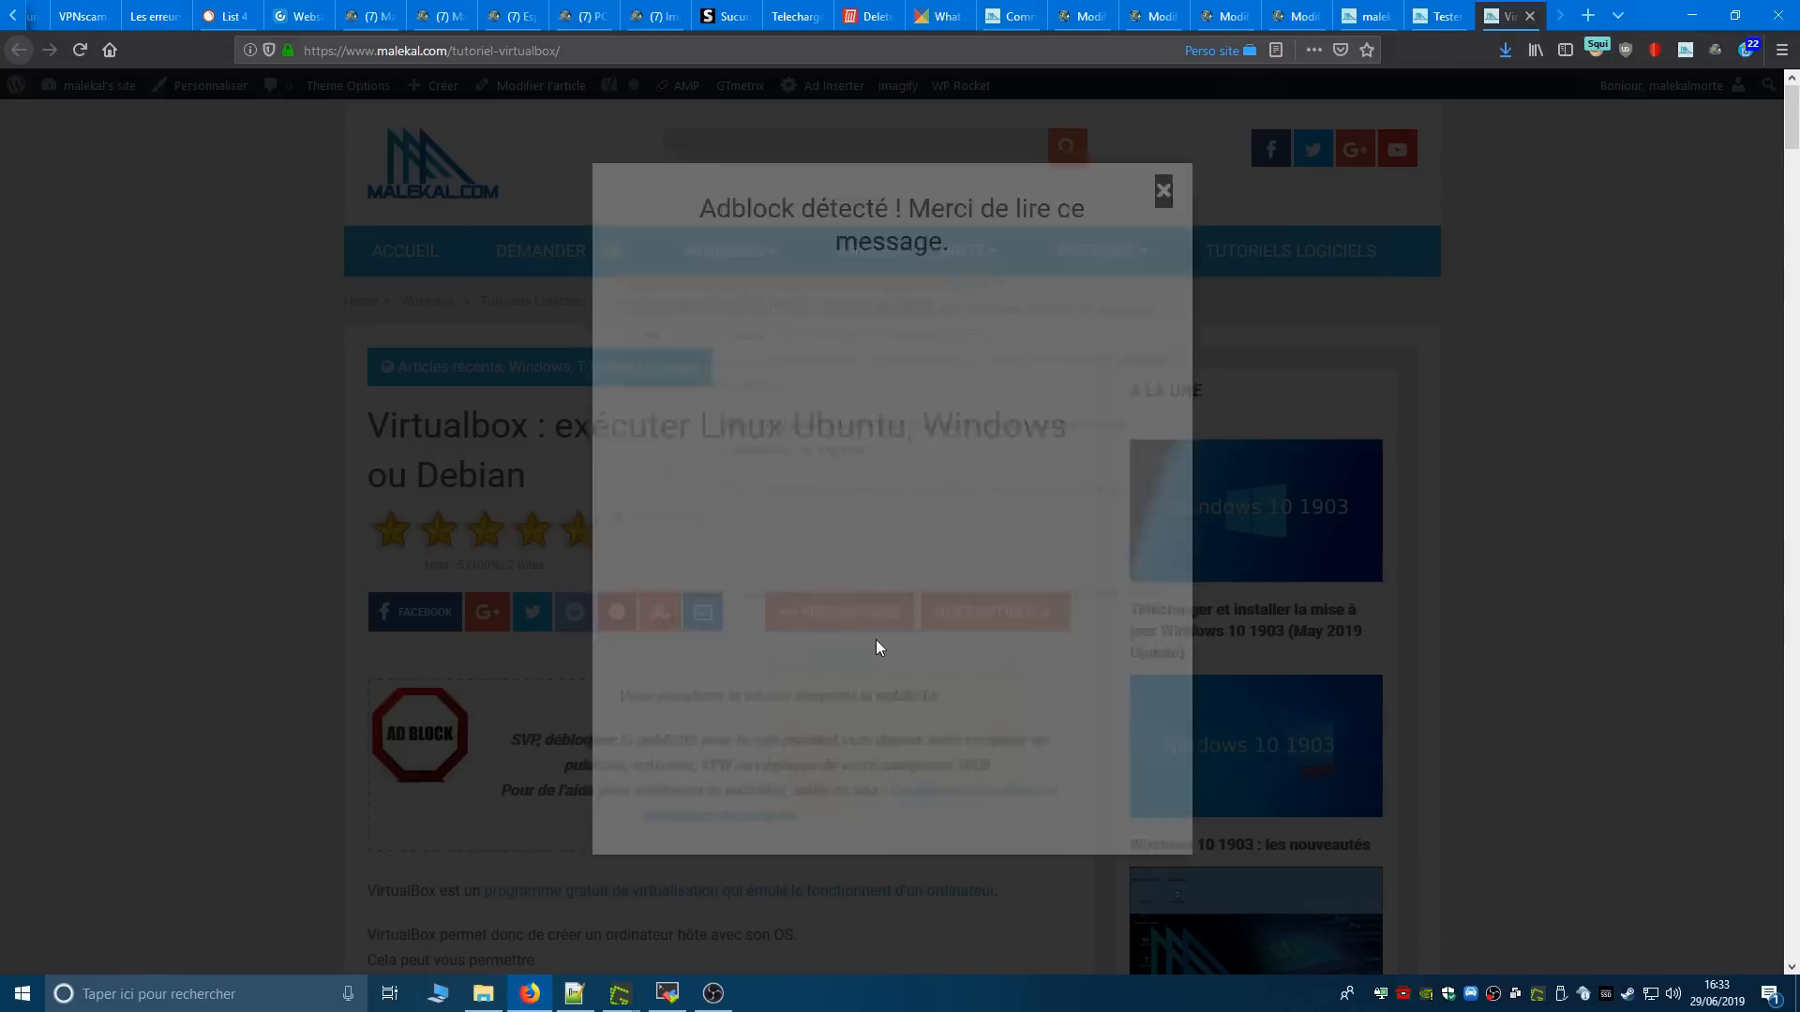
{"action": "scroll", "coordinate": [851, 669], "scroll_direction": "down", "scroll_amount": 2}
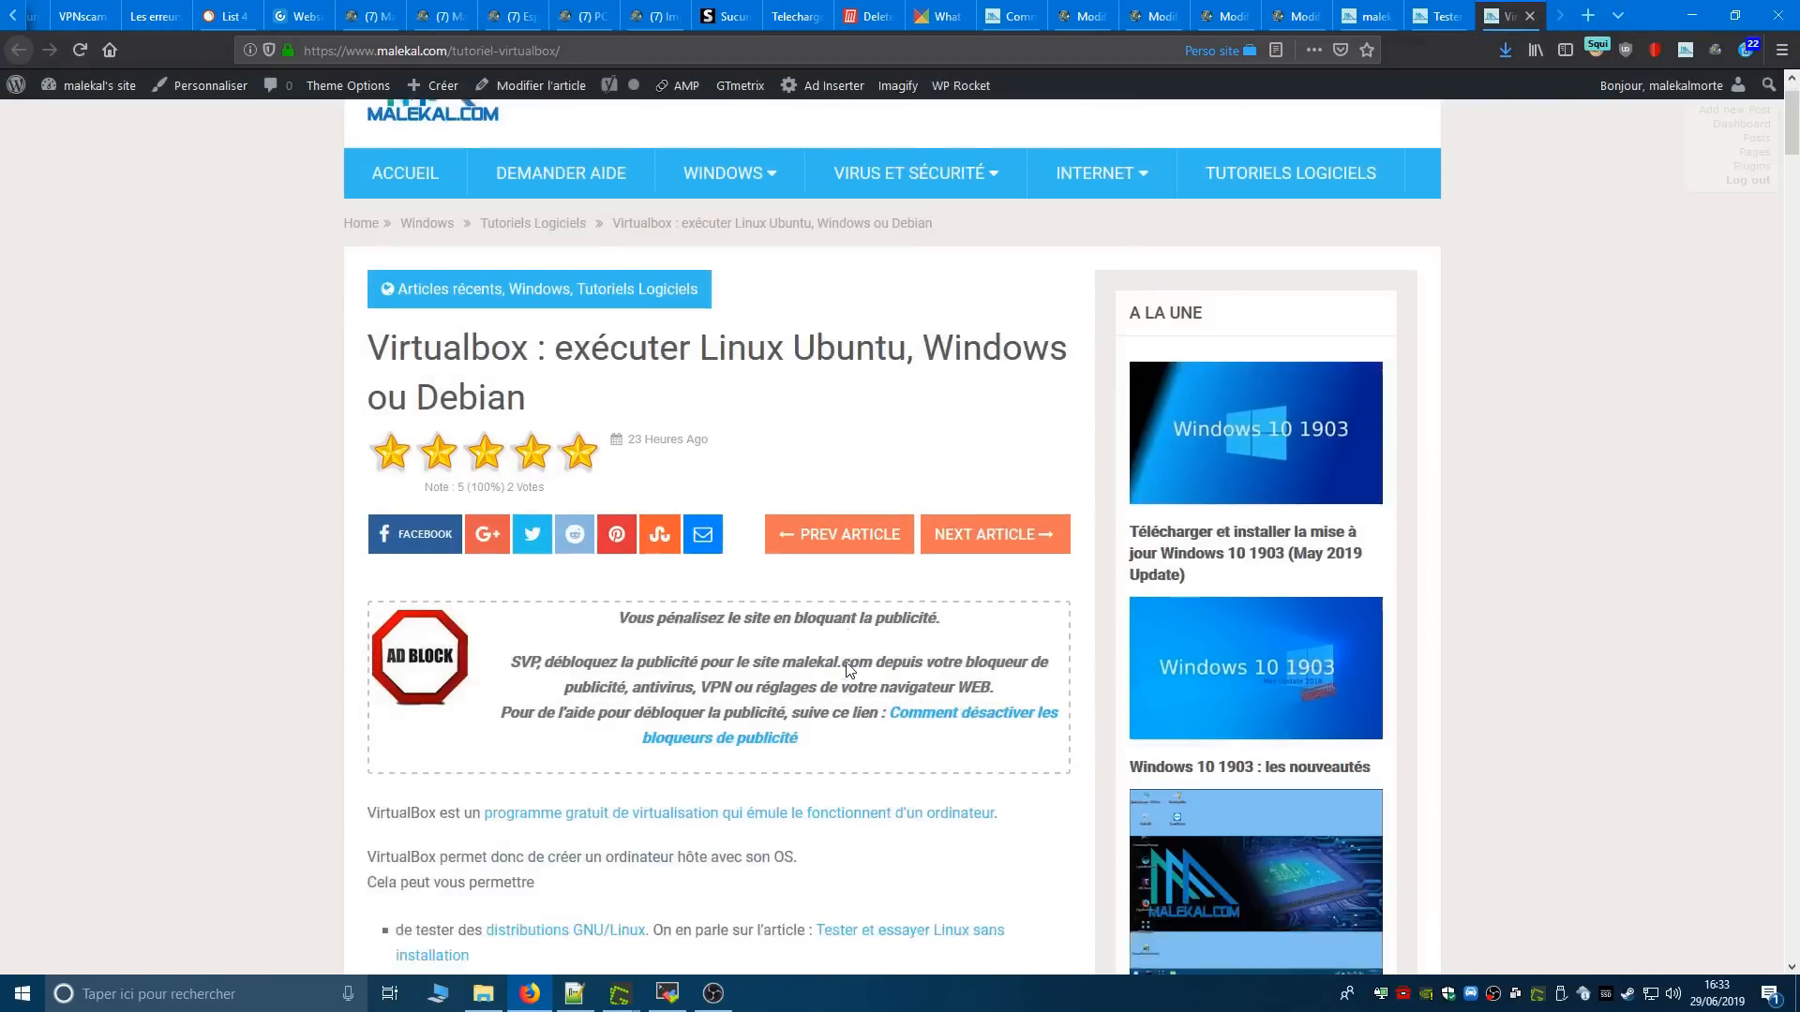
{"action": "scroll", "coordinate": [596, 658], "scroll_direction": "down", "scroll_amount": 5}
{"action": "scroll", "coordinate": [596, 658], "scroll_direction": "down", "scroll_amount": 10}
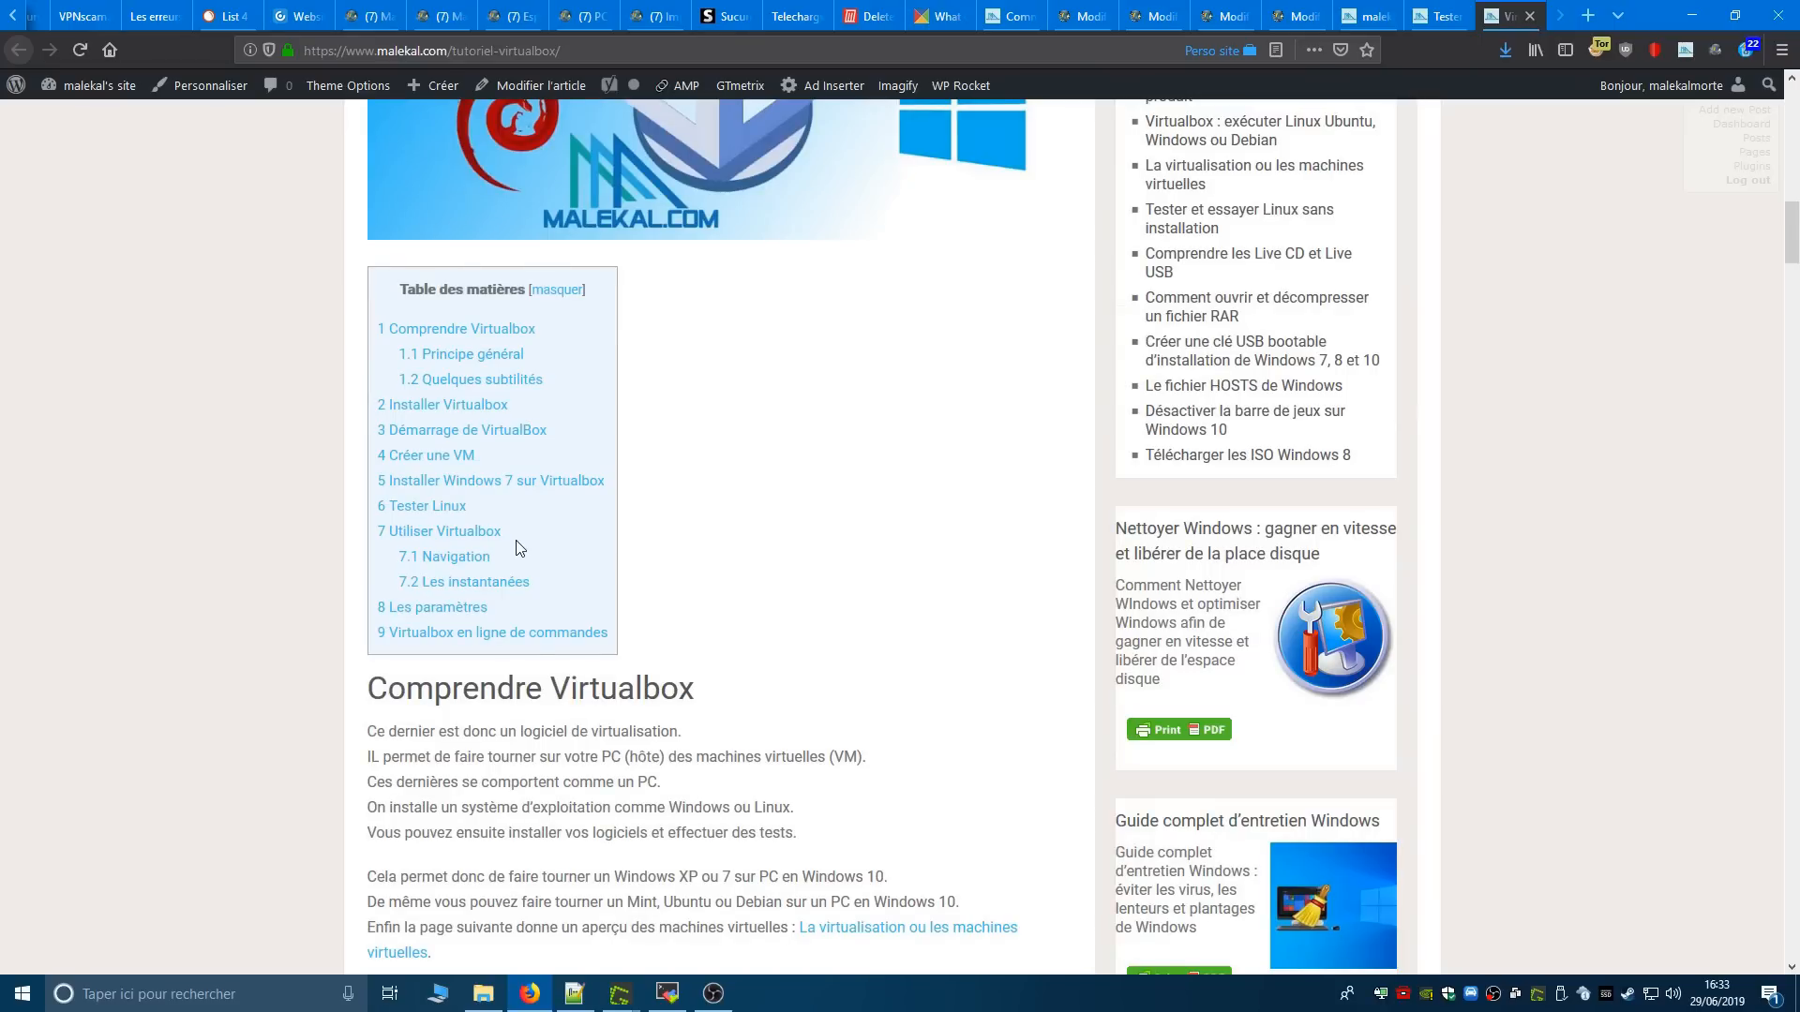
- Go to the article's section "Installer Windows 7 sur Virtualbox" and examine its installation screenshots
{"action": "left_click", "coordinate": [542, 482]}
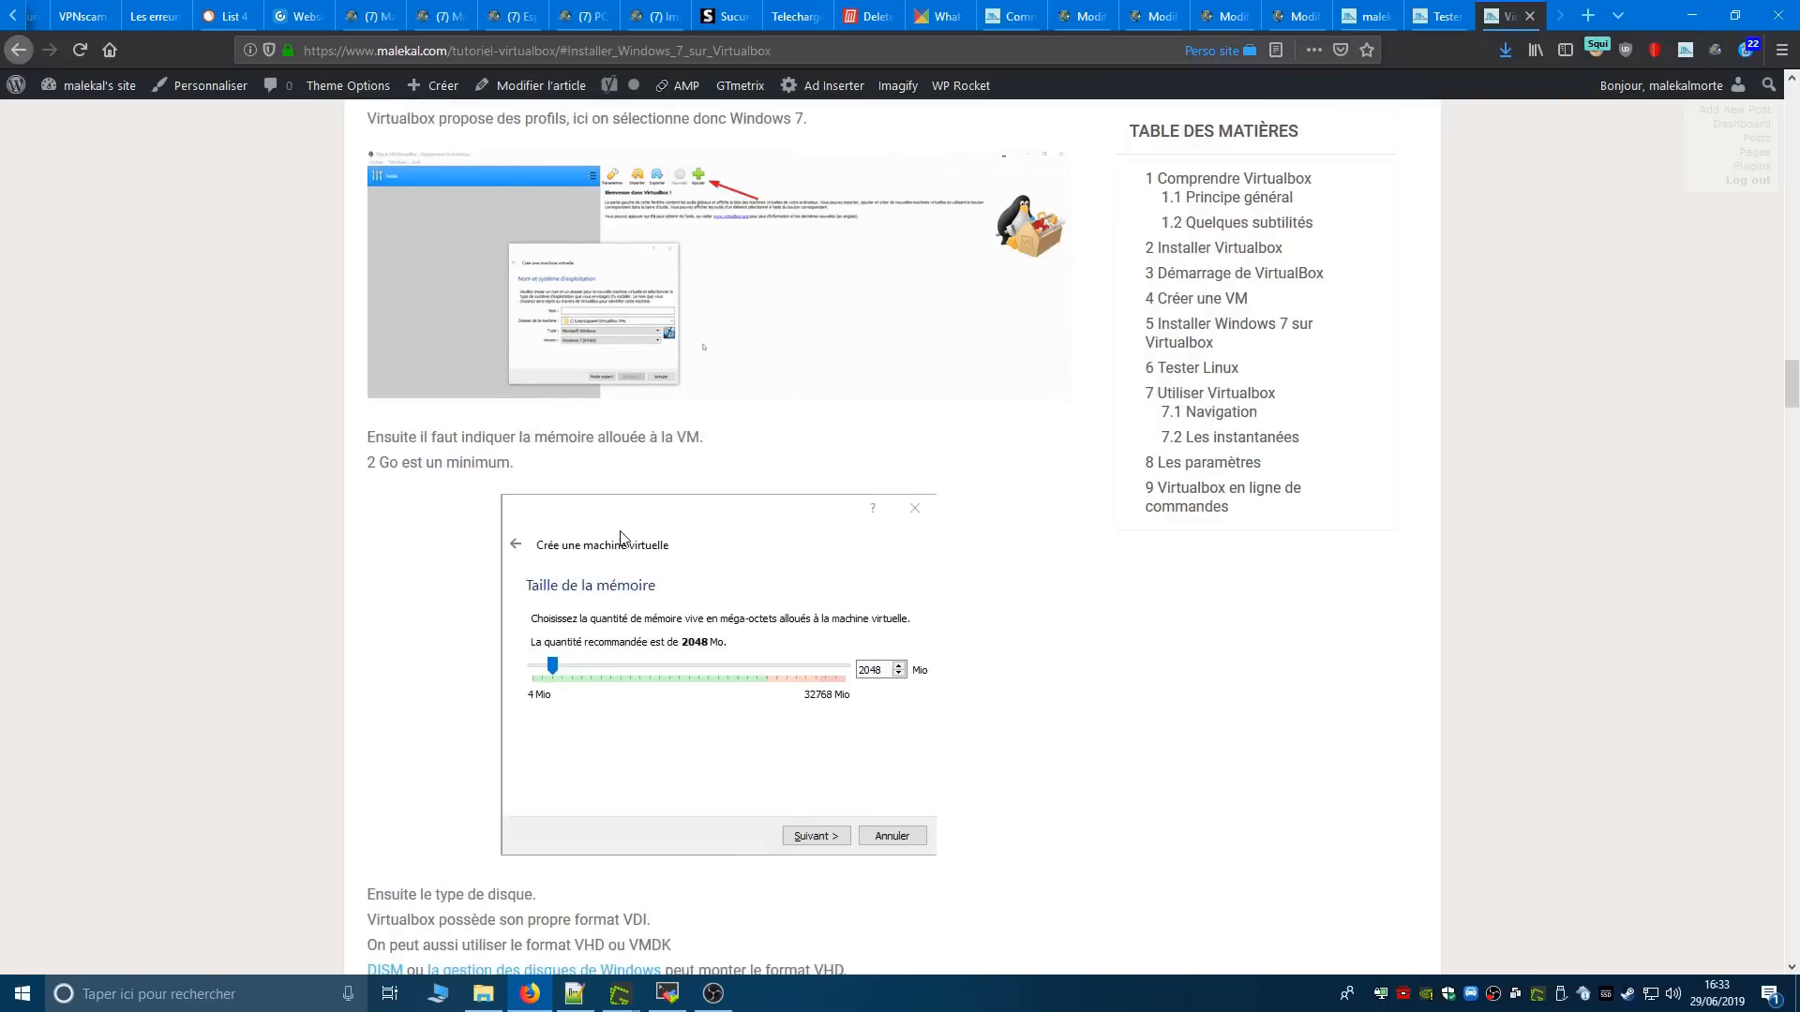
{"action": "scroll", "coordinate": [620, 539], "scroll_direction": "down", "scroll_amount": 15}
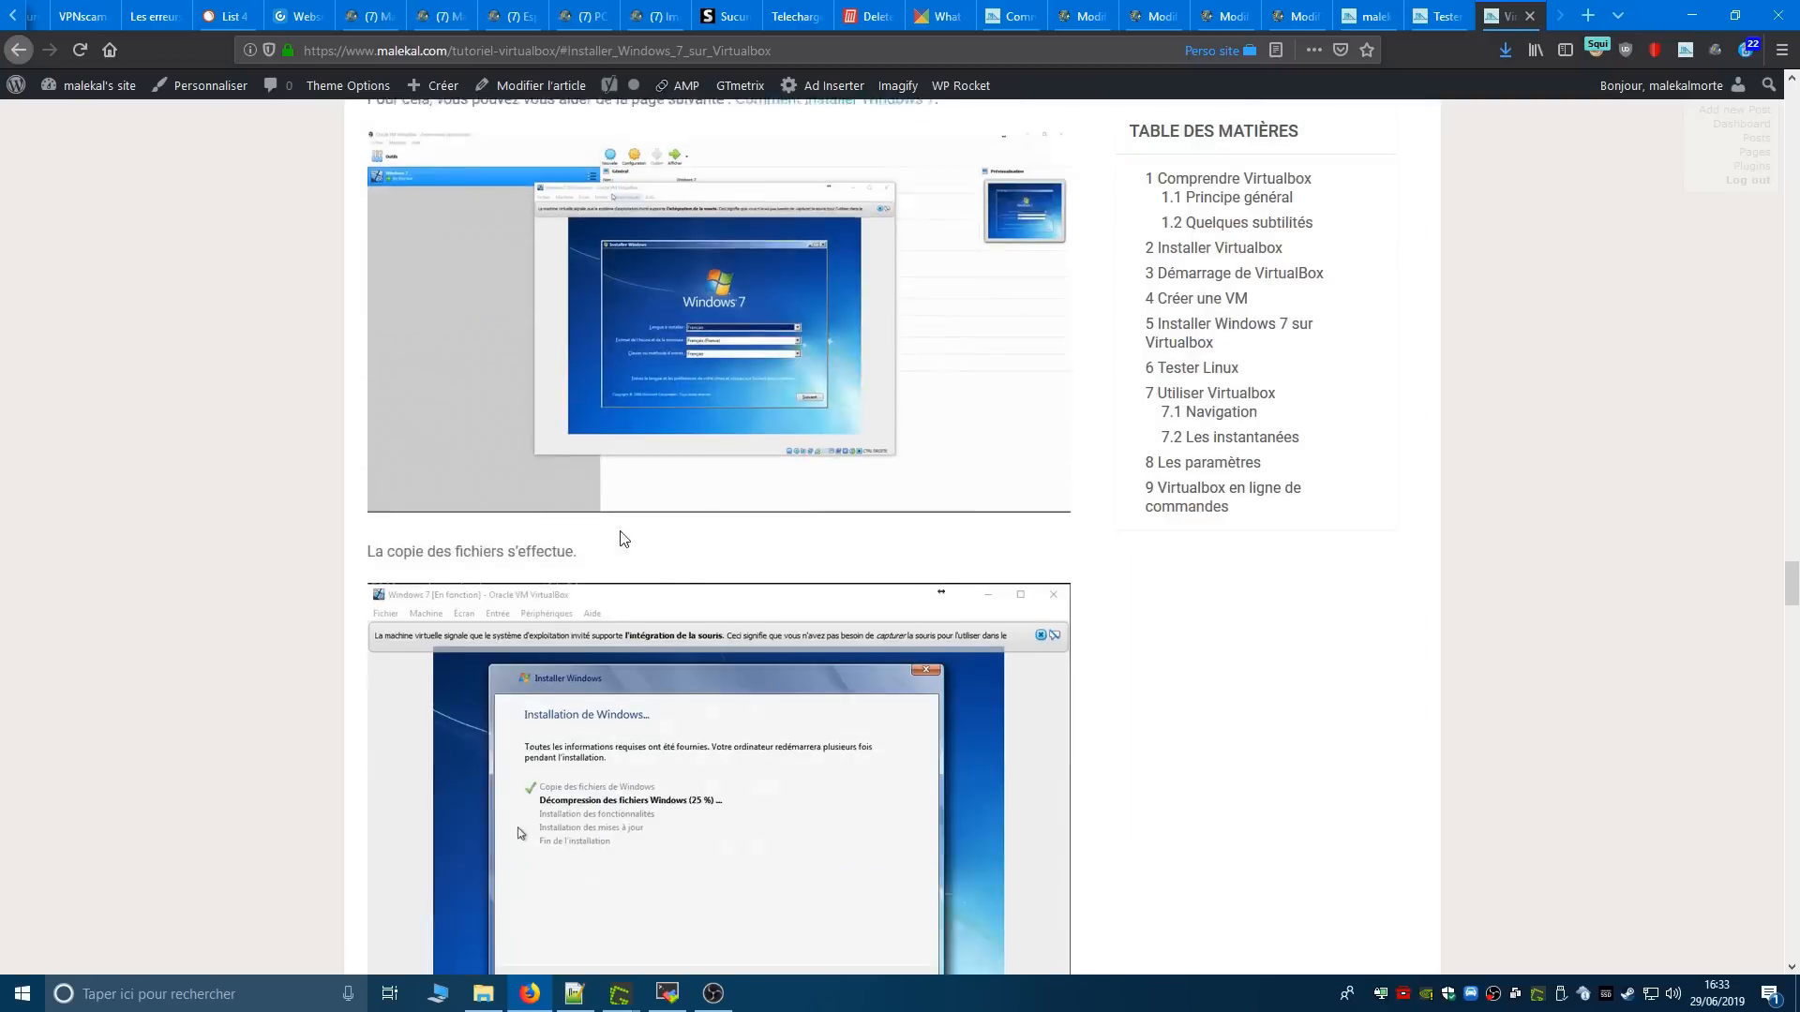
{"action": "scroll", "coordinate": [620, 539], "scroll_direction": "up", "scroll_amount": 1}
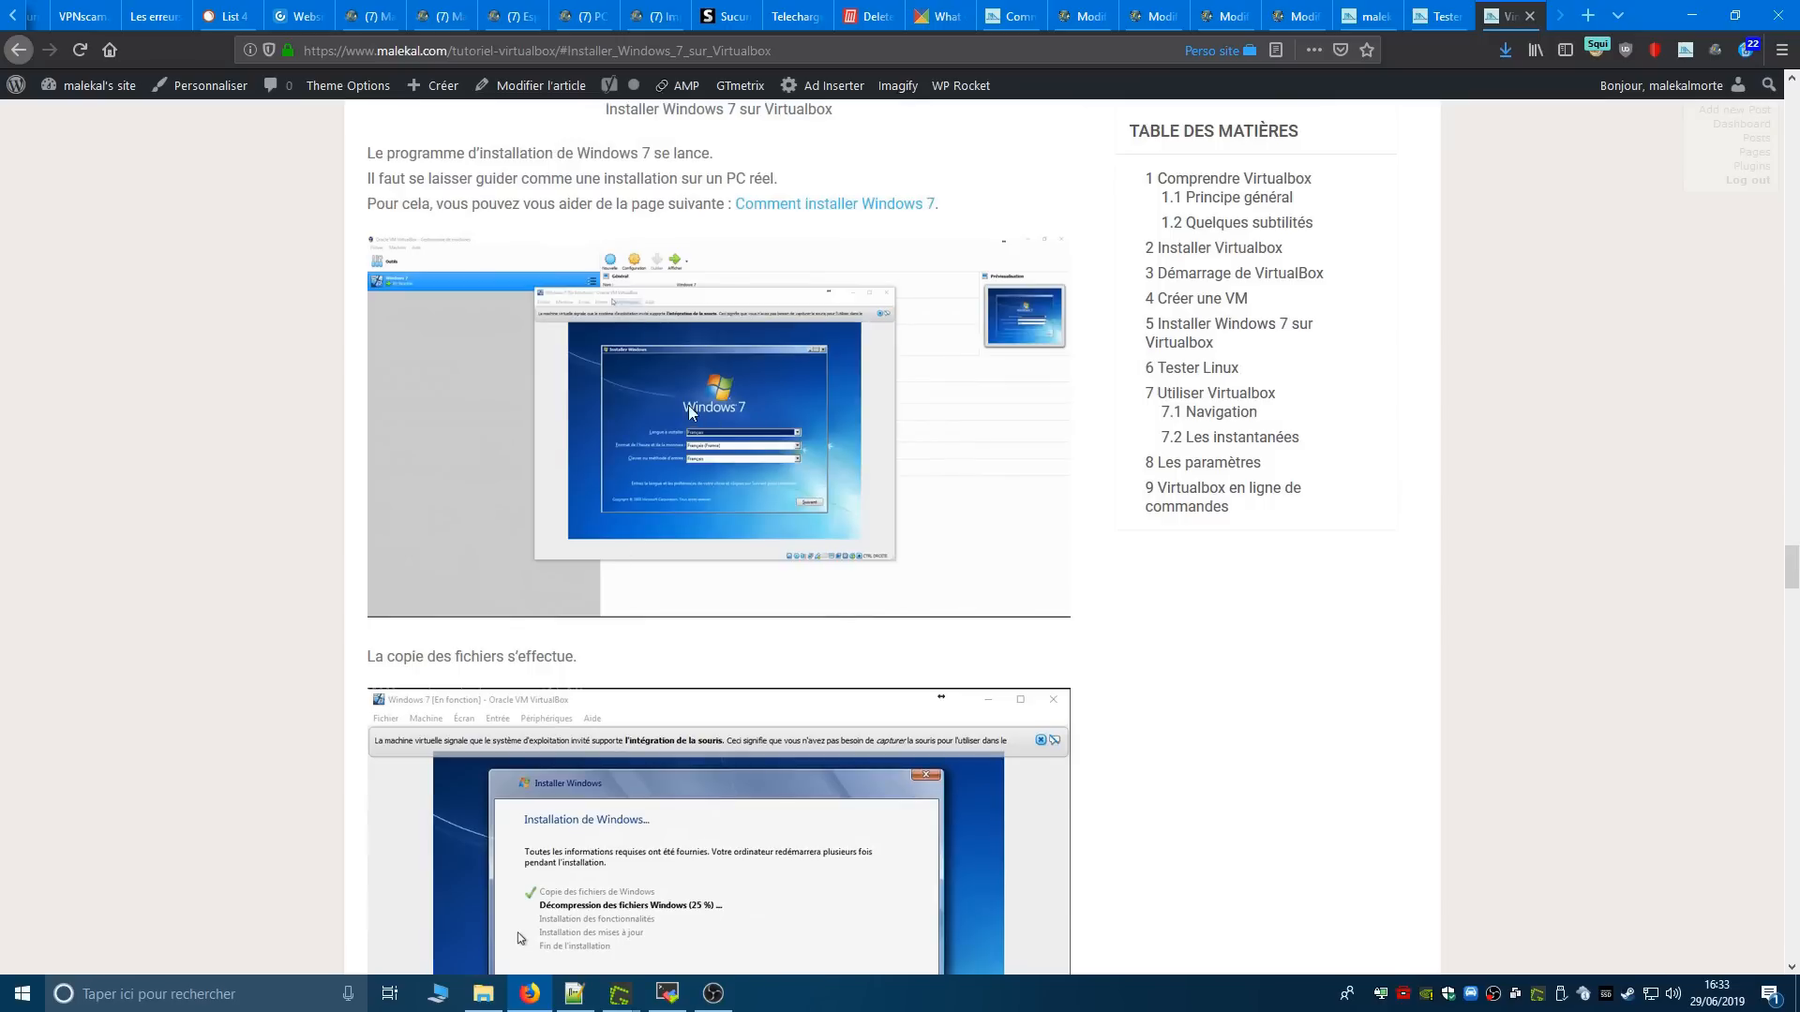
{"action": "right_click", "coordinate": [690, 399]}
{"action": "left_click", "coordinate": [333, 403]}
{"action": "scroll", "coordinate": [618, 504], "scroll_direction": "down", "scroll_amount": 5}
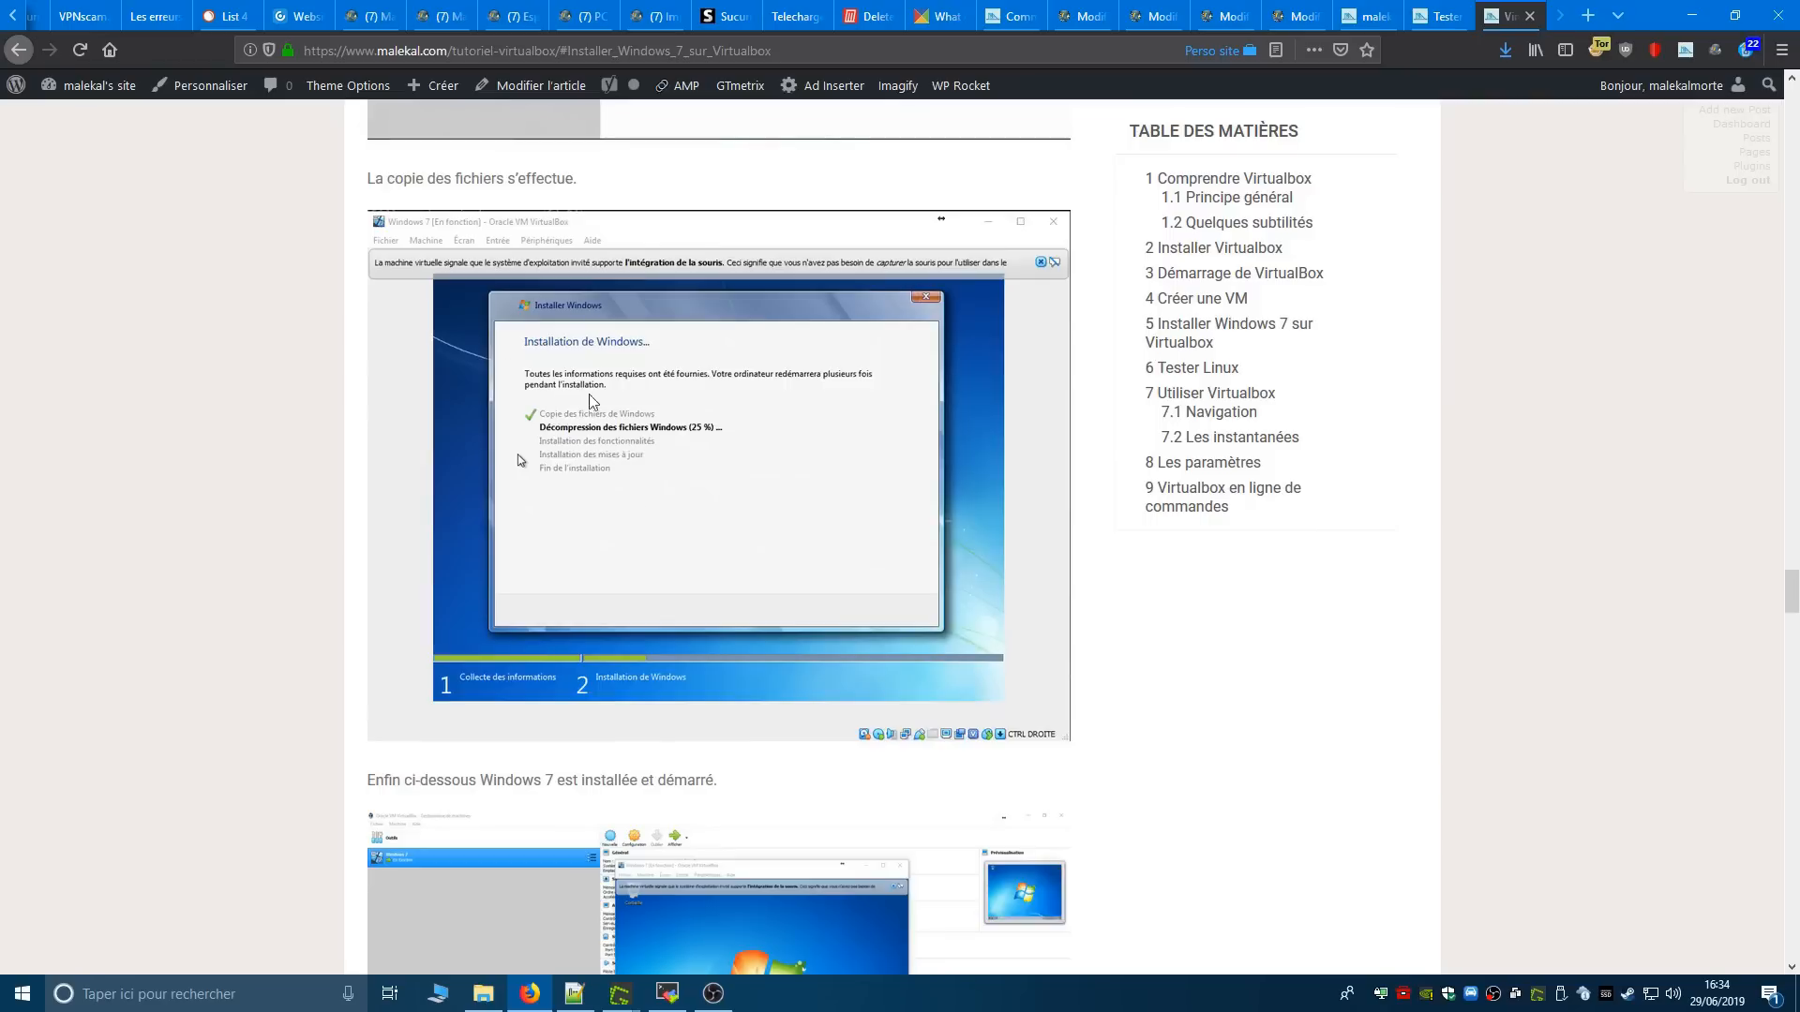
{"action": "scroll", "coordinate": [710, 497], "scroll_direction": "down", "scroll_amount": 4}
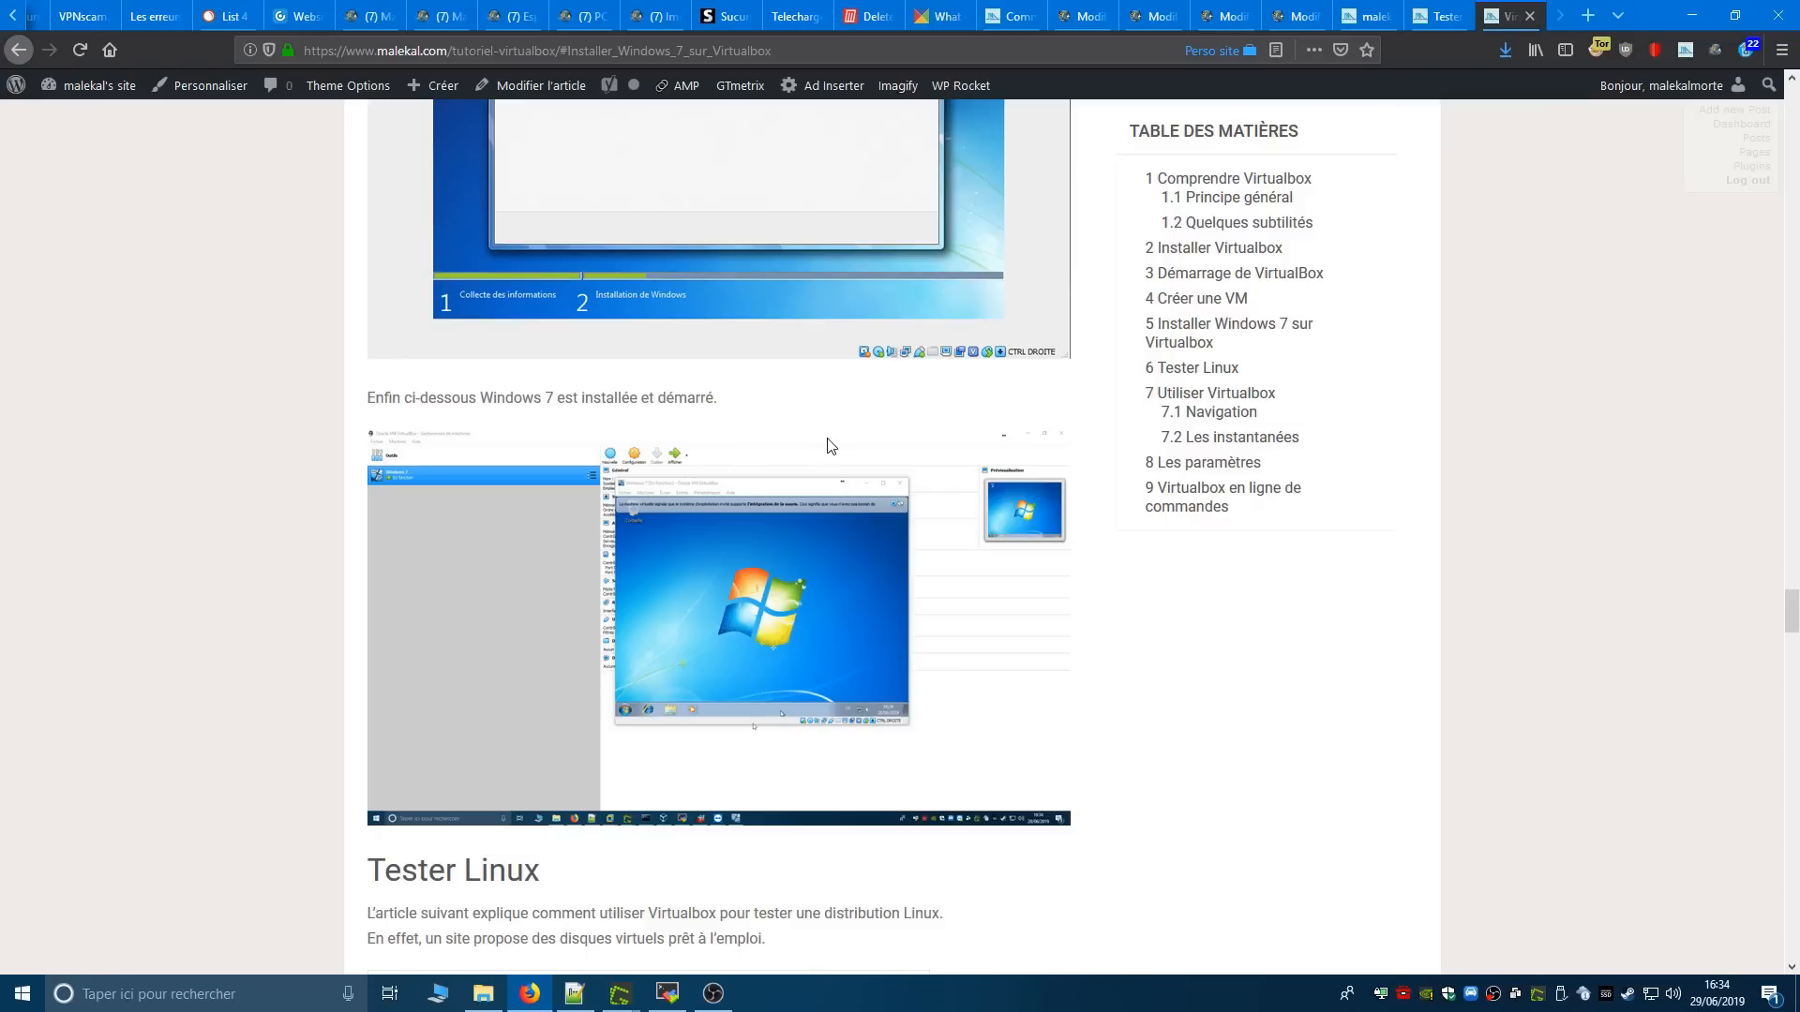
- Return to the "Tester et essayer Linux sans installation" article and read its Live USB section, highlighting the UNetbootin and Universal USB Installer mention
{"action": "left_click", "coordinate": [1429, 8]}
{"action": "scroll", "coordinate": [938, 487], "scroll_direction": "down", "scroll_amount": 2}
{"action": "scroll", "coordinate": [891, 506], "scroll_direction": "down", "scroll_amount": 10}
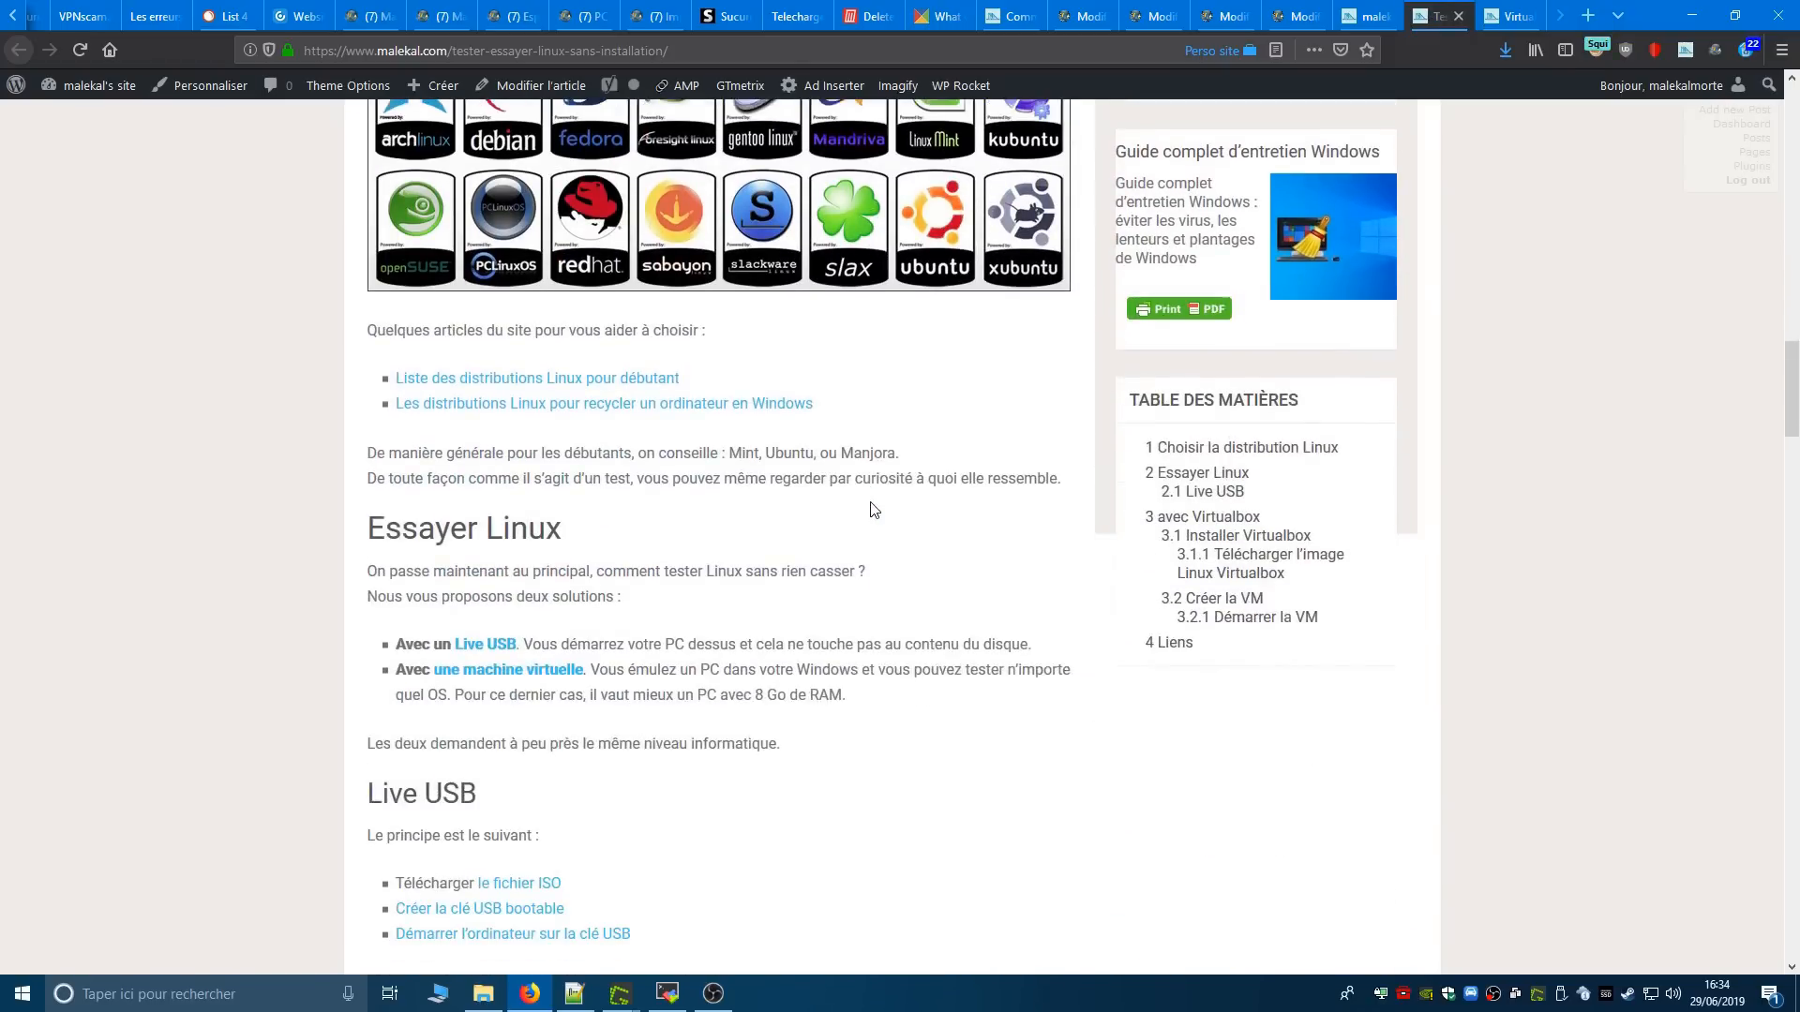
{"action": "scroll", "coordinate": [862, 509], "scroll_direction": "down", "scroll_amount": 3}
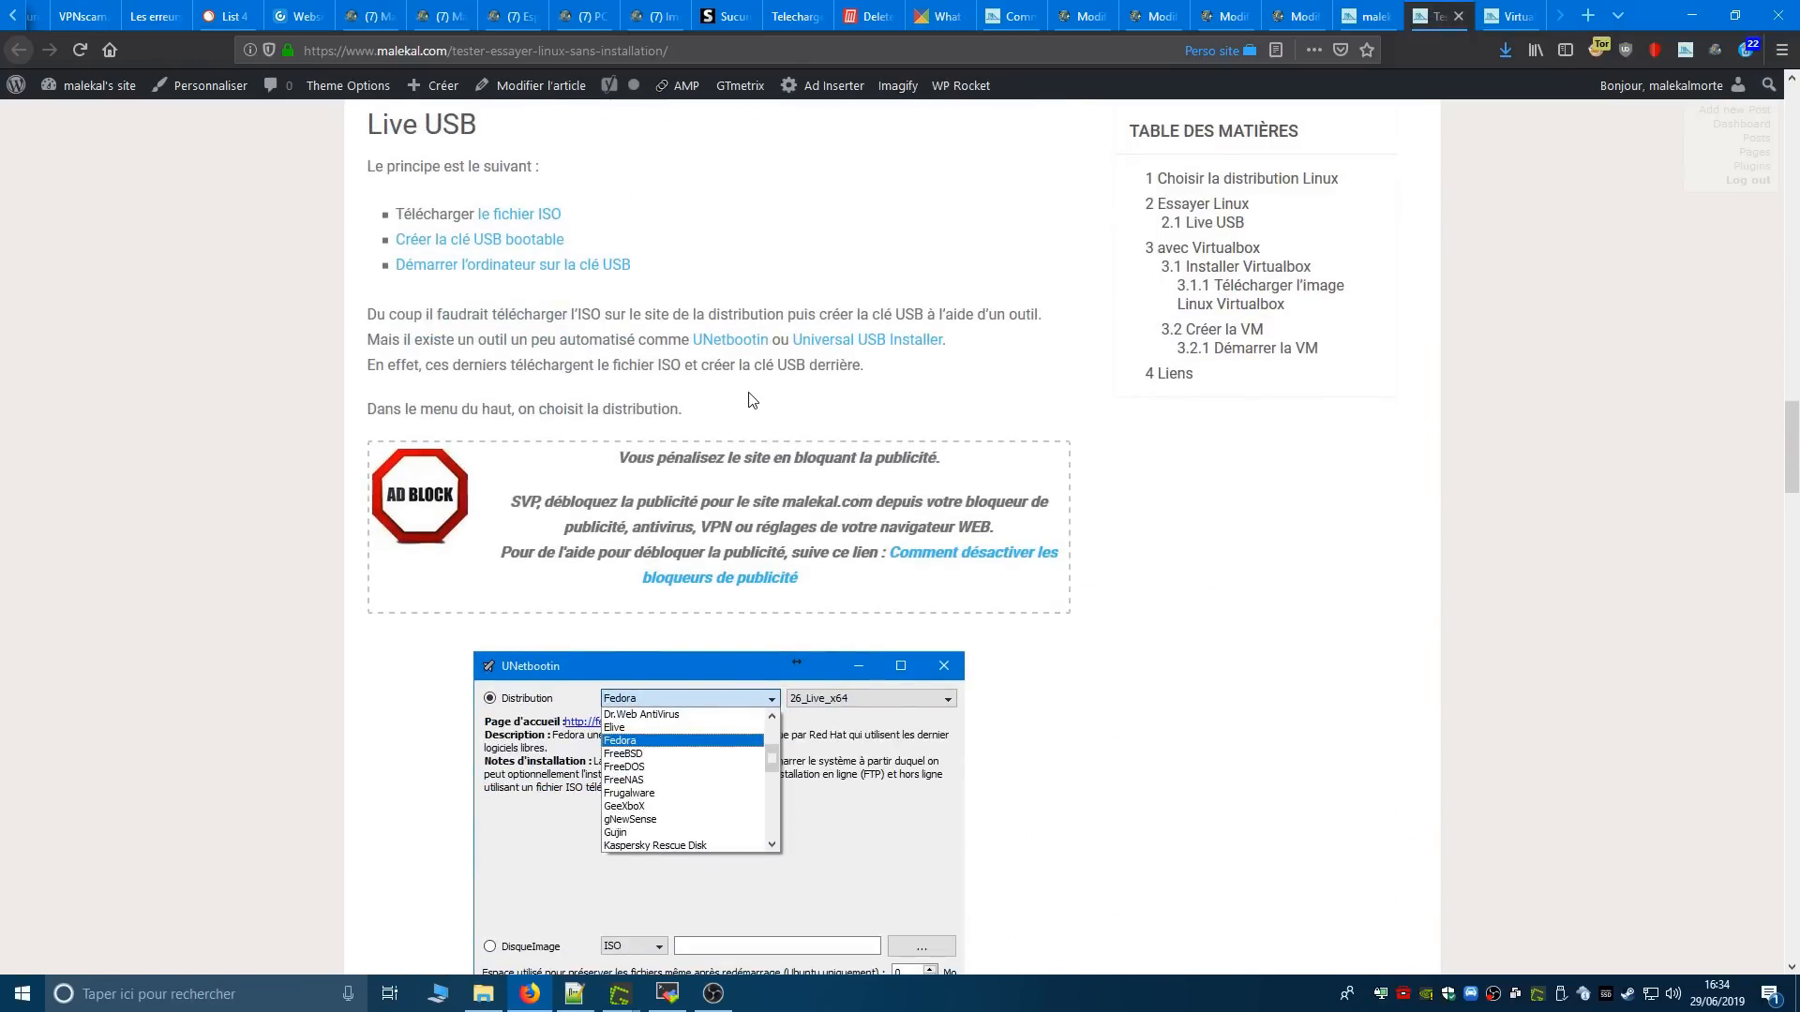
{"action": "scroll", "coordinate": [752, 401], "scroll_direction": "up", "scroll_amount": 1}
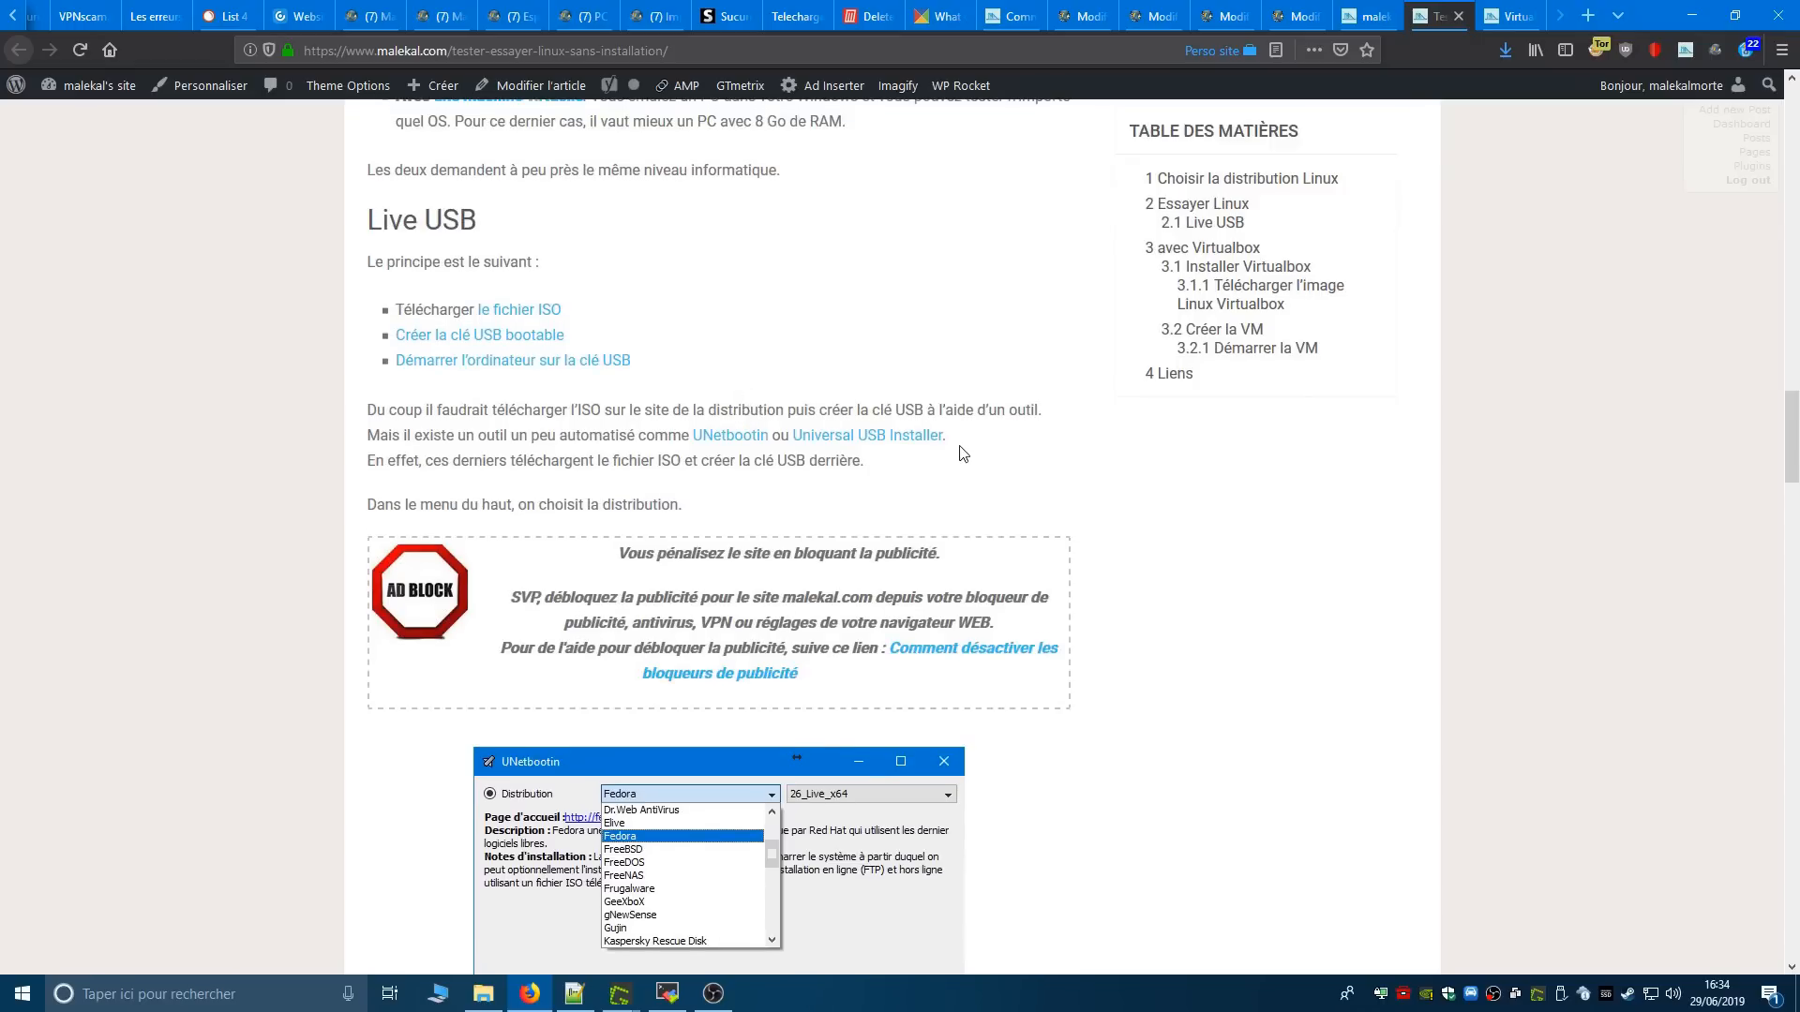
{"action": "left_click_drag", "start_coordinate": [690, 436], "coordinate": [1001, 449]}
{"action": "scroll", "coordinate": [1001, 448], "scroll_direction": "down", "scroll_amount": 2}
{"action": "scroll", "coordinate": [633, 625], "scroll_direction": "down", "scroll_amount": 4}
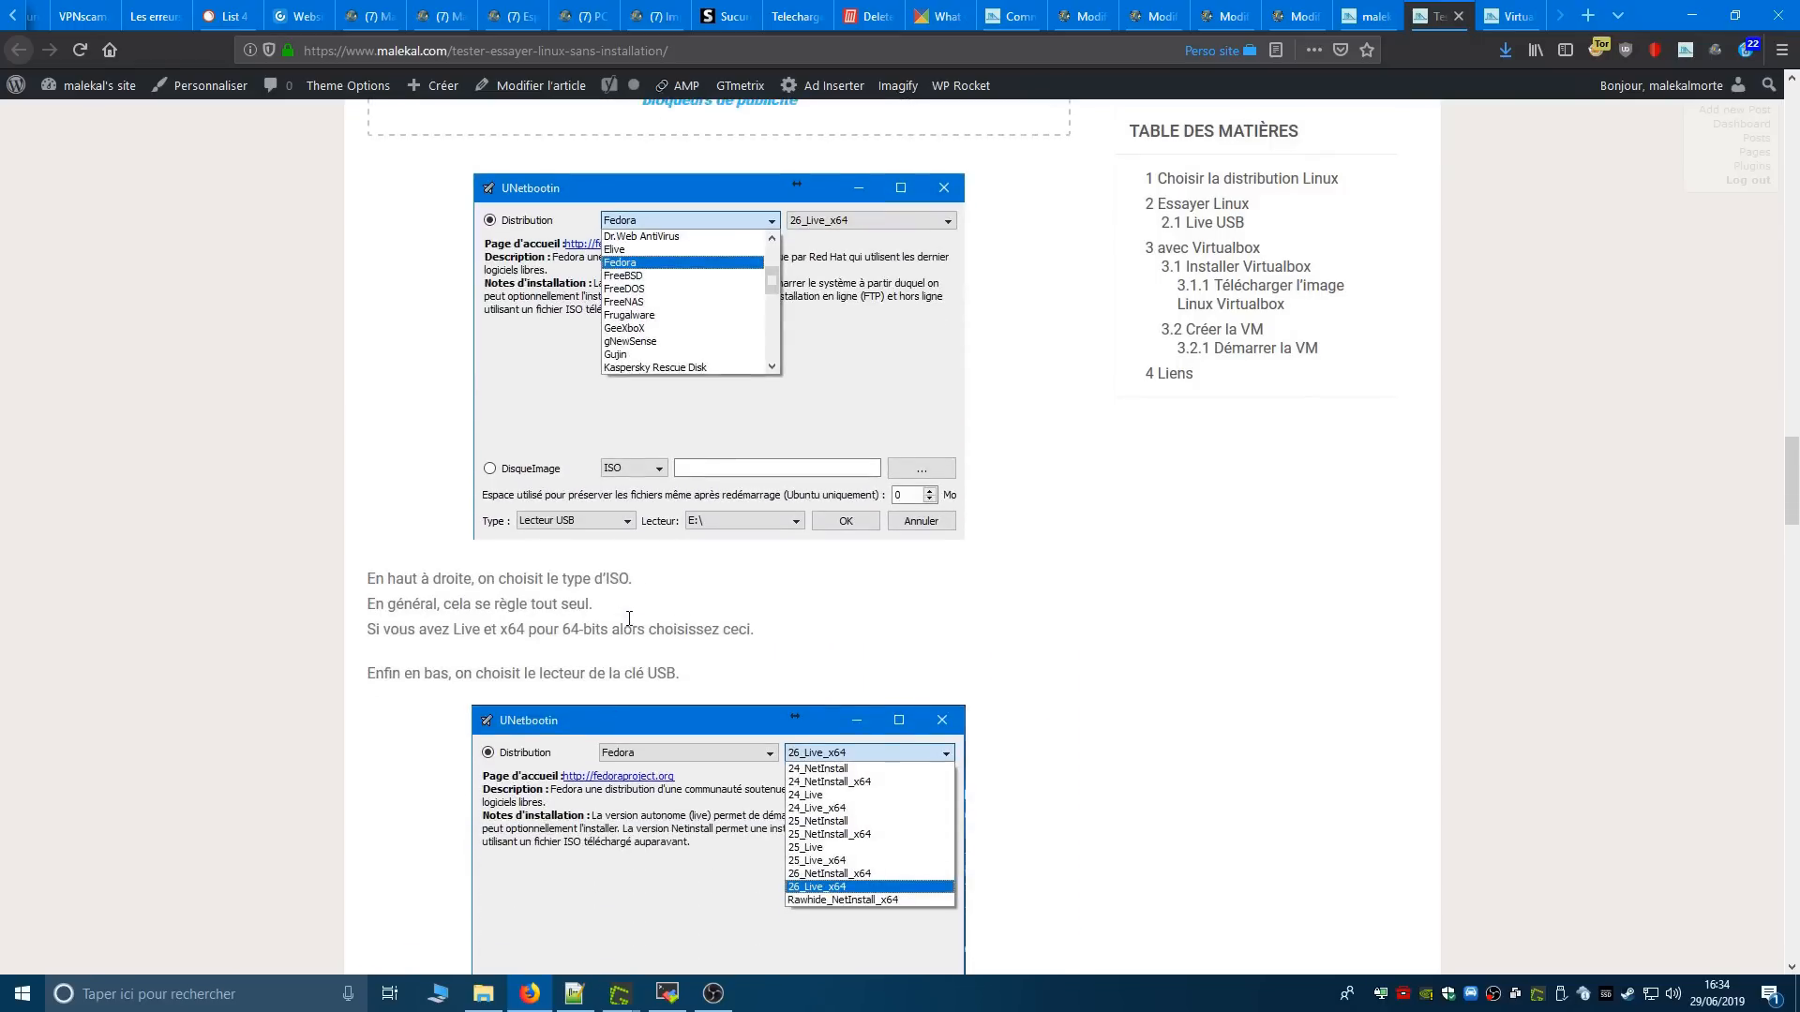
- Launch unetbootin-windows-661.exe from the F: drive and browse its list of Linux distributions
{"action": "left_click", "coordinate": [495, 984]}
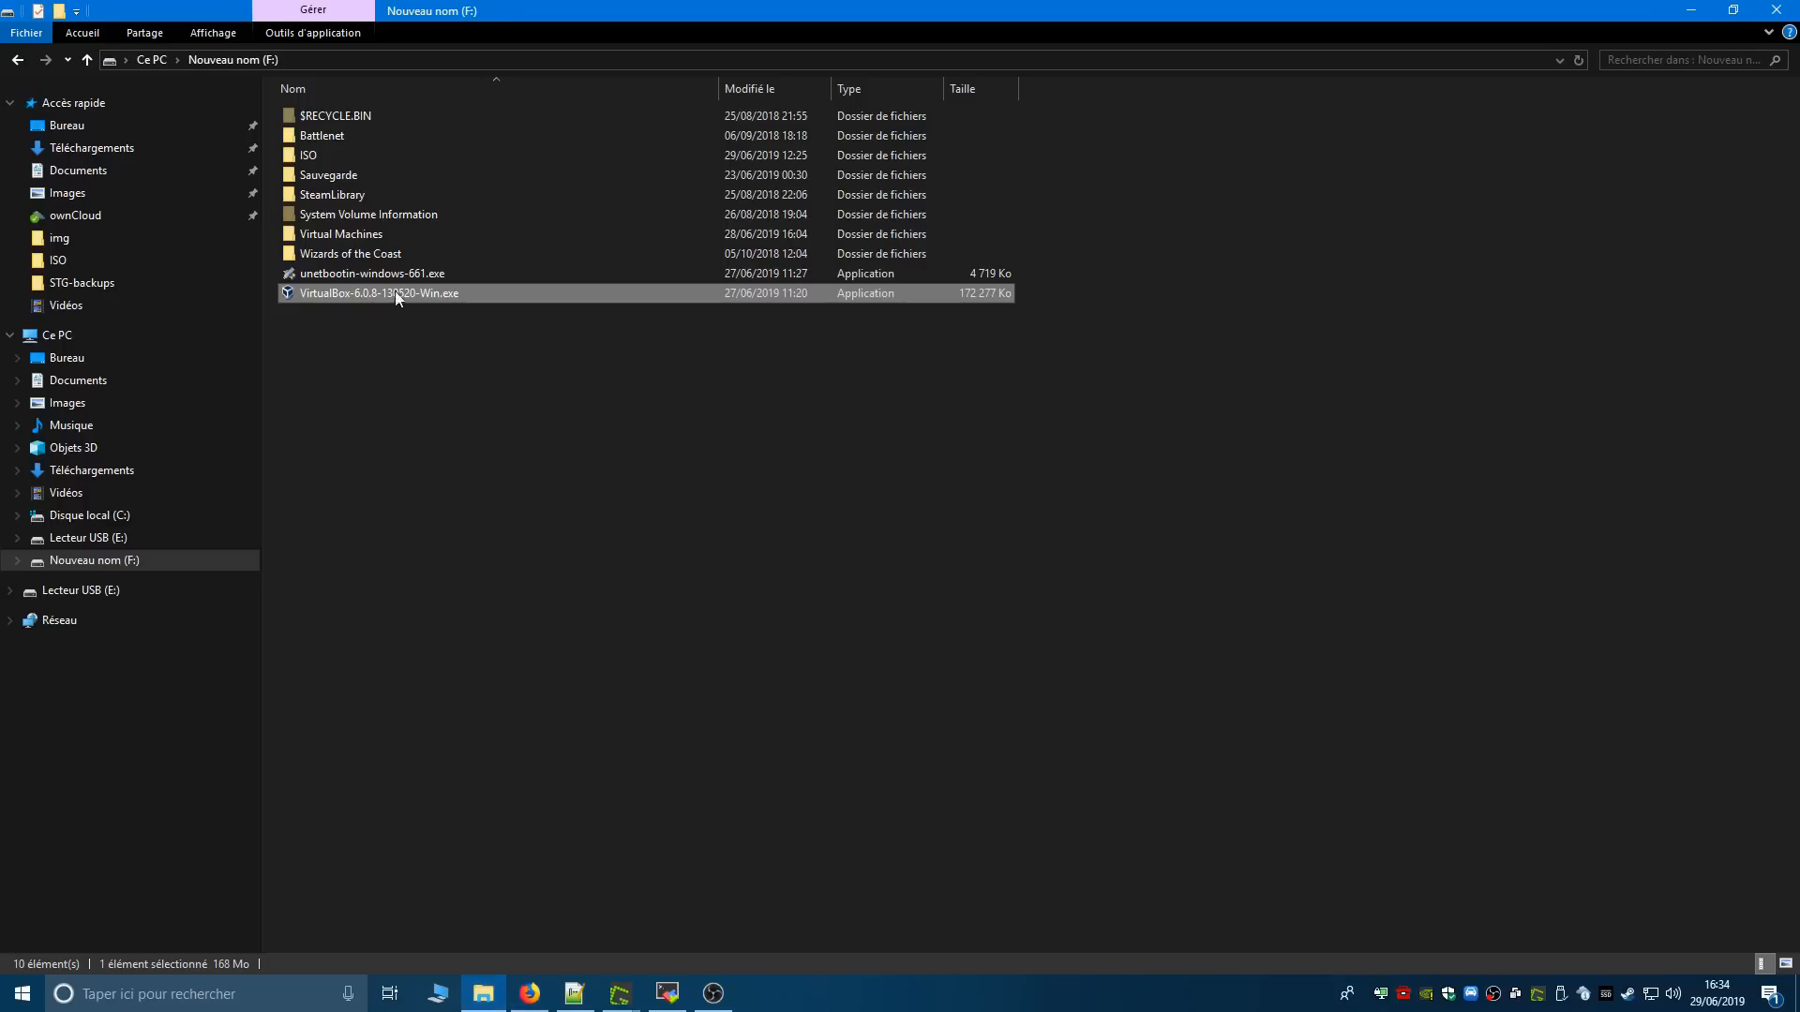
{"action": "mouse_move", "coordinate": [308, 289]}
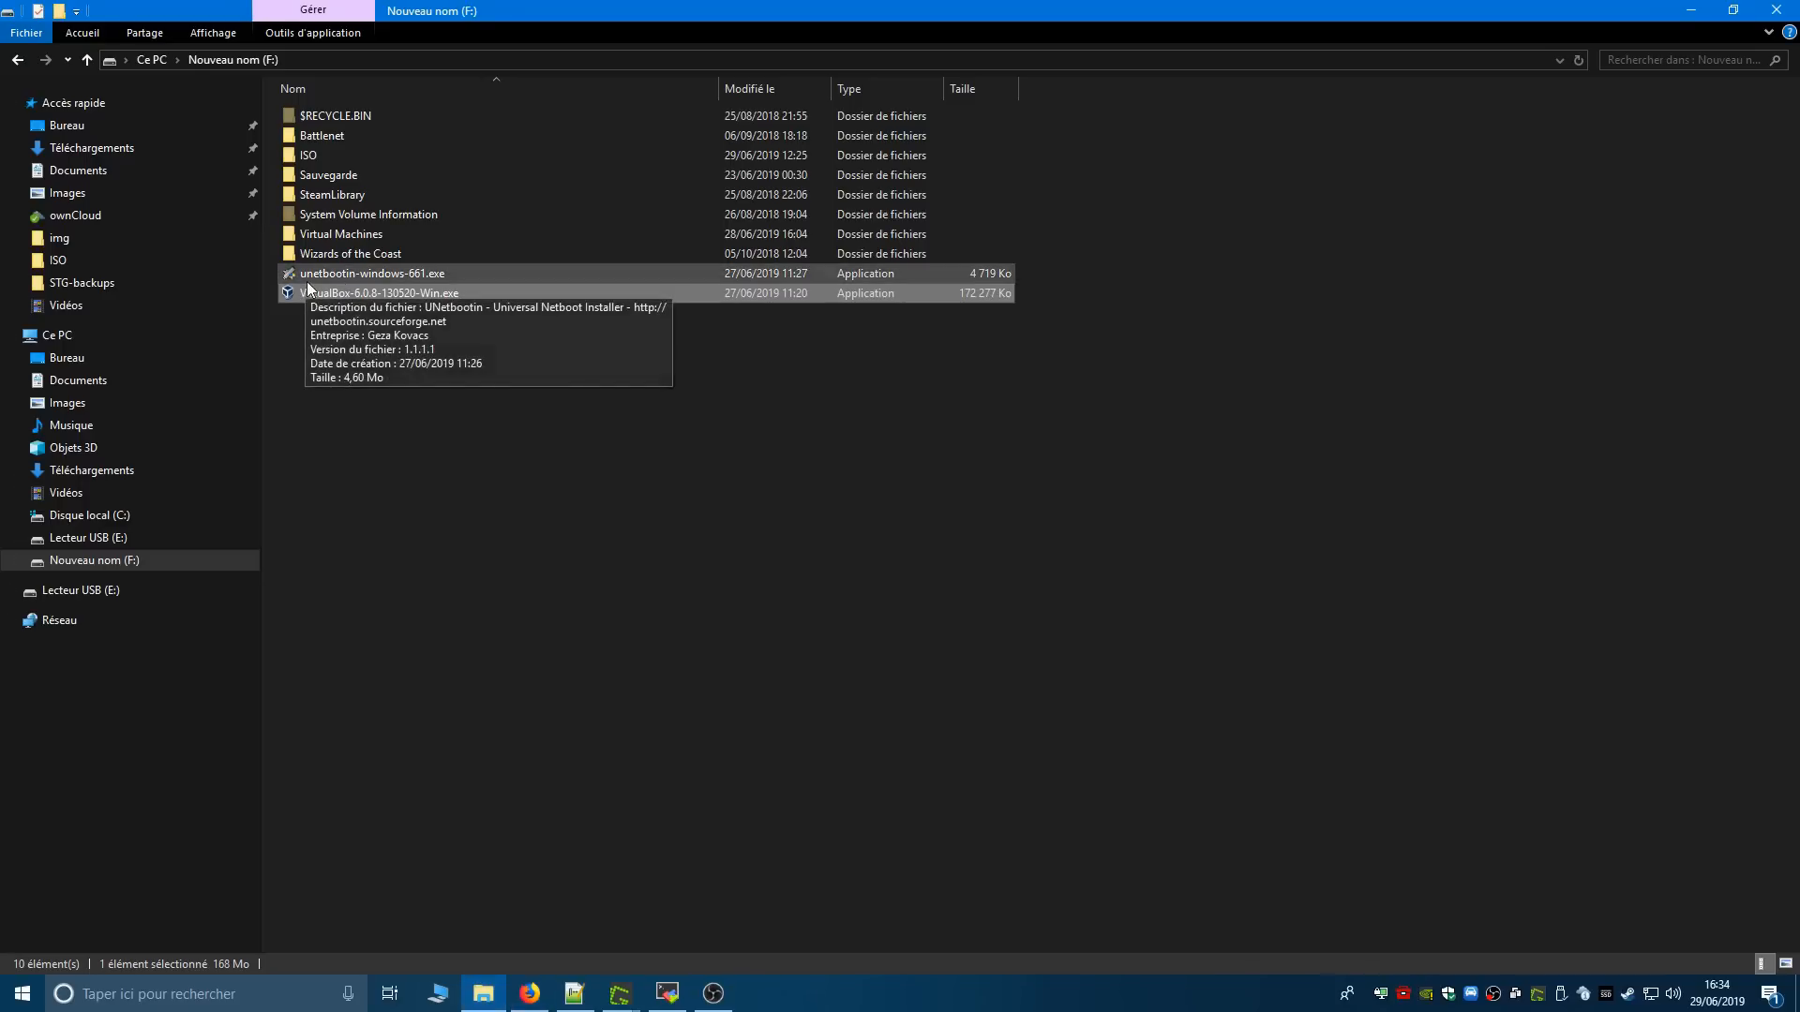
{"action": "double_click", "coordinate": [397, 273]}
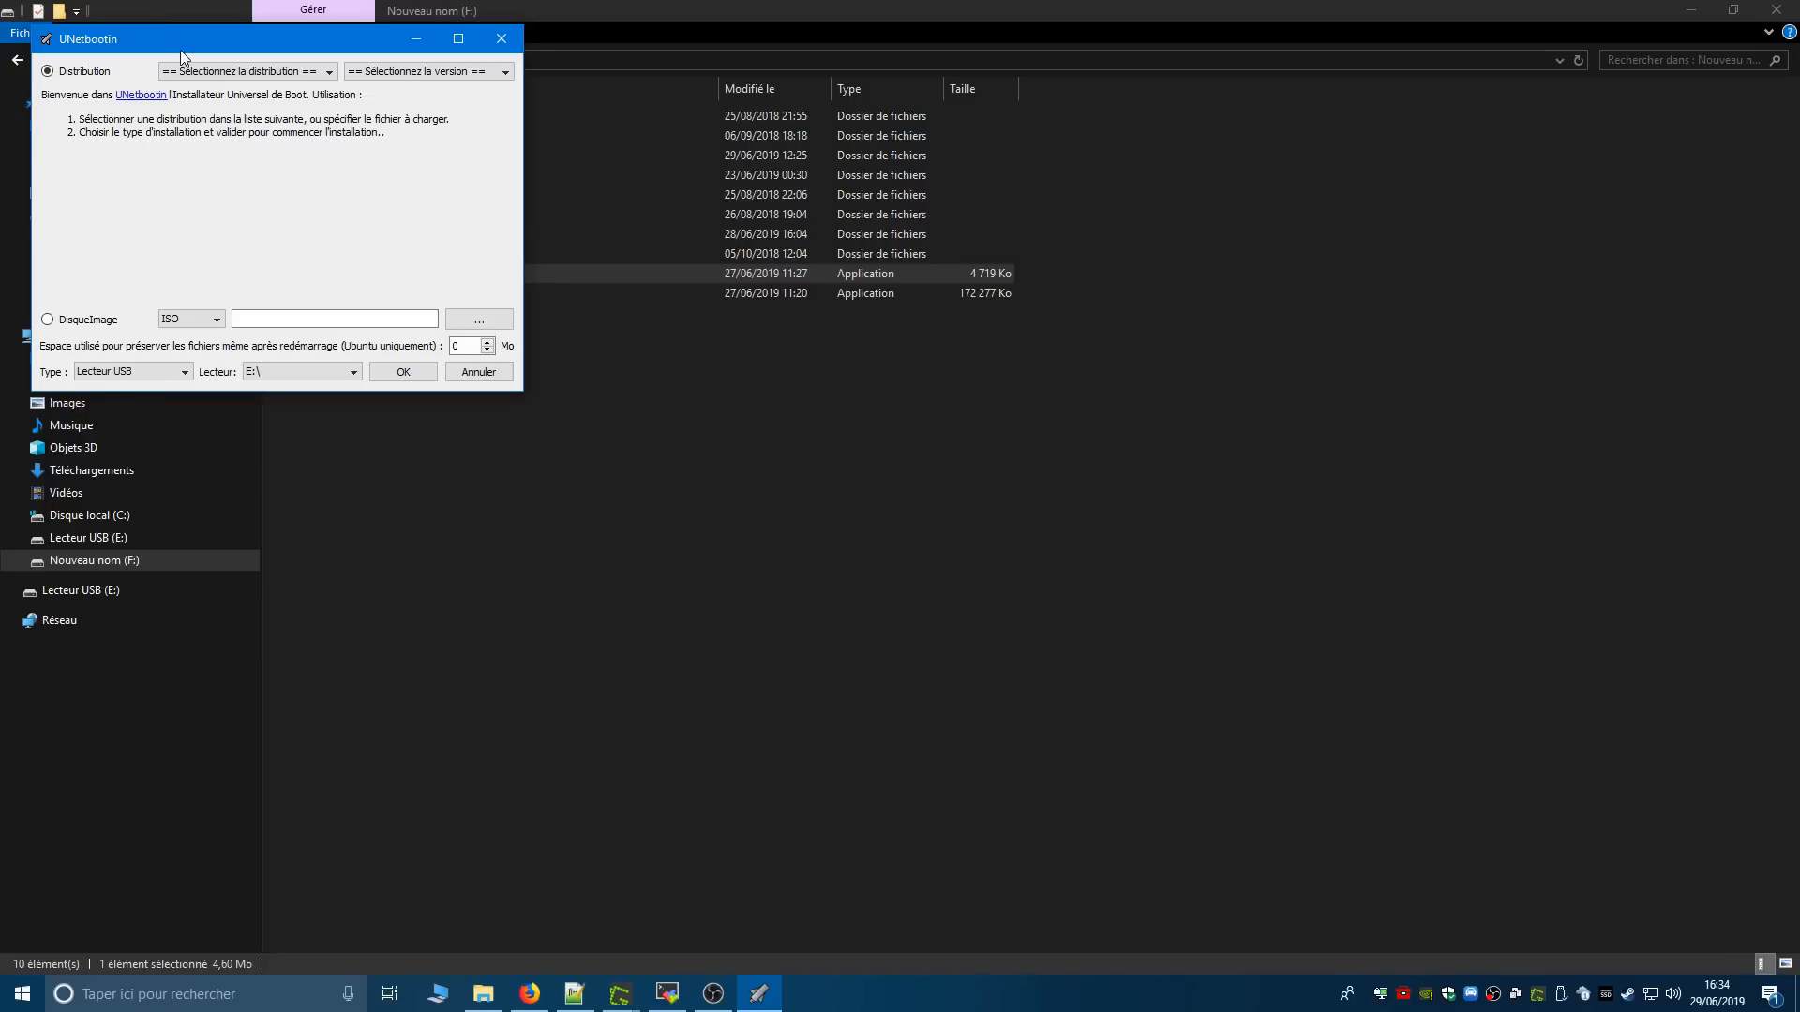
{"action": "left_click_drag", "start_coordinate": [180, 42], "coordinate": [701, 346]}
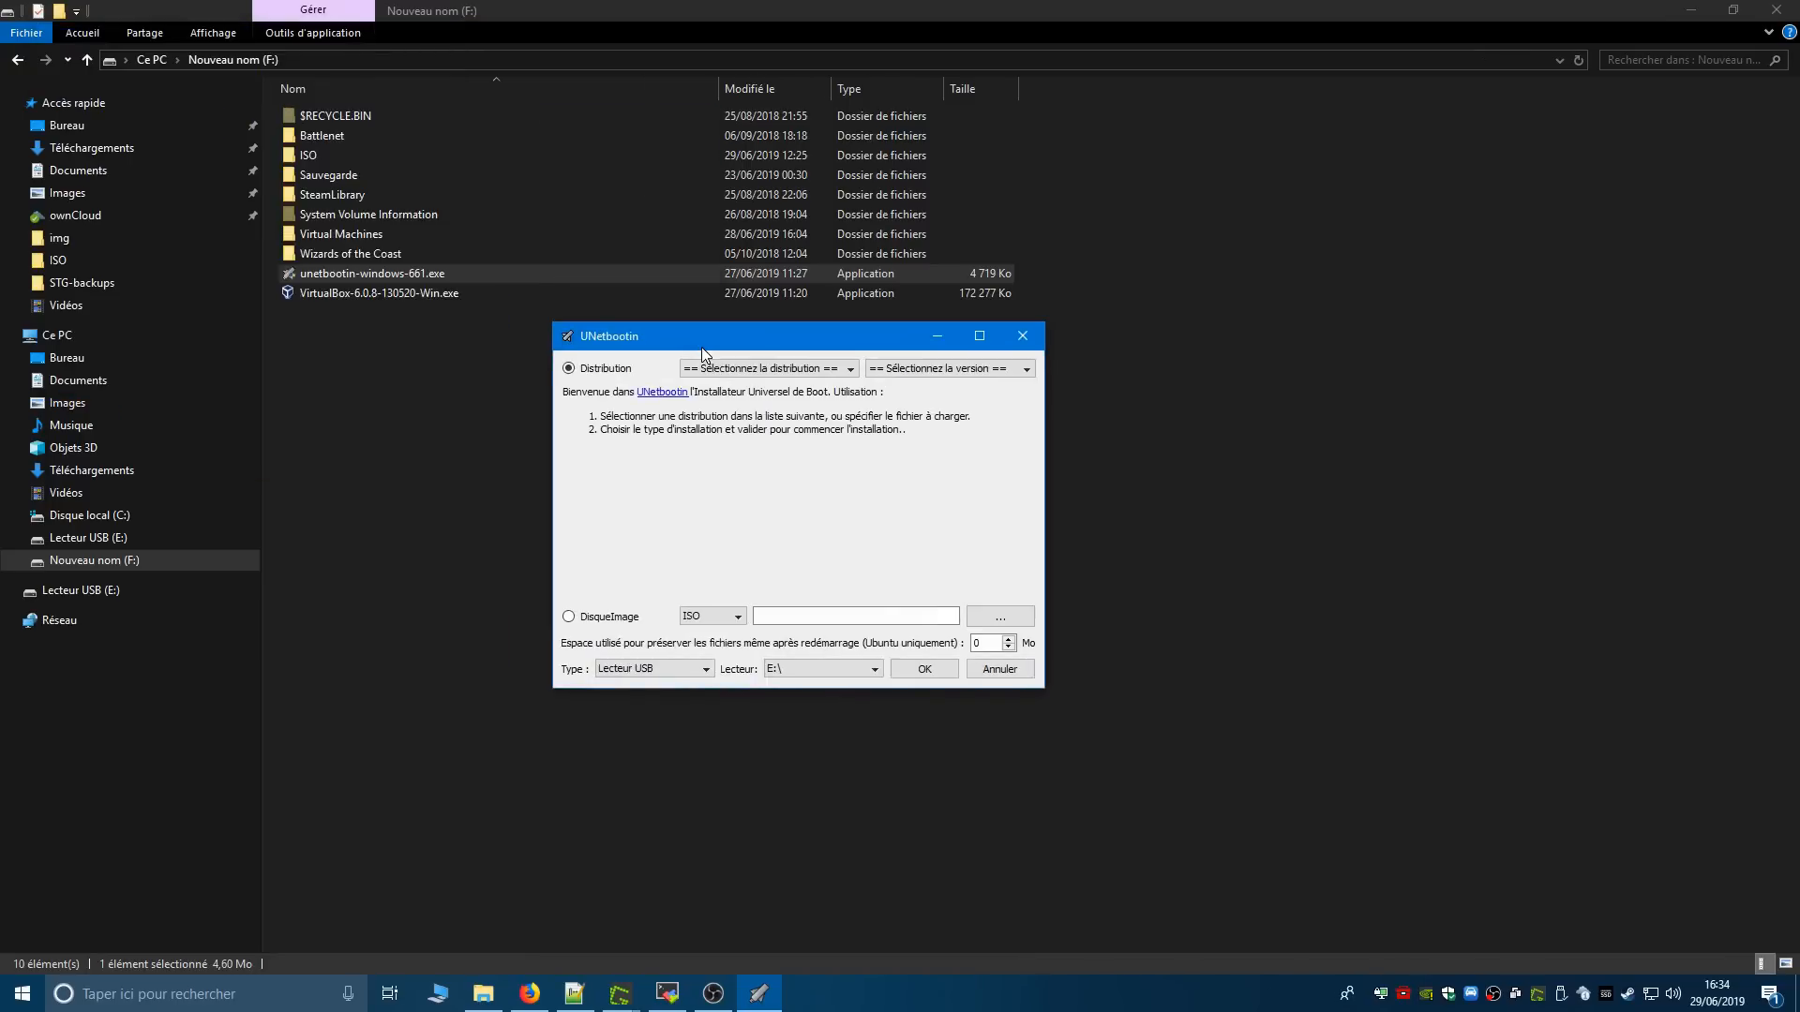
{"action": "left_click", "coordinate": [849, 369]}
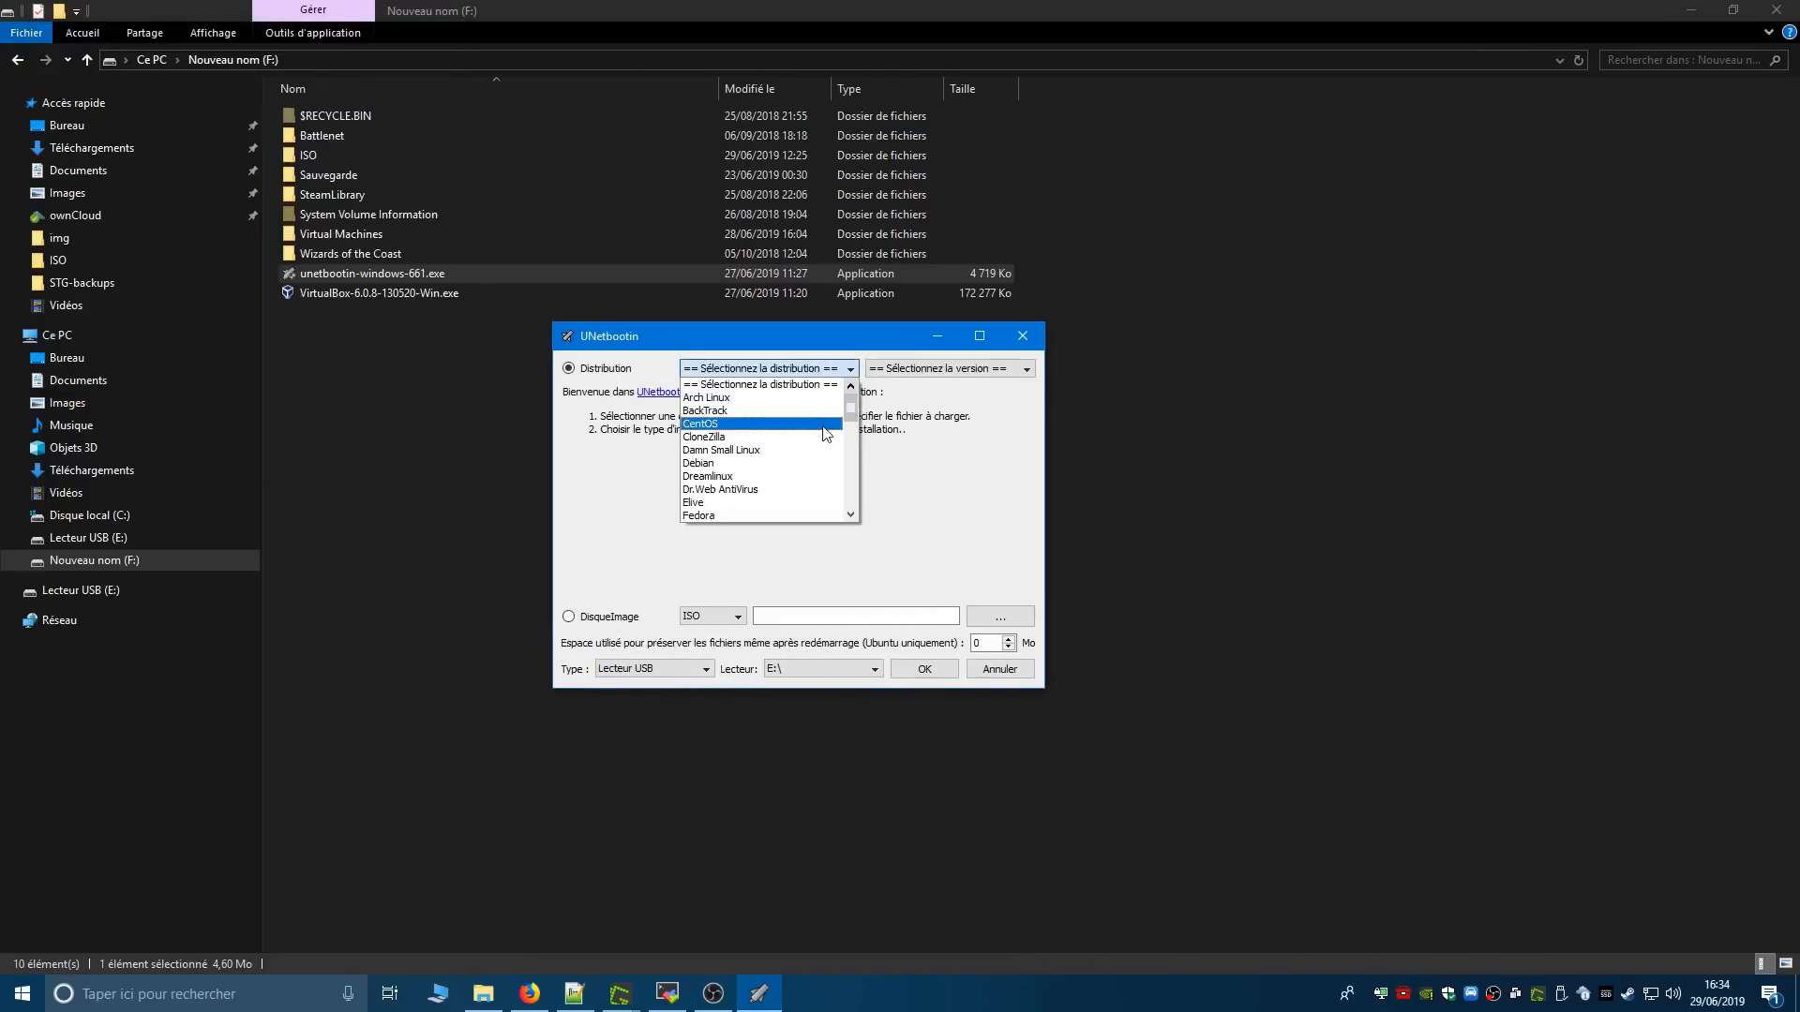
{"action": "scroll", "coordinate": [803, 447], "scroll_direction": "down", "scroll_amount": 6}
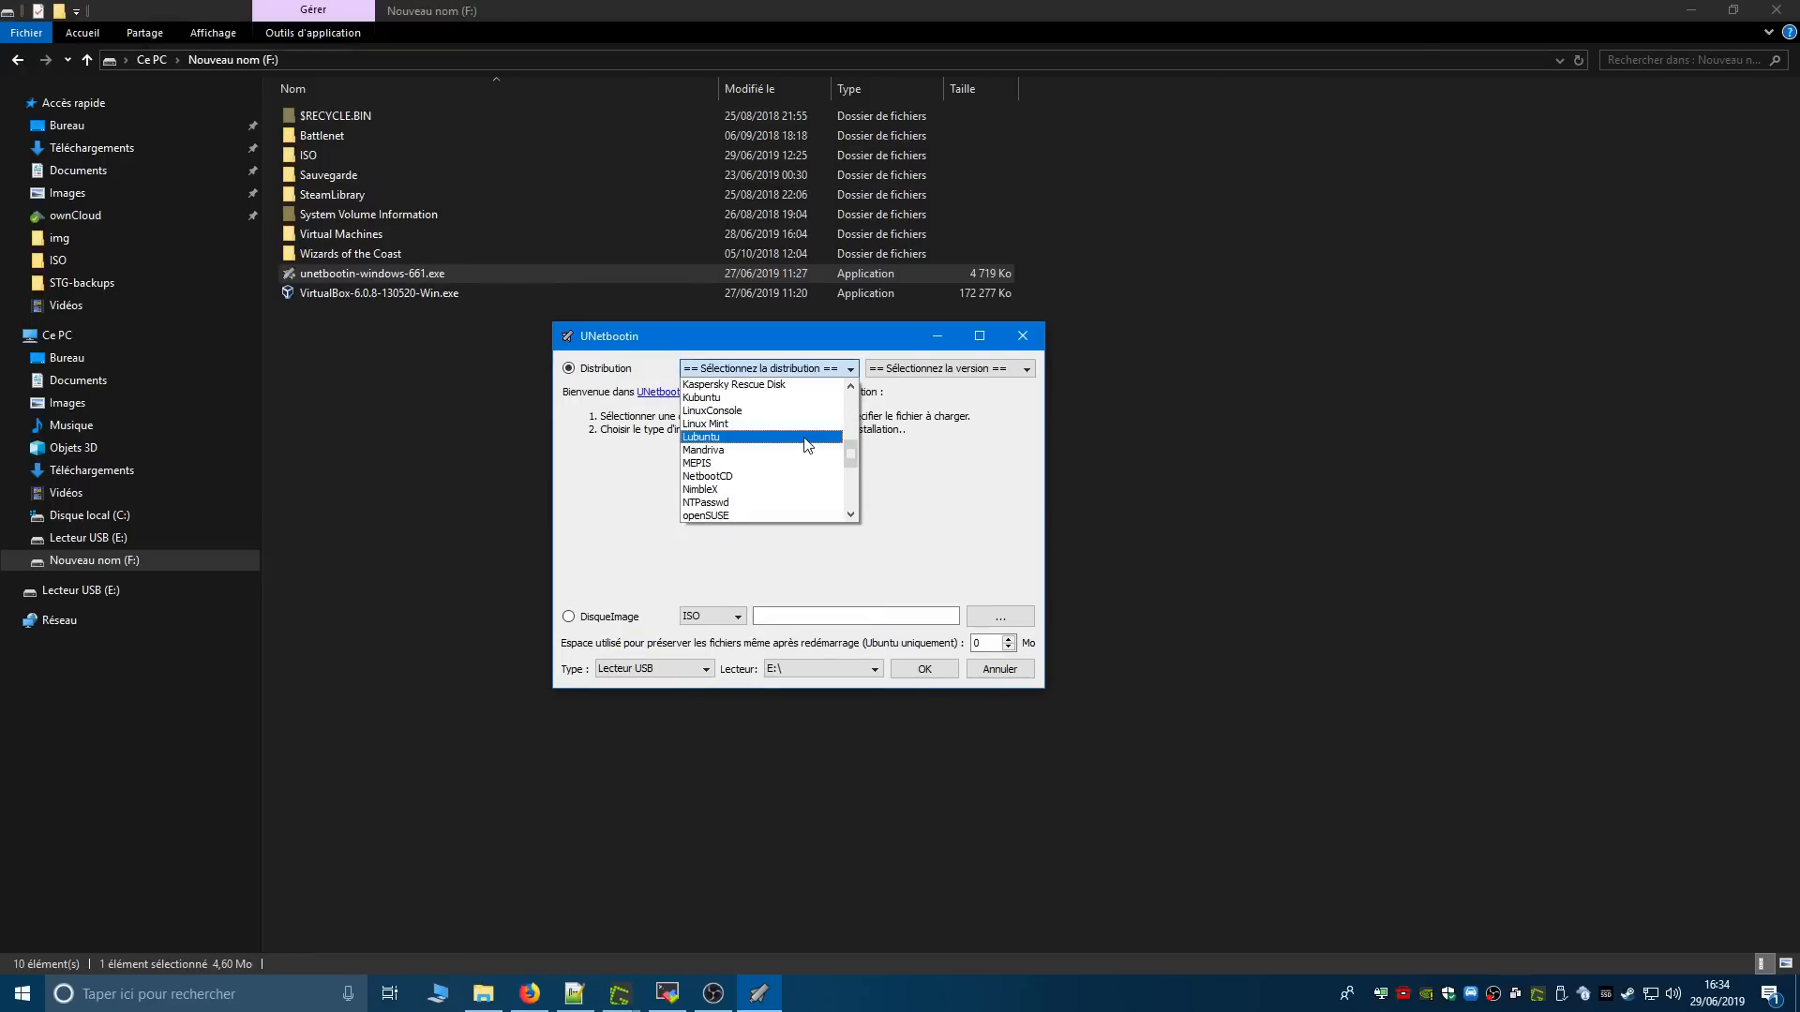
- Switch to Firefox and read the section "Choisir la distribution Linux", highlighting the paragraph that explains what a distribution is
{"action": "left_click", "coordinate": [529, 994]}
{"action": "scroll", "coordinate": [450, 834], "scroll_direction": "up", "scroll_amount": 10}
{"action": "scroll", "coordinate": [450, 835], "scroll_direction": "up", "scroll_amount": 8}
{"action": "scroll", "coordinate": [741, 532], "scroll_direction": "down", "scroll_amount": 3}
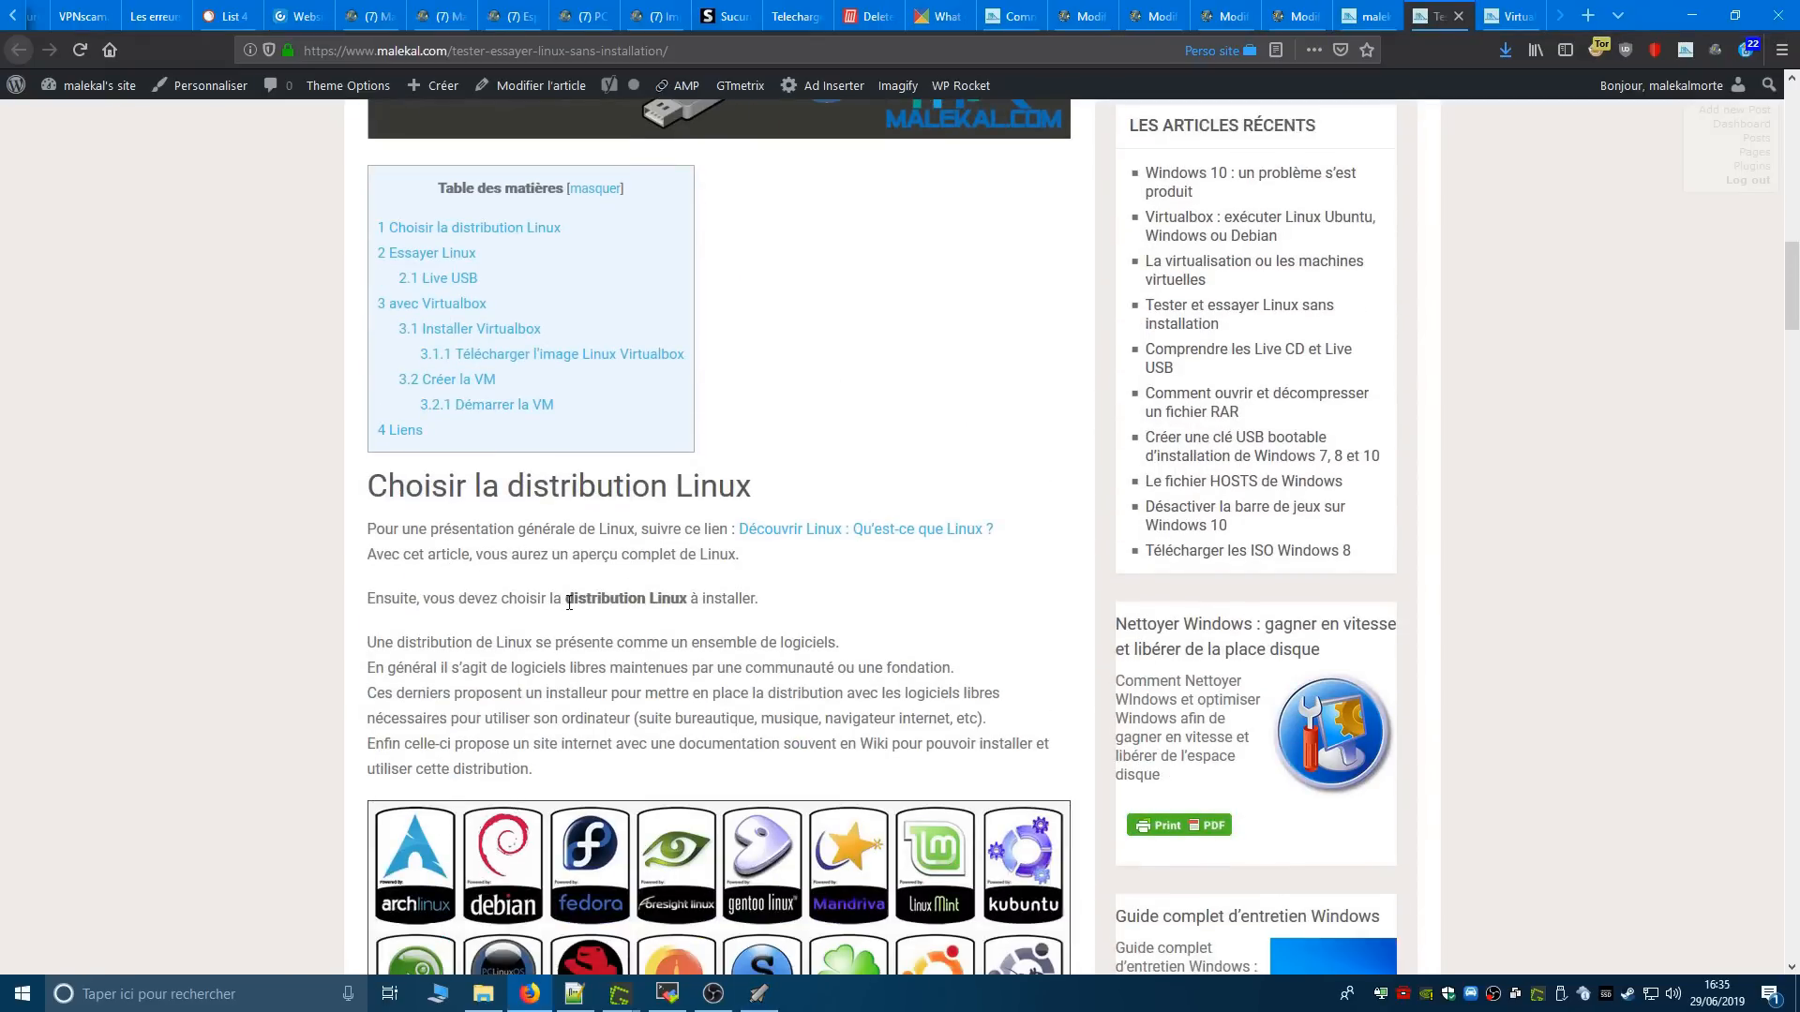
{"action": "scroll", "coordinate": [562, 646], "scroll_direction": "down", "scroll_amount": 2}
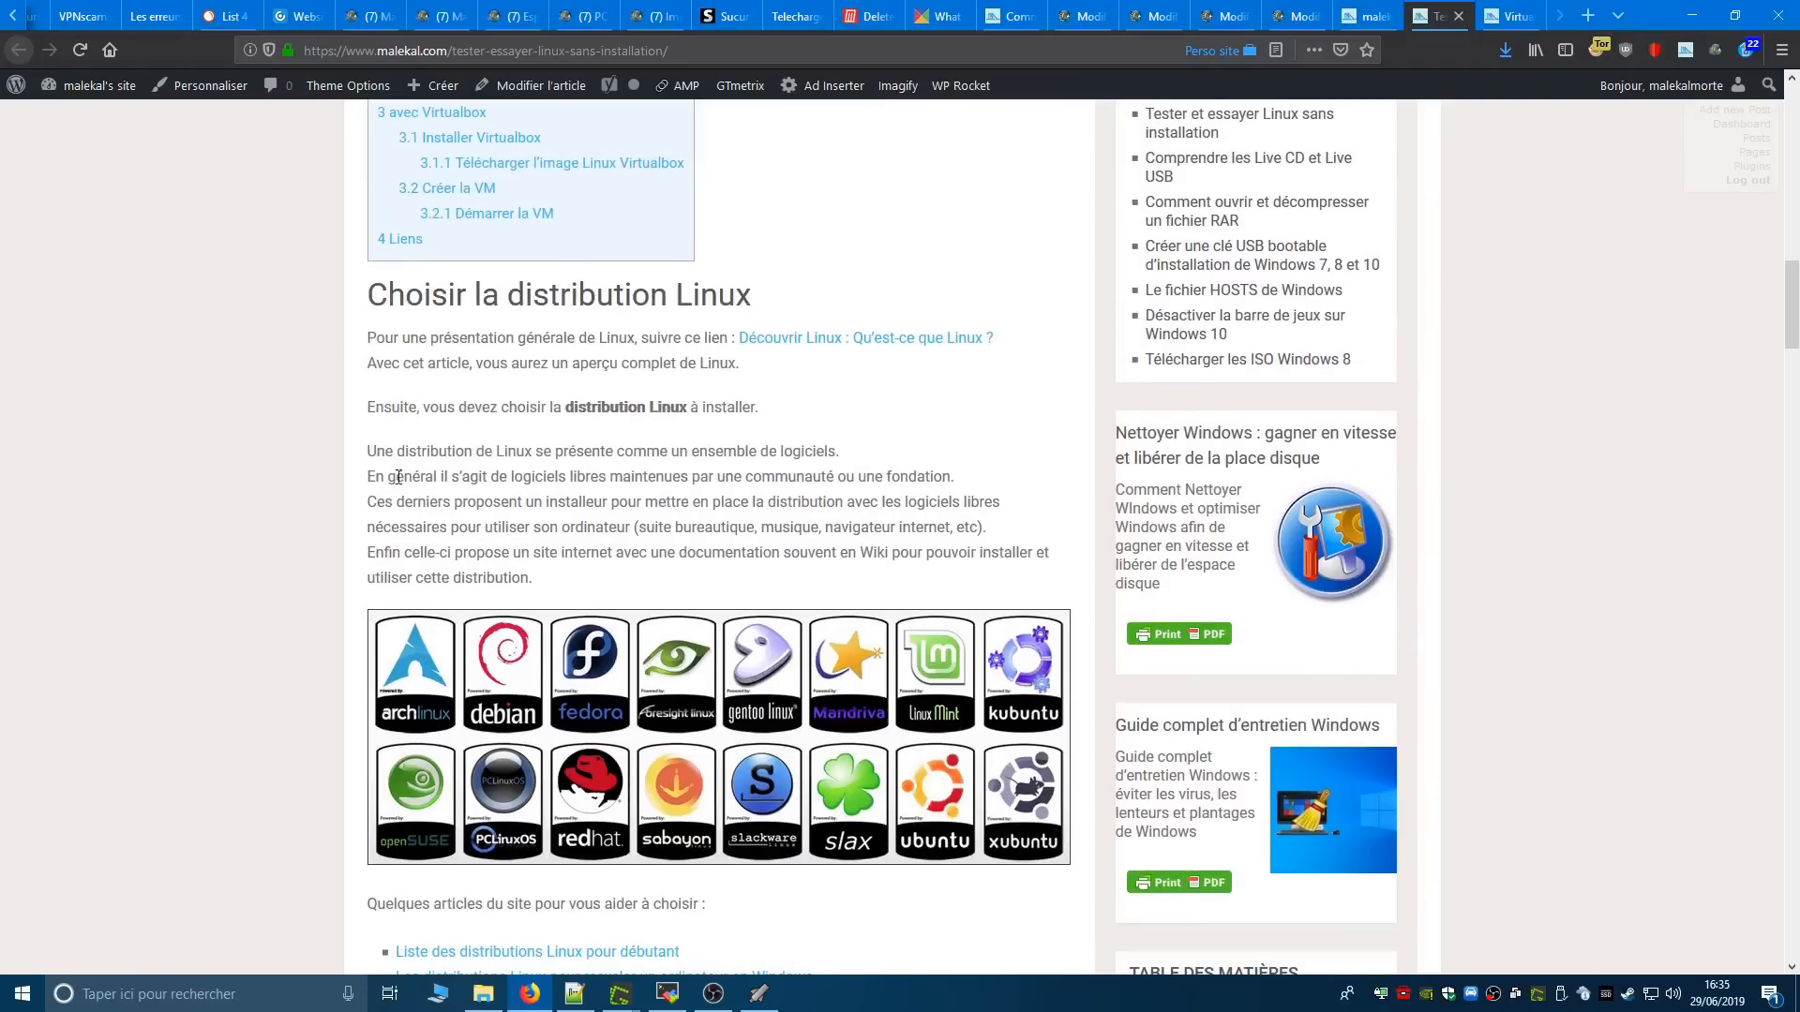
{"action": "left_click_drag", "start_coordinate": [369, 452], "coordinate": [592, 579]}
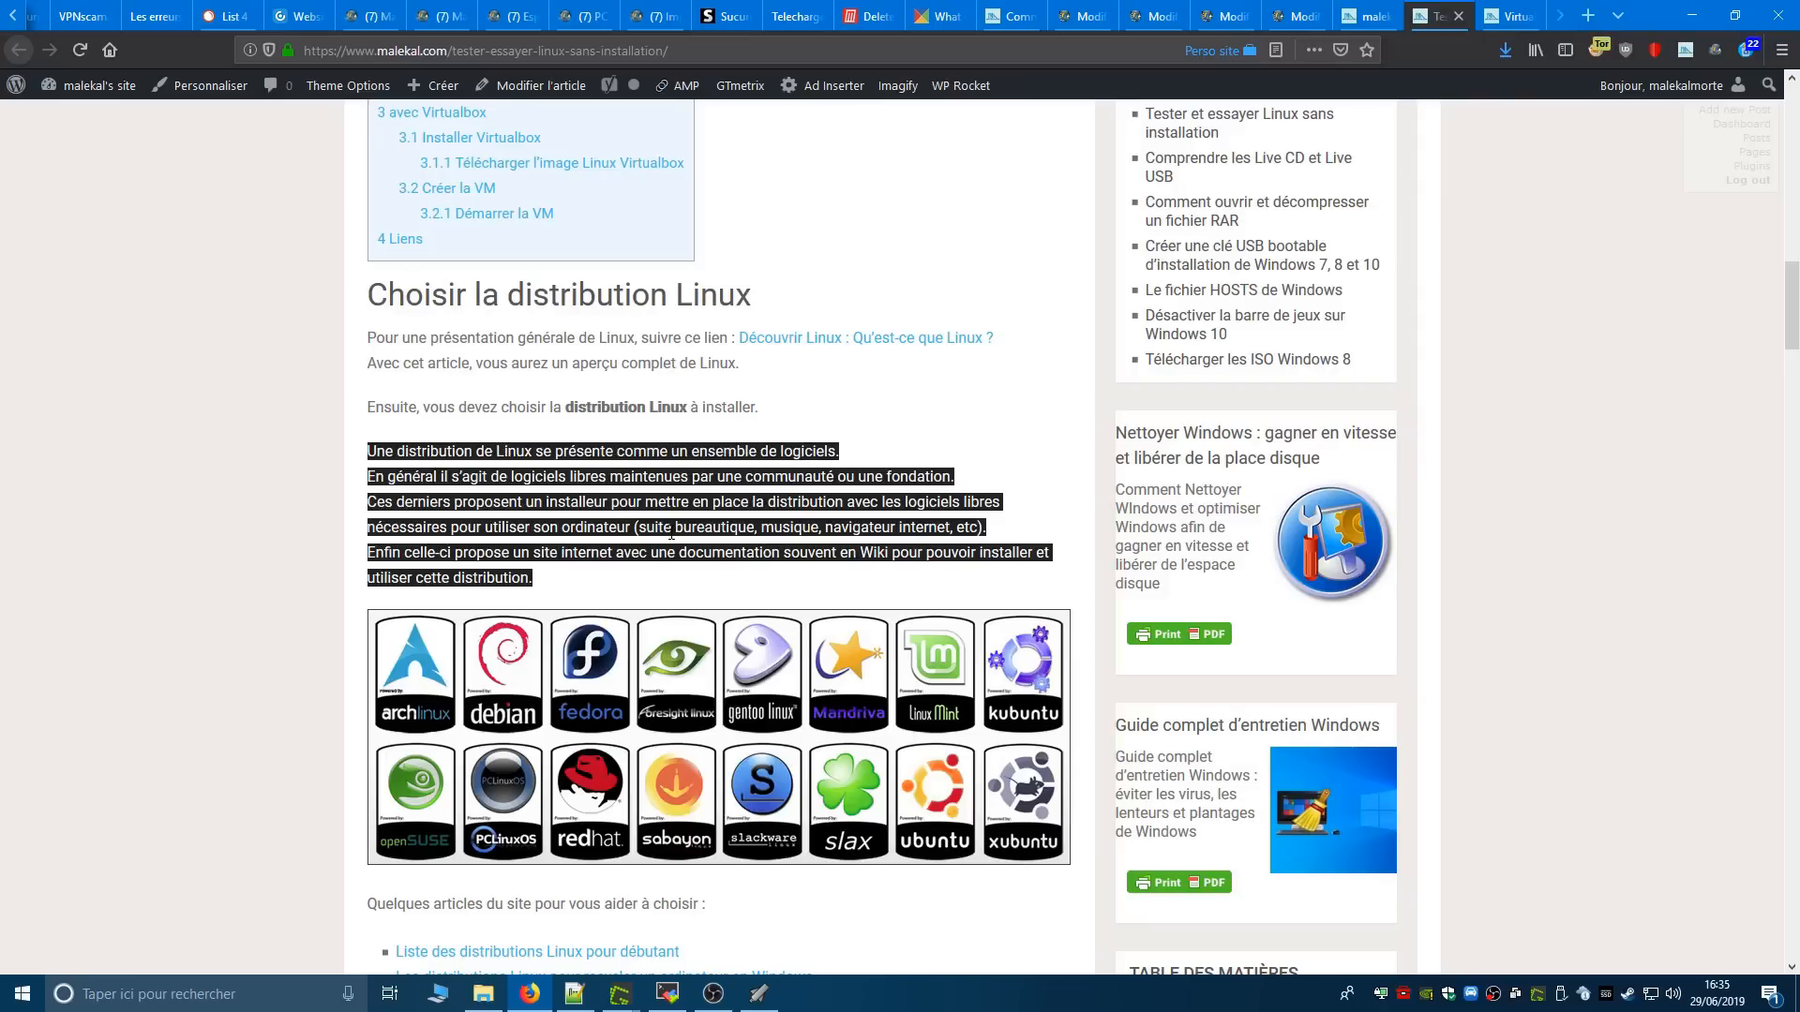
{"action": "left_click", "coordinate": [722, 398]}
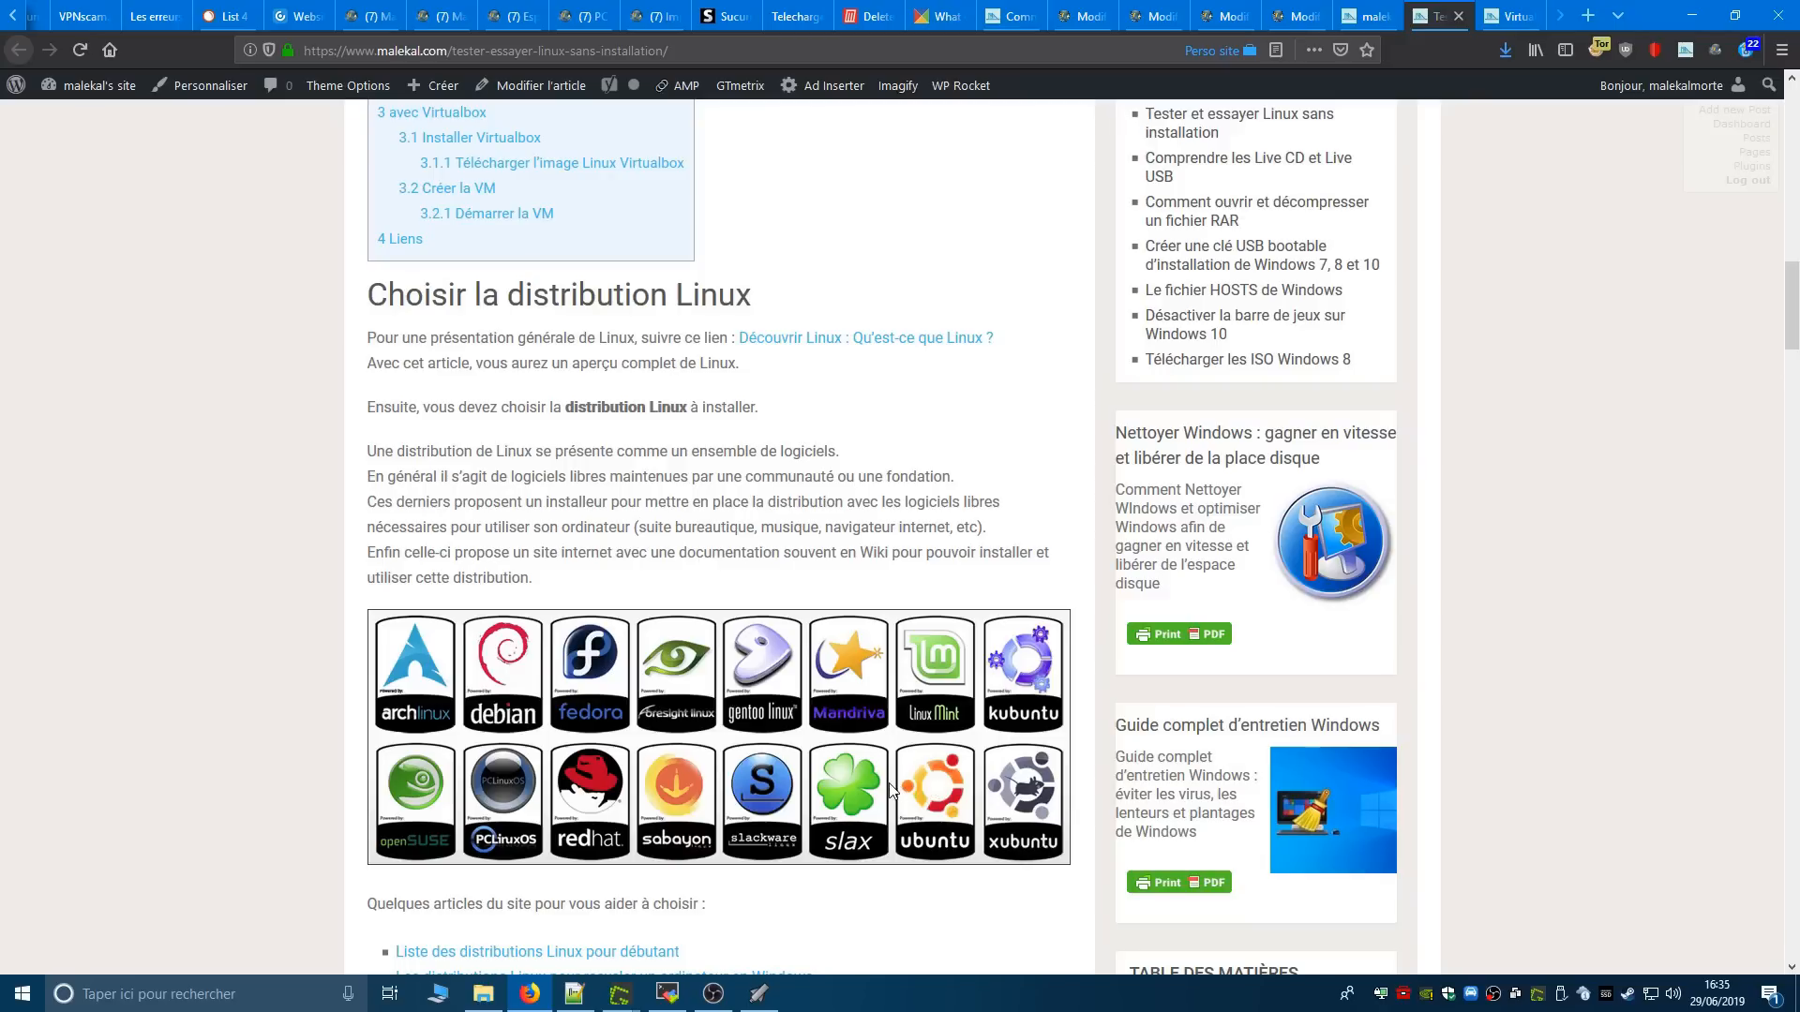
- Switch back to UNetbootin over the file explorer and choose Ubuntu as the distribution
{"action": "left_click", "coordinate": [760, 993]}
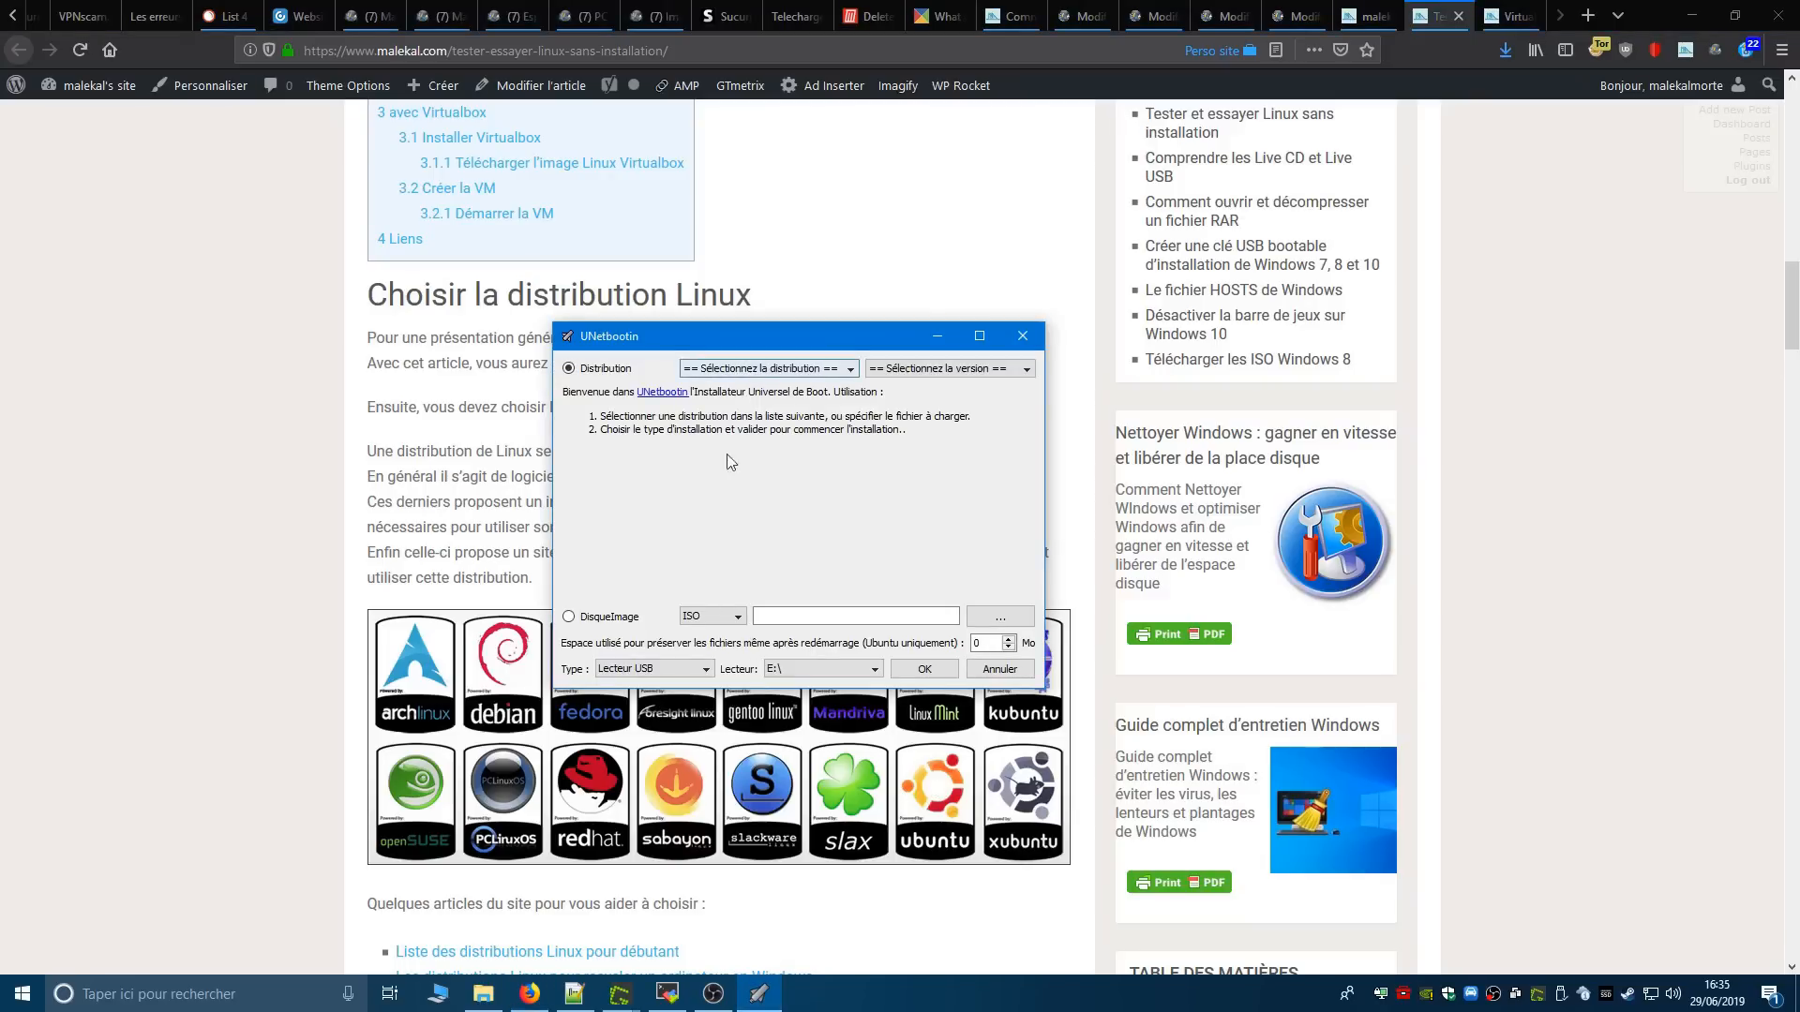
{"action": "left_click", "coordinate": [483, 994]}
{"action": "left_click", "coordinate": [759, 993]}
{"action": "left_click", "coordinate": [743, 370]}
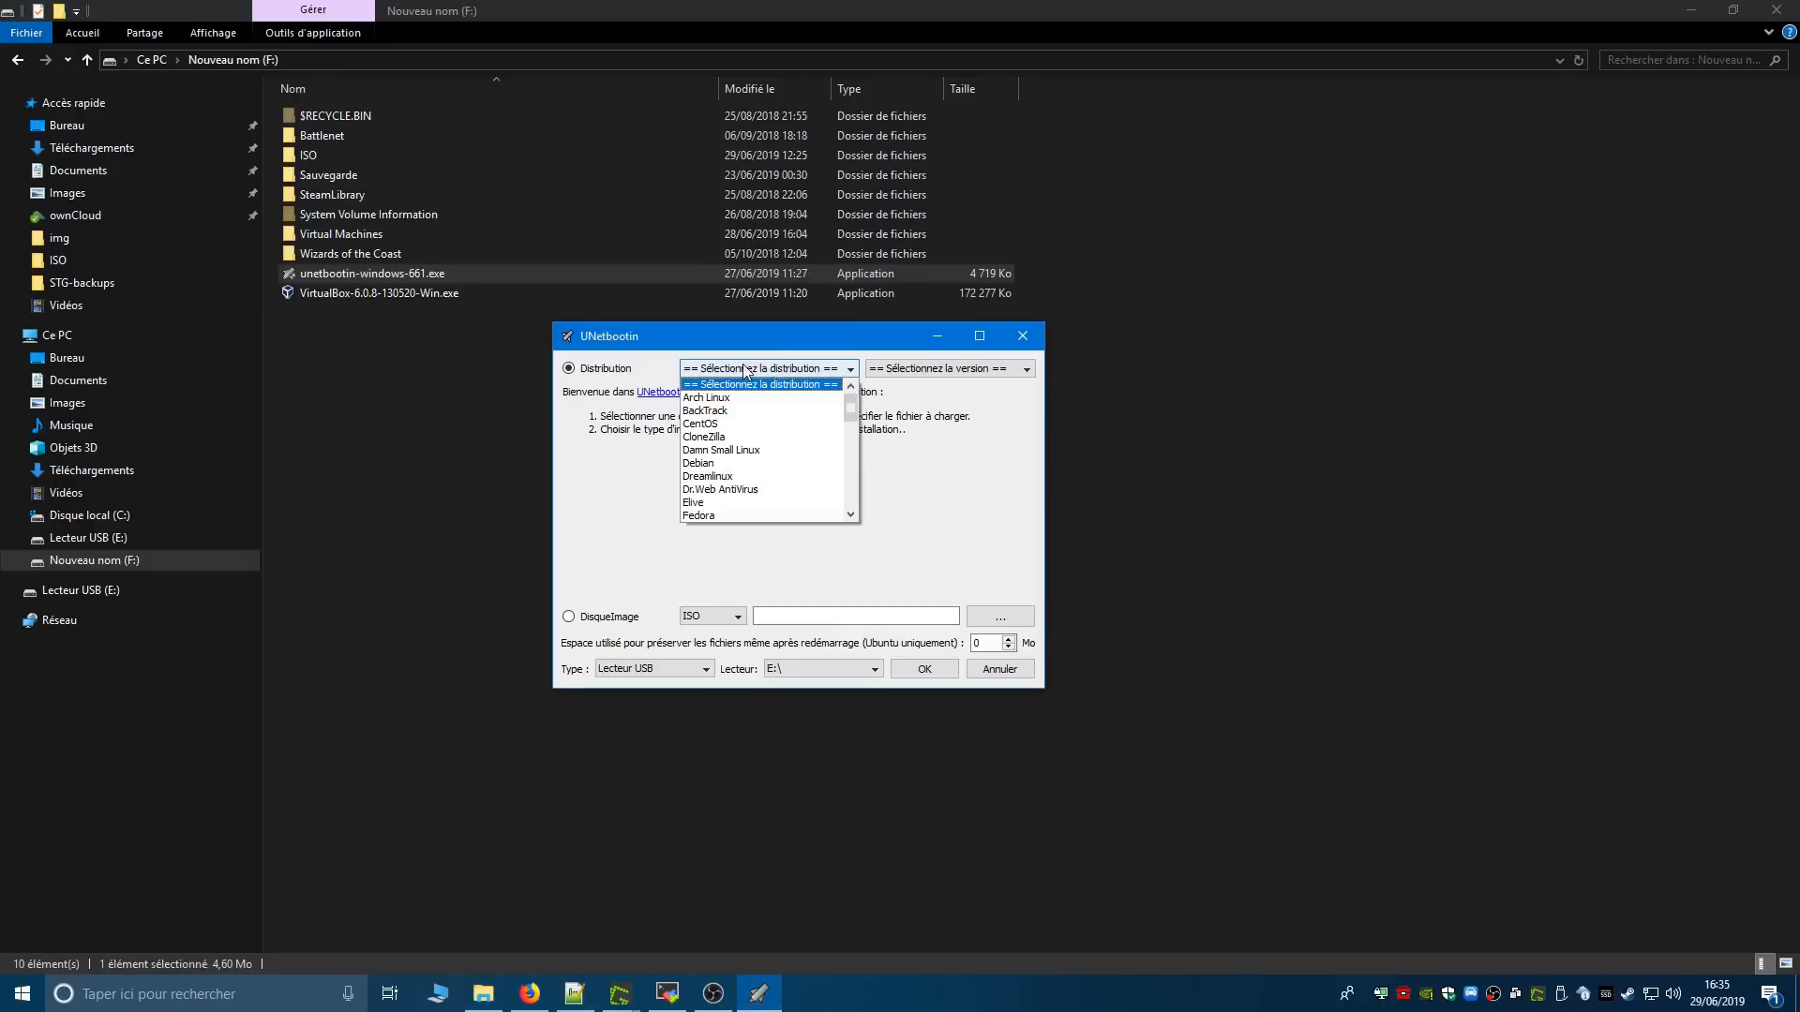
{"action": "mouse_move", "coordinate": [850, 410]}
{"action": "left_mouse_down"}
{"action": "mouse_move", "coordinate": [853, 467]}
{"action": "mouse_move", "coordinate": [857, 435]}
{"action": "left_mouse_up"}
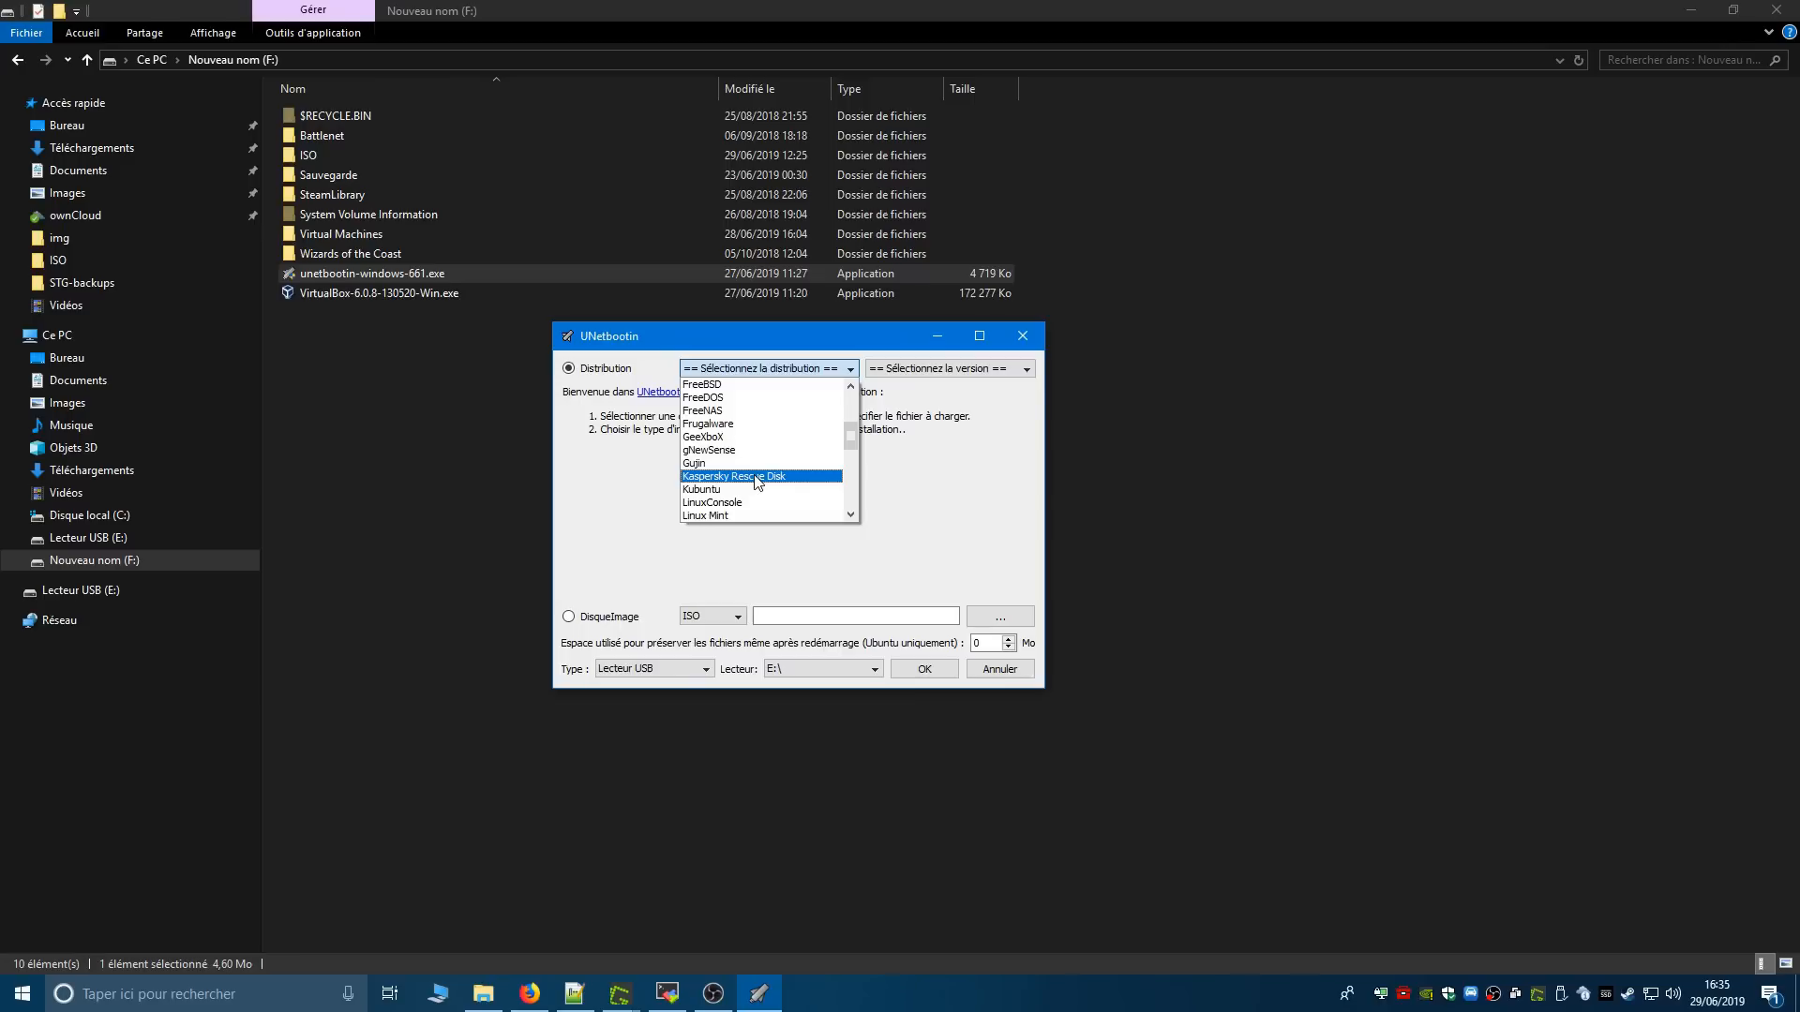
{"action": "scroll", "coordinate": [734, 484], "scroll_direction": "up", "scroll_amount": 5}
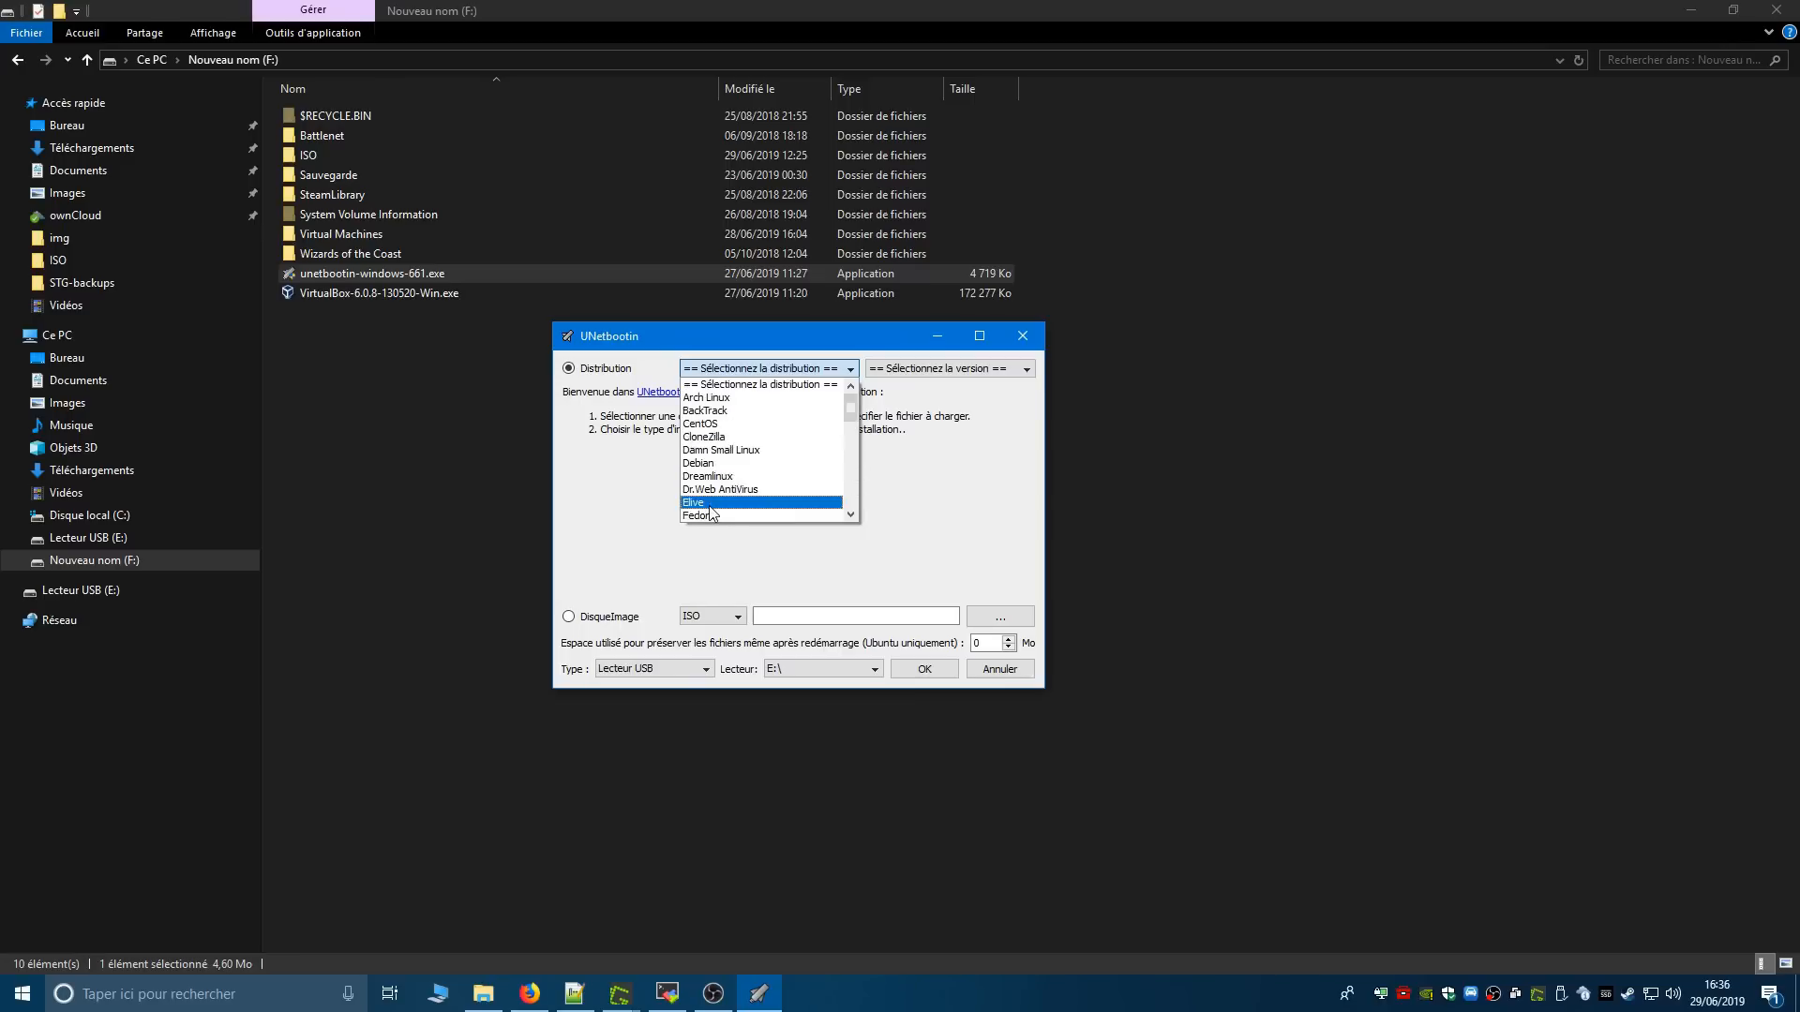
{"action": "scroll", "coordinate": [762, 495], "scroll_direction": "down", "scroll_amount": 4}
{"action": "scroll", "coordinate": [762, 495], "scroll_direction": "down", "scroll_amount": 4}
{"action": "scroll", "coordinate": [762, 495], "scroll_direction": "down", "scroll_amount": 3}
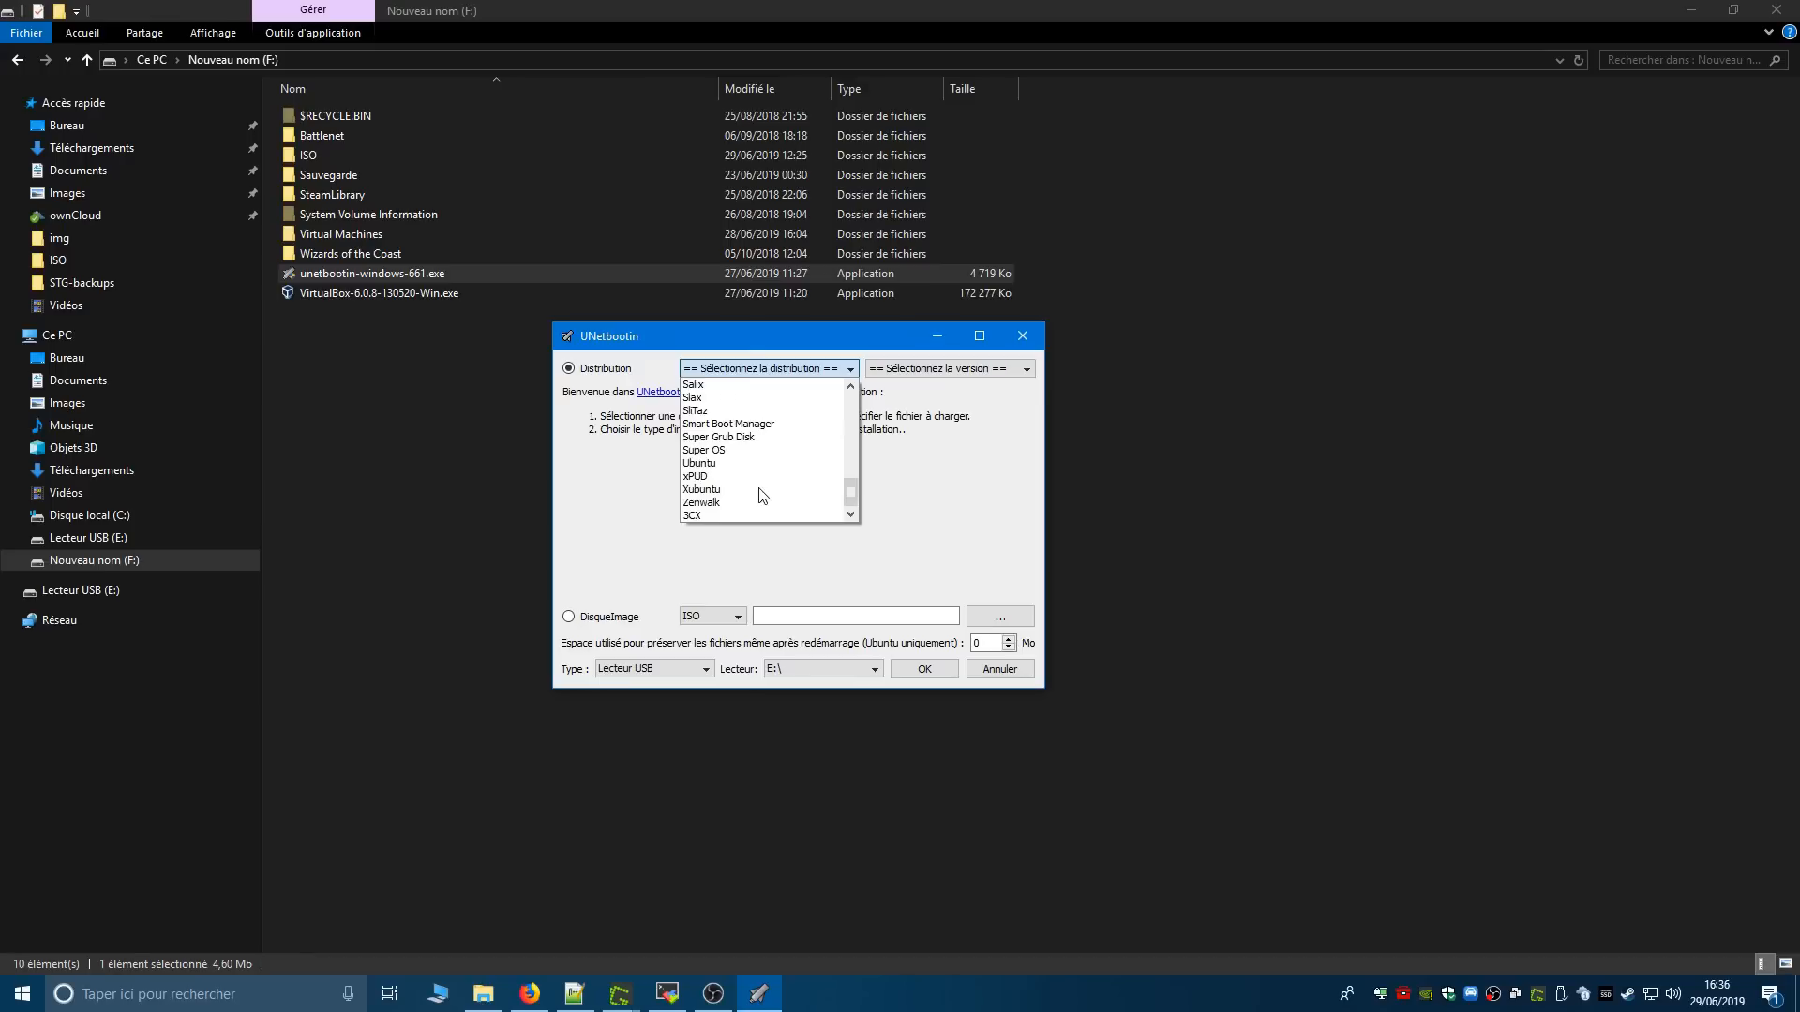
{"action": "left_click", "coordinate": [701, 465]}
- Select 18.04_Live_x64 as the Ubuntu version in UNetbootin and cancel without creating the USB drive
{"action": "left_click", "coordinate": [940, 370]}
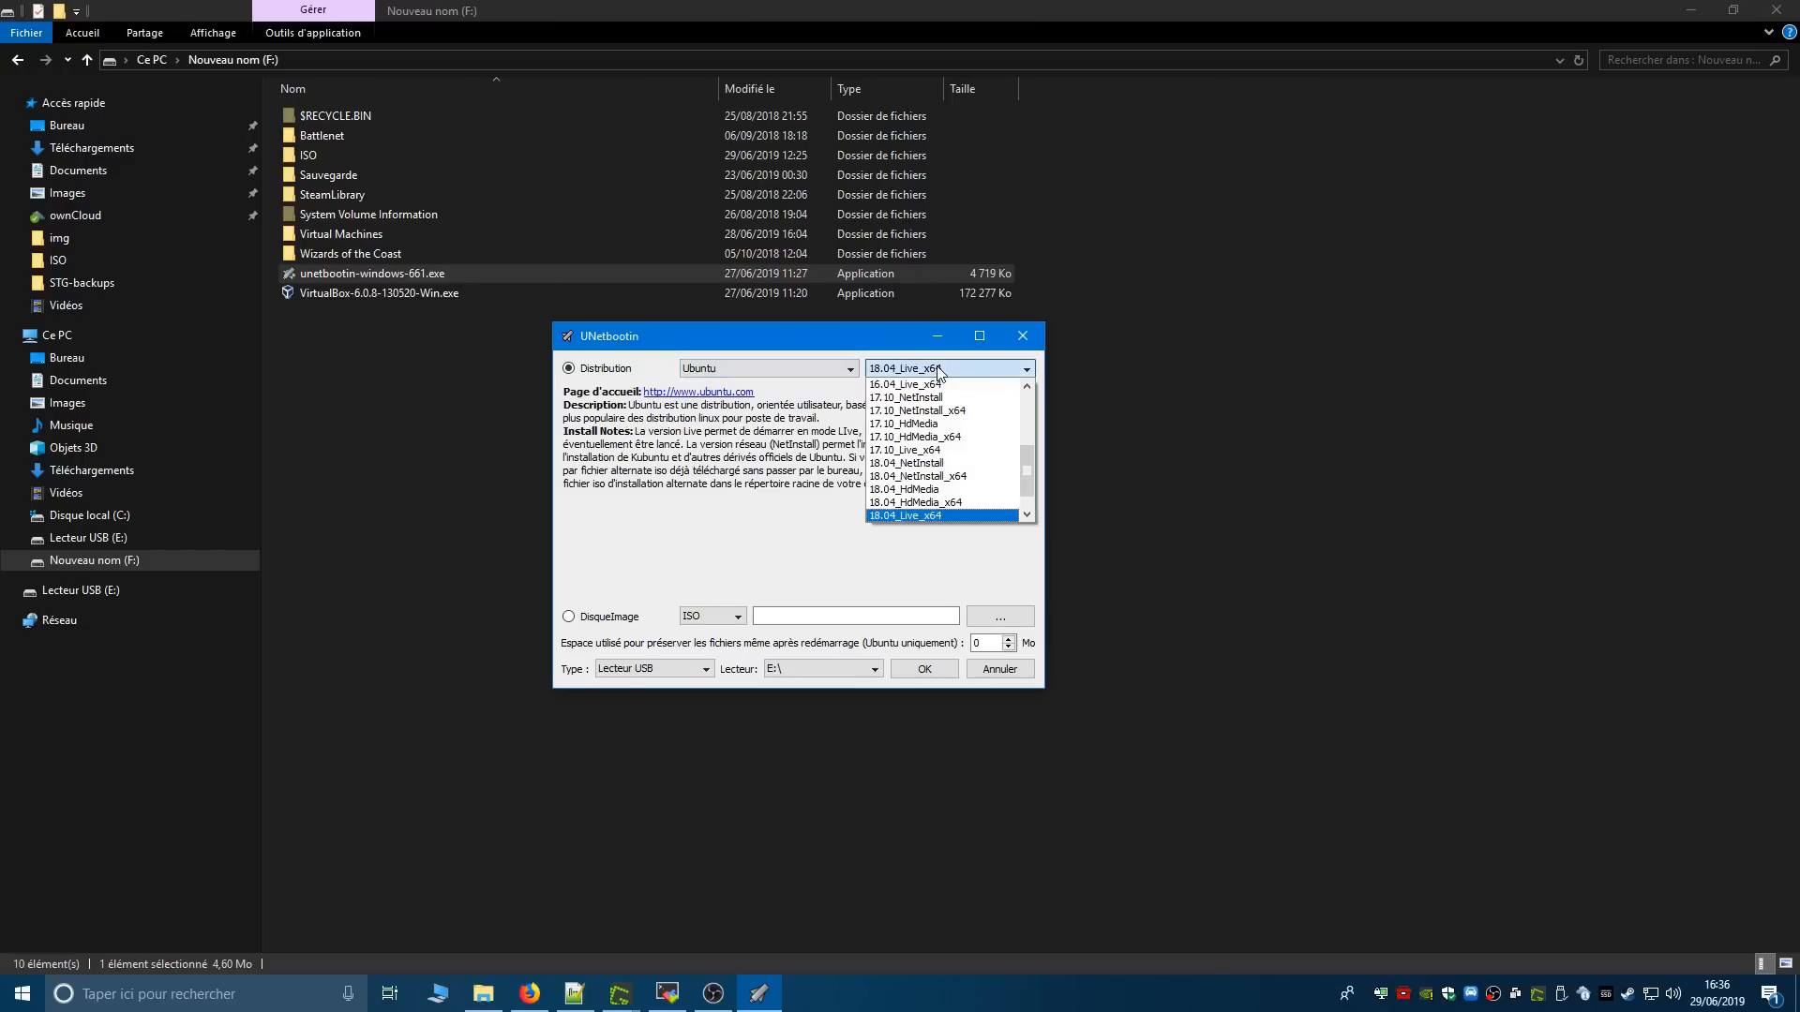
{"action": "scroll", "coordinate": [966, 473], "scroll_direction": "down", "scroll_amount": 1}
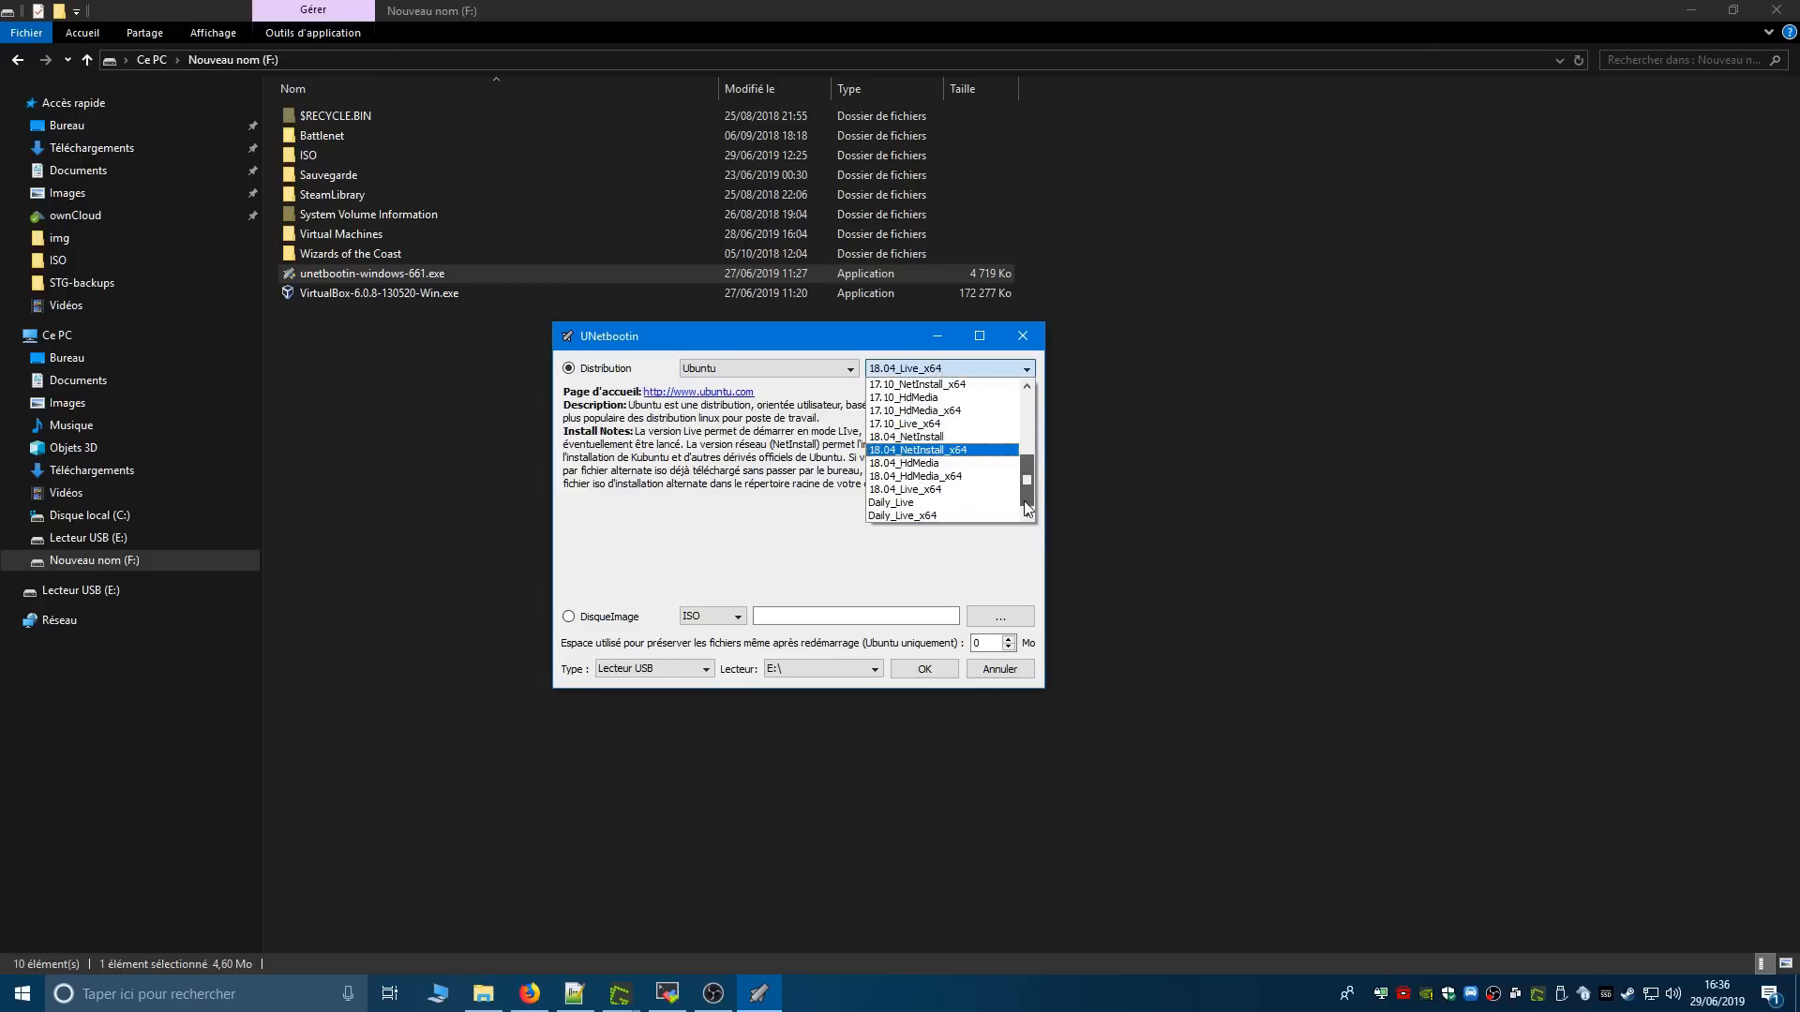
{"action": "left_click", "coordinate": [952, 492]}
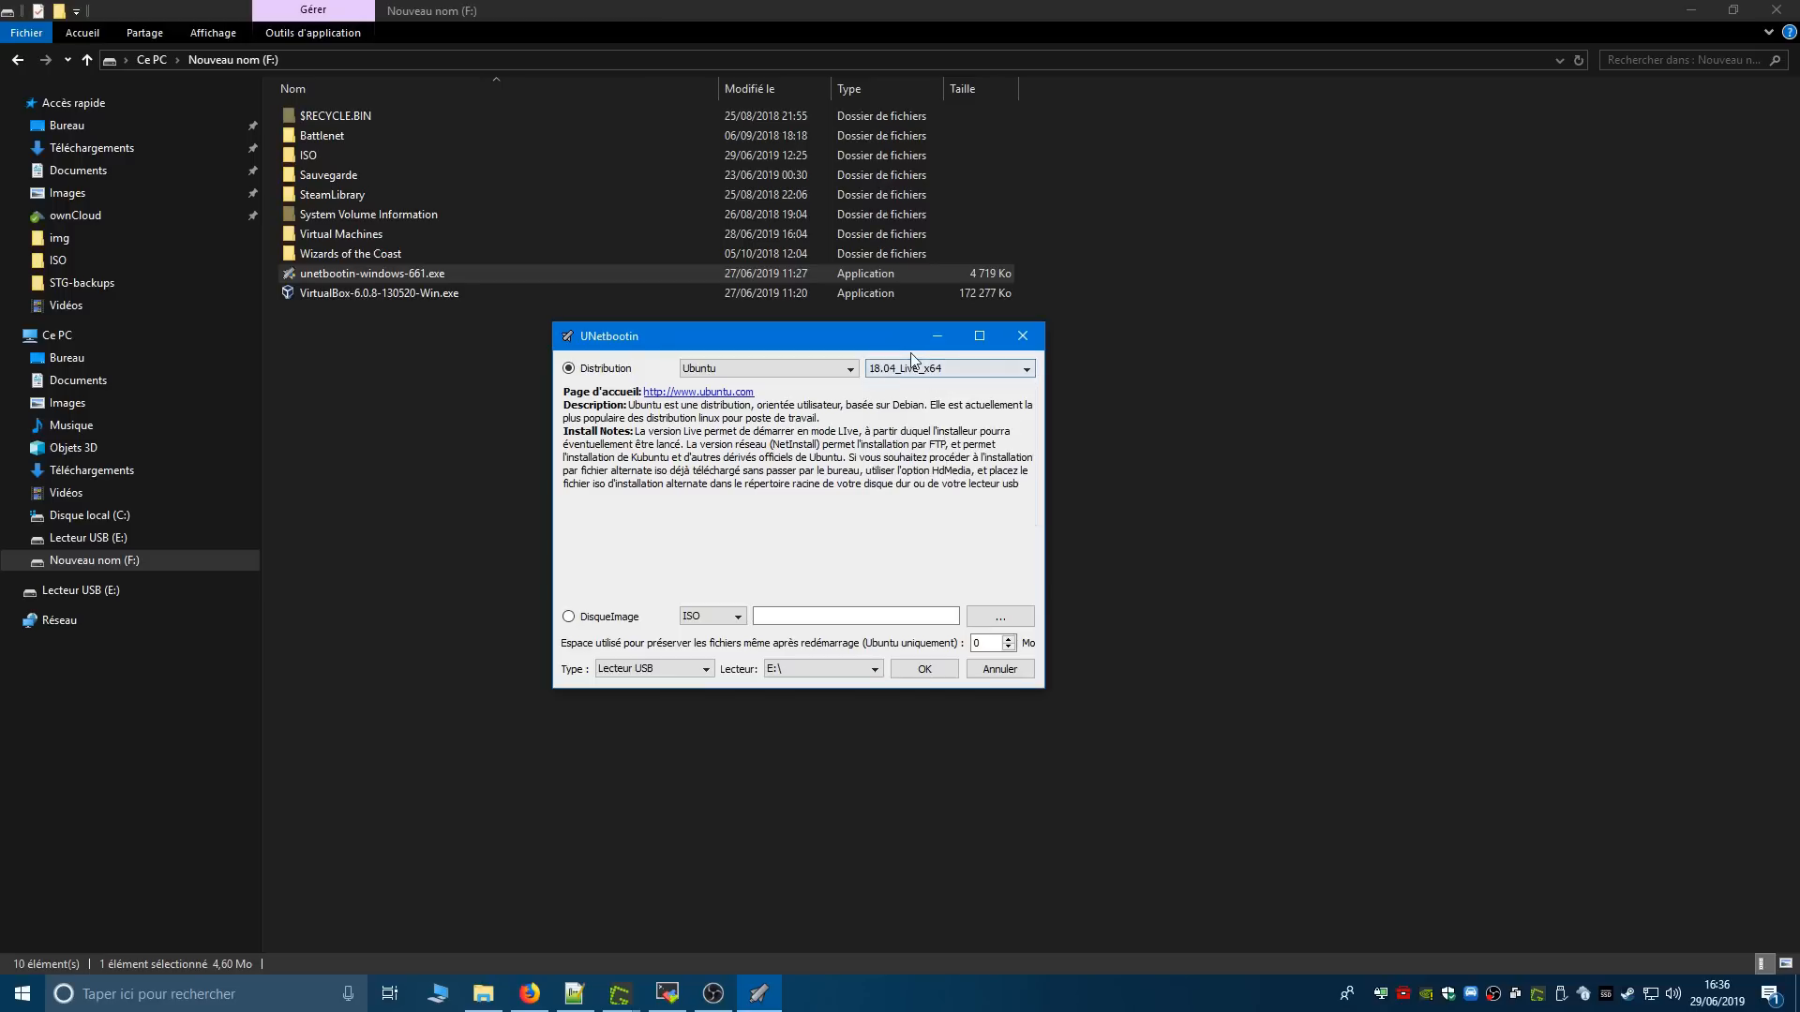
{"action": "left_click", "coordinate": [969, 374]}
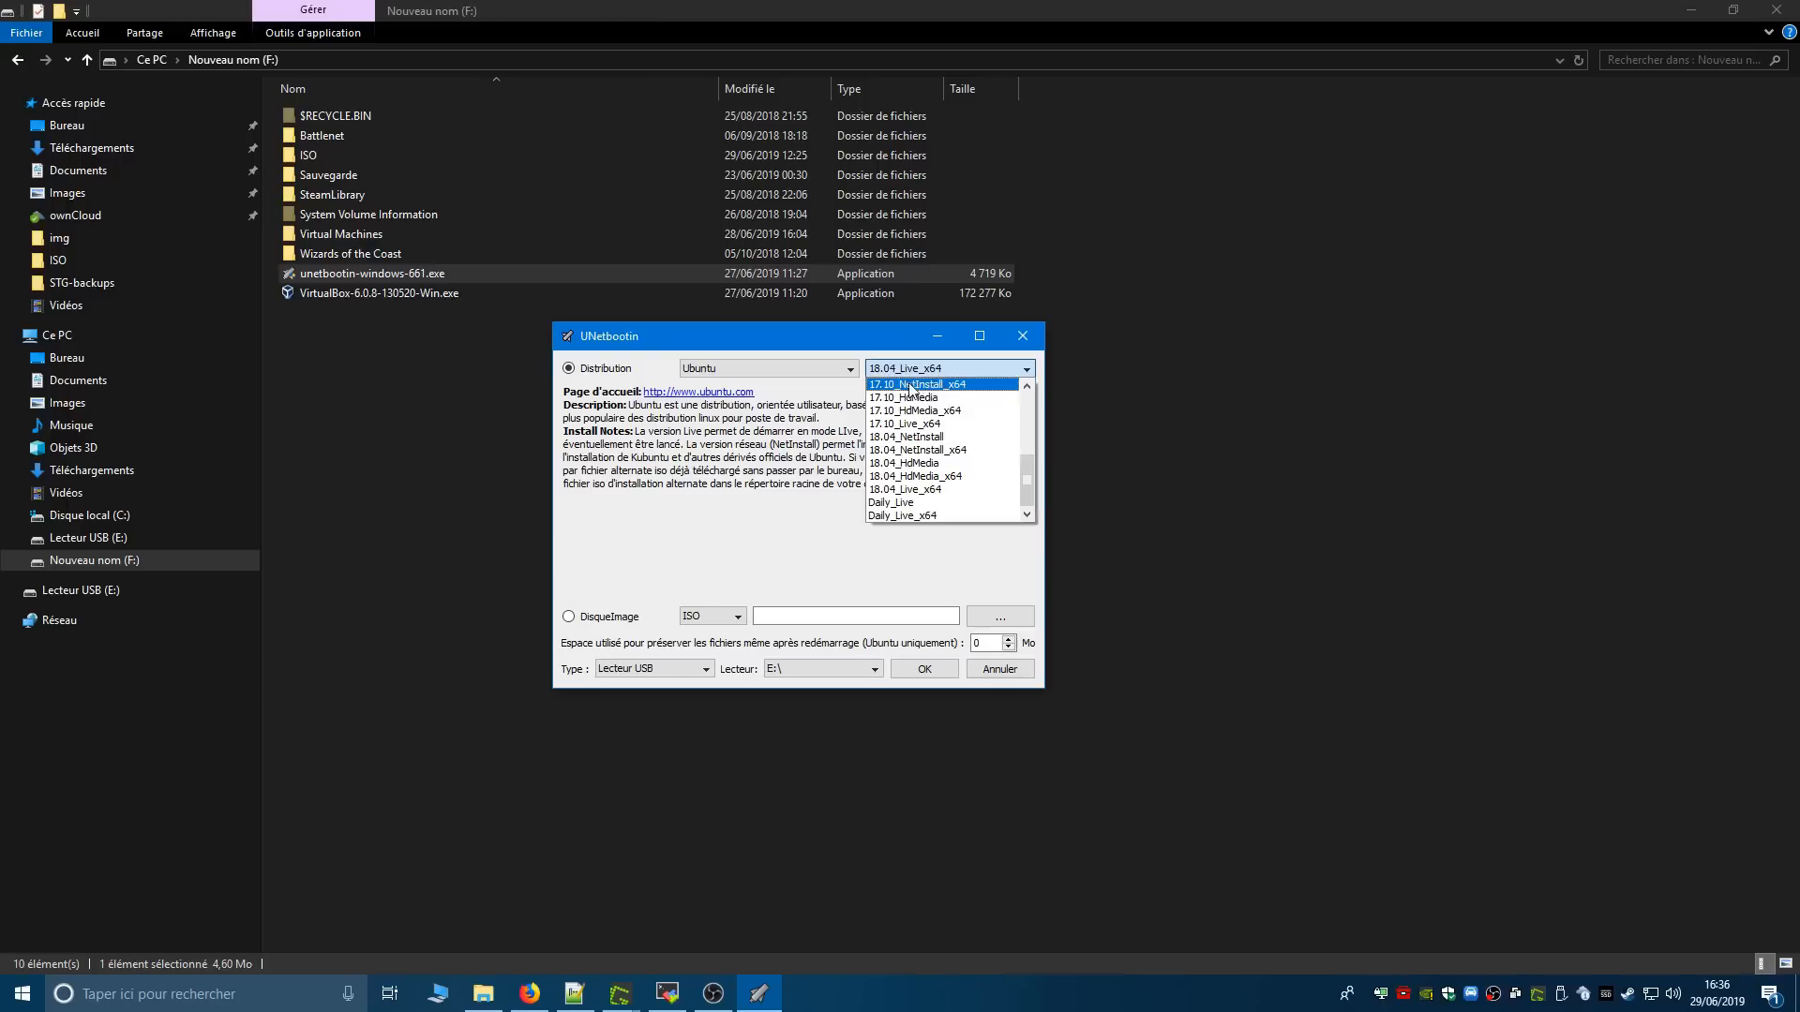
{"action": "left_click", "coordinate": [930, 490]}
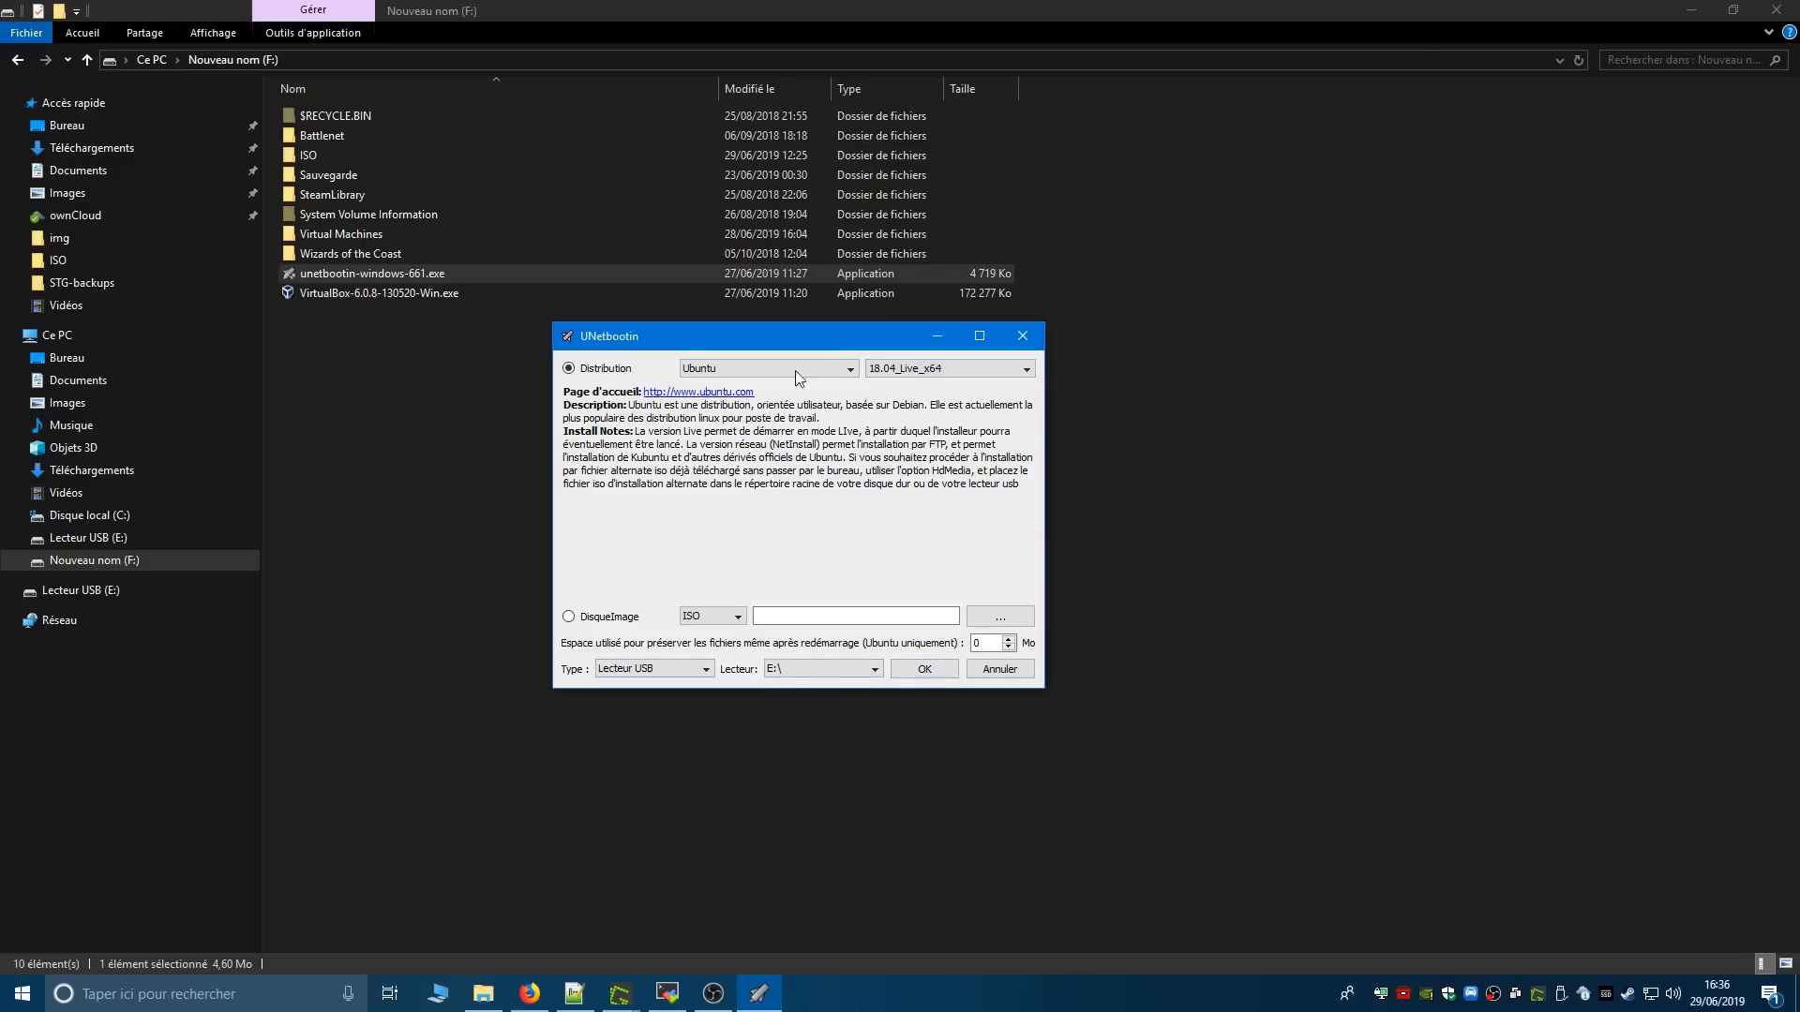
{"action": "left_click_drag", "start_coordinate": [814, 347], "coordinate": [735, 371]}
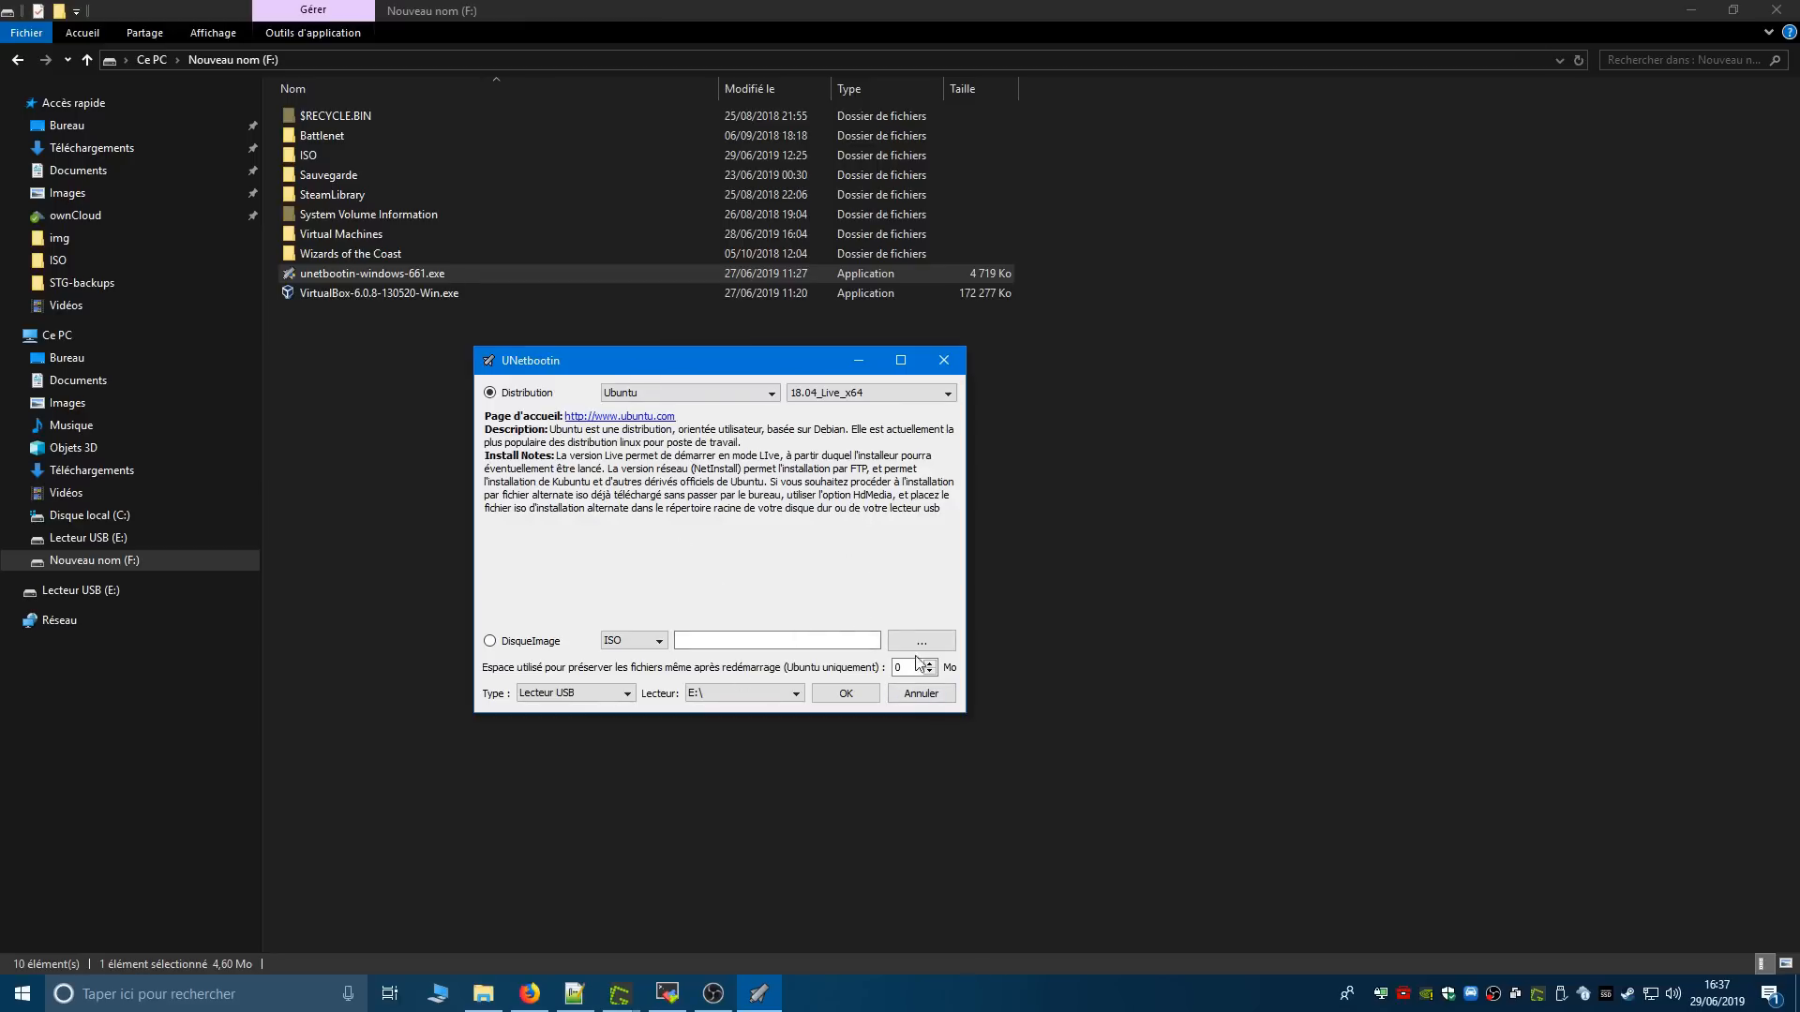
{"action": "left_click", "coordinate": [920, 694]}
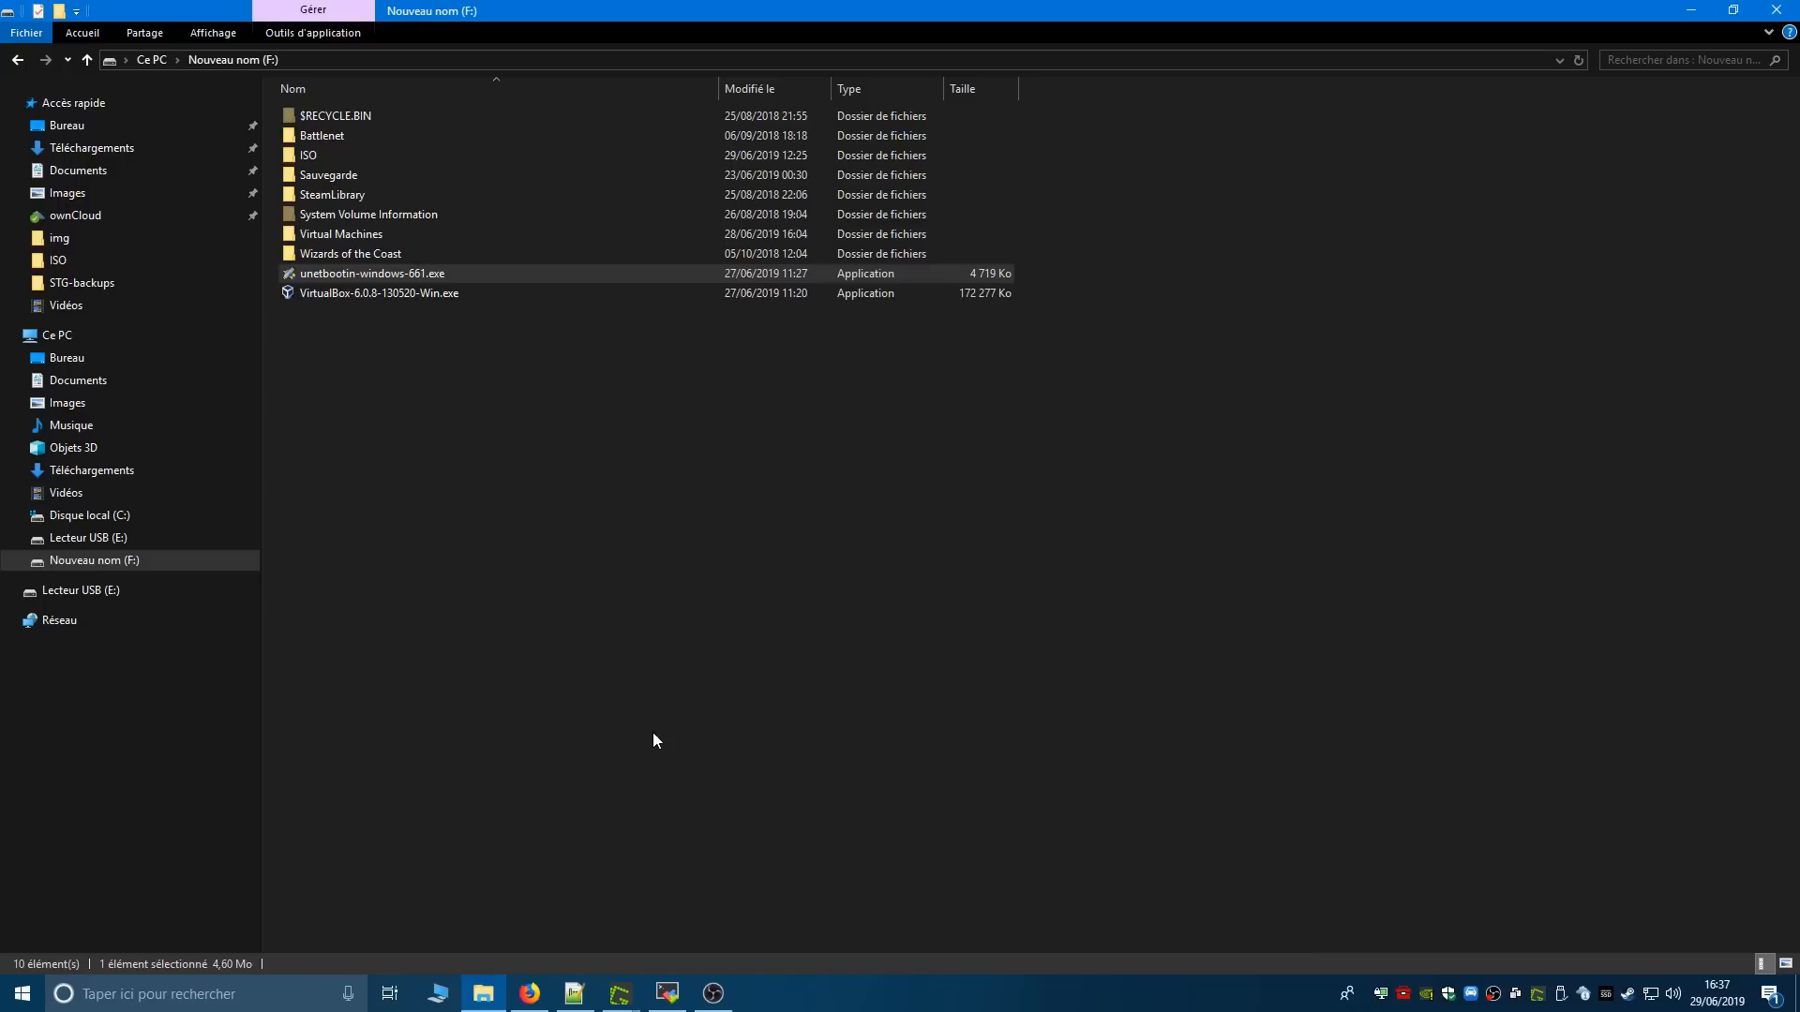
- Search Windows for "virtualbox" and launch Oracle VM VirtualBox
{"action": "left_click", "coordinate": [211, 1004]}
{"action": "type", "text": "vir"}
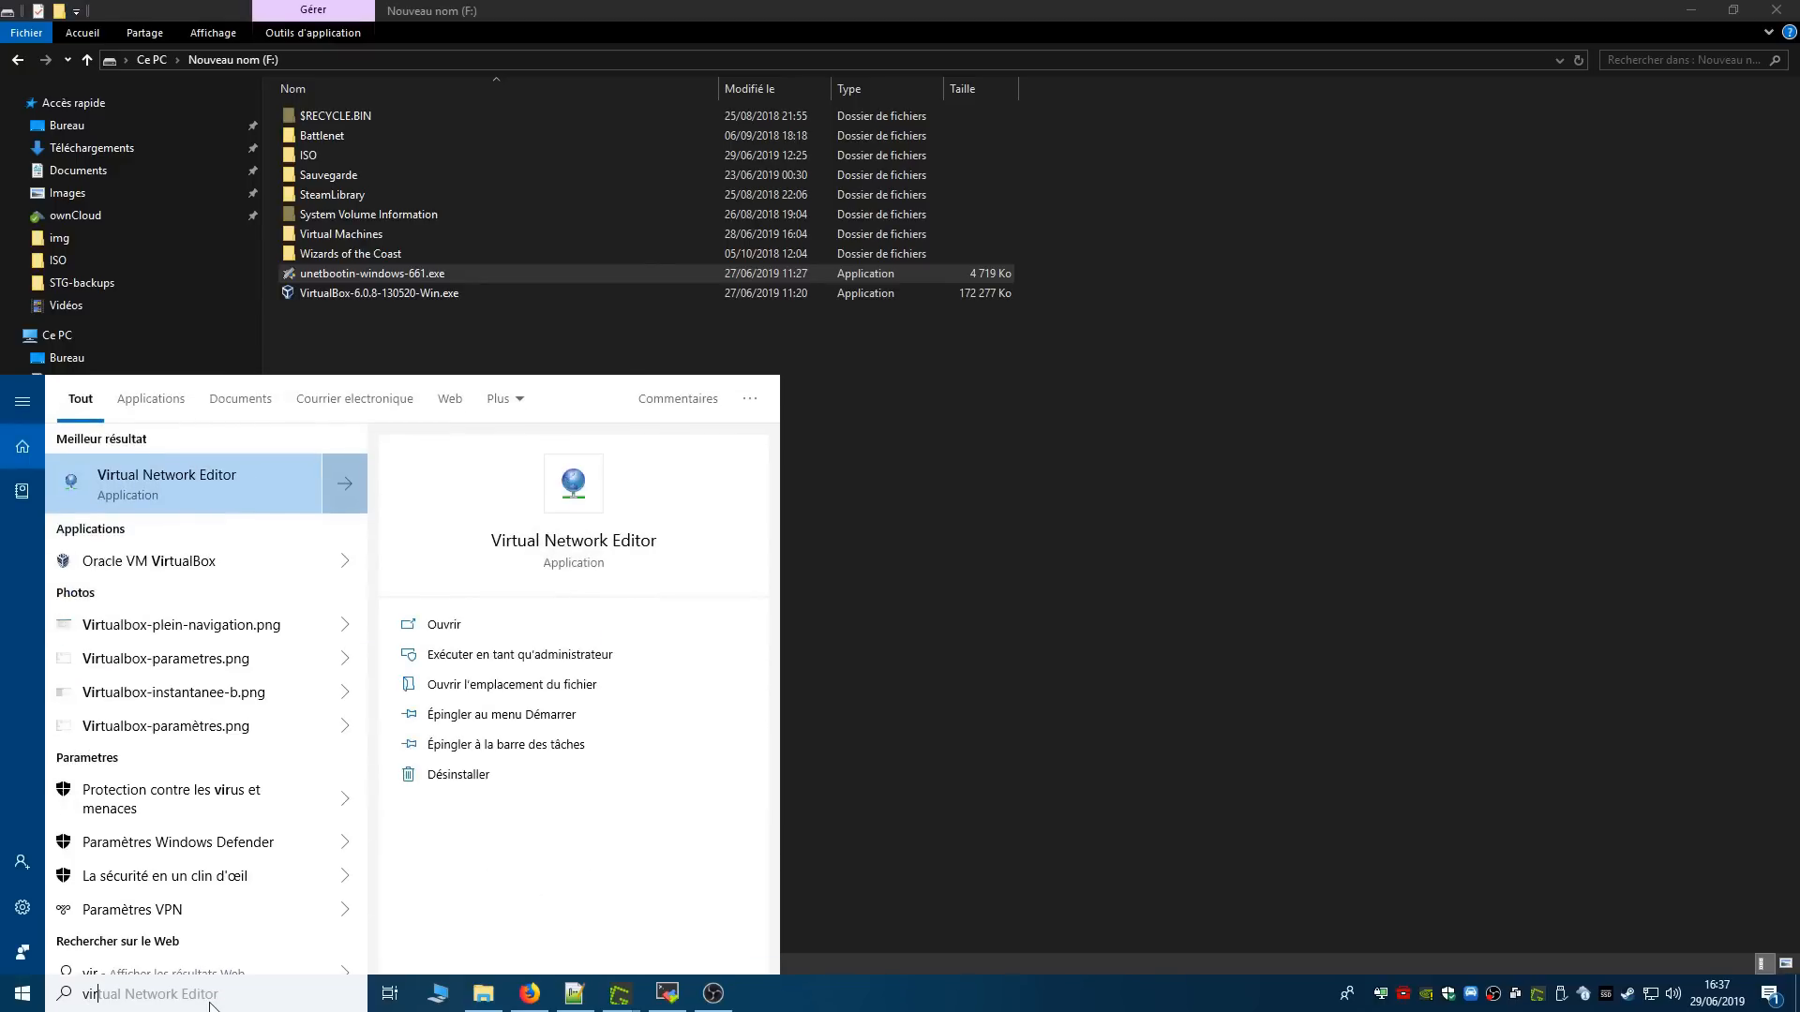
{"action": "type", "text": "tualbox"}
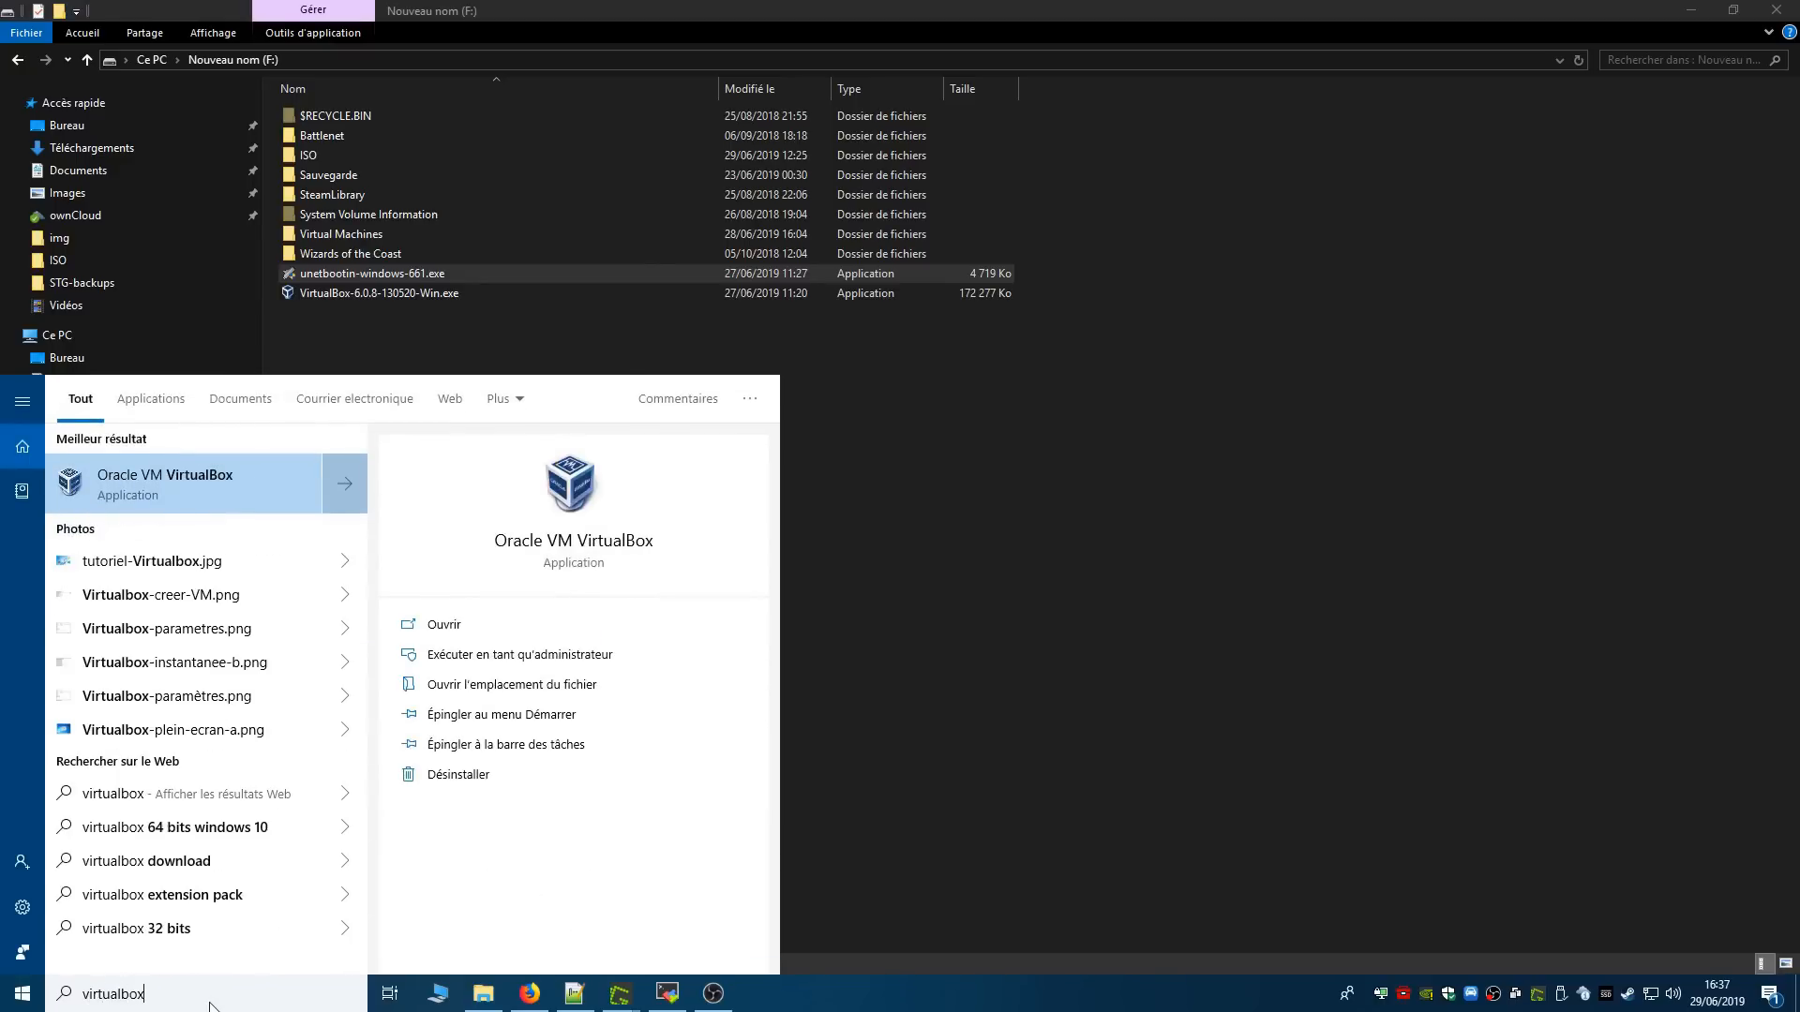
{"action": "left_click", "coordinate": [236, 492]}
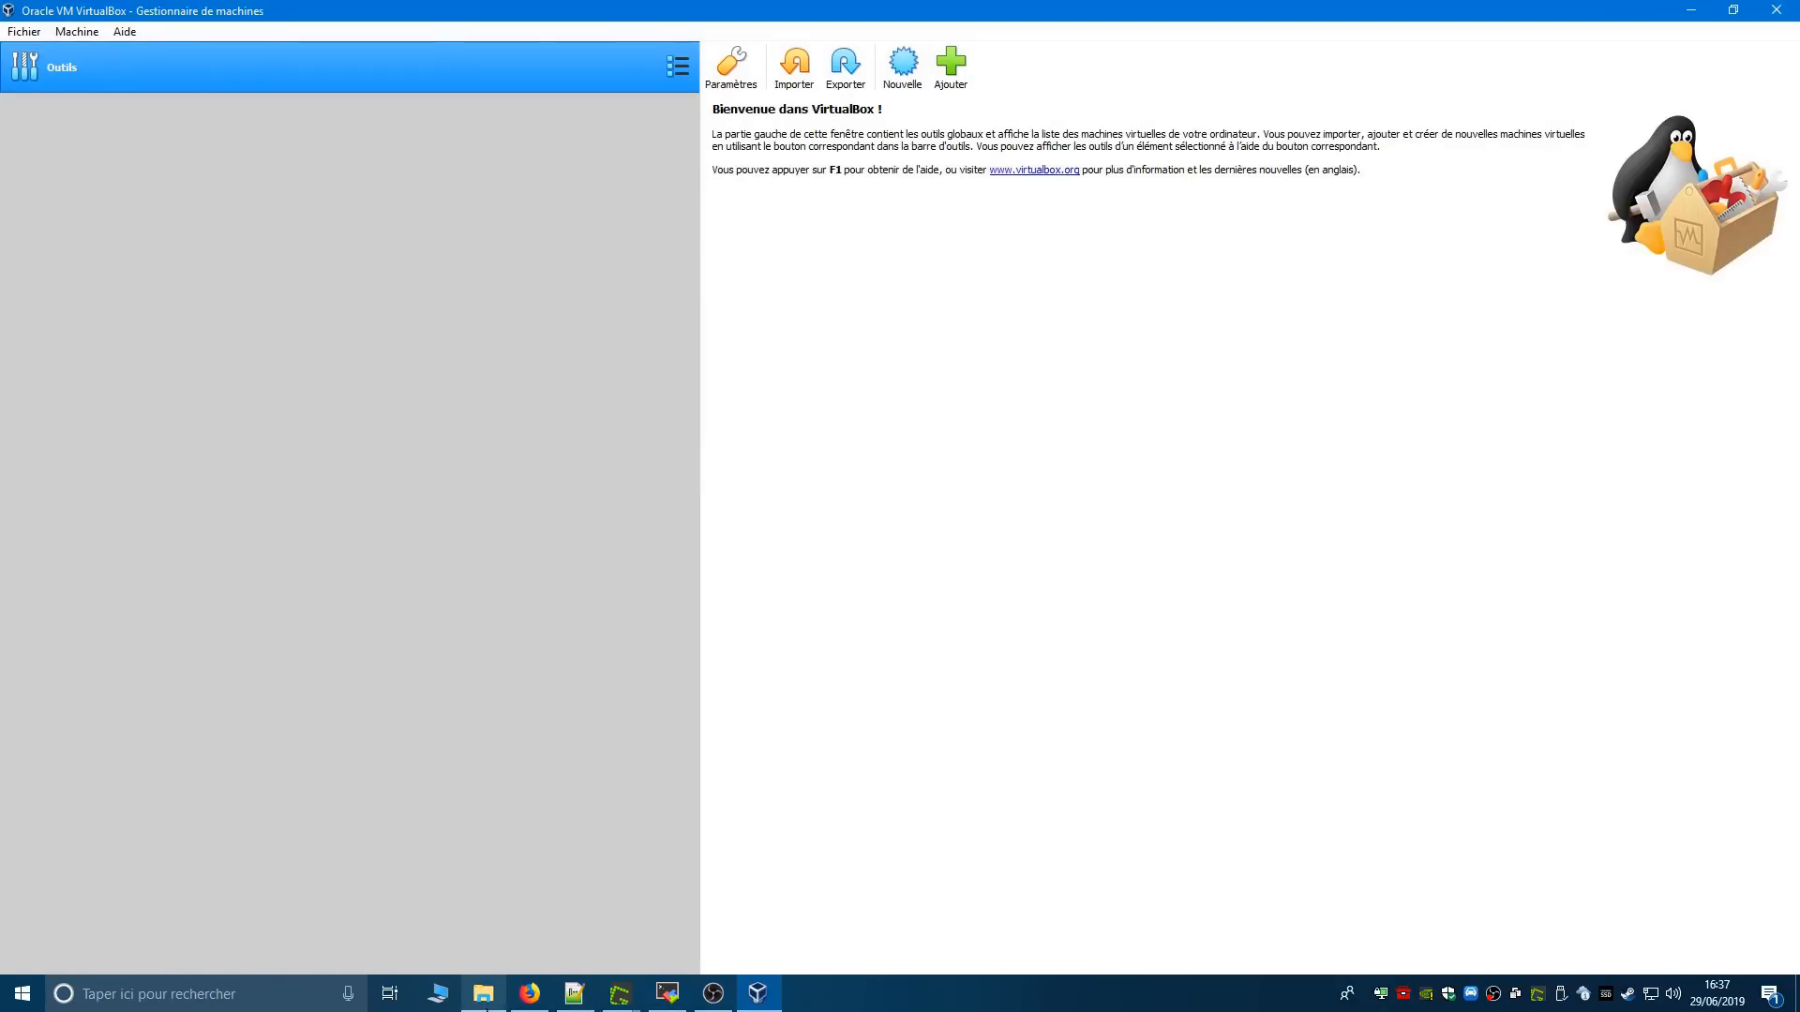
{"action": "left_click", "coordinate": [483, 994]}
{"action": "left_click", "coordinate": [969, 302]}
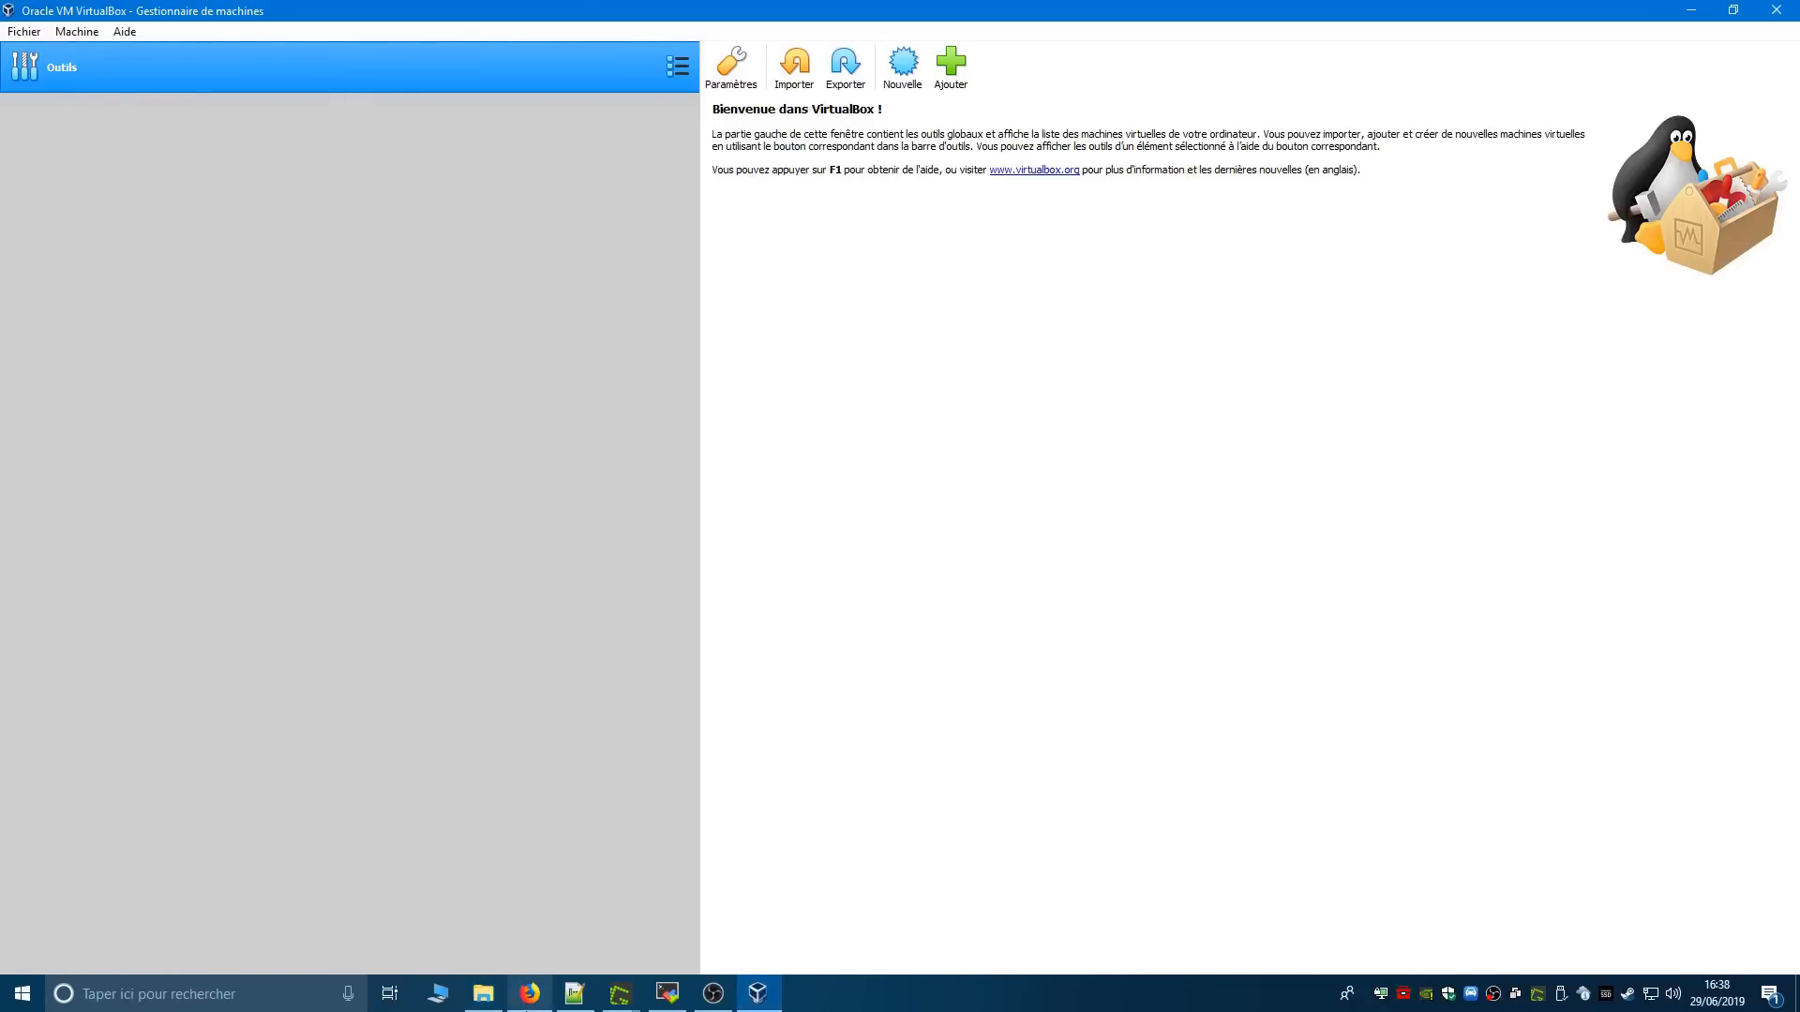
- Switch to Firefox and view the VirtualBox tutorial's annotated interface screenshot on its own, enlarged to 160 %
{"action": "left_click", "coordinate": [530, 994]}
{"action": "key", "text": "ctrl+Tab"}
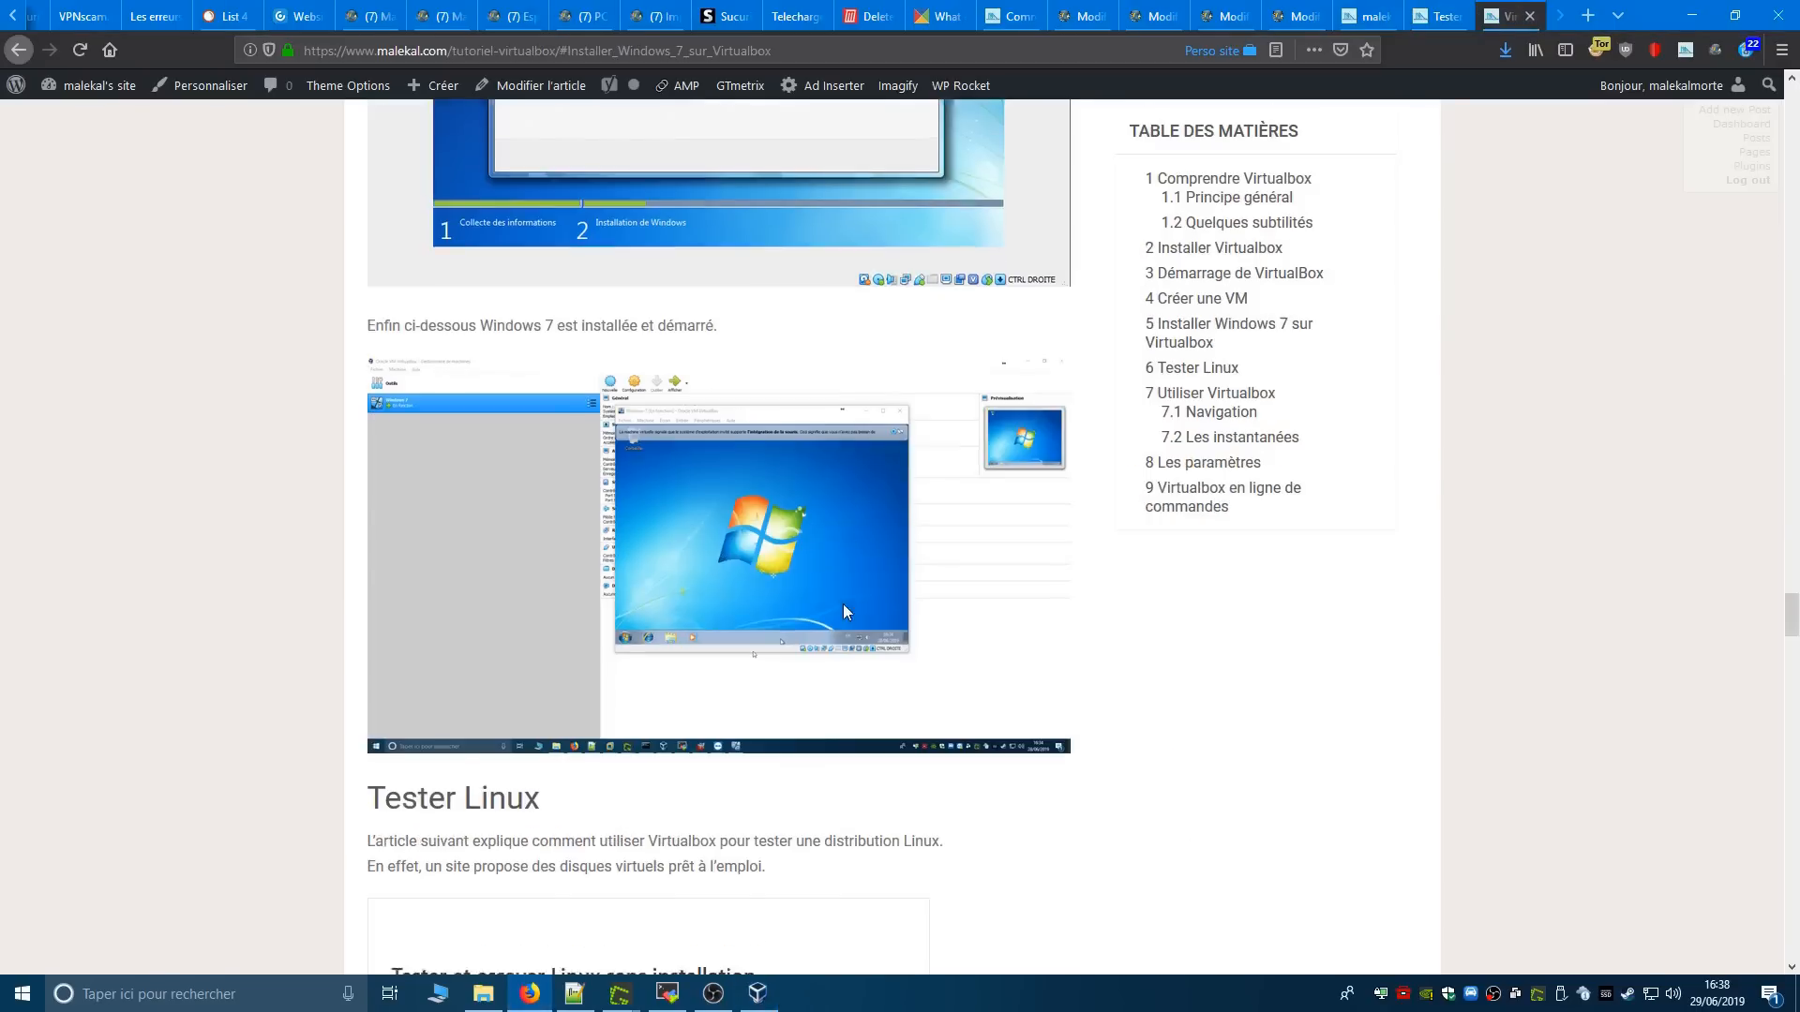
{"action": "scroll", "coordinate": [843, 611], "scroll_direction": "up", "scroll_amount": 15}
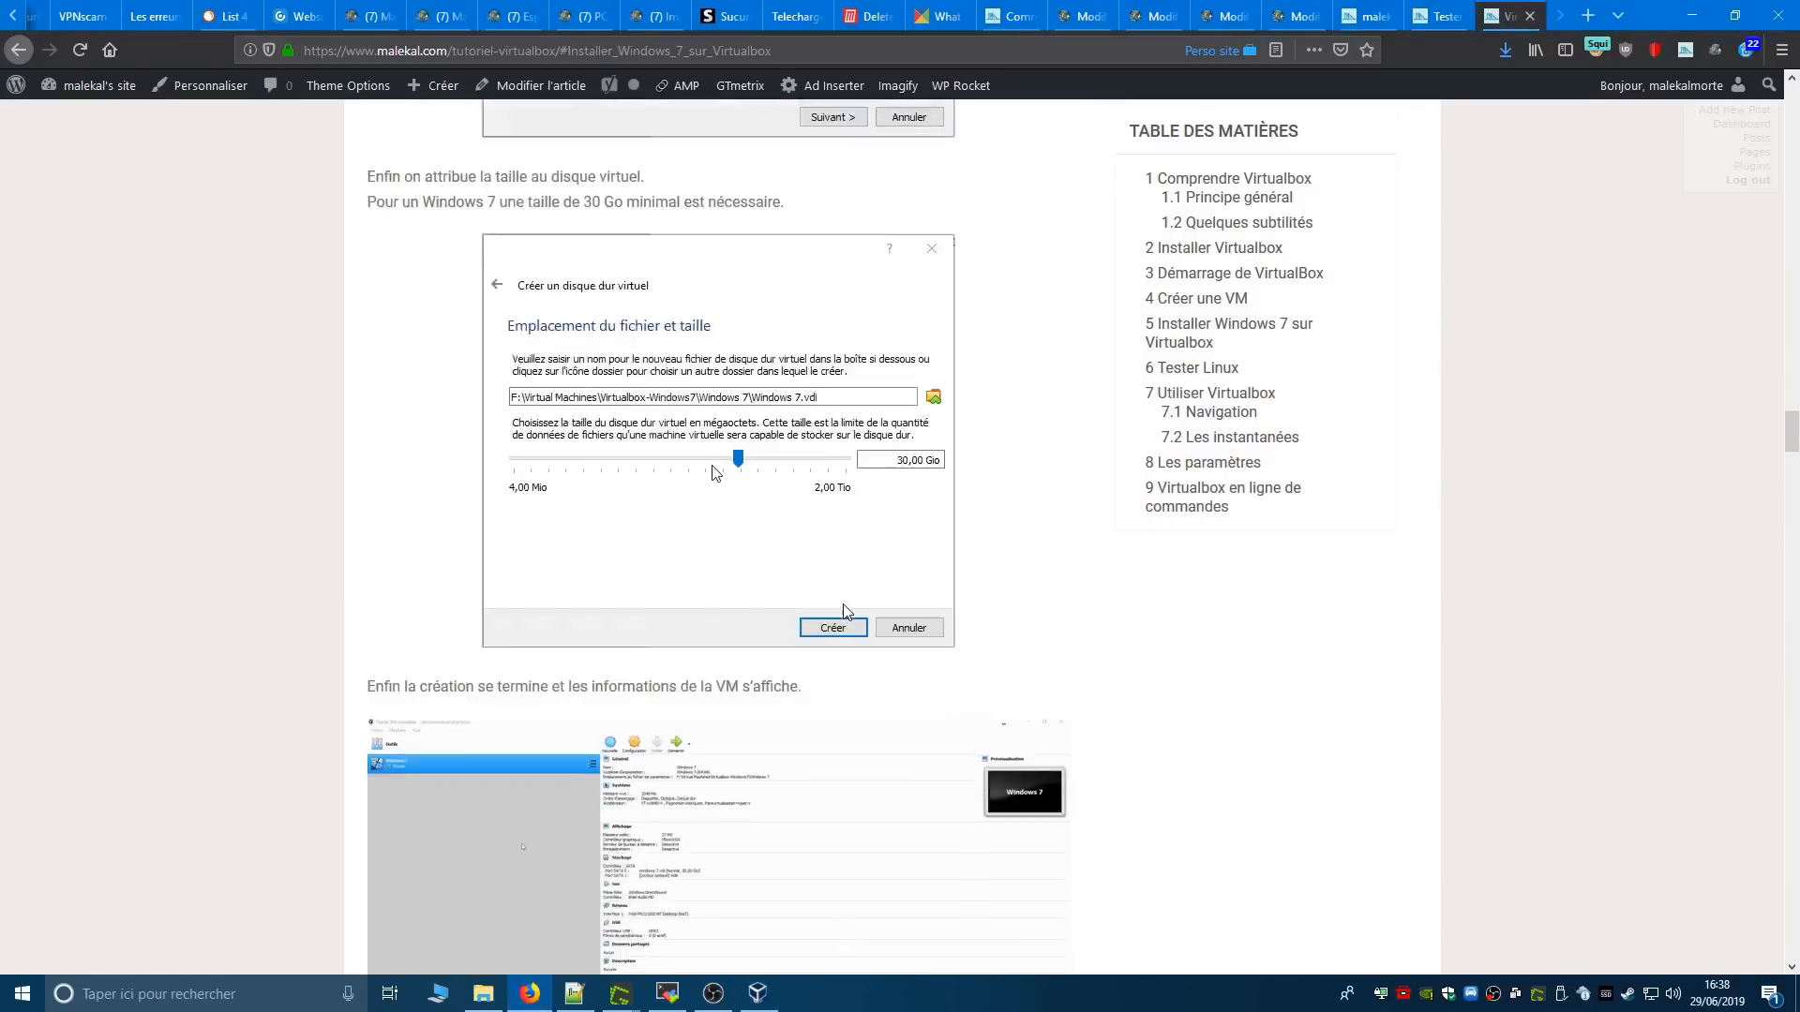
{"action": "scroll", "coordinate": [846, 611], "scroll_direction": "up", "scroll_amount": 10}
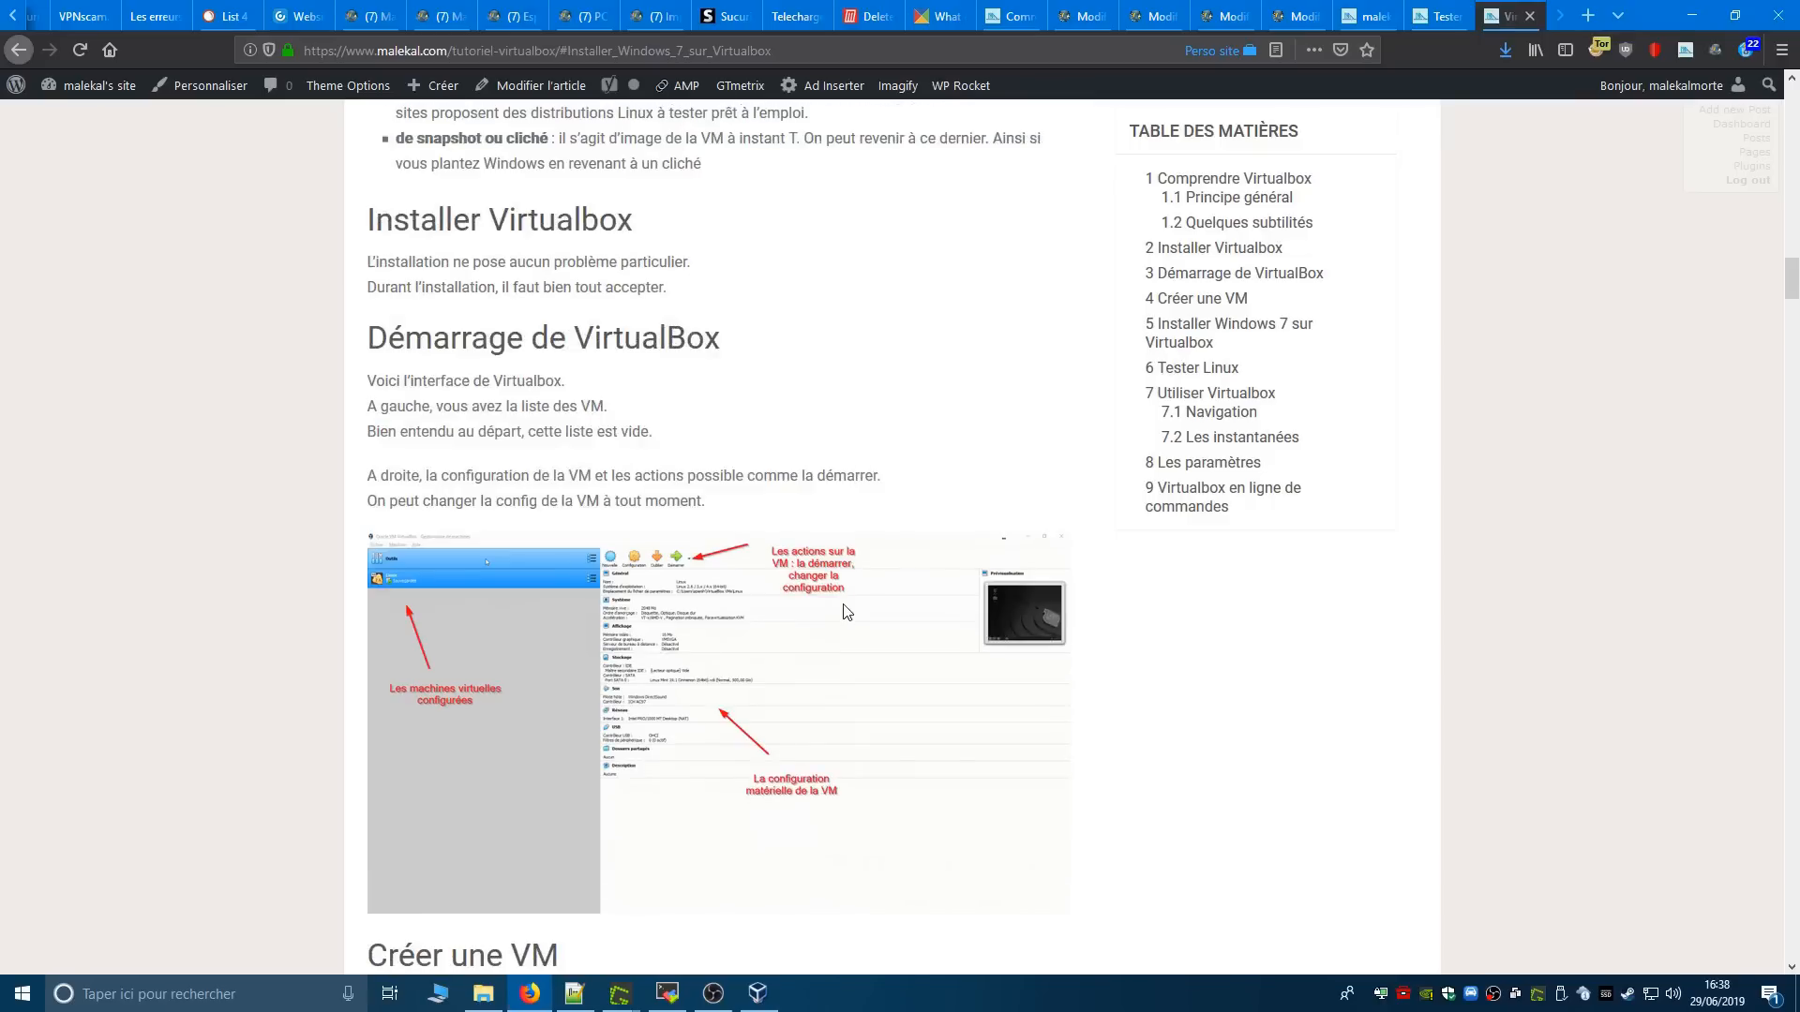
{"action": "right_click", "coordinate": [847, 611]}
{"action": "left_click", "coordinate": [882, 656]}
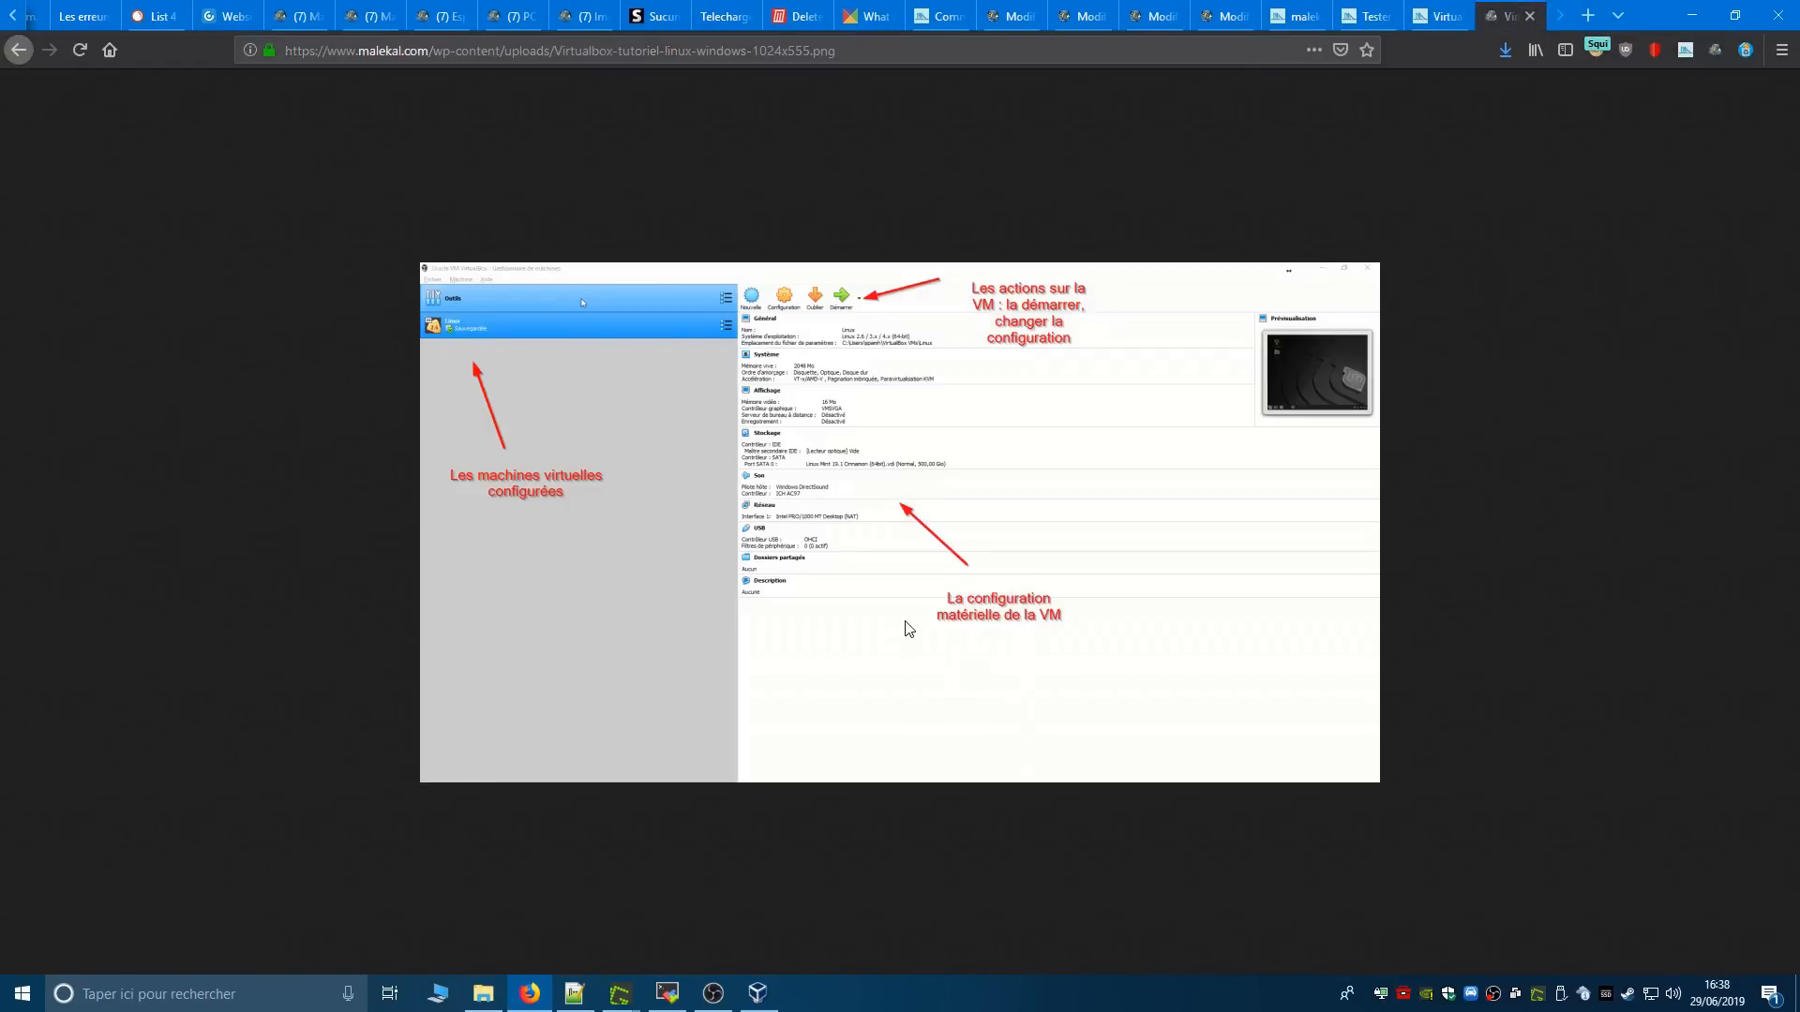
{"action": "scroll", "coordinate": [906, 628], "scroll_direction": "up", "scroll_amount": 5, "text": "ctrl"}
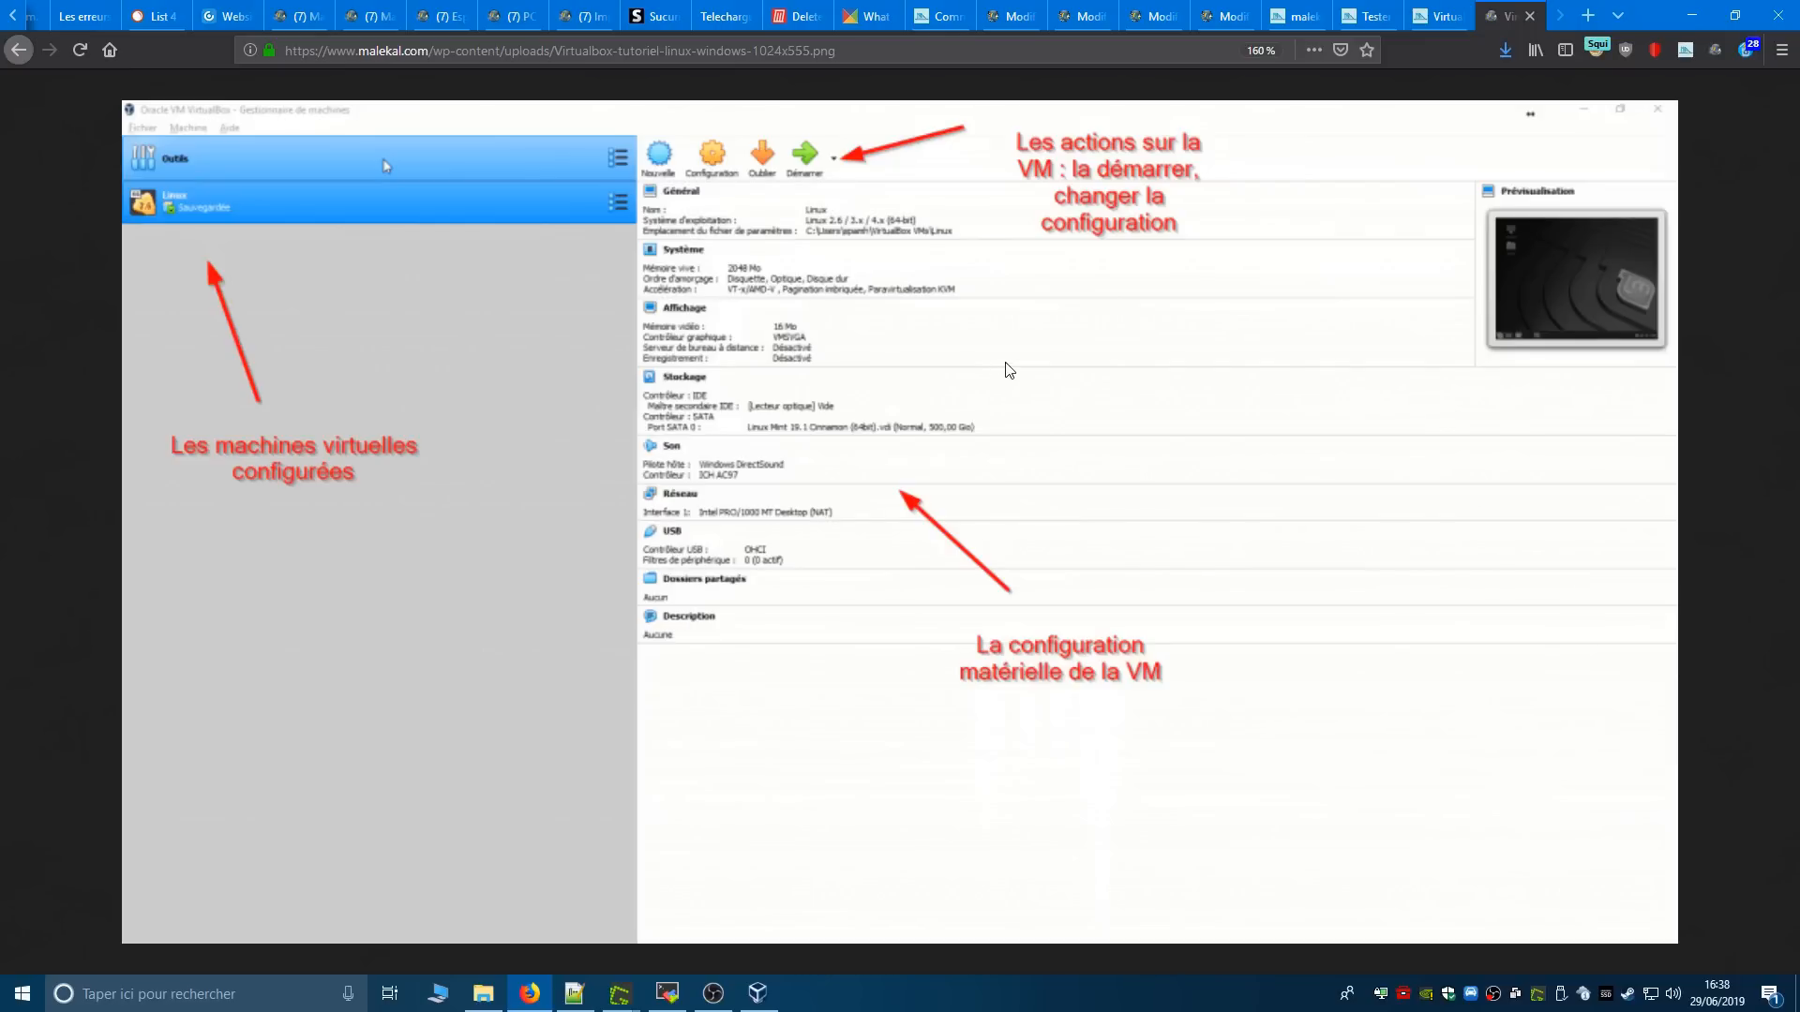
- Return to VirtualBox and start creating a new virtual machine named "Linux démo USB"
{"action": "left_click", "coordinate": [757, 994]}
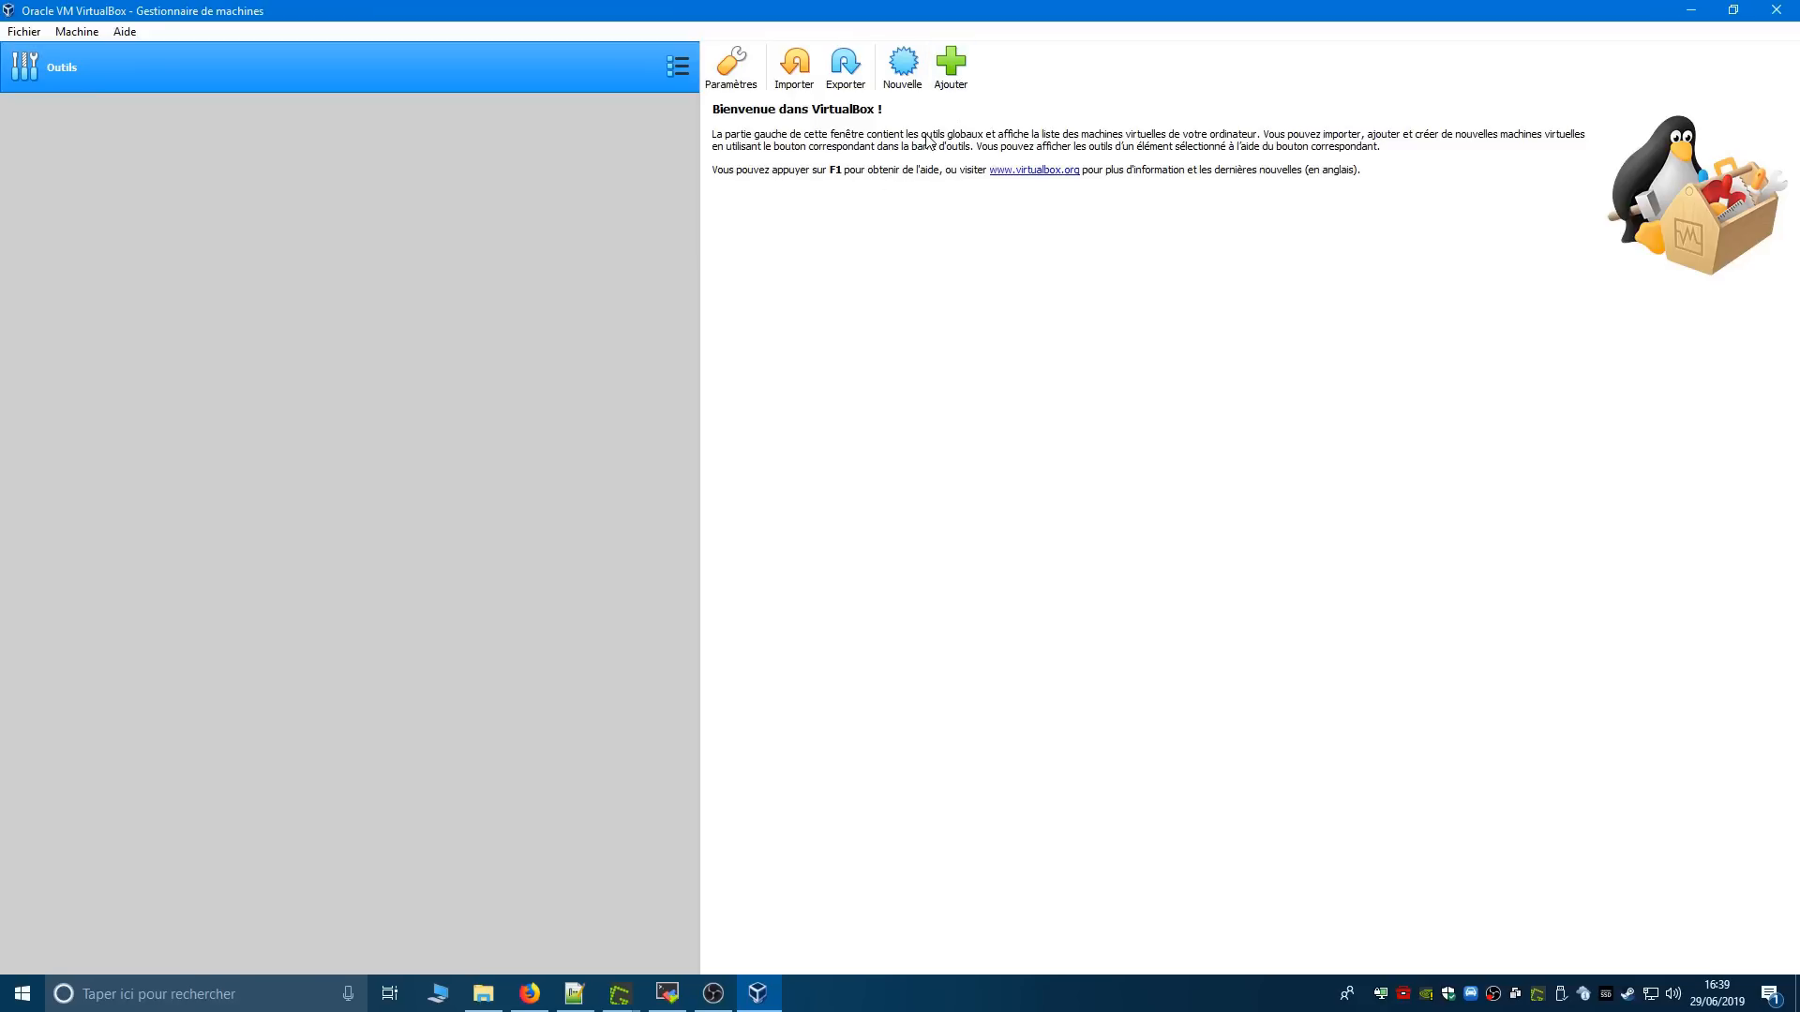
{"action": "left_click", "coordinate": [914, 75]}
{"action": "left_click_drag", "start_coordinate": [889, 328], "coordinate": [423, 251]}
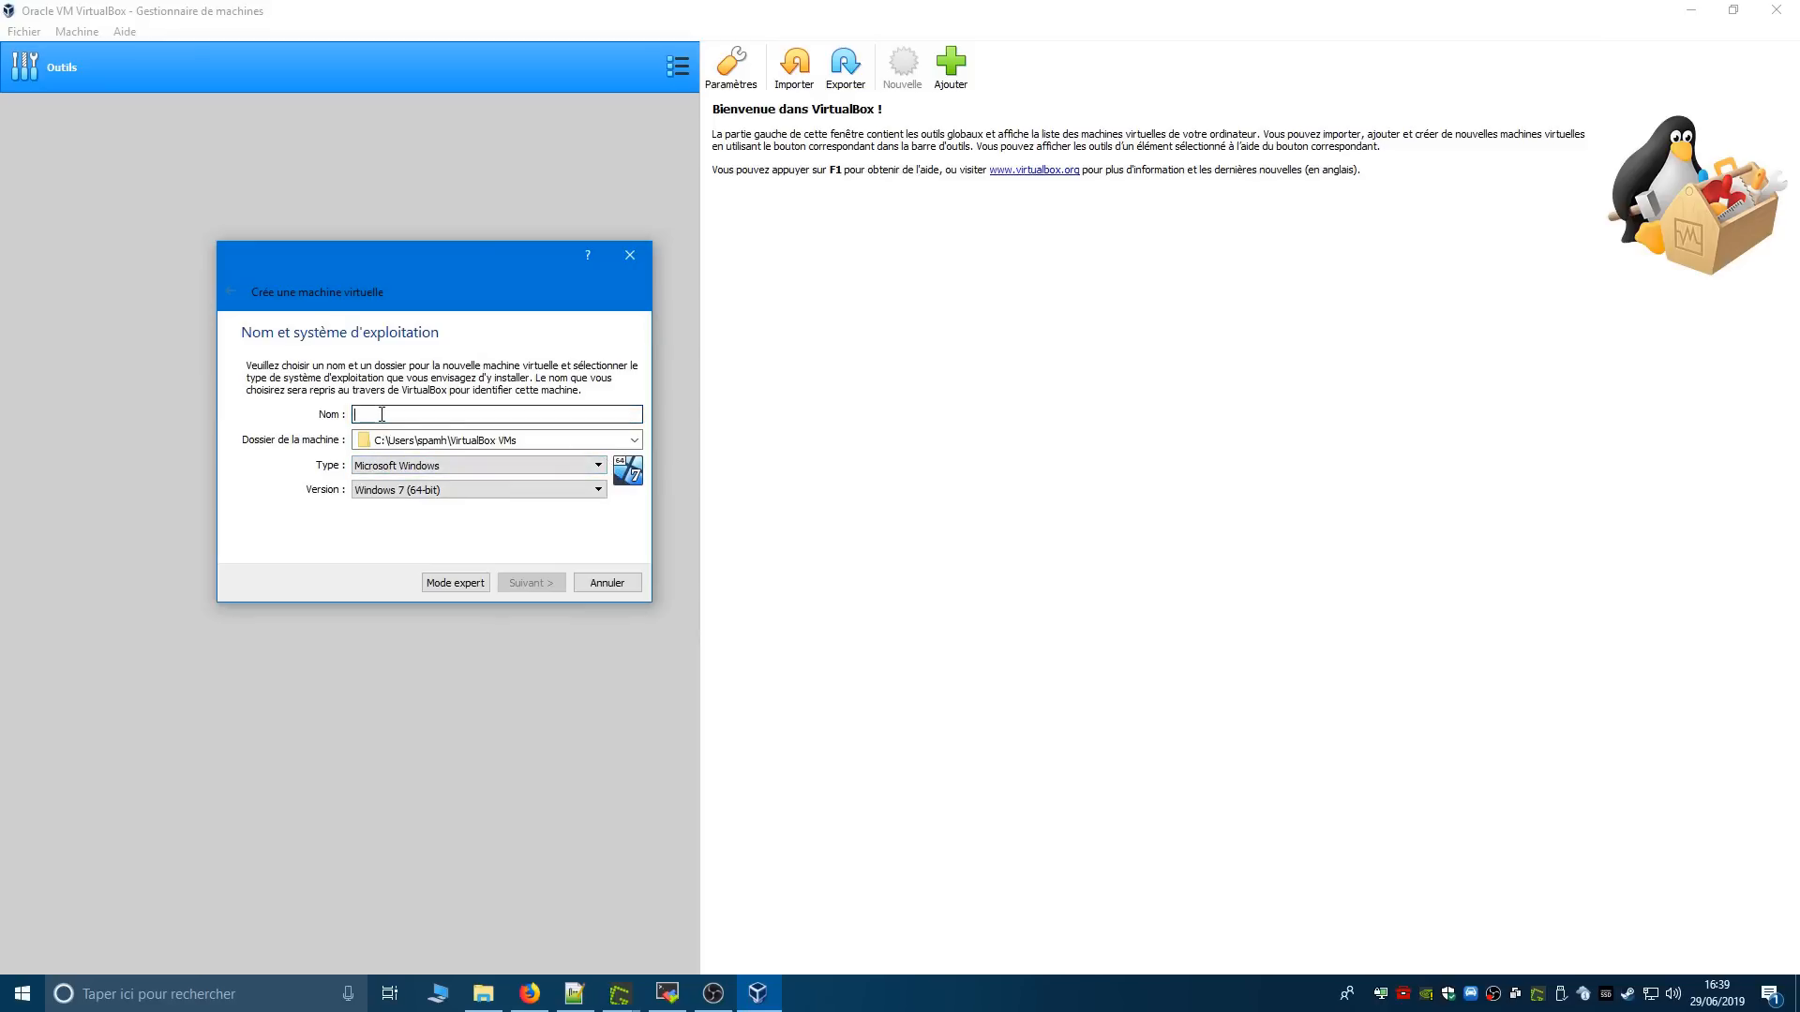
{"action": "type", "text": "Linux démo USB"}
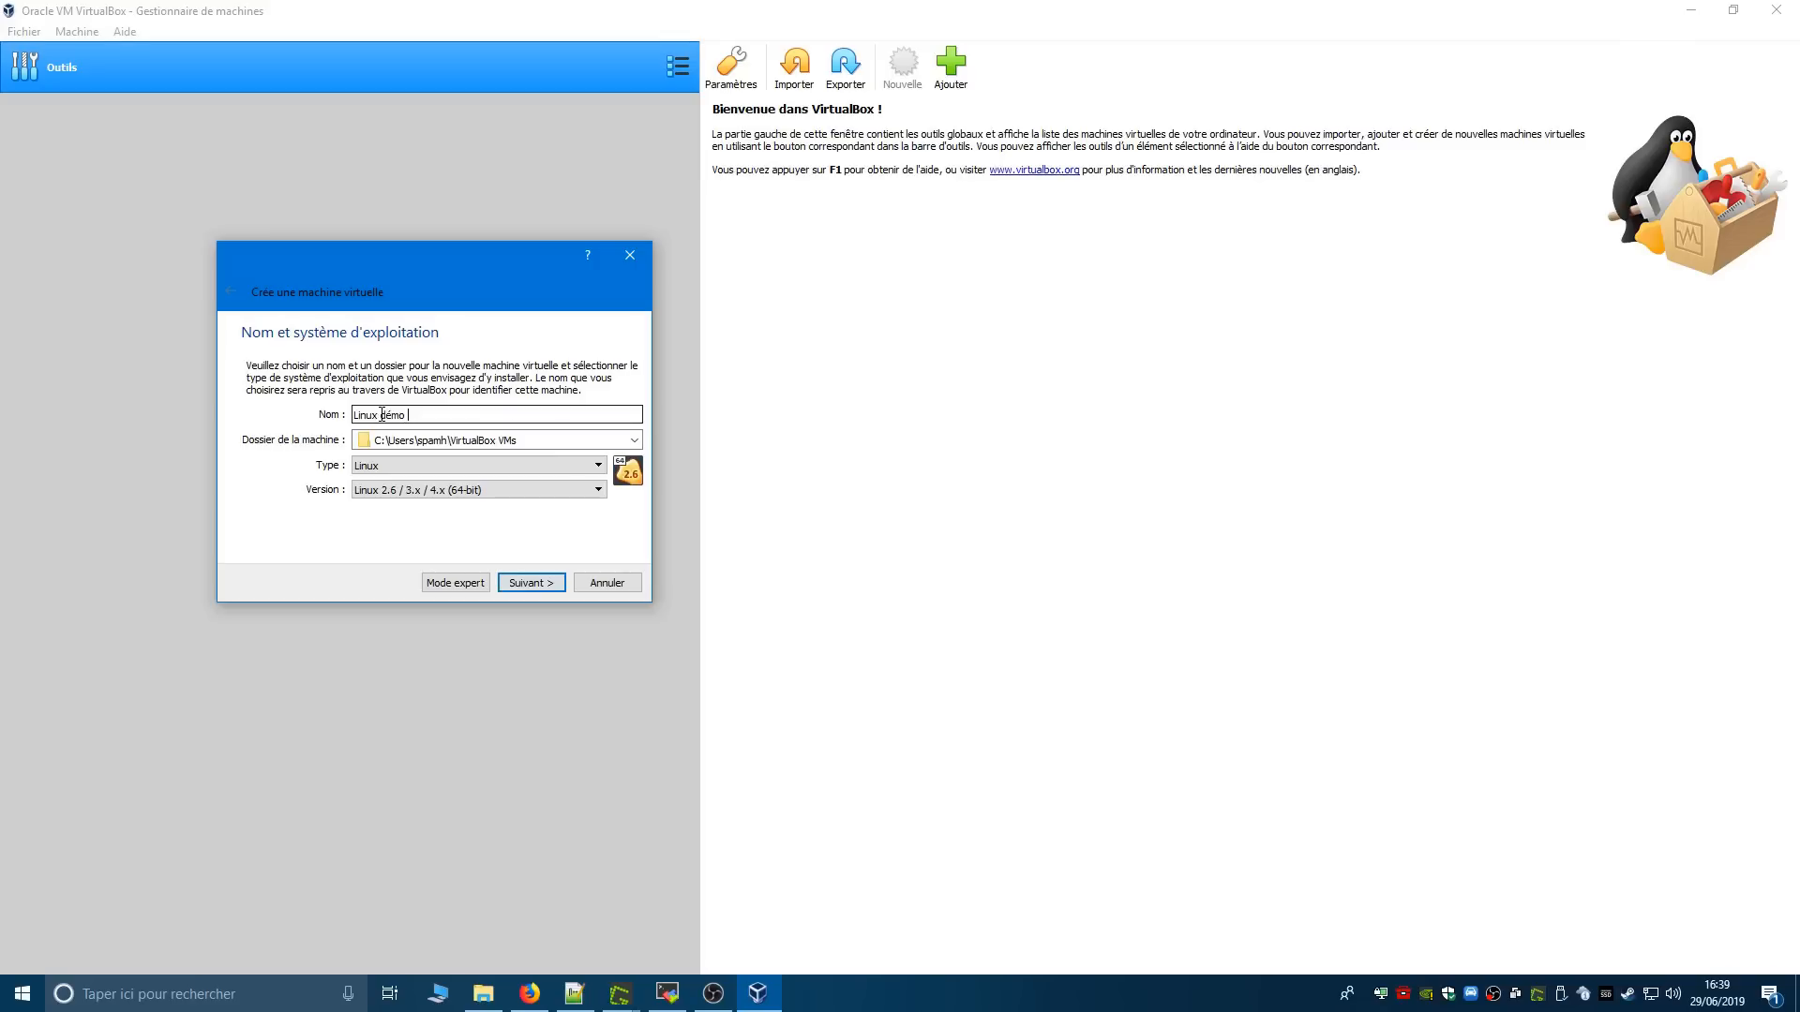
- Browse for another machine folder and open Virtual Machines on the F: drive
{"action": "left_click", "coordinate": [635, 444]}
{"action": "left_click", "coordinate": [514, 474]}
{"action": "scroll", "coordinate": [358, 605], "scroll_direction": "down", "scroll_amount": 5}
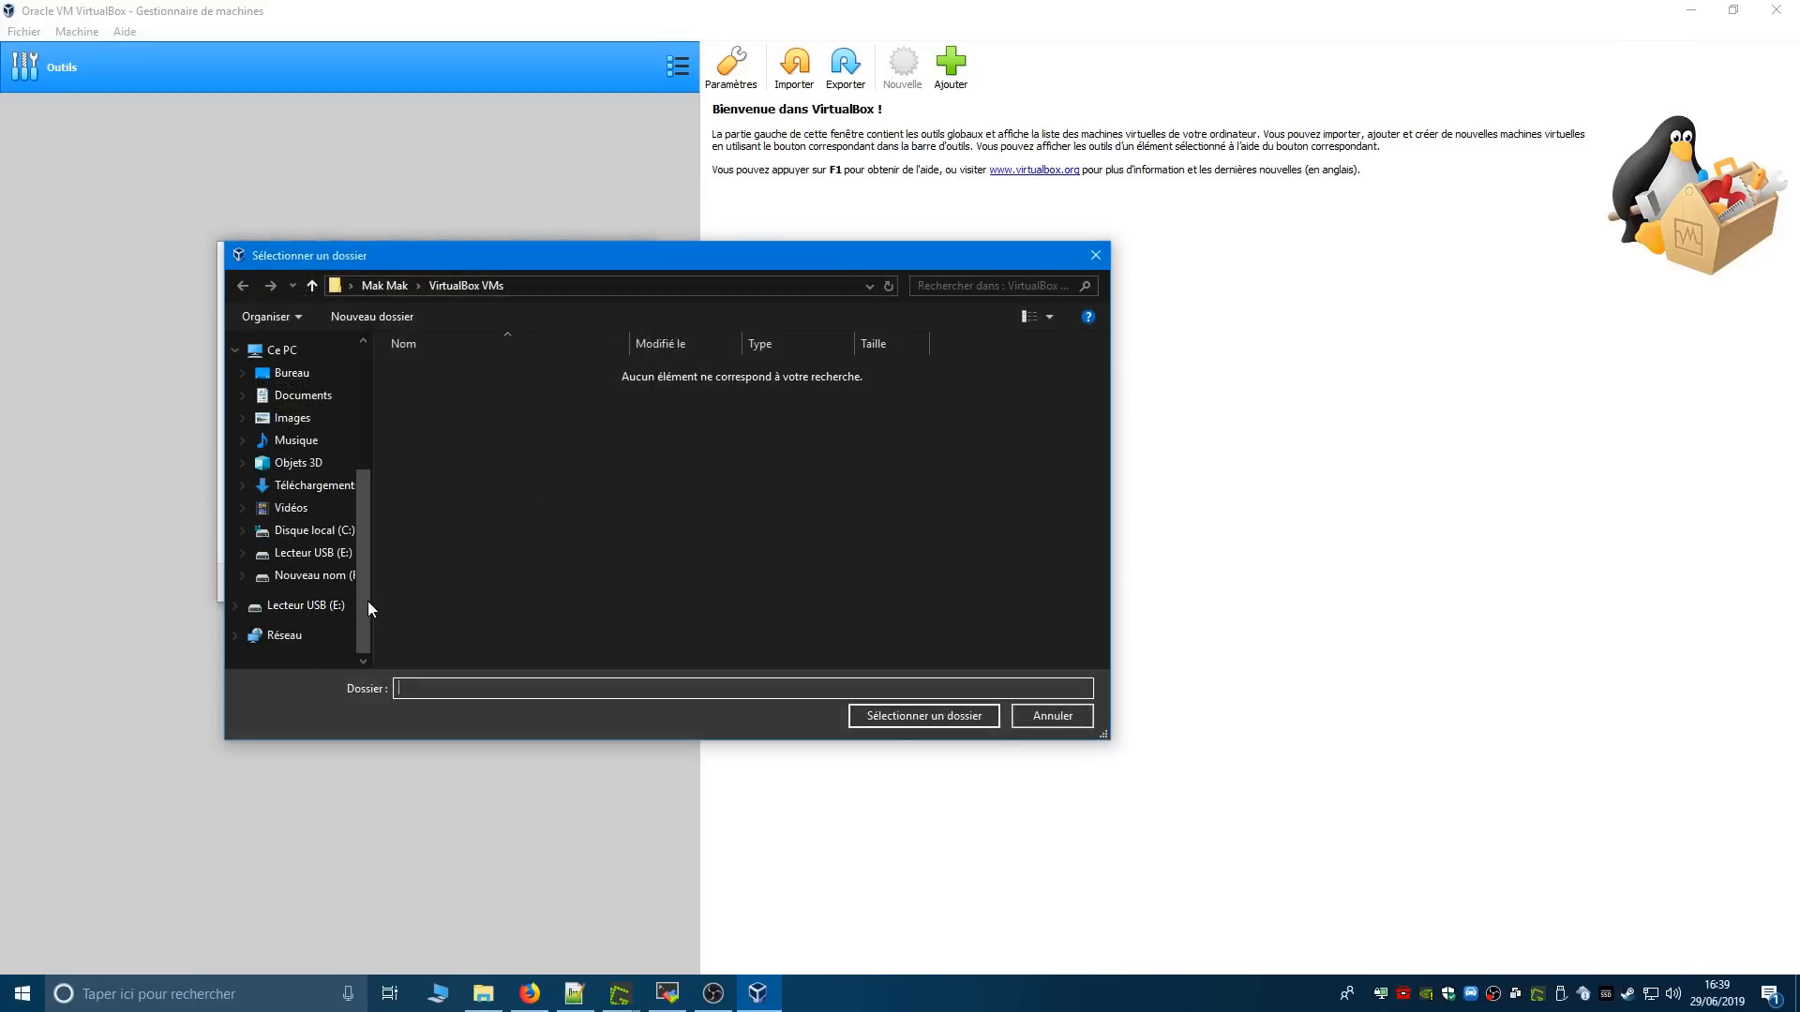
{"action": "left_click", "coordinate": [314, 575]}
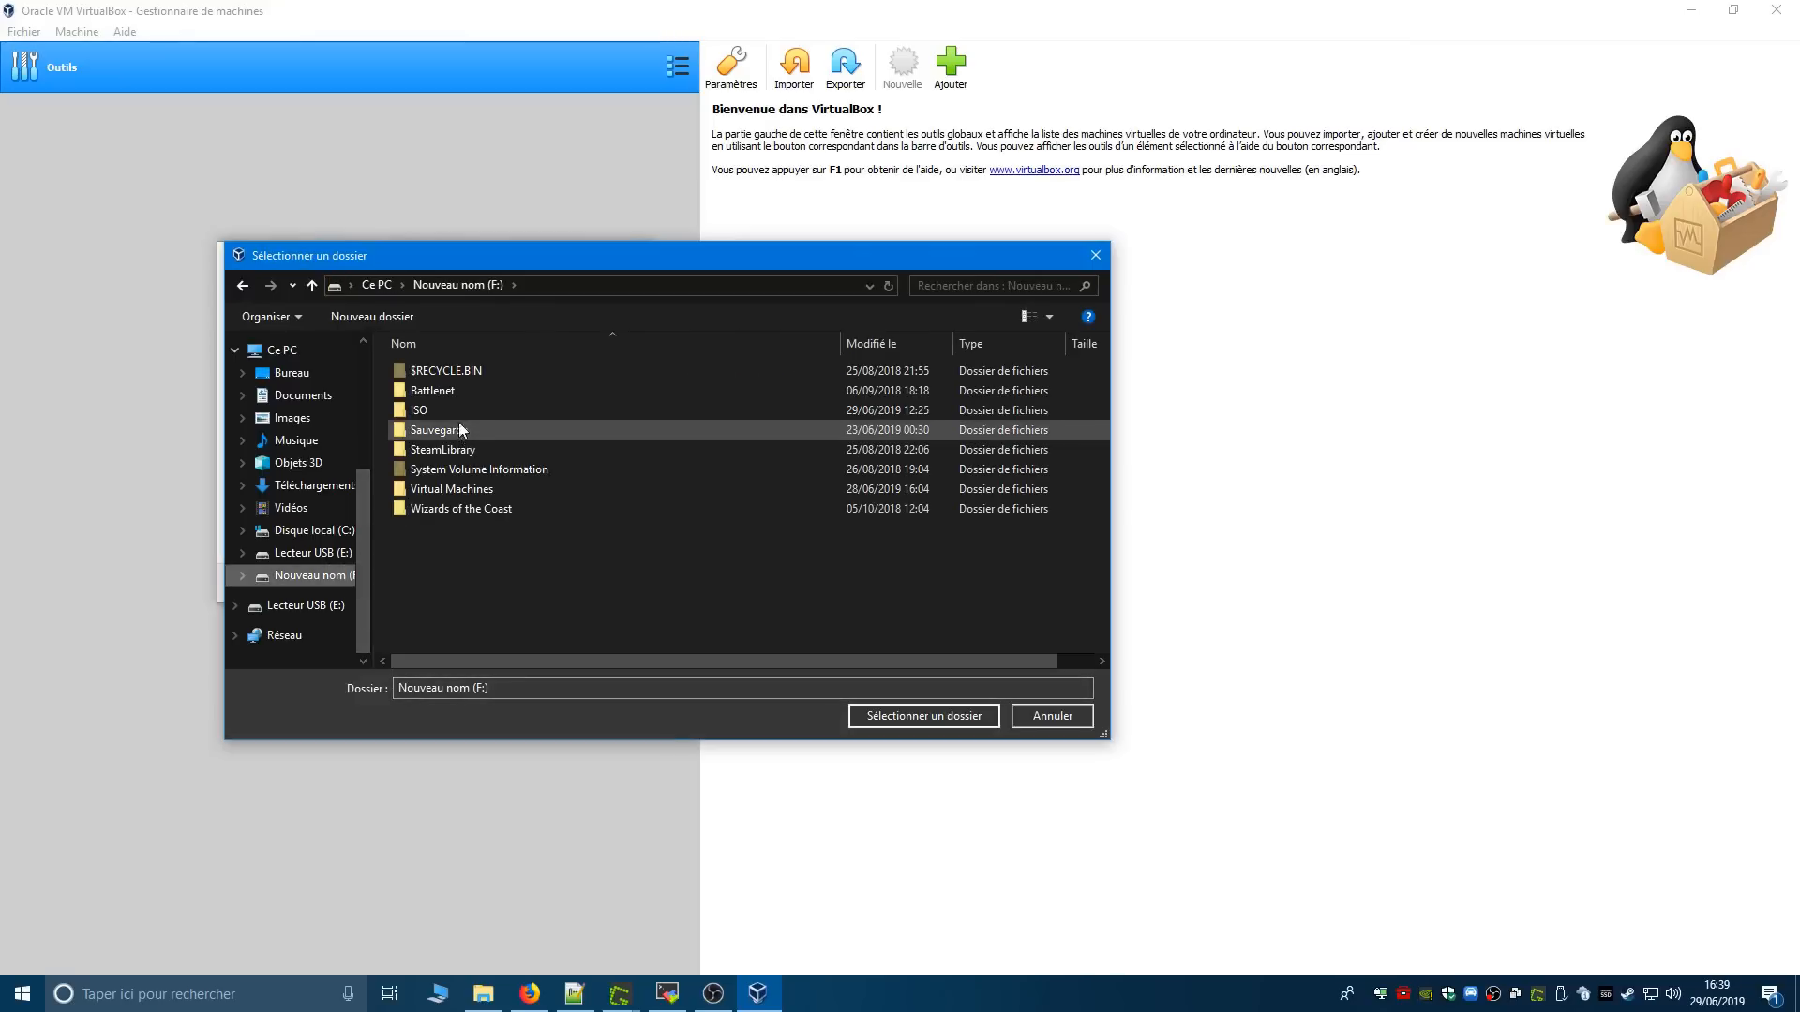
{"action": "double_click", "coordinate": [459, 489]}
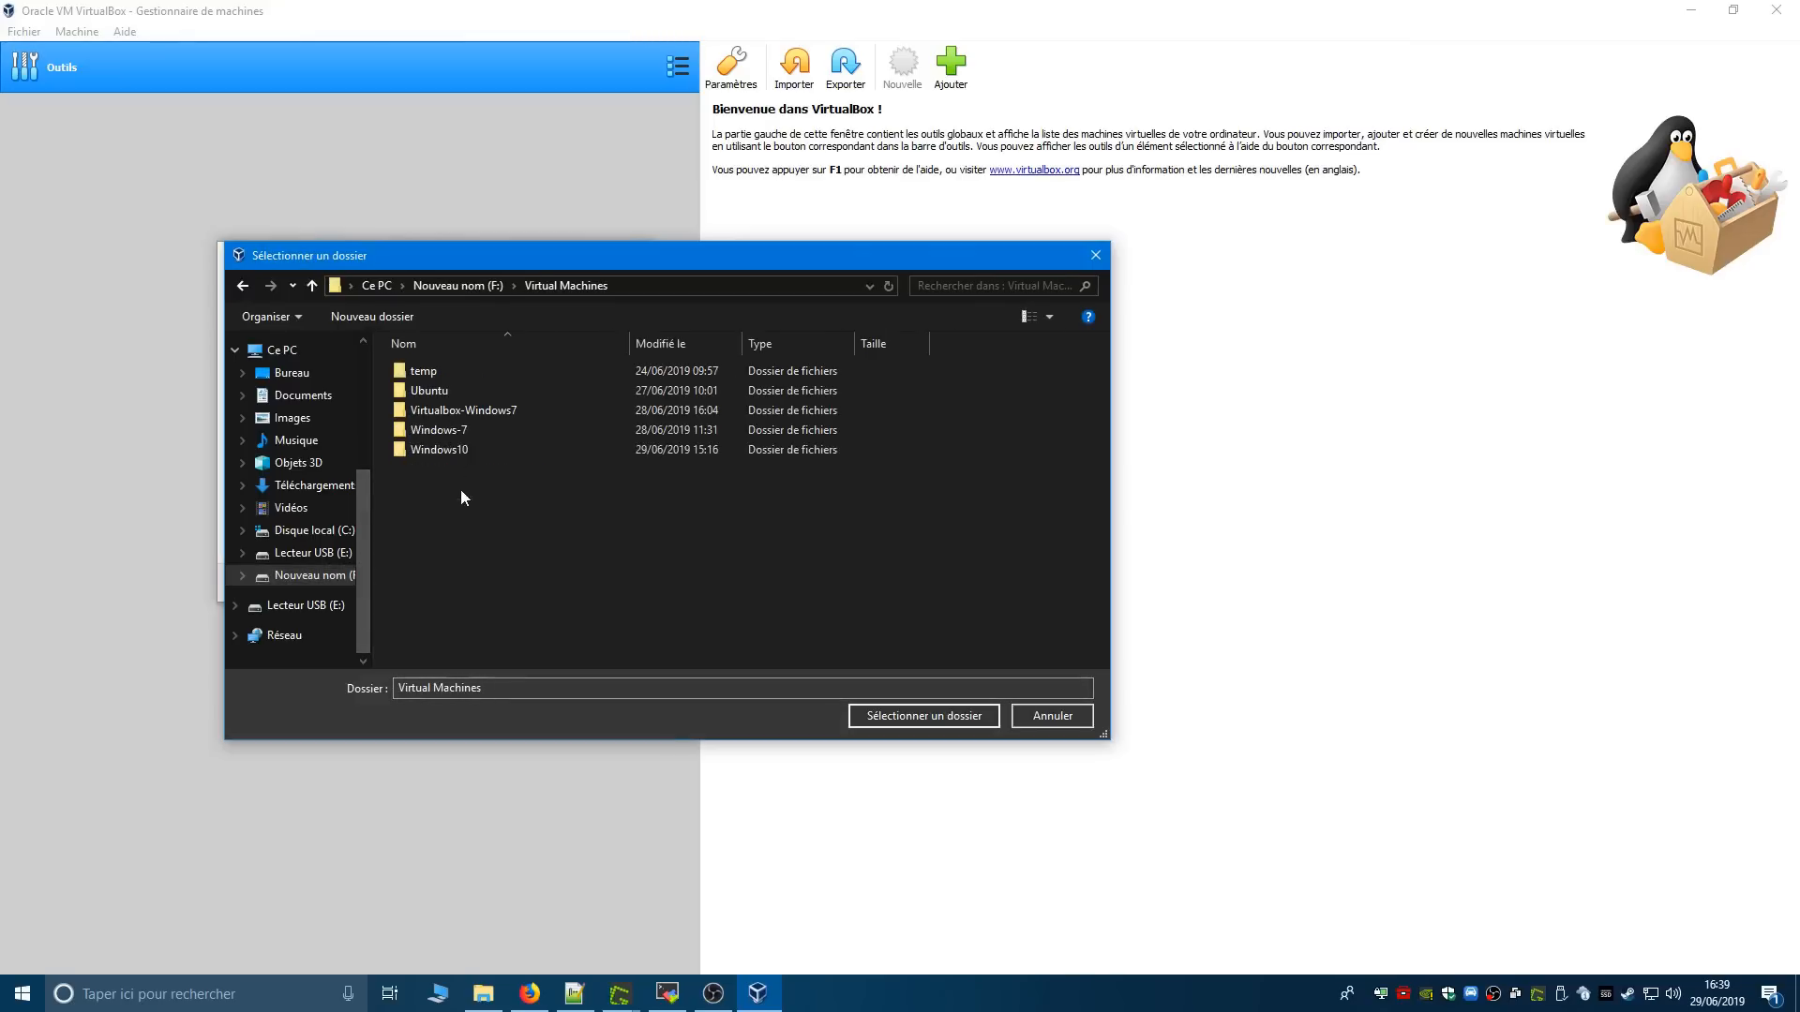
- Create a folder named "Virtualbox-Linux-demo" inside Virtual Machines and select it as the machine folder
{"action": "right_click", "coordinate": [578, 574]}
{"action": "mouse_move", "coordinate": [813, 771]}
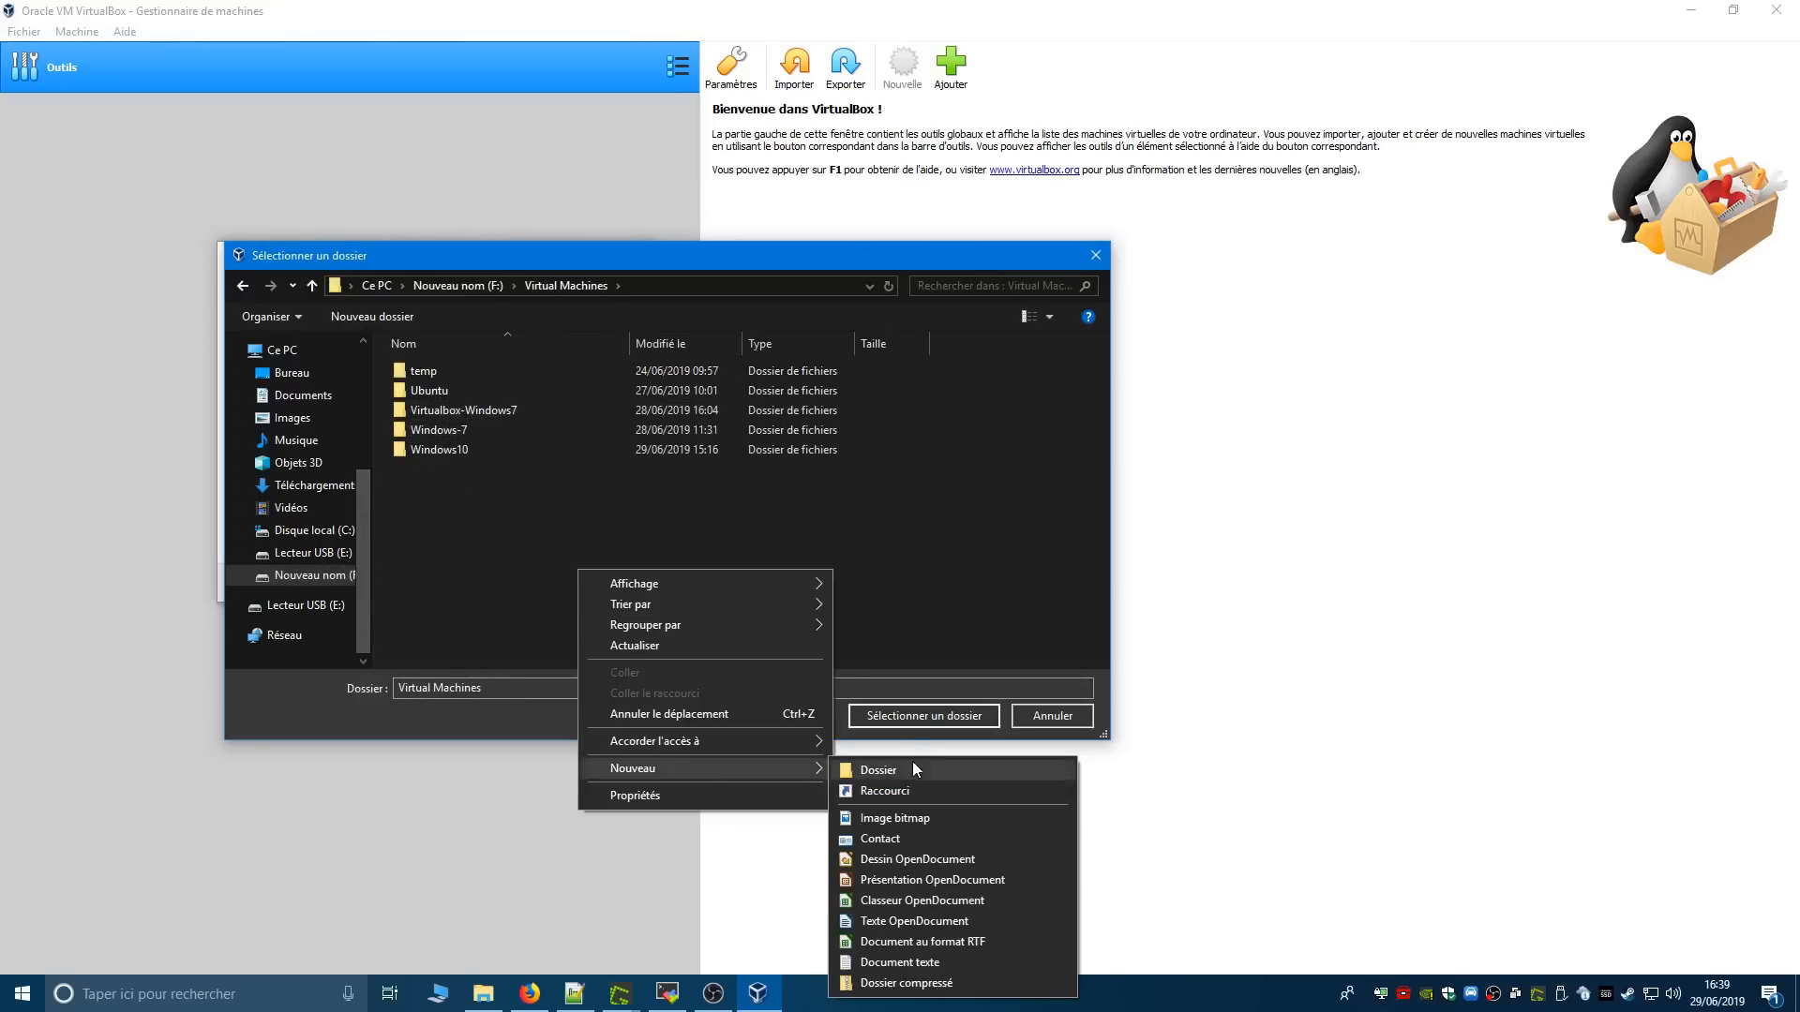
{"action": "left_click", "coordinate": [913, 761]}
{"action": "type", "text": "Vir"}
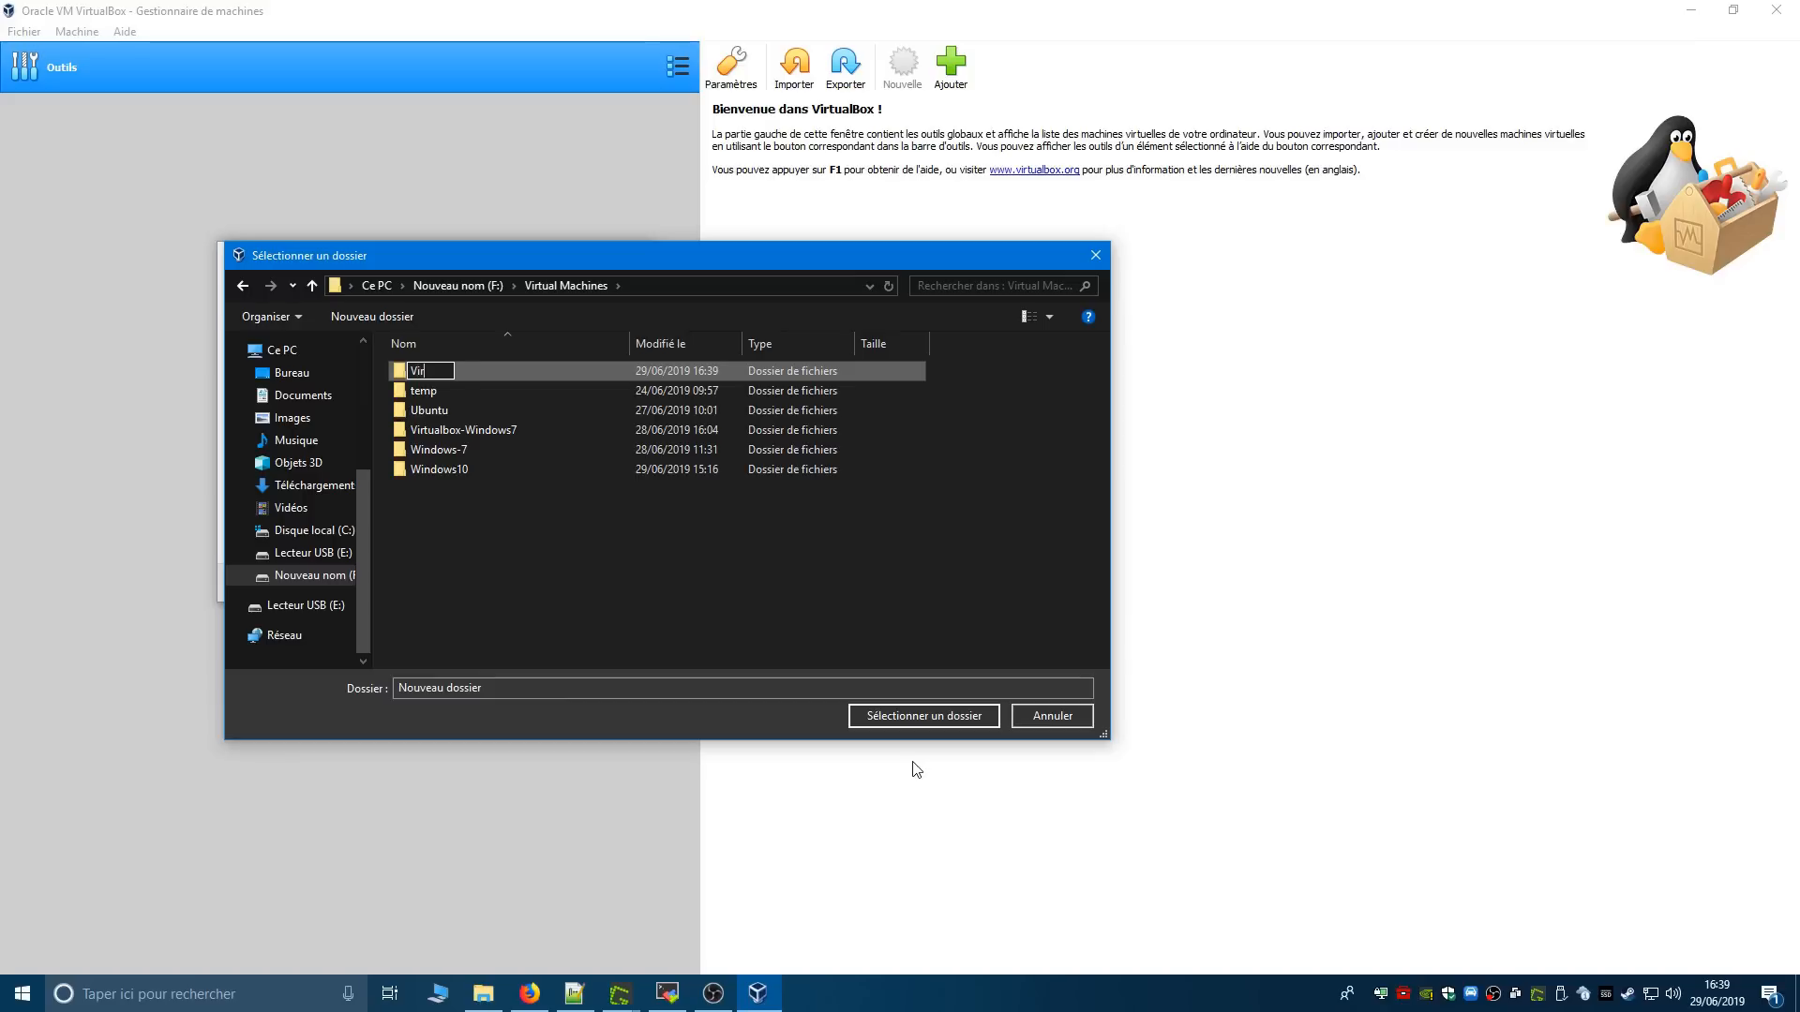
{"action": "type", "text": "tualbox-Linux-demo"}
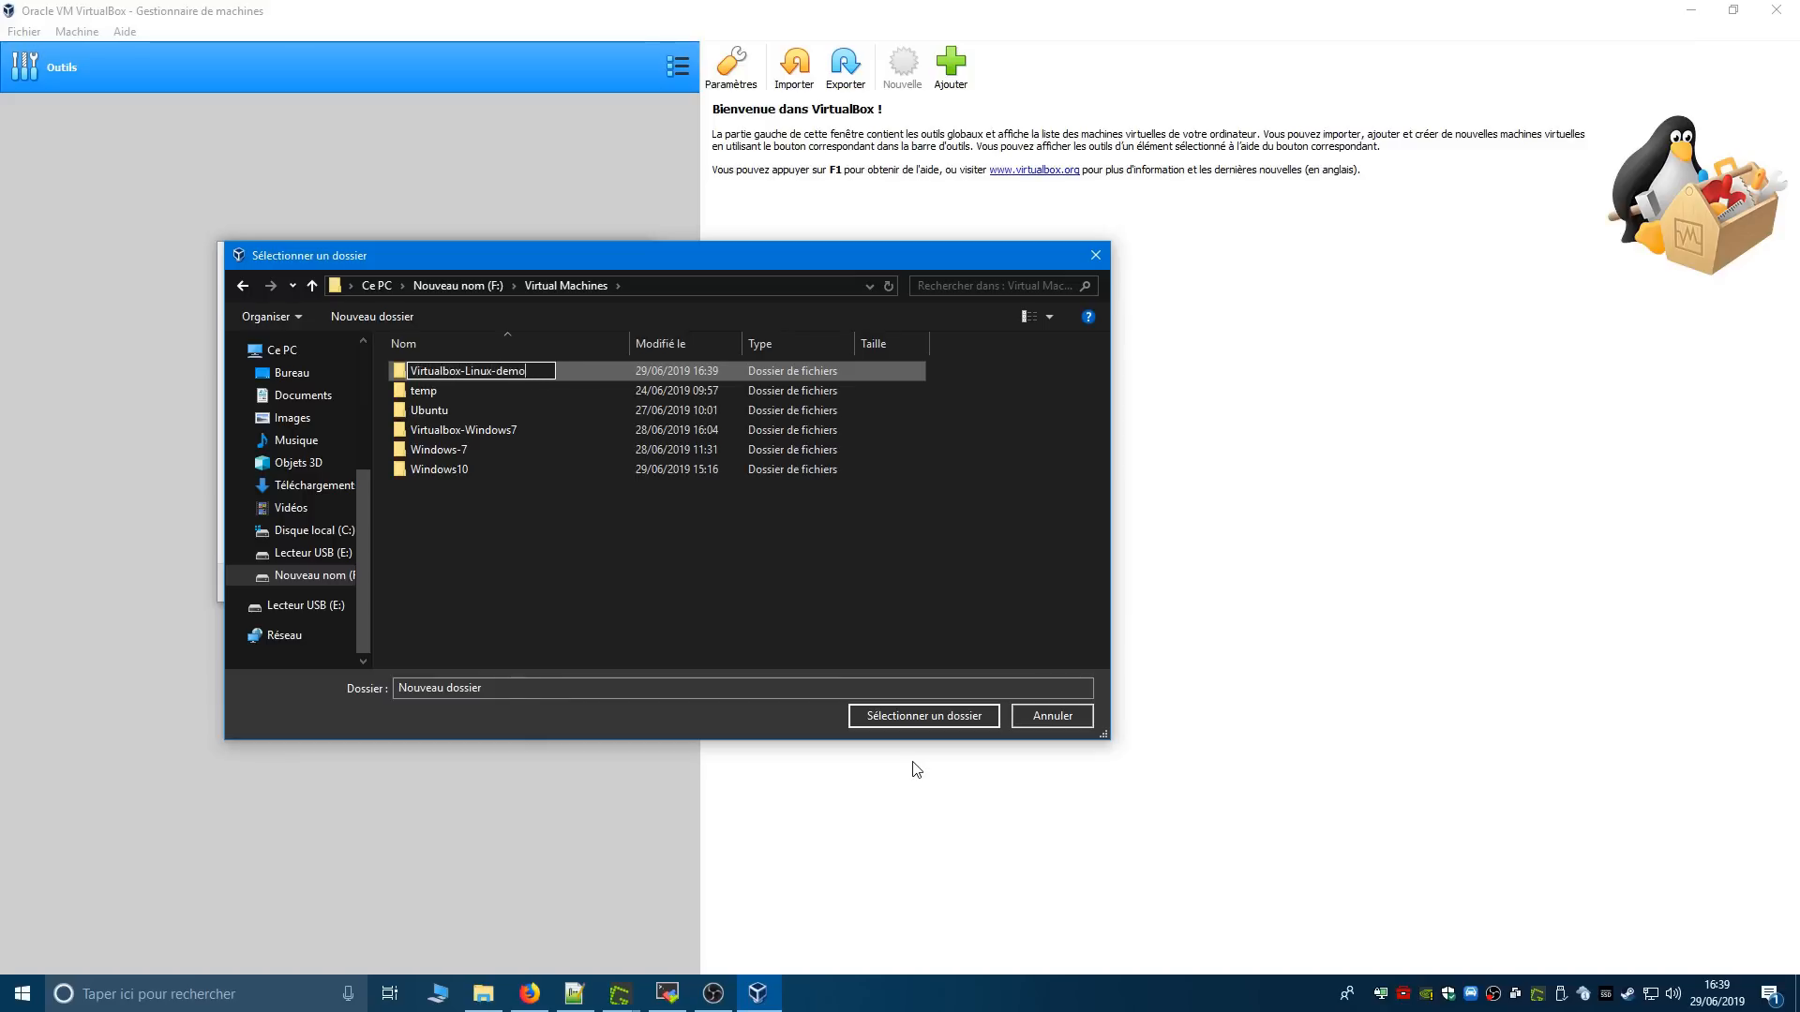
{"action": "key", "text": "Return"}
{"action": "left_click", "coordinate": [971, 722]}
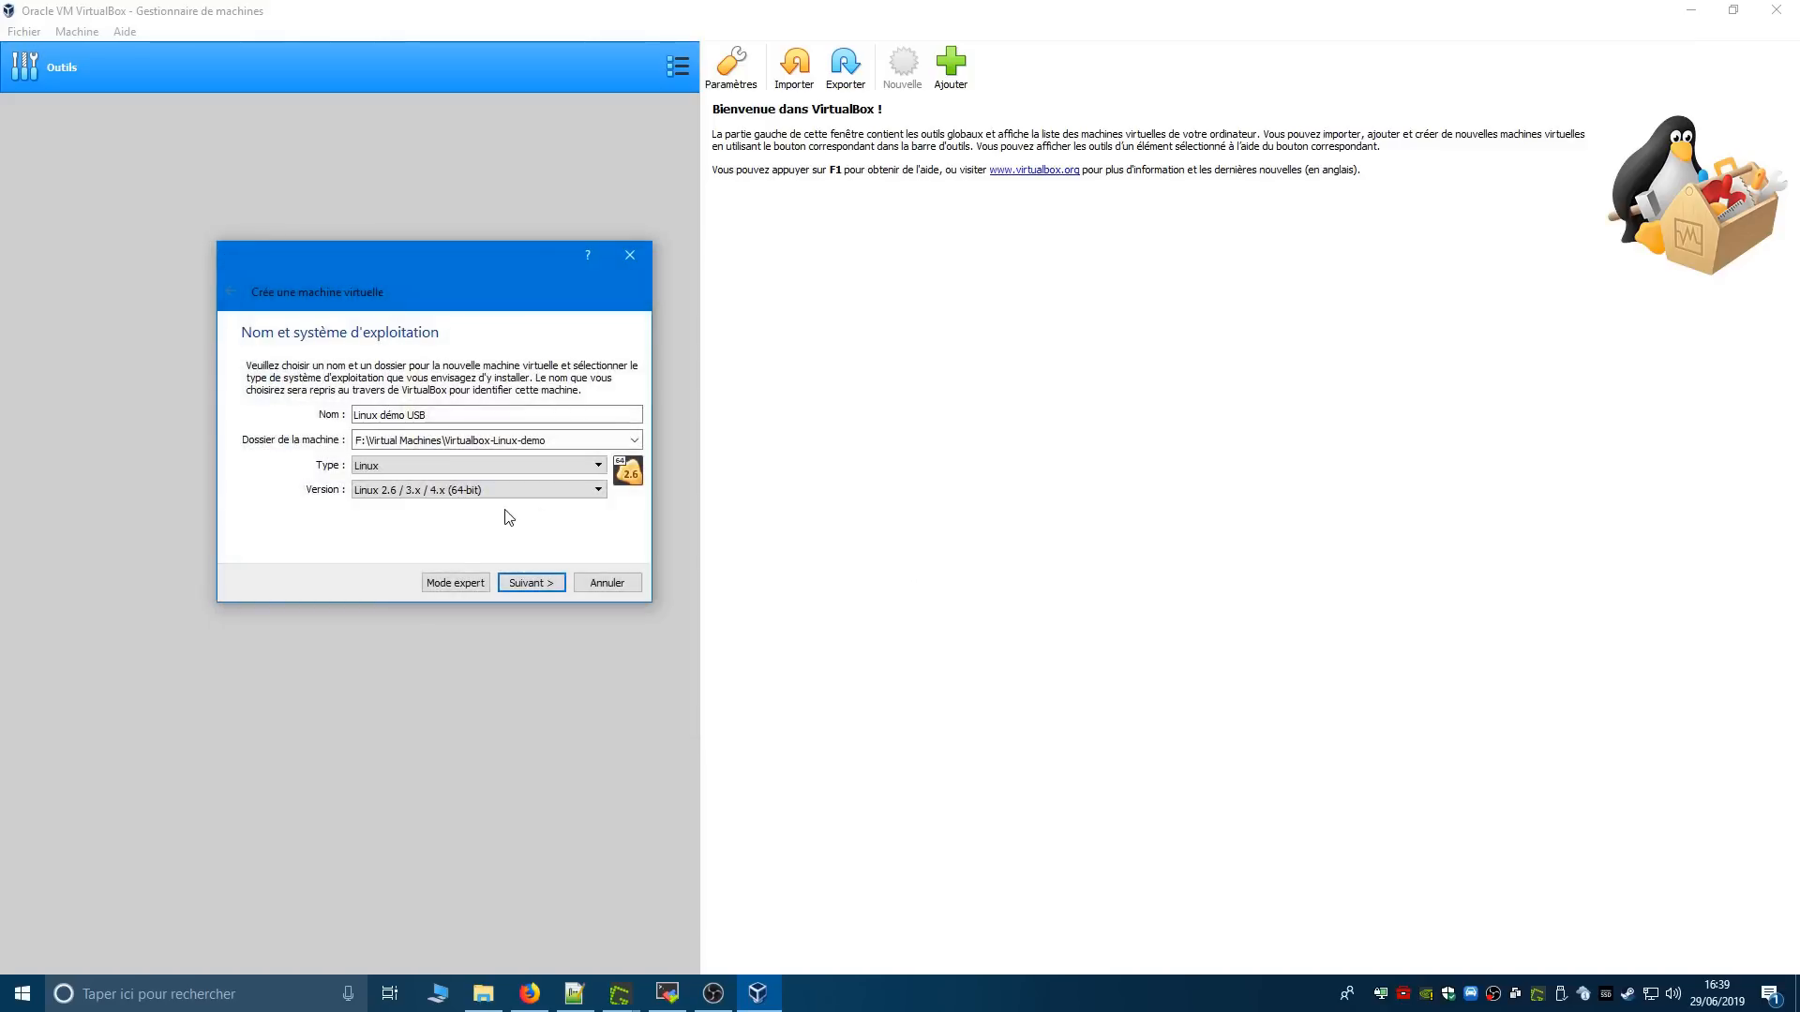
- Look through the Linux versions, choose Linux 2.6 / 3.x / 4.x (64-bit) and continue to the memory size page
{"action": "left_click", "coordinate": [431, 492]}
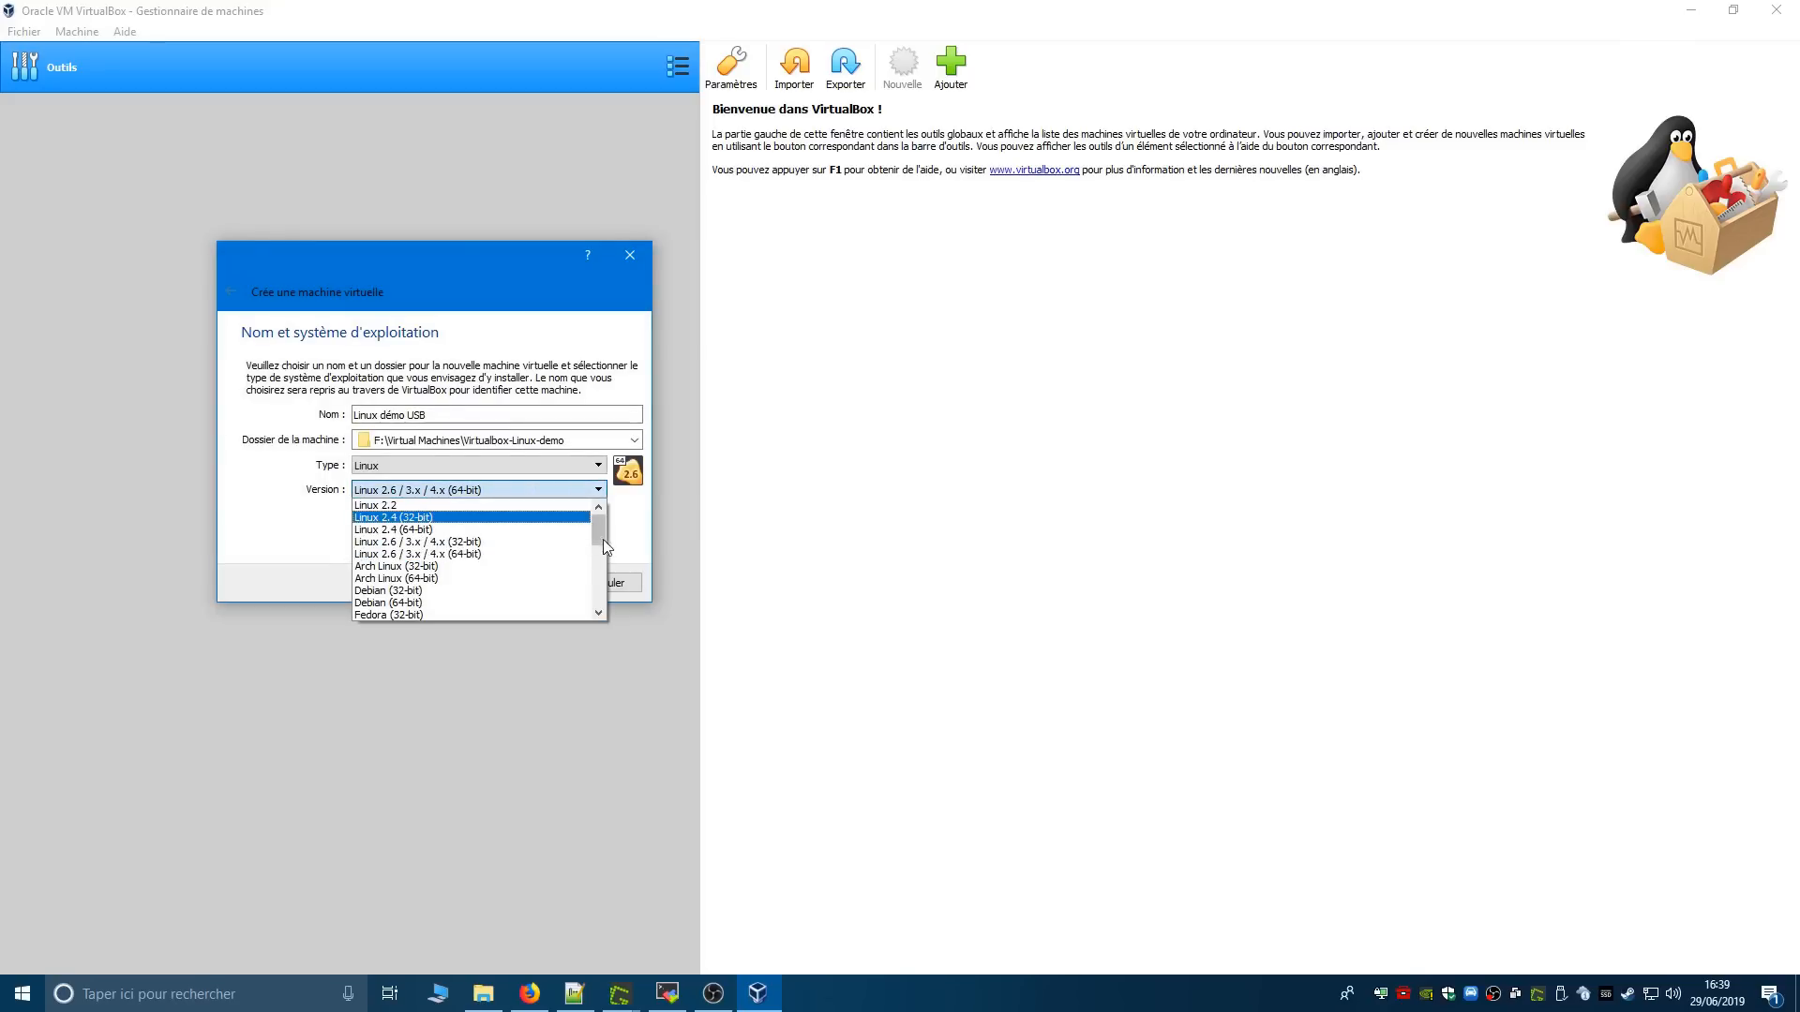
{"action": "mouse_move", "coordinate": [599, 535]}
{"action": "left_mouse_down"}
{"action": "mouse_move", "coordinate": [601, 603]}
{"action": "mouse_move", "coordinate": [601, 532]}
{"action": "left_mouse_up"}
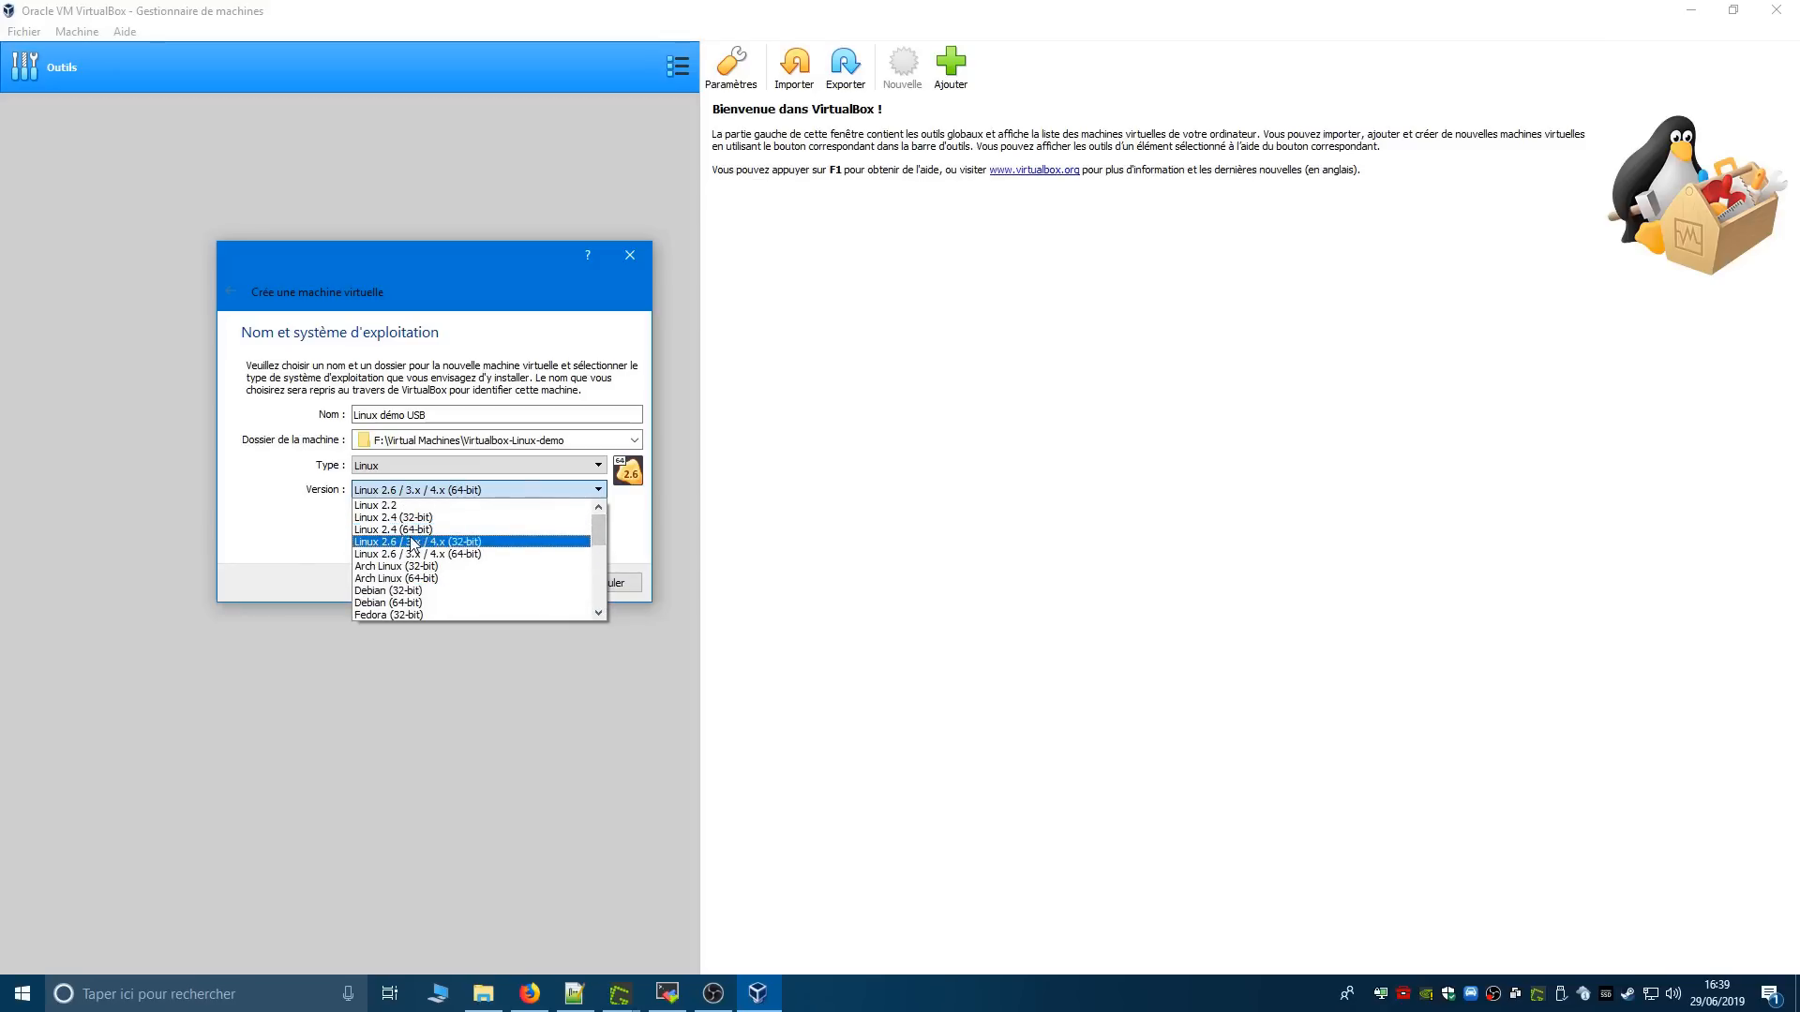
{"action": "scroll", "coordinate": [429, 609], "scroll_direction": "down", "scroll_amount": 2}
{"action": "scroll", "coordinate": [430, 609], "scroll_direction": "up", "scroll_amount": 2}
{"action": "scroll", "coordinate": [432, 610], "scroll_direction": "down", "scroll_amount": 6}
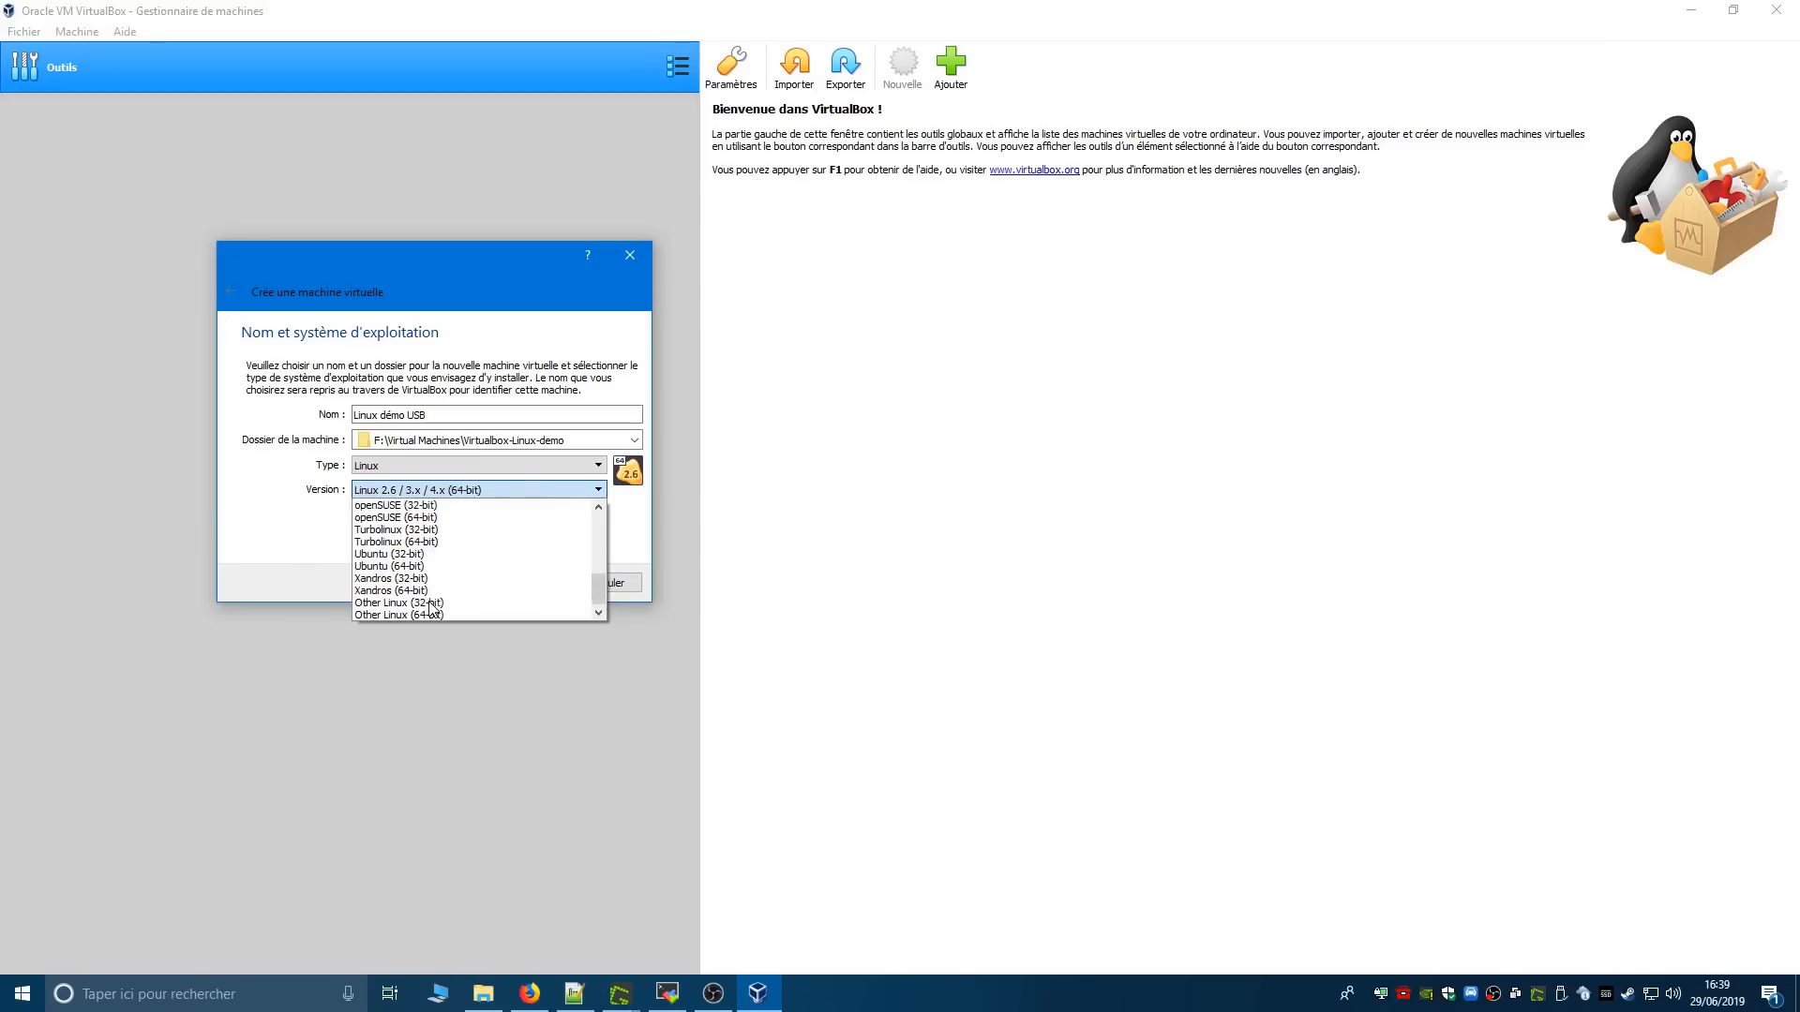
{"action": "scroll", "coordinate": [432, 610], "scroll_direction": "up", "scroll_amount": 6}
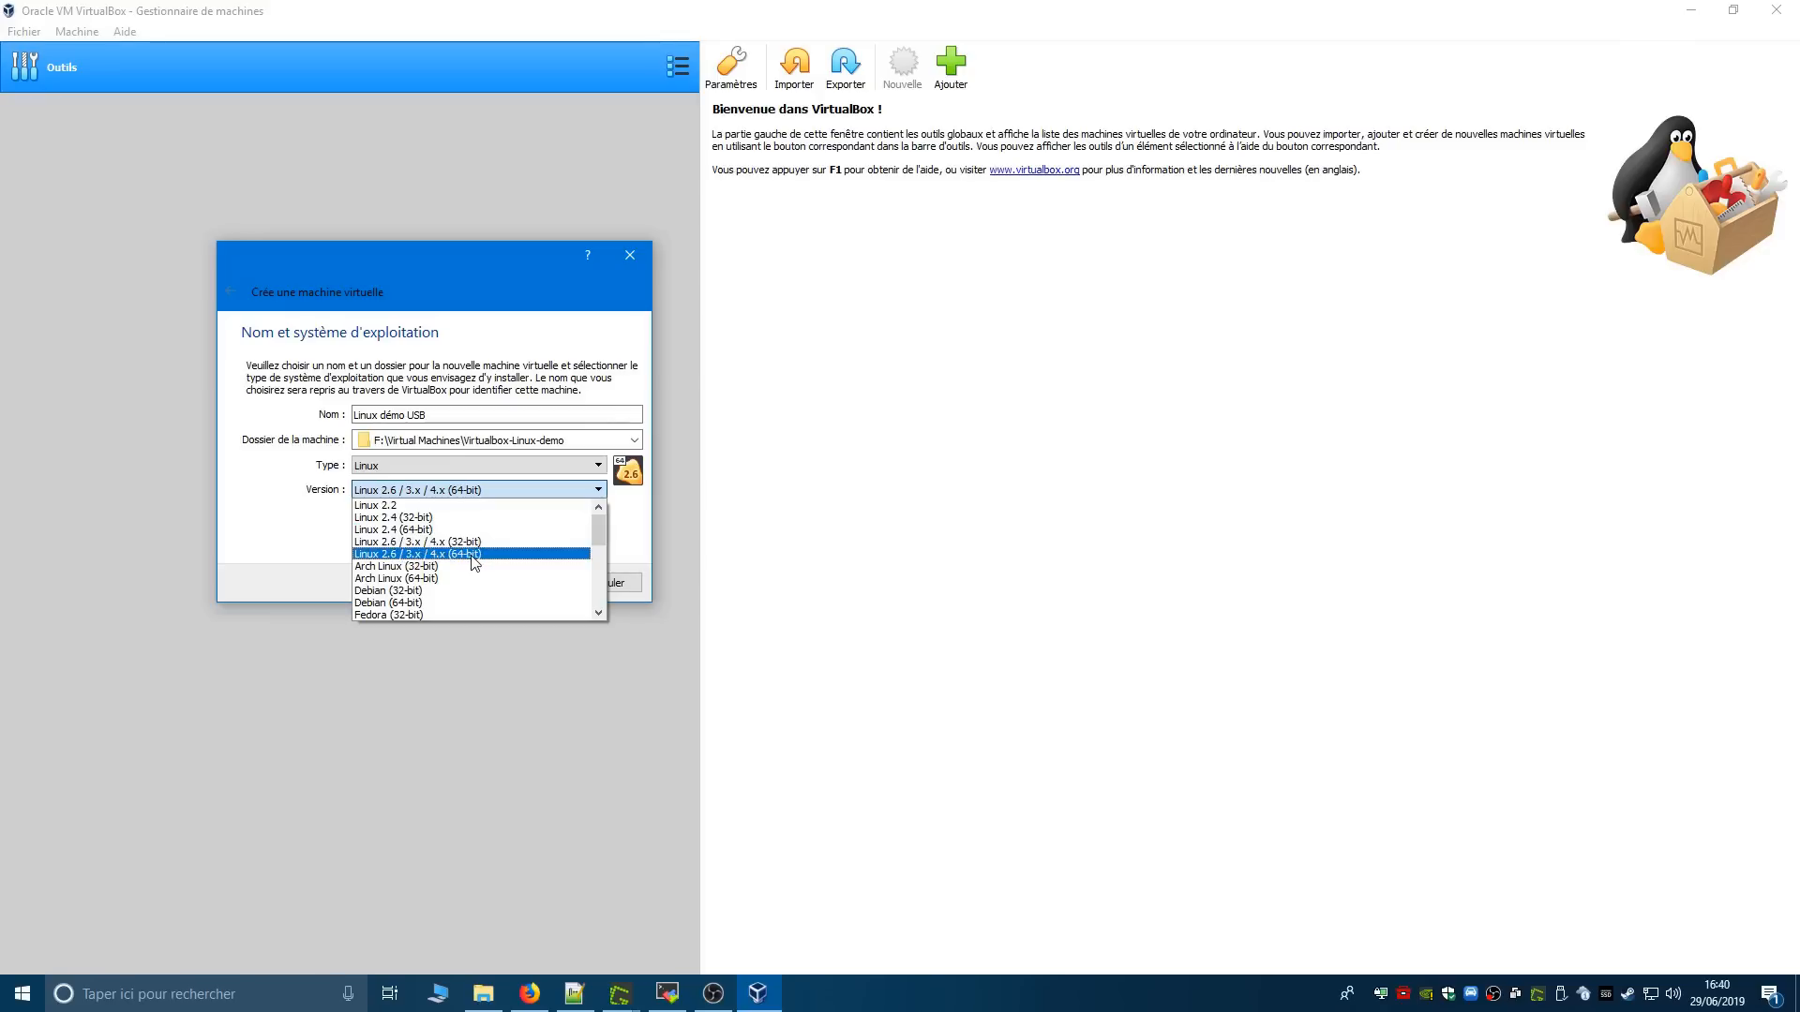
{"action": "left_click", "coordinate": [474, 560]}
{"action": "left_click", "coordinate": [542, 584]}
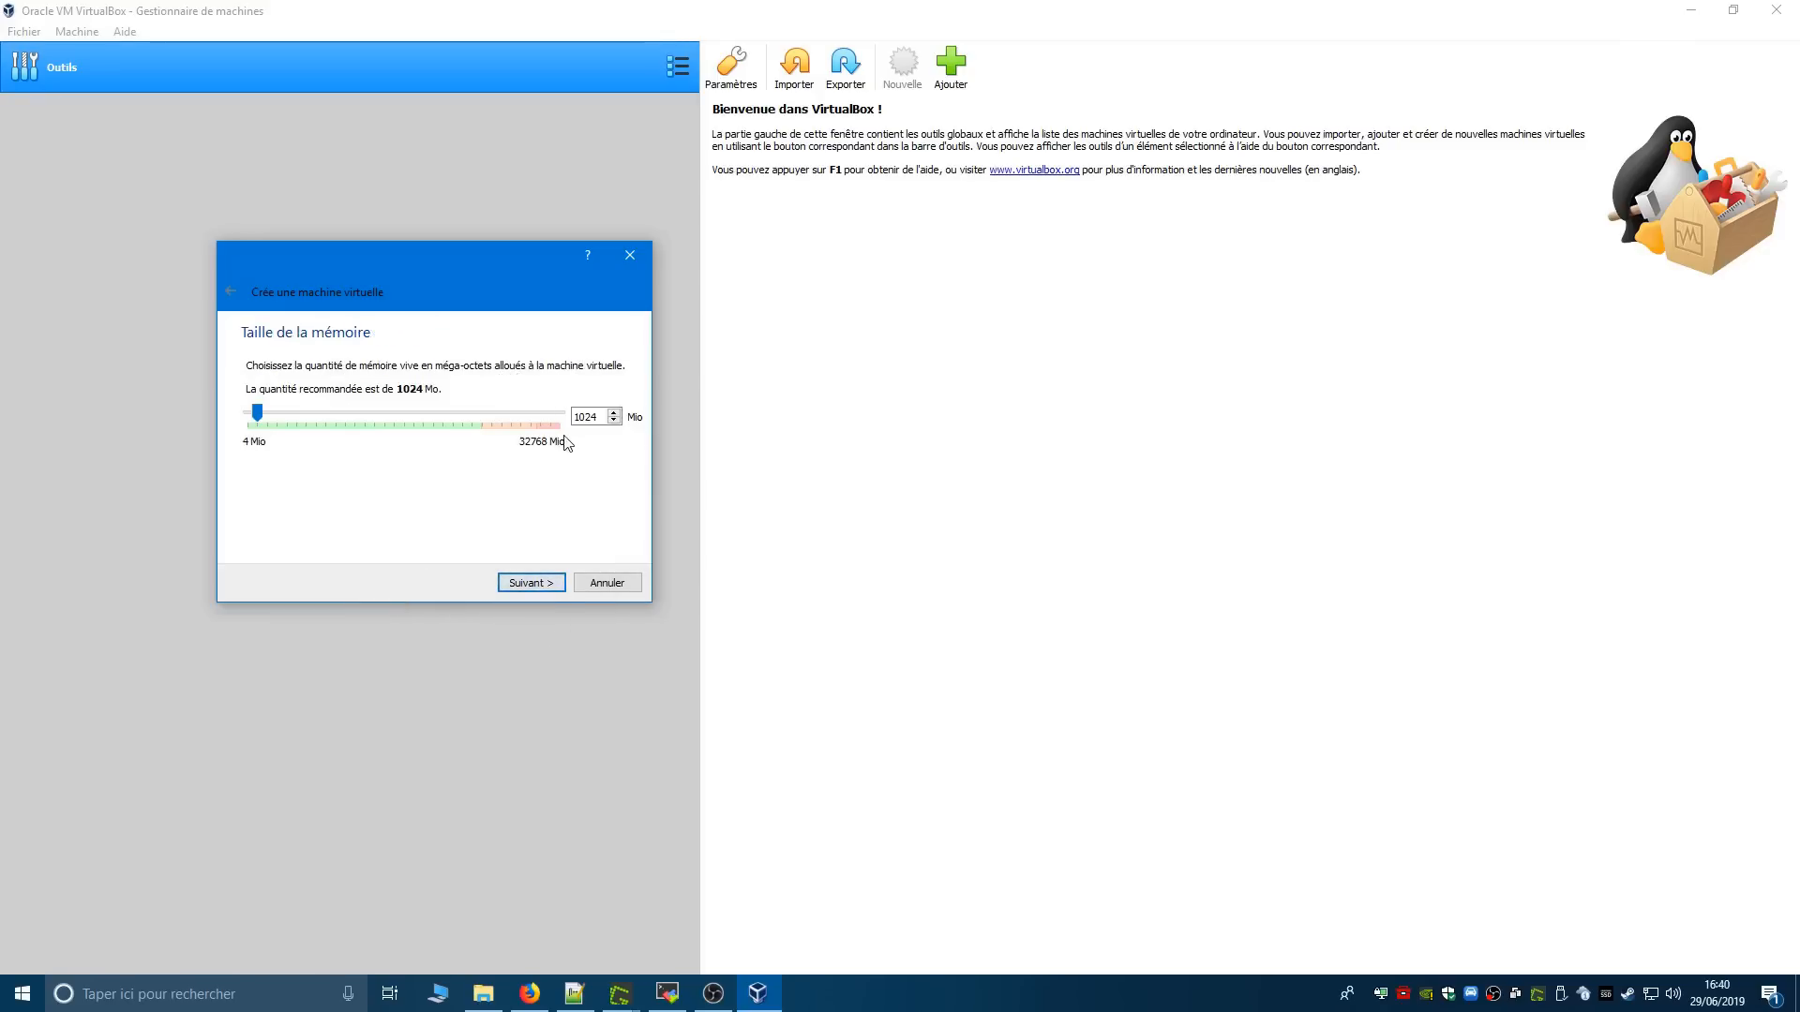
- Set the virtual machine's memory to 2048 MiB and continue to the hard disk page
{"action": "left_click_drag", "start_coordinate": [453, 258], "coordinate": [646, 334]}
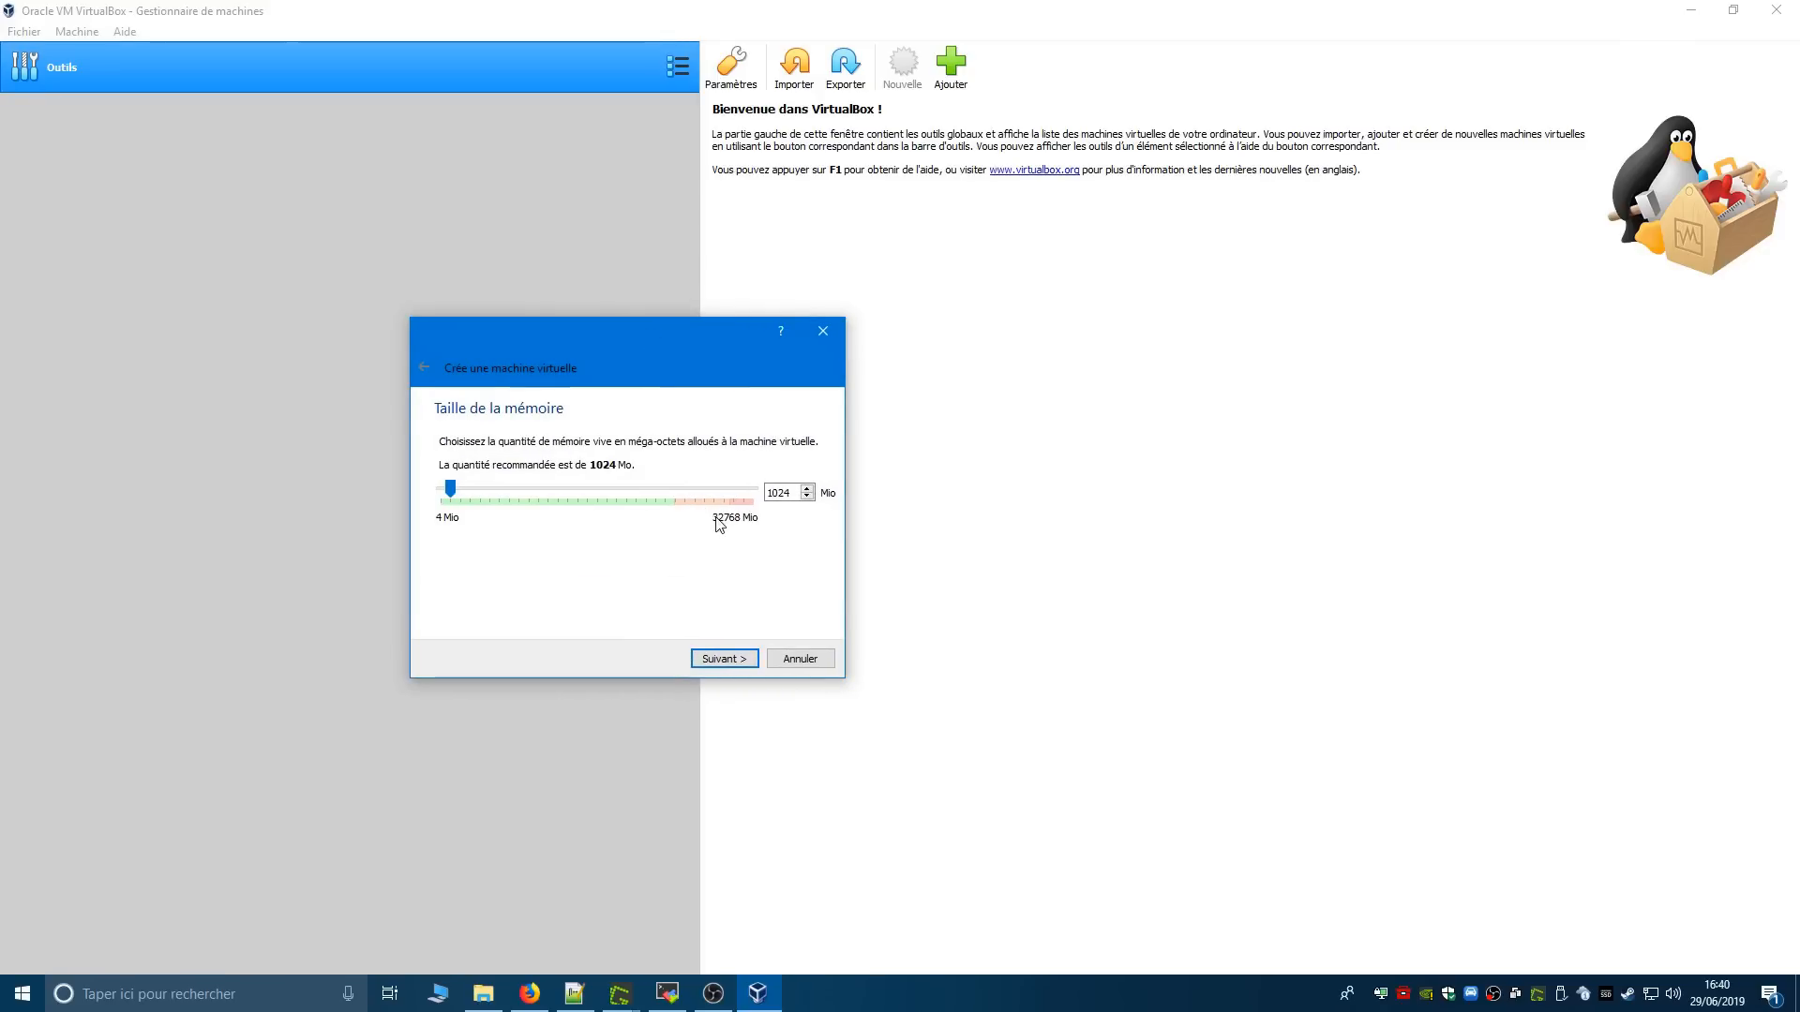
{"action": "double_click", "coordinate": [784, 493]}
{"action": "type", "text": "4"}
{"action": "type", "text": "2048"}
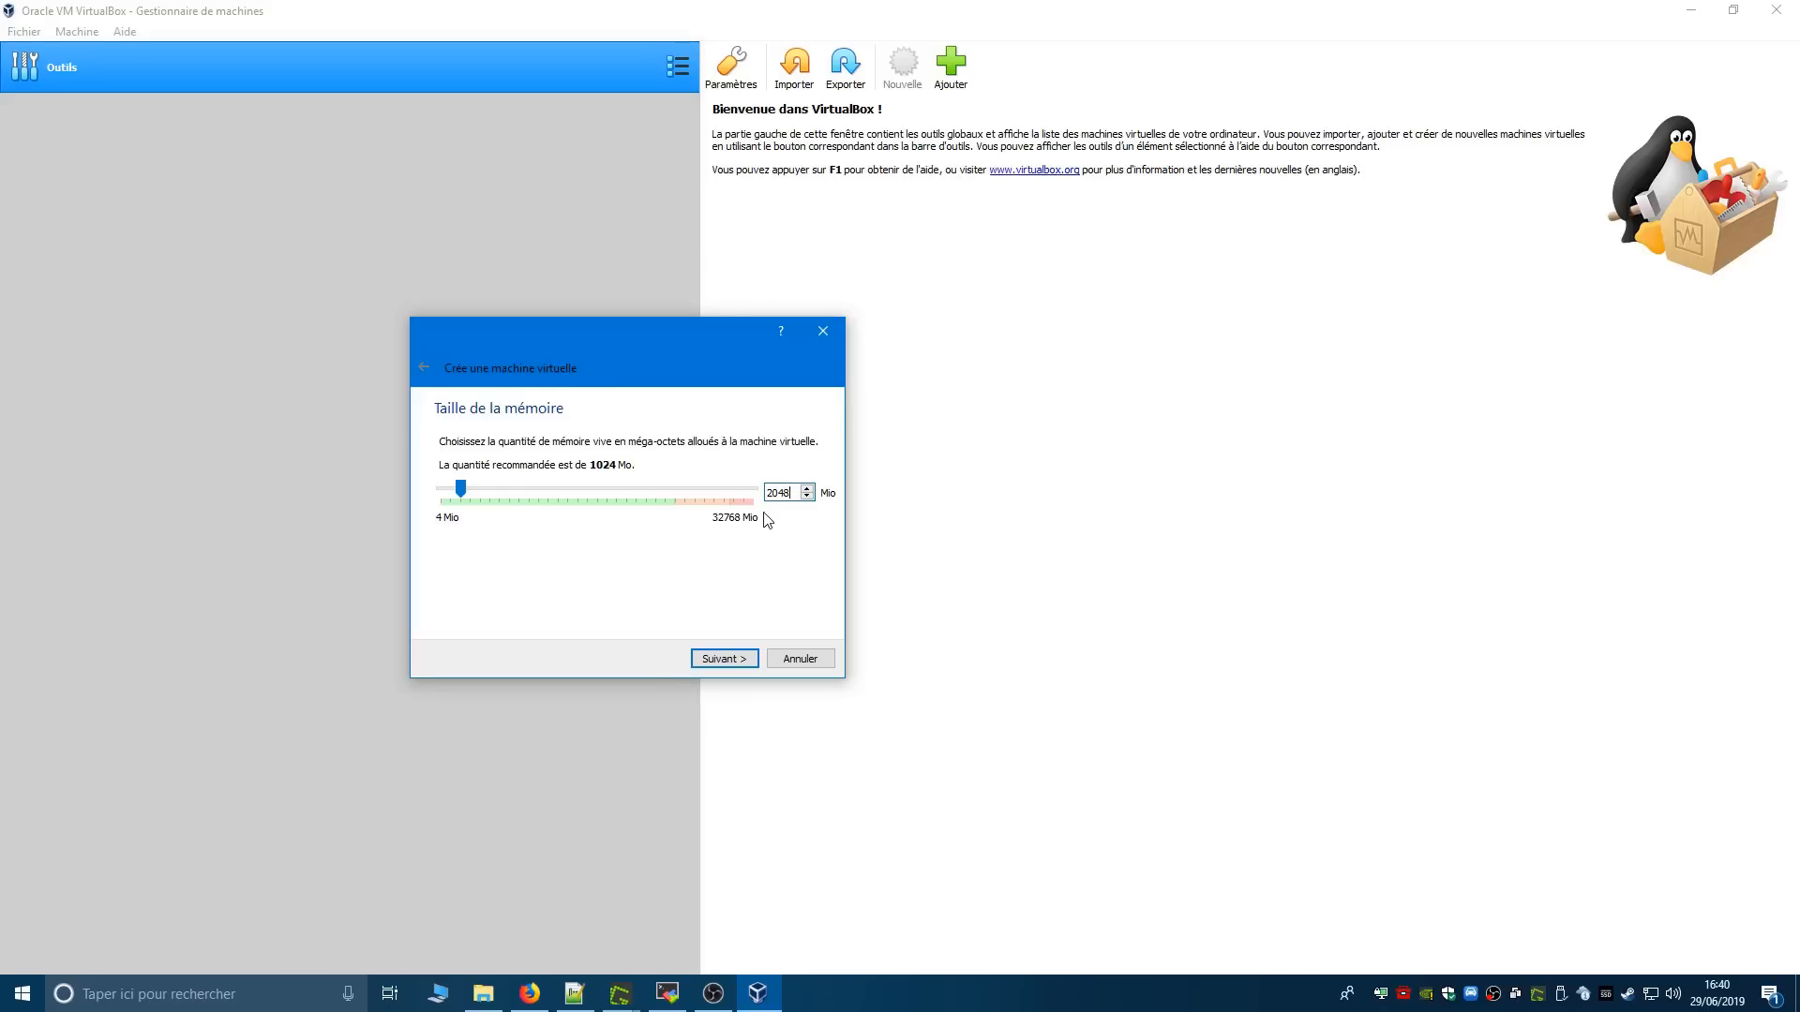
{"action": "left_click_drag", "start_coordinate": [797, 492], "coordinate": [764, 495]}
{"action": "left_click", "coordinate": [724, 659]}
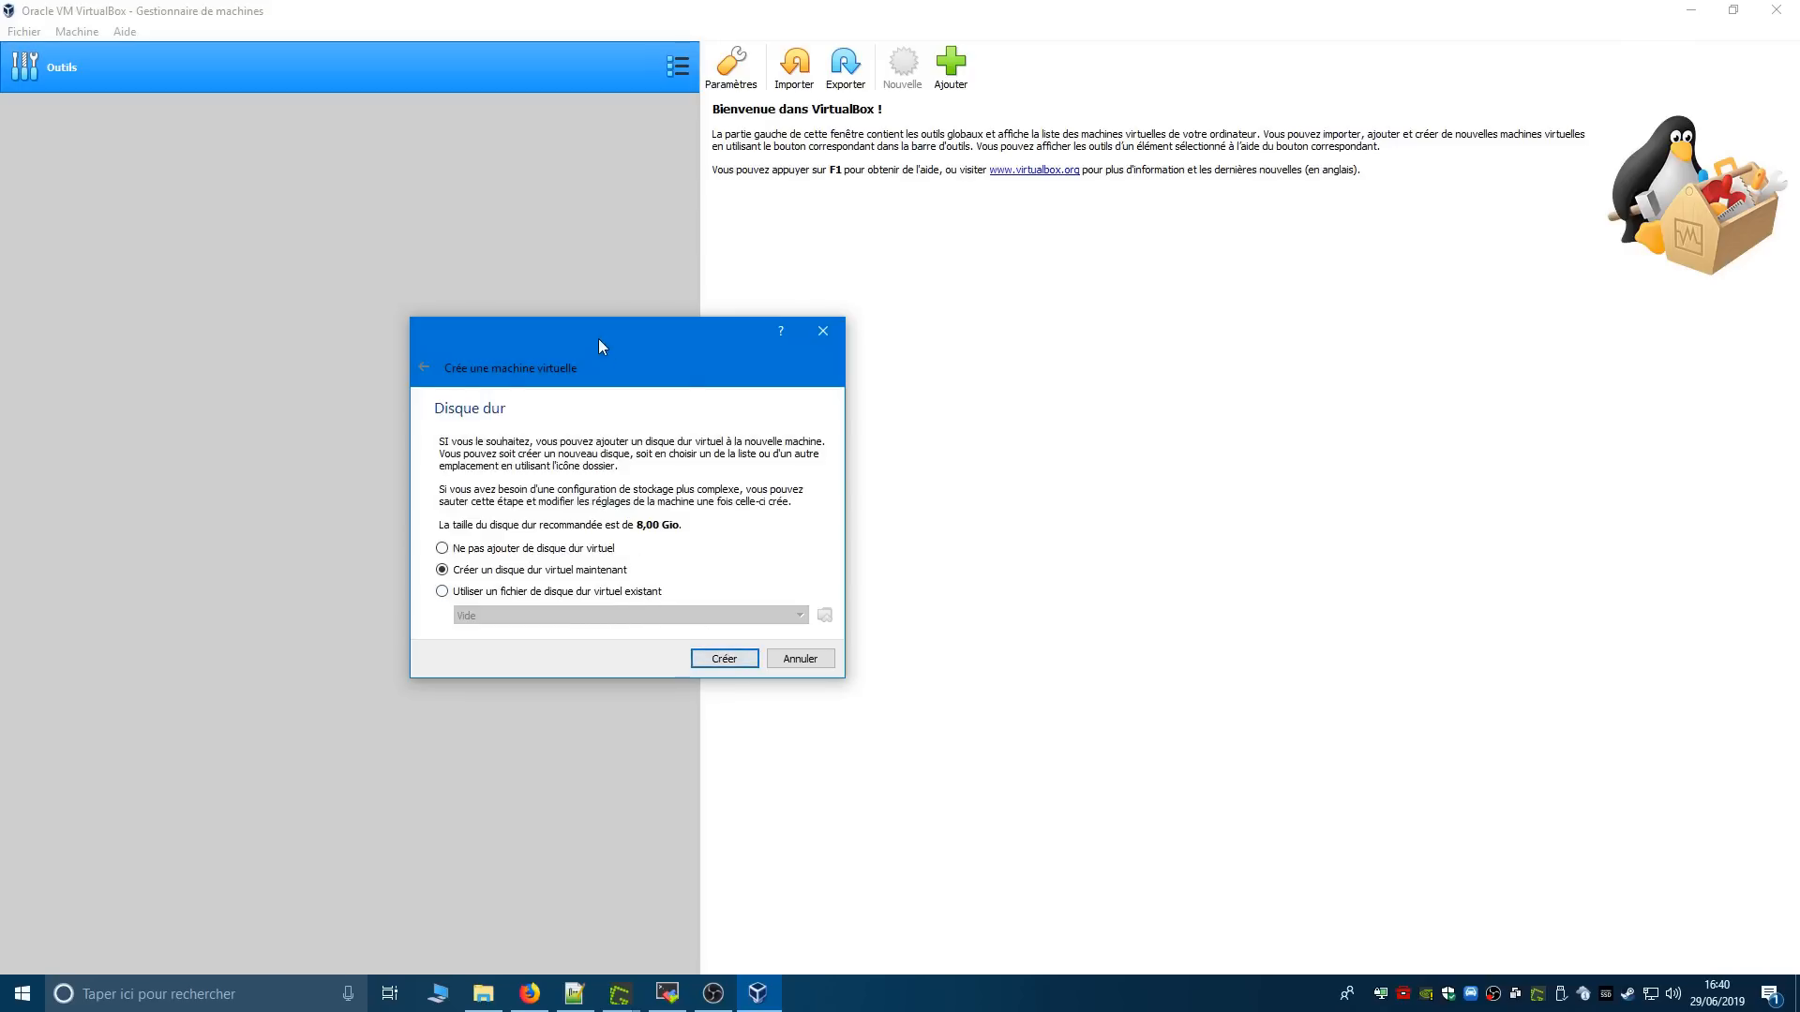
{"action": "left_click_drag", "start_coordinate": [599, 341], "coordinate": [493, 238]}
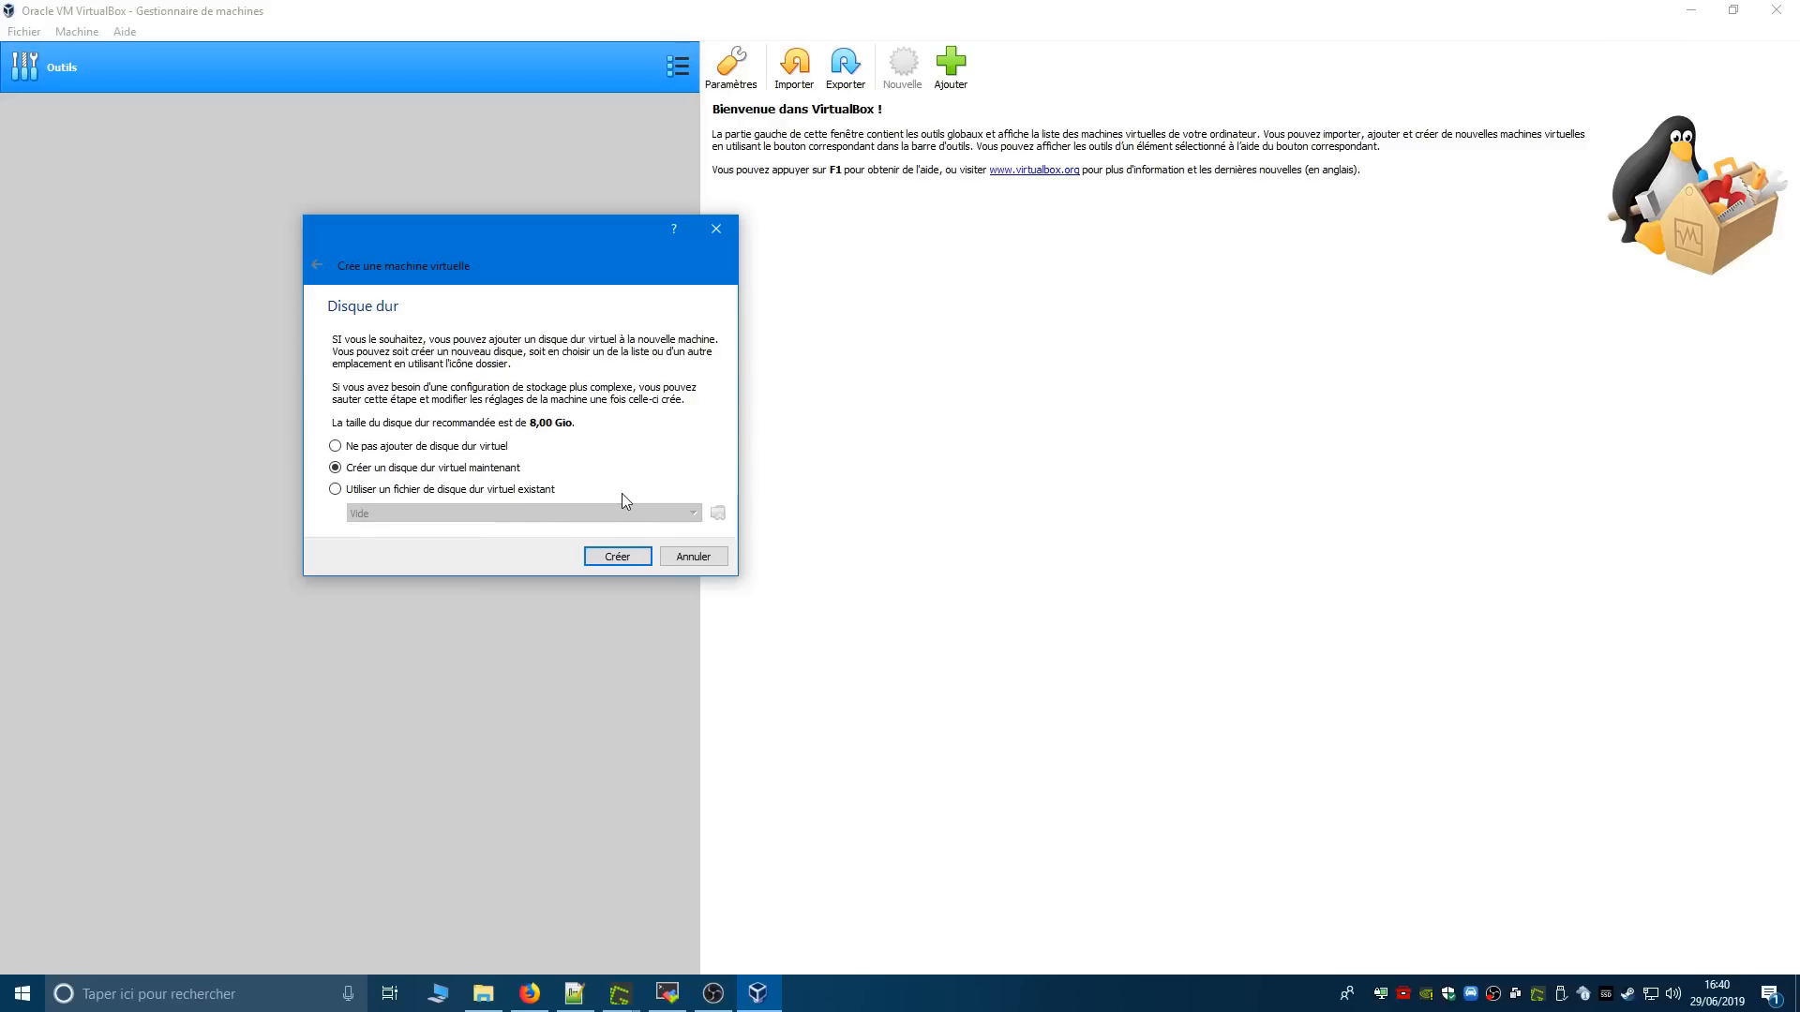
- Switch to Firefox and read through the Linux trial article to the section on downloading the Linux VirtualBox image
{"action": "left_click", "coordinate": [531, 996]}
{"action": "left_click", "coordinate": [1307, 95]}
{"action": "left_click", "coordinate": [1448, 7]}
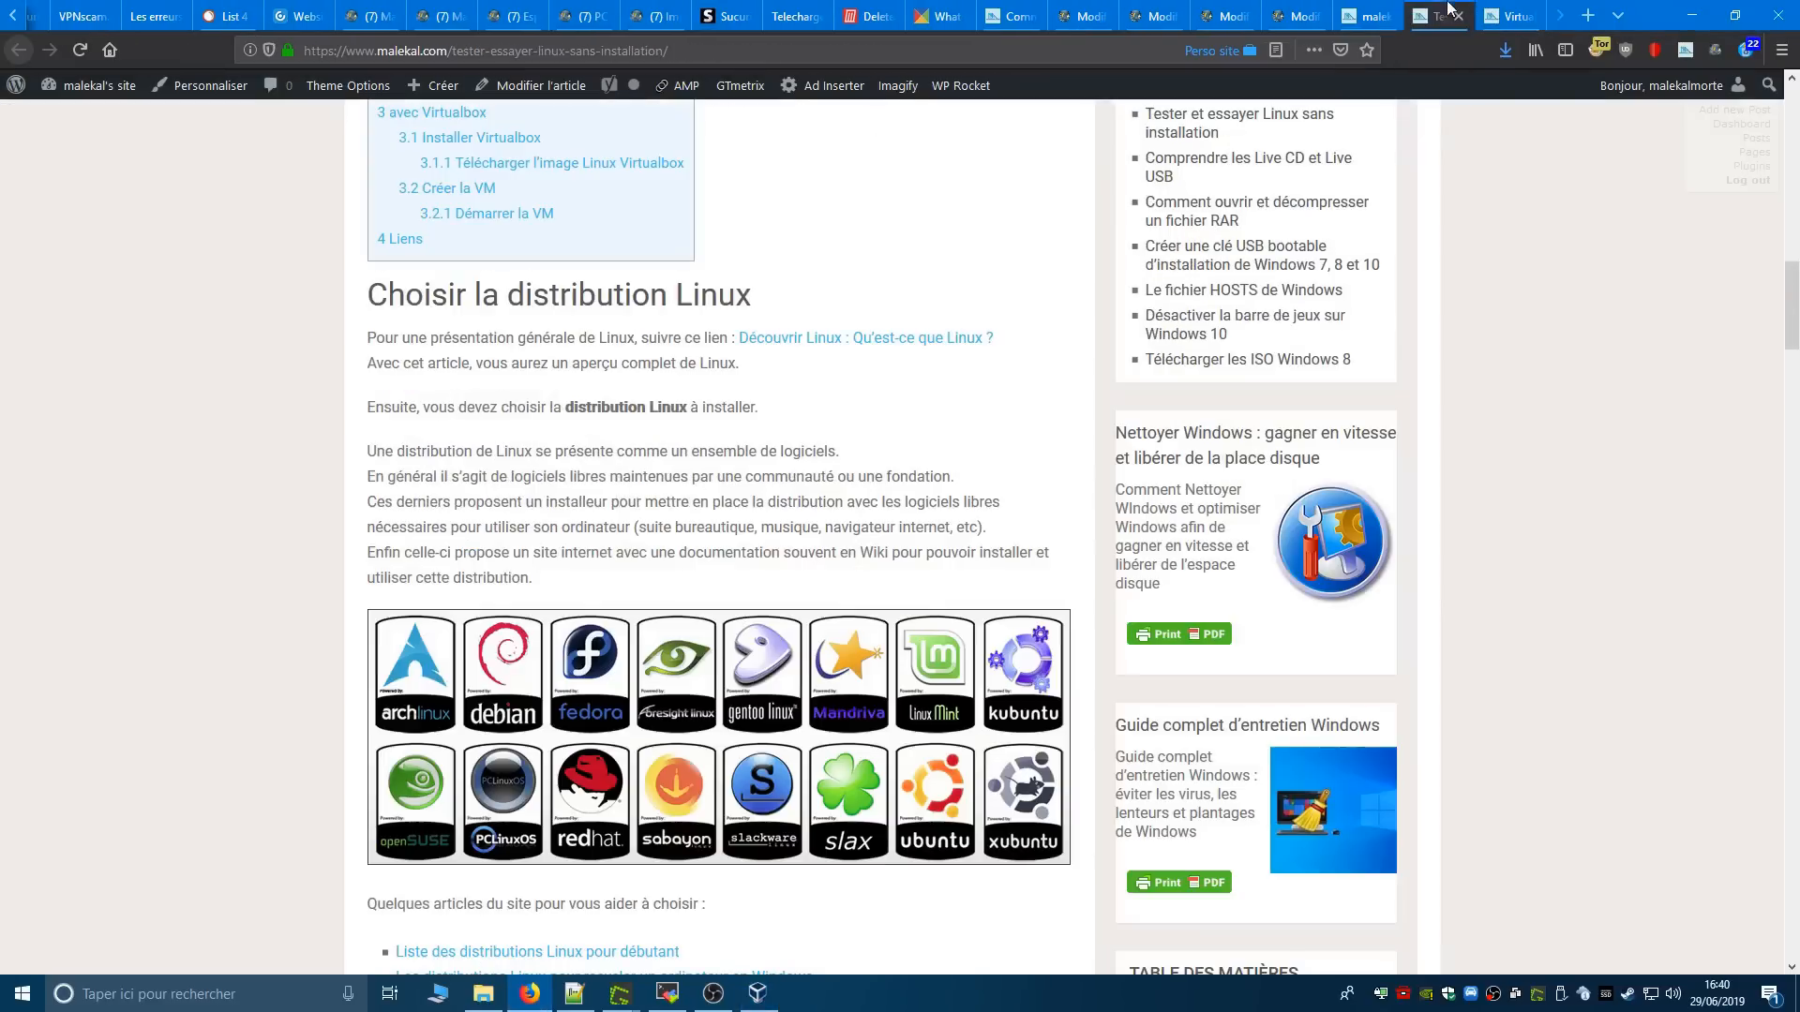
{"action": "scroll", "coordinate": [938, 532], "scroll_direction": "down", "scroll_amount": 10}
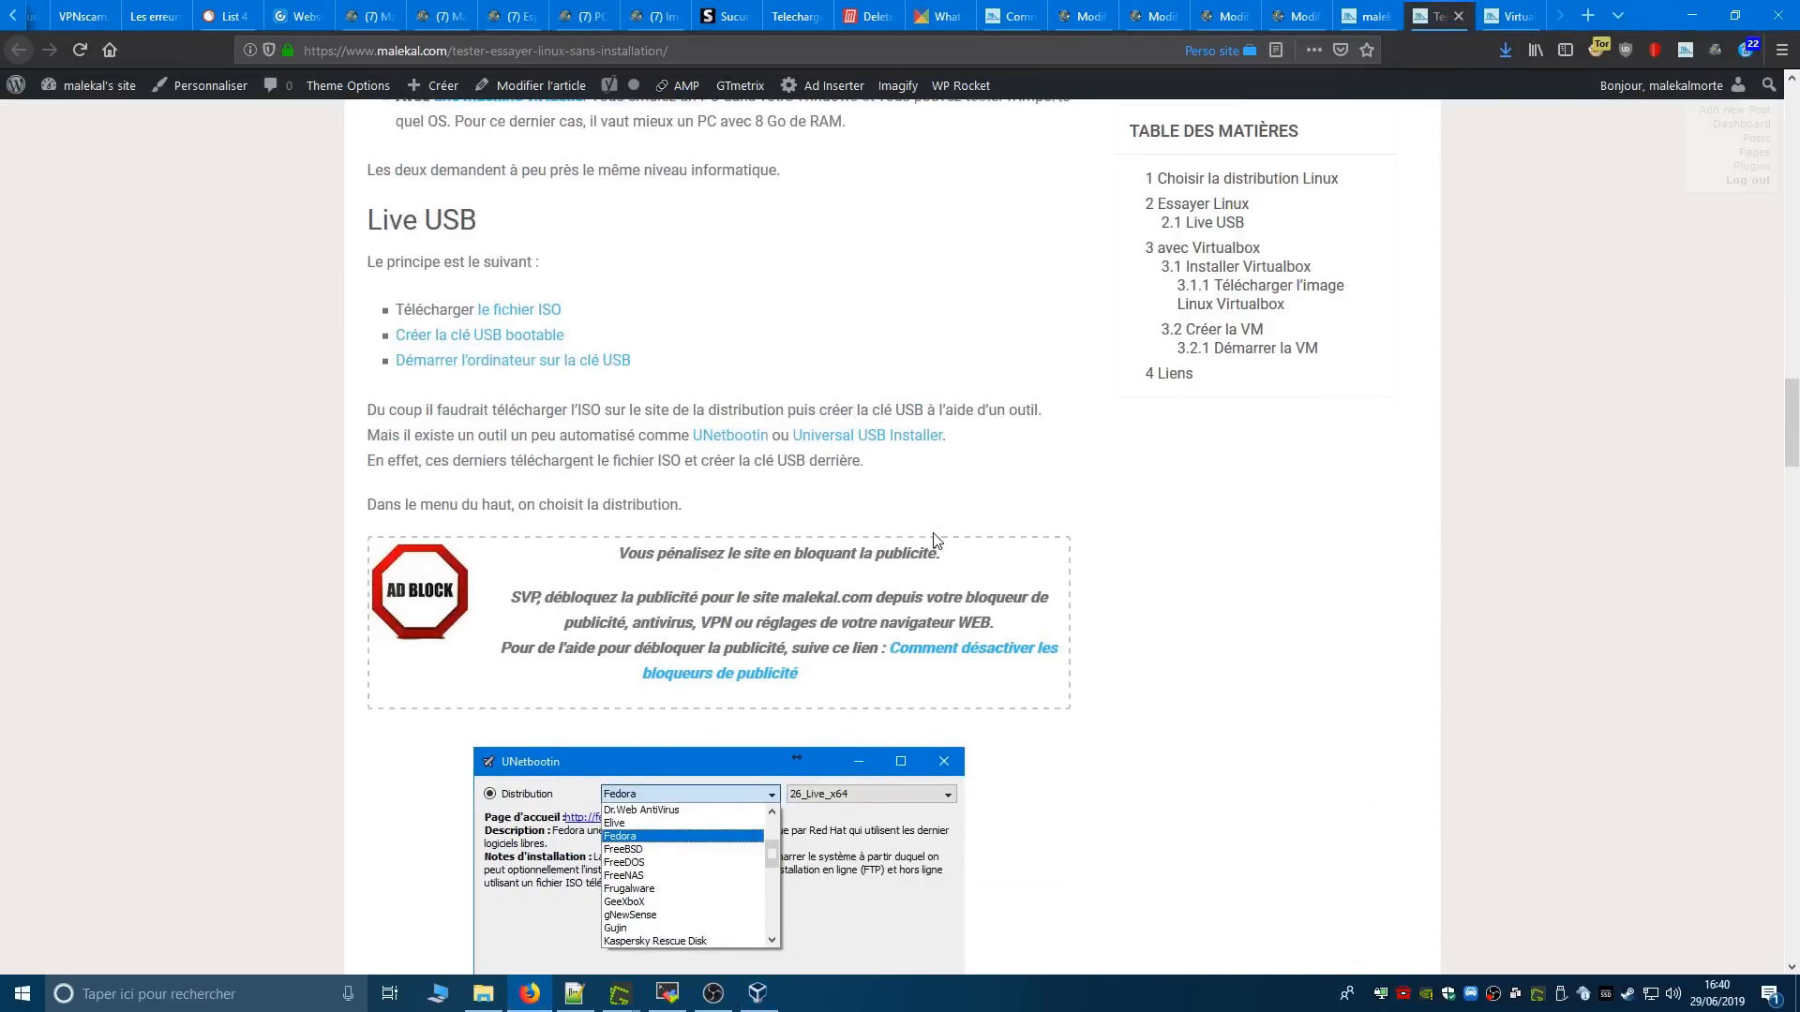
{"action": "scroll", "coordinate": [934, 541], "scroll_direction": "down", "scroll_amount": 15}
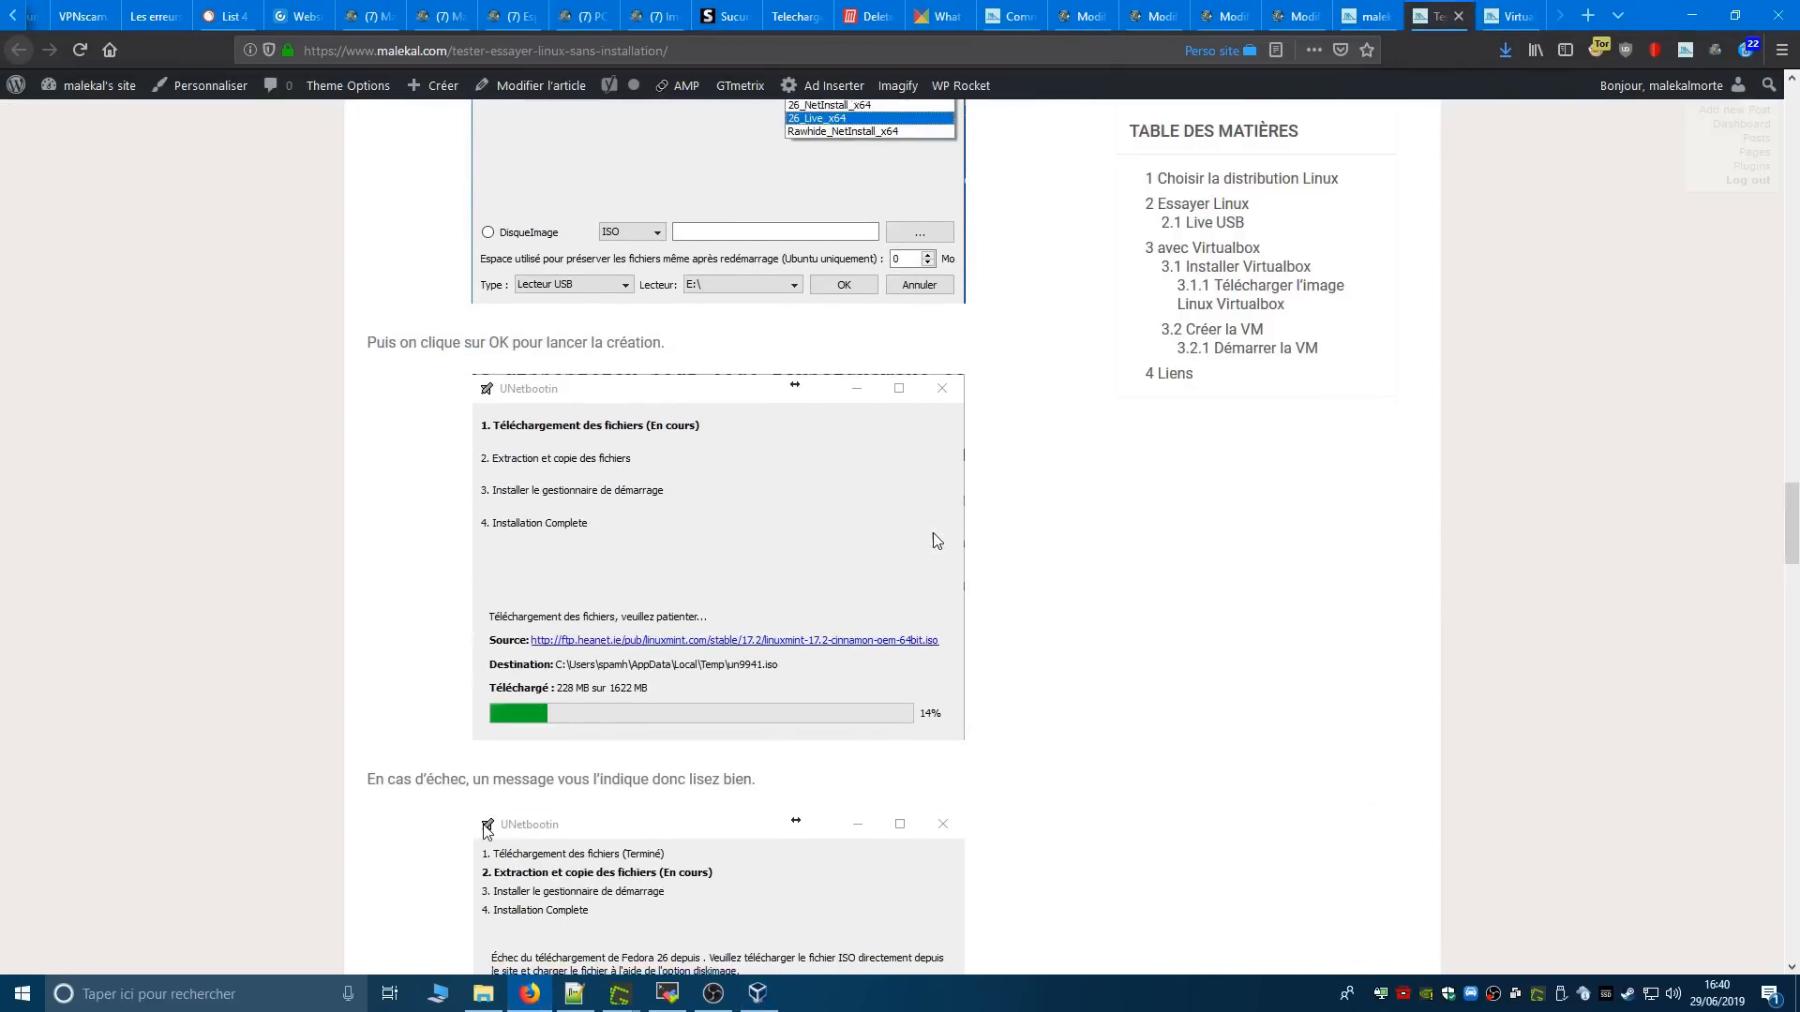
{"action": "scroll", "coordinate": [934, 540], "scroll_direction": "down", "scroll_amount": 10}
{"action": "scroll", "coordinate": [935, 536], "scroll_direction": "up", "scroll_amount": 5}
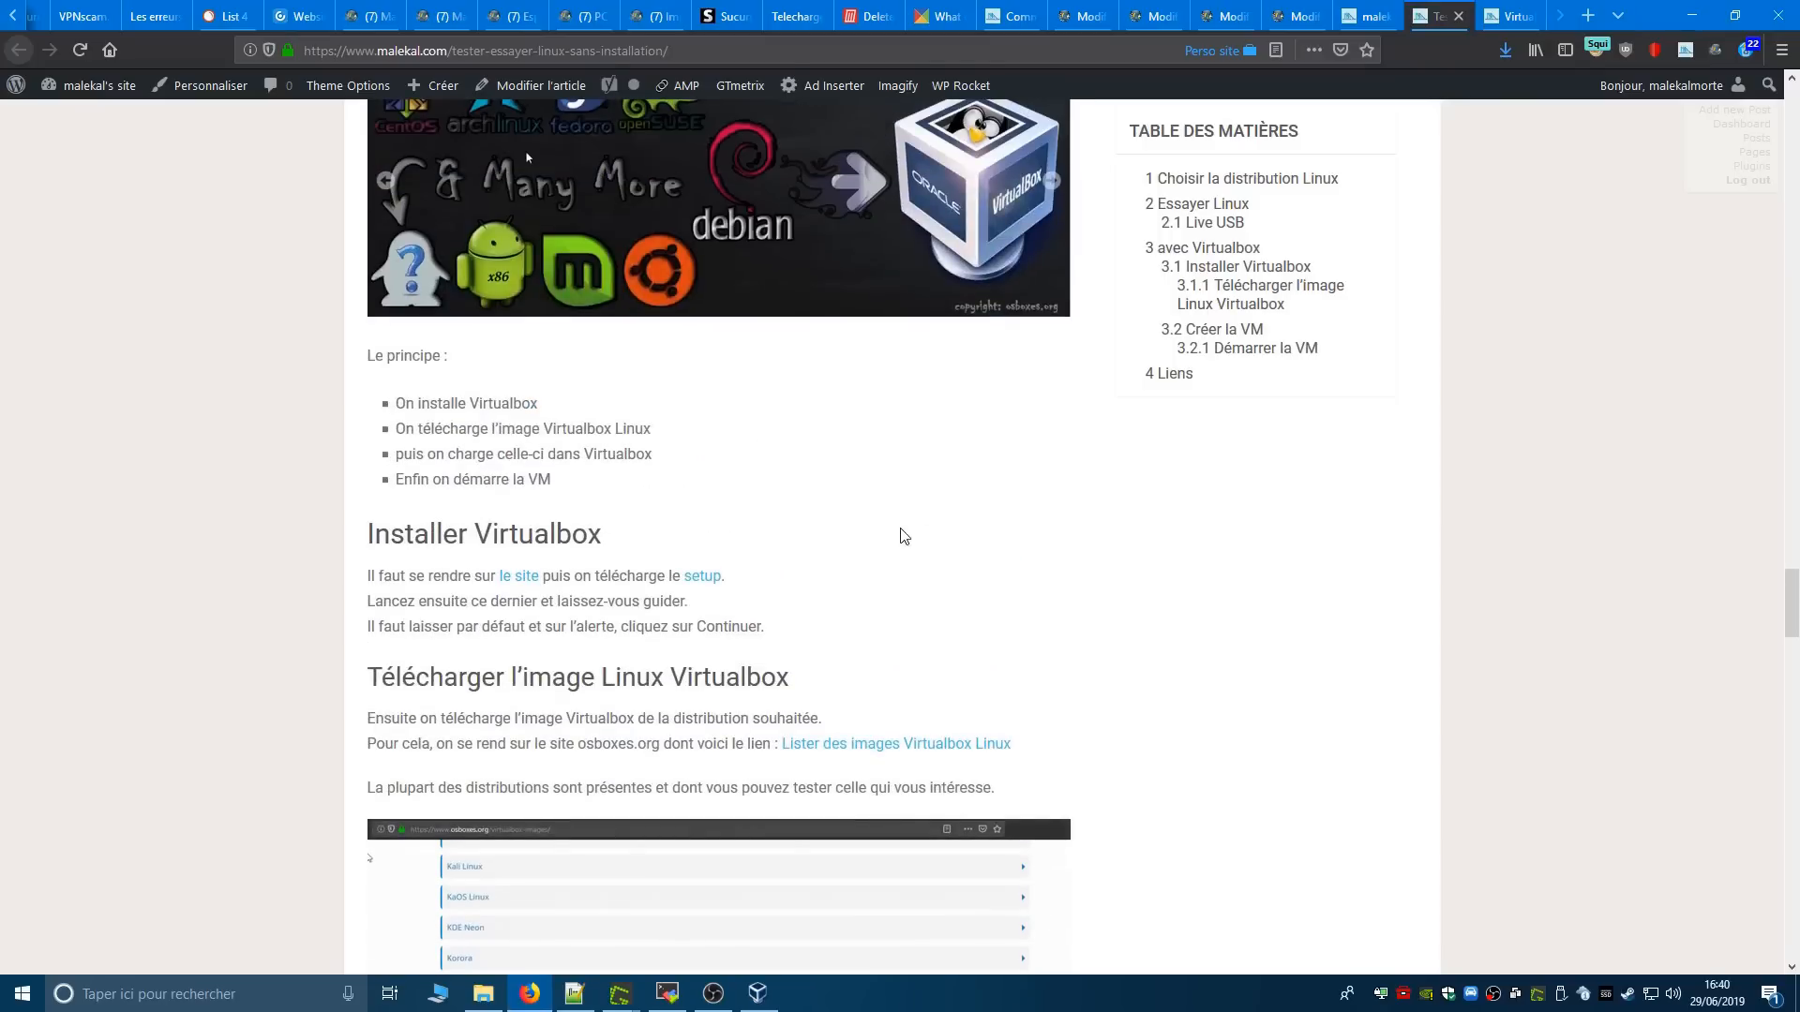
{"action": "scroll", "coordinate": [917, 708], "scroll_direction": "down", "scroll_amount": 2}
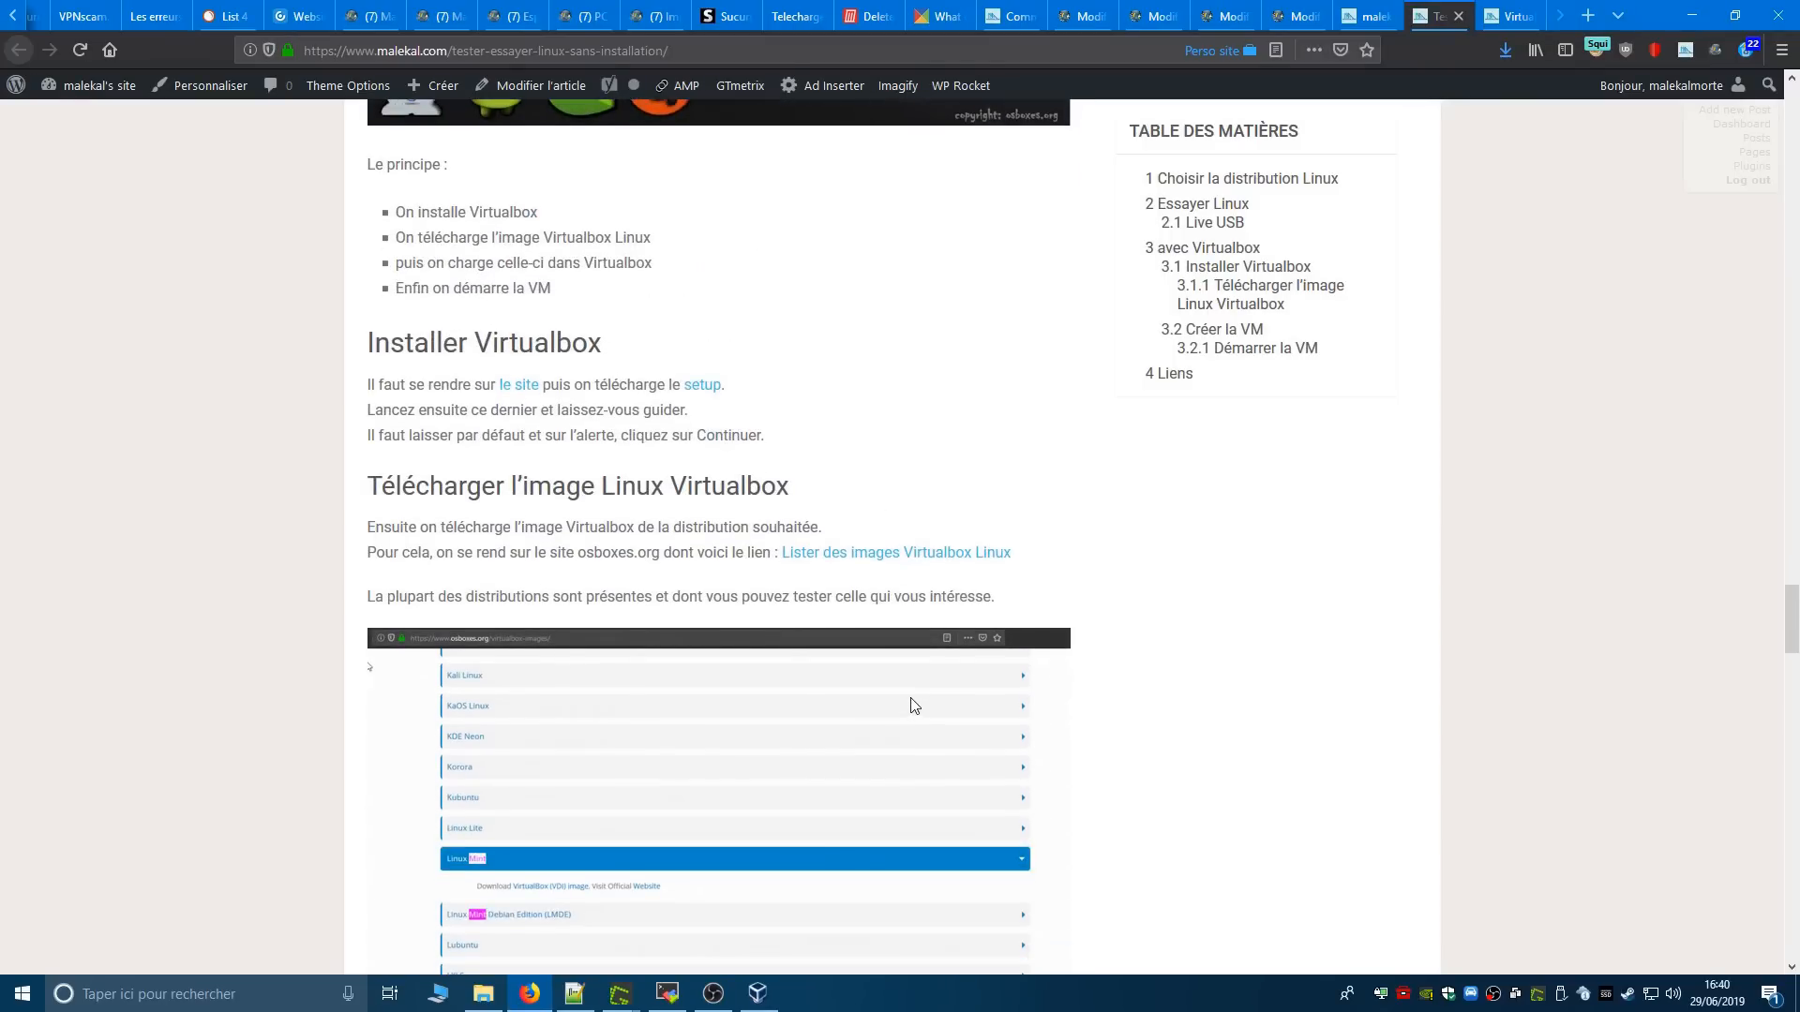
{"action": "scroll", "coordinate": [914, 706], "scroll_direction": "down", "scroll_amount": 5}
{"action": "scroll", "coordinate": [843, 675], "scroll_direction": "up", "scroll_amount": 3}
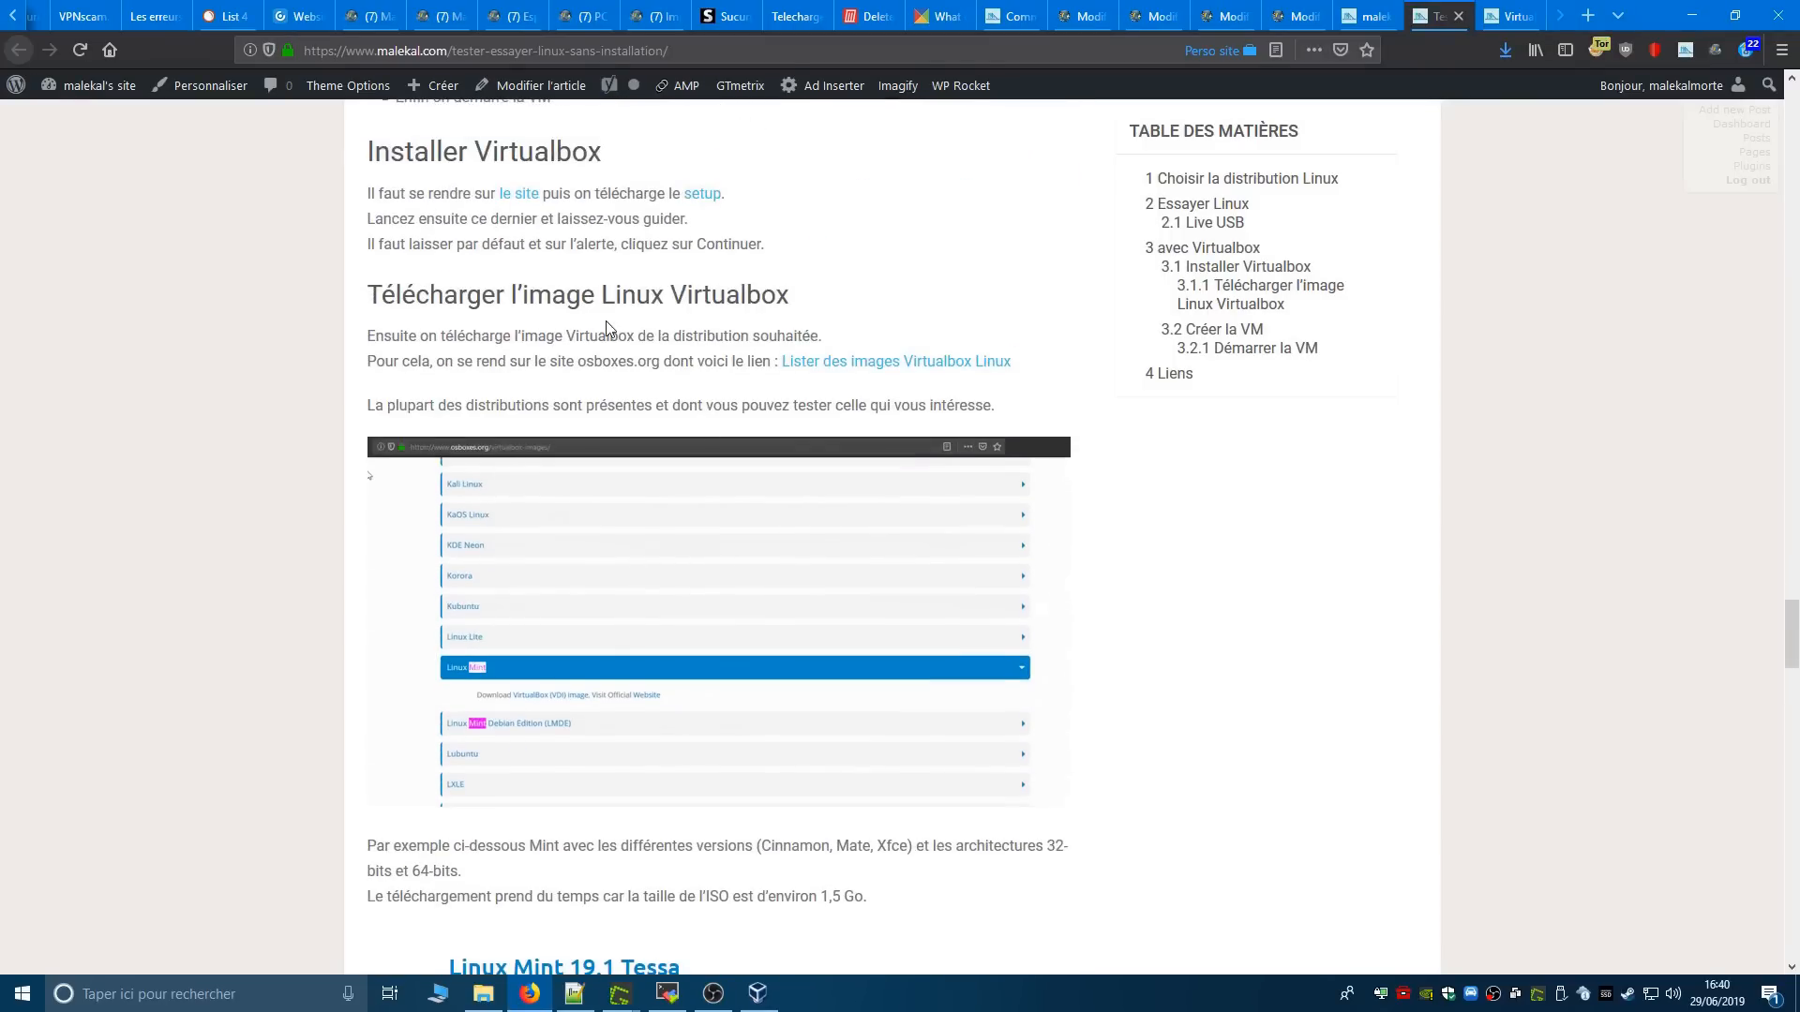
- Open the article's linked list of VirtualBox Linux images on osboxes.org in its own tab
{"action": "middle_click", "coordinate": [1003, 368]}
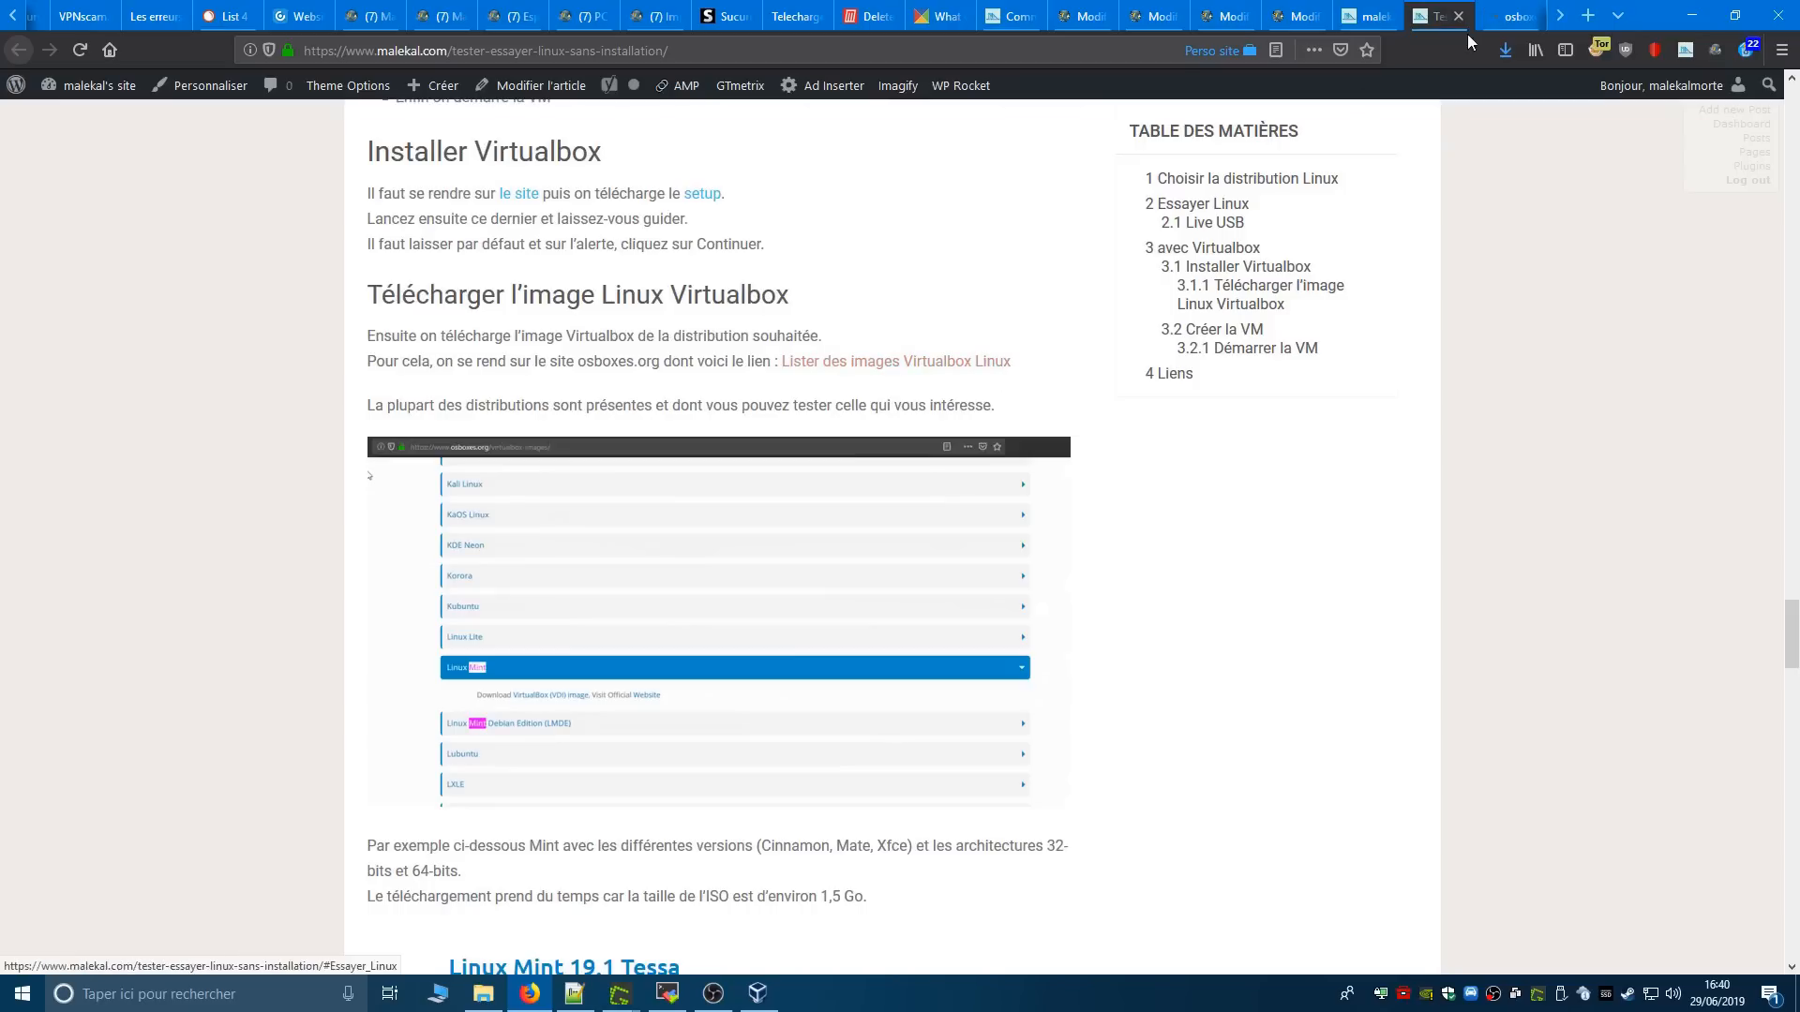
{"action": "left_click", "coordinate": [1520, 16]}
{"action": "left_click", "coordinate": [1530, 16]}
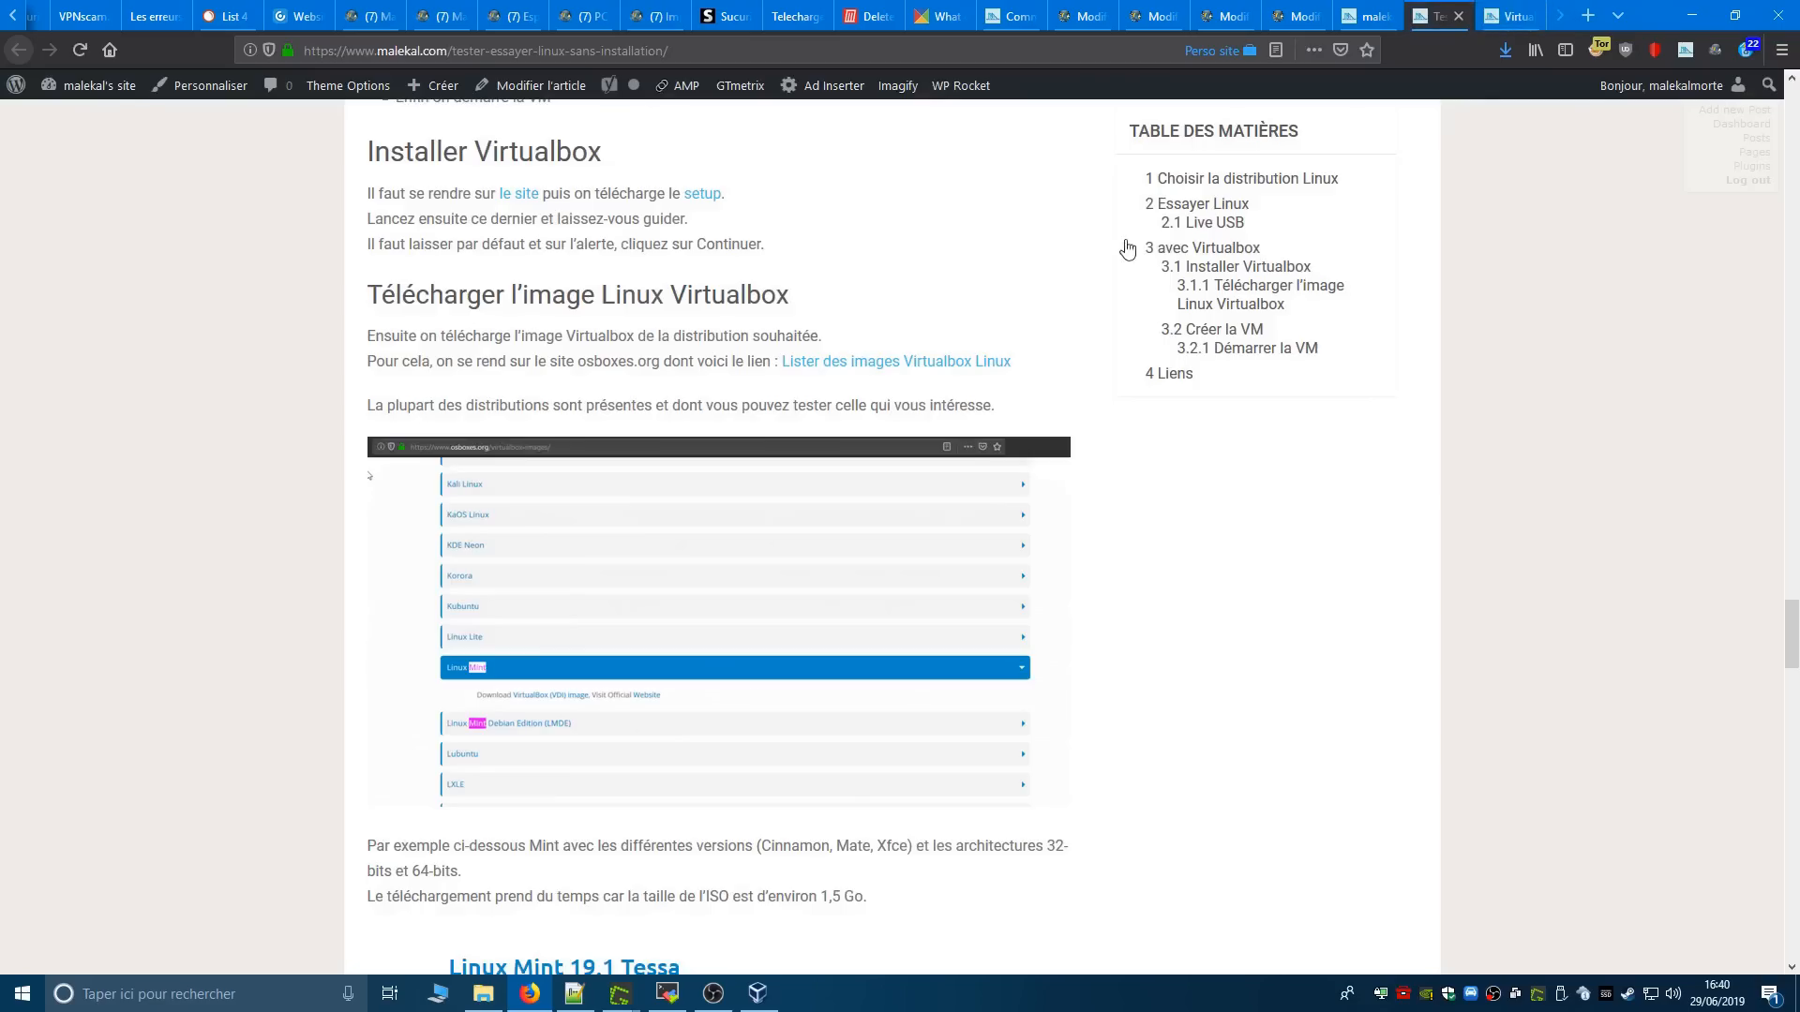
{"action": "left_click", "coordinate": [940, 363]}
{"action": "left_click_drag", "start_coordinate": [1542, 16], "coordinate": [1510, 11]}
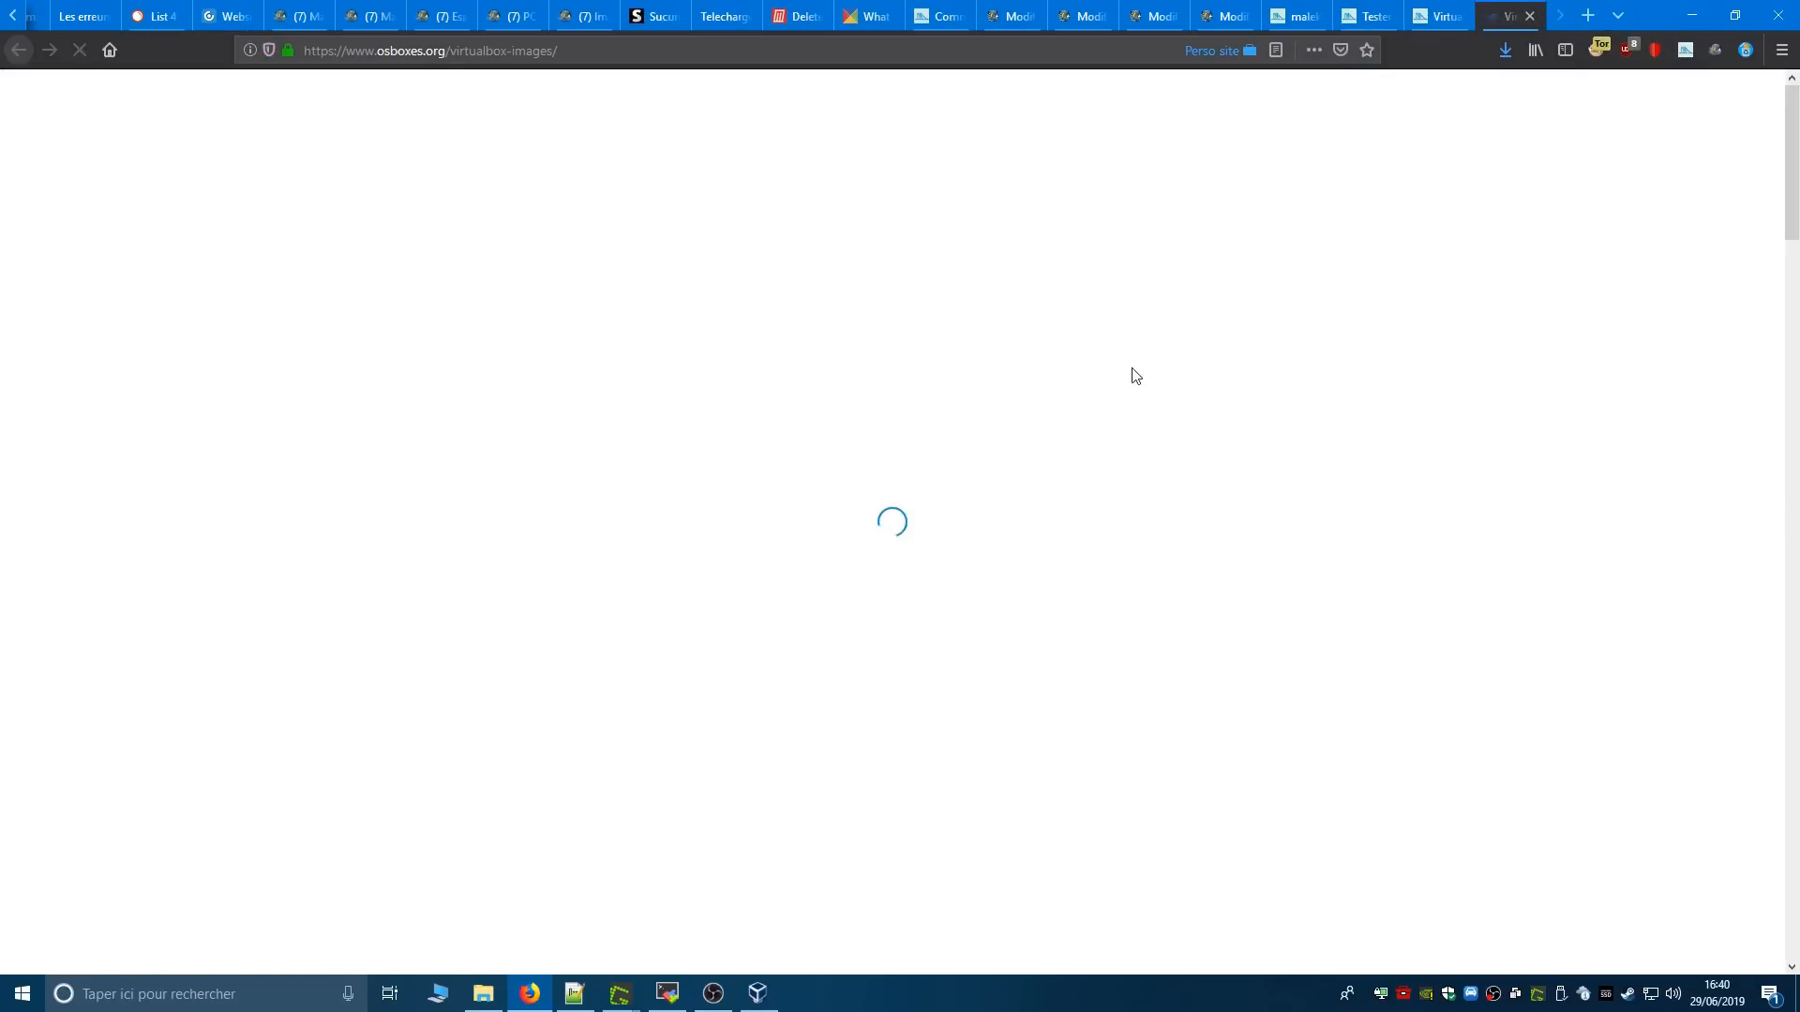
- Look through the Linux distributions offered as VDI images for VirtualBox on osboxes.org
{"action": "scroll", "coordinate": [1134, 450], "scroll_direction": "down", "scroll_amount": 6}
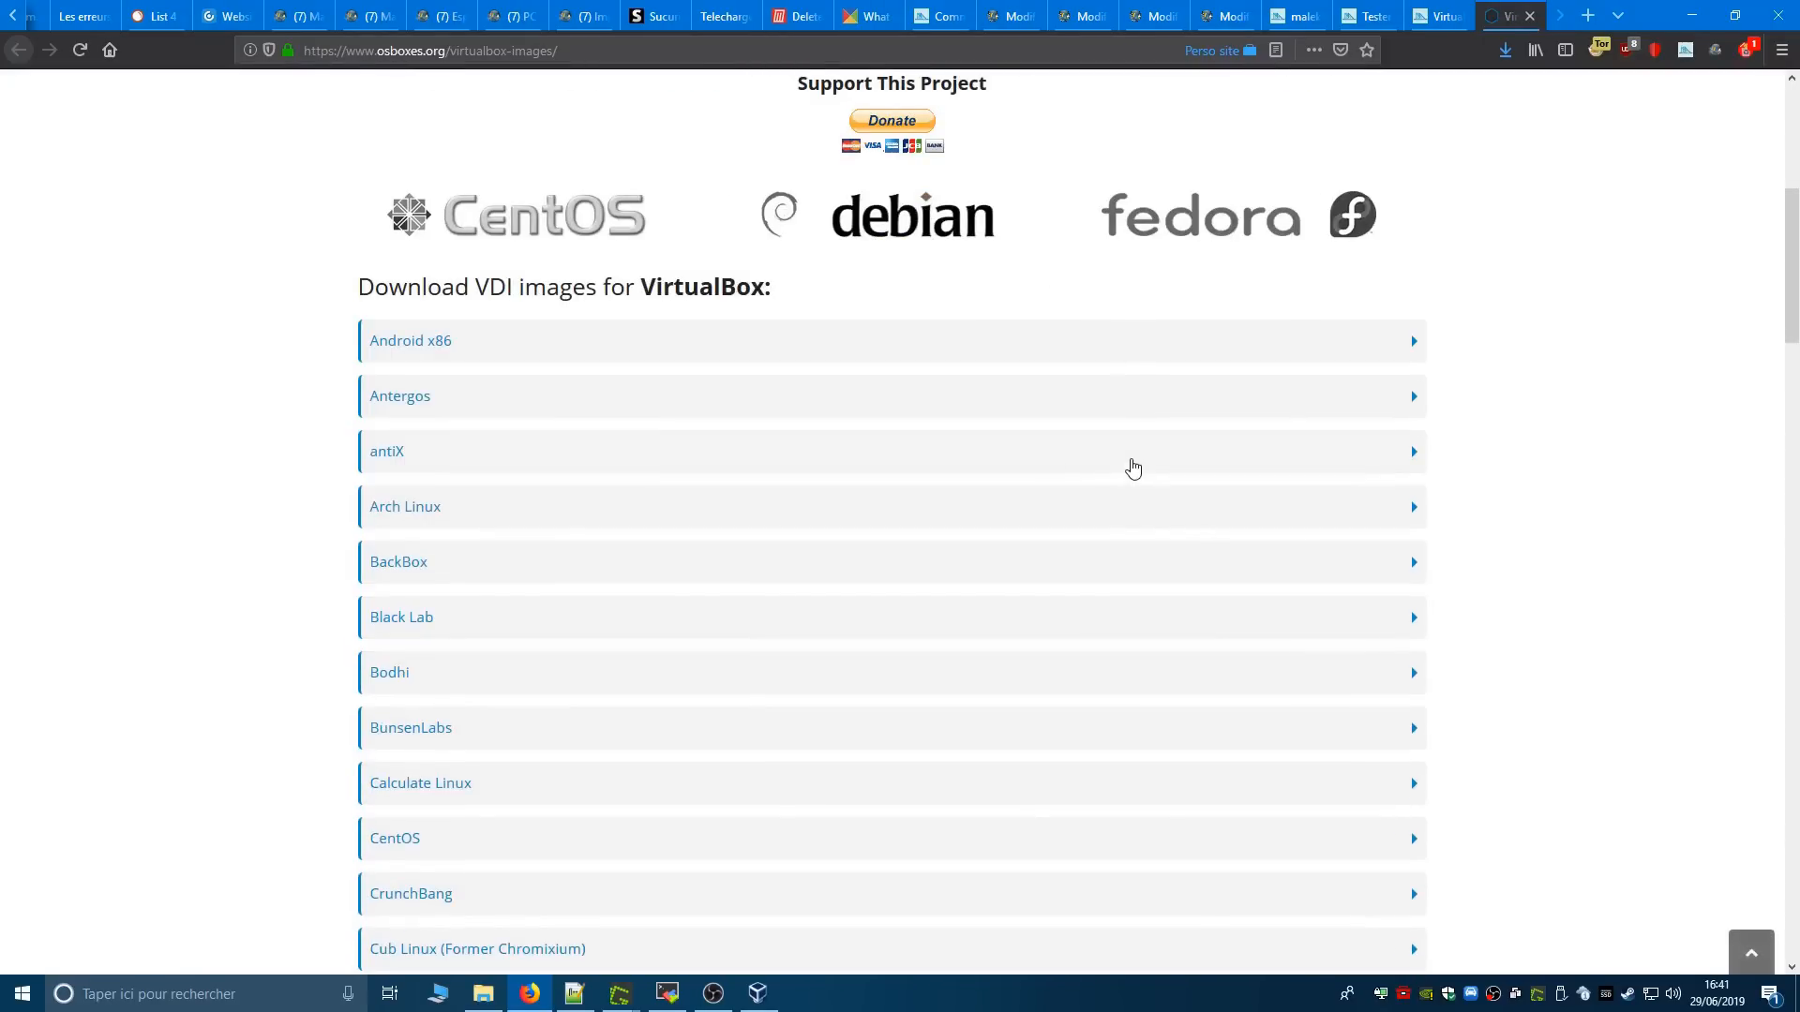
{"action": "scroll", "coordinate": [501, 365], "scroll_direction": "down", "scroll_amount": 4}
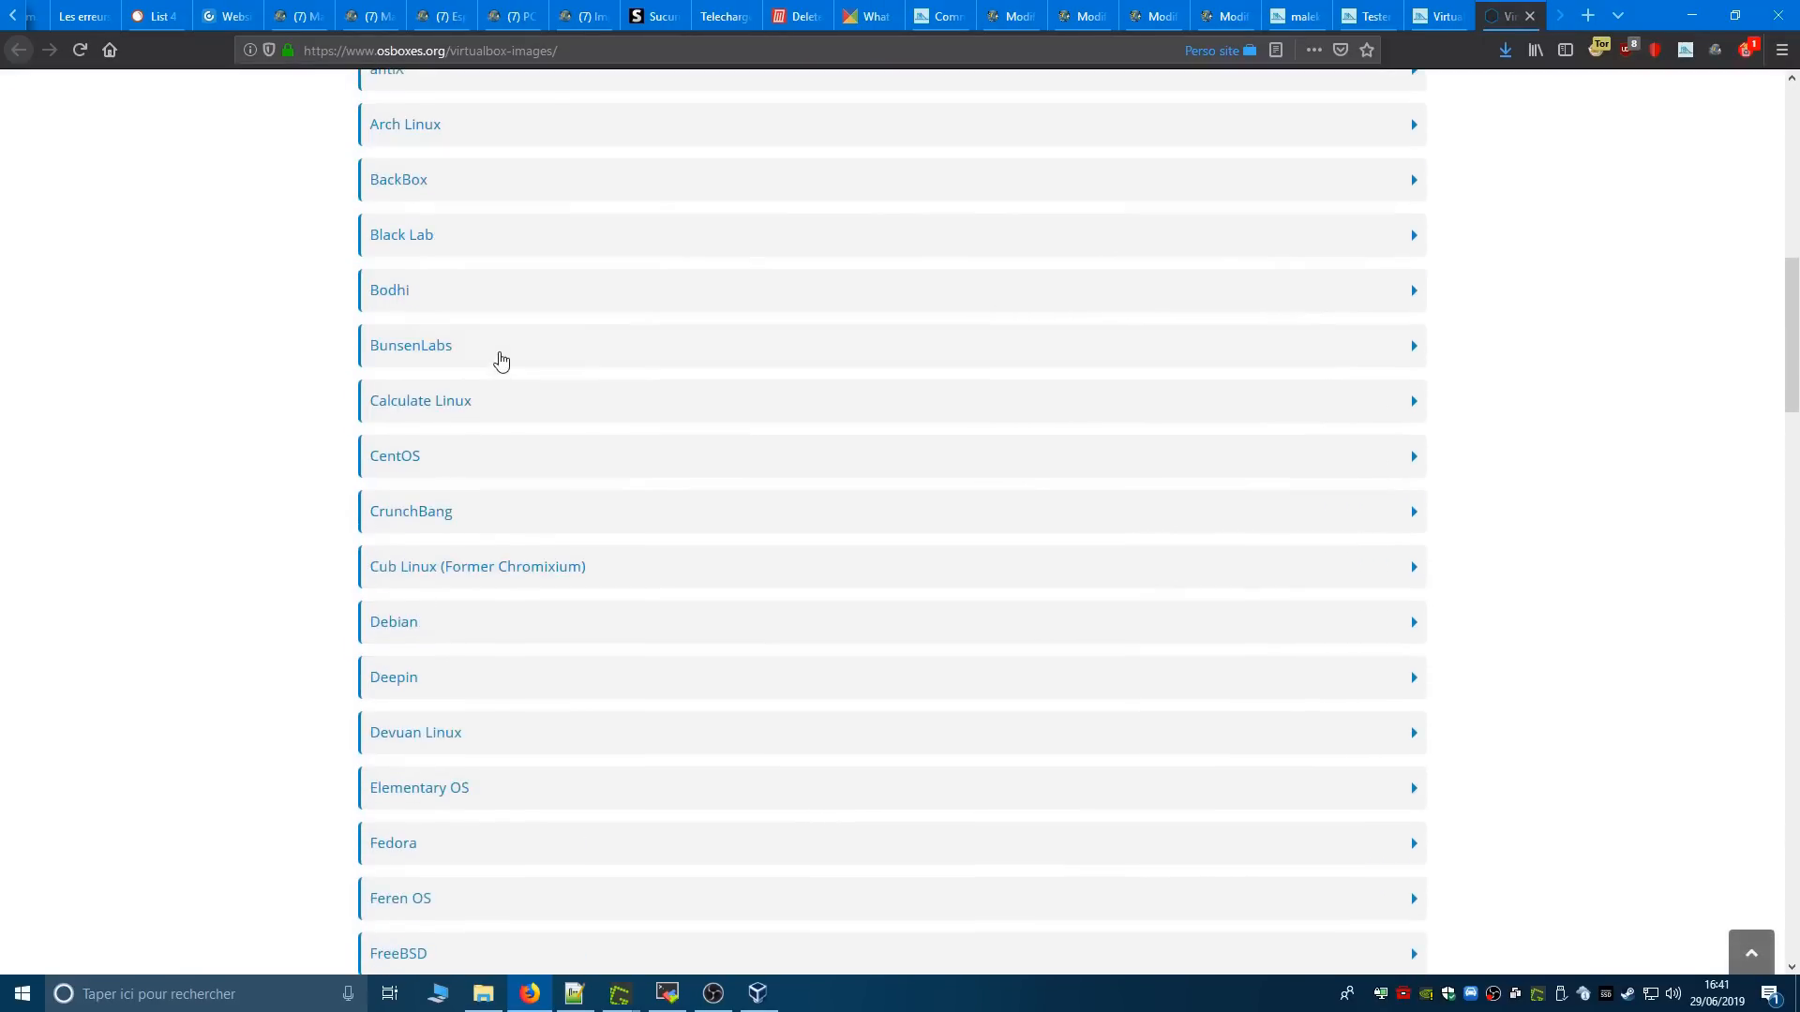
{"action": "scroll", "coordinate": [501, 351], "scroll_direction": "down", "scroll_amount": 3}
{"action": "scroll", "coordinate": [501, 352], "scroll_direction": "up", "scroll_amount": 10}
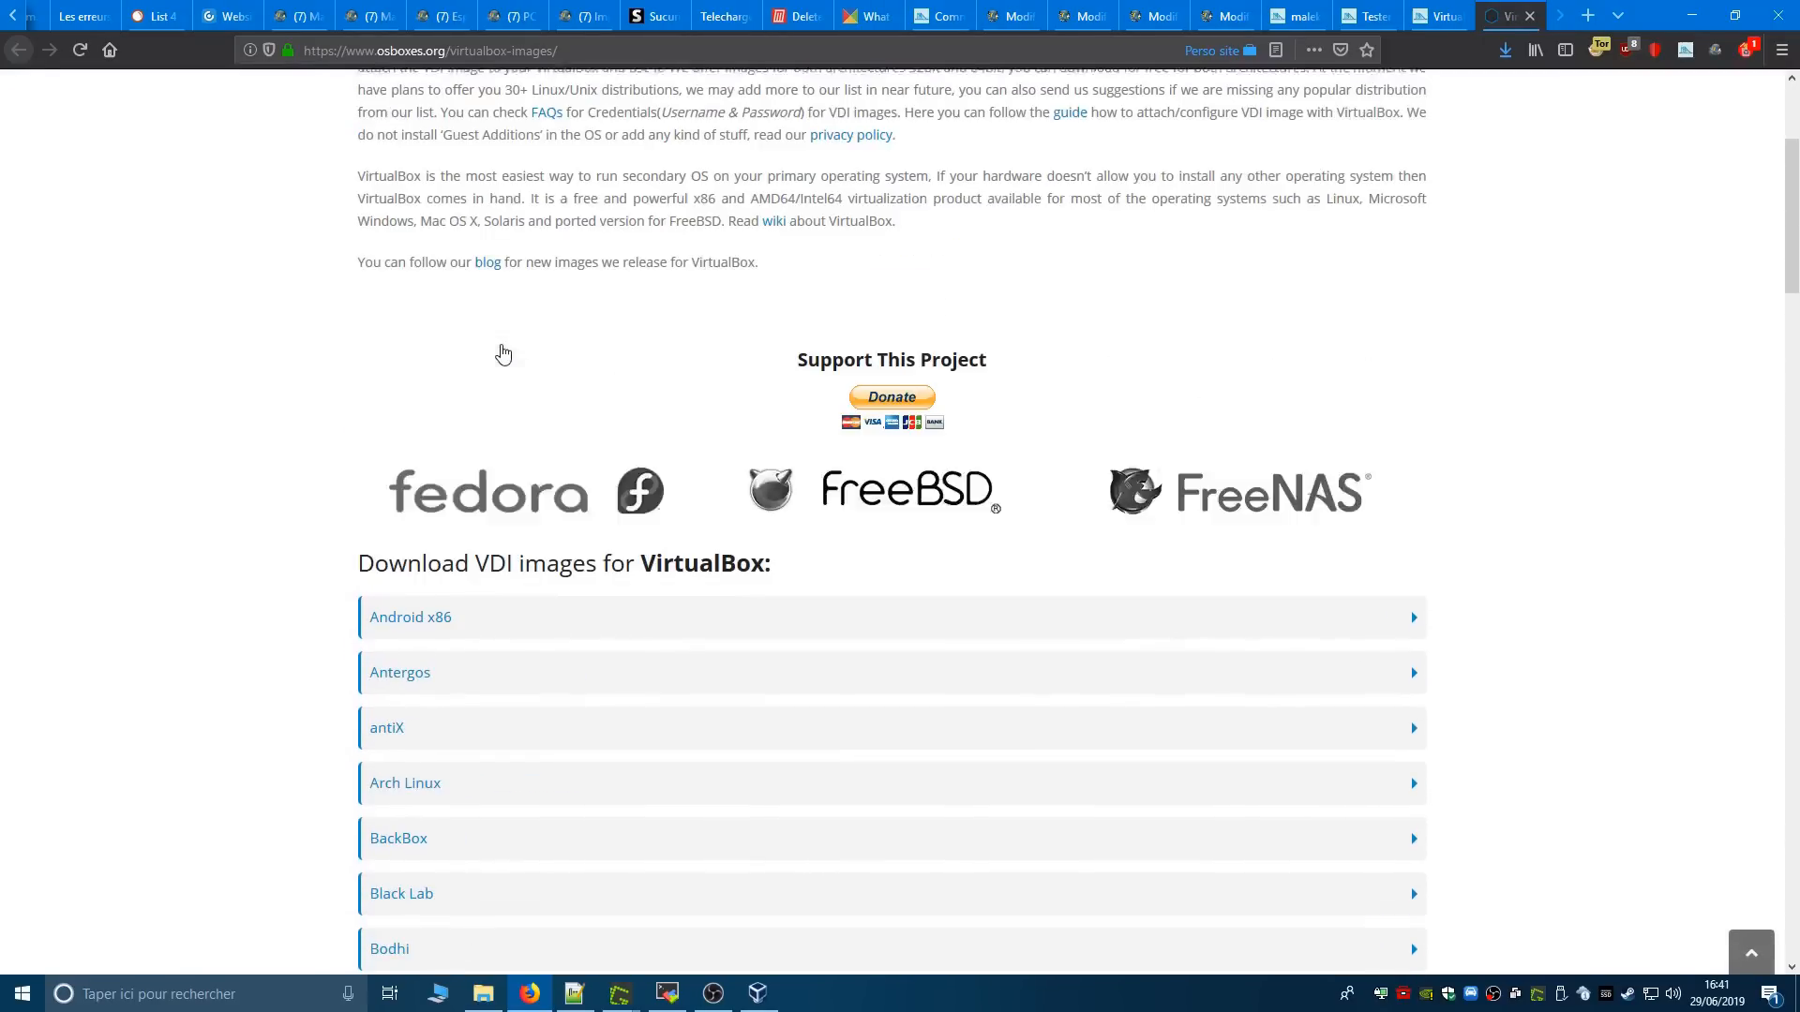
{"action": "scroll", "coordinate": [501, 352], "scroll_direction": "down", "scroll_amount": 6}
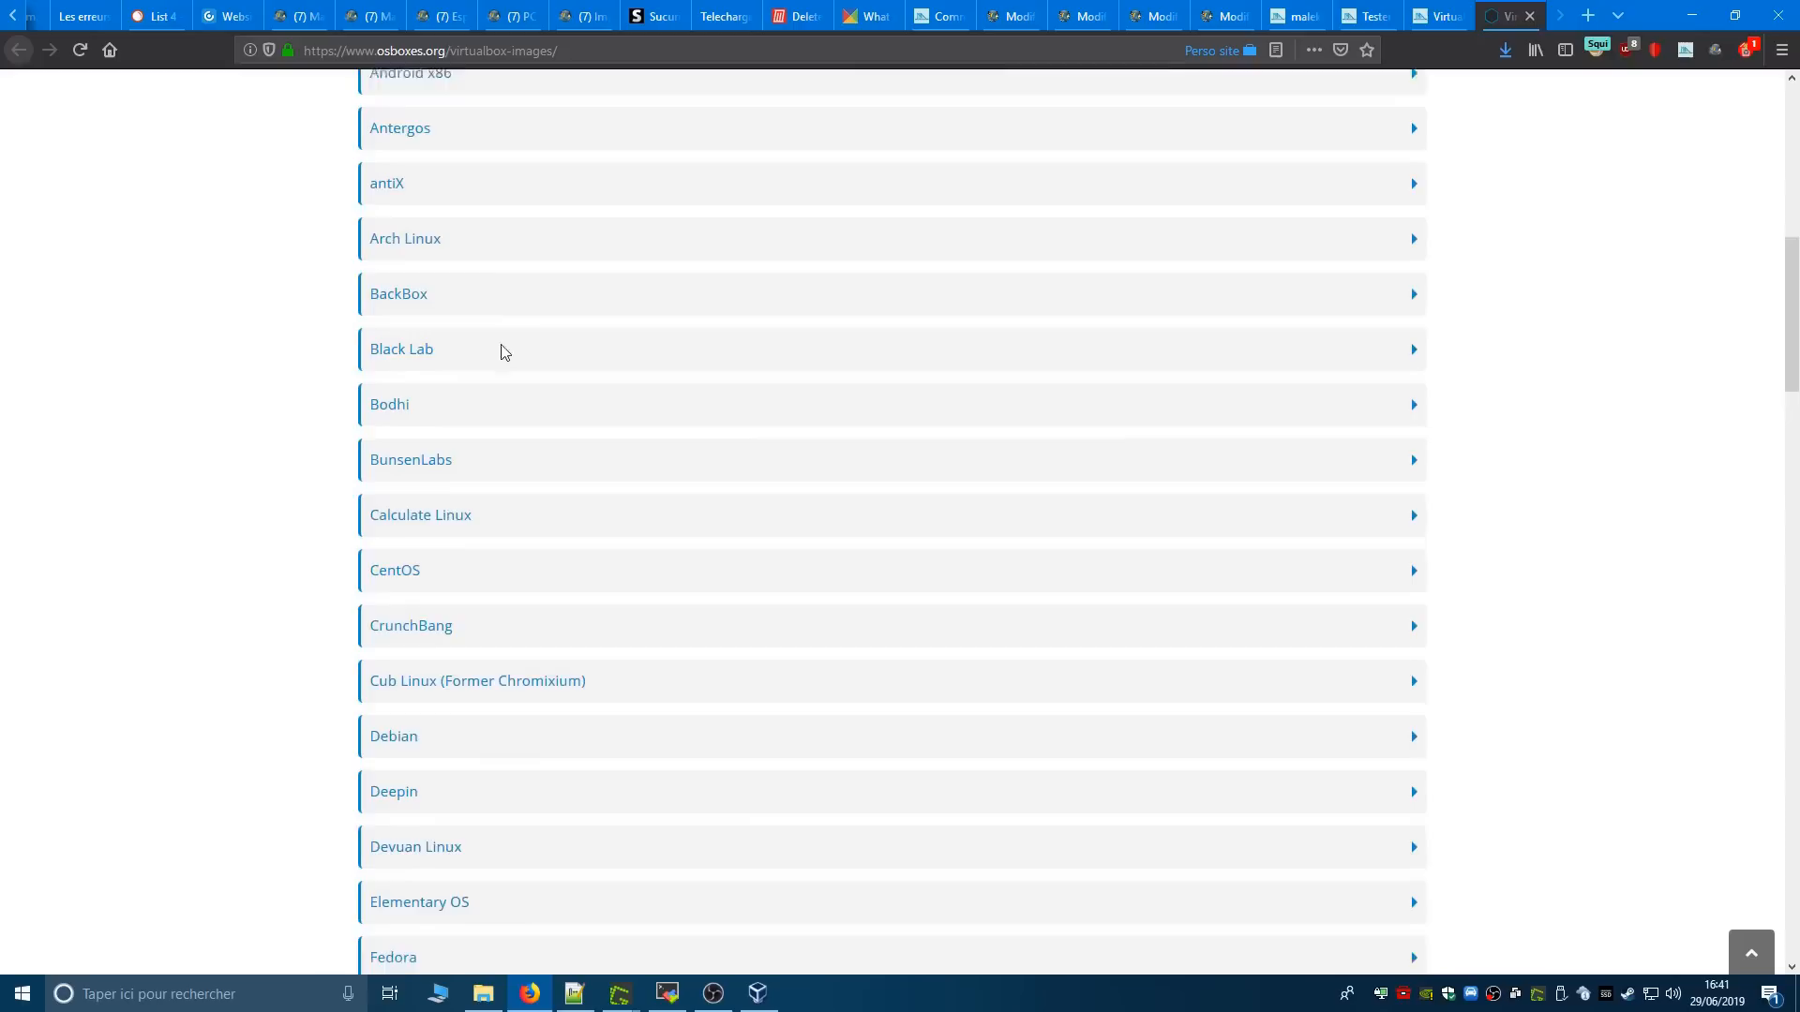
{"action": "scroll", "coordinate": [413, 727], "scroll_direction": "down", "scroll_amount": 3}
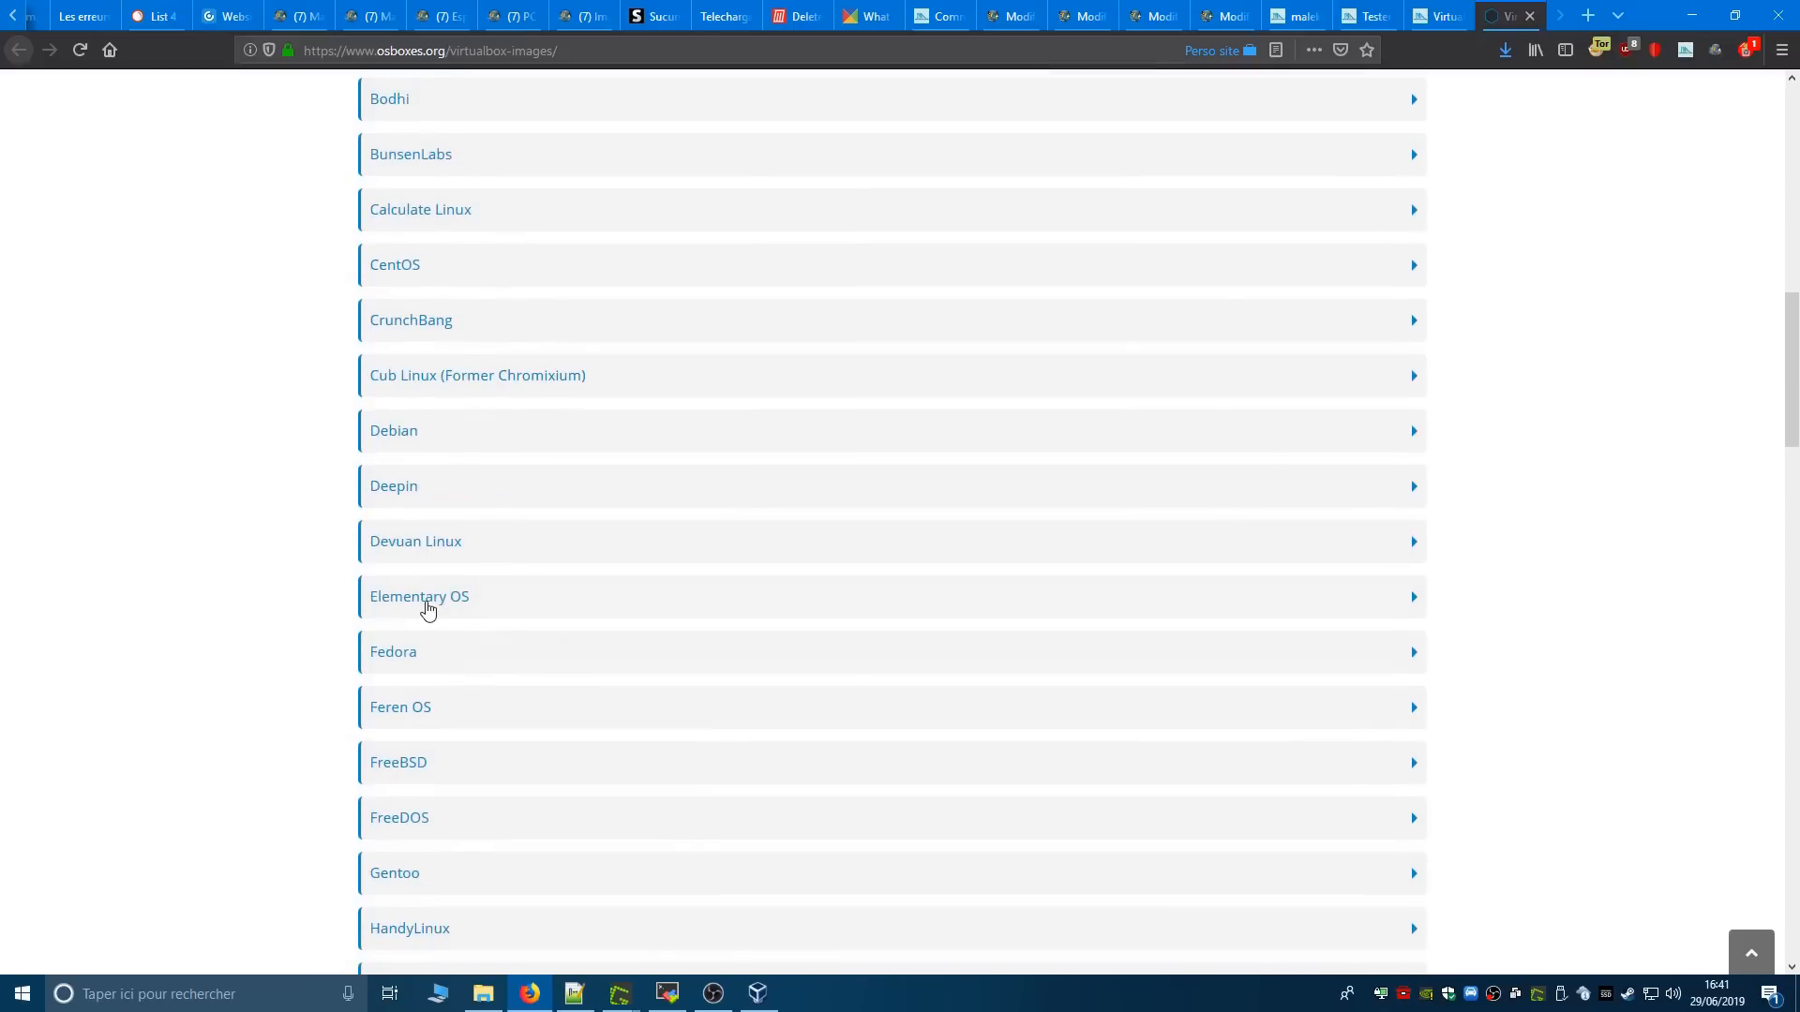
{"action": "scroll", "coordinate": [531, 651], "scroll_direction": "down", "scroll_amount": 7}
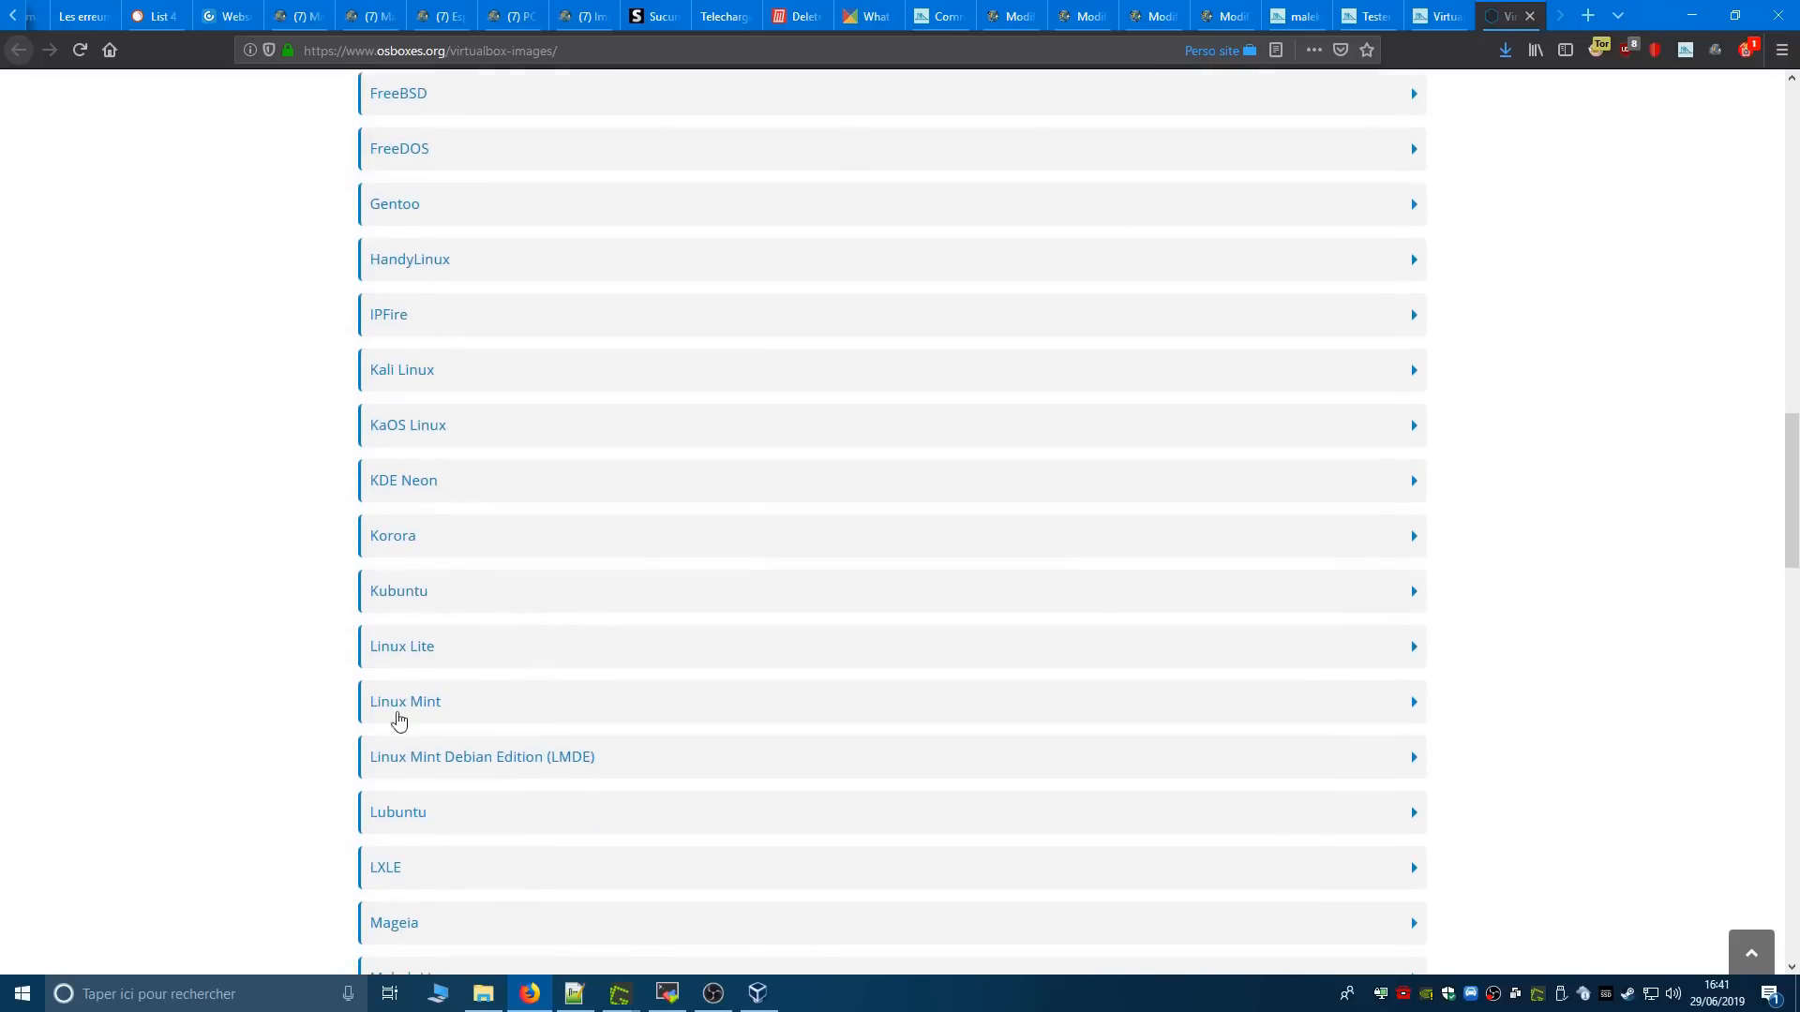
{"action": "scroll", "coordinate": [393, 698], "scroll_direction": "down", "scroll_amount": 4}
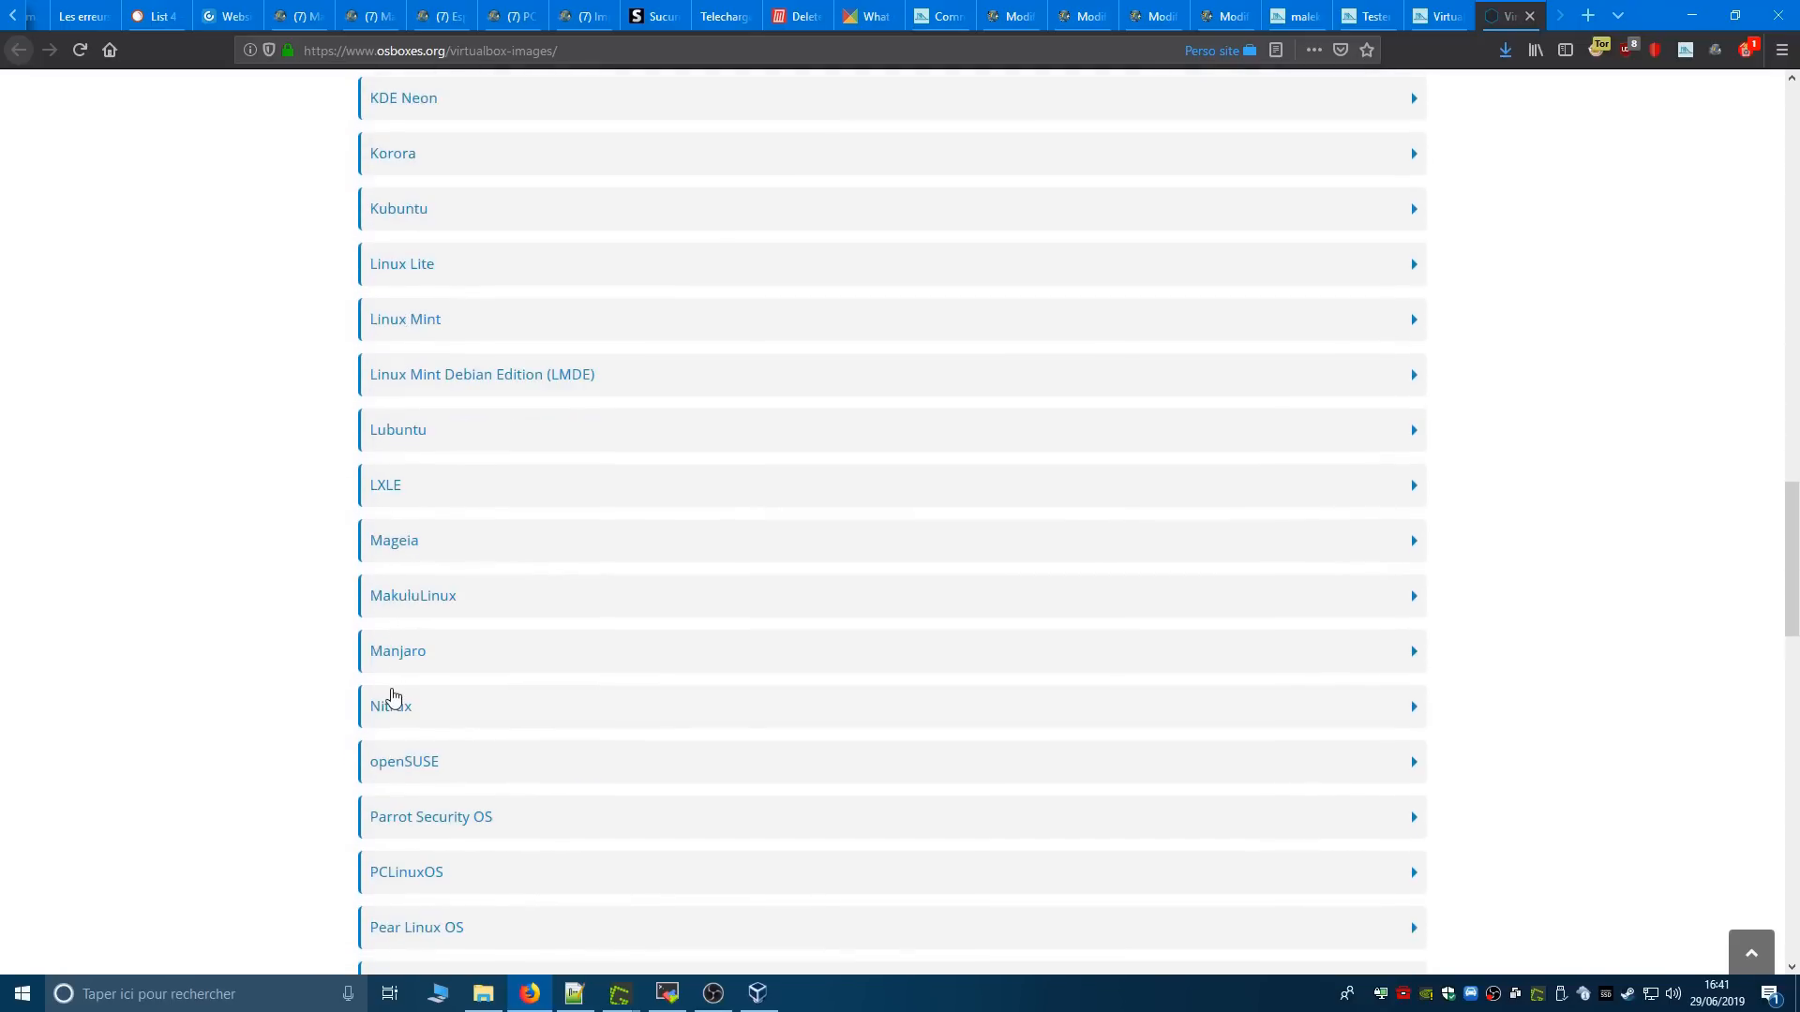
{"action": "scroll", "coordinate": [393, 698], "scroll_direction": "down", "scroll_amount": 5}
{"action": "scroll", "coordinate": [515, 800], "scroll_direction": "down", "scroll_amount": 5}
{"action": "scroll", "coordinate": [515, 800], "scroll_direction": "up", "scroll_amount": 2}
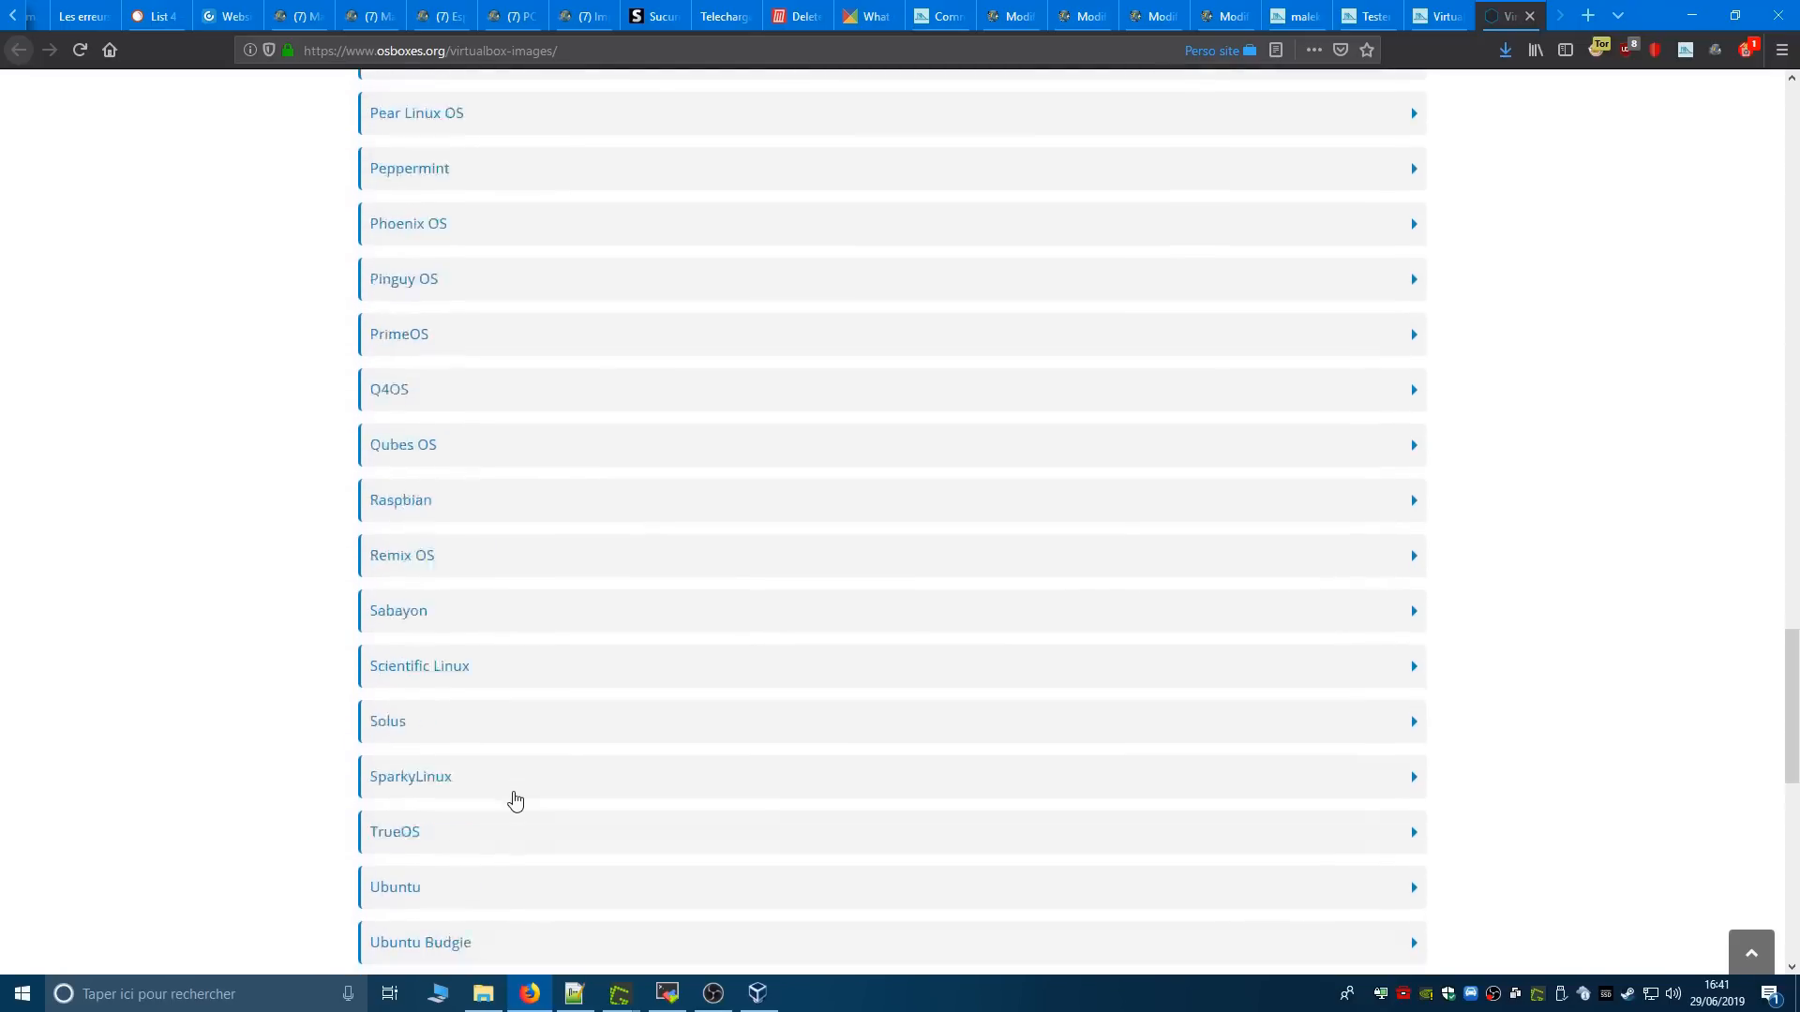
{"action": "scroll", "coordinate": [514, 800], "scroll_direction": "up", "scroll_amount": 5}
- Expand the MakuluLinux, LXLE and Manjaro entries to view their VirtualBox image download links
{"action": "left_click", "coordinate": [458, 322]}
{"action": "left_click", "coordinate": [511, 198]}
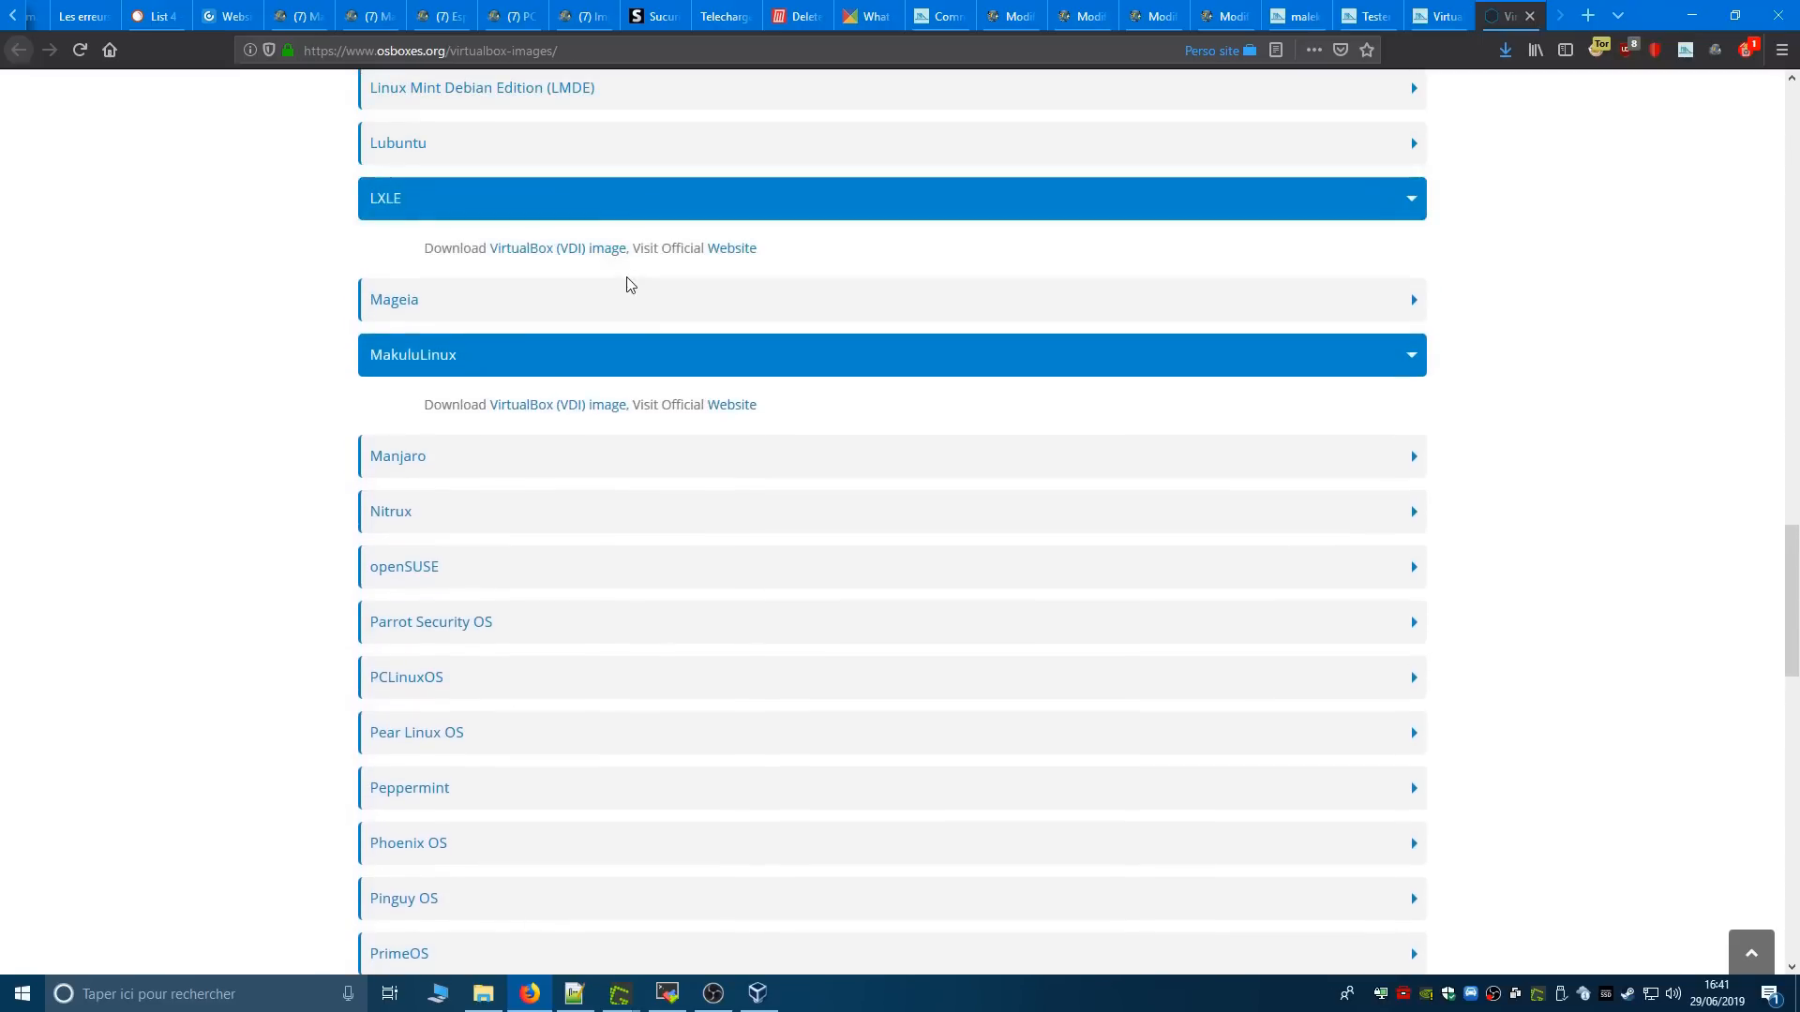
{"action": "left_click", "coordinate": [567, 464]}
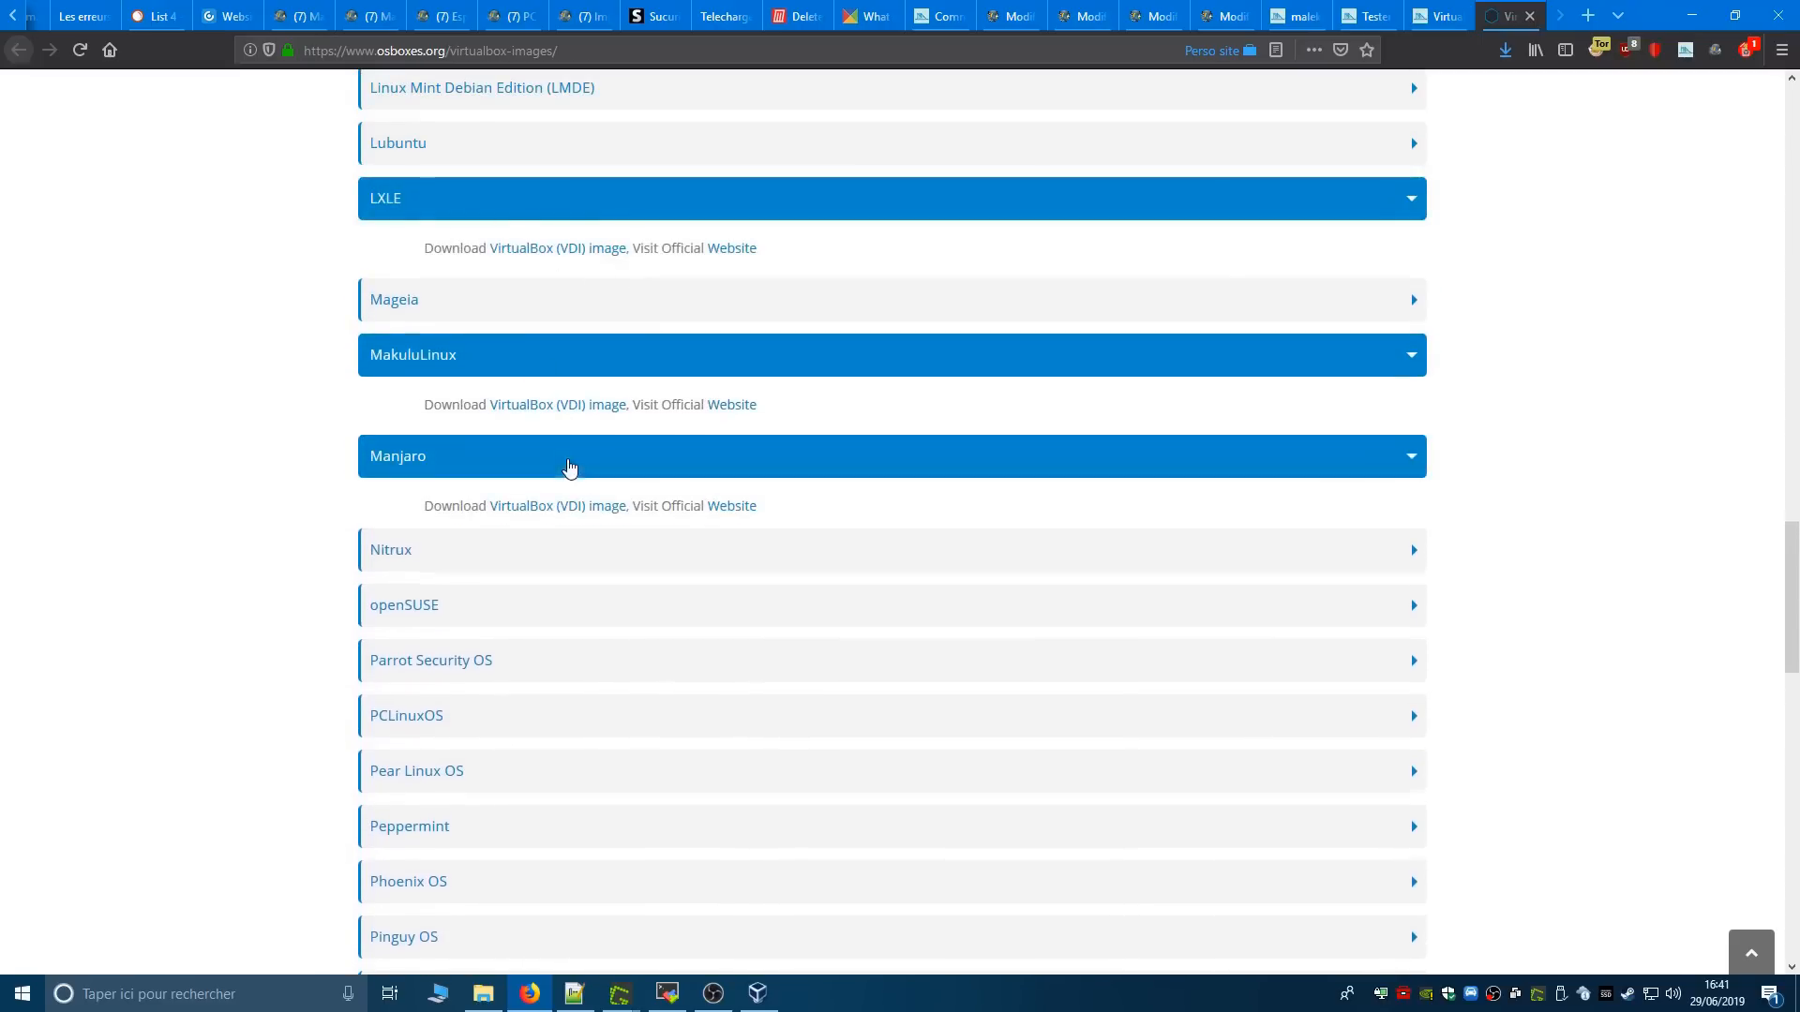
{"action": "scroll", "coordinate": [487, 671], "scroll_direction": "up", "scroll_amount": 7}
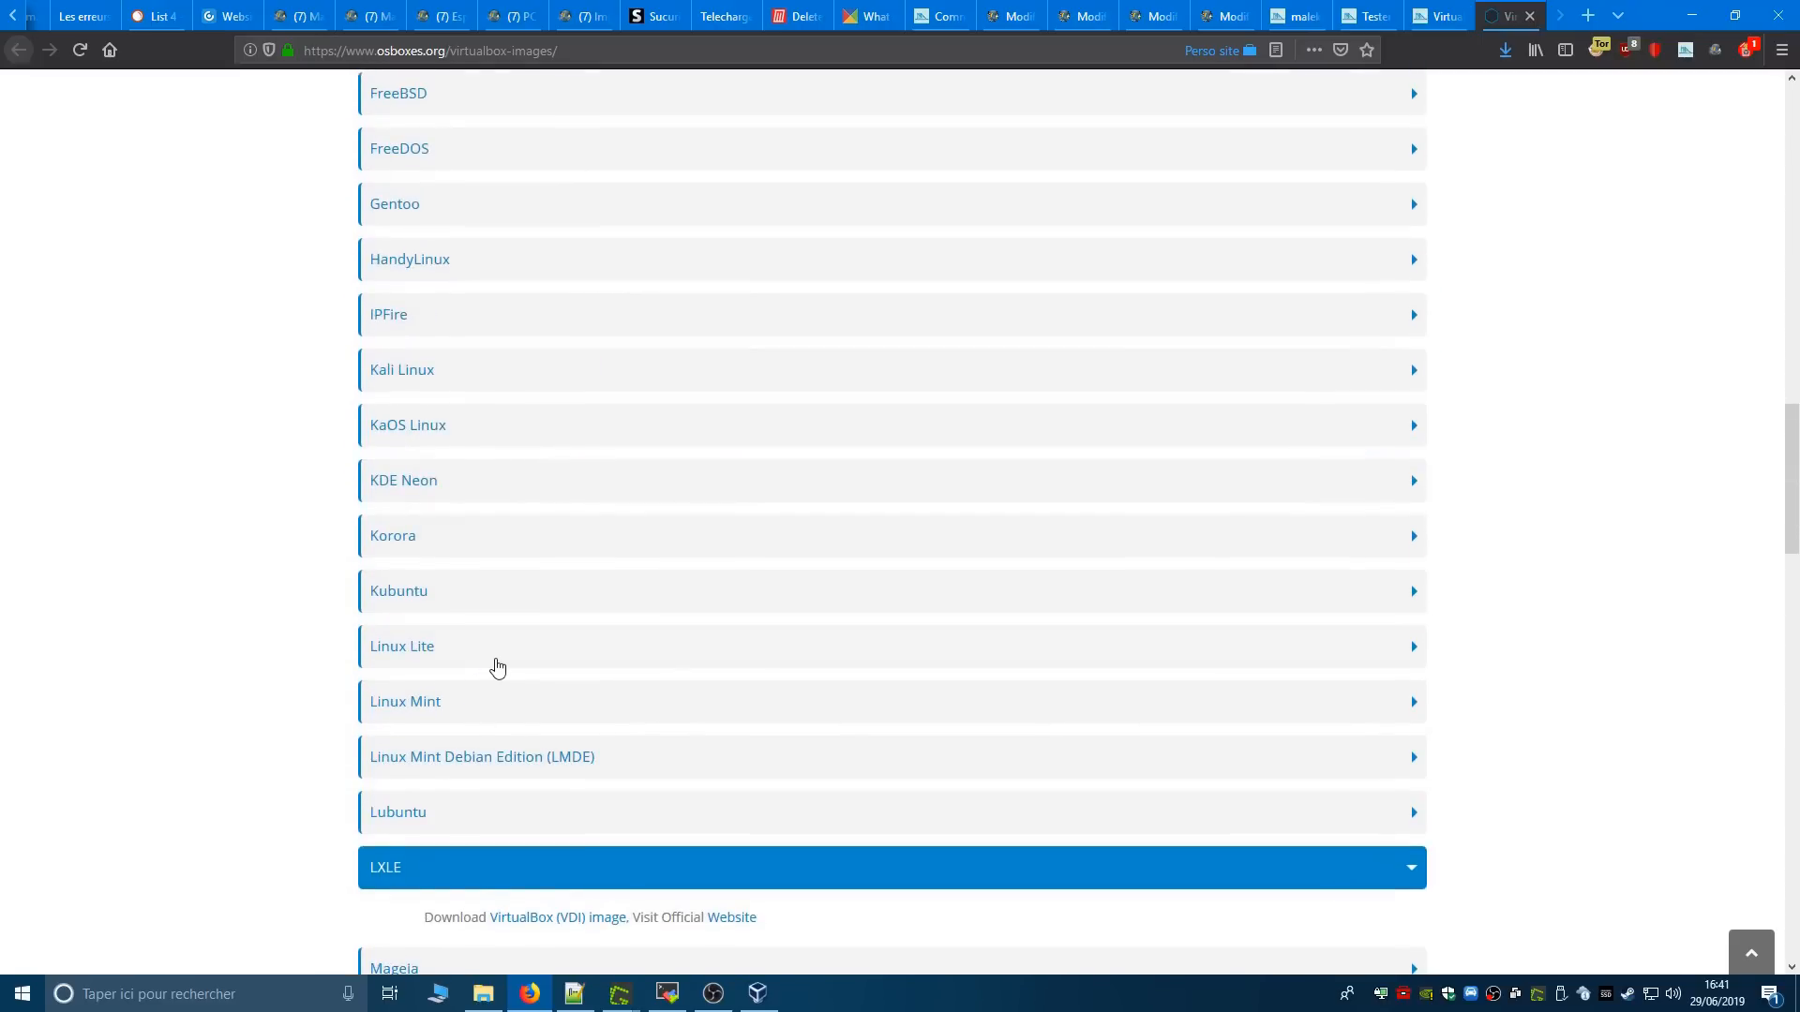
- Switch to File Explorer and open the 64bit folder inside ISO on the F: drive
{"action": "left_click", "coordinate": [483, 993]}
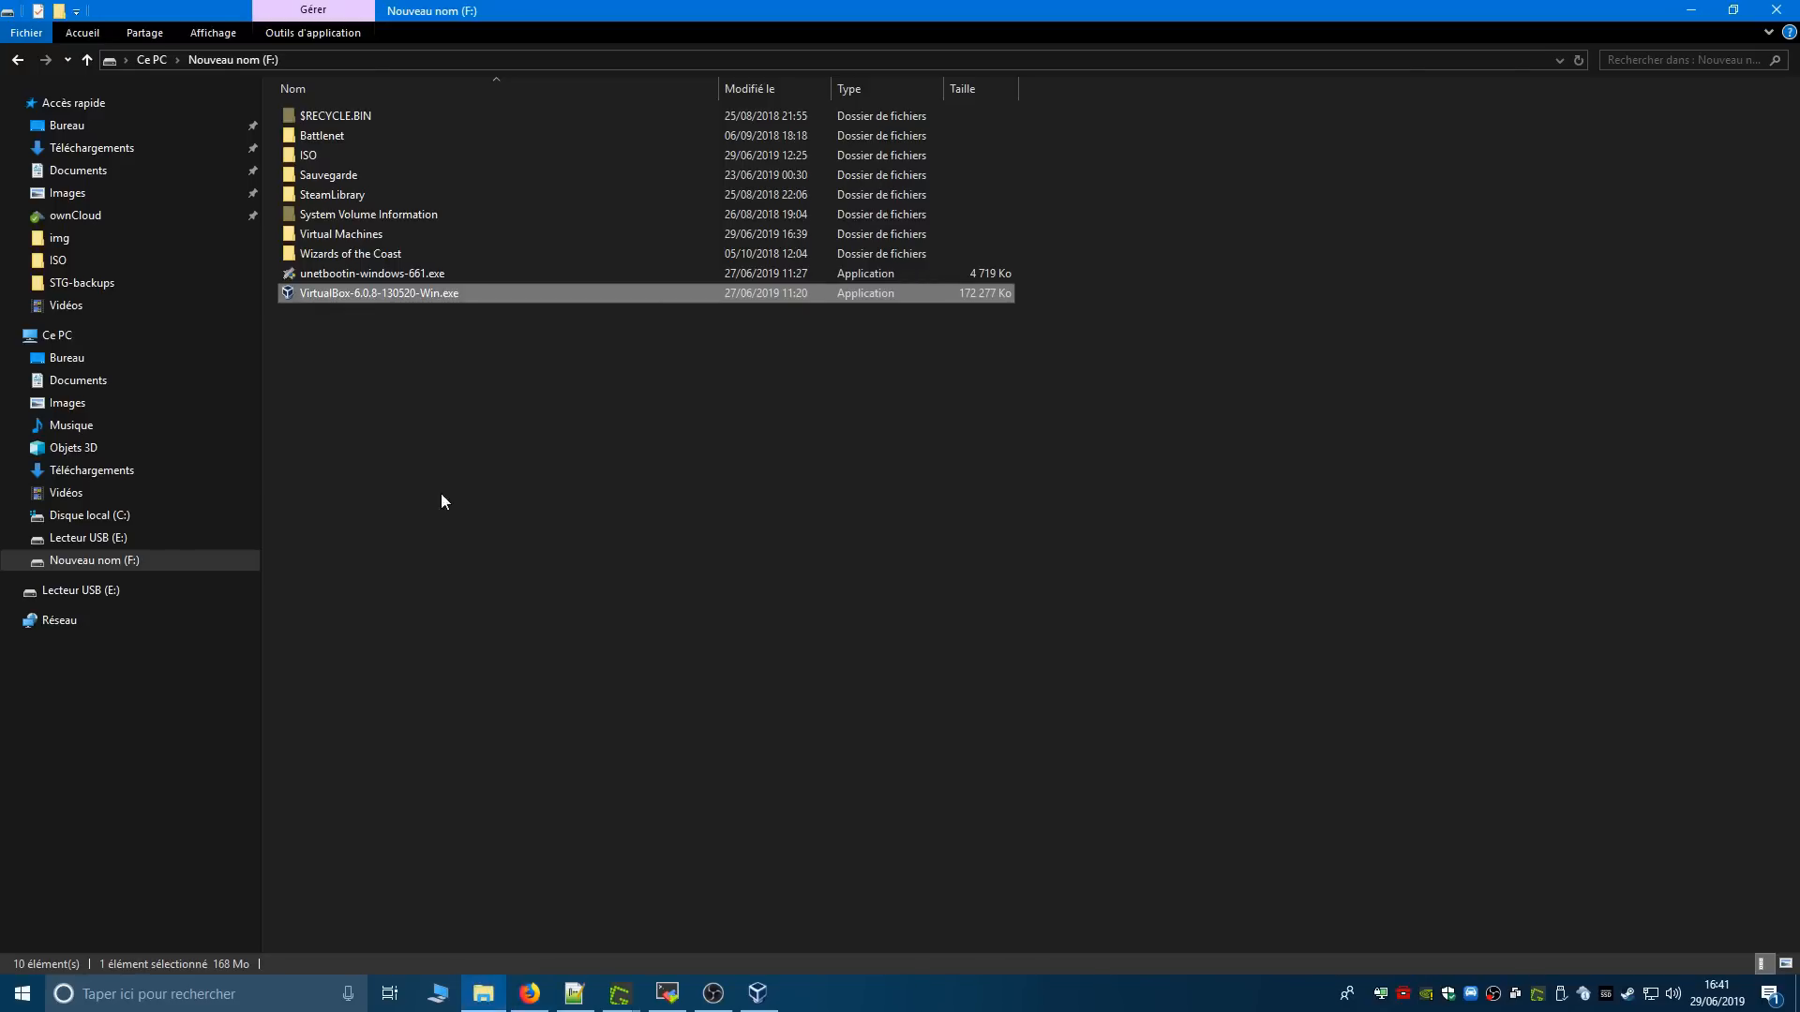
{"action": "key", "text": "v"}
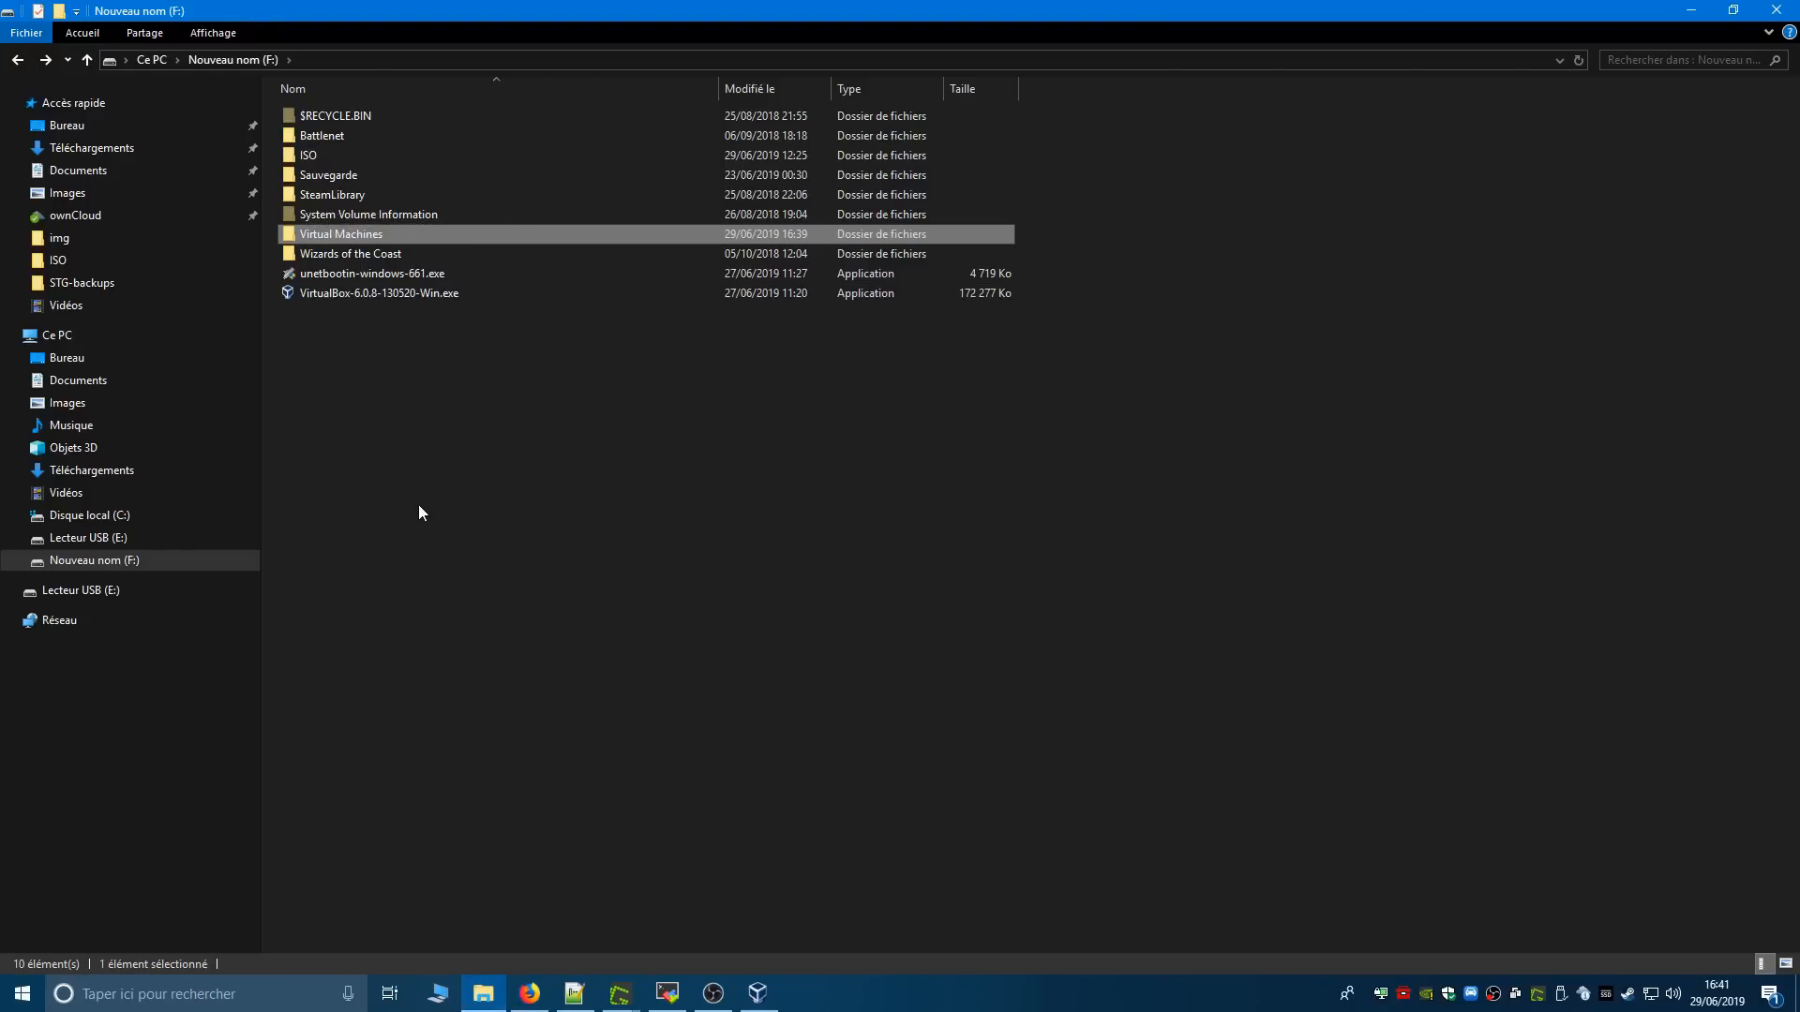
{"action": "double_click", "coordinate": [322, 156]}
{"action": "double_click", "coordinate": [381, 115]}
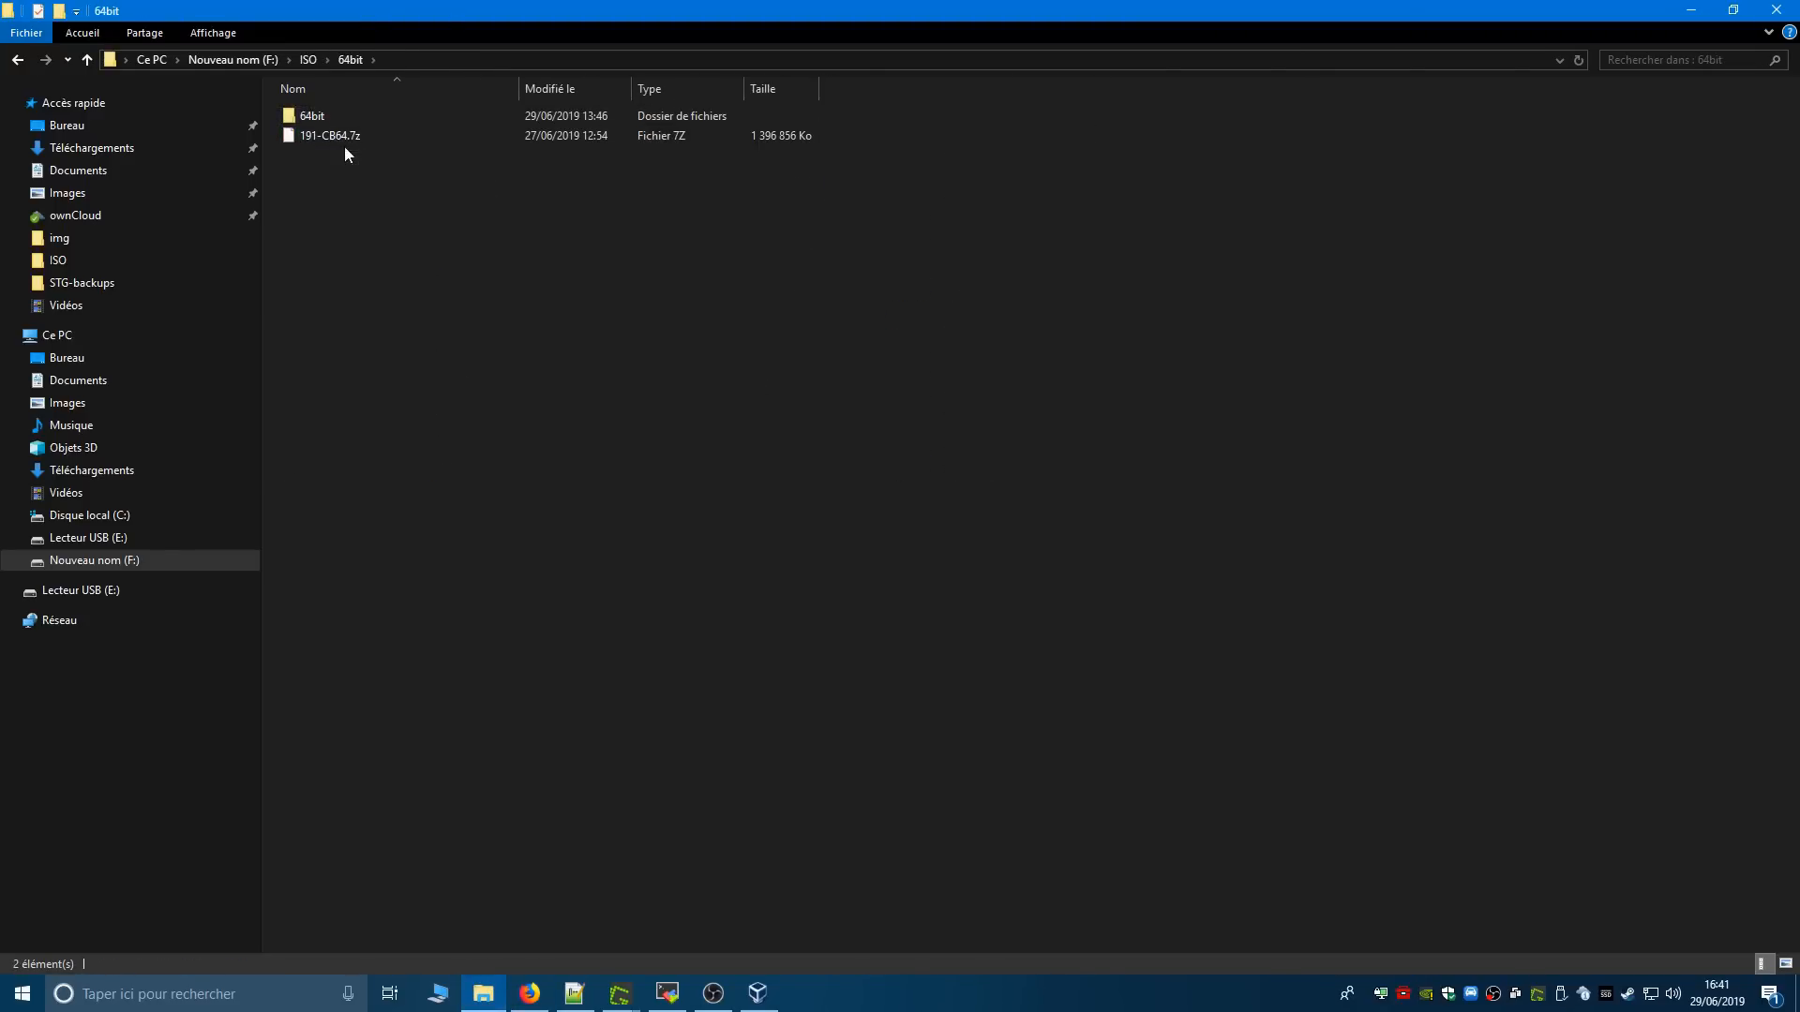
- Check the 64bit subfolder and extract the archive 191-CB64.7z in place with 7-Zip
{"action": "right_click", "coordinate": [350, 141]}
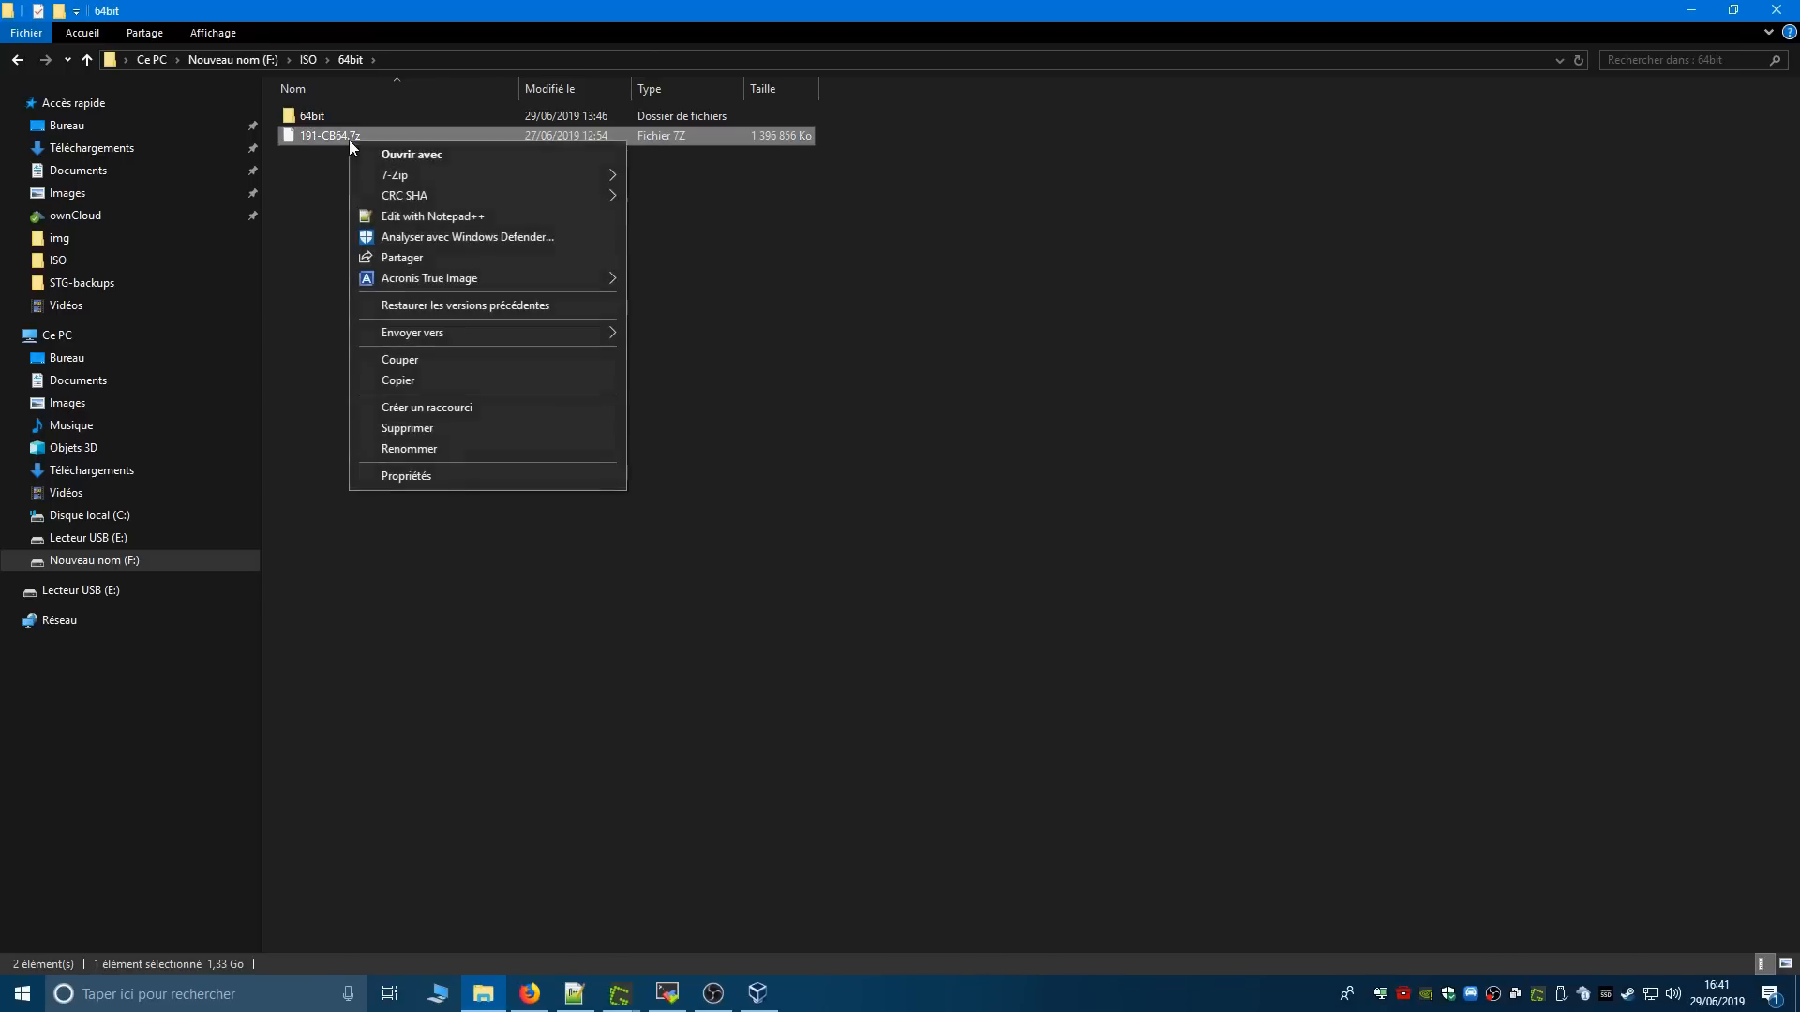
{"action": "mouse_move", "coordinate": [451, 179]}
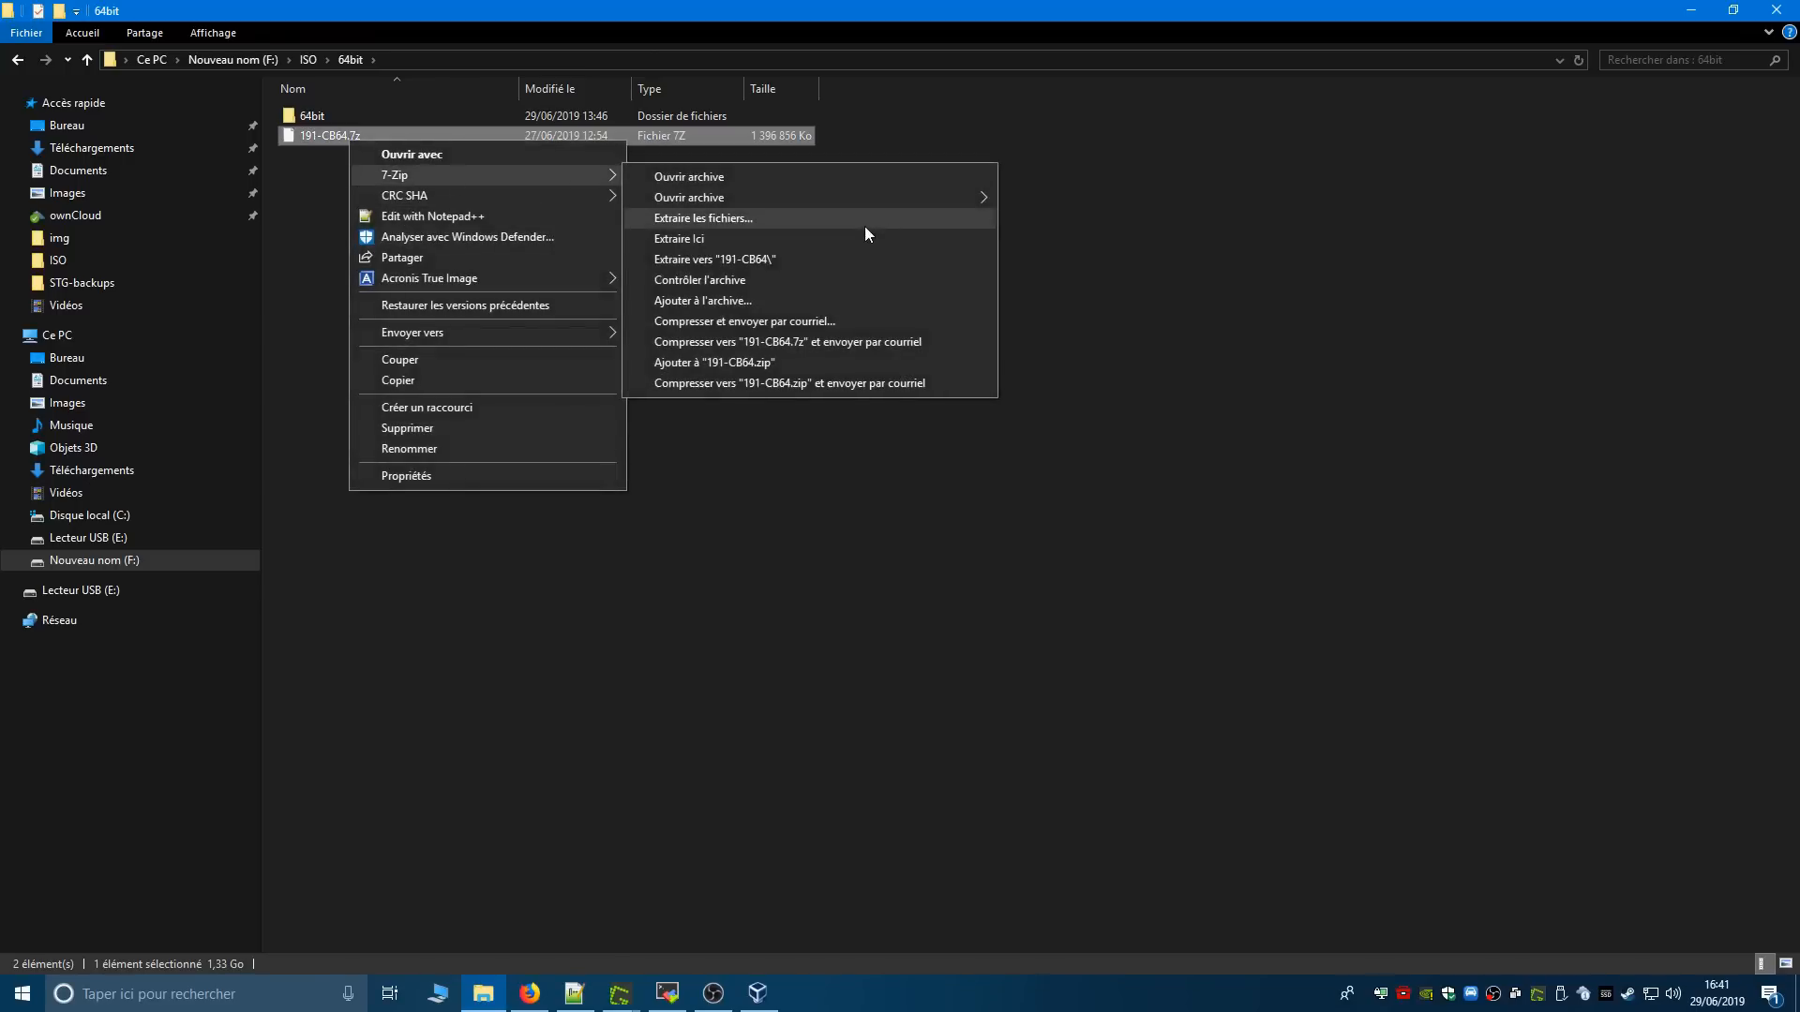
{"action": "double_click", "coordinate": [313, 114]}
{"action": "left_click", "coordinate": [17, 60]}
{"action": "right_click", "coordinate": [327, 135]}
{"action": "mouse_move", "coordinate": [415, 167]}
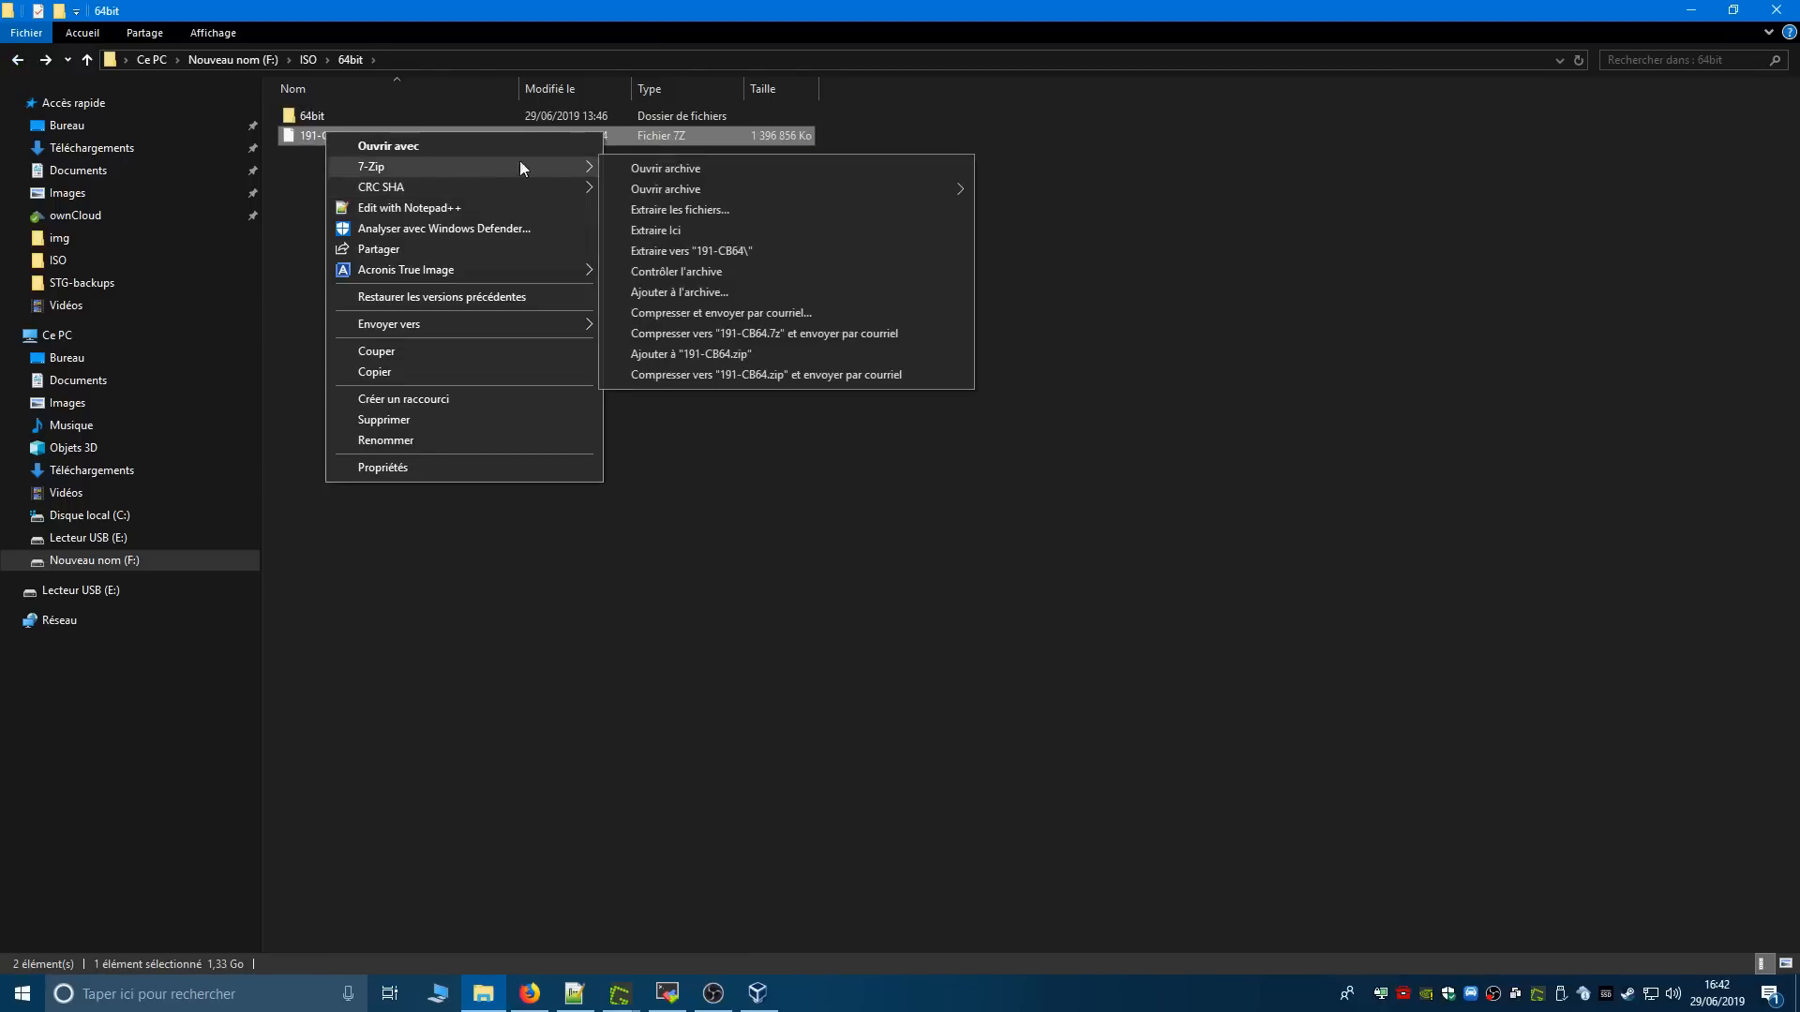
{"action": "left_click", "coordinate": [709, 228]}
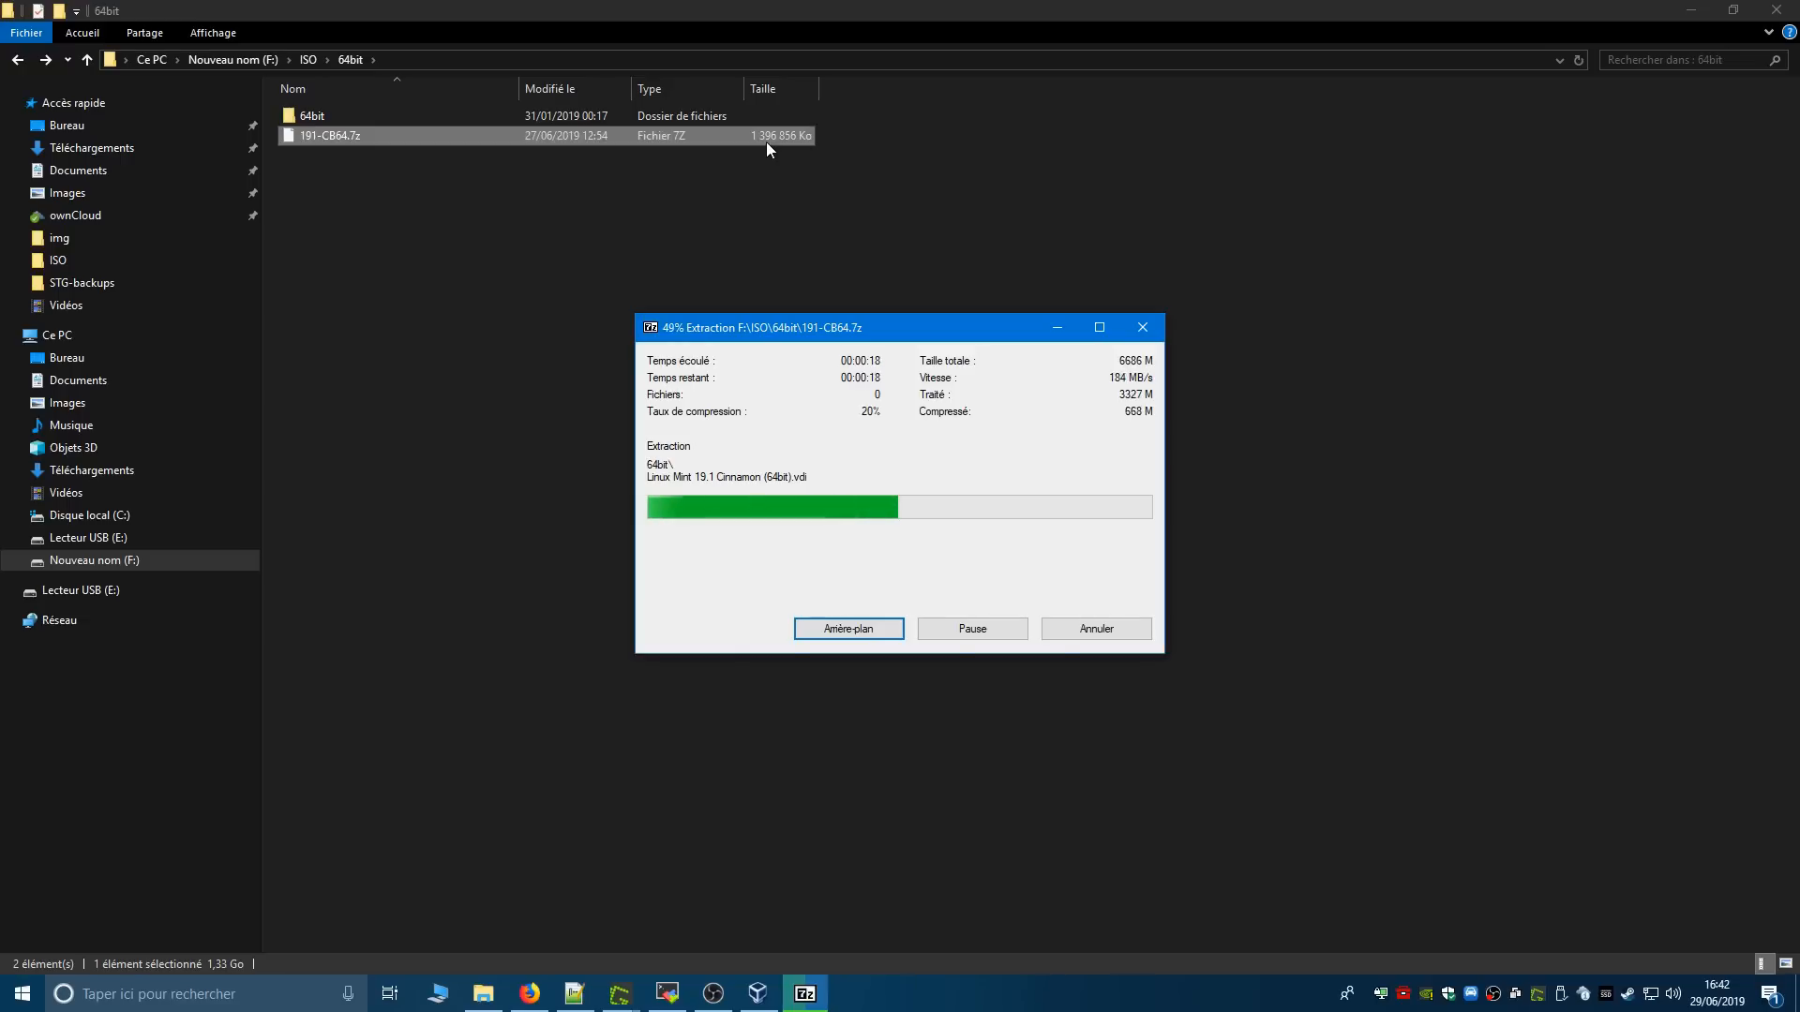
{"action": "left_click_drag", "start_coordinate": [829, 335], "coordinate": [570, 252]}
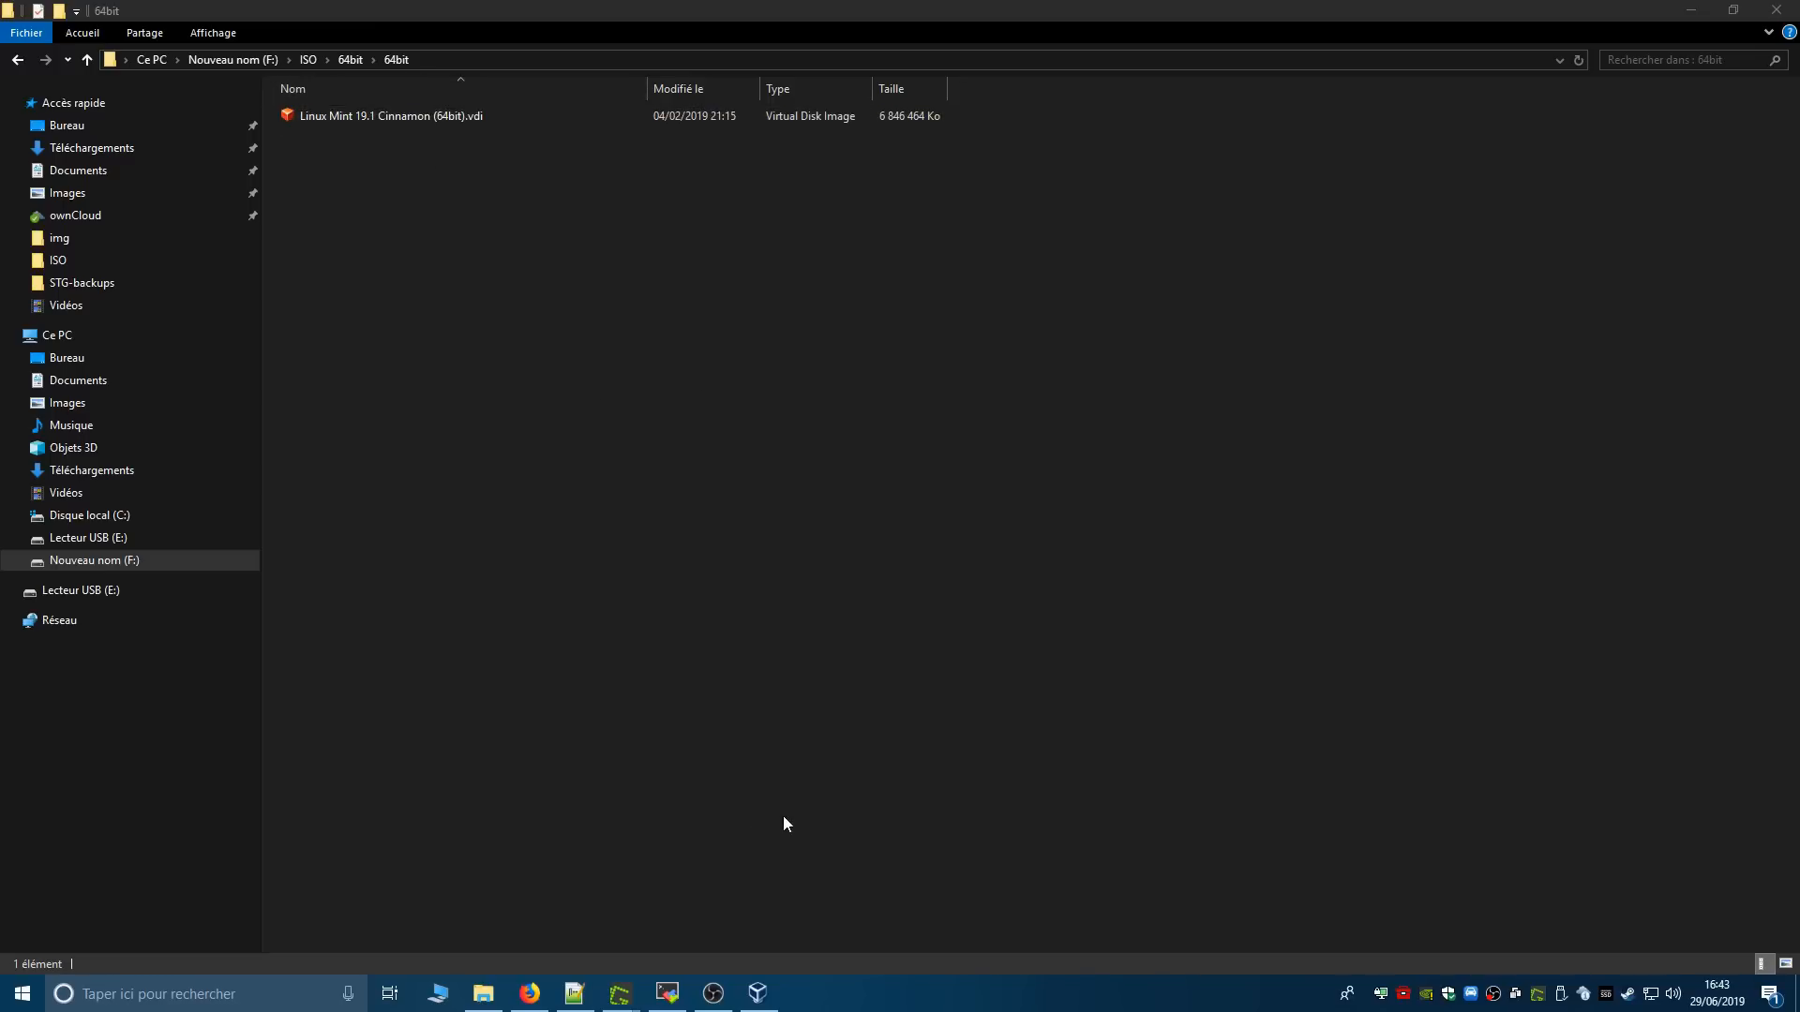
- Switch back to VirtualBox, choose to use an existing virtual hard disk file and open the disk selector
{"action": "left_click", "coordinate": [758, 994]}
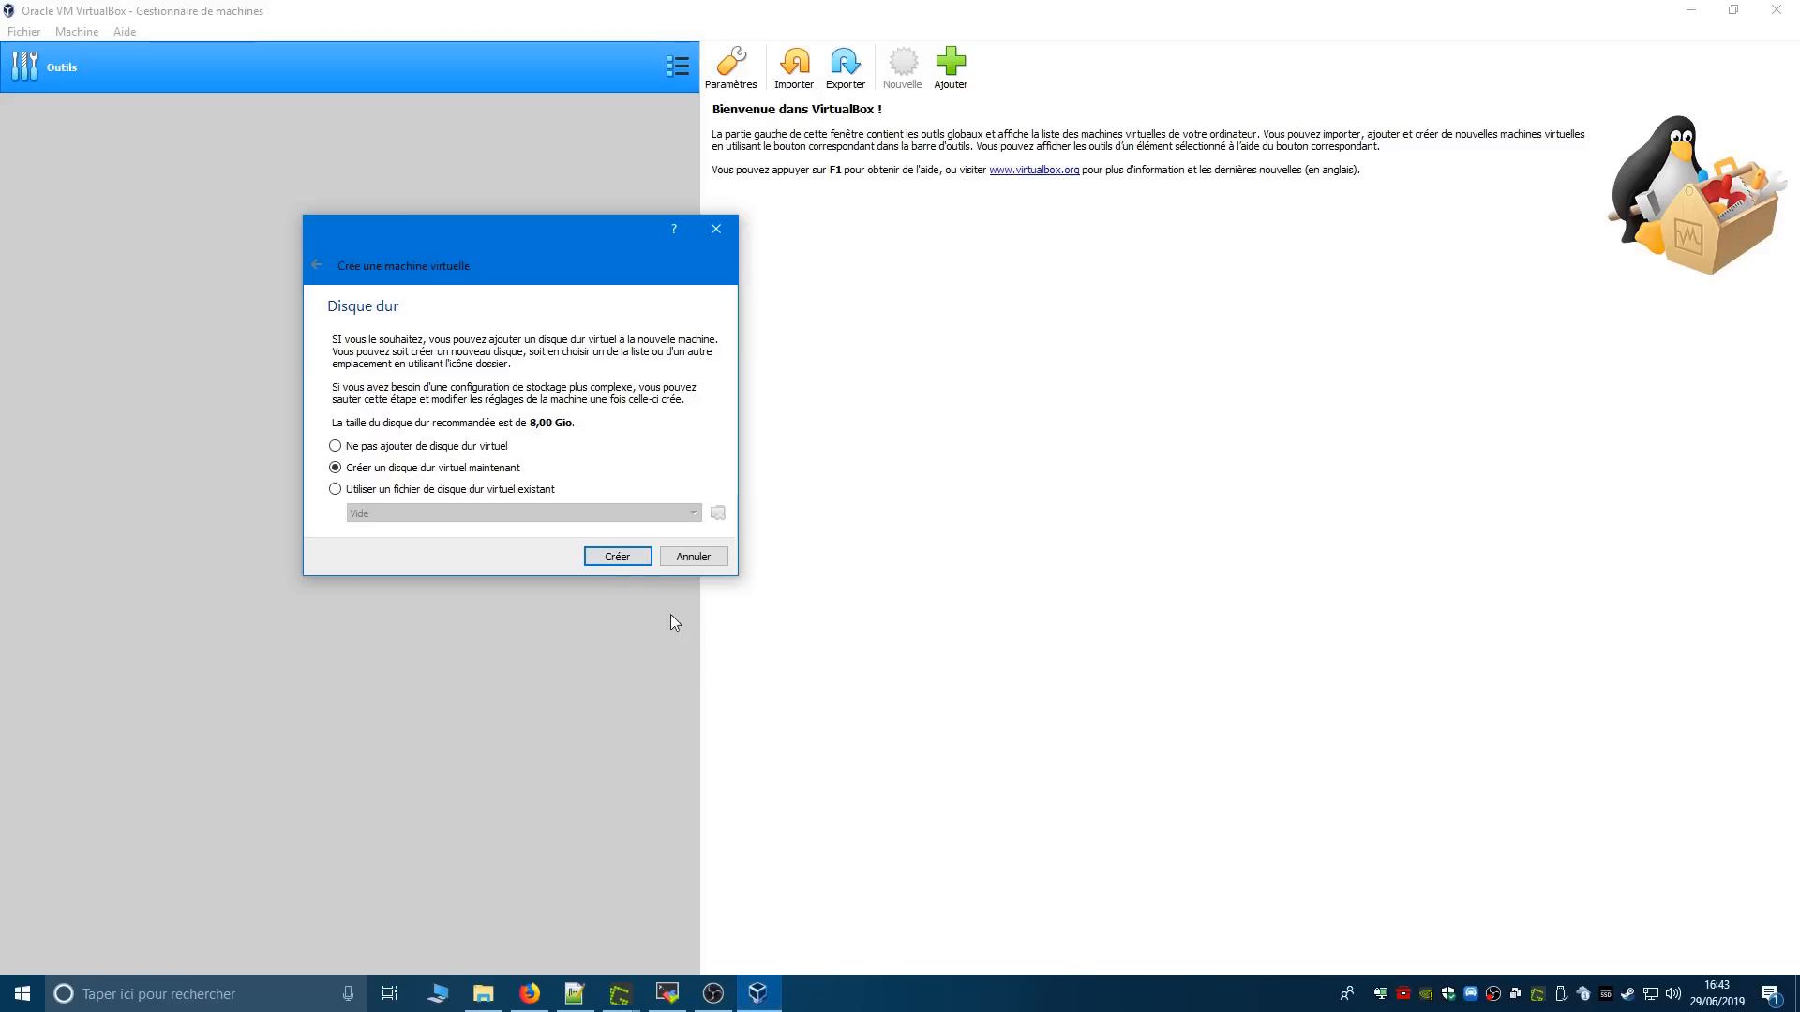
{"action": "left_click", "coordinate": [421, 495]}
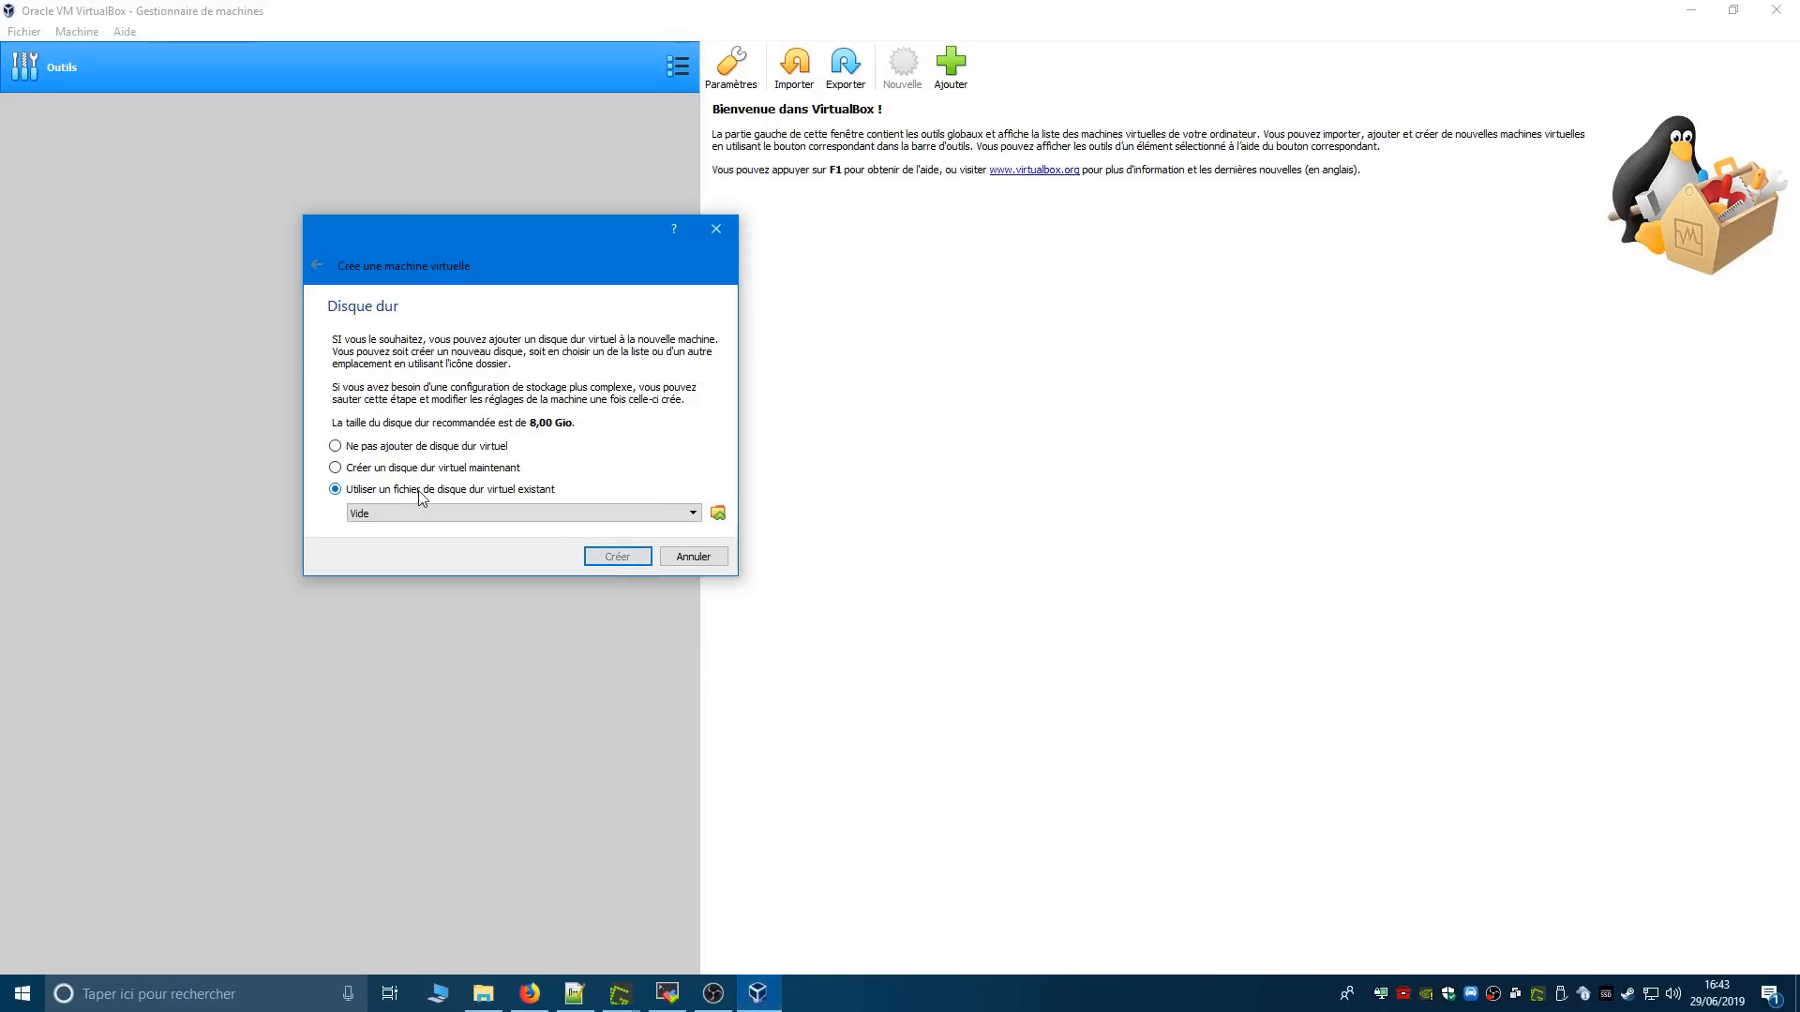
{"action": "left_click", "coordinate": [719, 514]}
{"action": "left_click_drag", "start_coordinate": [530, 239], "coordinate": [1011, 292]}
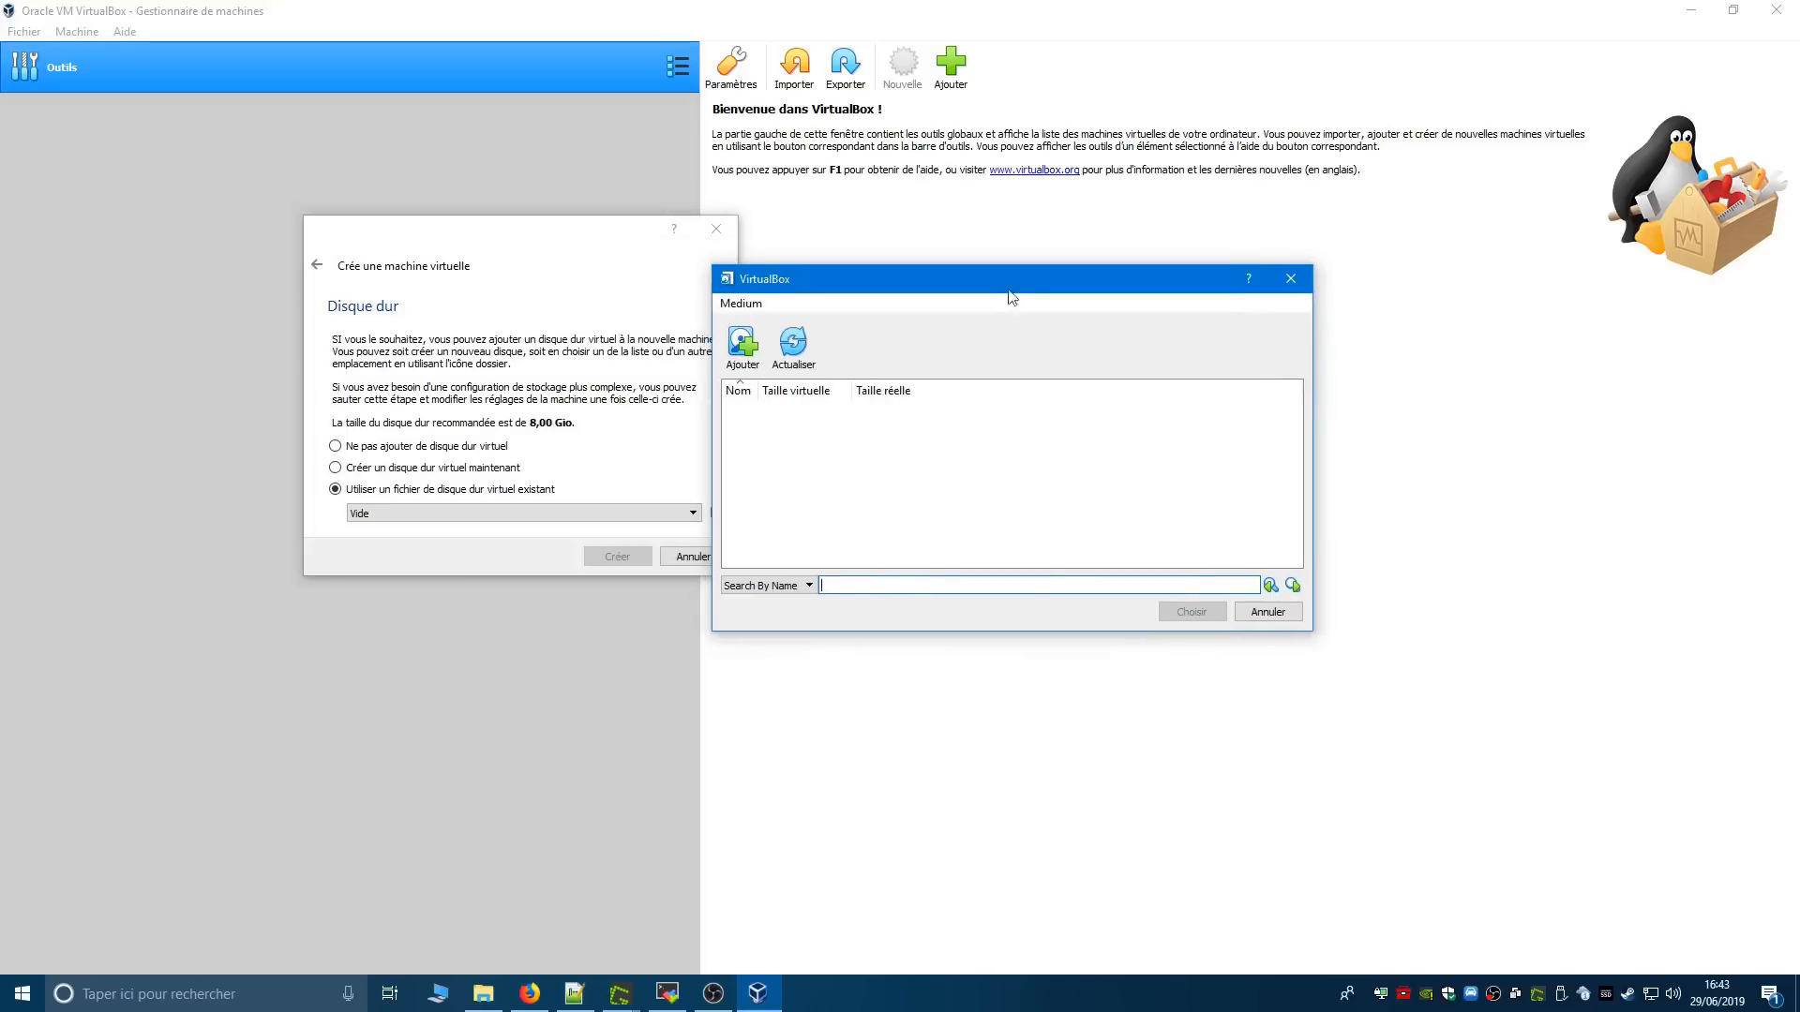
- Add Linux Mint 19.1 Cinnamon (64bit).vdi from ISO\64bit\64bit on the F: drive, choose it as the hard disk and create the machine
{"action": "left_click", "coordinate": [742, 351]}
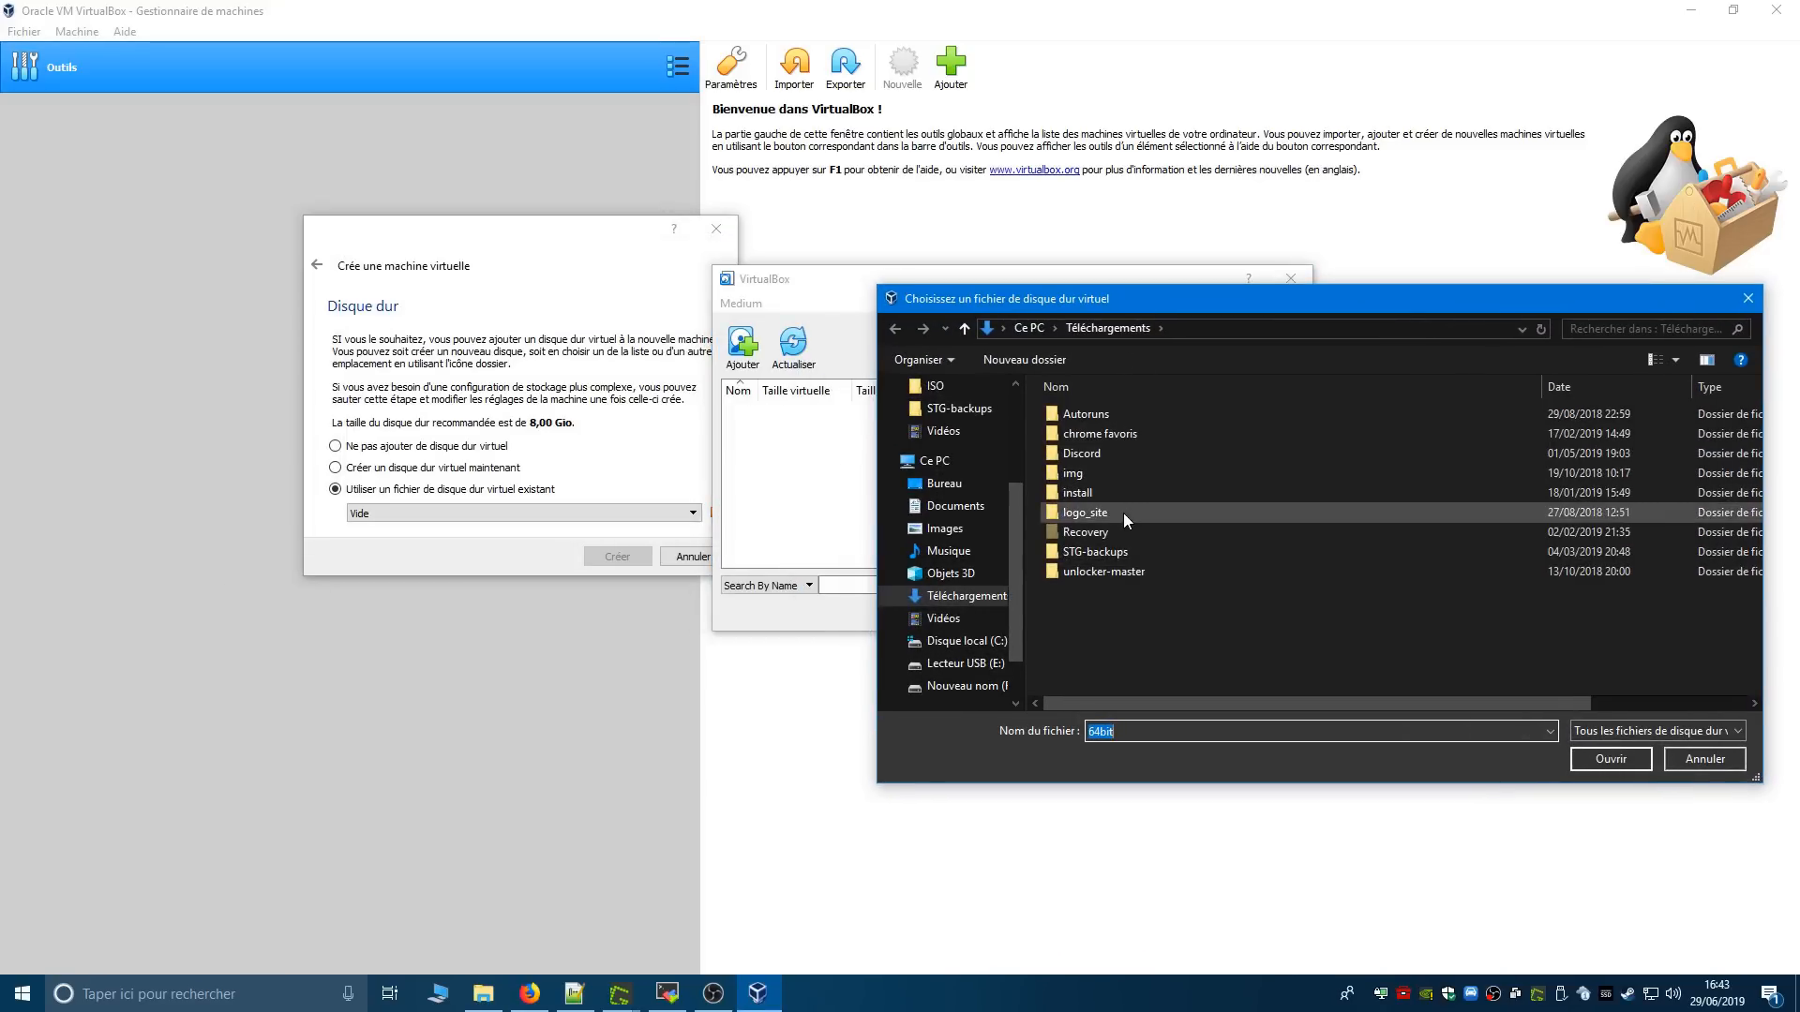
{"action": "left_click", "coordinate": [992, 665]}
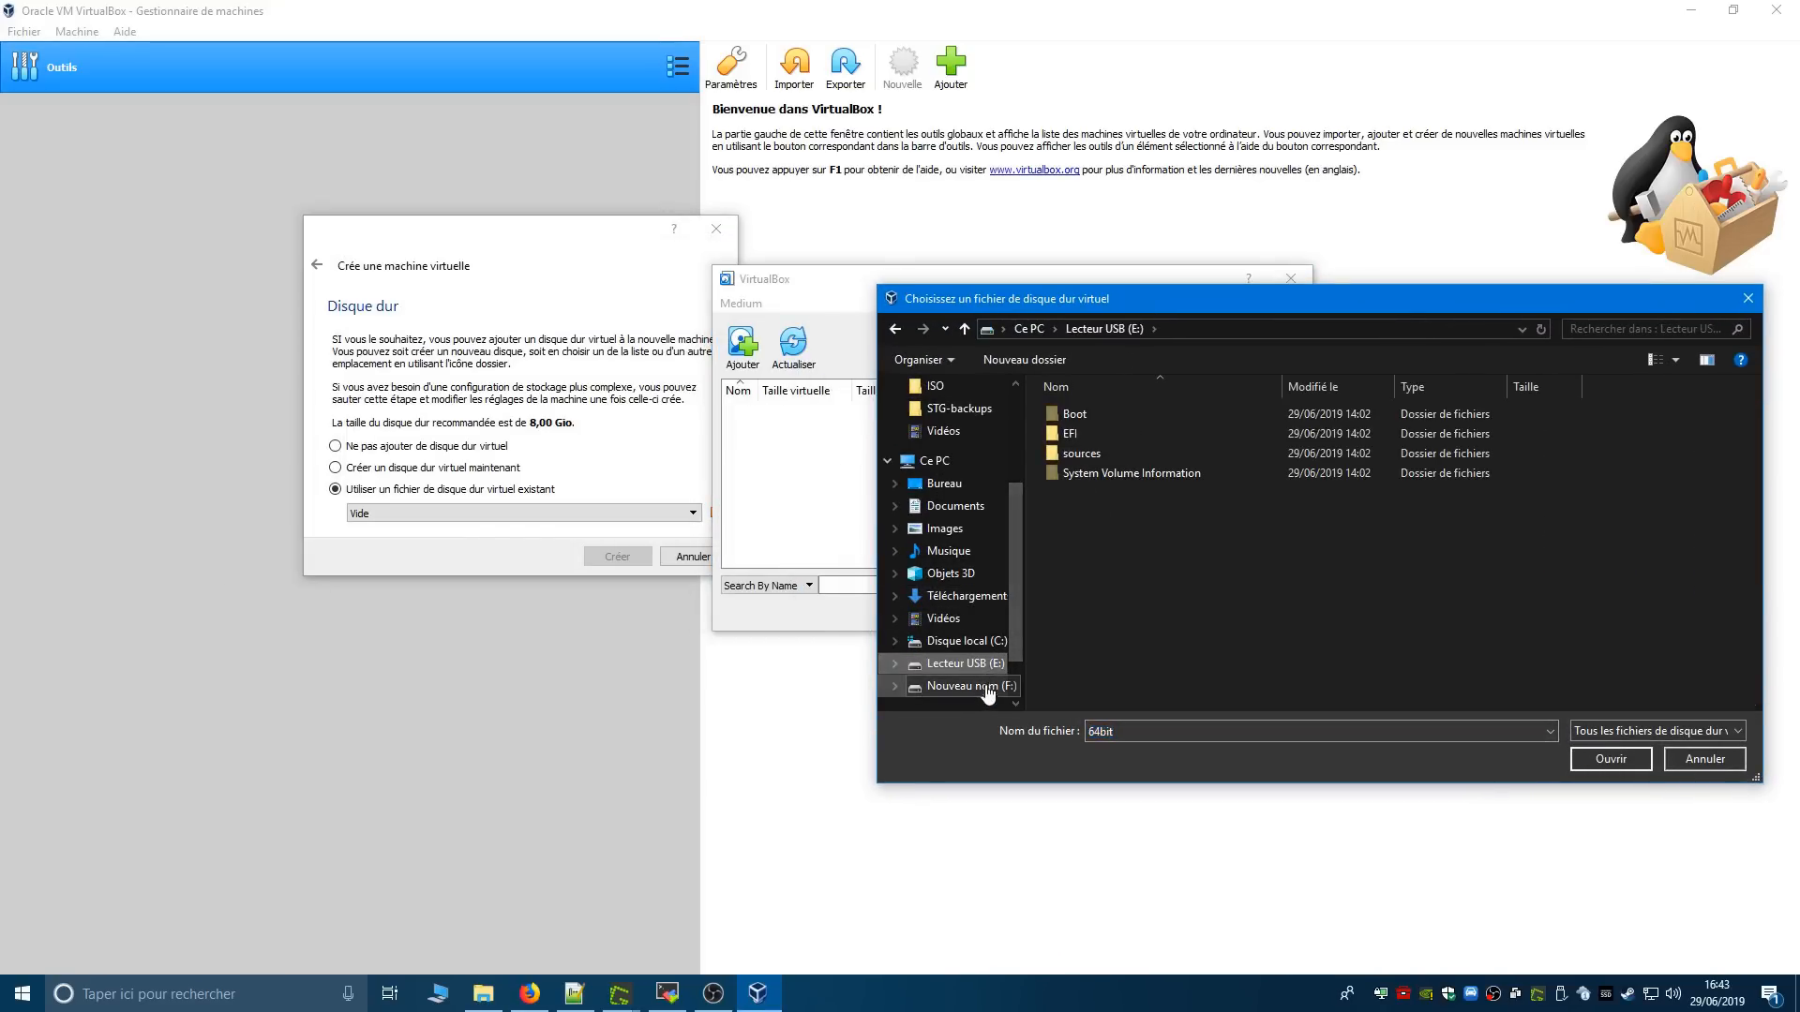
{"action": "left_click", "coordinate": [988, 688]}
{"action": "double_click", "coordinate": [1094, 452]}
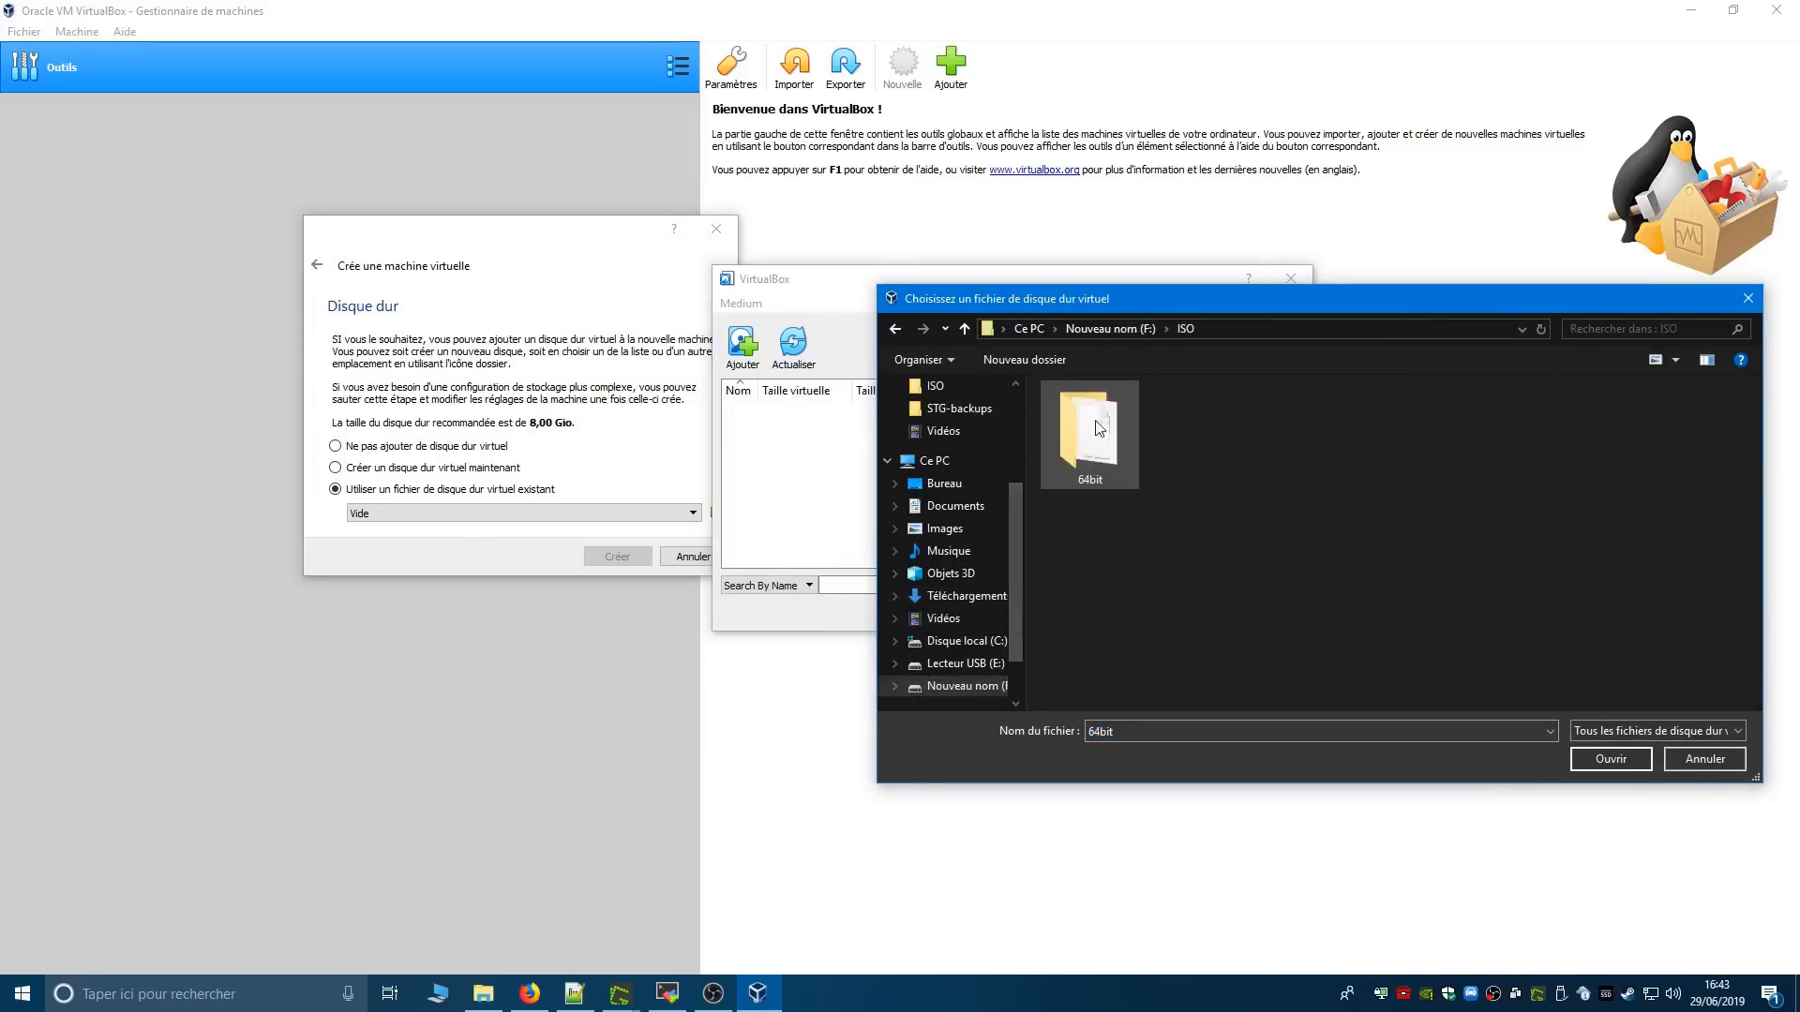
{"action": "double_click", "coordinate": [1095, 412]}
{"action": "double_click", "coordinate": [1098, 414]}
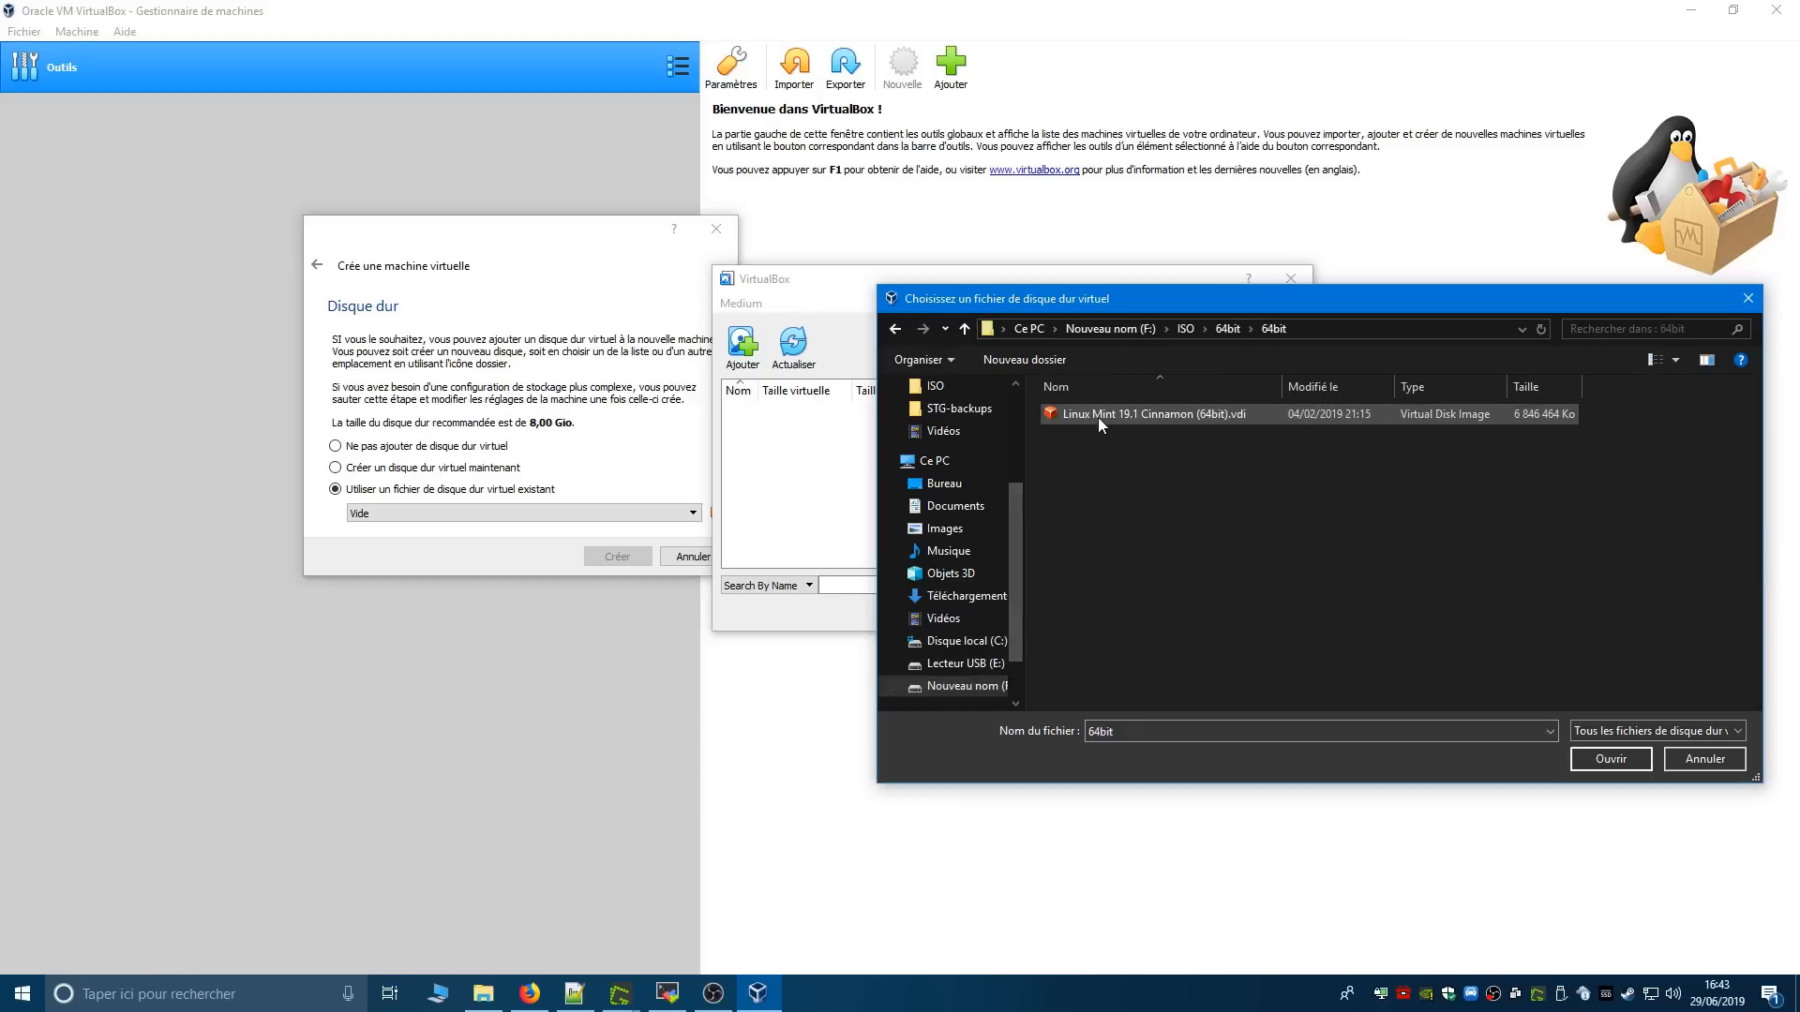
{"action": "double_click", "coordinate": [1147, 412]}
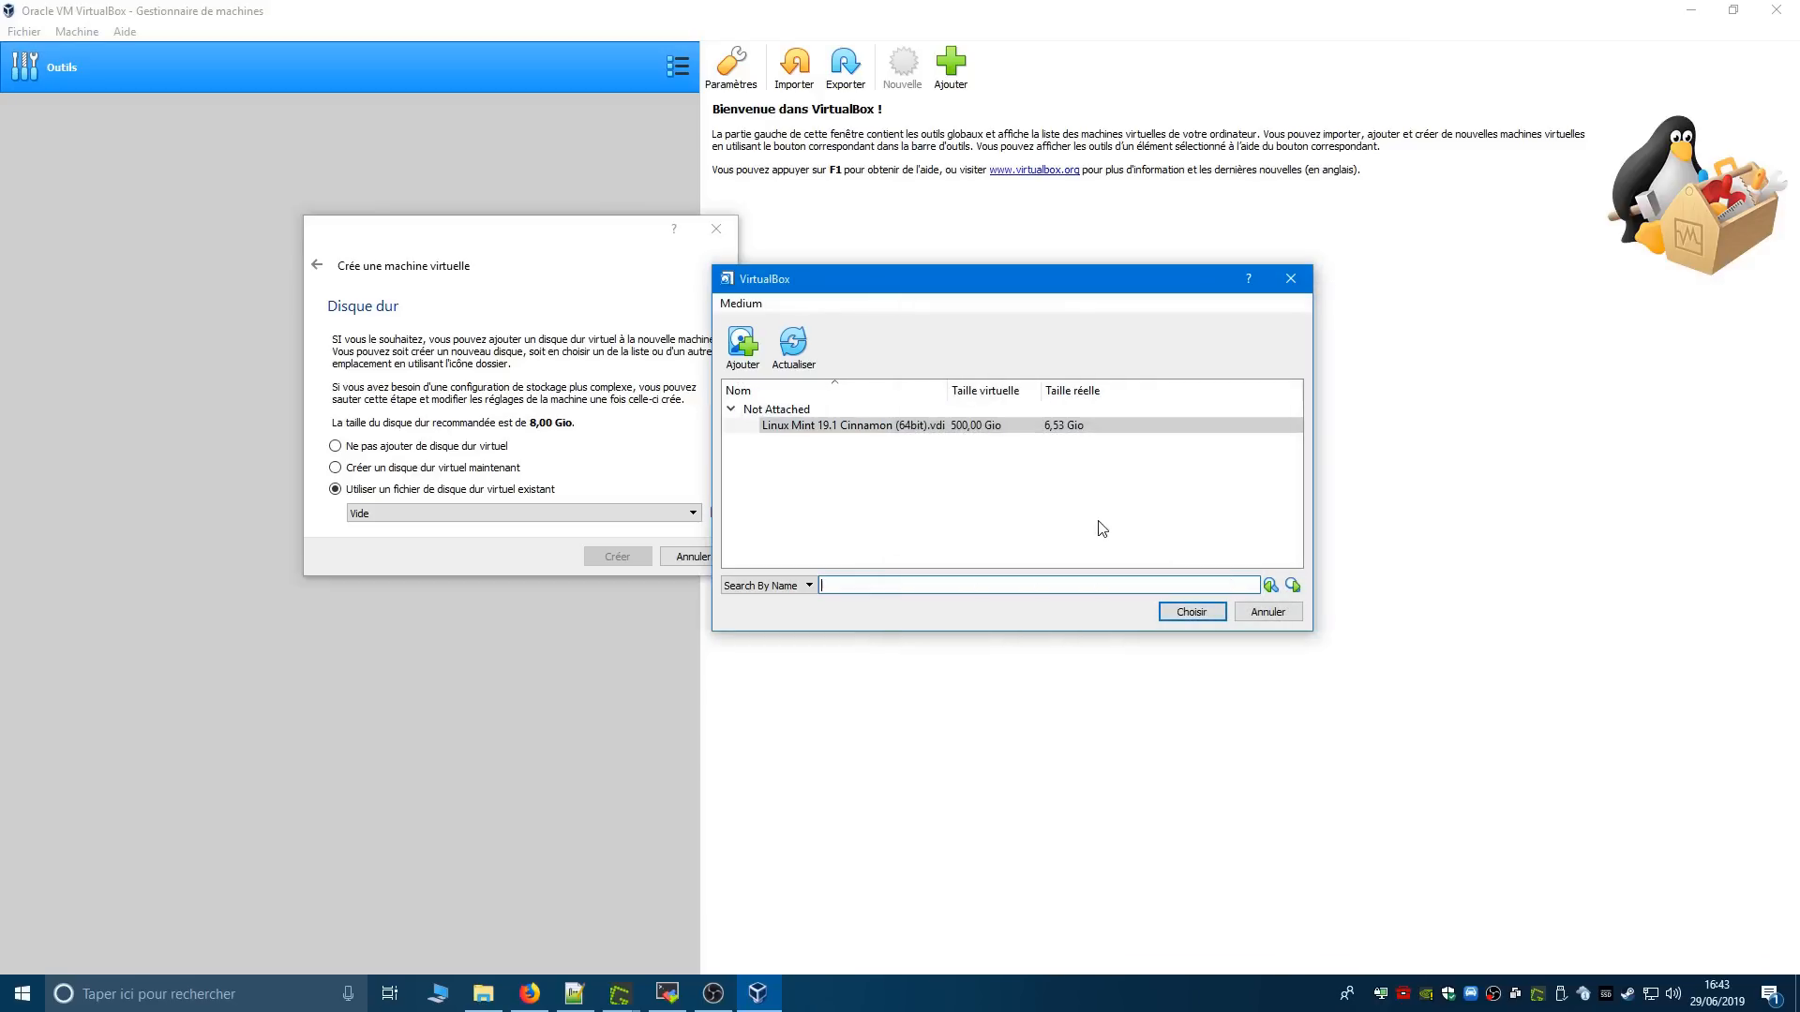
{"action": "left_click", "coordinate": [1192, 612]}
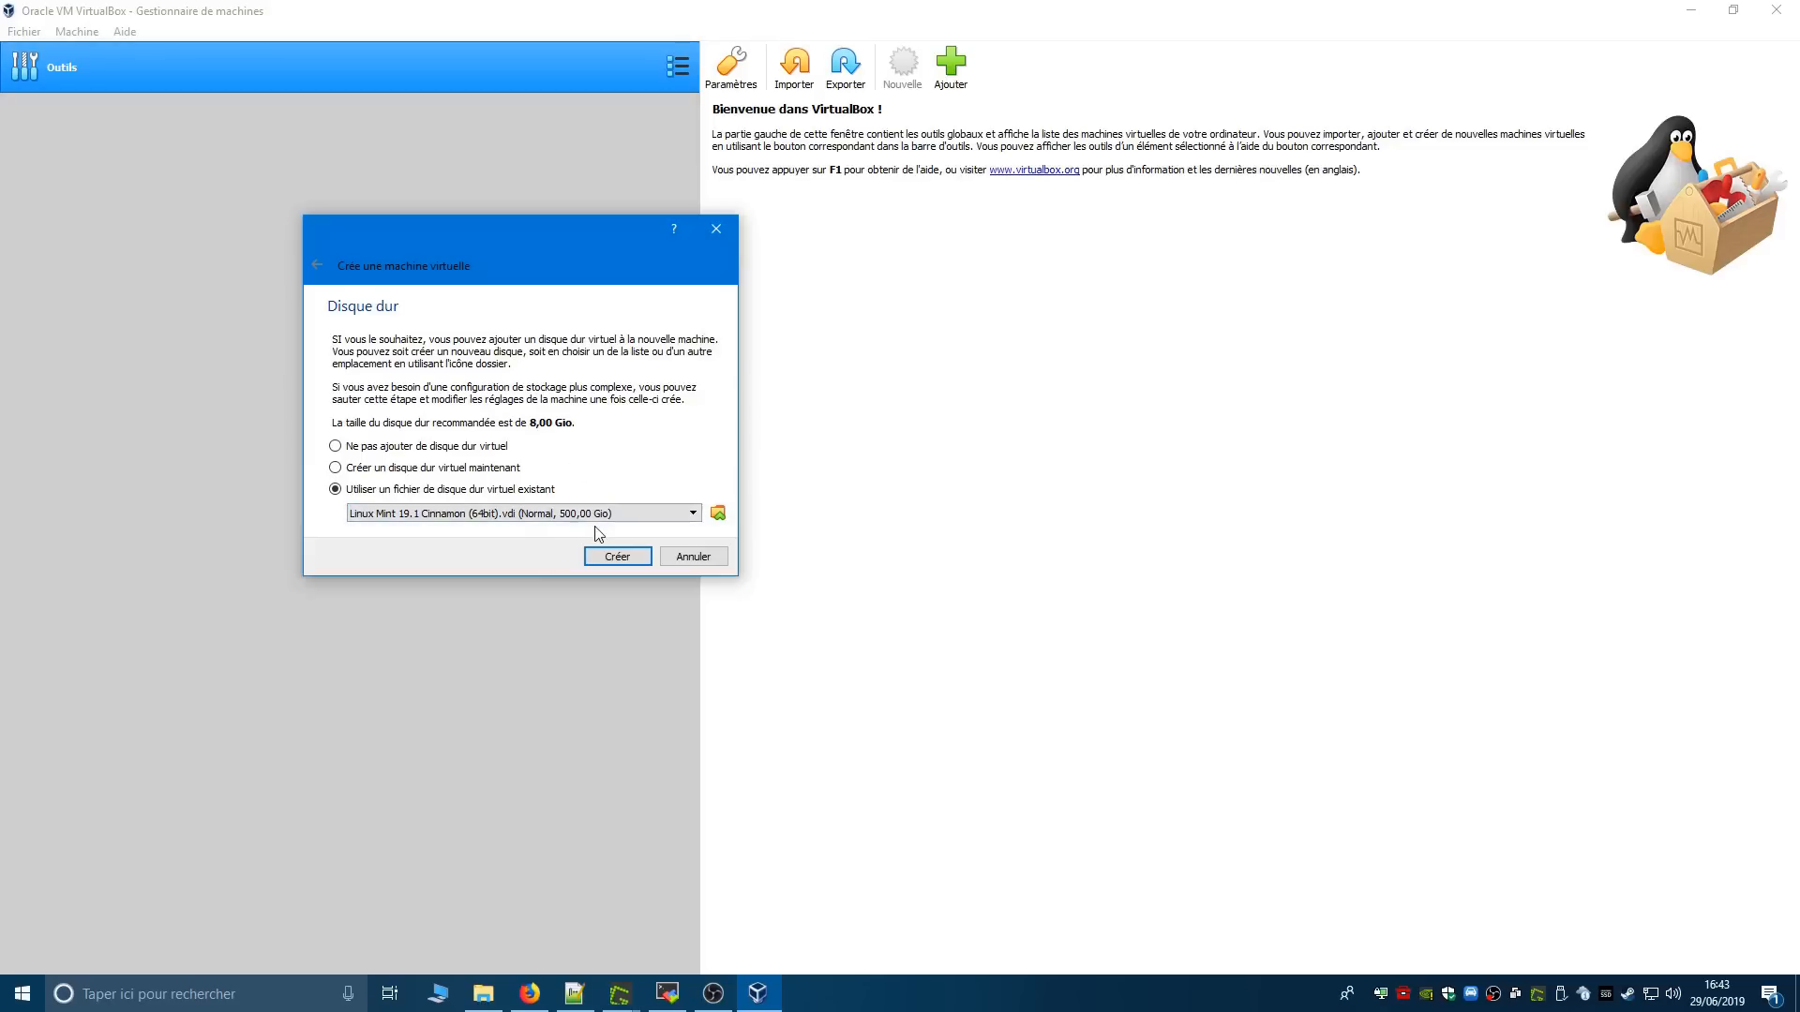
{"action": "left_click", "coordinate": [622, 555]}
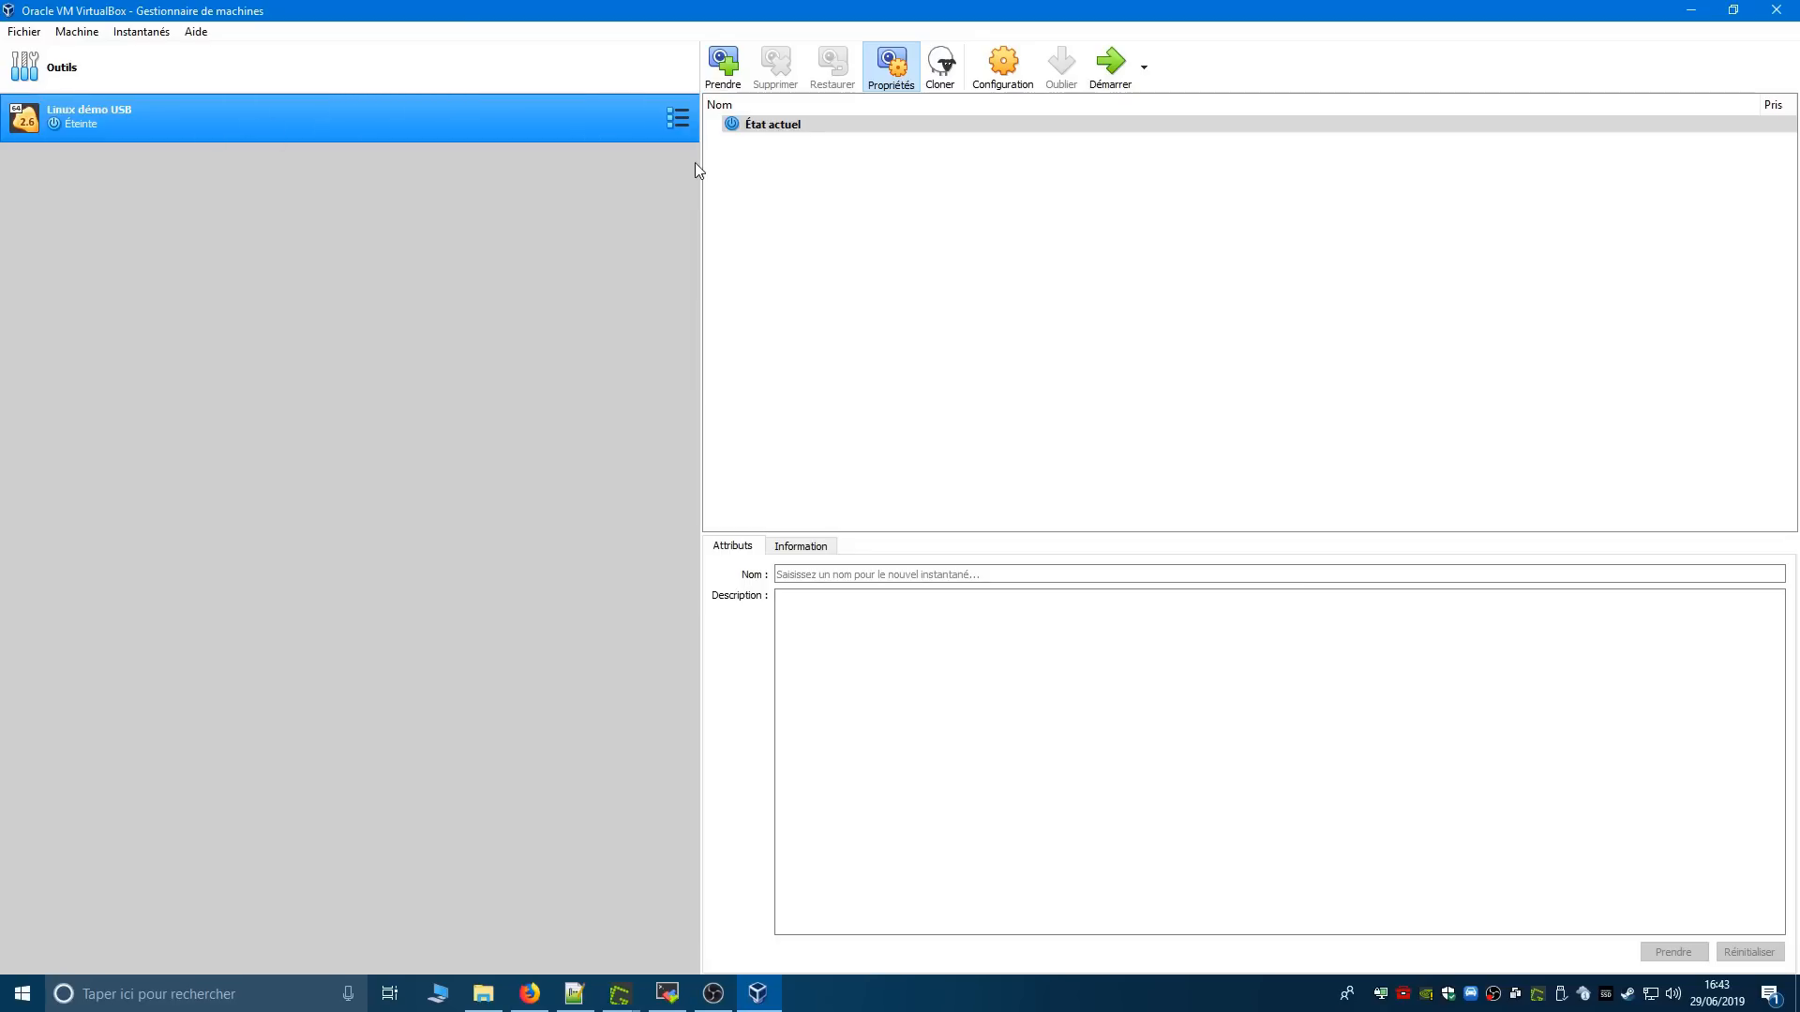
- Open the Linux démo USB machine's settings and examine the motherboard, chipset, pointing device, processor and acceleration options
{"action": "left_click", "coordinate": [1016, 66]}
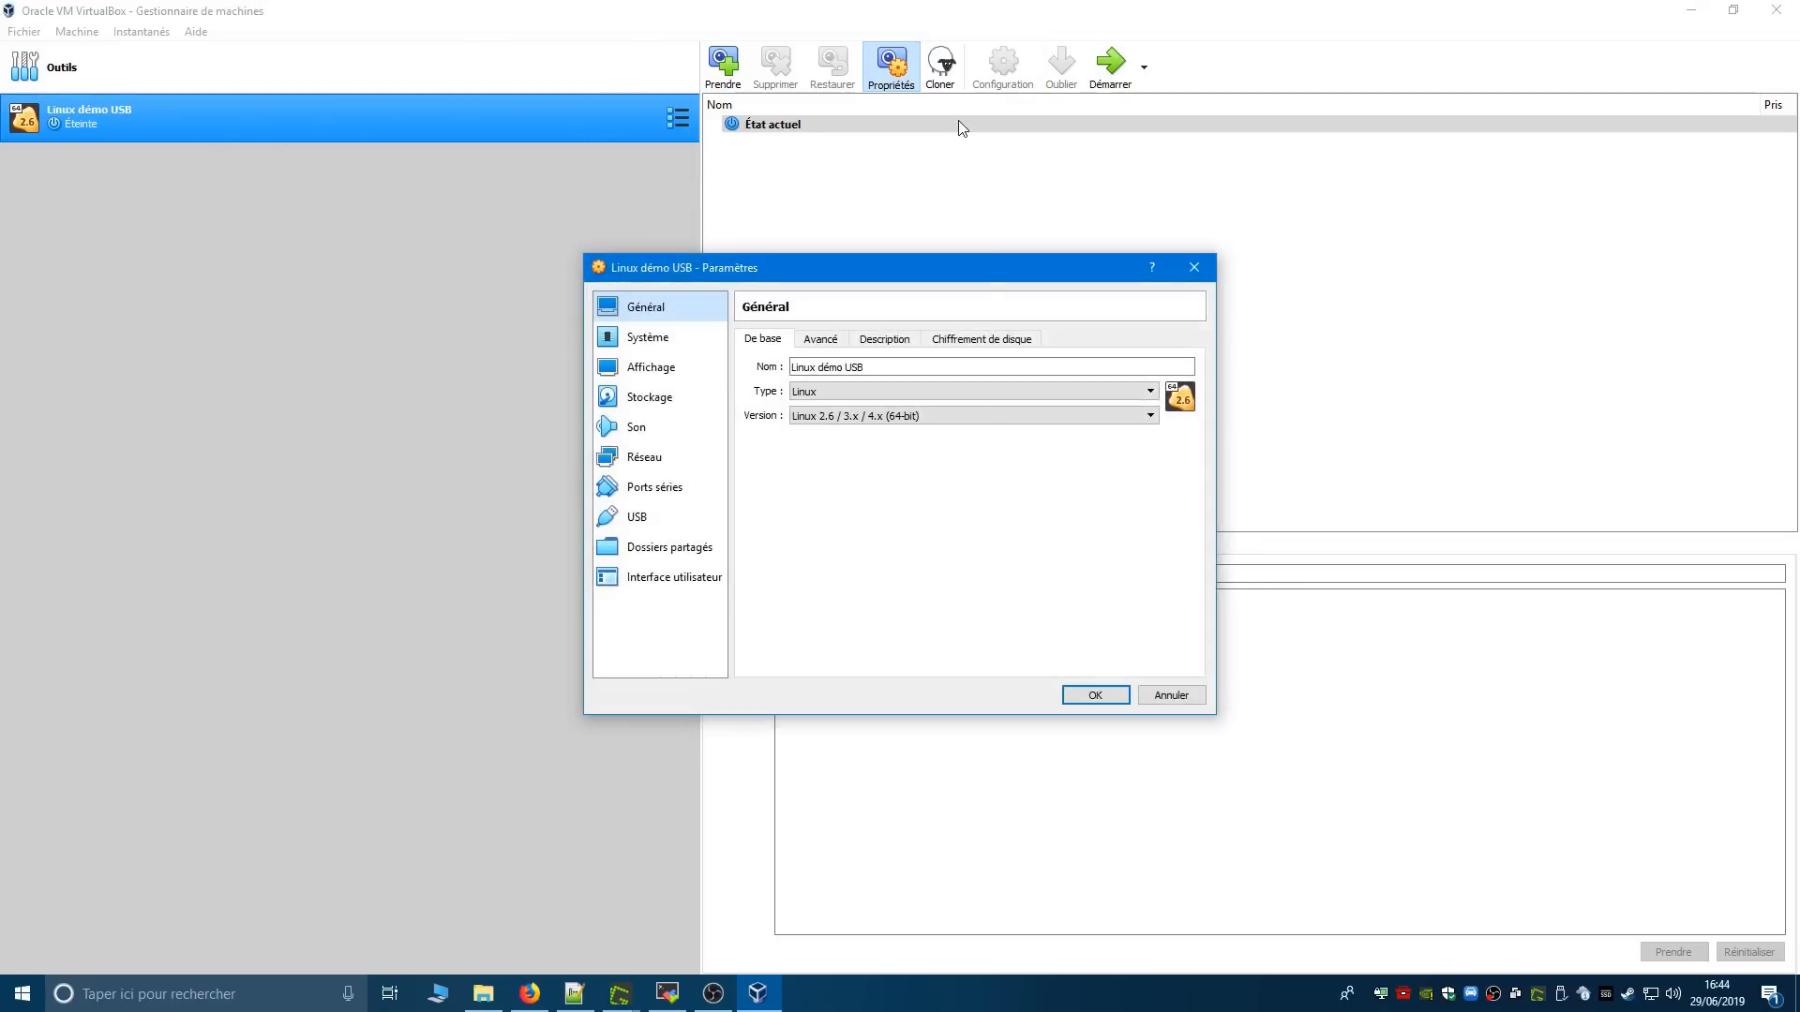
{"action": "left_click", "coordinate": [645, 339]}
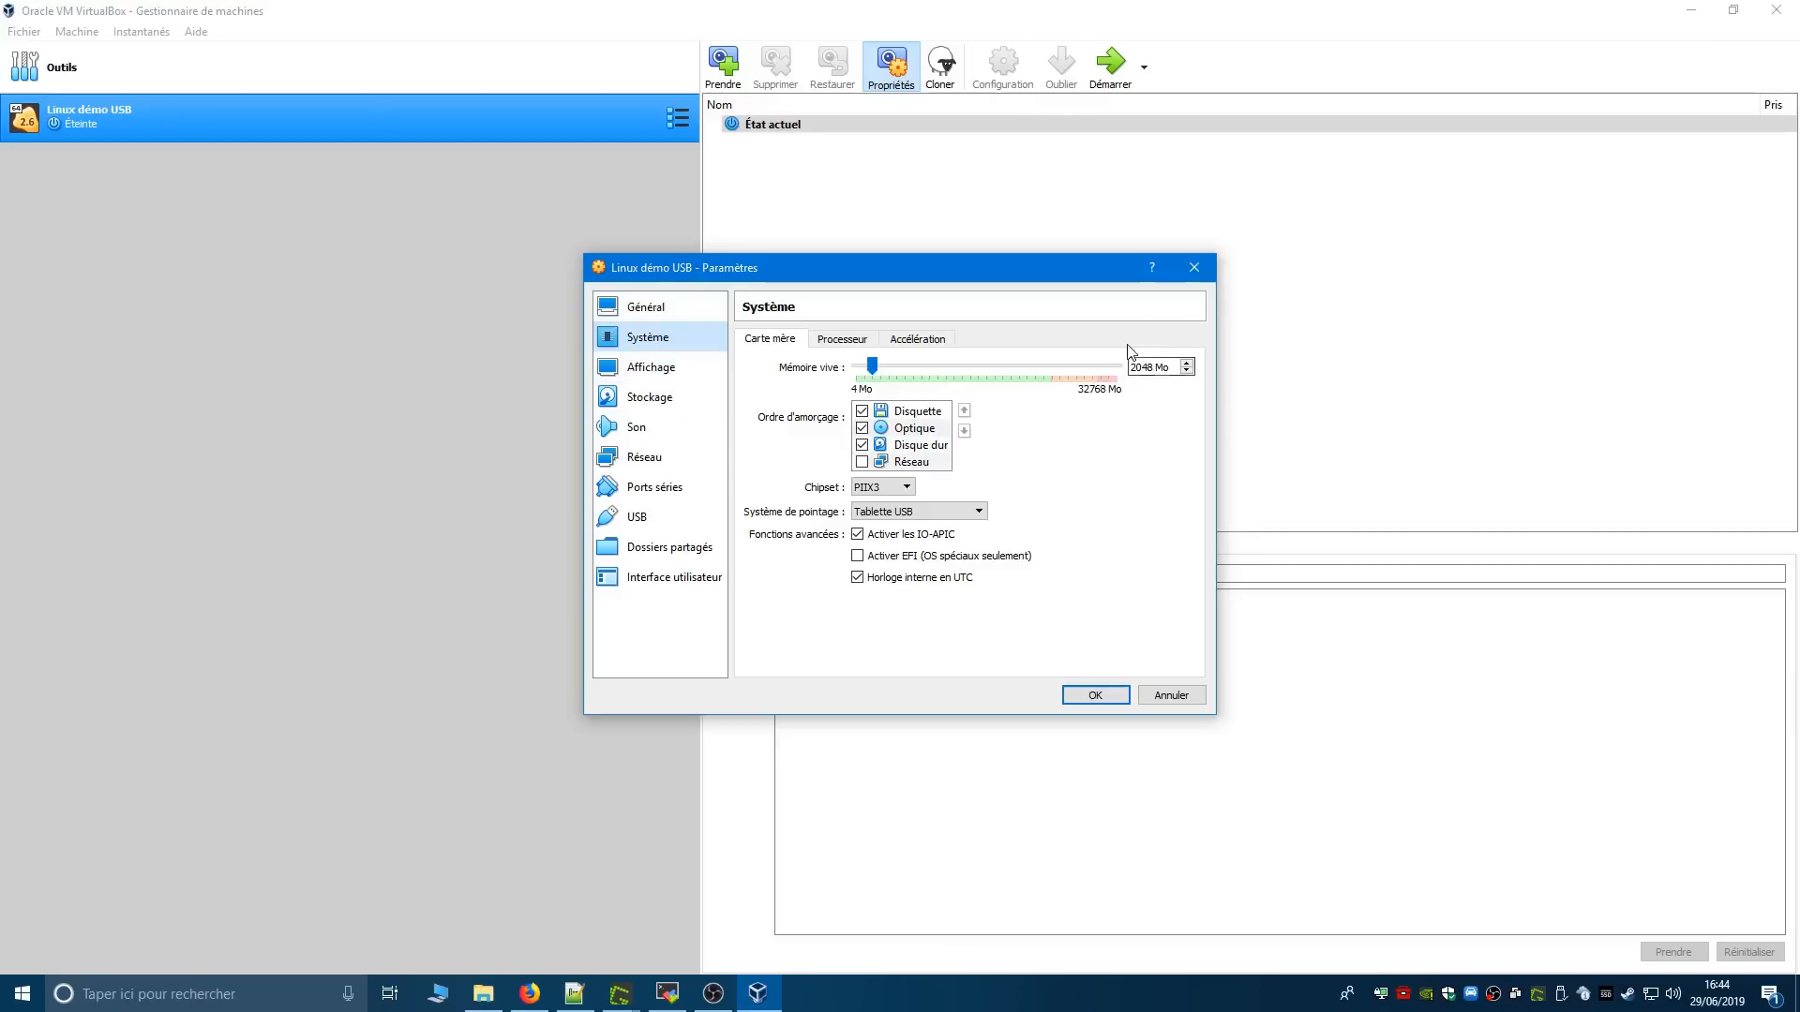
{"action": "left_click", "coordinate": [889, 487]}
{"action": "left_click", "coordinate": [888, 487]}
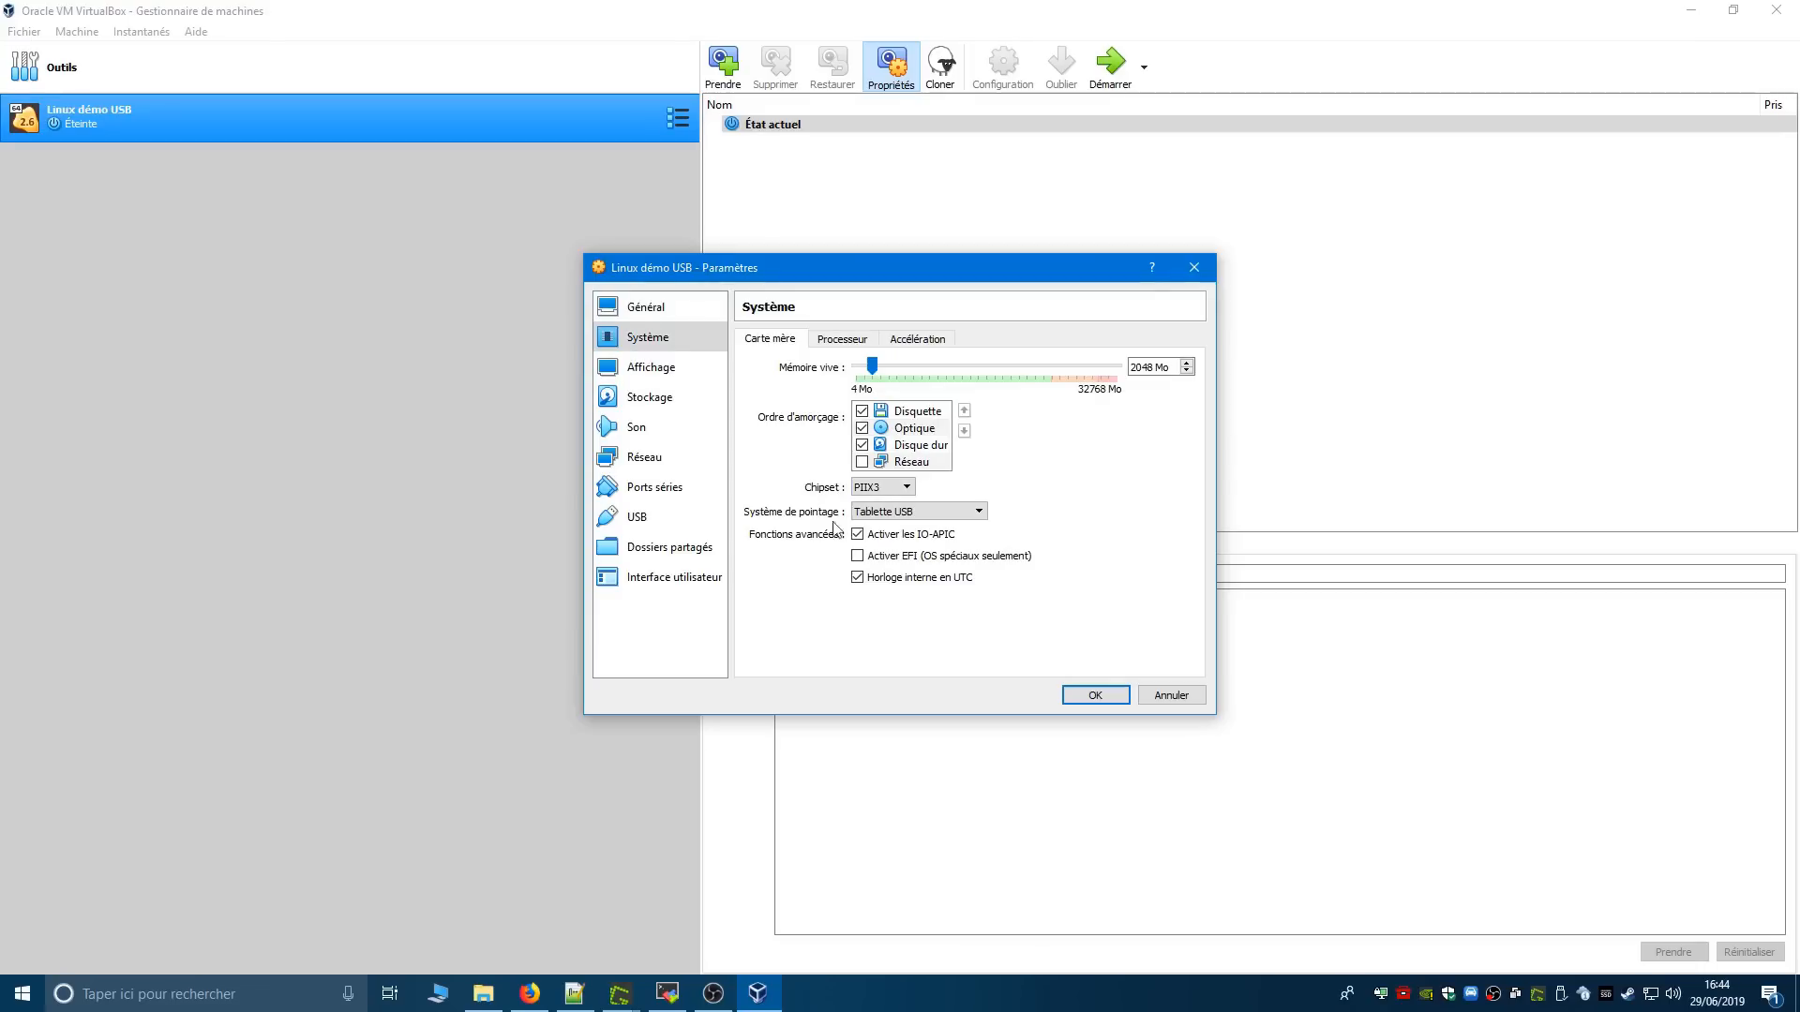
{"action": "left_click", "coordinate": [914, 516]}
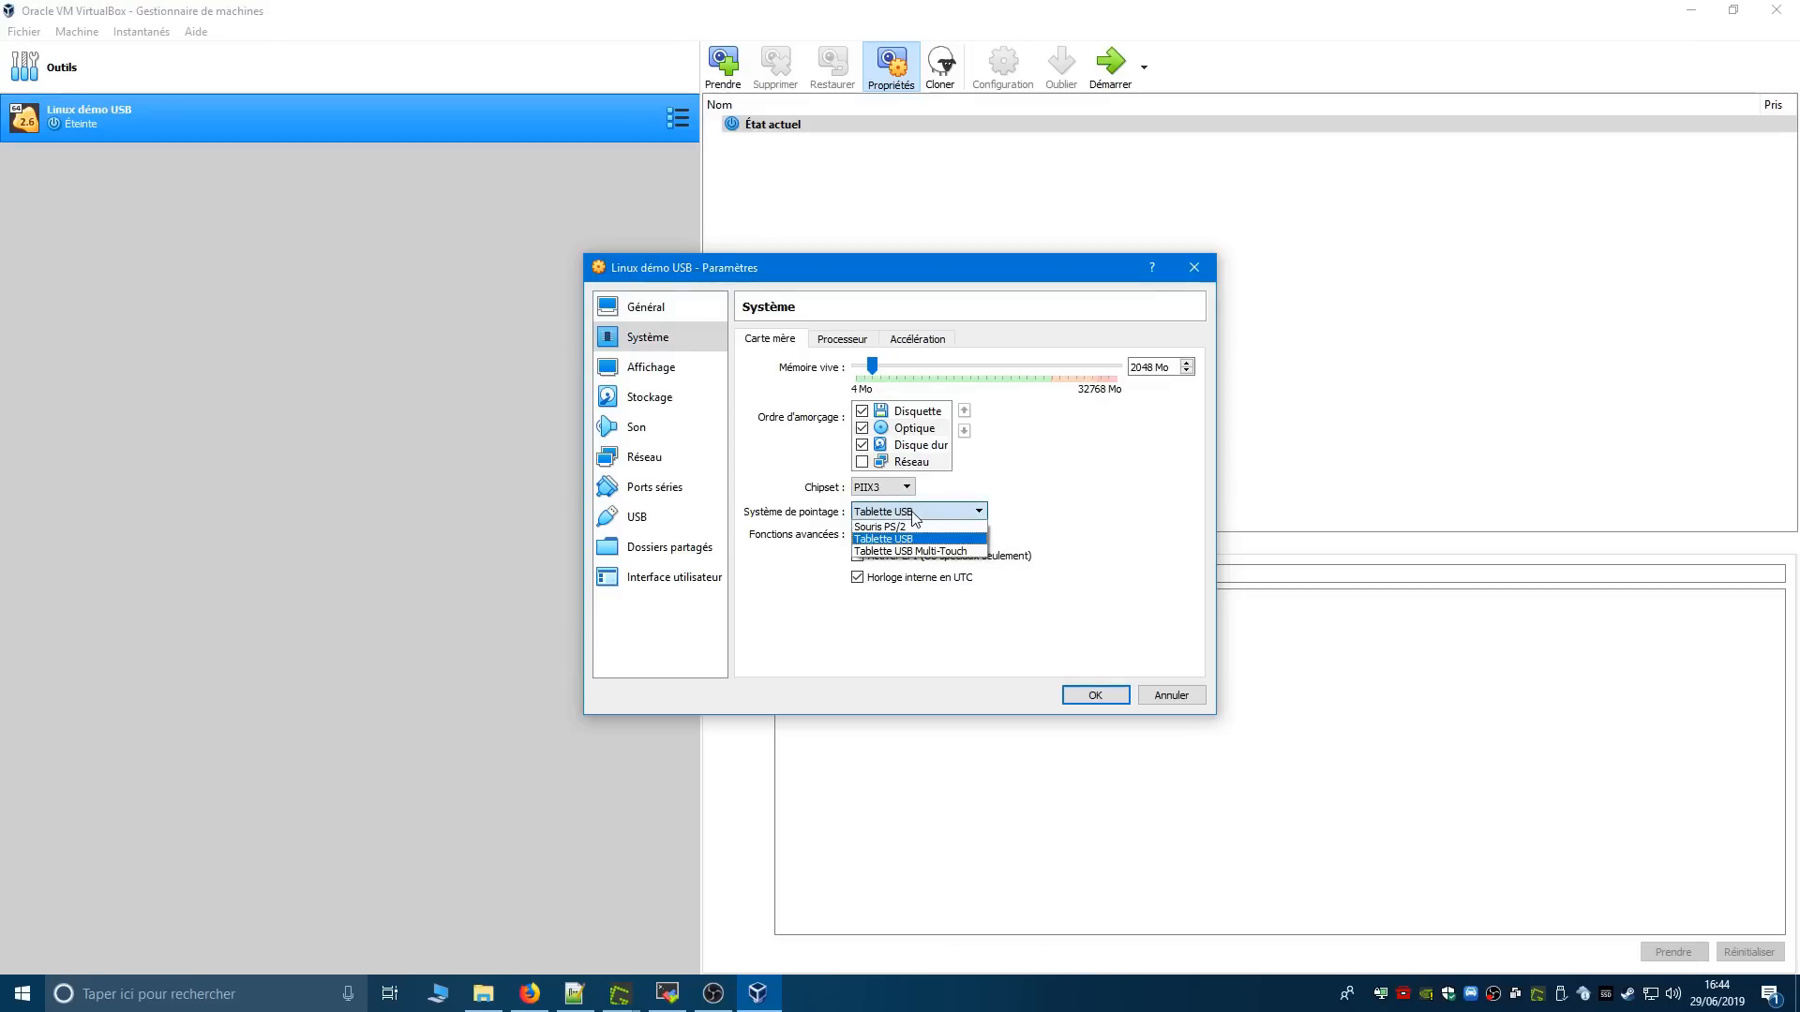
{"action": "left_click", "coordinate": [912, 515]}
{"action": "left_click", "coordinate": [849, 341]}
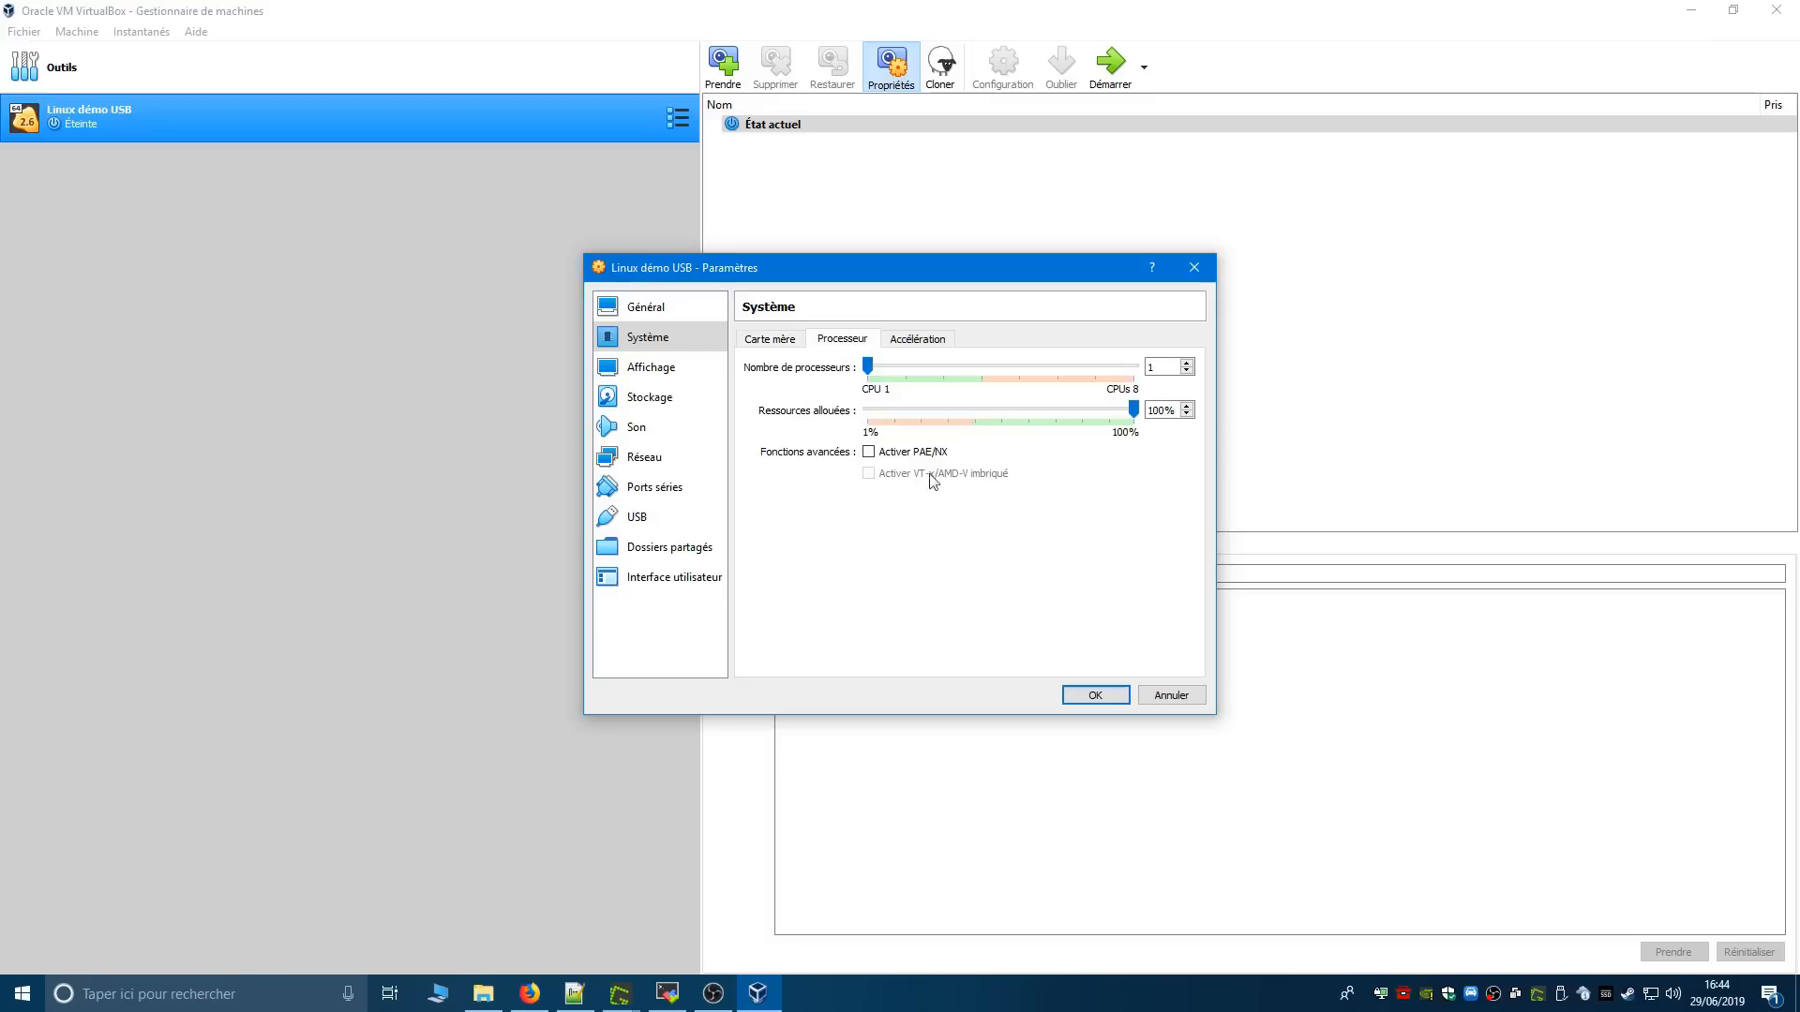
{"action": "left_click", "coordinate": [922, 341]}
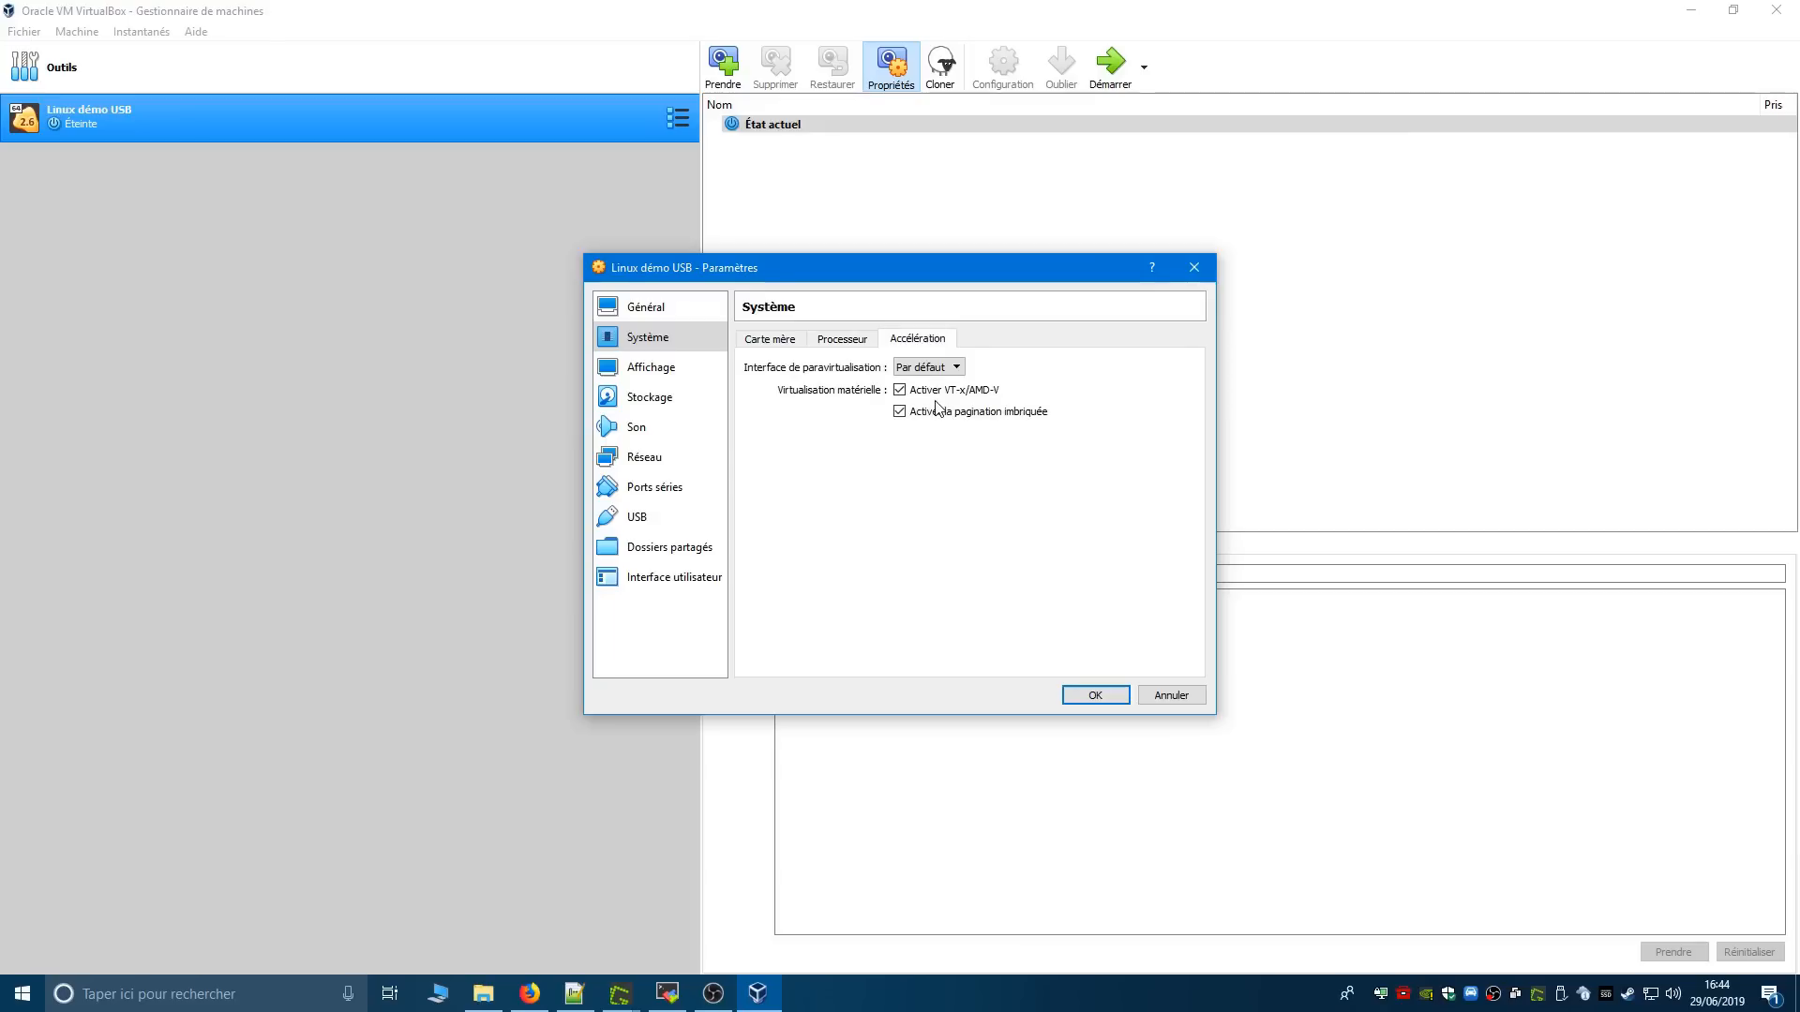
- Review the machine's display, storage, audio and network settings, and close the settings dialog
{"action": "left_click", "coordinate": [649, 368]}
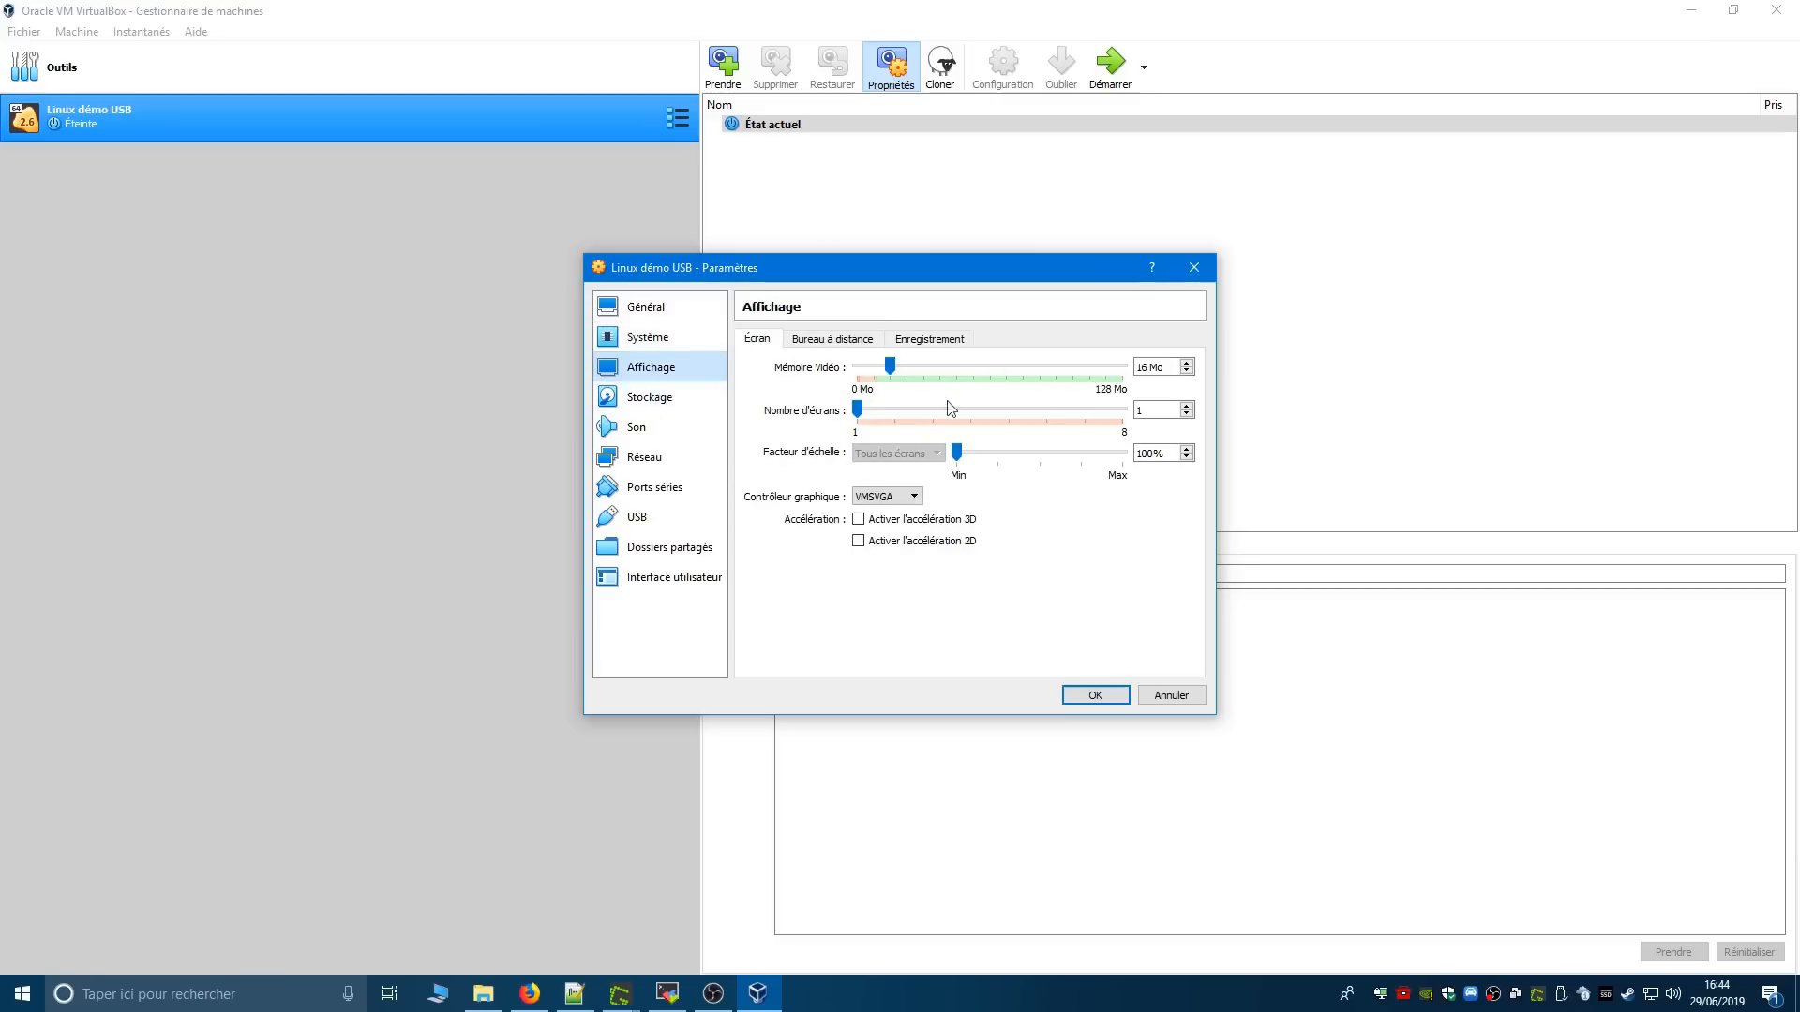
{"action": "left_click", "coordinate": [649, 395]}
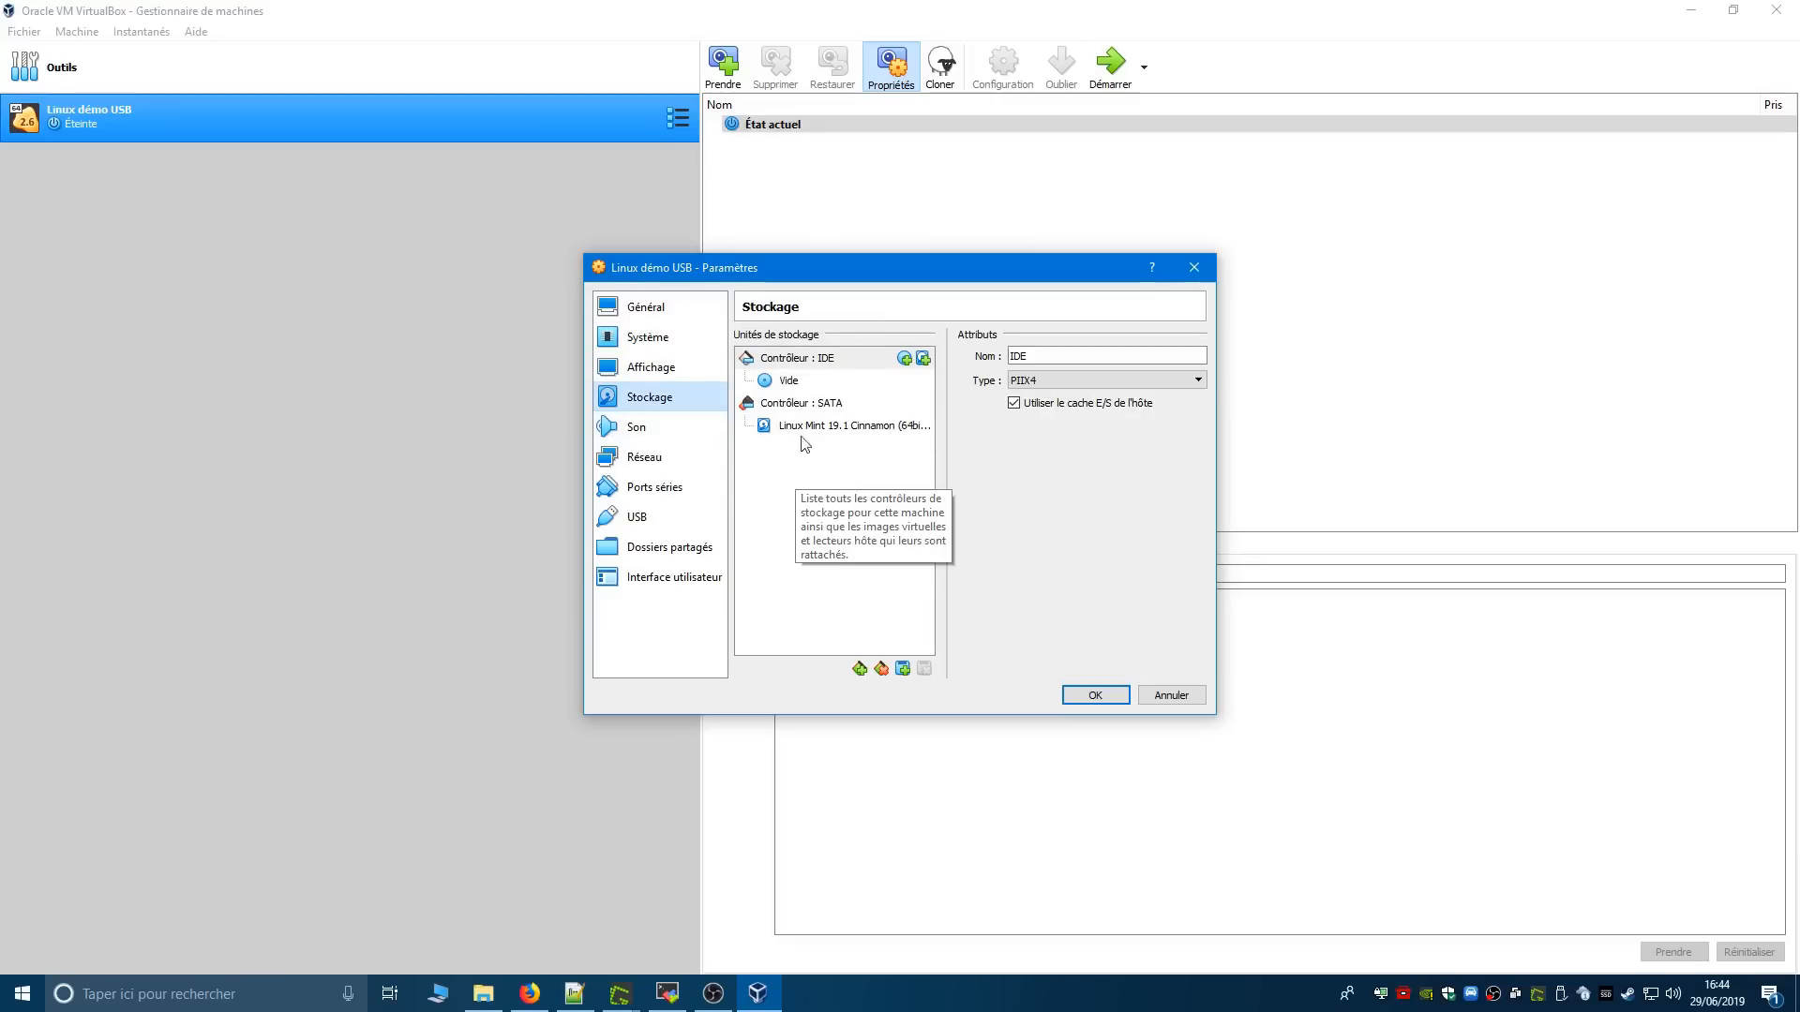
{"action": "left_click", "coordinate": [653, 427]}
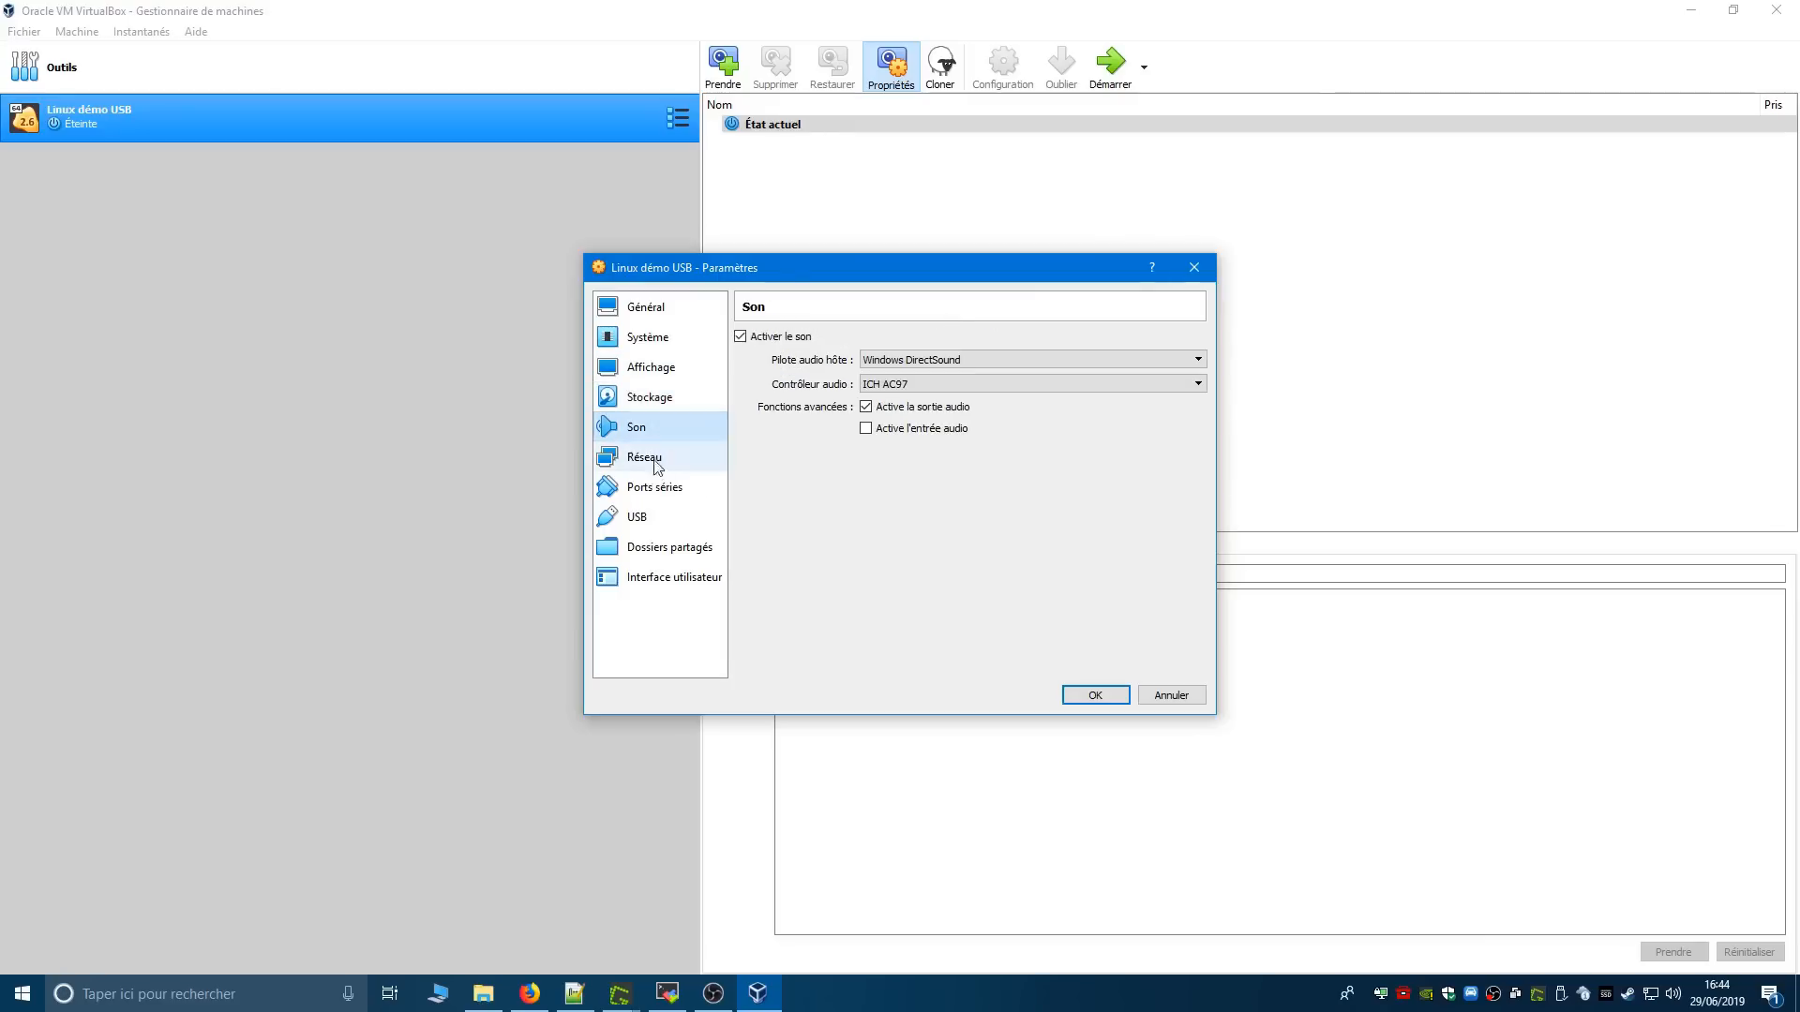
{"action": "left_click", "coordinate": [654, 459]}
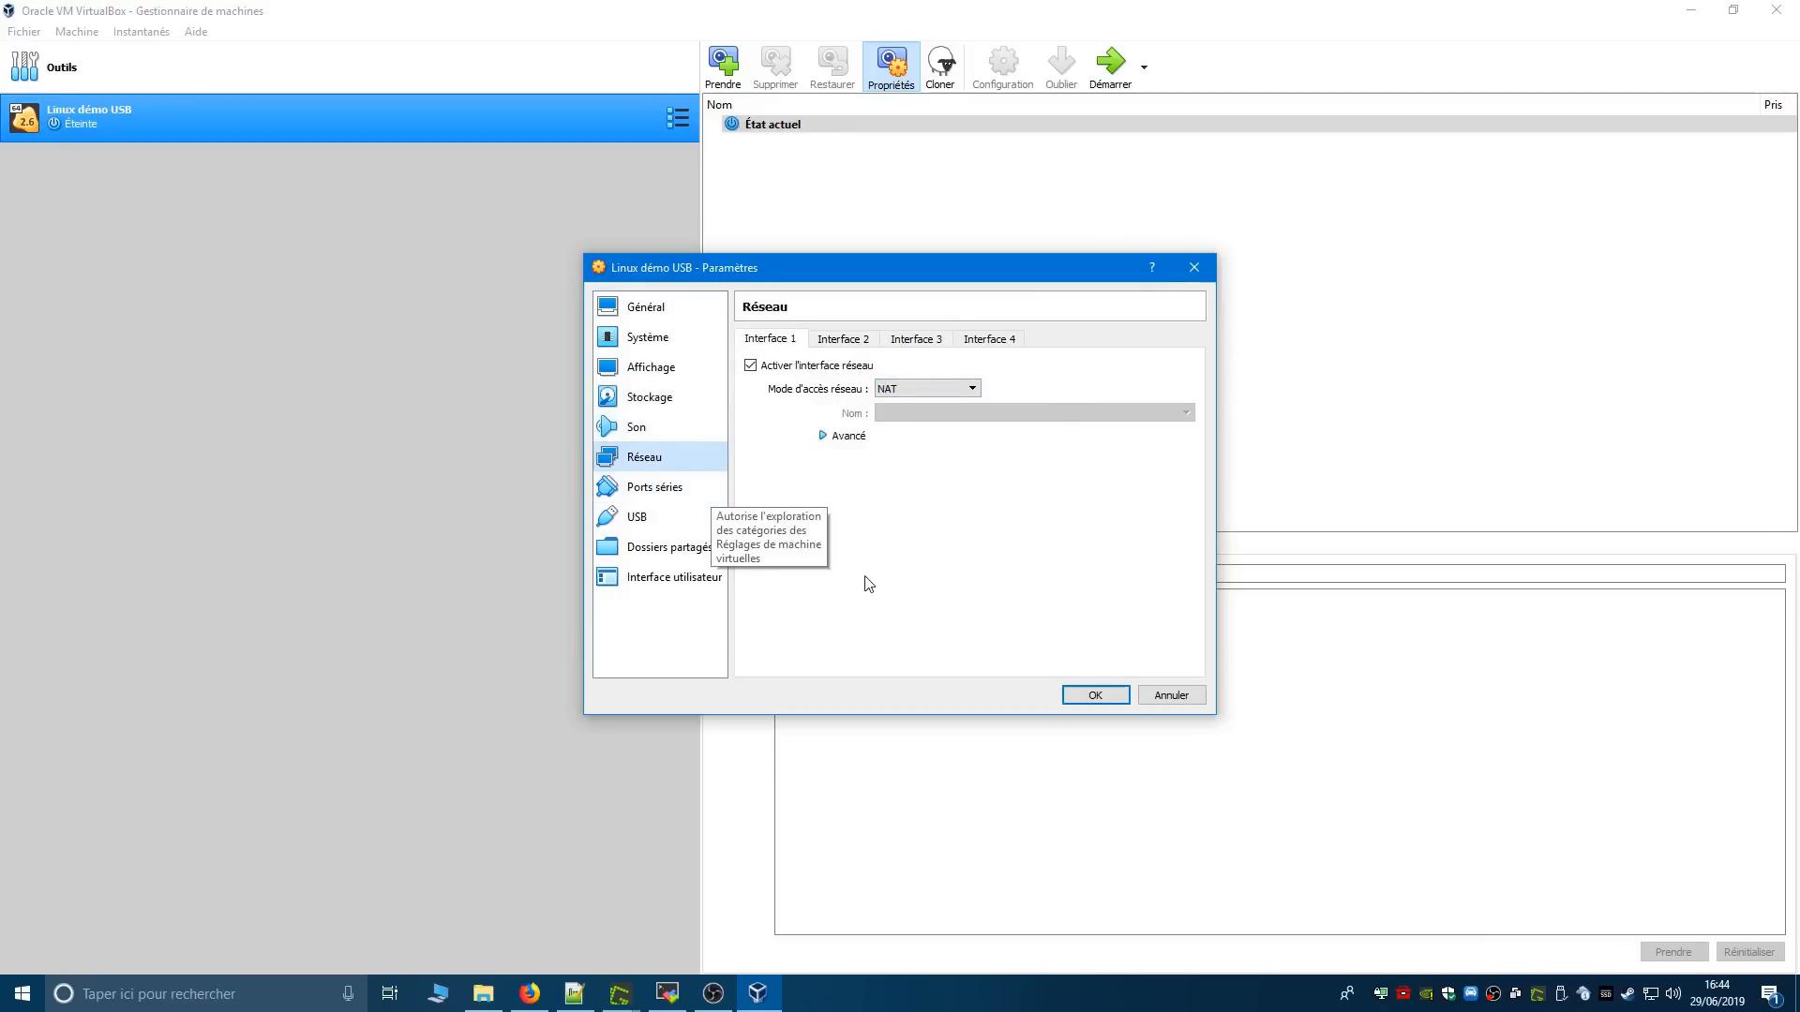
{"action": "left_click", "coordinate": [1115, 694]}
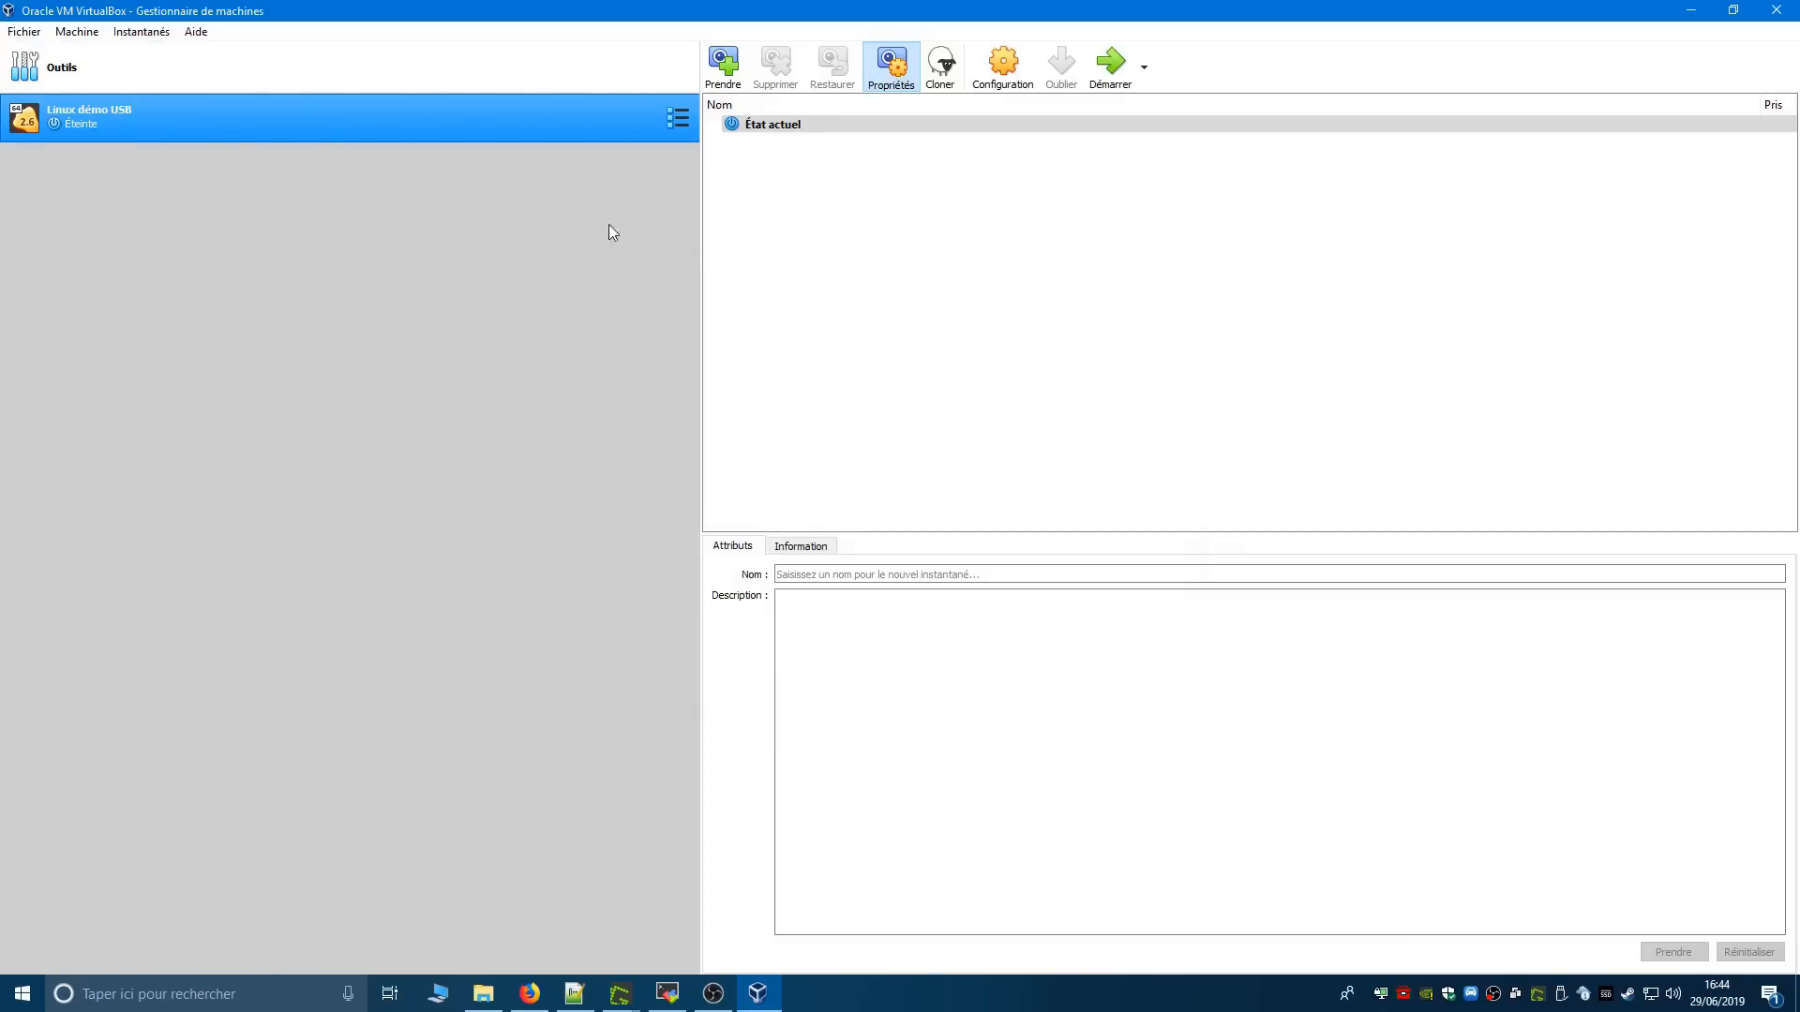
- Start the Linux démo USB machine, dismiss the keyboard capture message and maximize its window
{"action": "left_click", "coordinate": [1115, 75]}
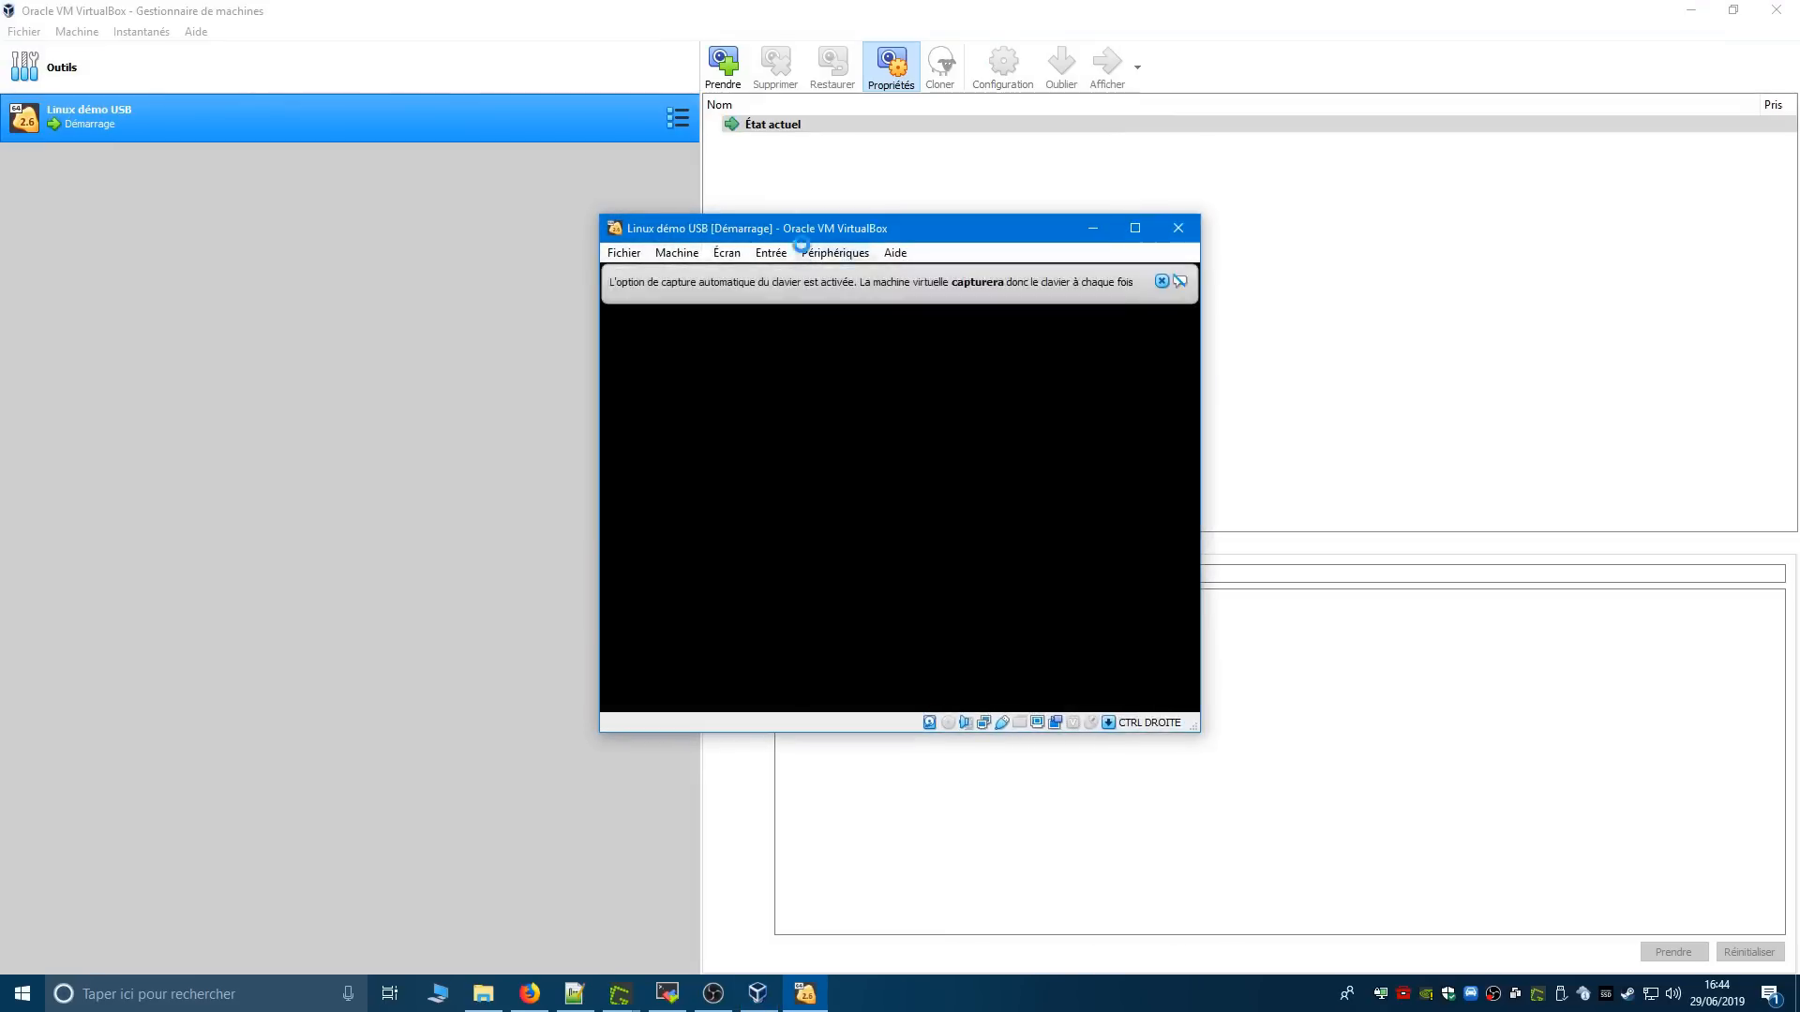
{"action": "left_click_drag", "start_coordinate": [803, 234], "coordinate": [484, 193]}
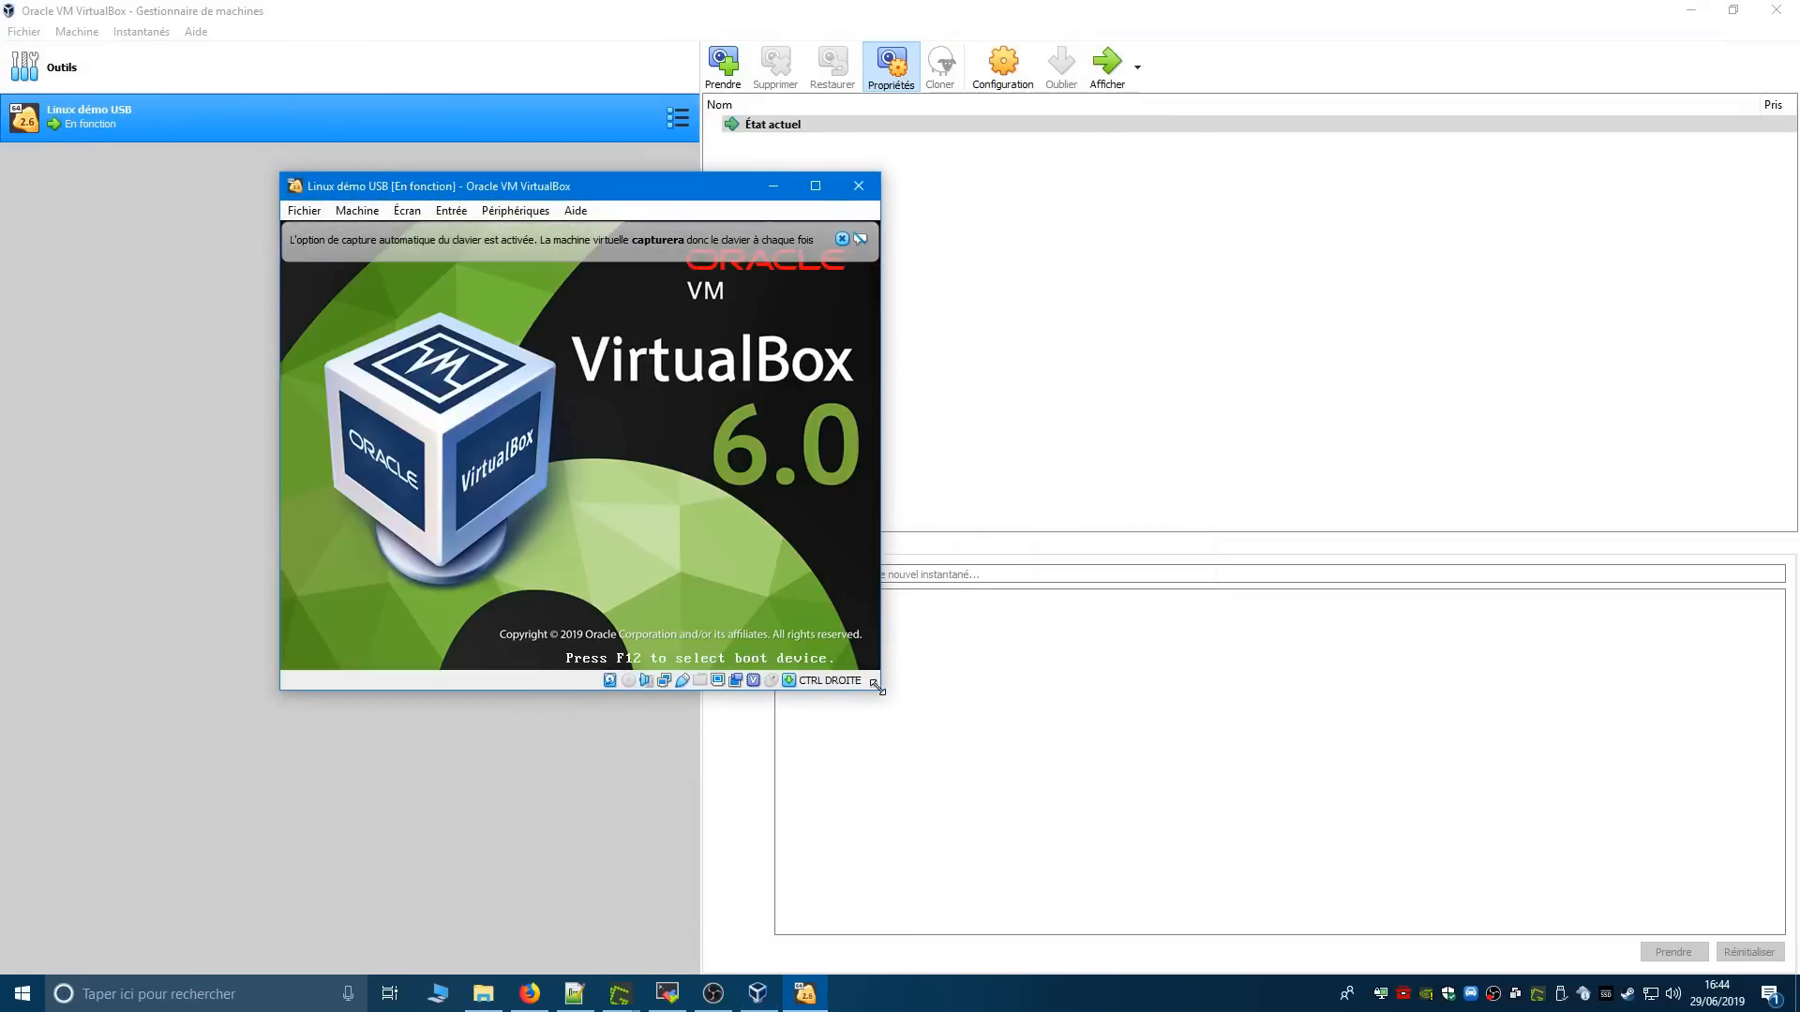
{"action": "left_click_drag", "start_coordinate": [879, 690], "coordinate": [1449, 925]}
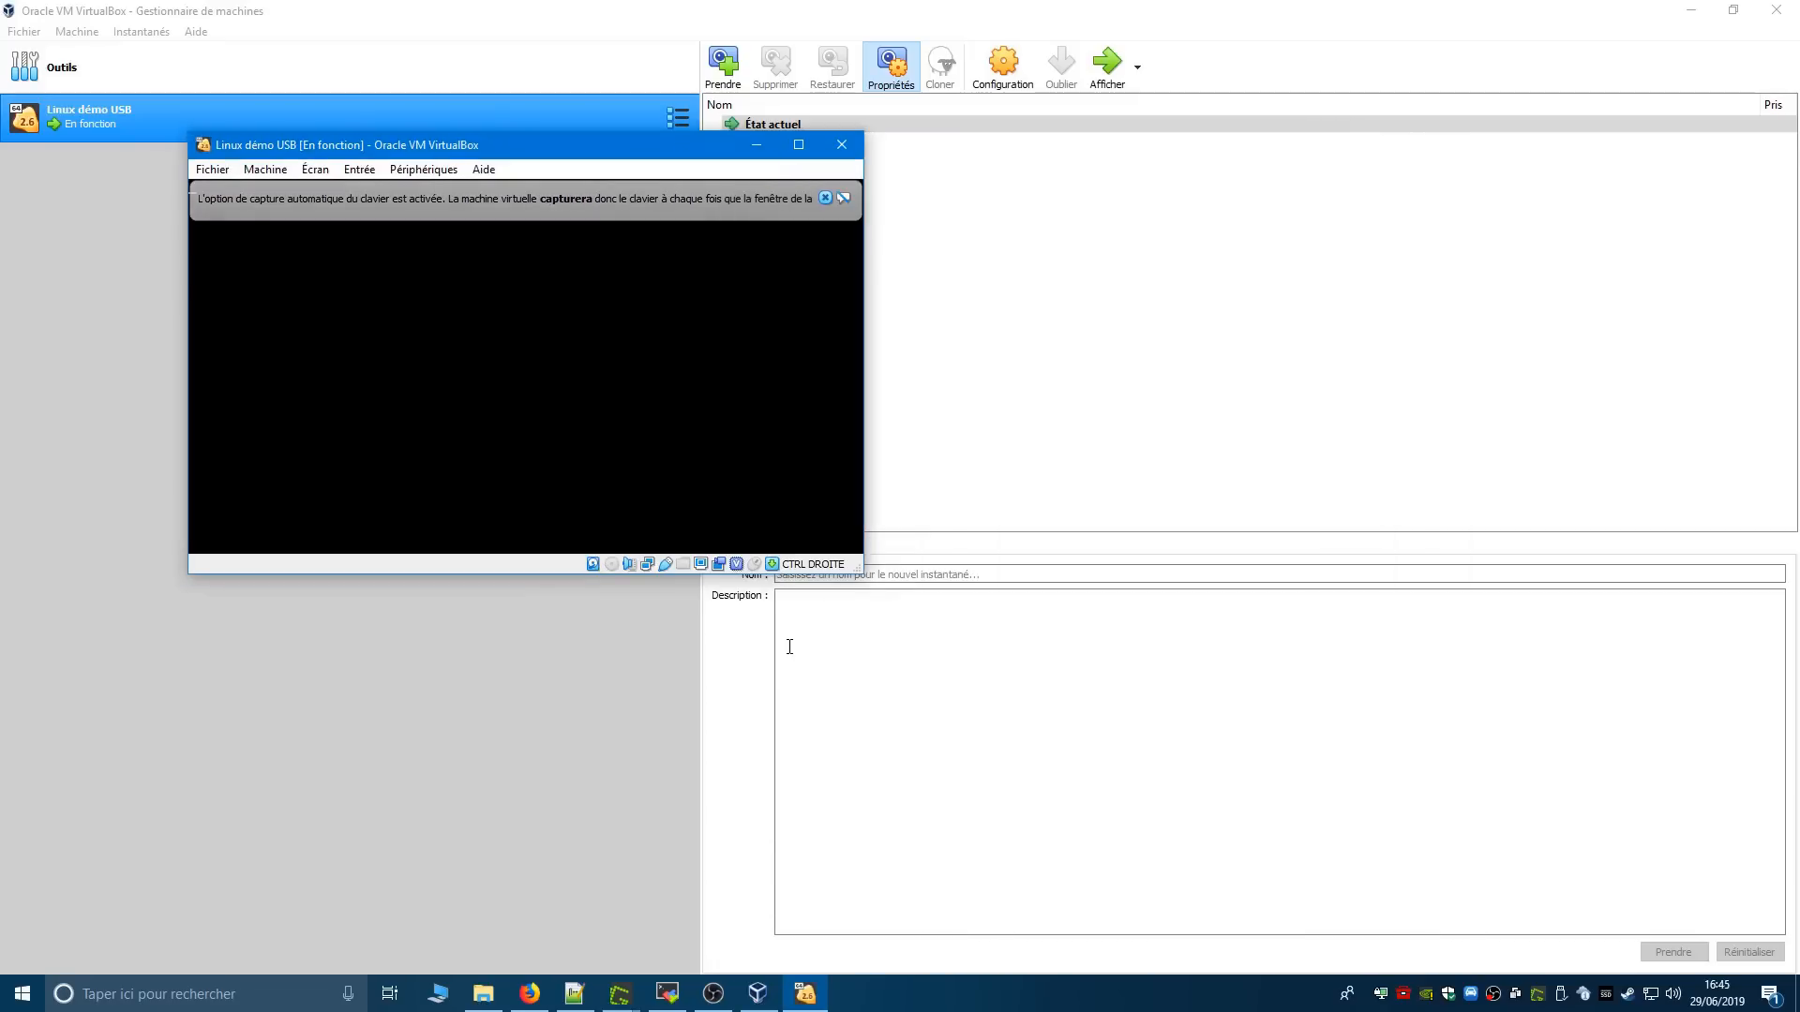
{"action": "left_click", "coordinate": [824, 197]}
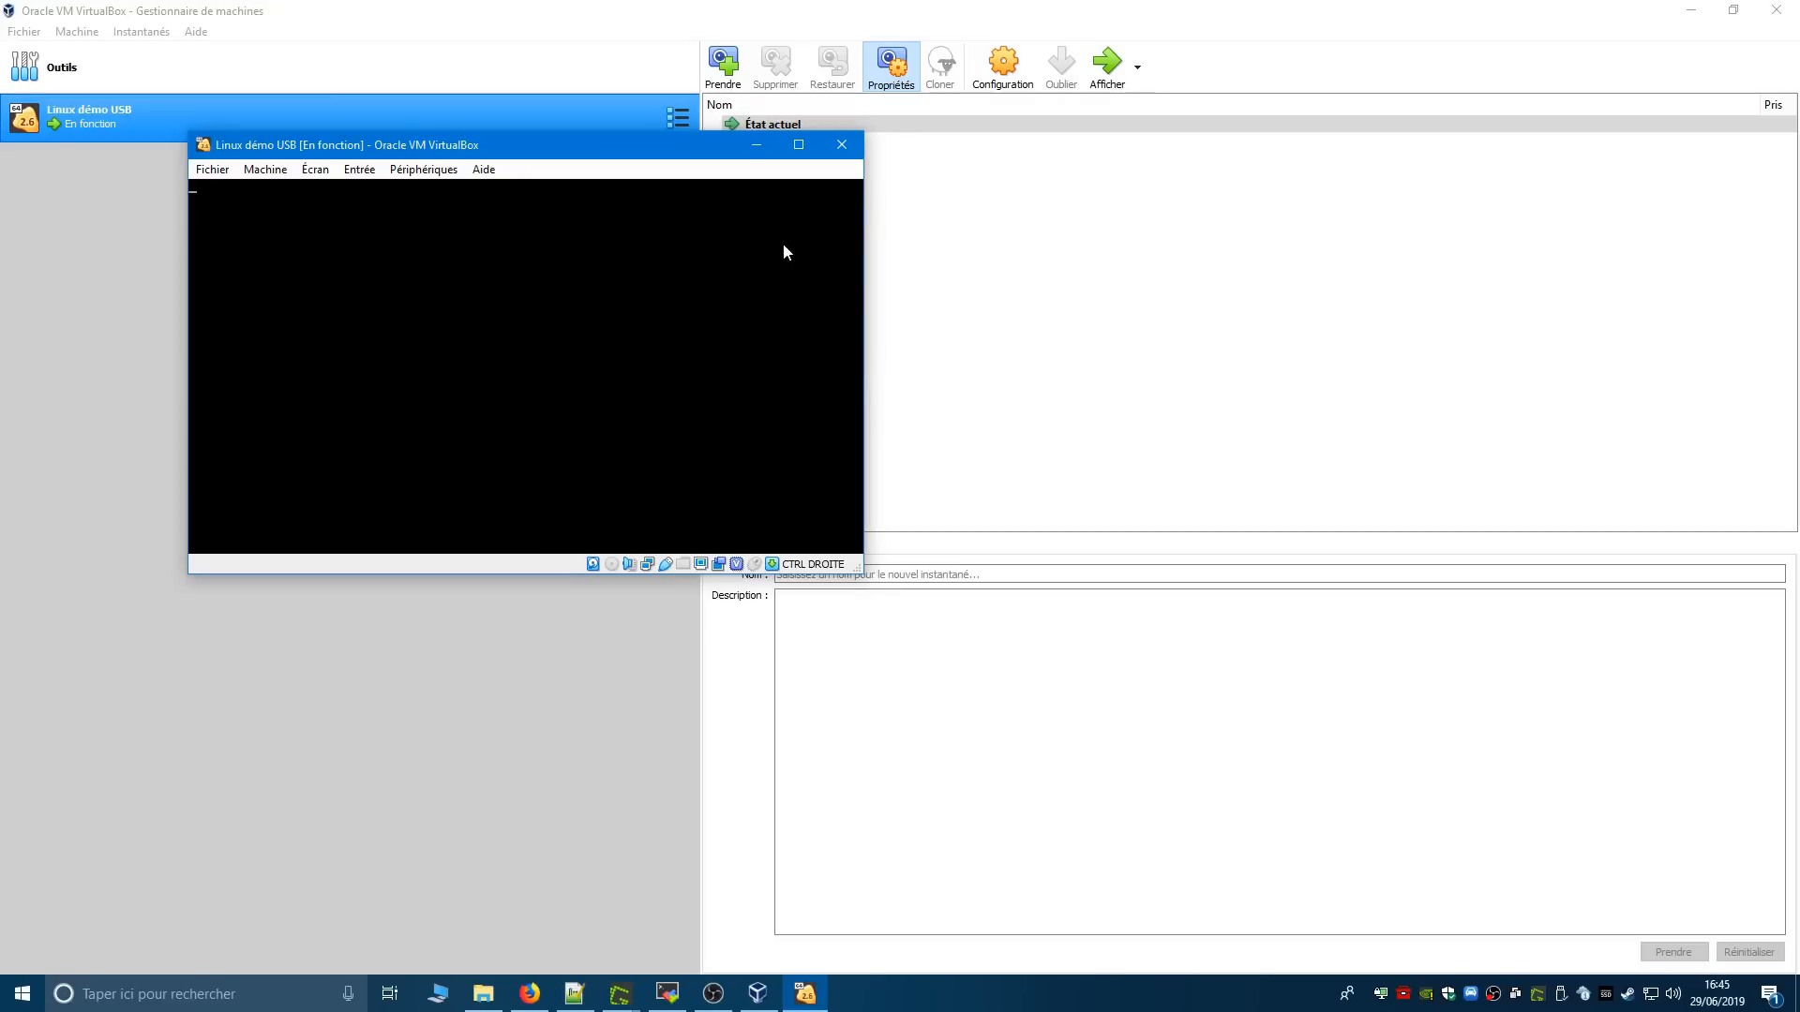
{"action": "left_click", "coordinate": [798, 144]}
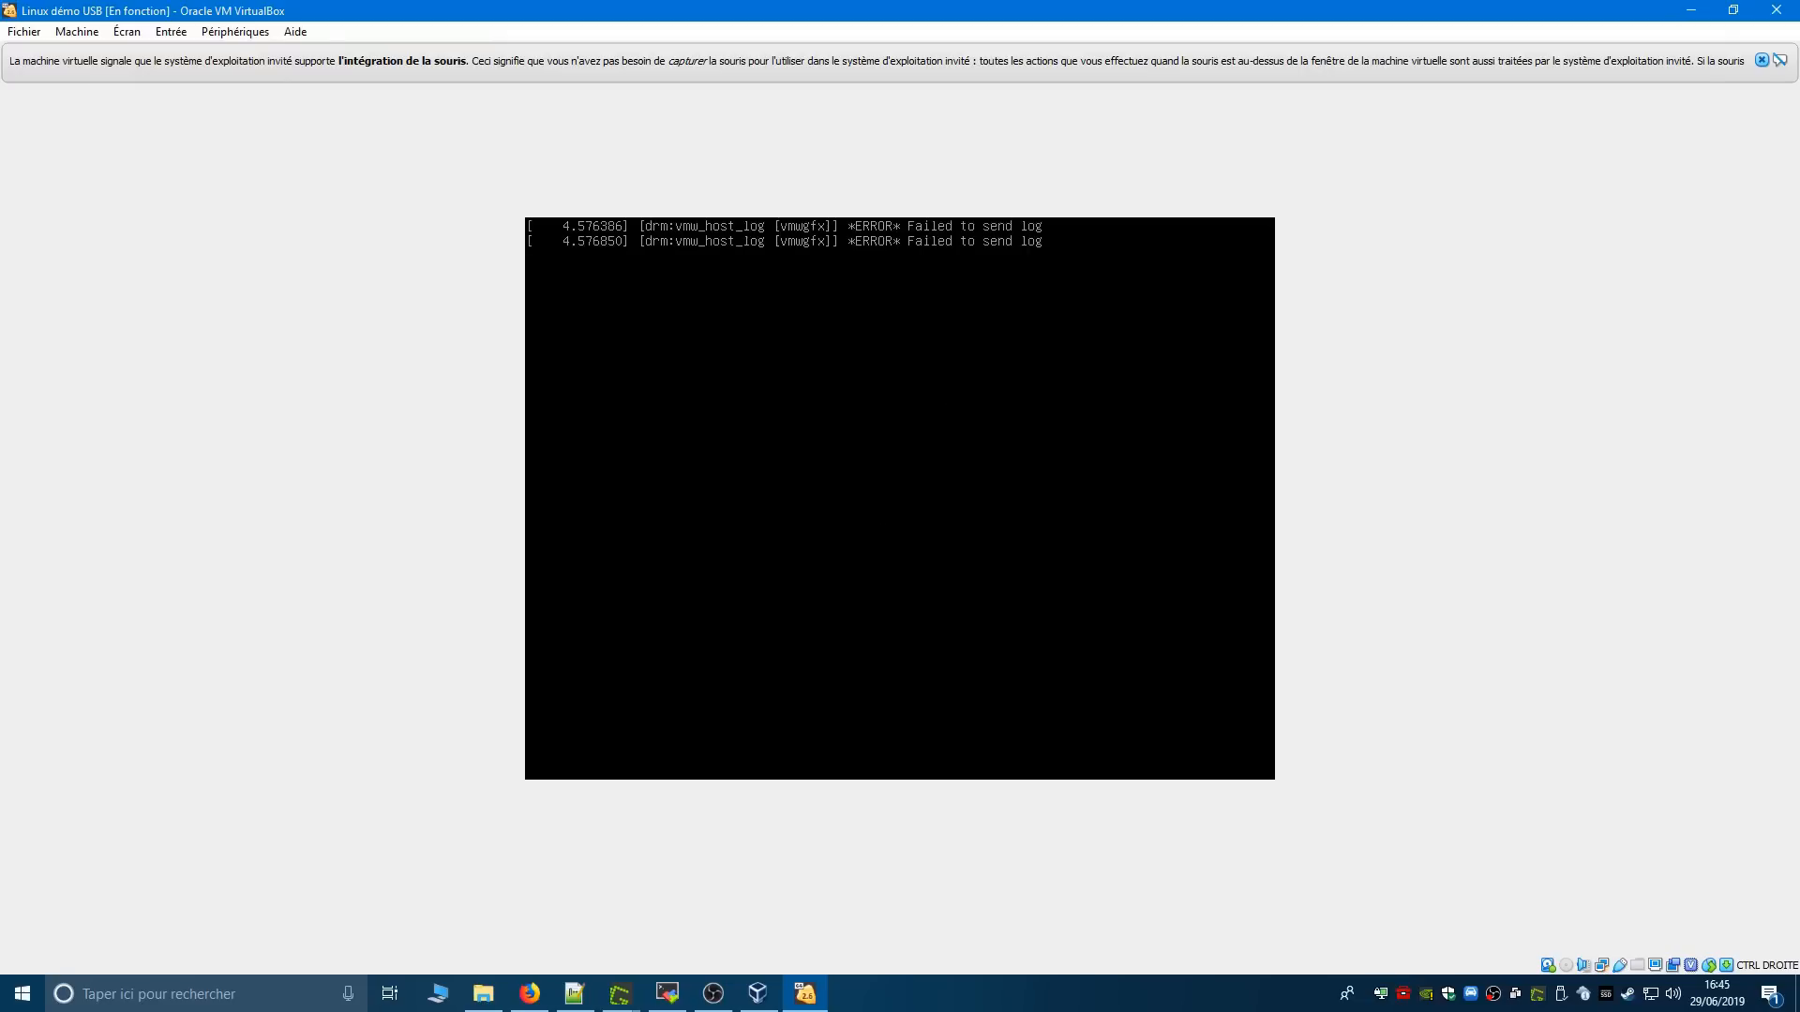
- Switch to Firefox and look through the malekal.com VirtualBox tutorial's section on creating a virtual machine
{"action": "left_click", "coordinate": [529, 994]}
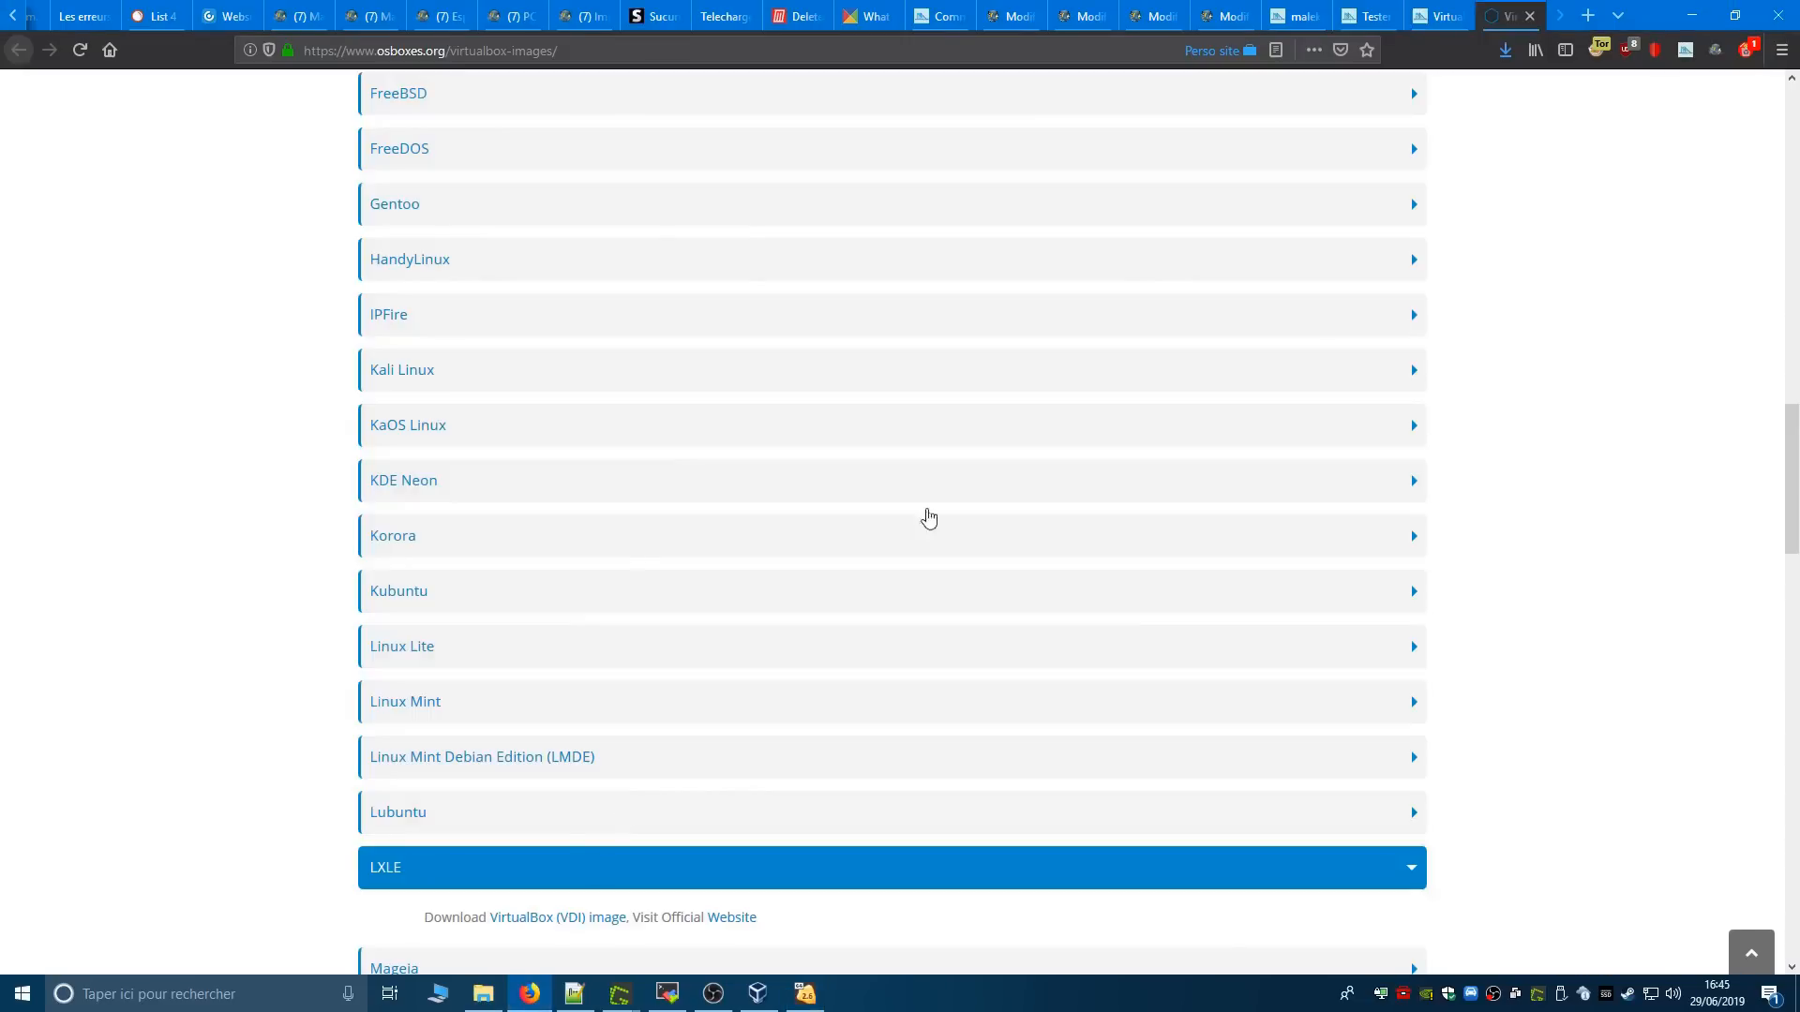
{"action": "left_click", "coordinate": [1420, 14]}
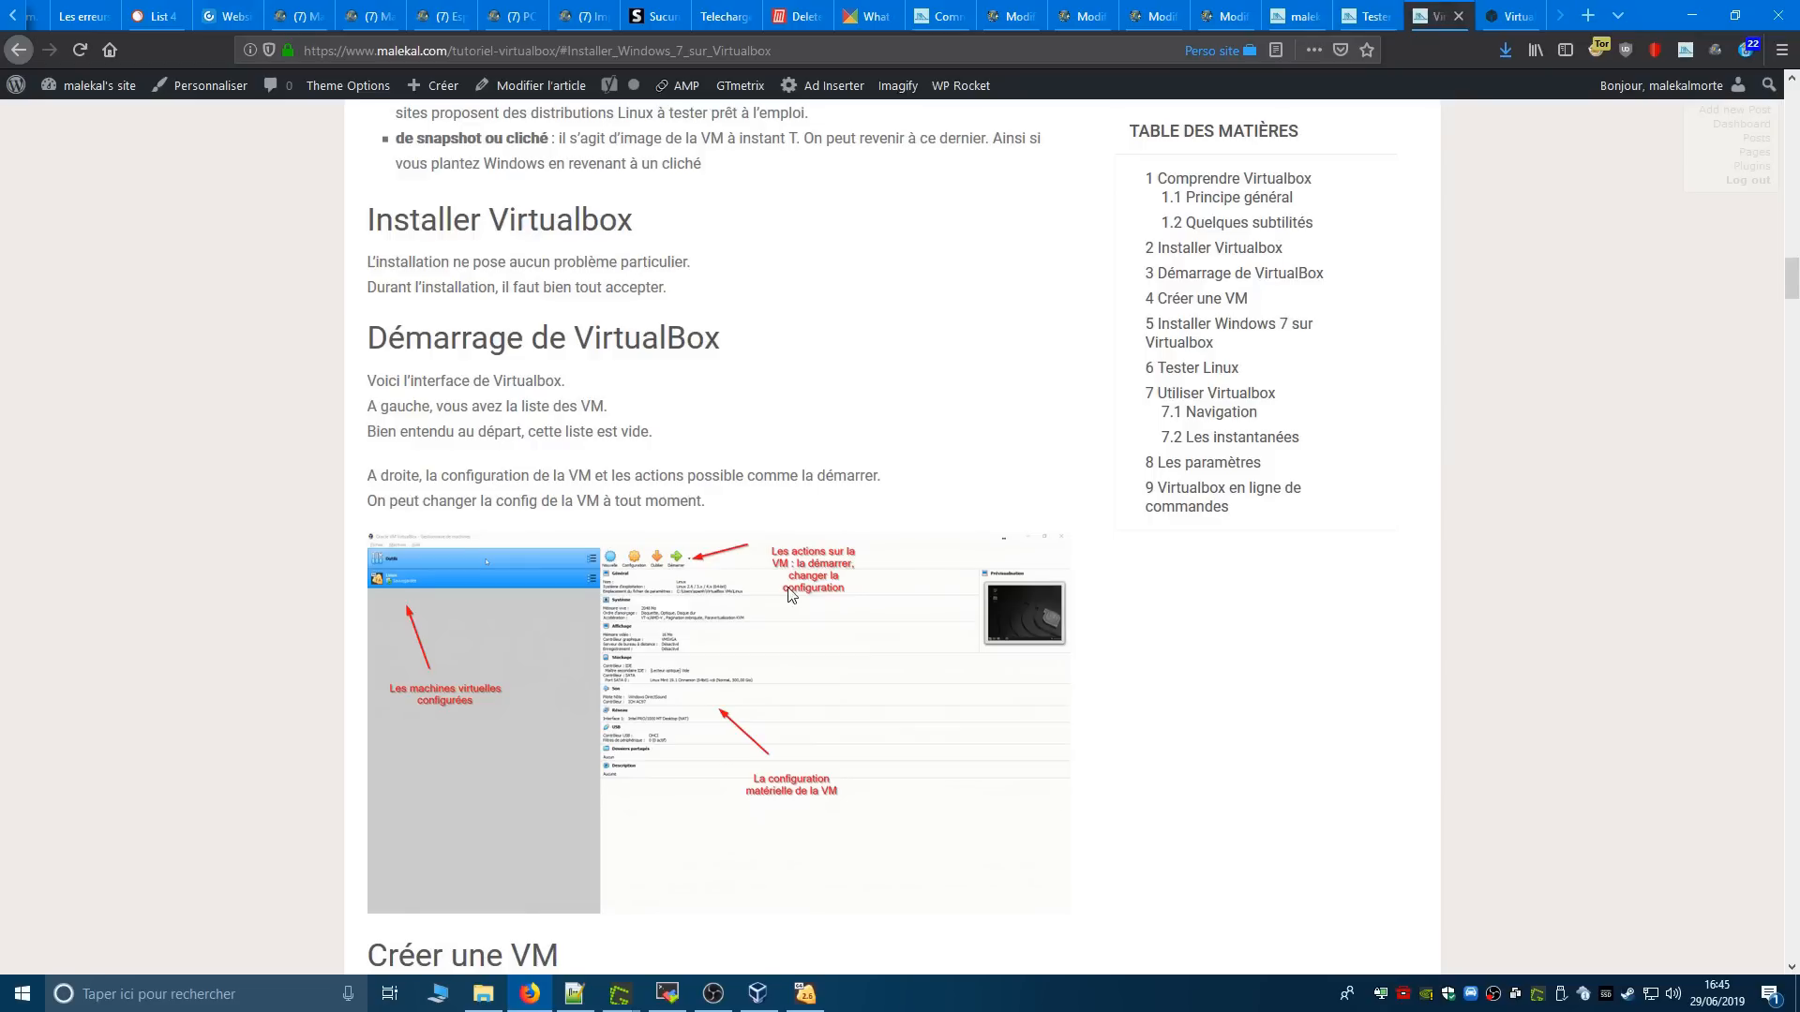
{"action": "scroll", "coordinate": [793, 595], "scroll_direction": "down", "scroll_amount": 8}
{"action": "scroll", "coordinate": [792, 595], "scroll_direction": "down", "scroll_amount": 20}
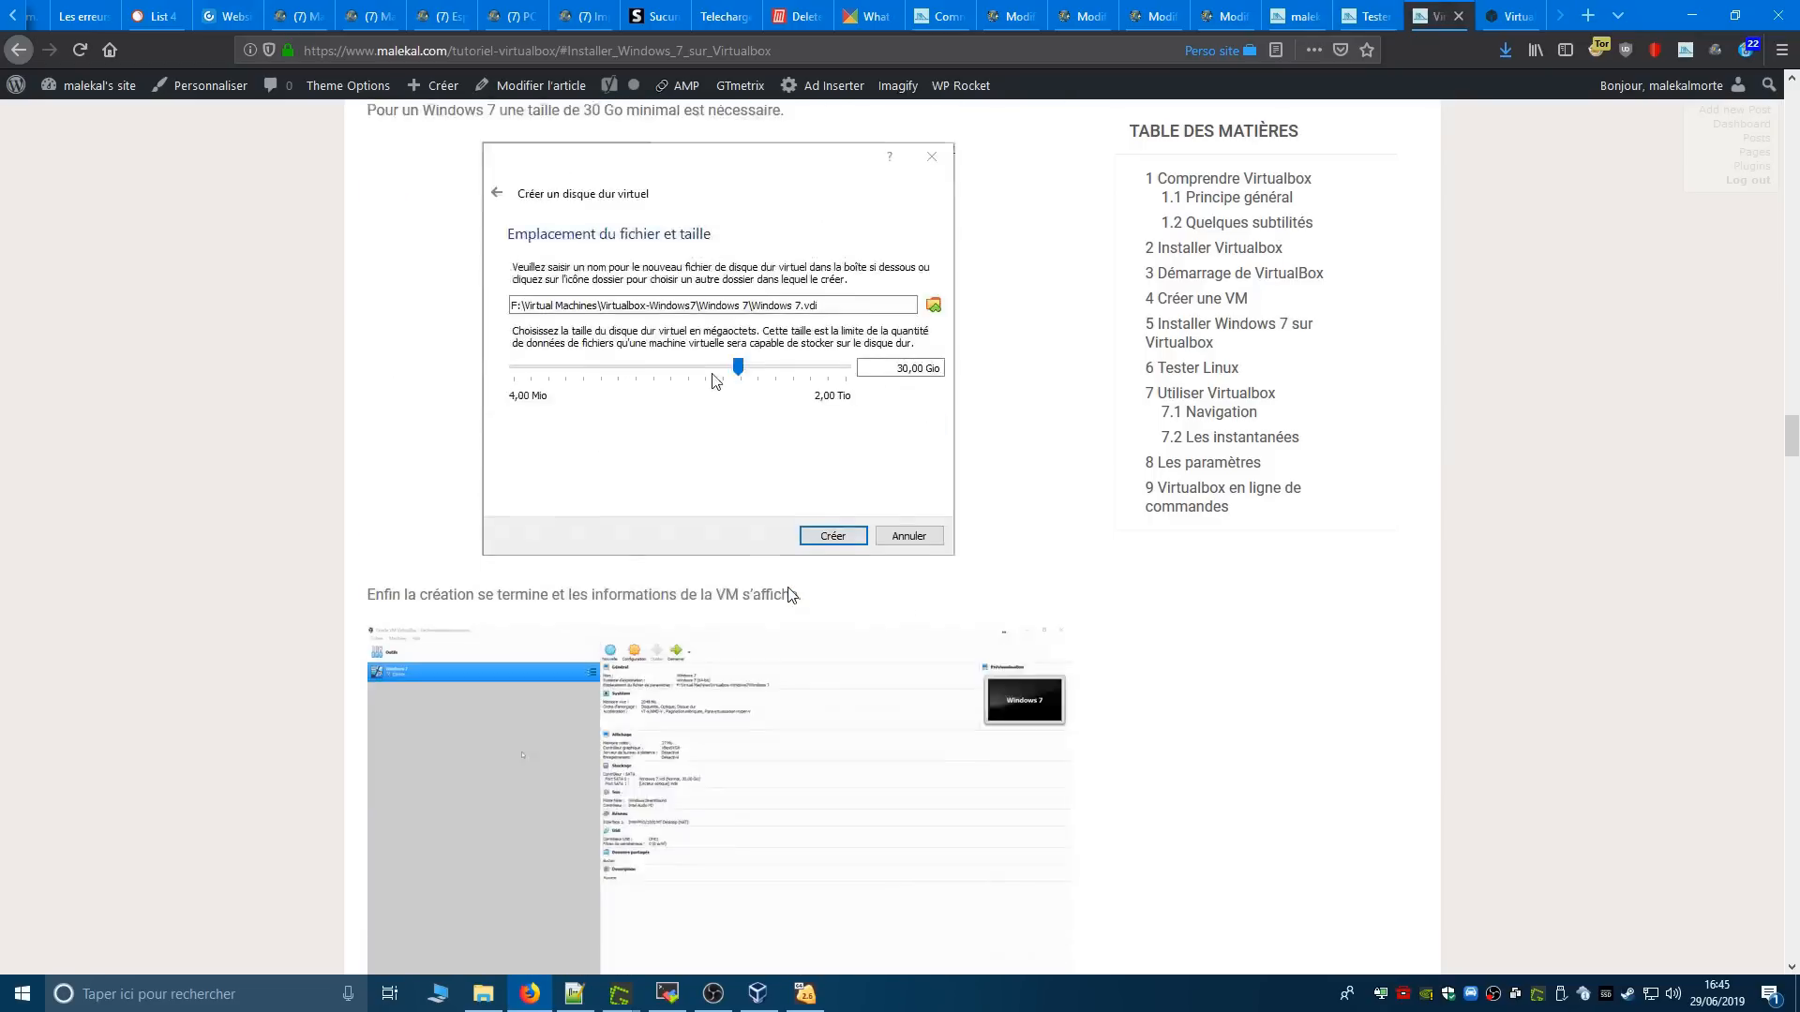
{"action": "scroll", "coordinate": [792, 596], "scroll_direction": "down", "scroll_amount": 4}
{"action": "scroll", "coordinate": [792, 595], "scroll_direction": "up", "scroll_amount": 12}
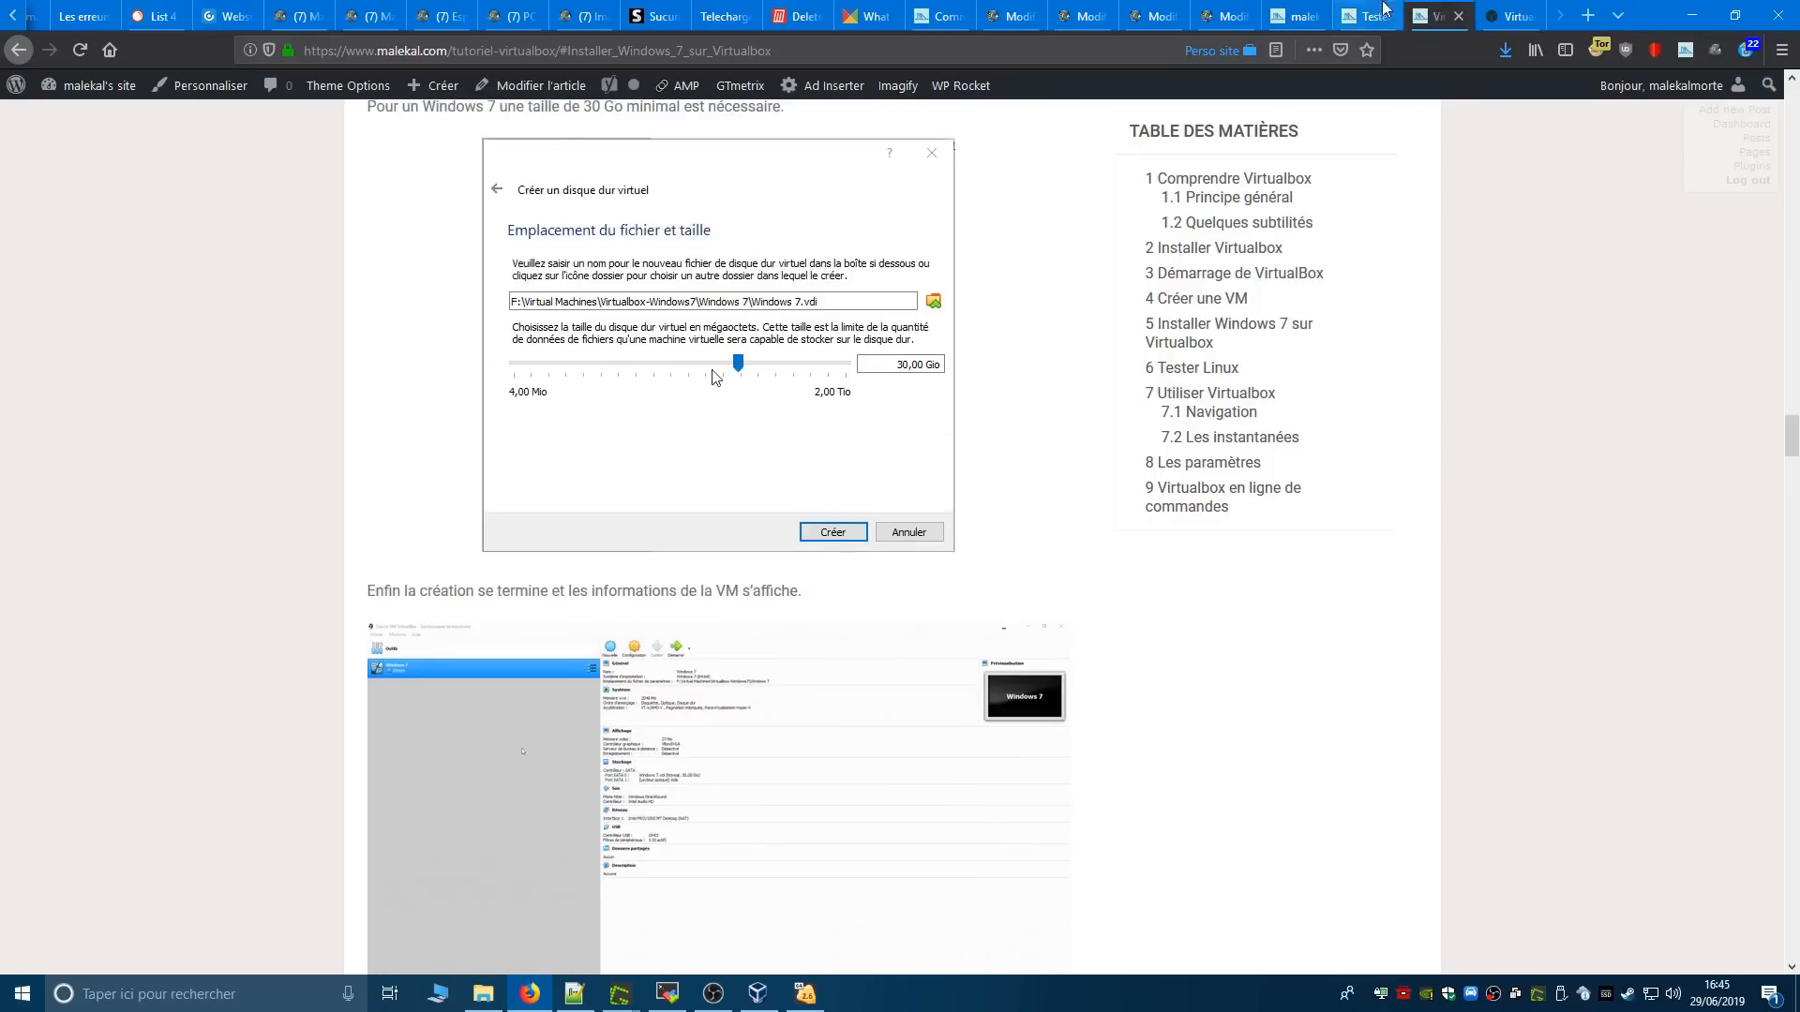
- Open the malekal.com article on trying Linux without installation and read from the VM creation steps to the login and full-screen instructions
{"action": "left_click", "coordinate": [1368, 15]}
{"action": "scroll", "coordinate": [792, 518], "scroll_direction": "down", "scroll_amount": 3}
{"action": "scroll", "coordinate": [787, 510], "scroll_direction": "down", "scroll_amount": 20}
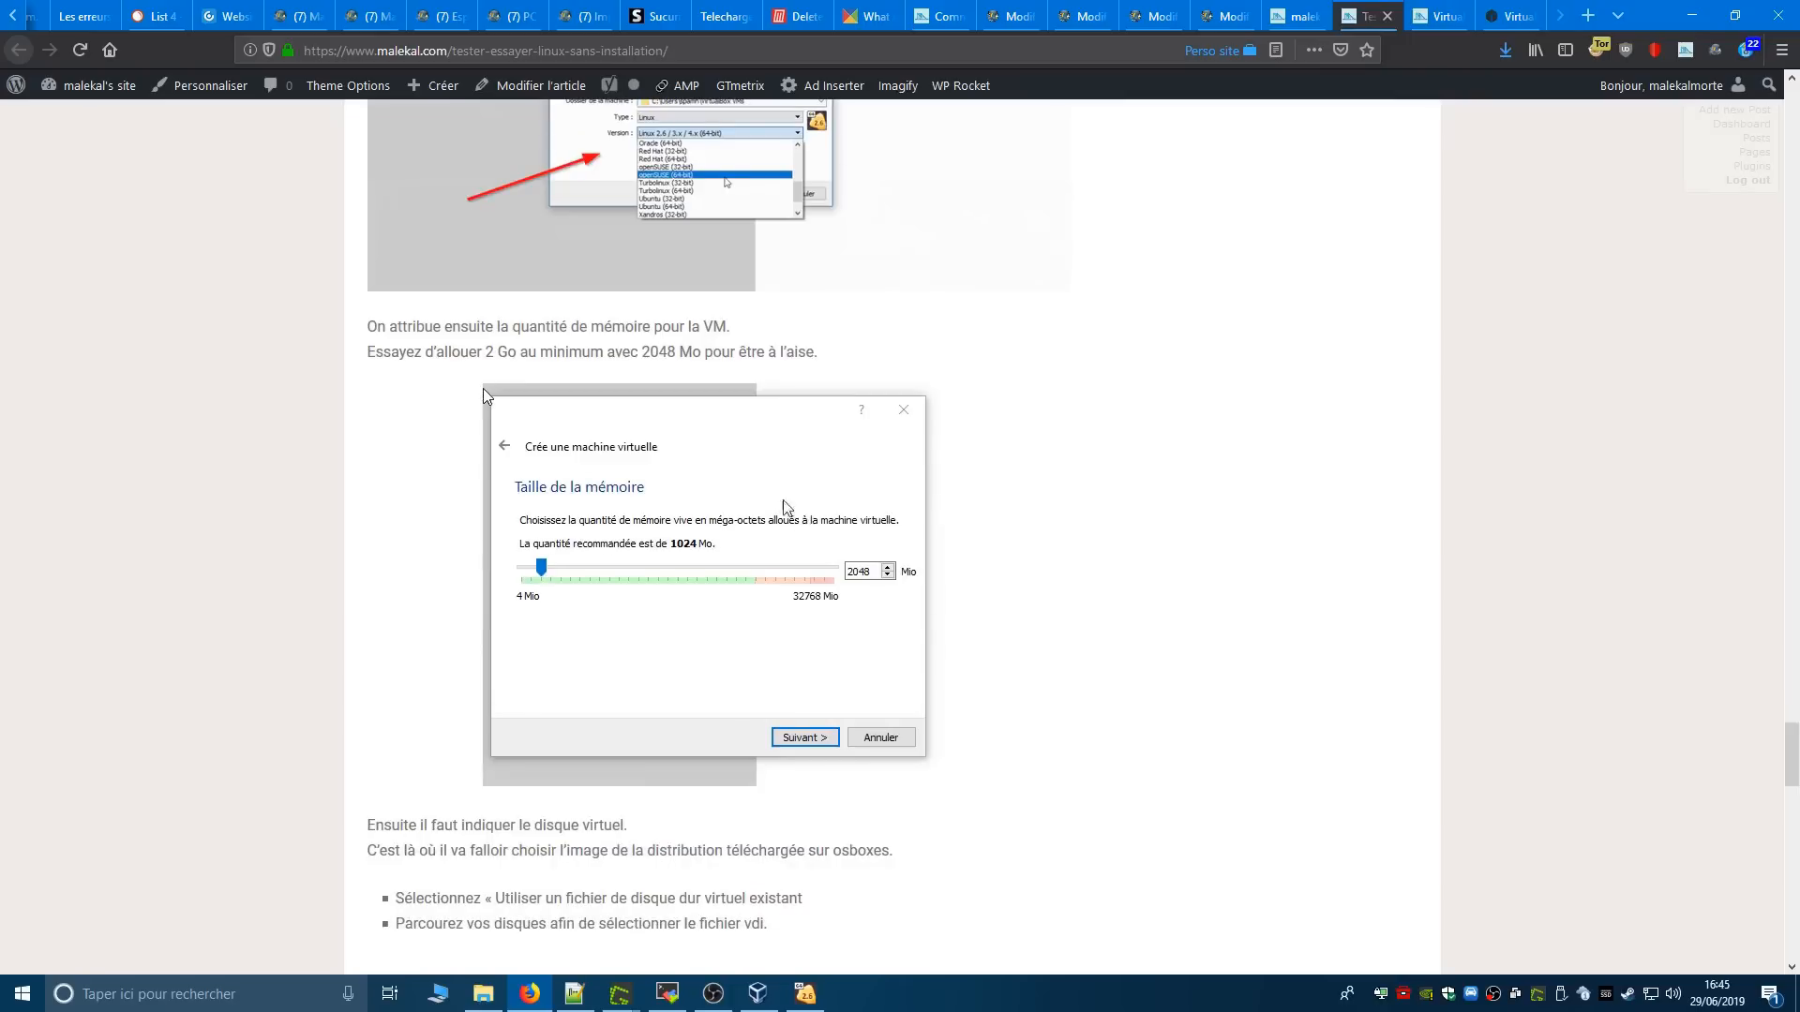
{"action": "scroll", "coordinate": [695, 673], "scroll_direction": "down", "scroll_amount": 5}
{"action": "scroll", "coordinate": [692, 333], "scroll_direction": "up", "scroll_amount": 7}
{"action": "scroll", "coordinate": [685, 750], "scroll_direction": "down", "scroll_amount": 2}
{"action": "scroll", "coordinate": [685, 753], "scroll_direction": "down", "scroll_amount": 8}
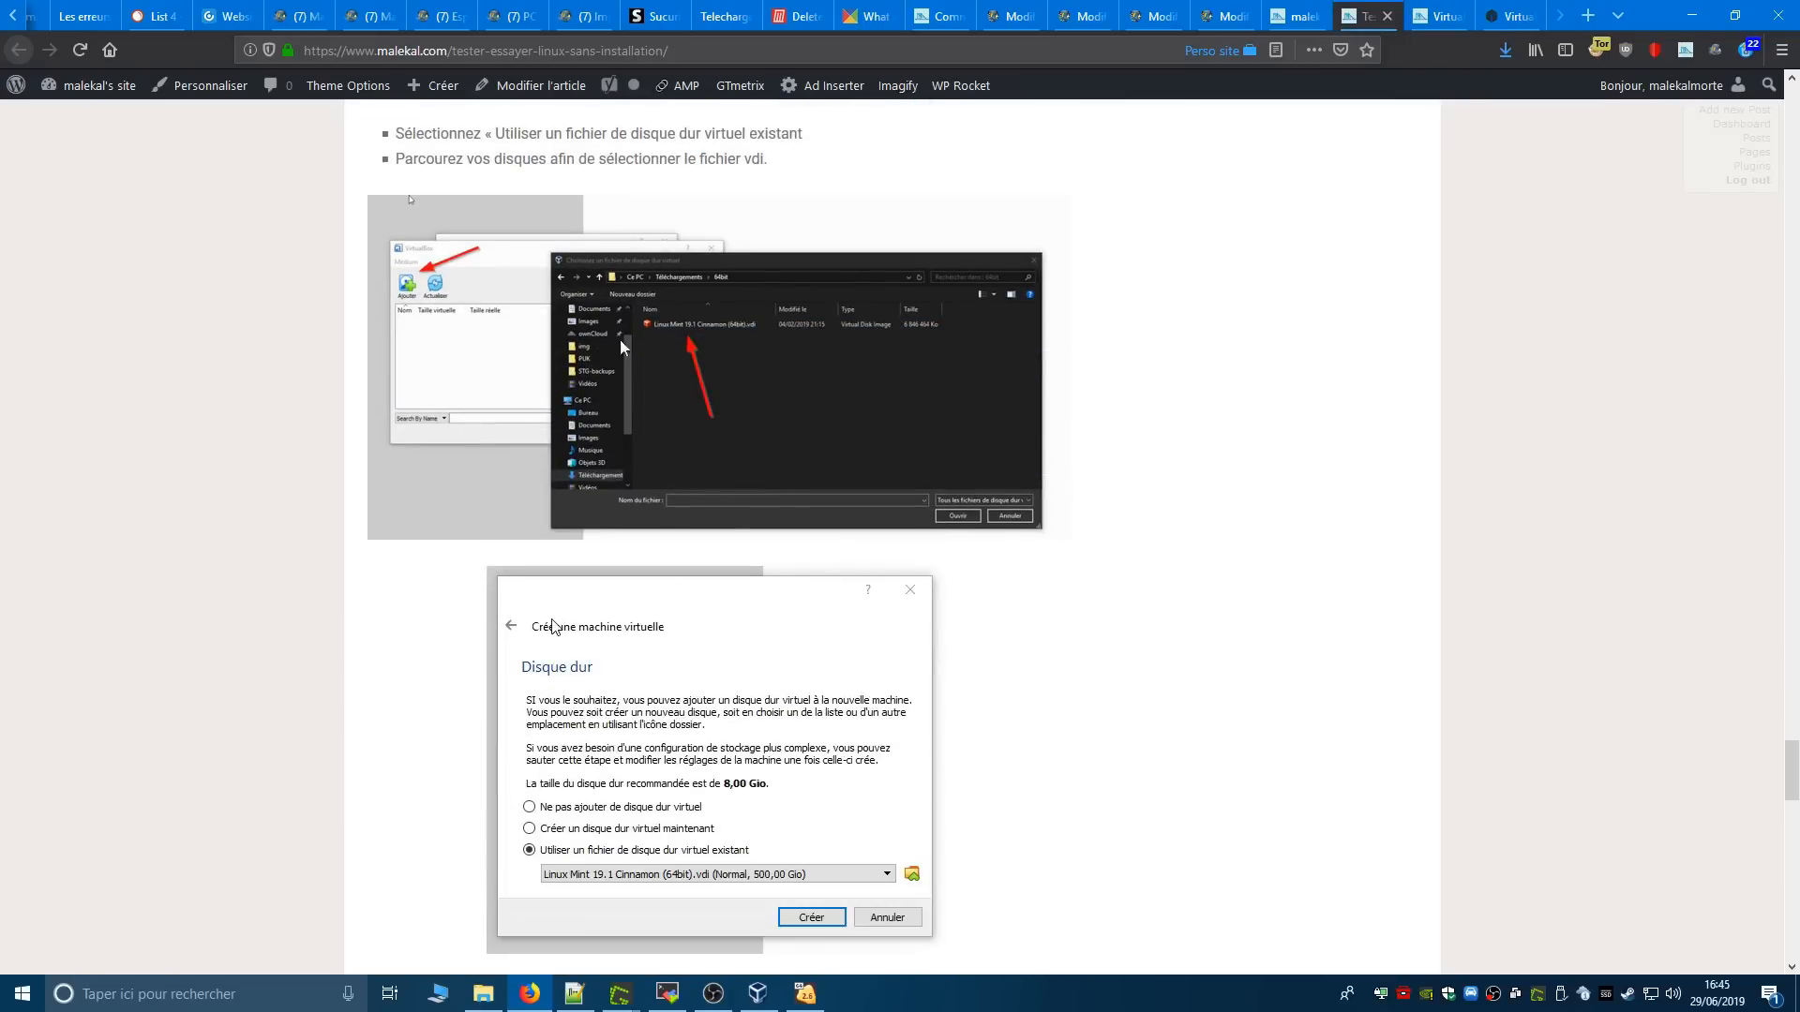
{"action": "scroll", "coordinate": [722, 409], "scroll_direction": "down", "scroll_amount": 20}
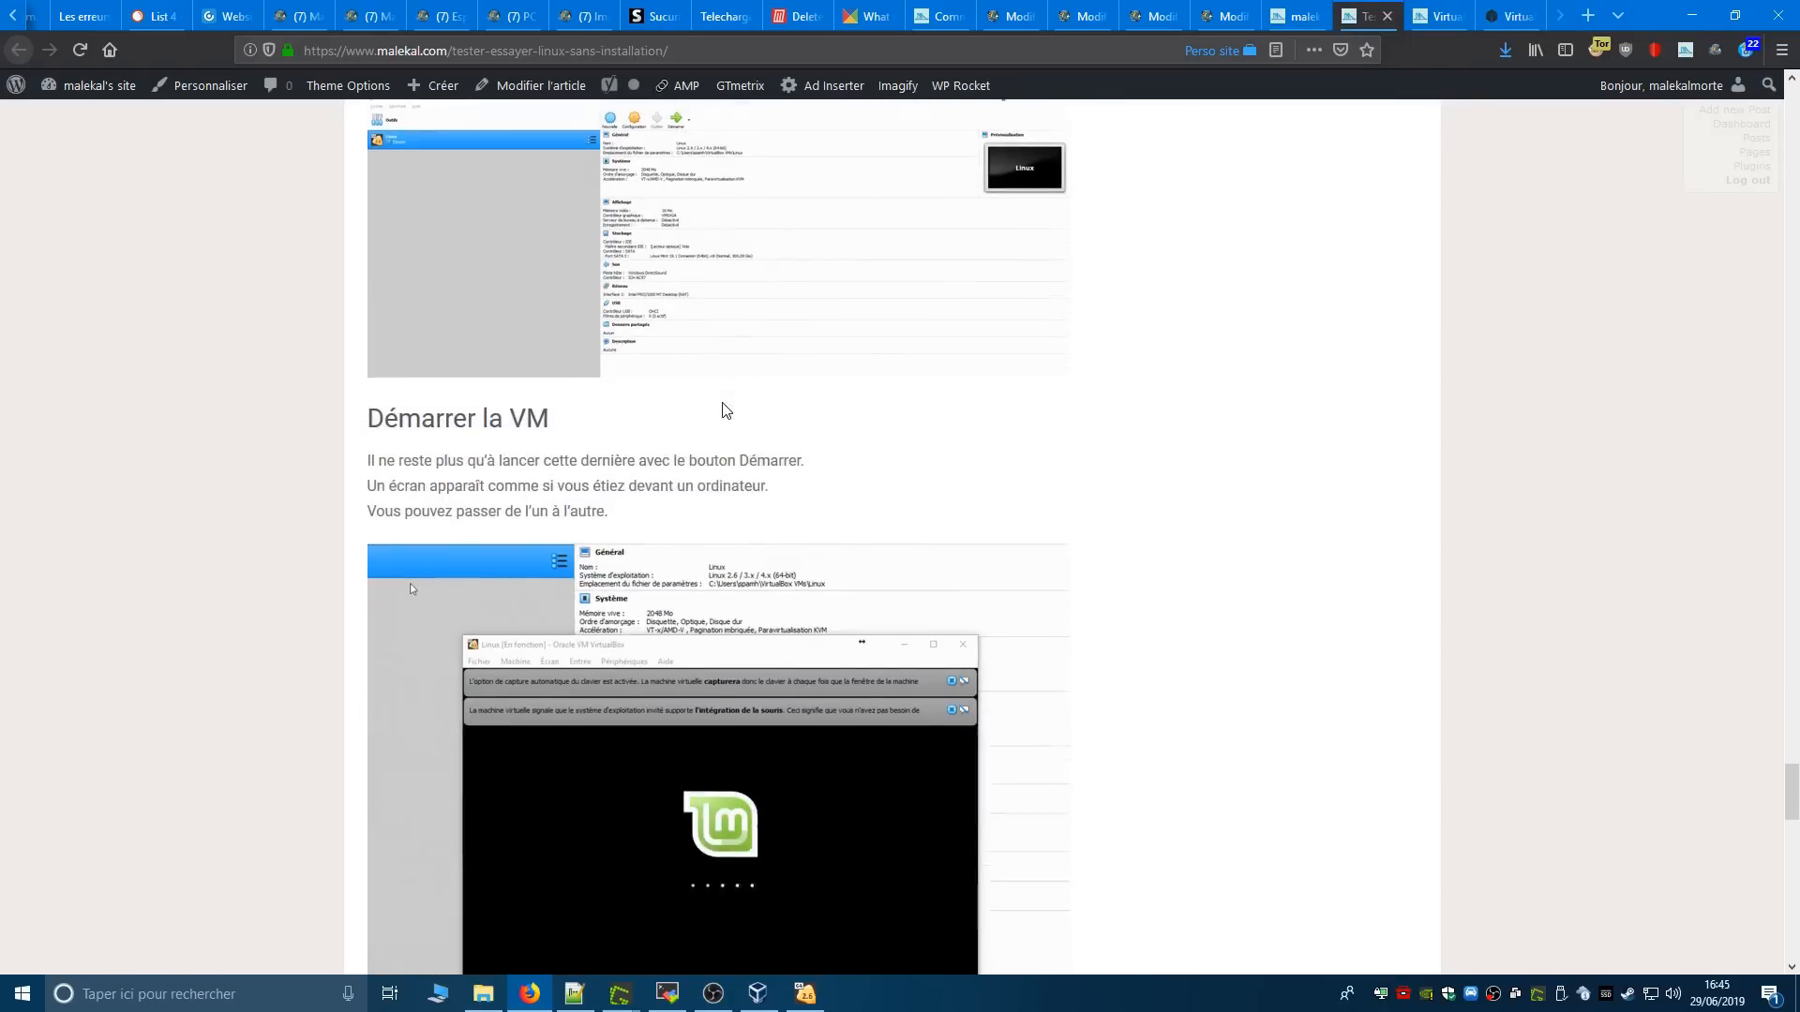
{"action": "scroll", "coordinate": [779, 255], "scroll_direction": "down", "scroll_amount": 5}
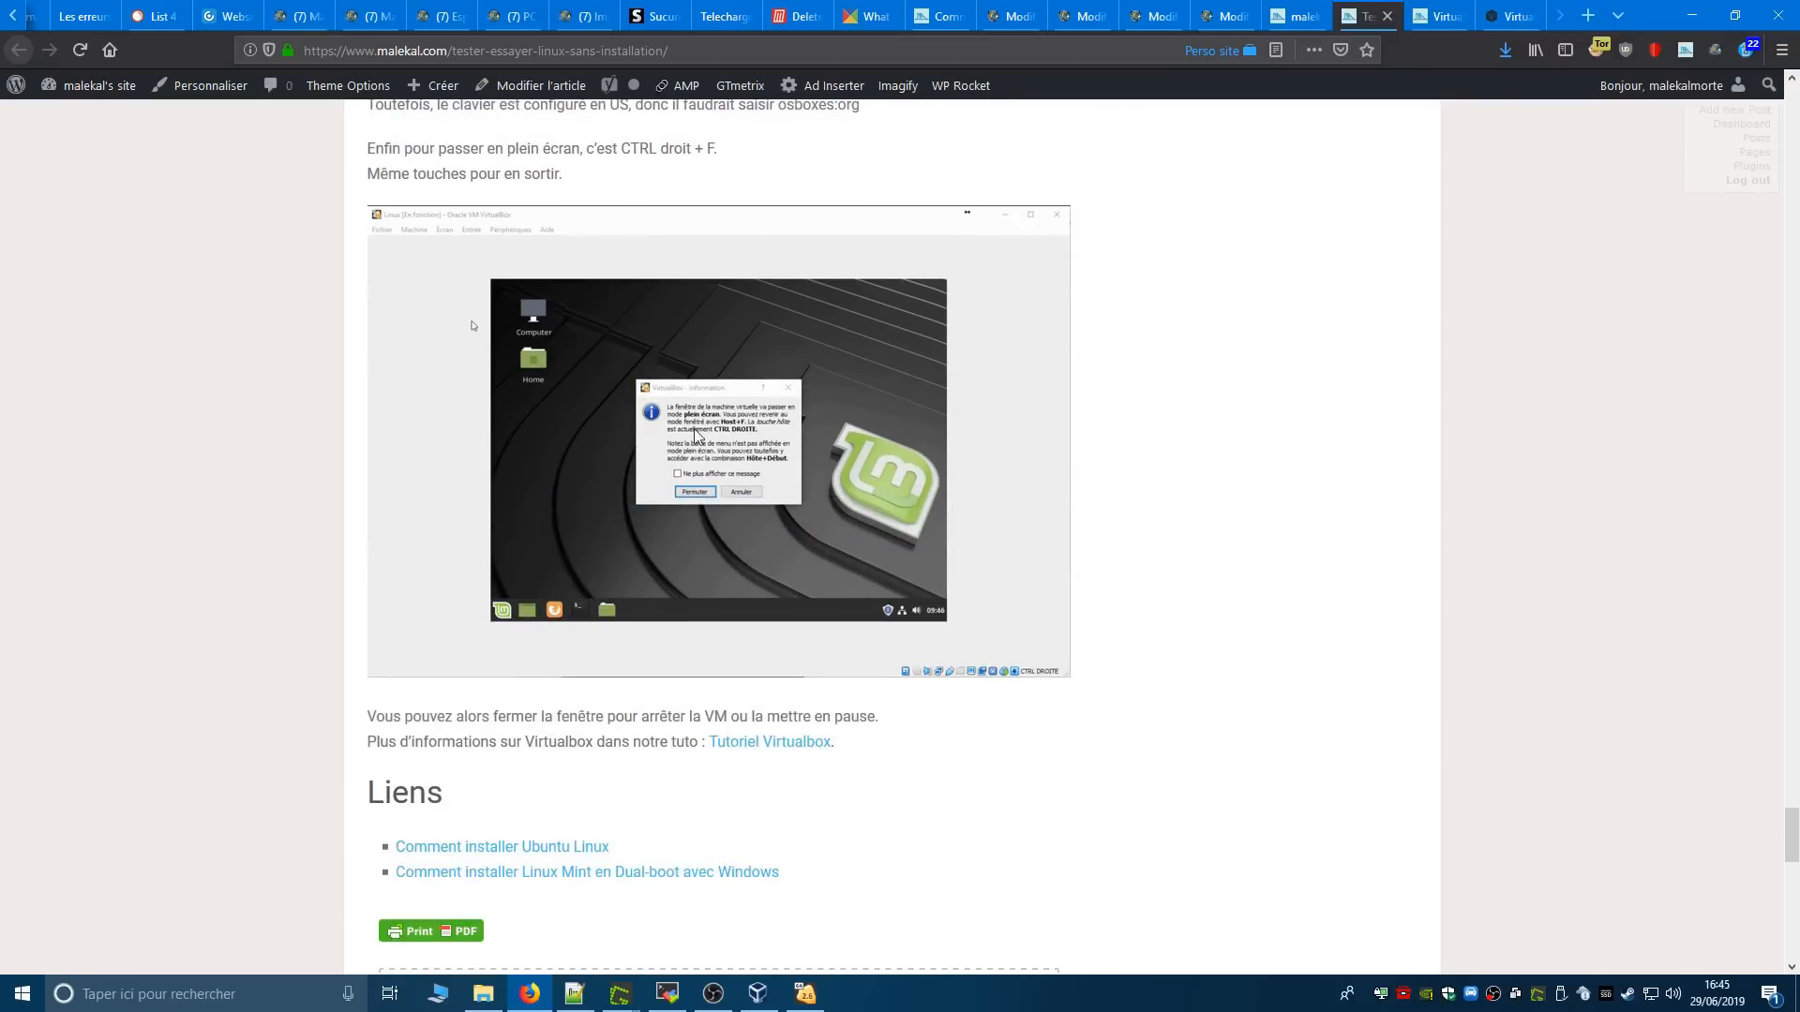
{"action": "scroll", "coordinate": [615, 471], "scroll_direction": "up", "scroll_amount": 3}
{"action": "scroll", "coordinate": [615, 478], "scroll_direction": "up", "scroll_amount": 3}
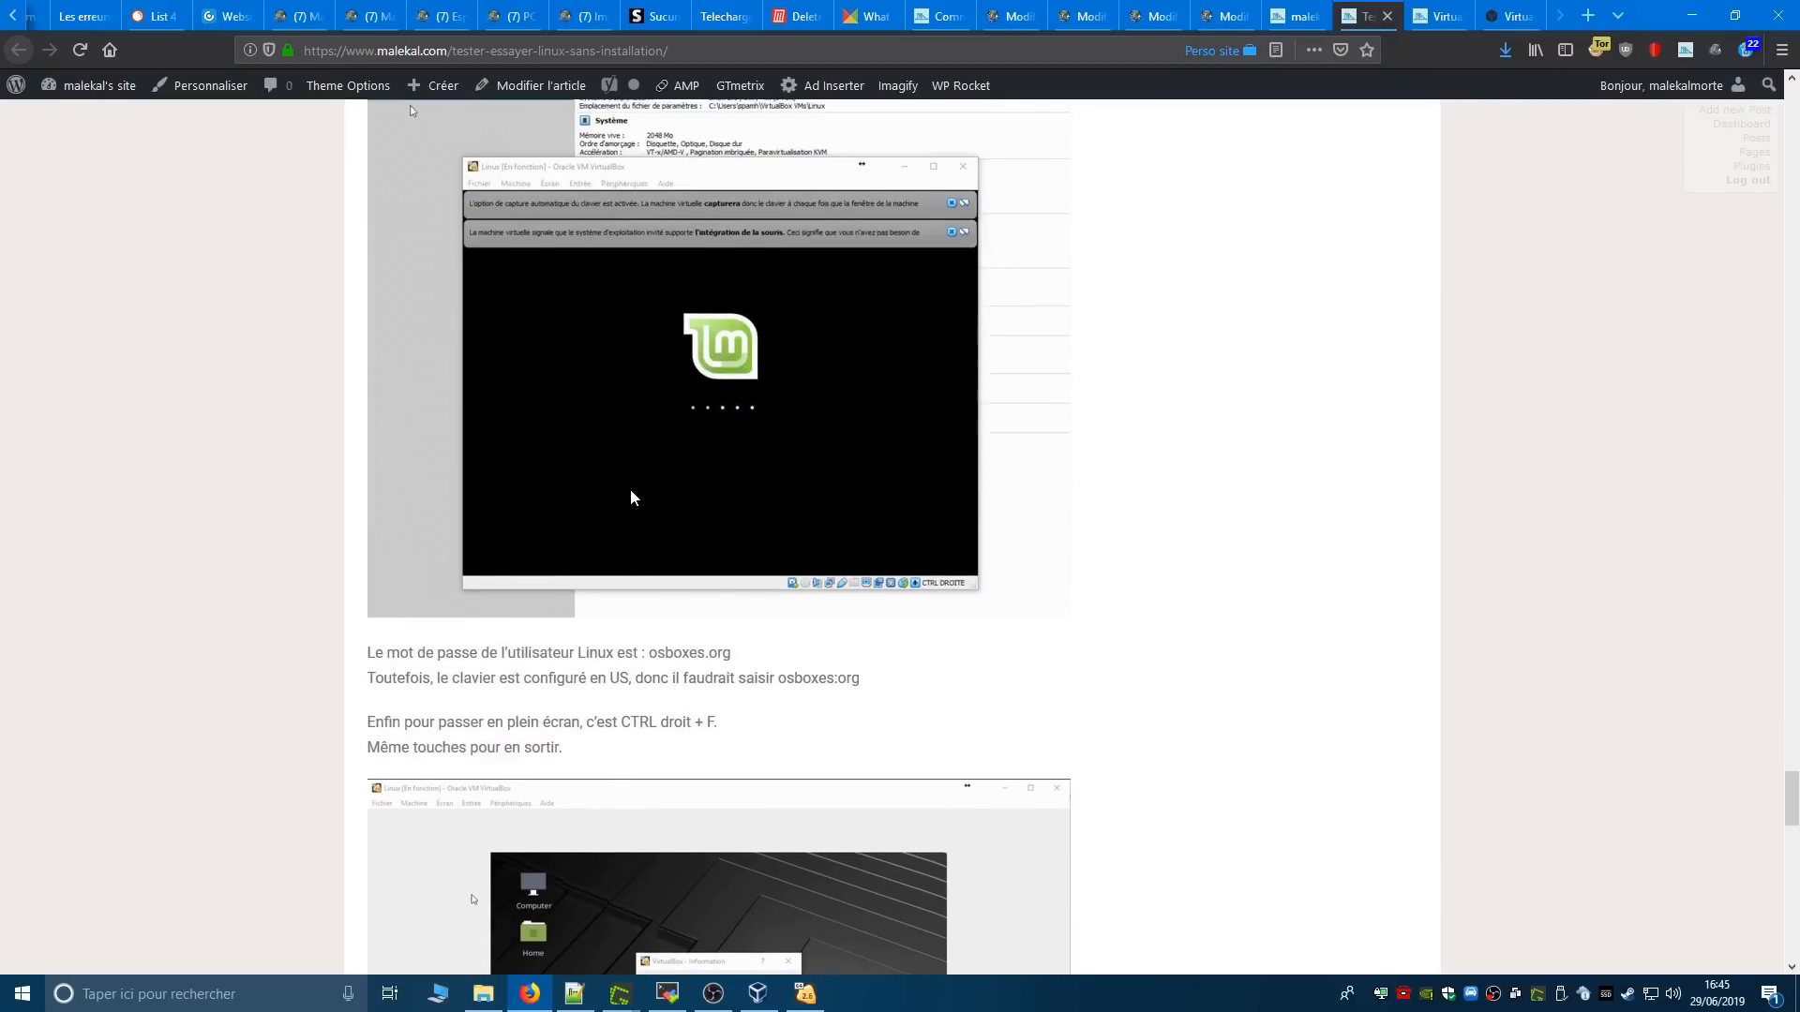
- Check the virtual machine's login screen, return to the Firefox article and highlight the Linux user's password and its US-keyboard spelling
{"action": "left_click", "coordinate": [802, 996]}
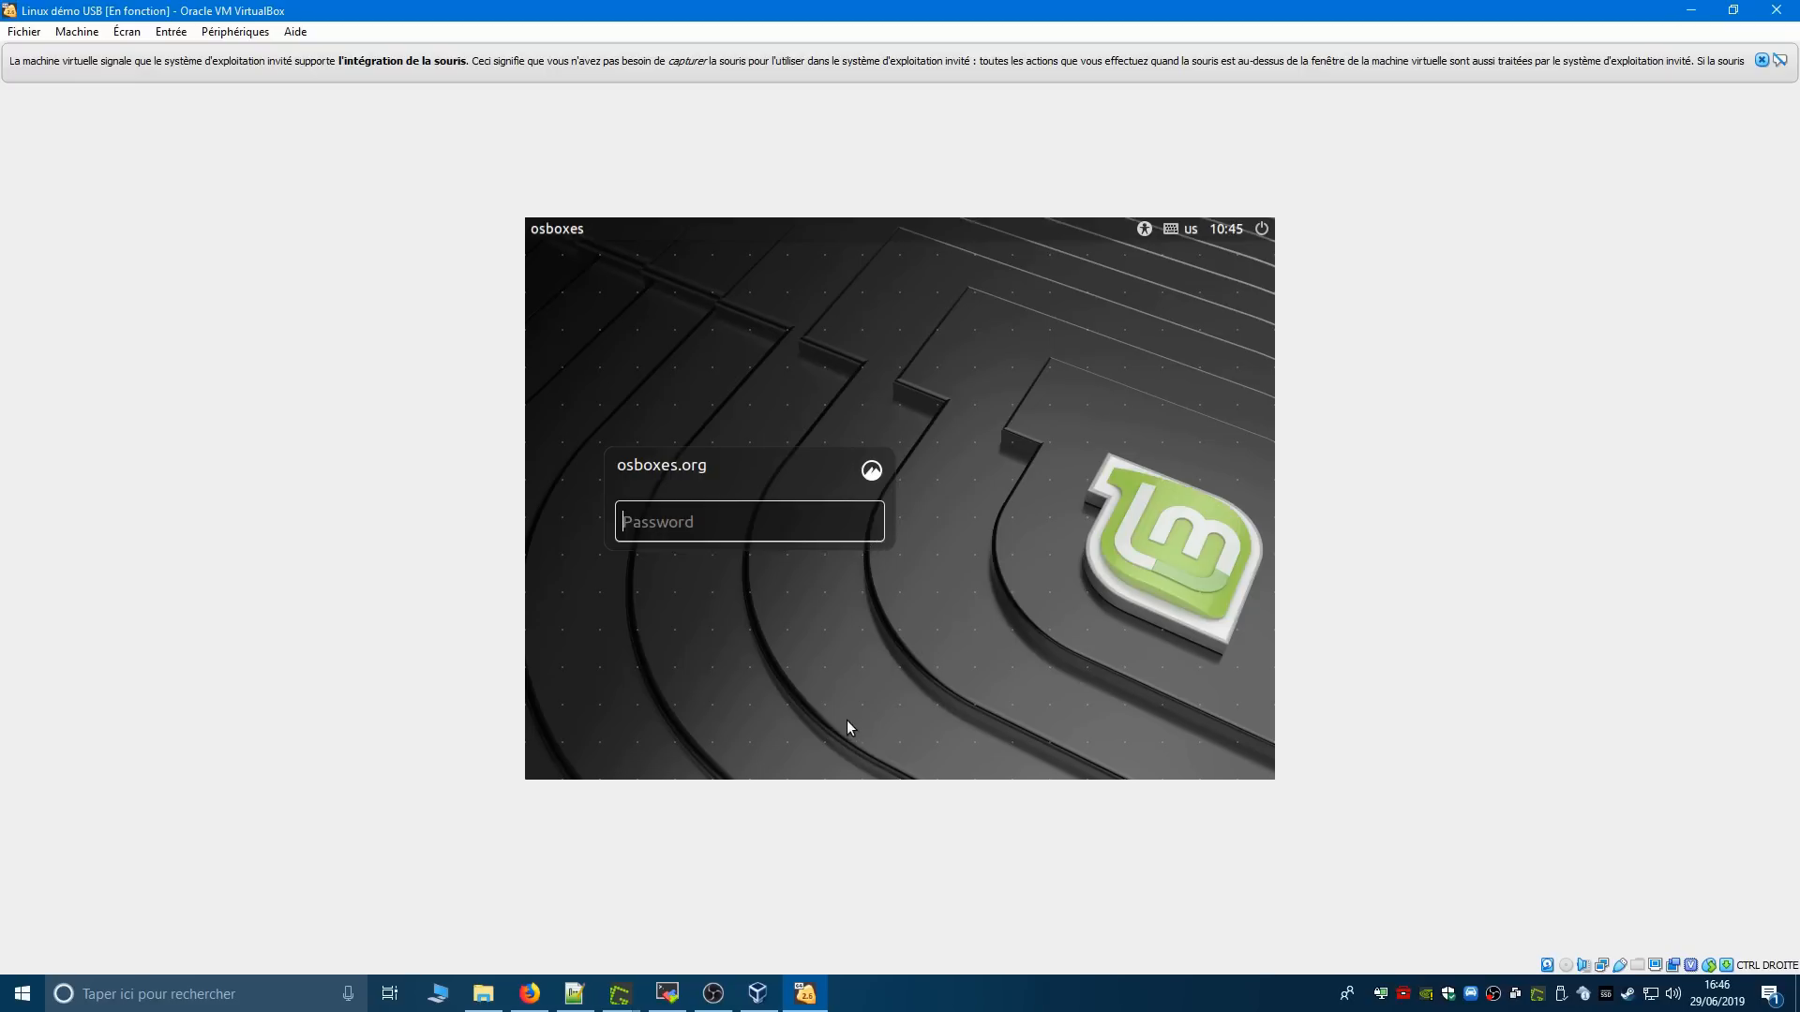
{"action": "left_click", "coordinate": [530, 993]}
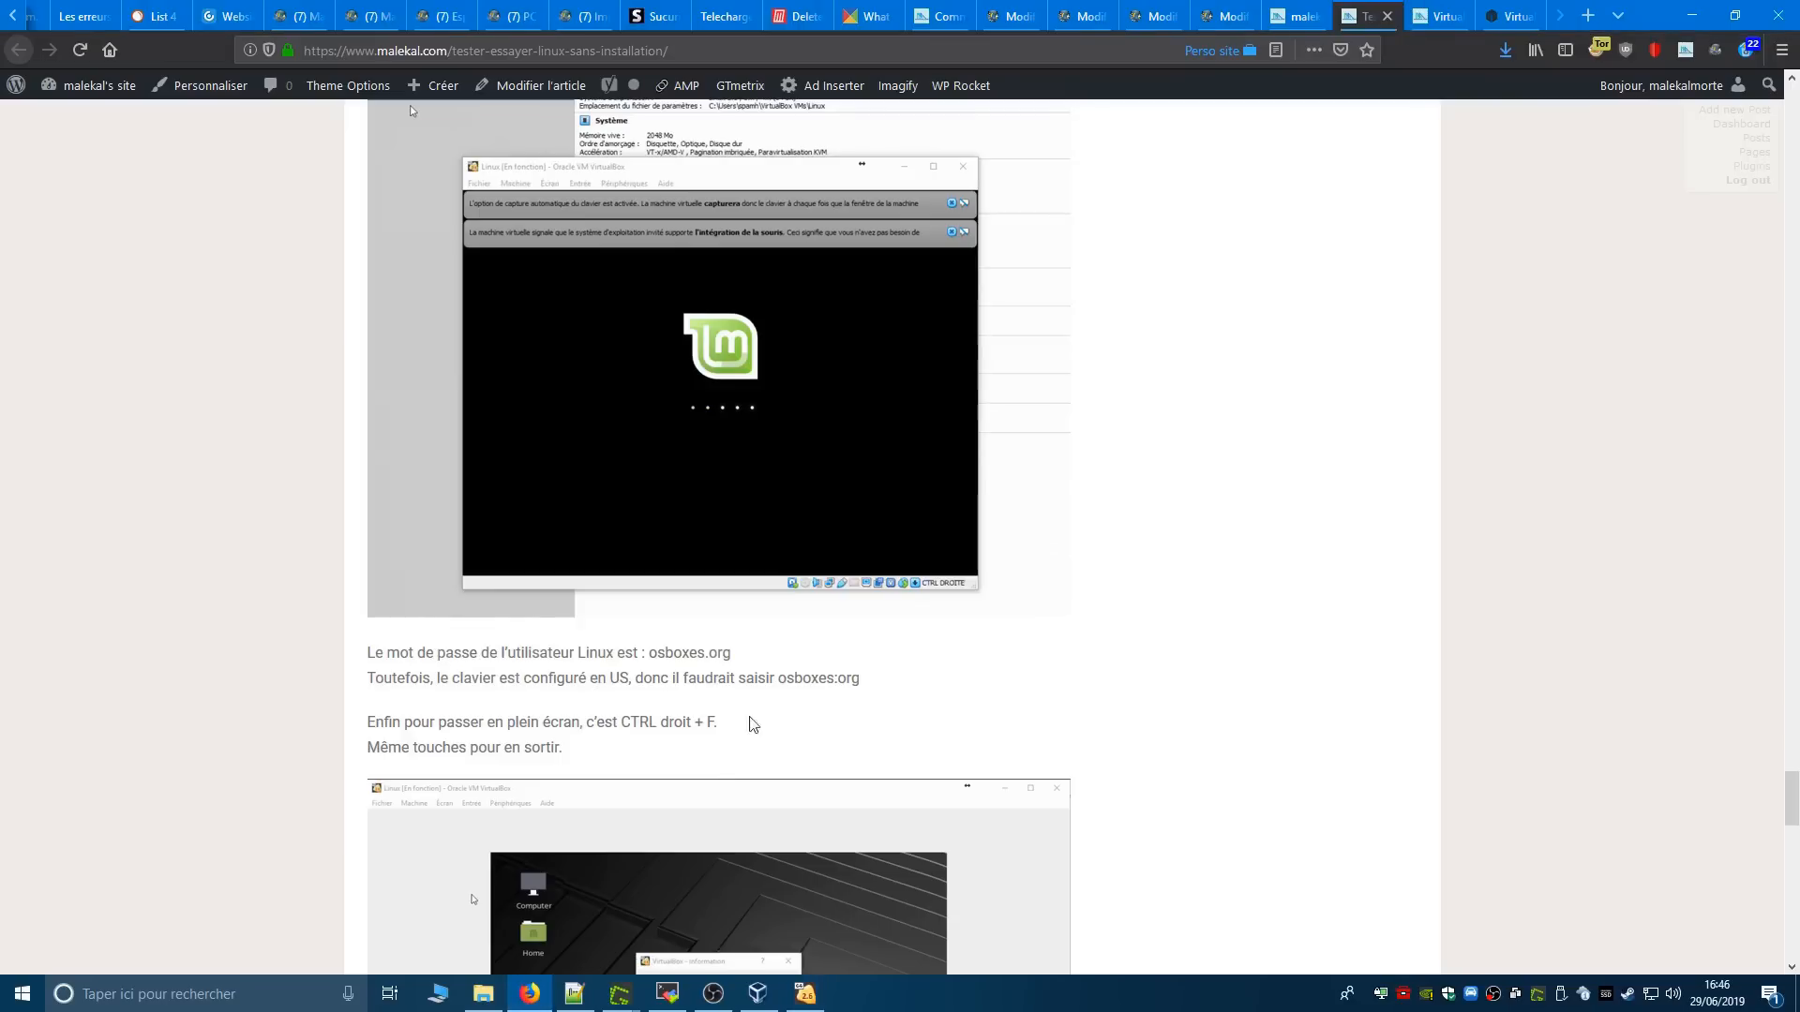
{"action": "left_click_drag", "start_coordinate": [643, 657], "coordinate": [736, 661]}
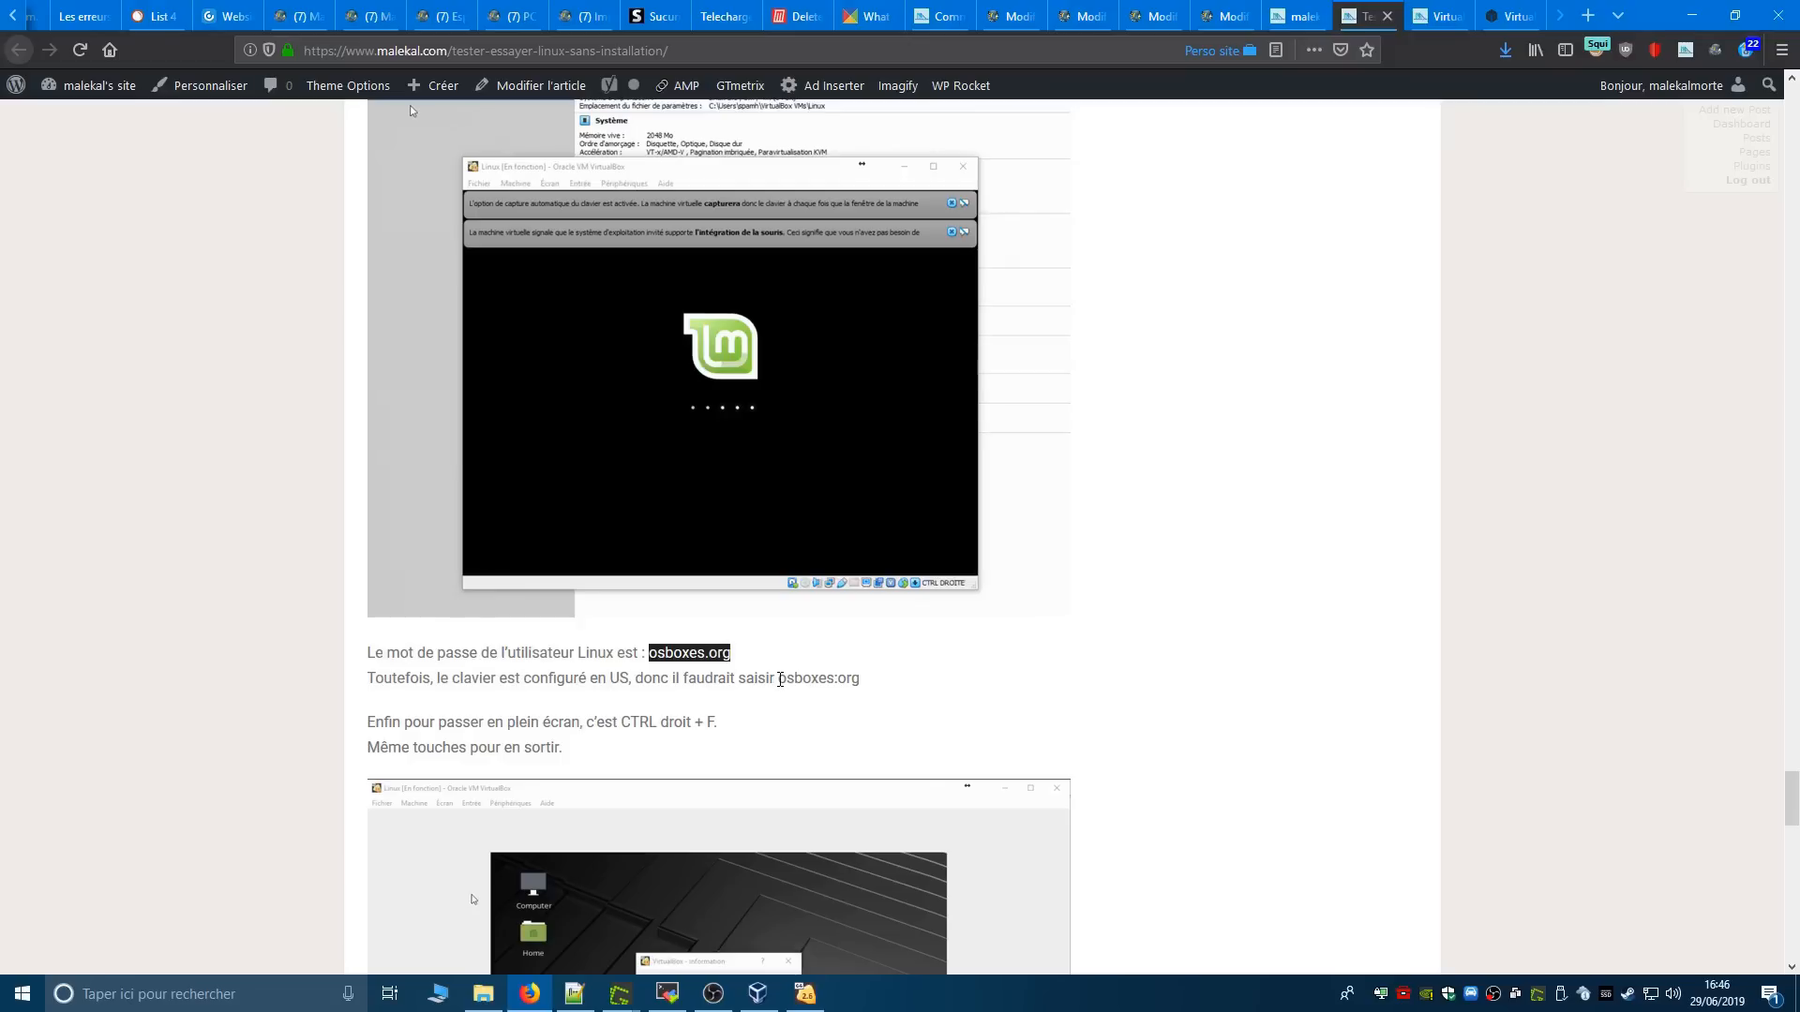
{"action": "left_click_drag", "start_coordinate": [779, 679], "coordinate": [870, 688]}
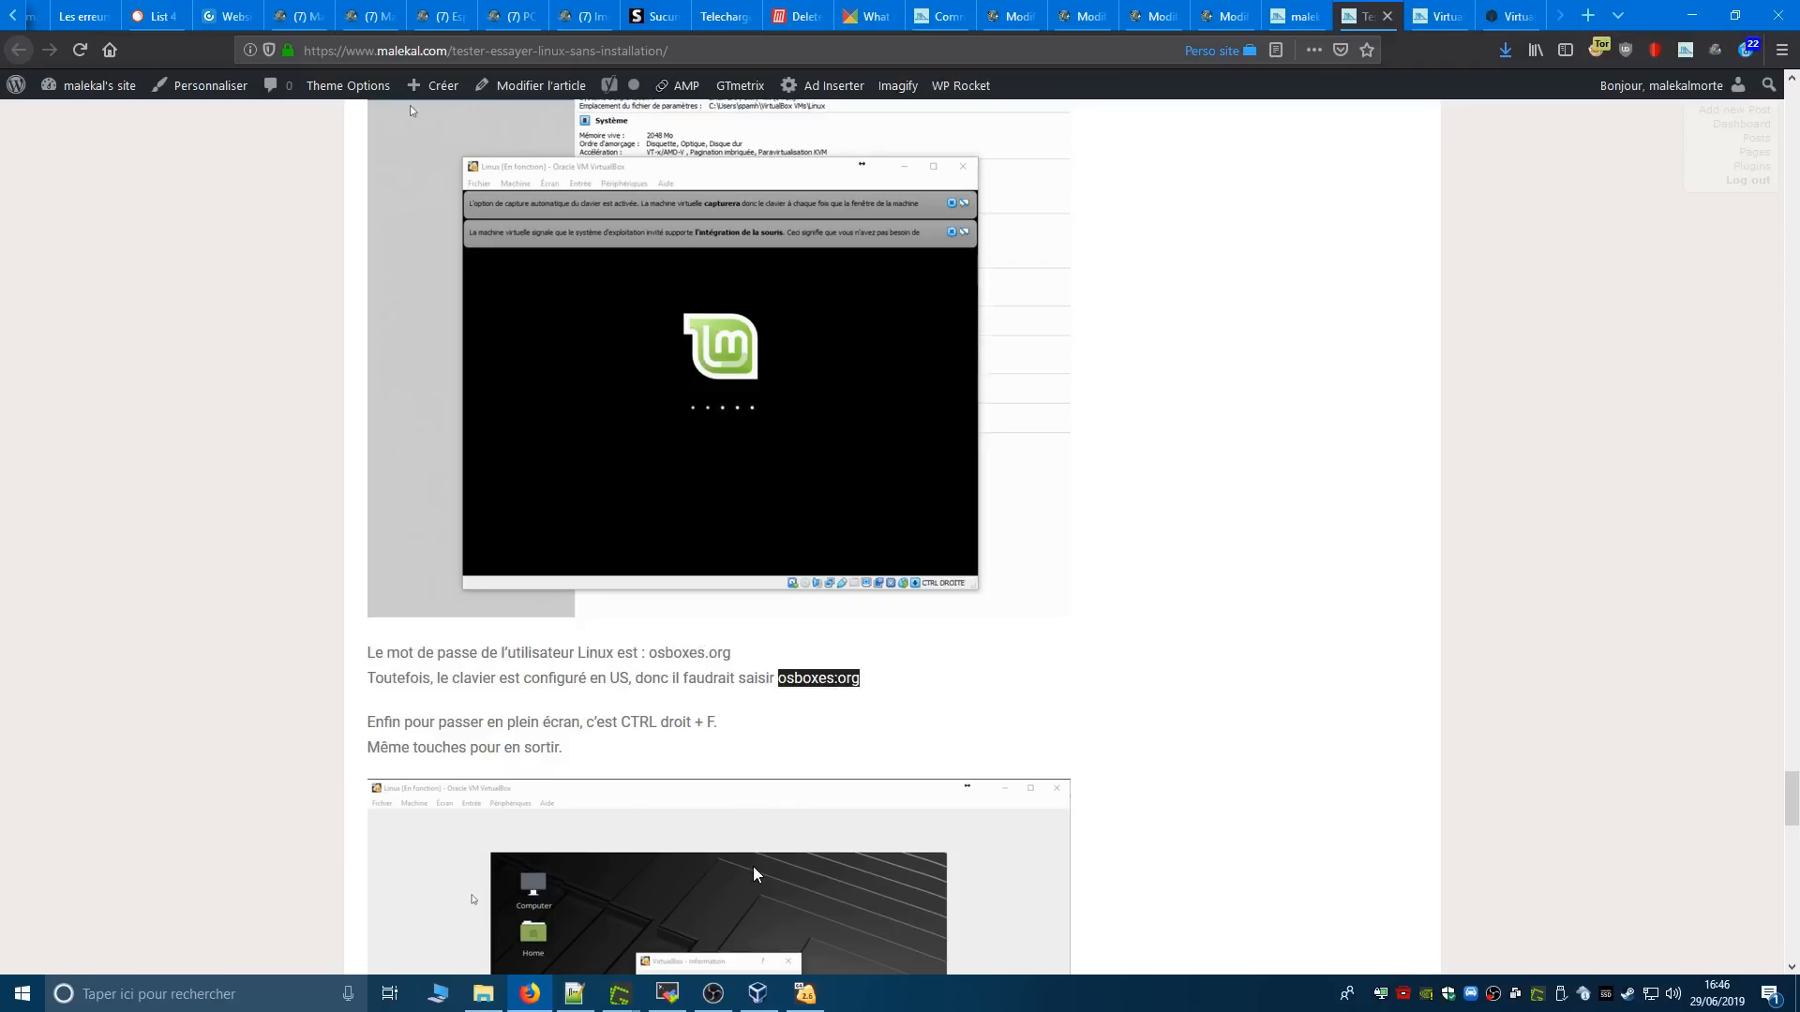
- Switch to the Linux démo USB virtual machine and log in to Linux Mint with the user's password
{"action": "left_click", "coordinate": [804, 993]}
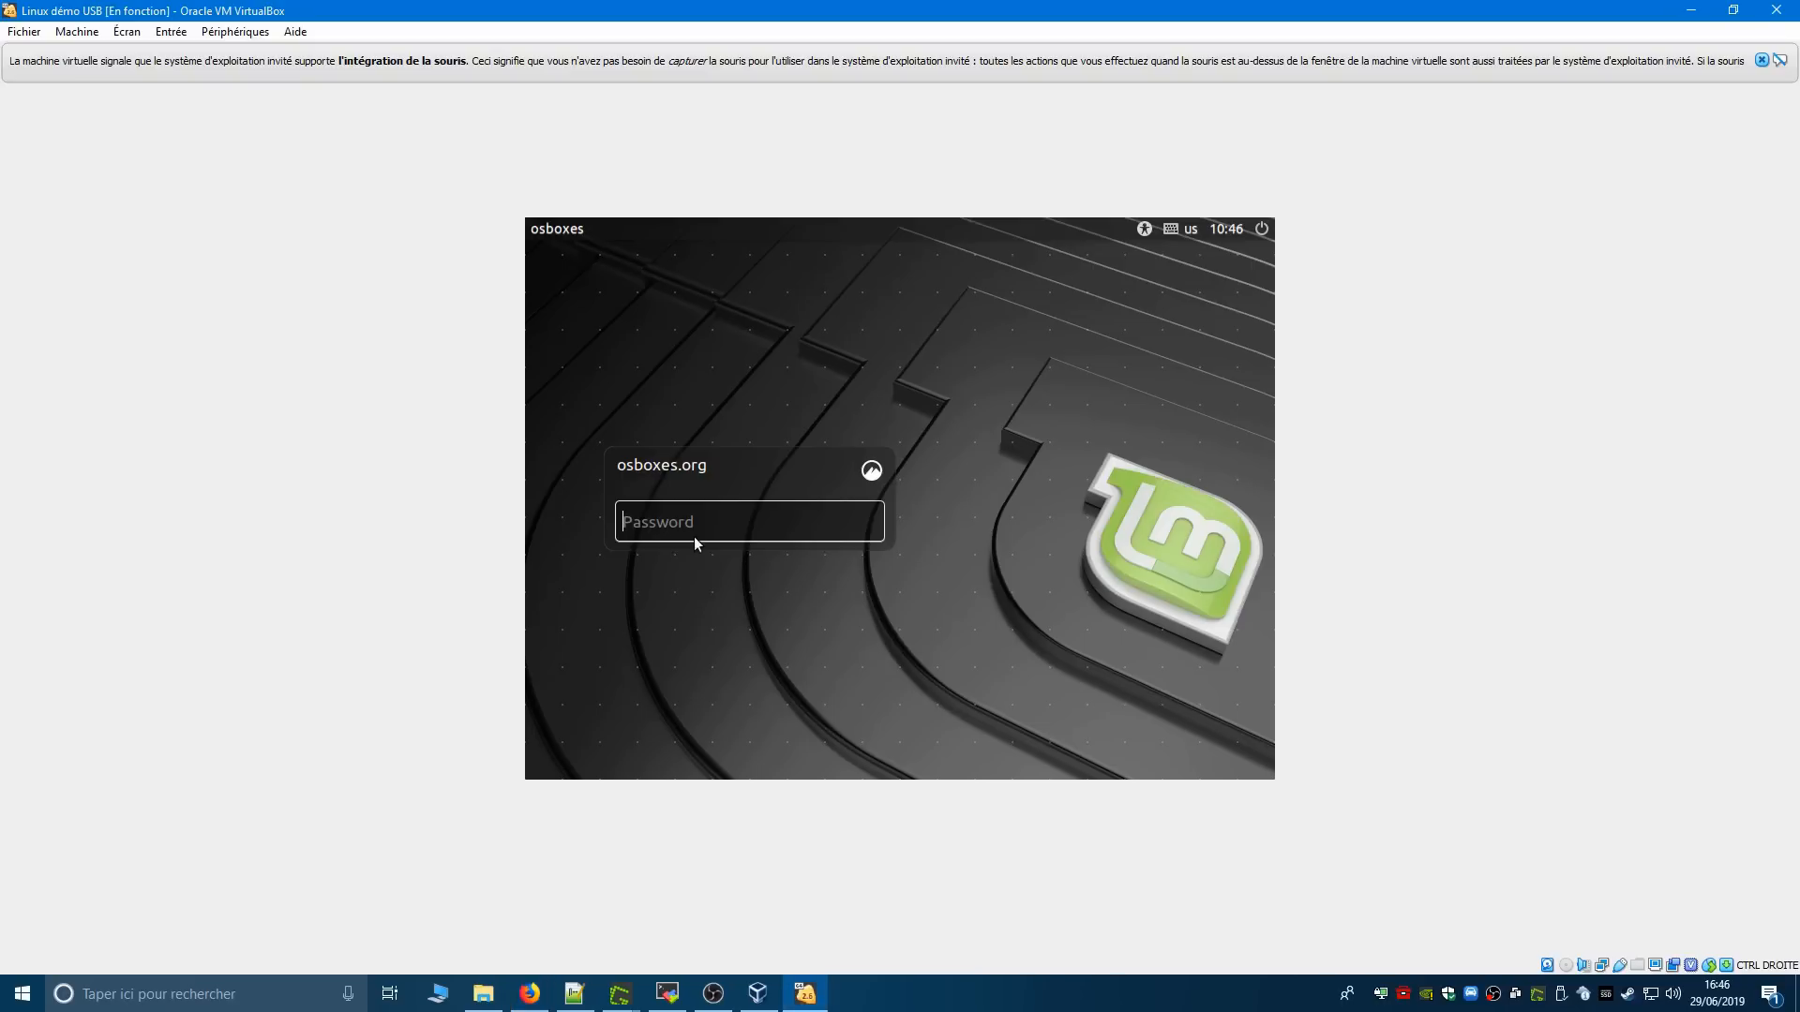
{"action": "type", "text": "osboxes.org"}
{"action": "key", "text": "Return"}
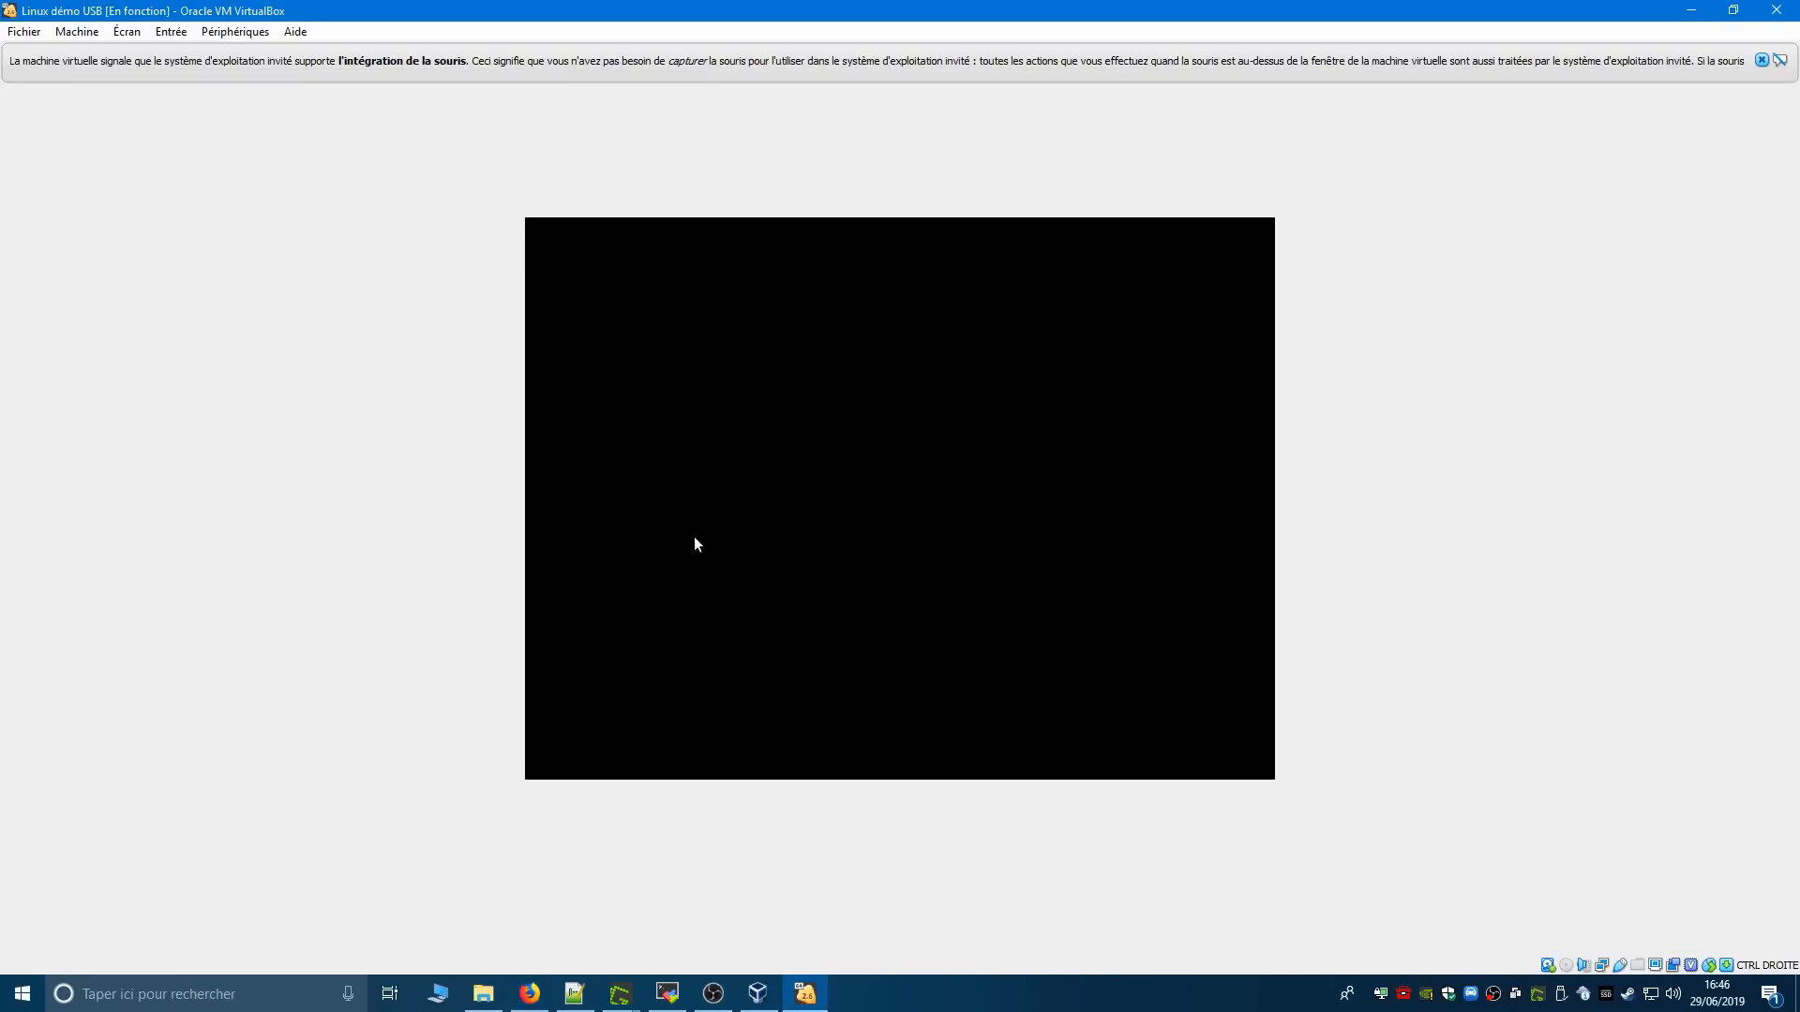
- Dismiss the mouse integration message and the software rendering notice, and close the Linux Mint Welcome window
{"action": "left_click", "coordinate": [1762, 60]}
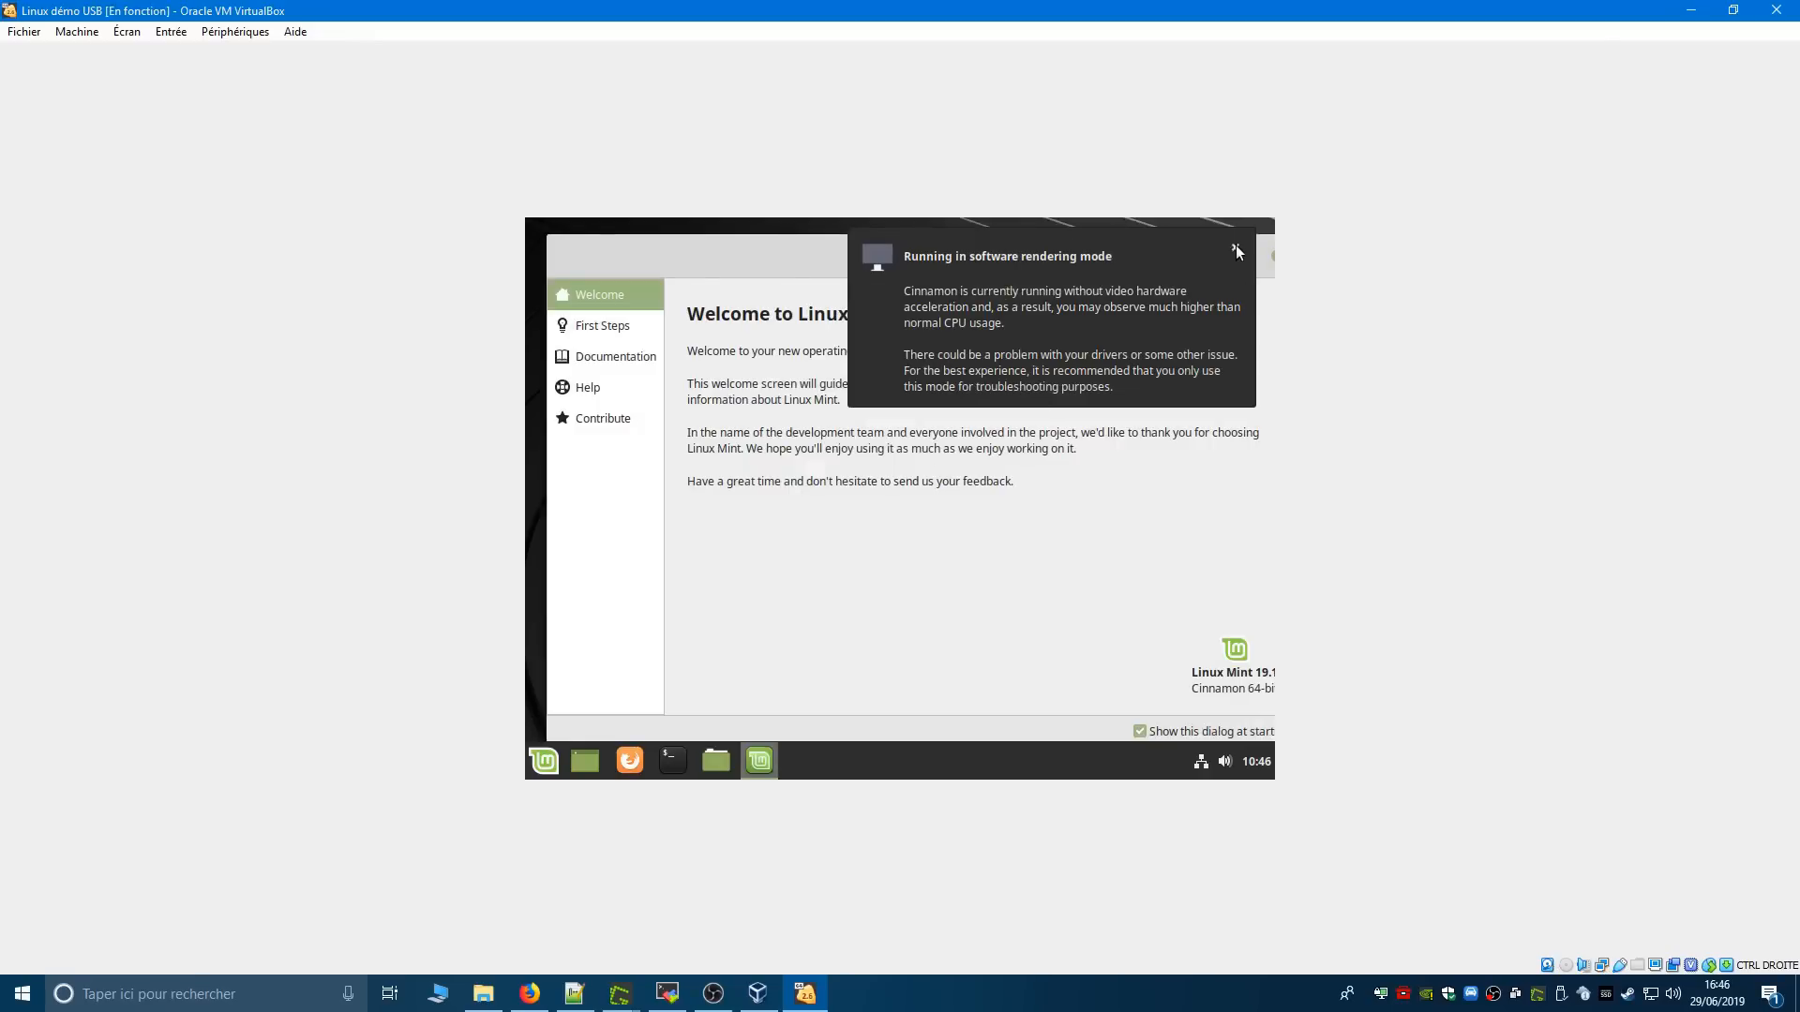
{"action": "left_click", "coordinate": [1234, 248]}
{"action": "left_click_drag", "start_coordinate": [1235, 250], "coordinate": [1209, 253]}
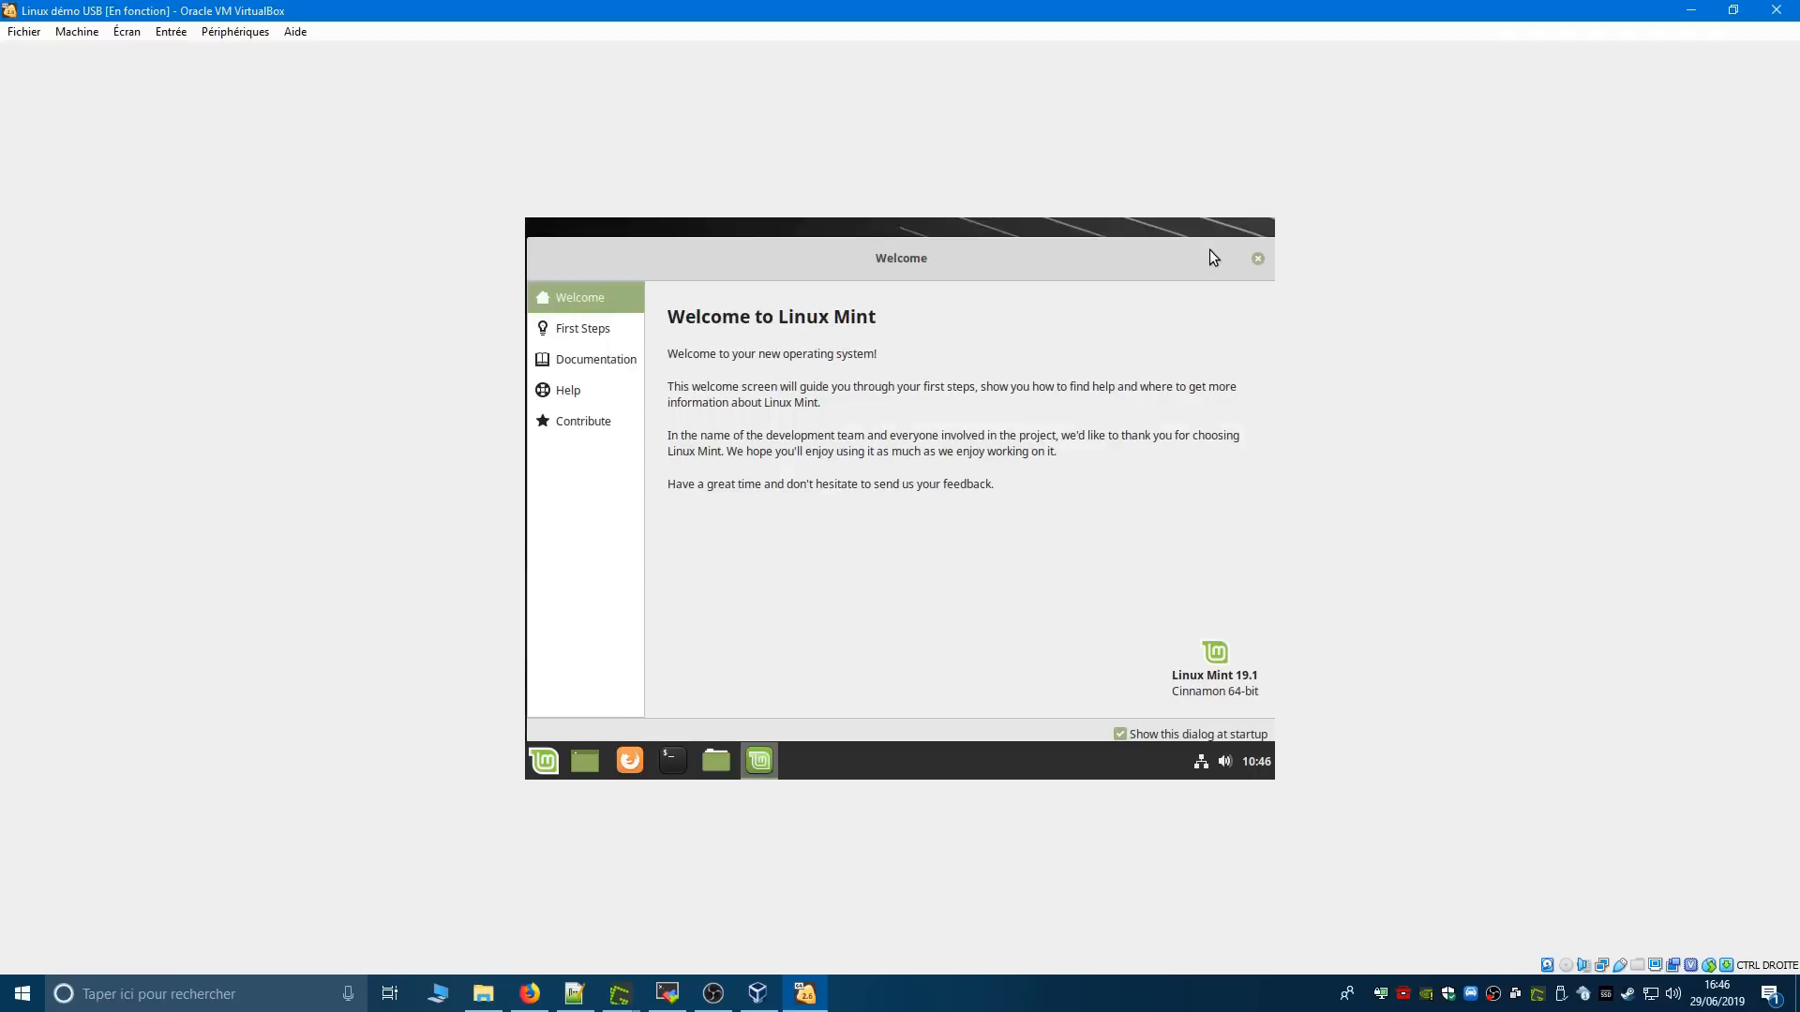
{"action": "left_click", "coordinate": [1257, 260]}
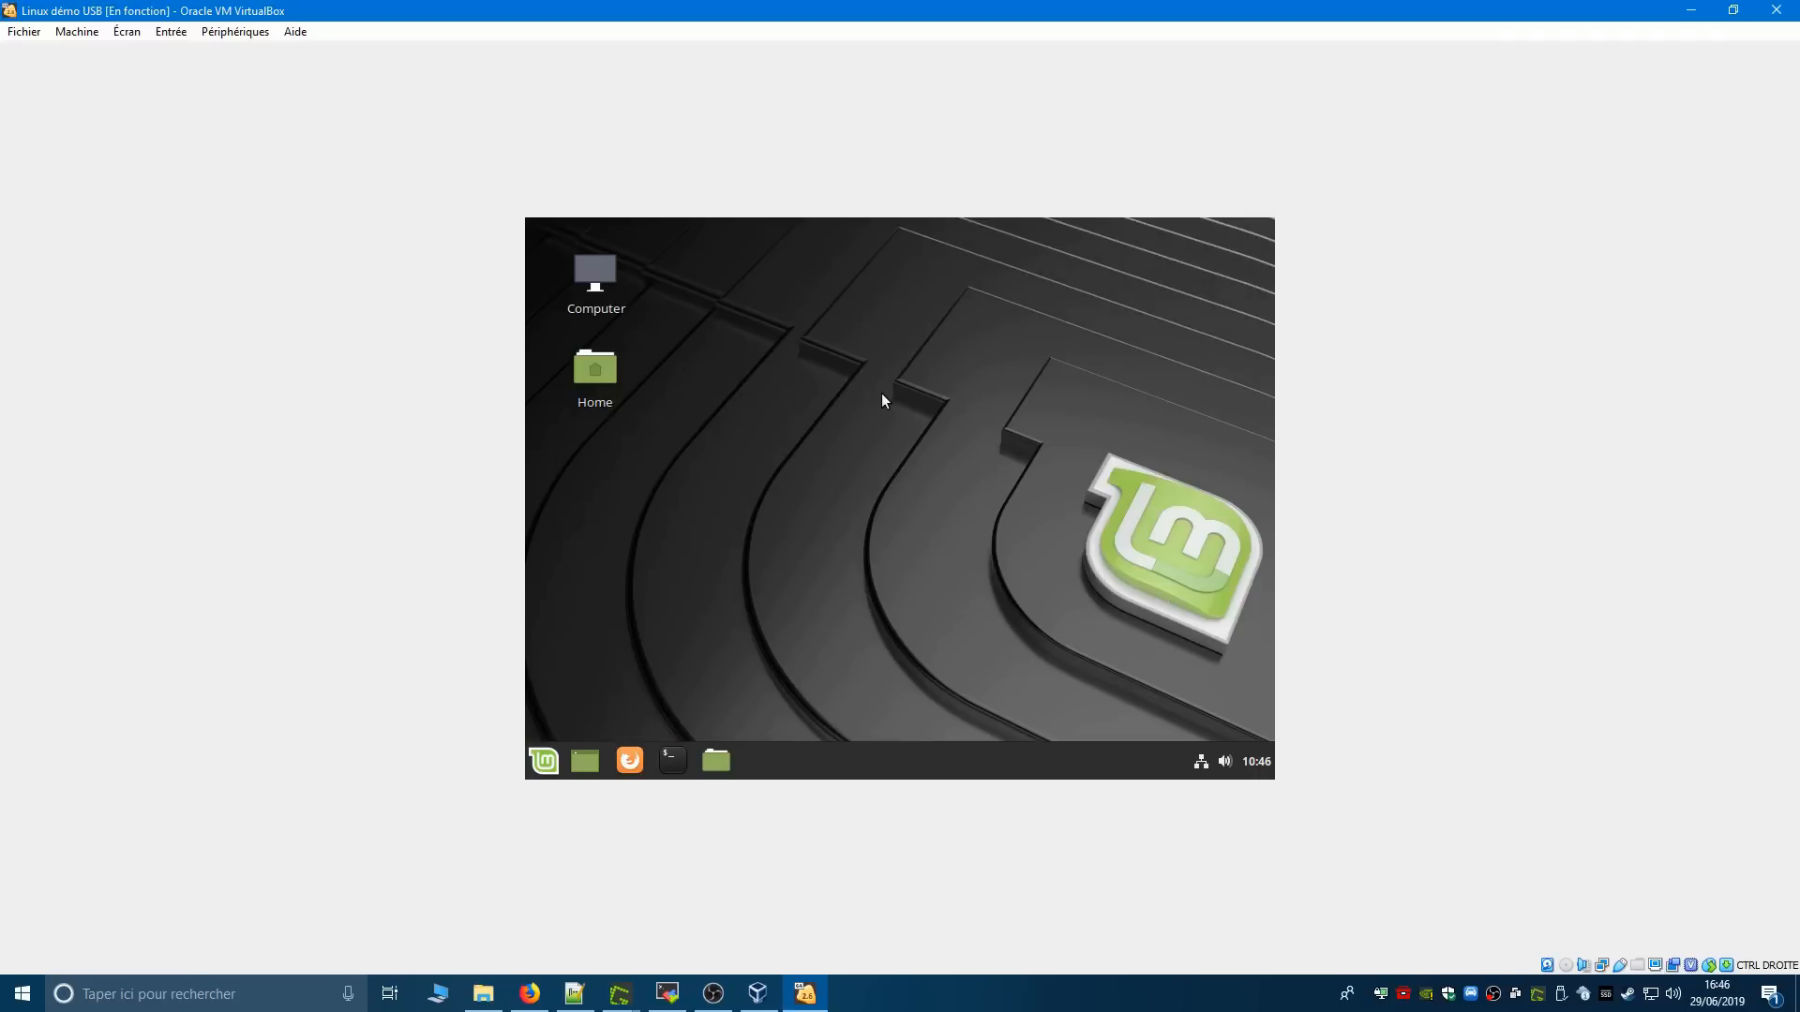
- Open Linux Mint's Keyboard preferences and show the keyboard layout settings
{"action": "left_click", "coordinate": [545, 761]}
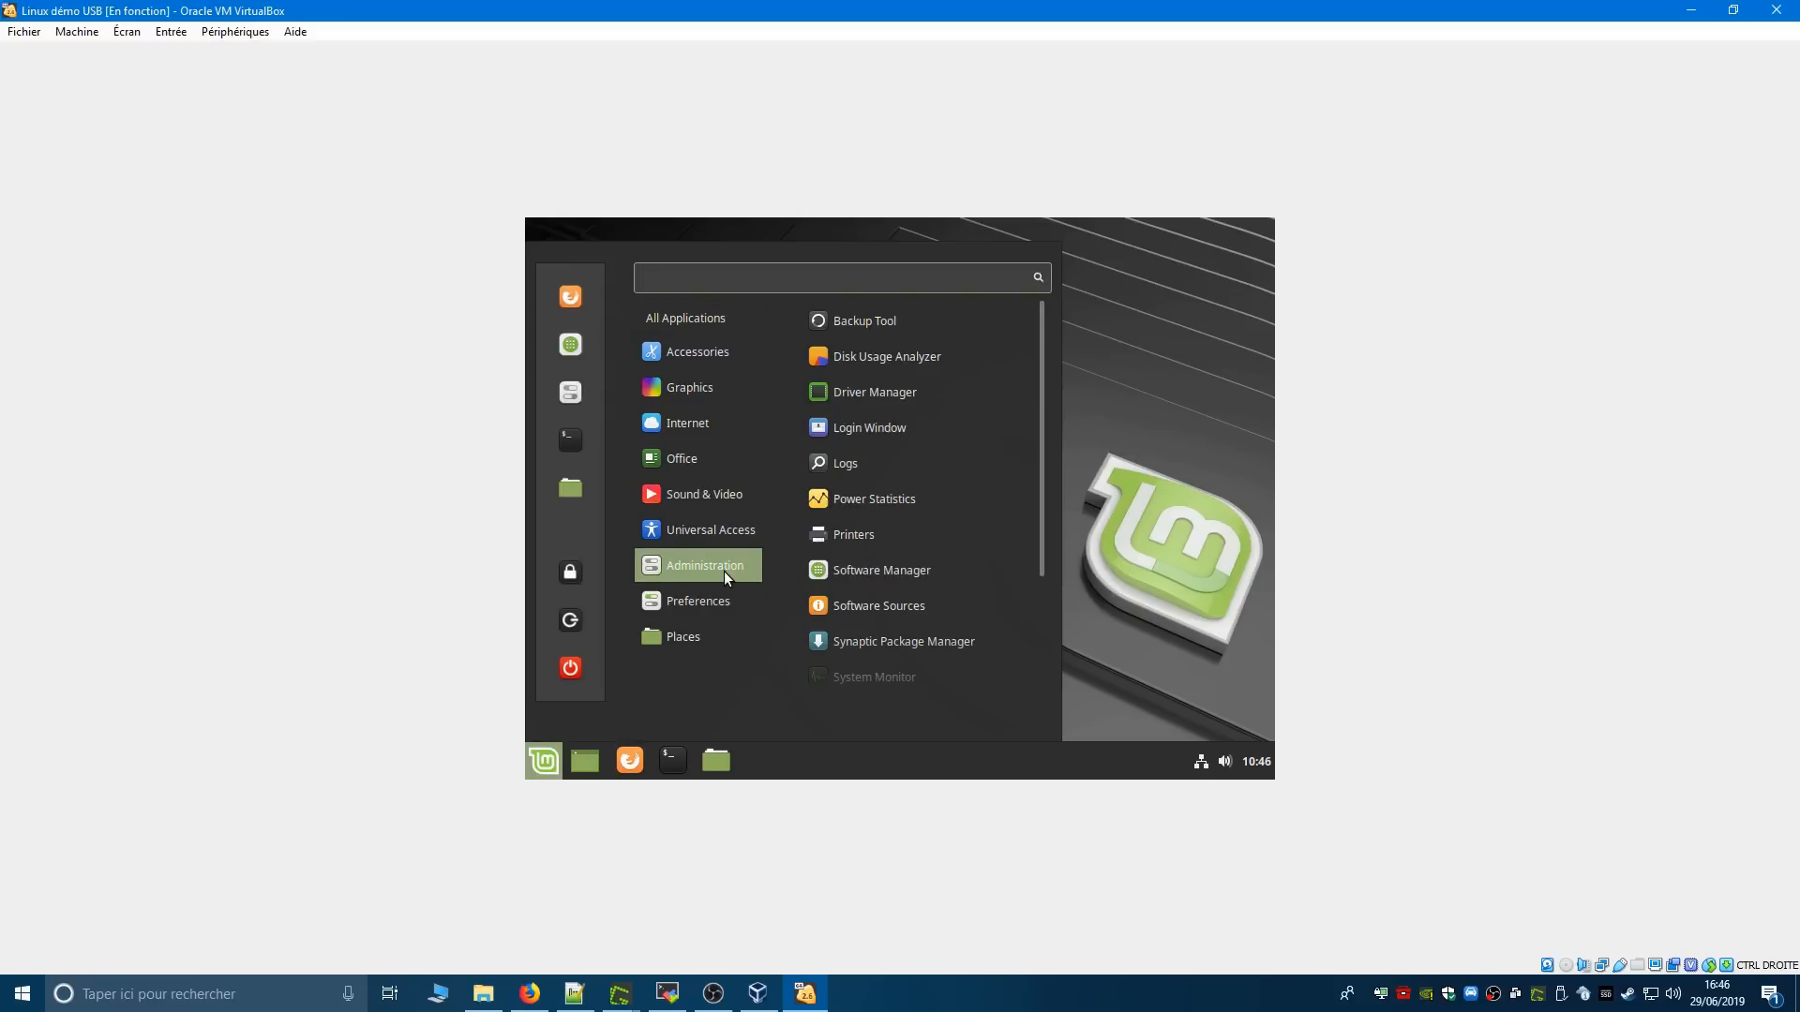
{"action": "mouse_move", "coordinate": [727, 601]}
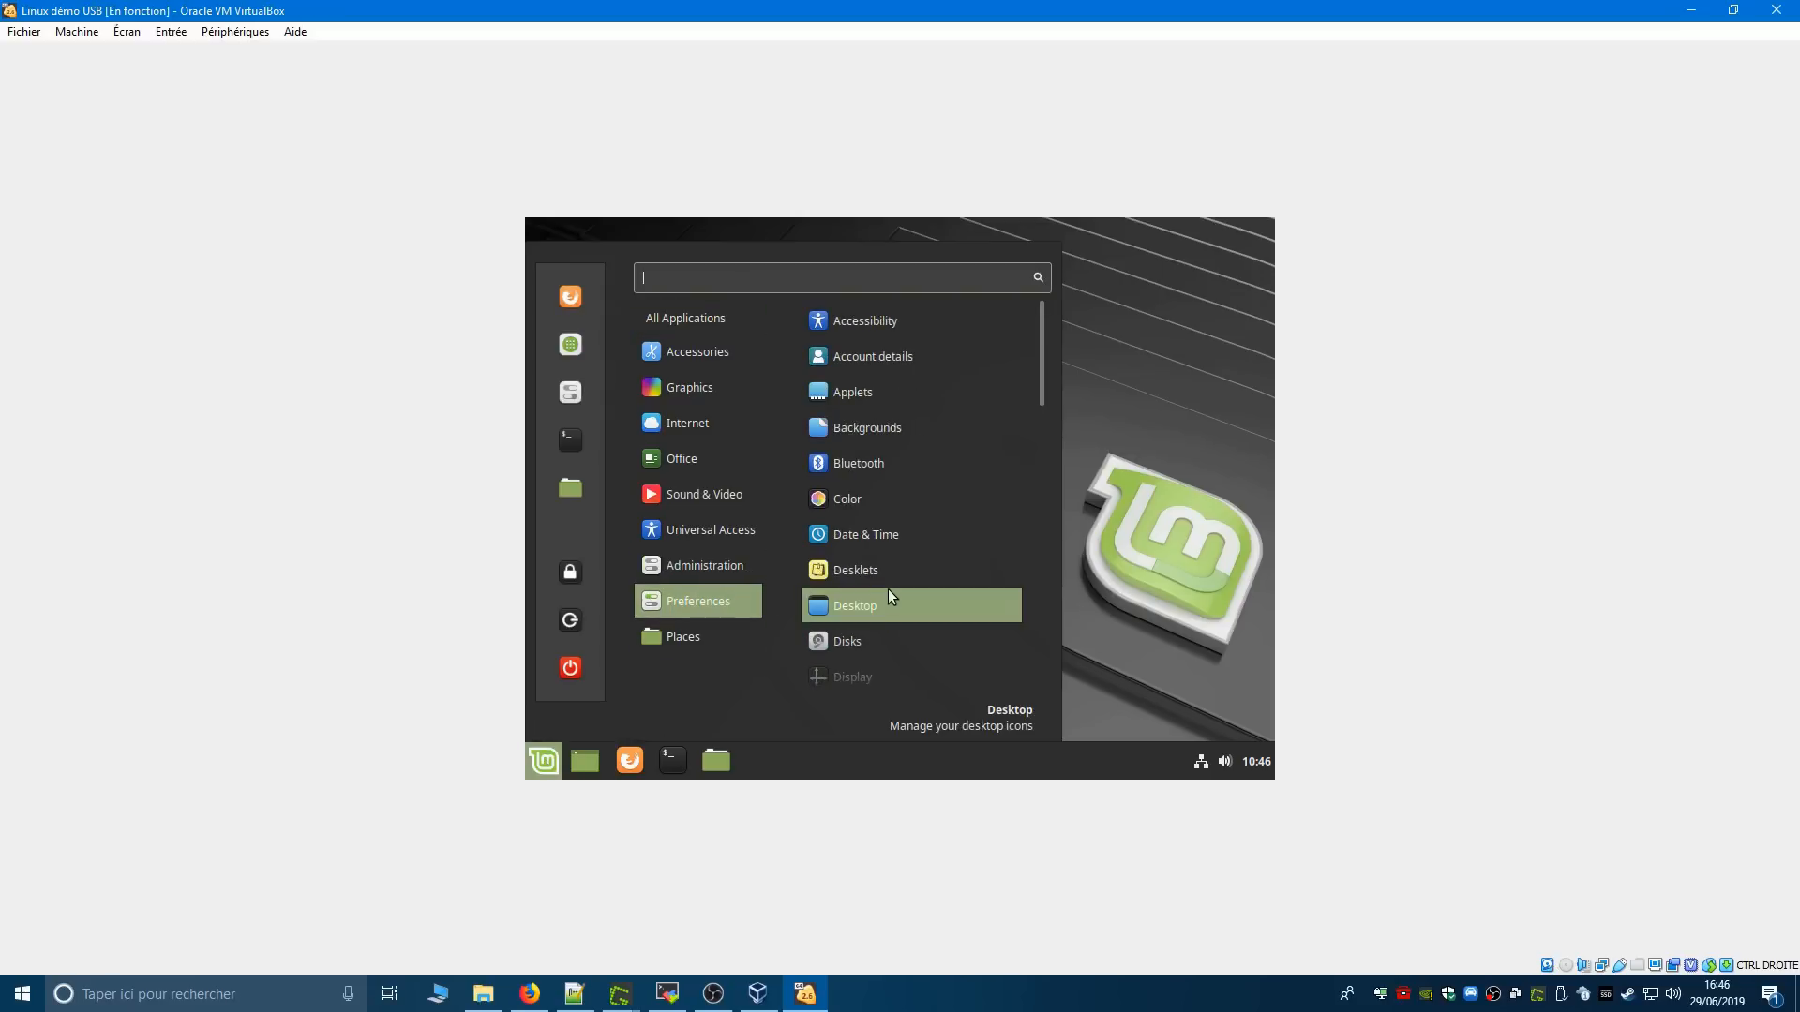
{"action": "scroll", "coordinate": [887, 589], "scroll_direction": "down", "scroll_amount": 5}
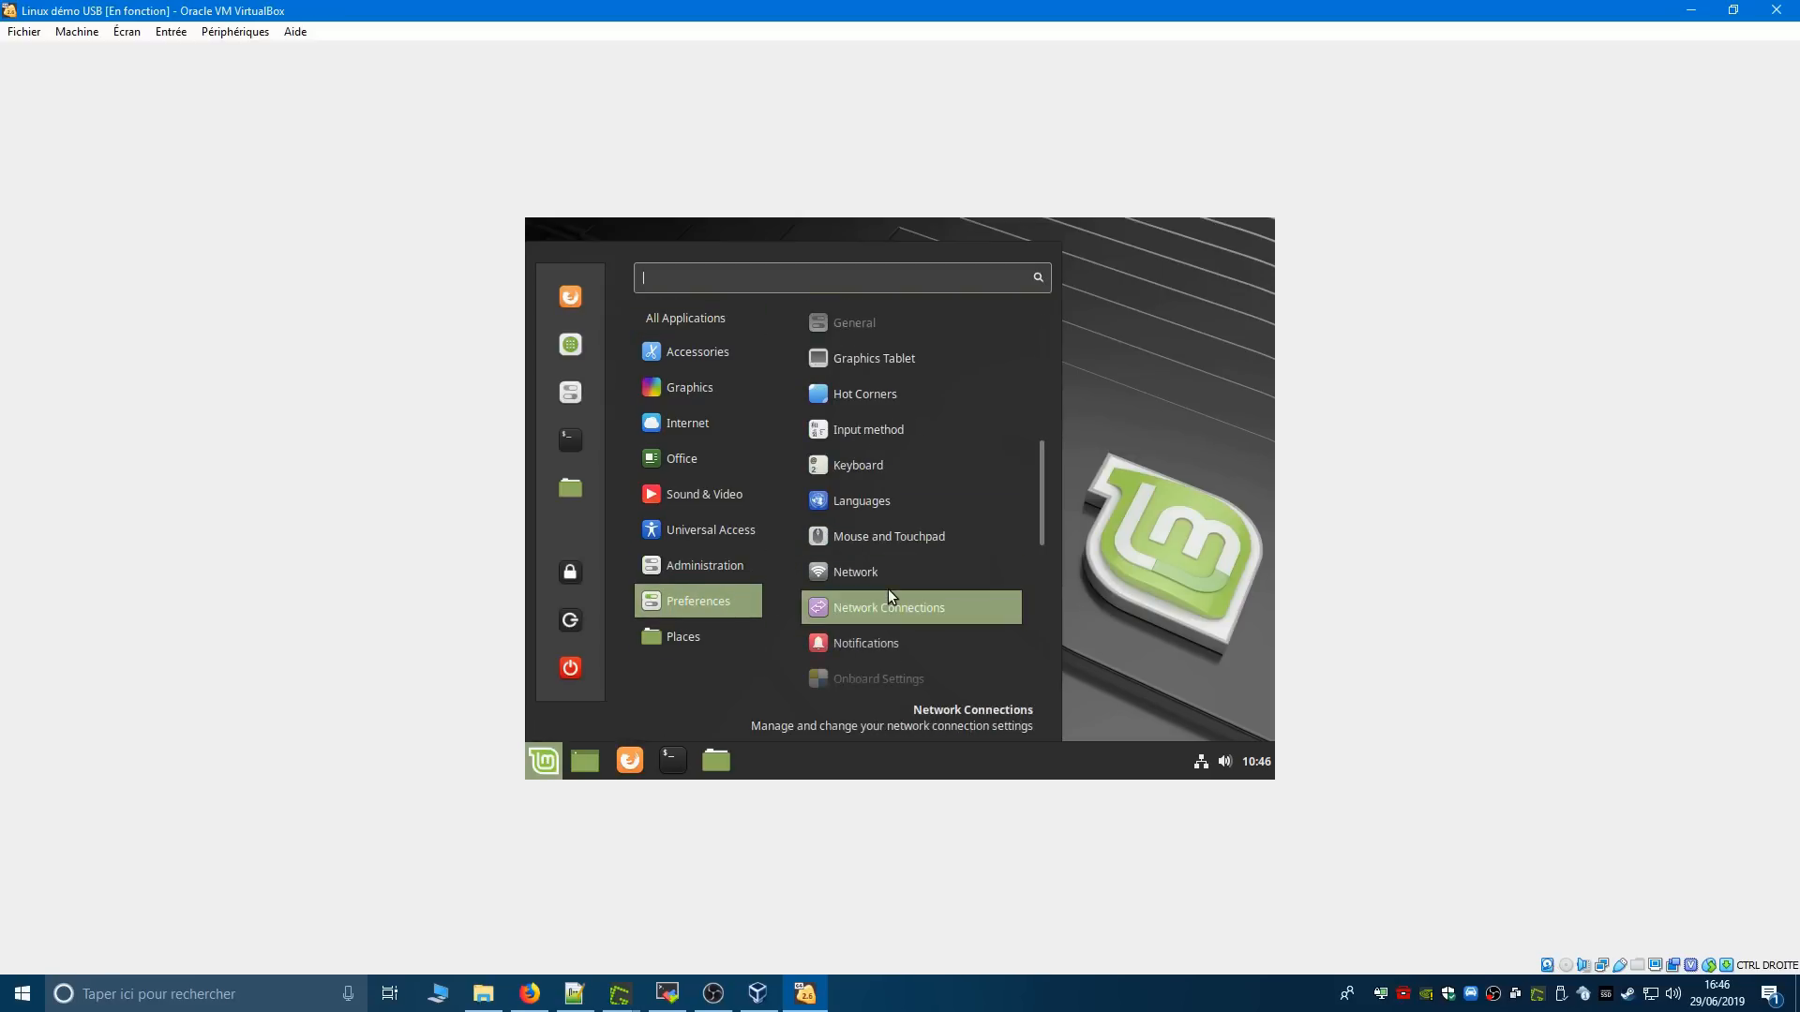
{"action": "left_click", "coordinate": [885, 462]}
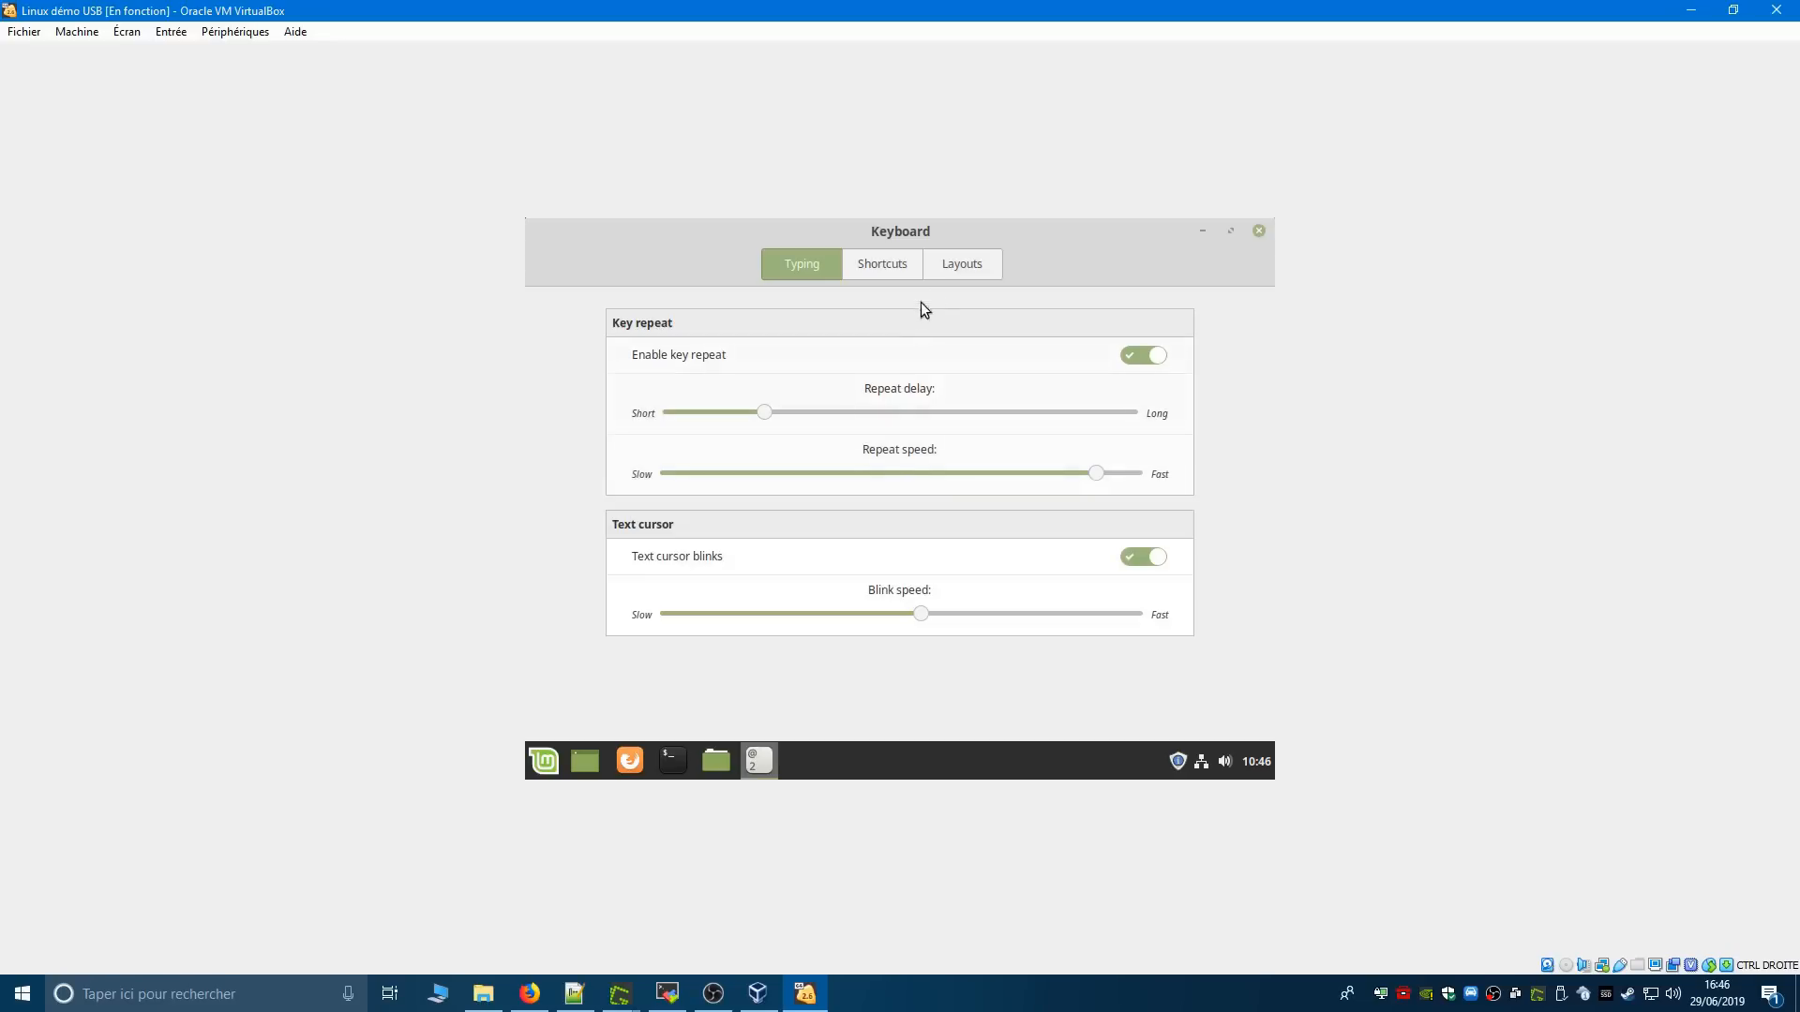
{"action": "left_click", "coordinate": [965, 273]}
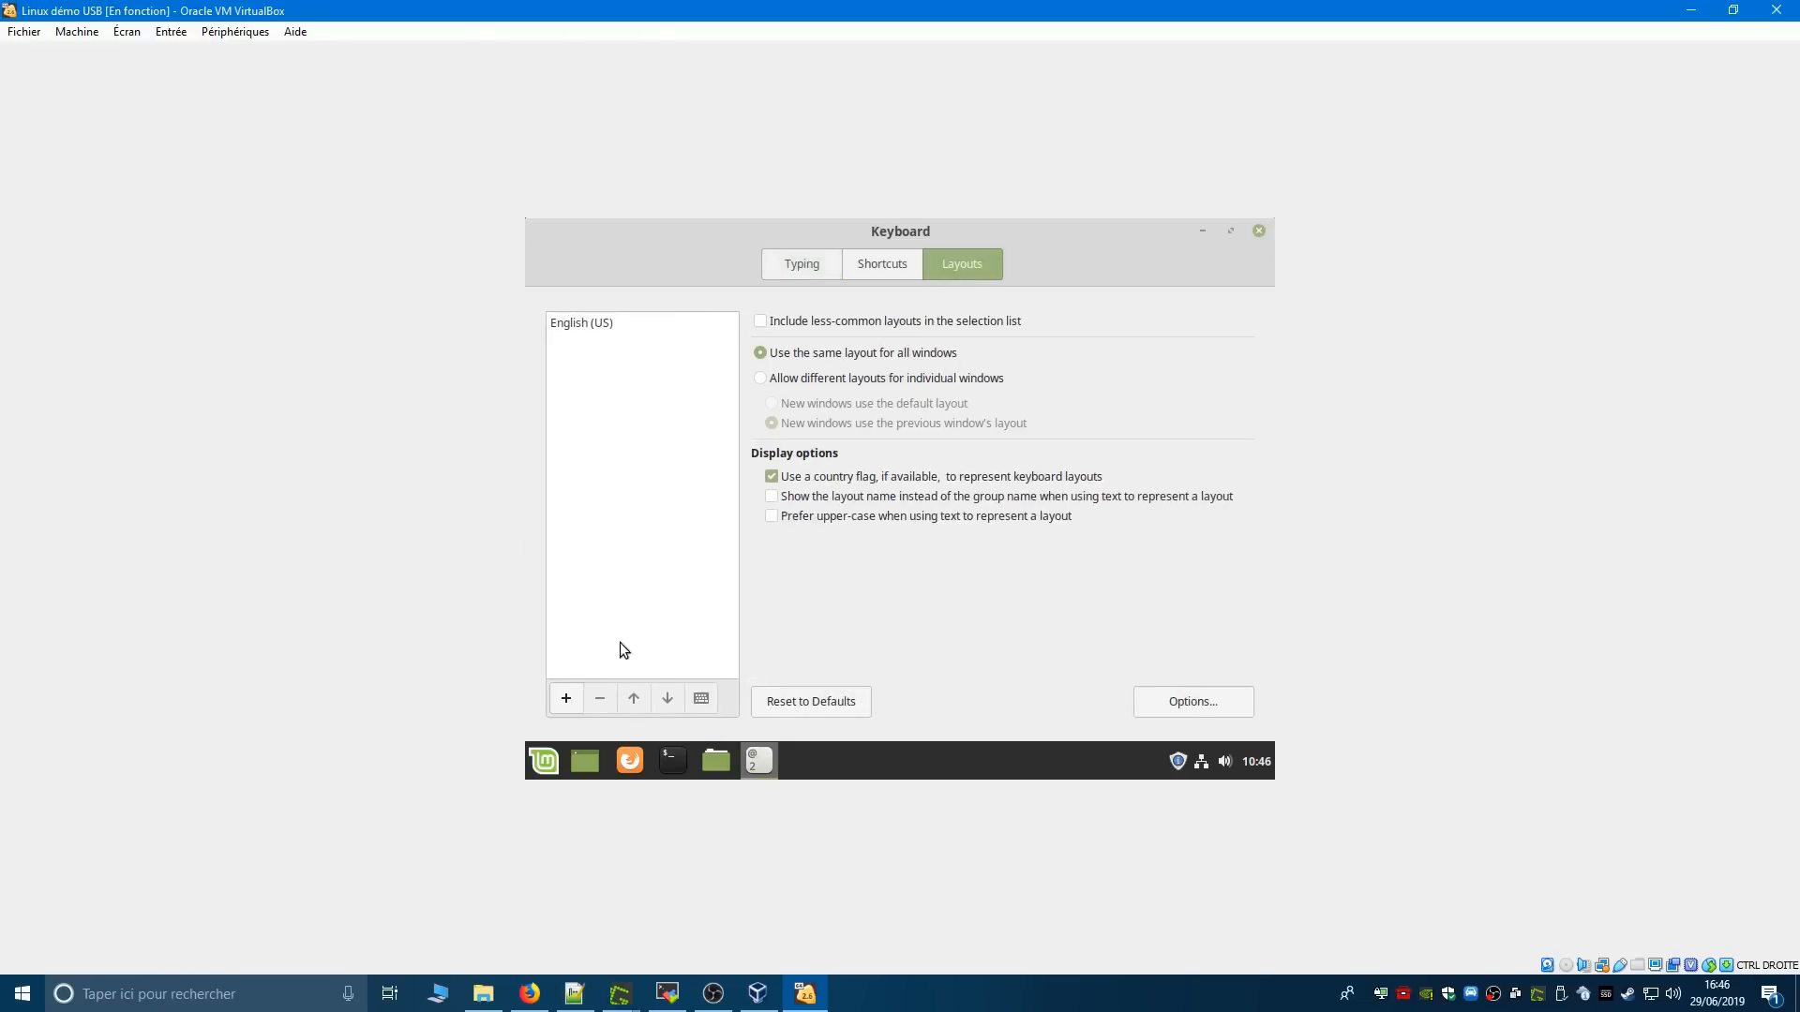
- Add the French keyboard layout and move it above English (US) in the layout list
{"action": "left_click", "coordinate": [567, 700]}
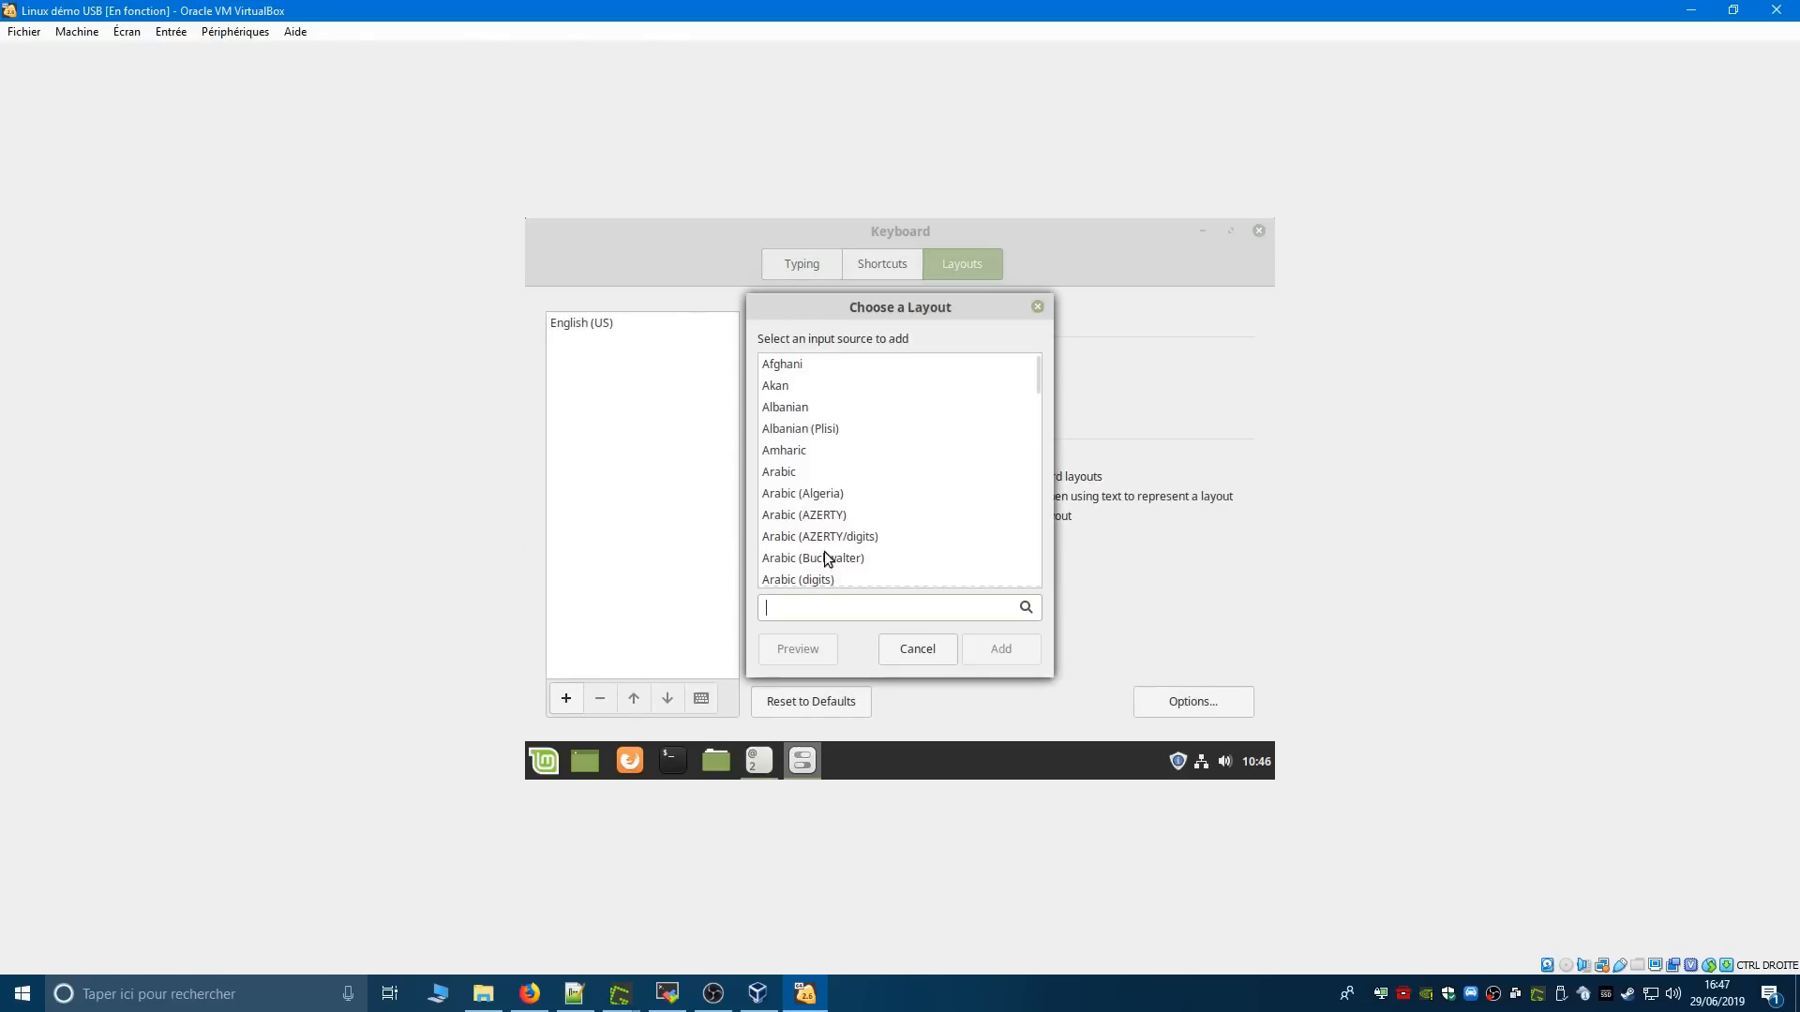
{"action": "type", "text": "f"}
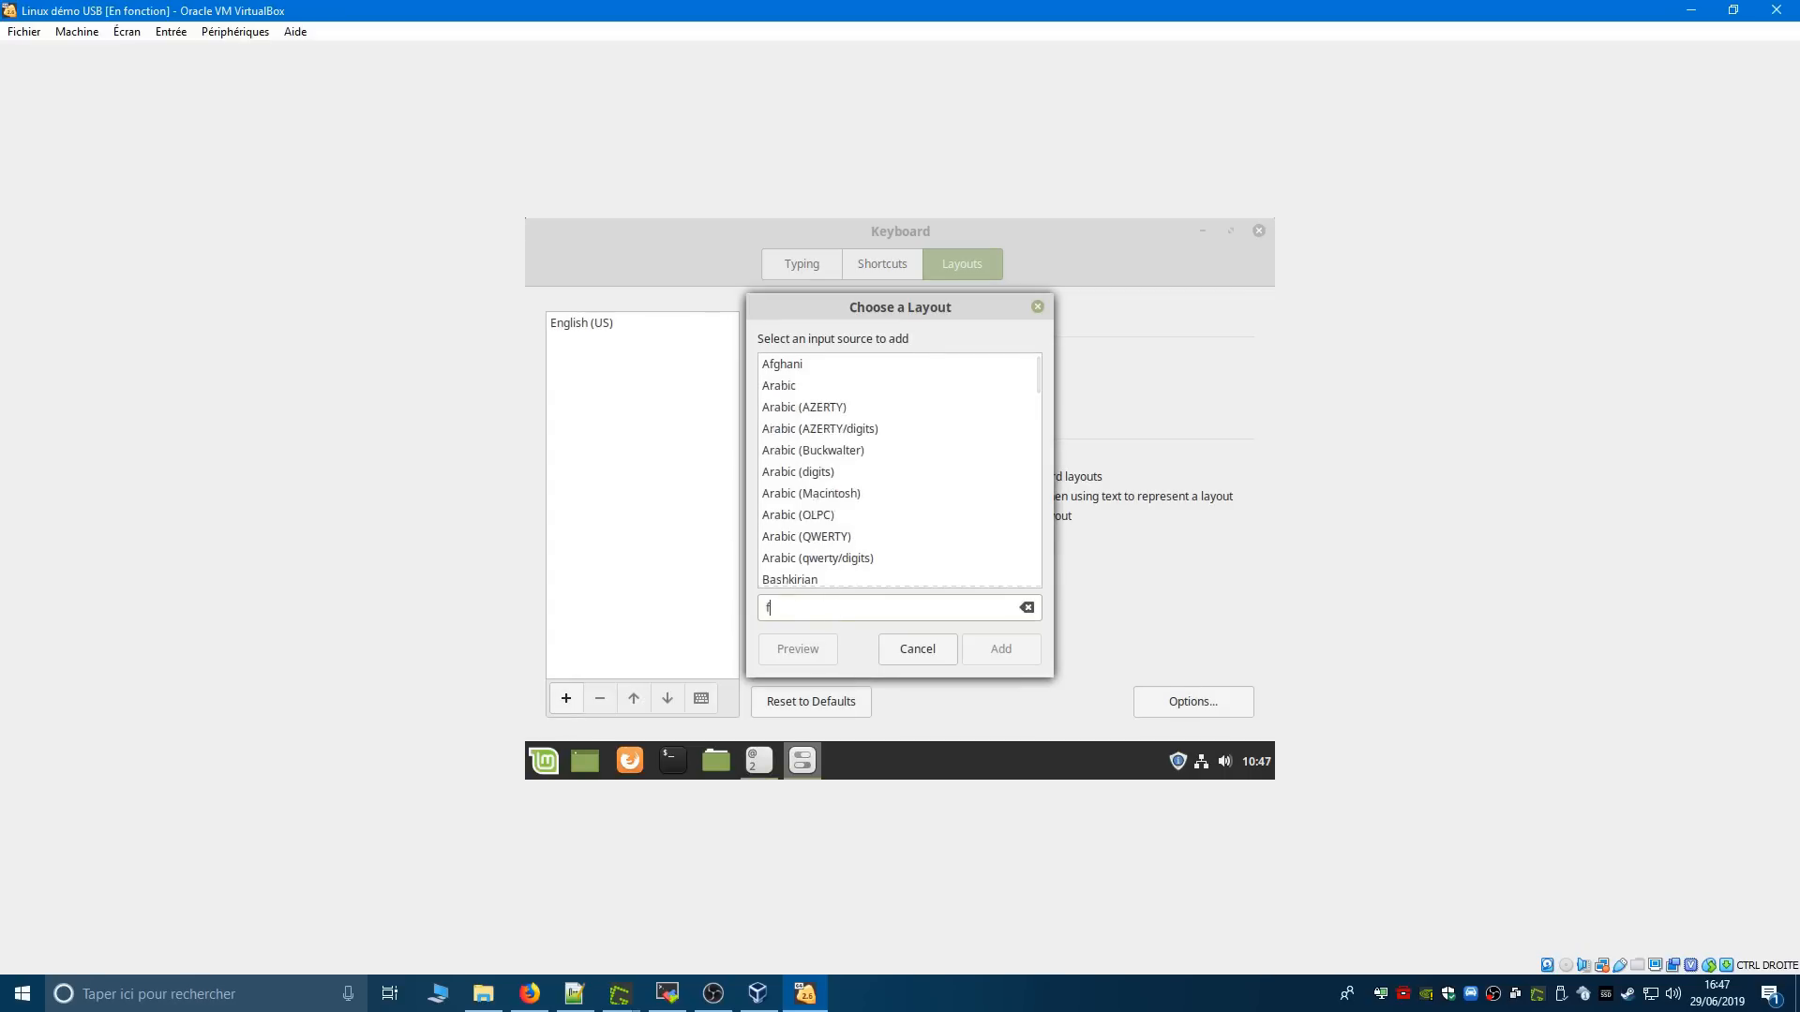
{"action": "type", "text": "renc"}
{"action": "key", "text": "BackSpace"}
{"action": "key", "text": "BackSpace"}
{"action": "key", "text": "BackSpace"}
{"action": "key", "text": "BackSpace"}
{"action": "type", "text": "ra"}
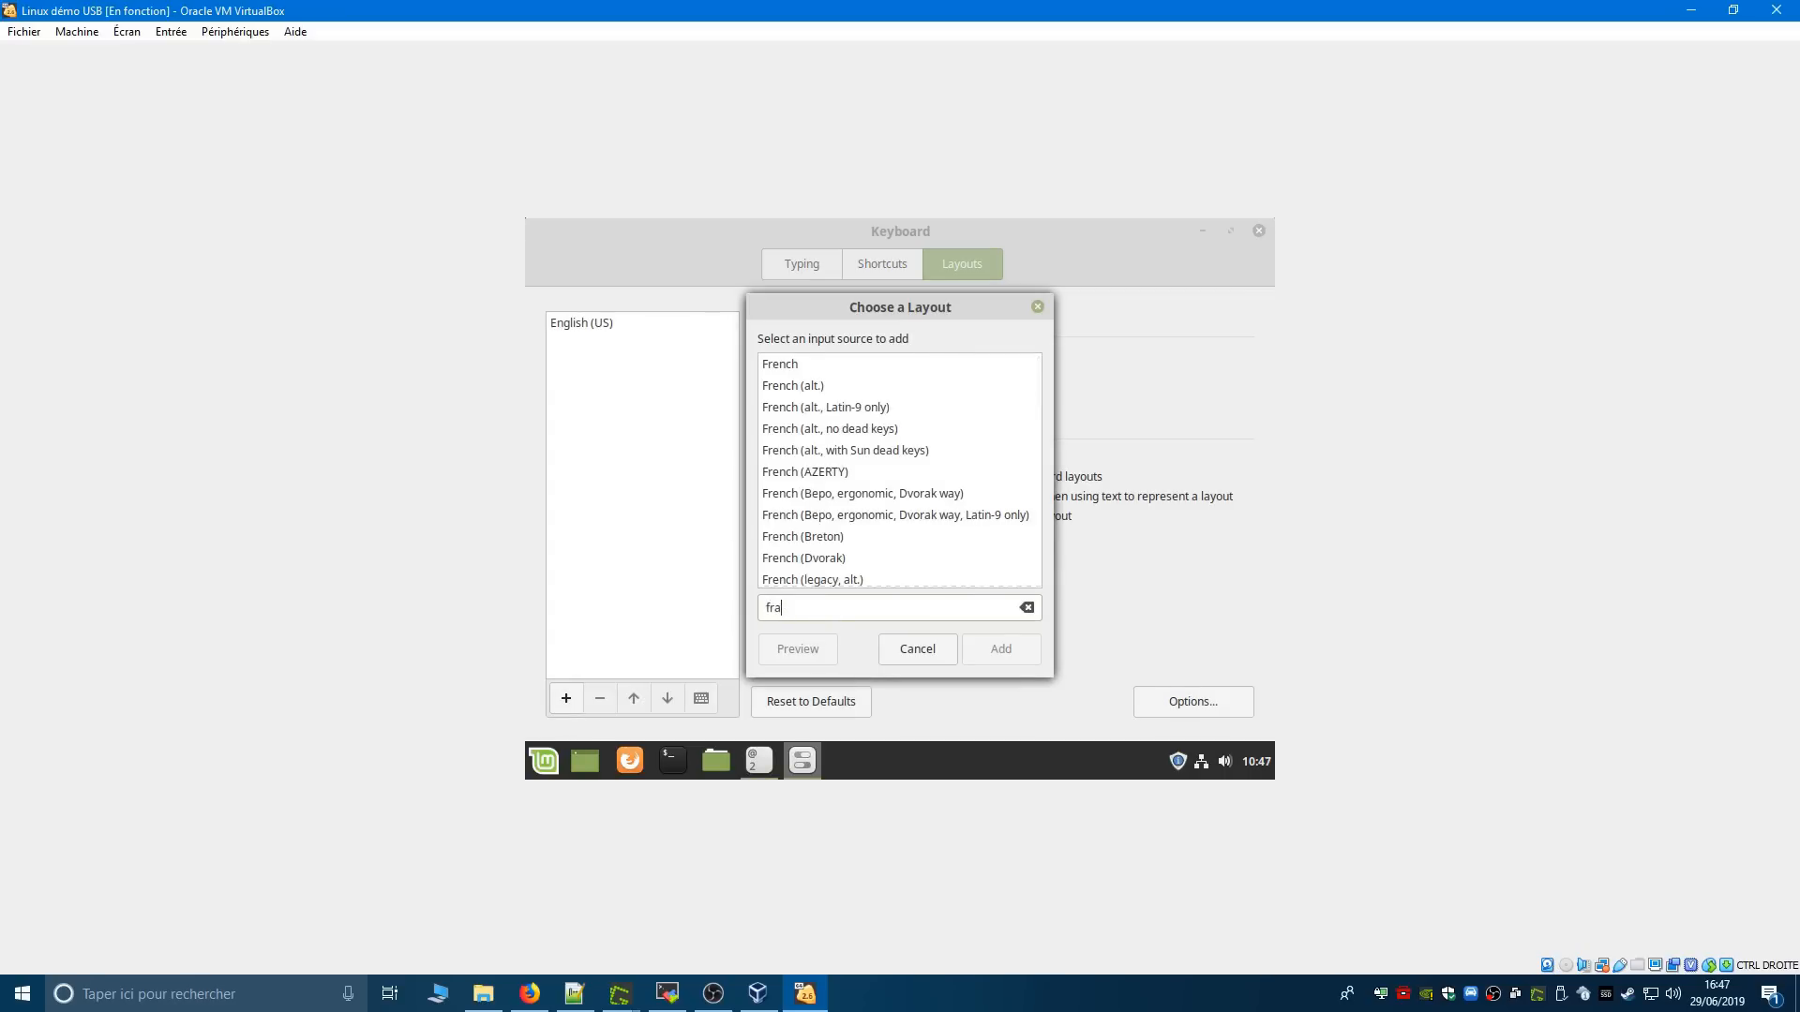
{"action": "left_click", "coordinate": [810, 368]}
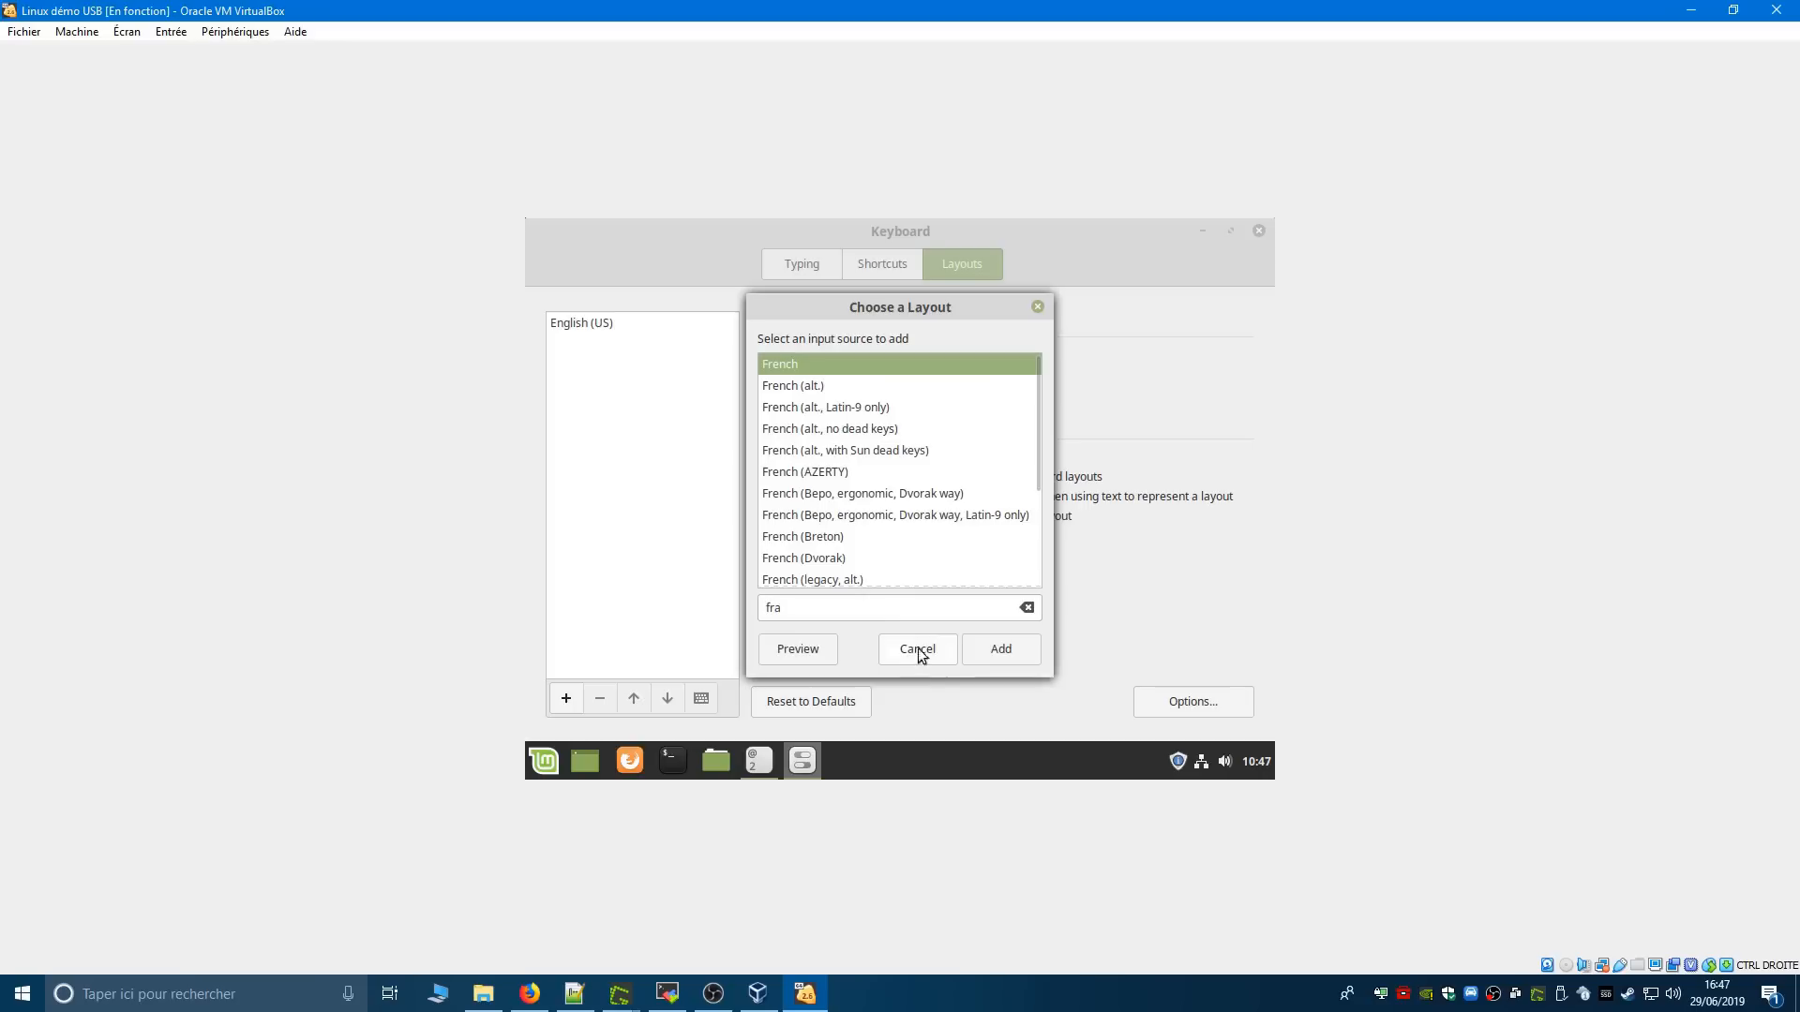
{"action": "left_click", "coordinate": [992, 653]}
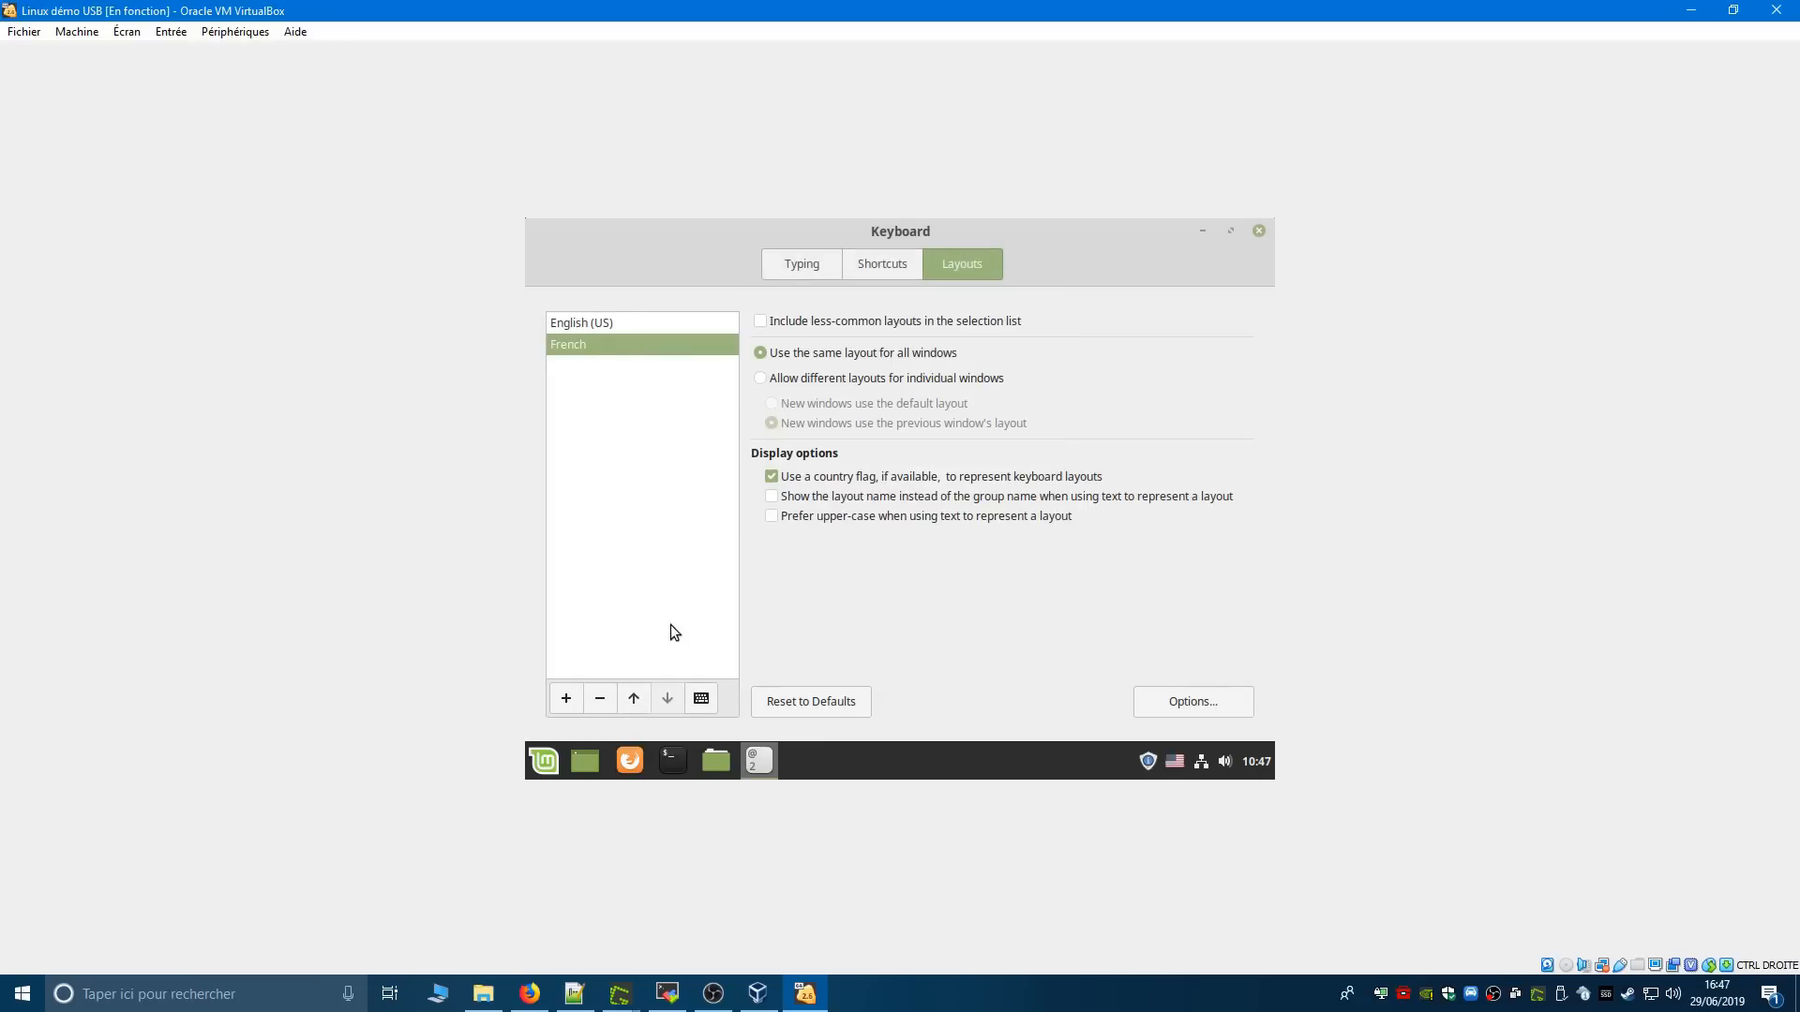
{"action": "left_click", "coordinate": [634, 698]}
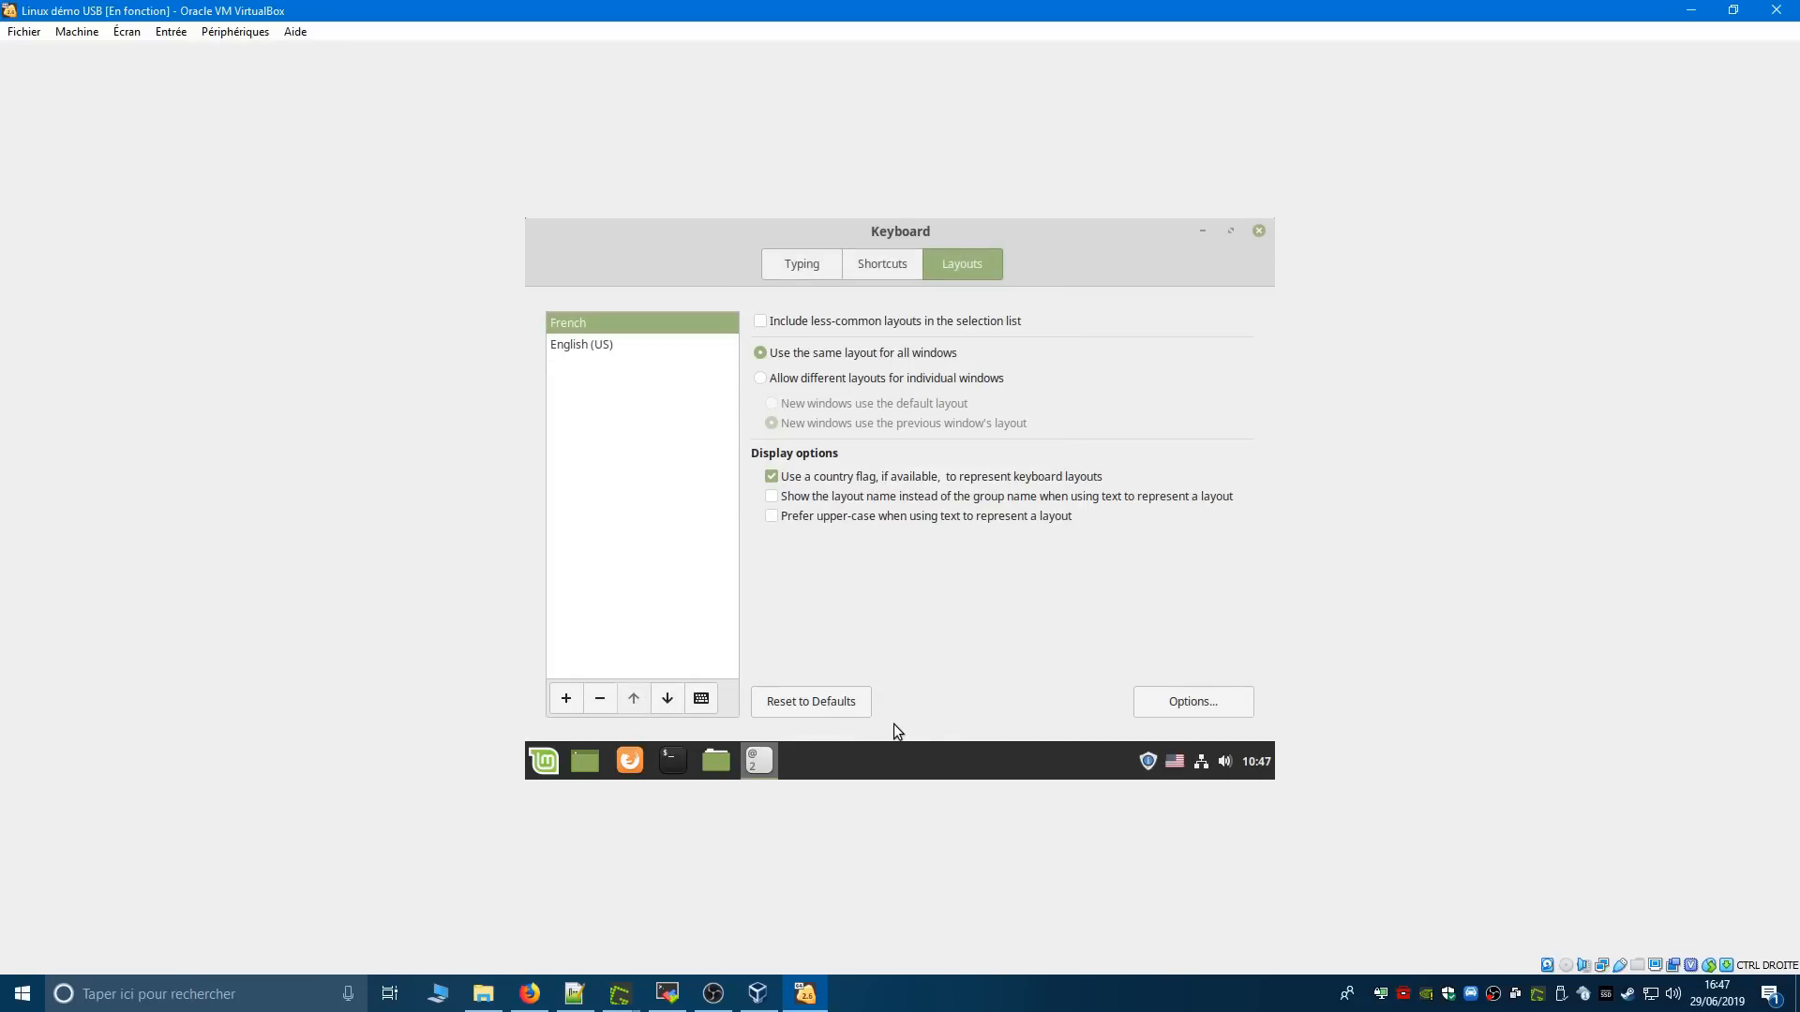
- Switch the active keyboard layout to French and test it by entering the letter a in the application search
{"action": "left_click", "coordinate": [1174, 762]}
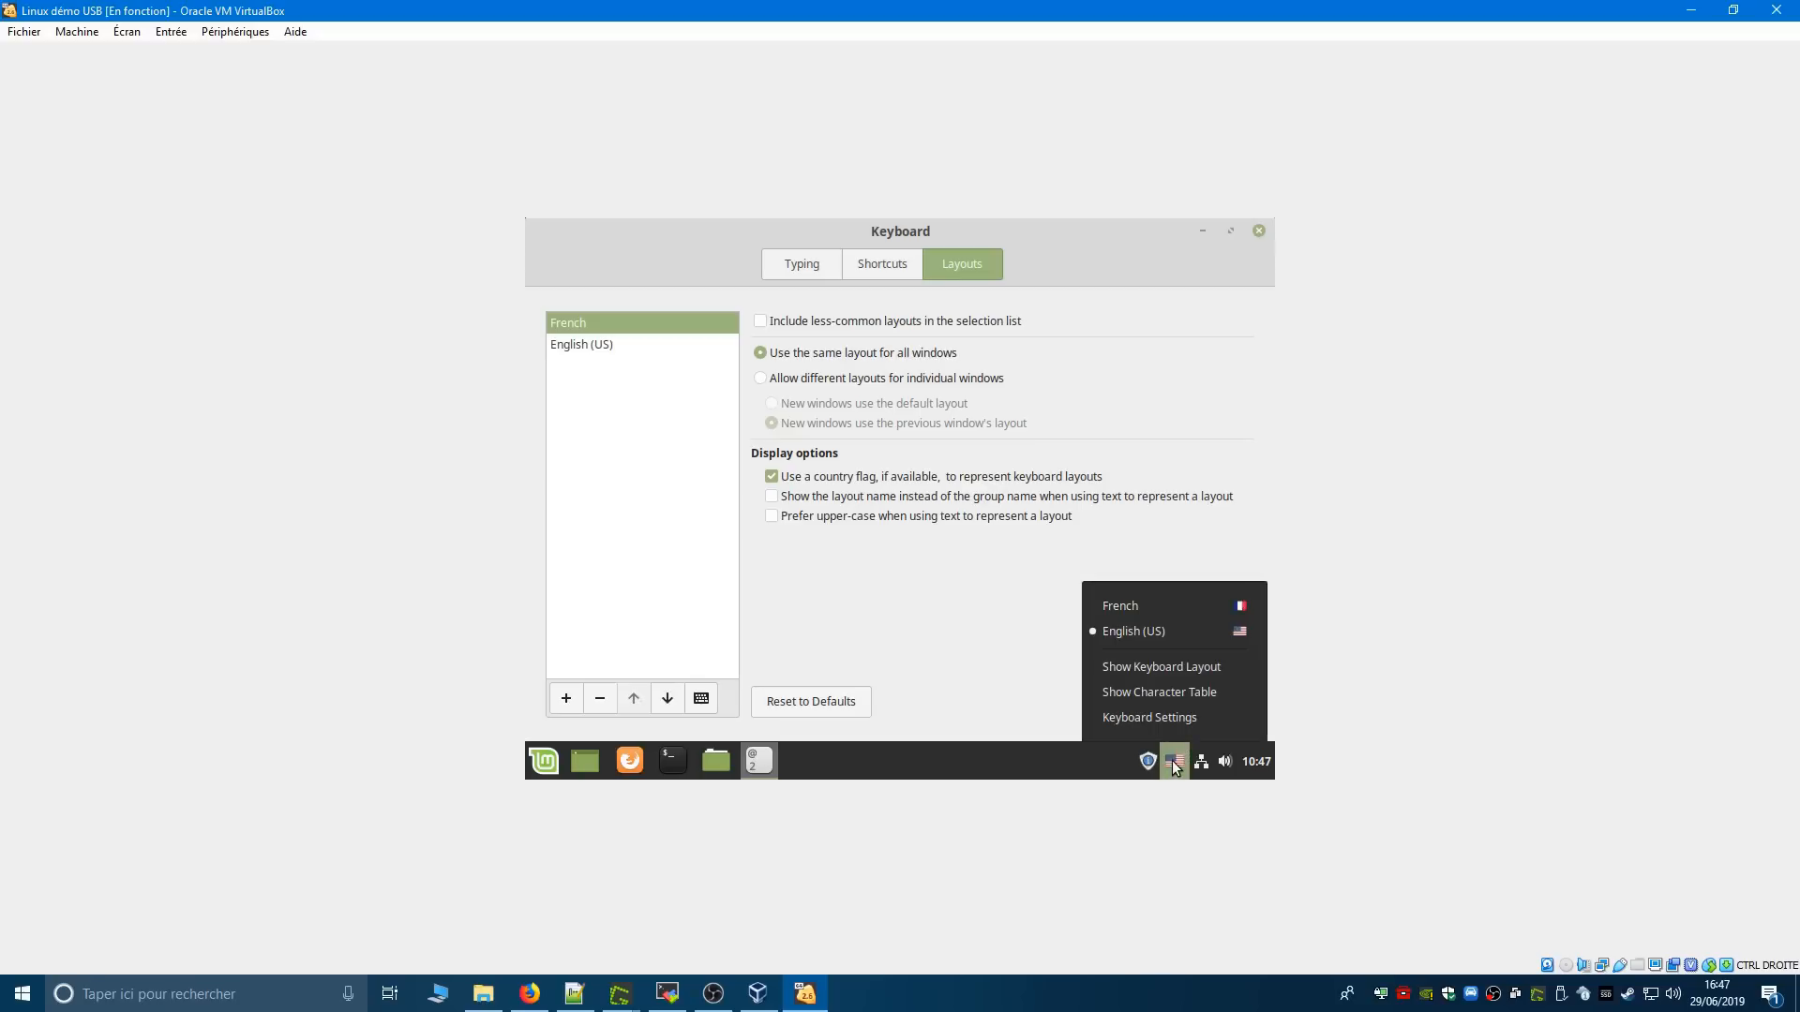
{"action": "left_click", "coordinate": [1166, 606]}
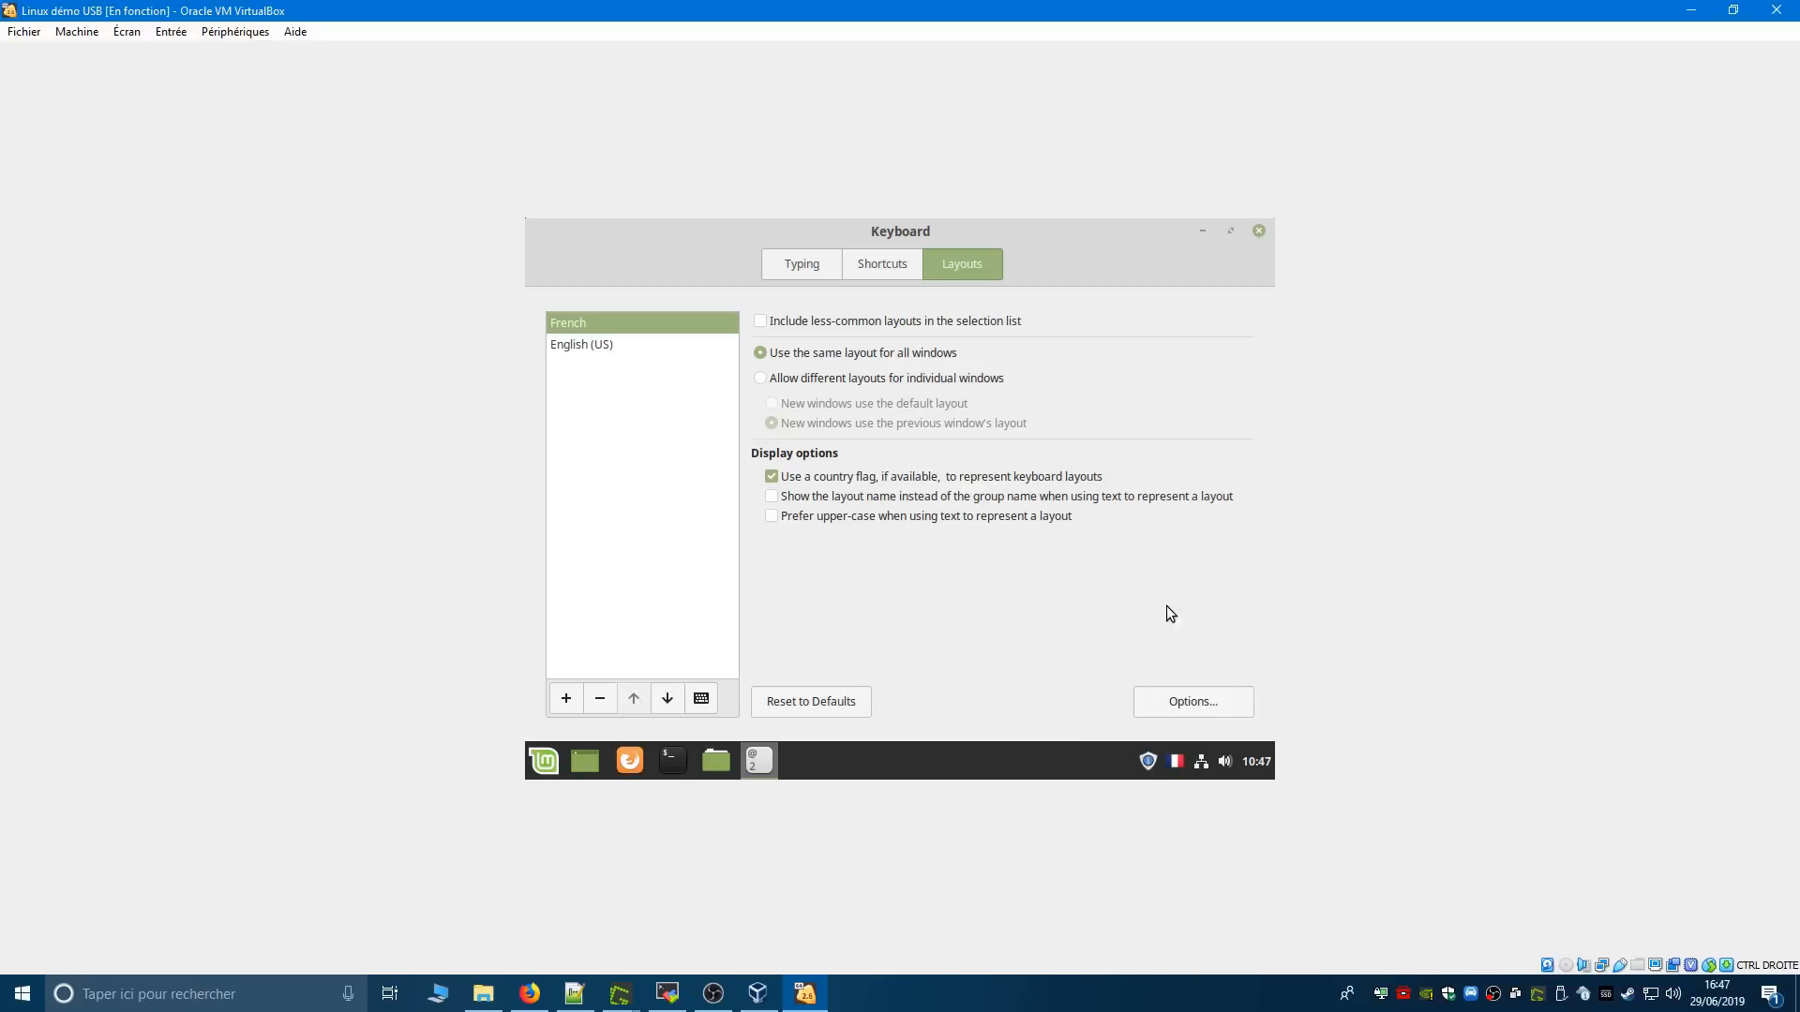
{"action": "left_click", "coordinate": [544, 760]}
{"action": "type", "text": "aaaa"}
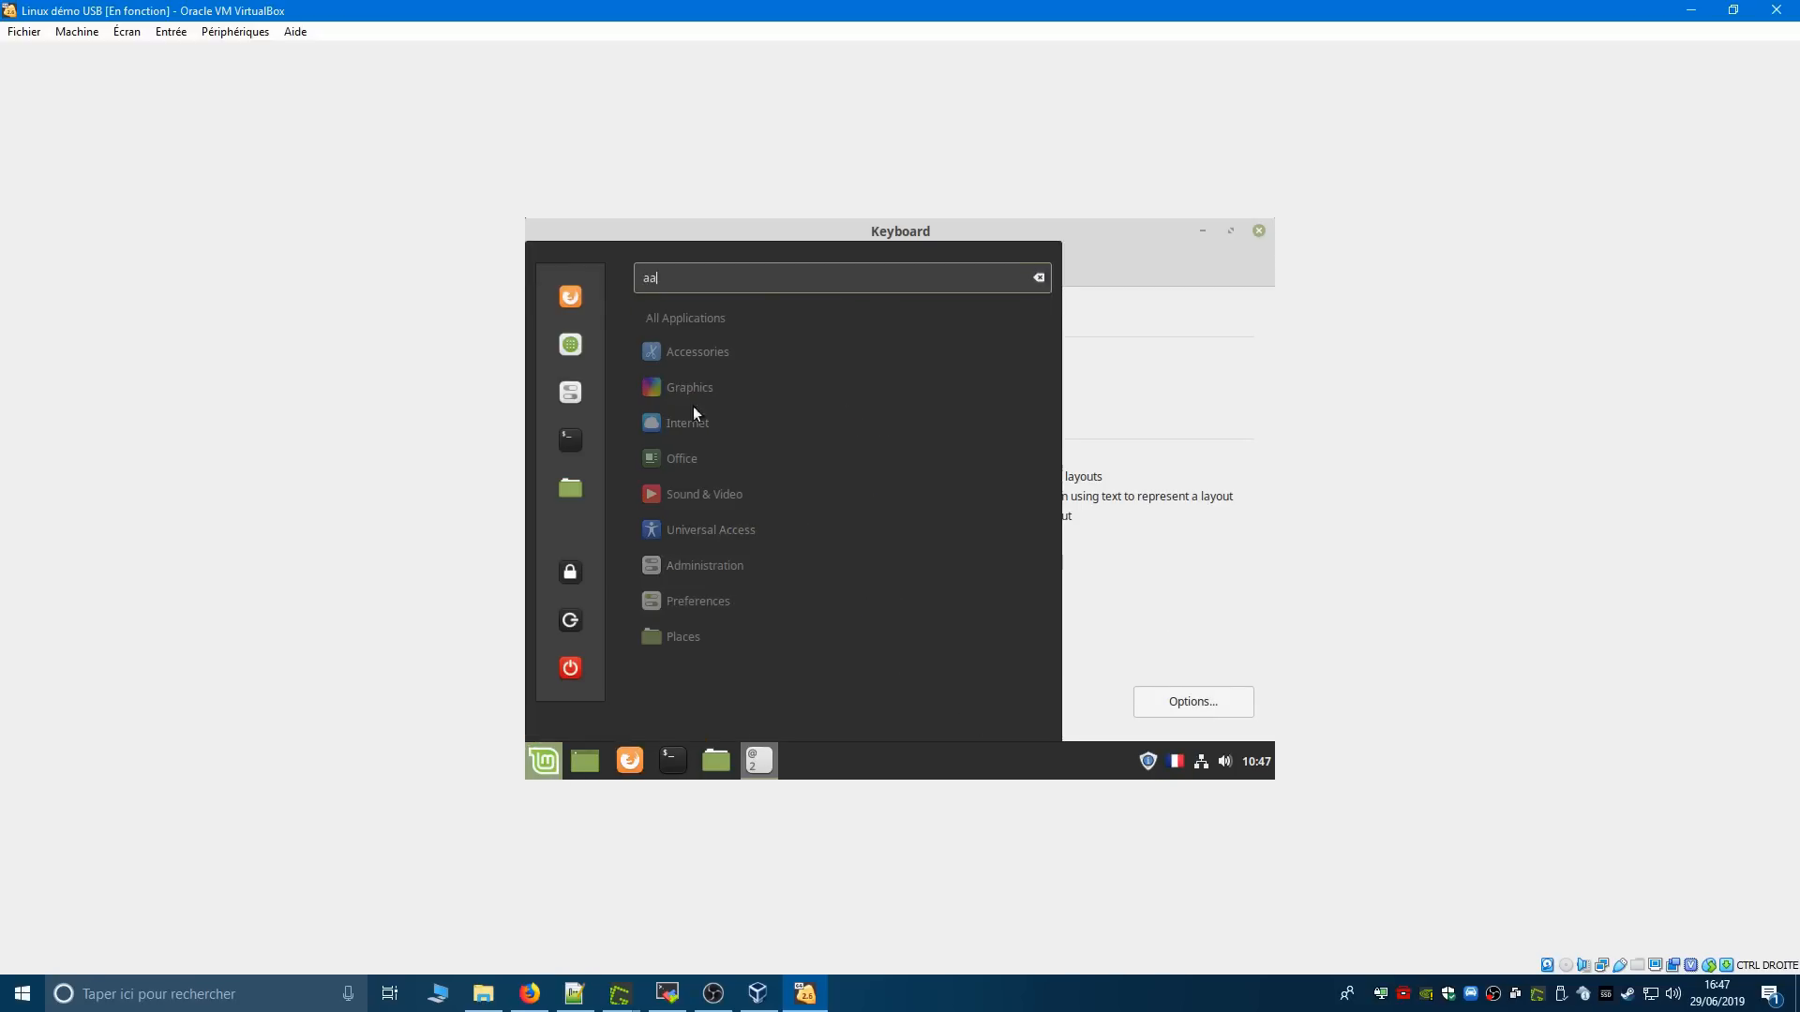
{"action": "key", "text": "BackSpace"}
{"action": "key", "text": "BackSpace"}
{"action": "key", "text": "BackSpace"}
{"action": "key", "text": "BackSpace"}
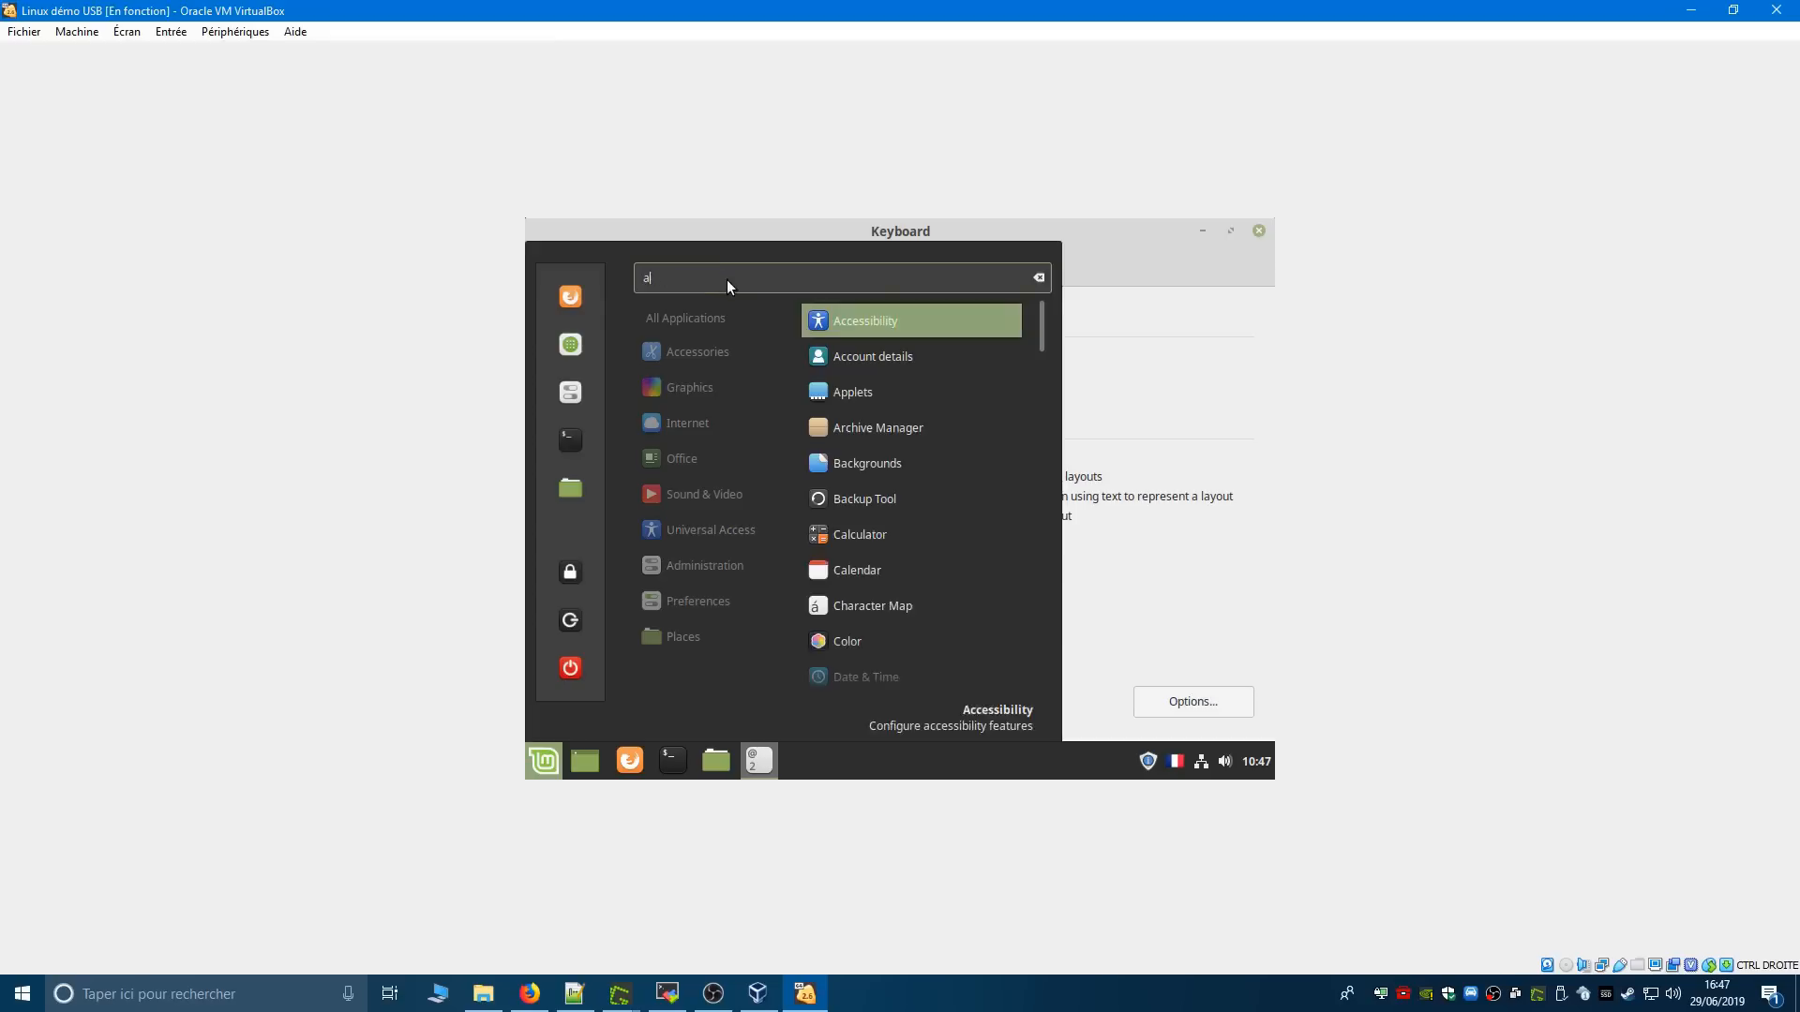
- Look through Linux Mint's full application list and its Preferences category for the screen resolution settings
{"action": "scroll", "coordinate": [937, 572], "scroll_direction": "down", "scroll_amount": 5}
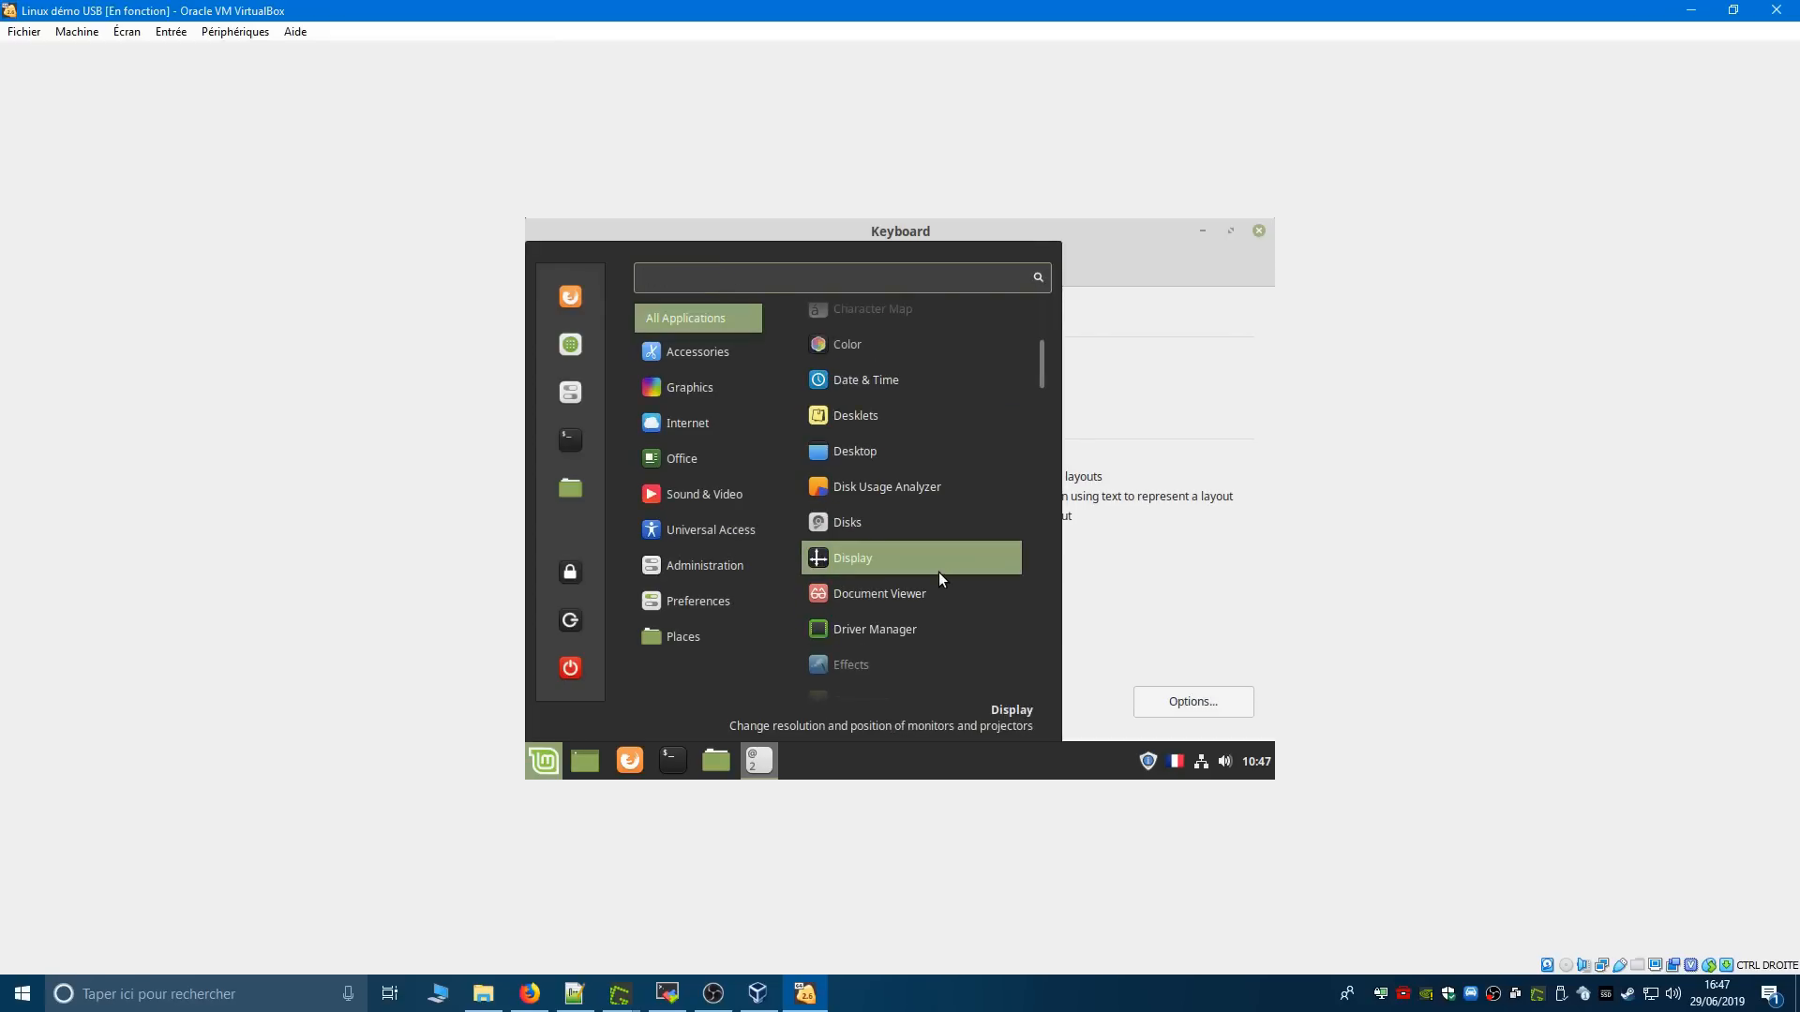
{"action": "scroll", "coordinate": [940, 576], "scroll_direction": "down", "scroll_amount": 5}
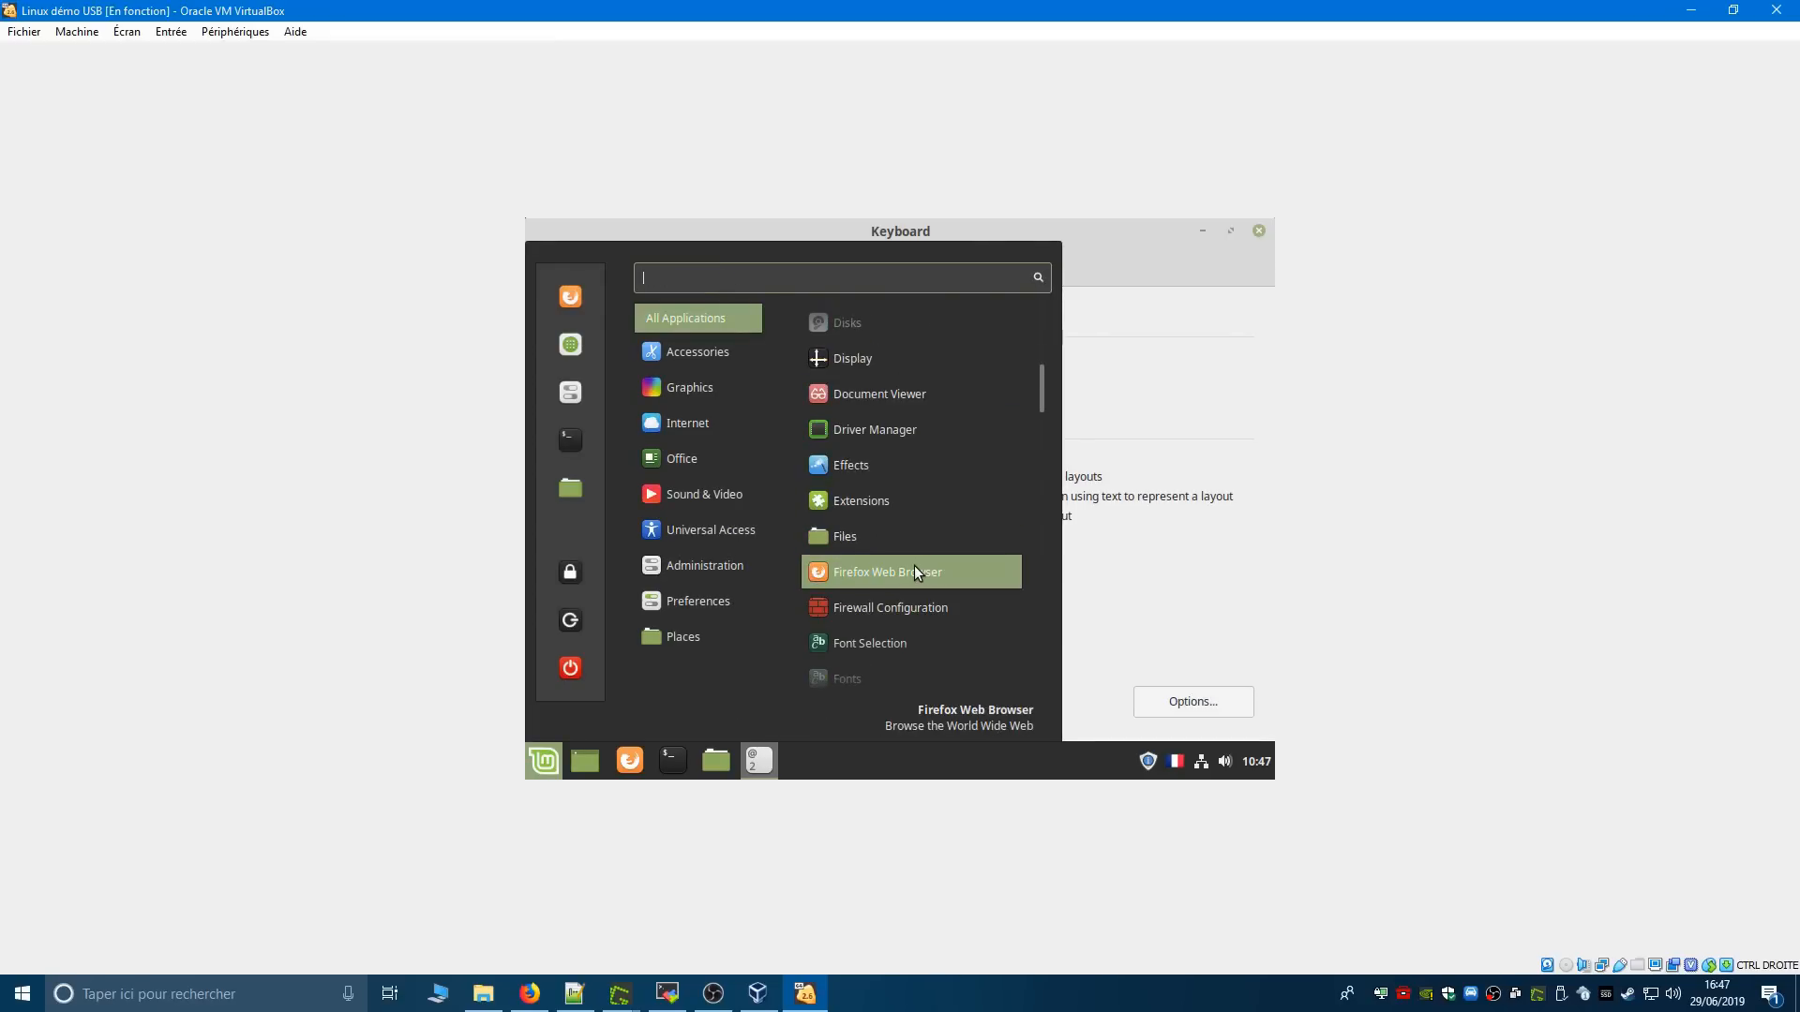
{"action": "scroll", "coordinate": [913, 569], "scroll_direction": "down", "scroll_amount": 3}
{"action": "scroll", "coordinate": [914, 569], "scroll_direction": "down", "scroll_amount": 3}
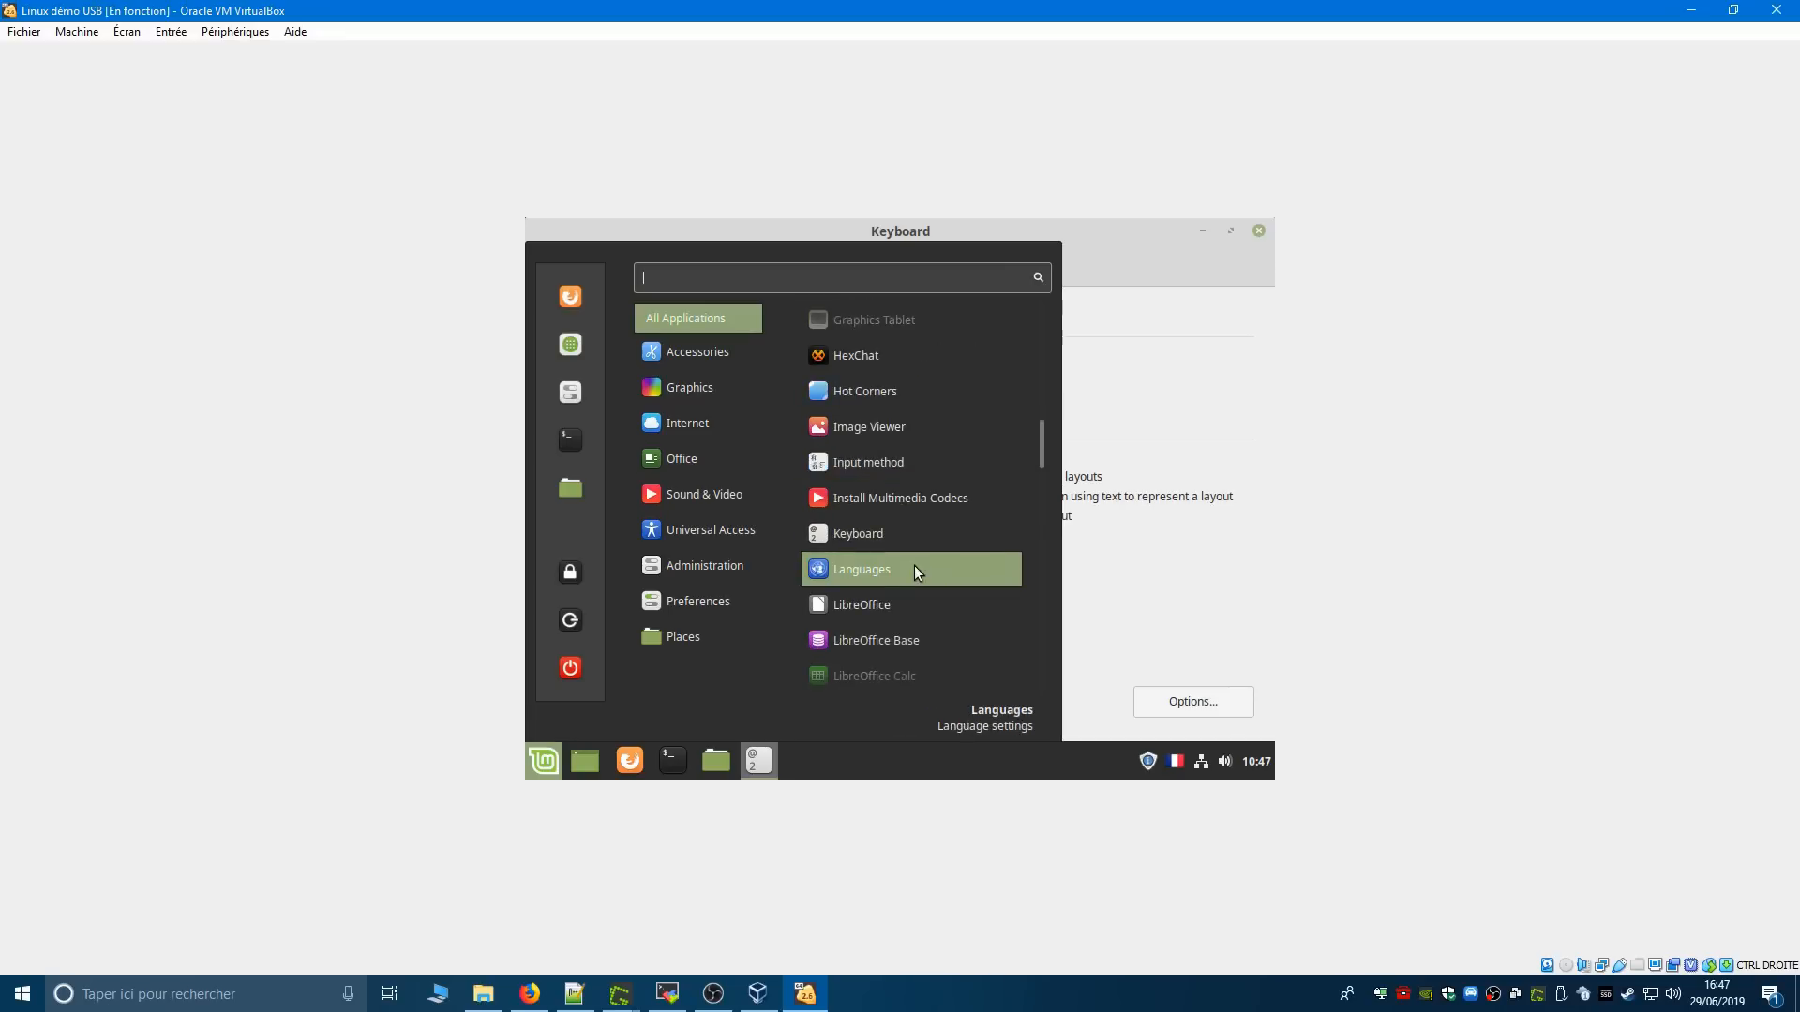
{"action": "scroll", "coordinate": [914, 569], "scroll_direction": "up", "scroll_amount": 2}
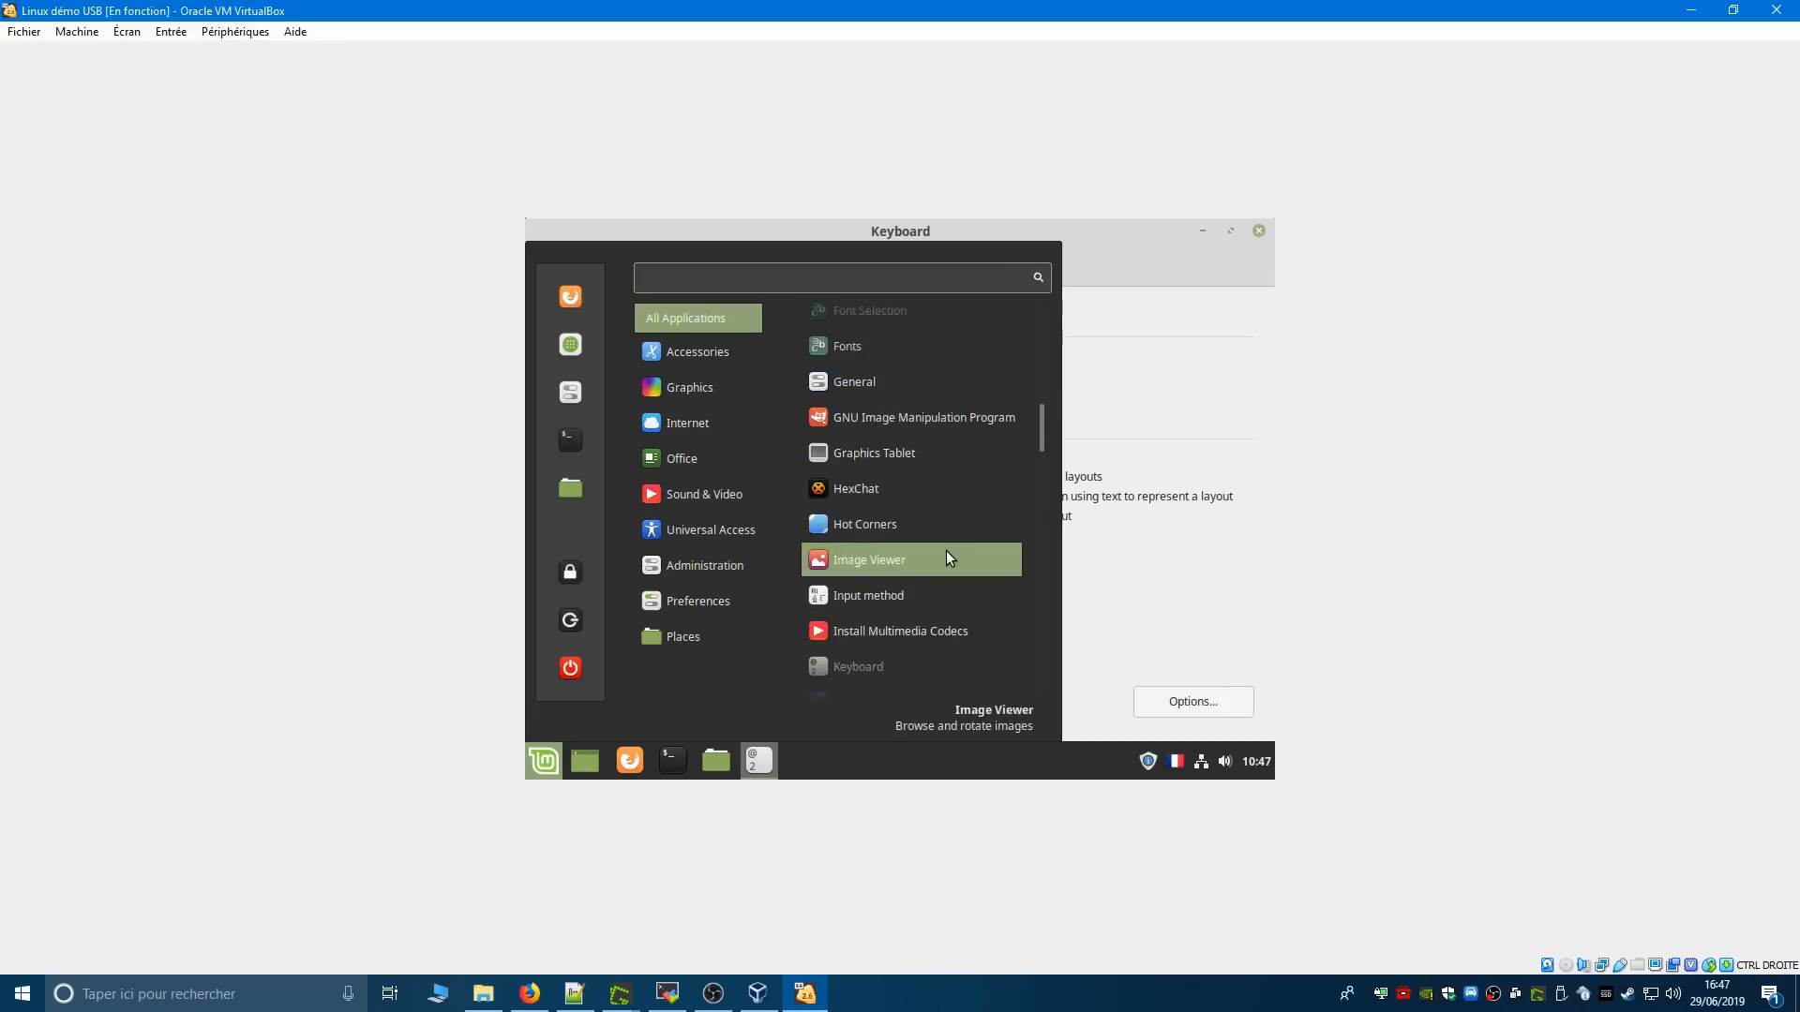
{"action": "scroll", "coordinate": [945, 551], "scroll_direction": "down", "scroll_amount": 4}
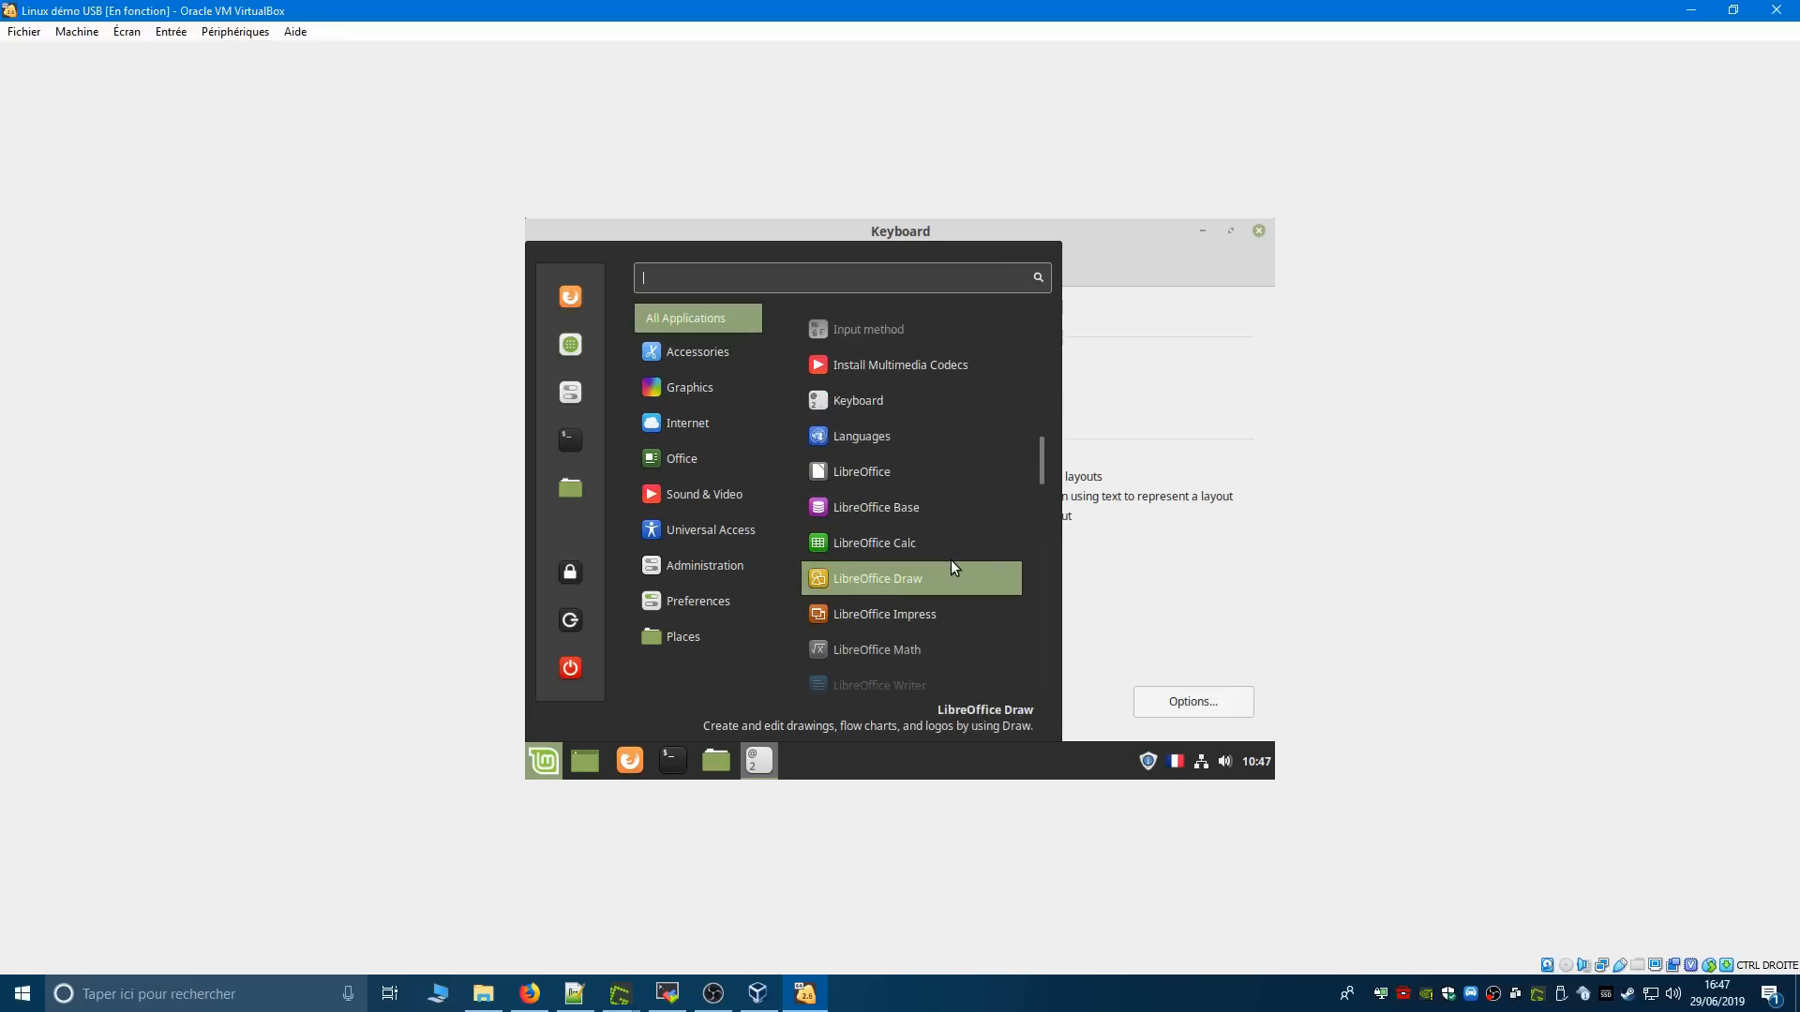
{"action": "scroll", "coordinate": [948, 606], "scroll_direction": "down", "scroll_amount": 6}
{"action": "scroll", "coordinate": [948, 606], "scroll_direction": "down", "scroll_amount": 4}
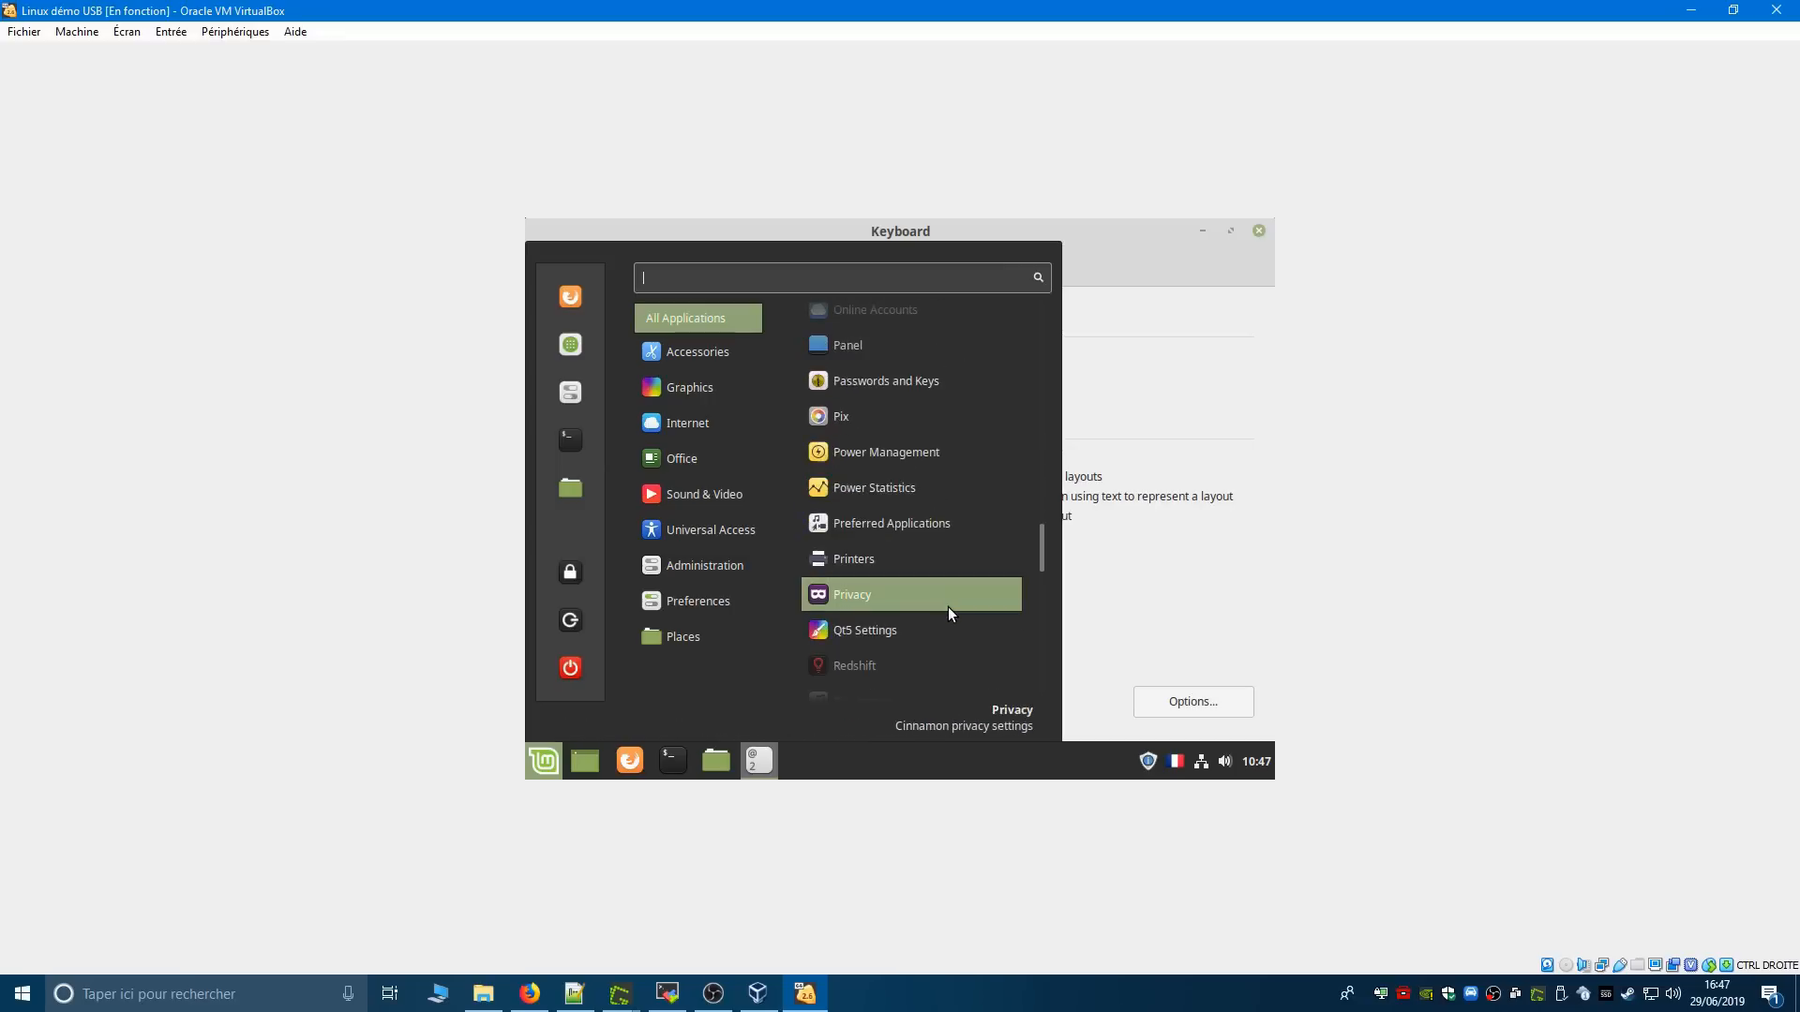
{"action": "scroll", "coordinate": [947, 605], "scroll_direction": "down", "scroll_amount": 3}
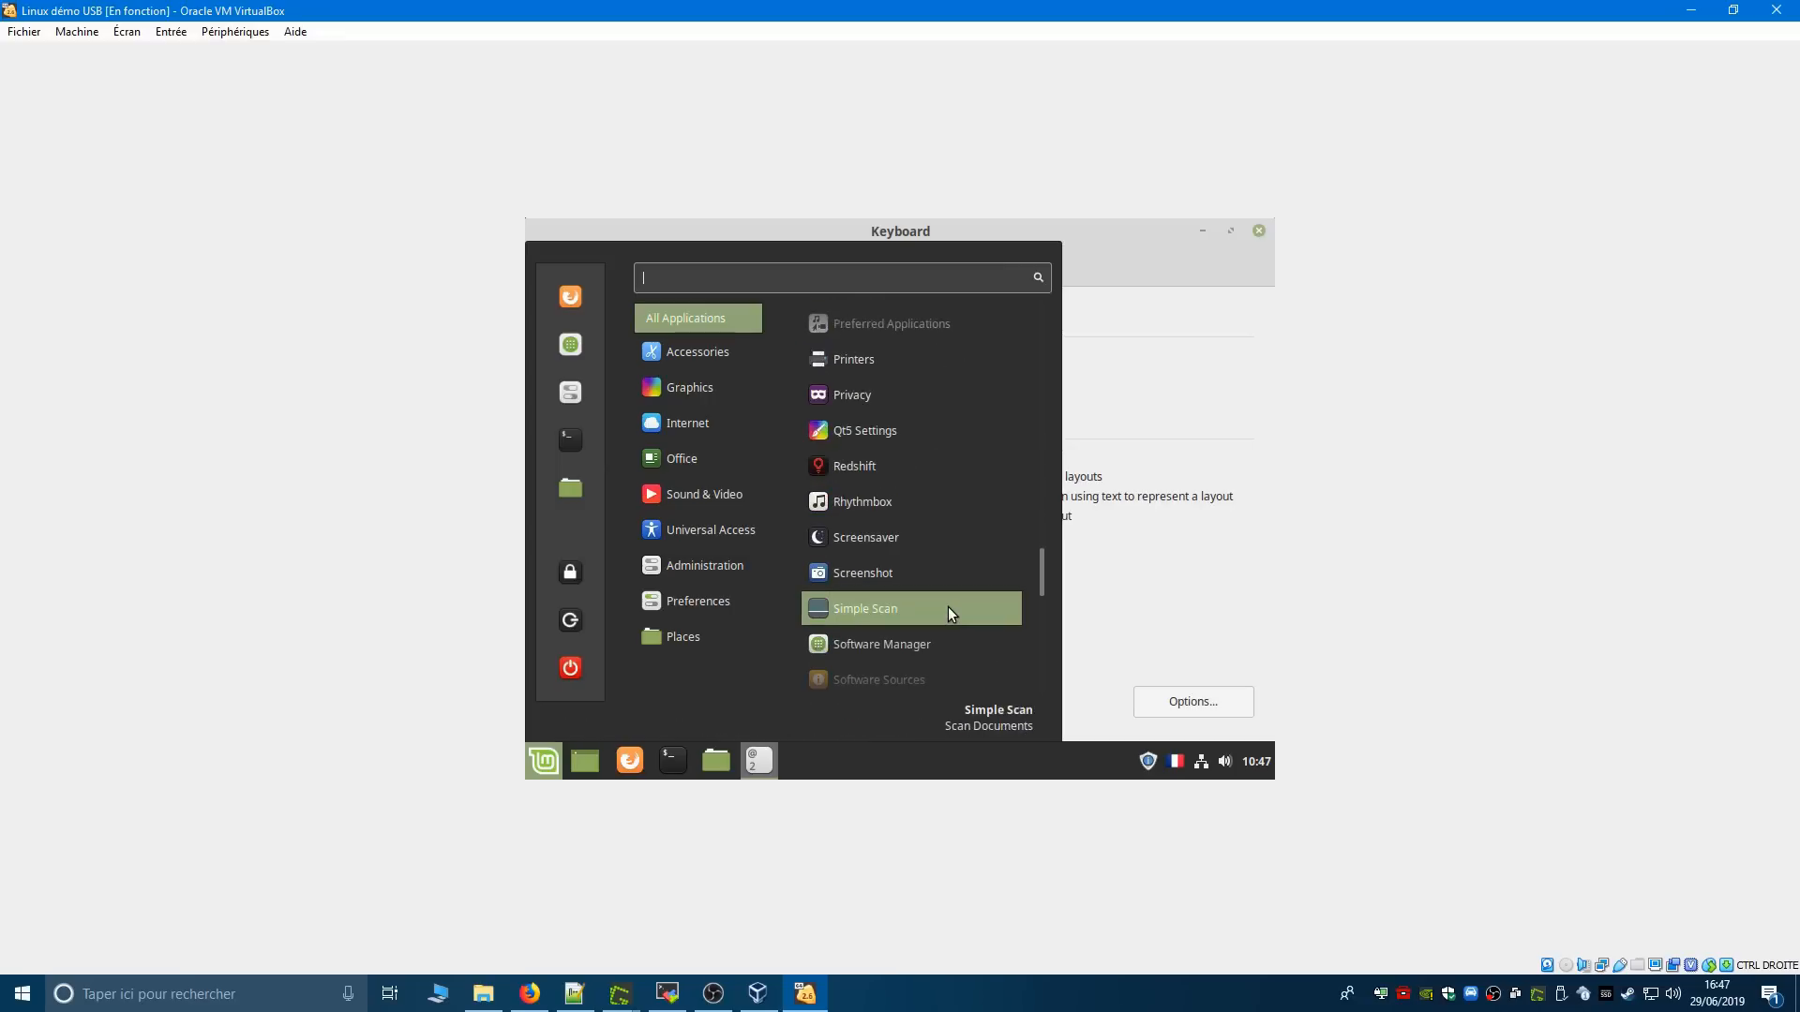
{"action": "scroll", "coordinate": [947, 606], "scroll_direction": "up", "scroll_amount": 10}
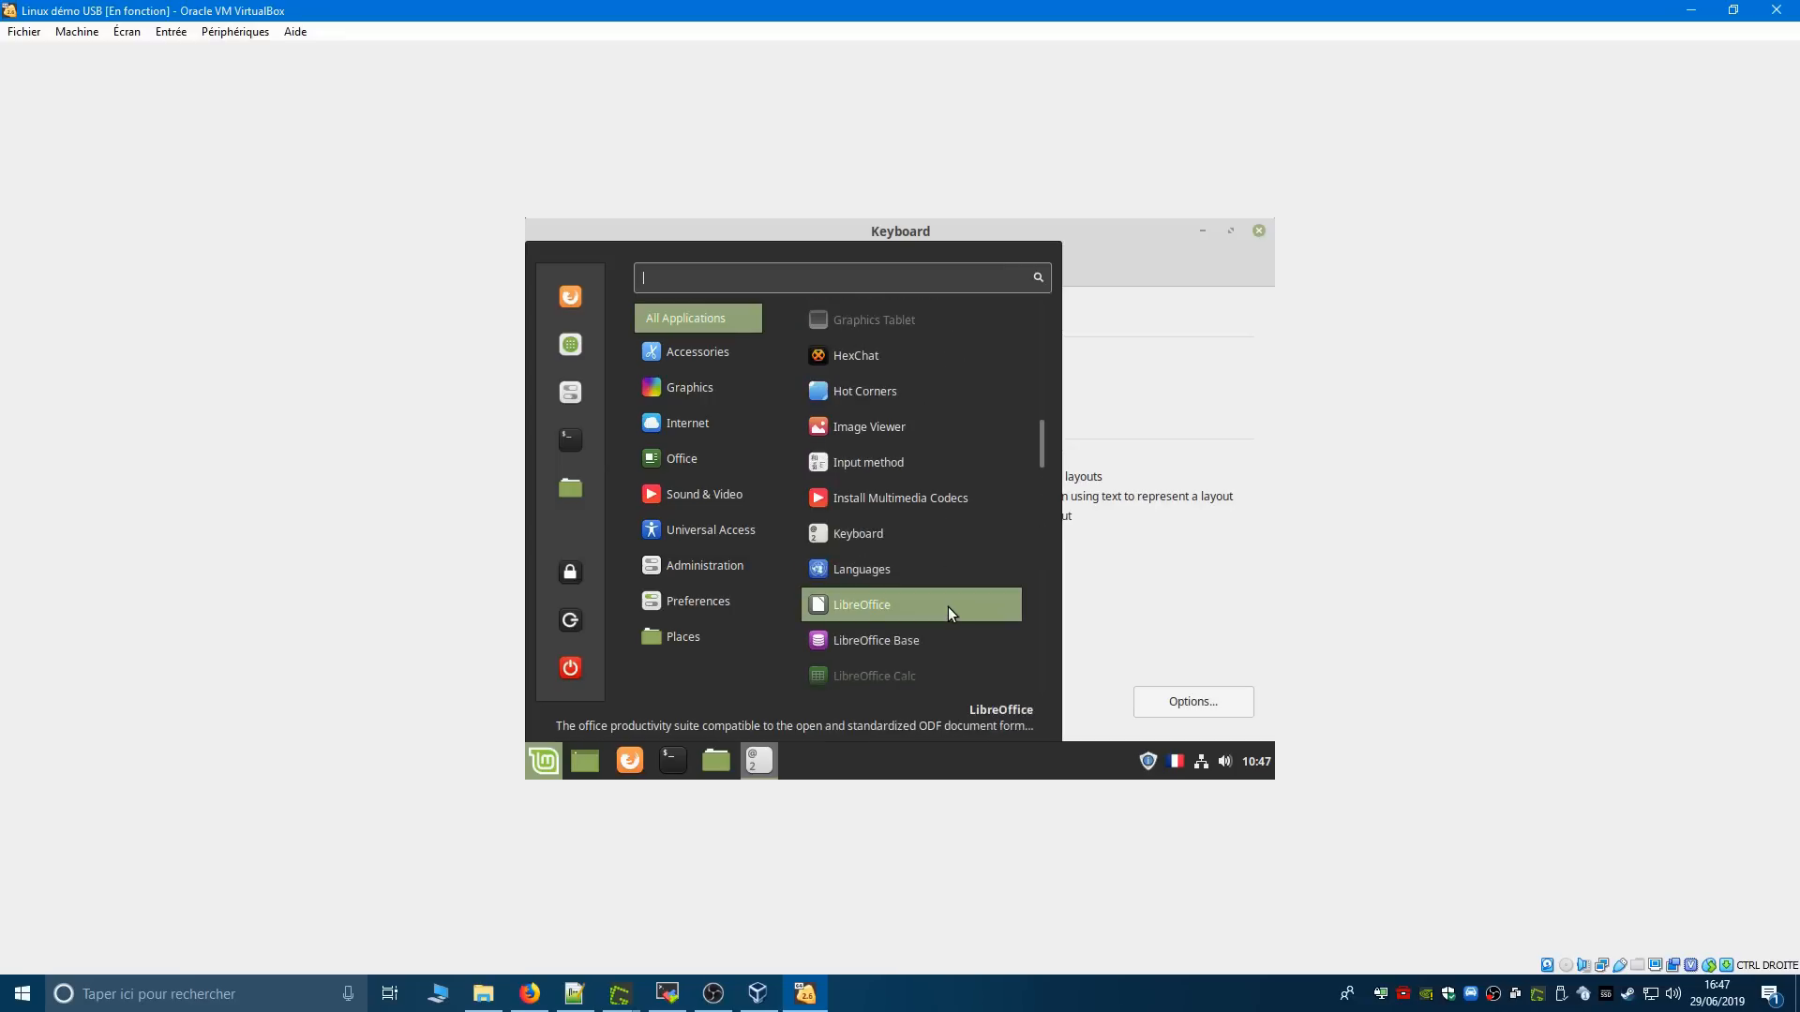
{"action": "left_click", "coordinate": [711, 603]}
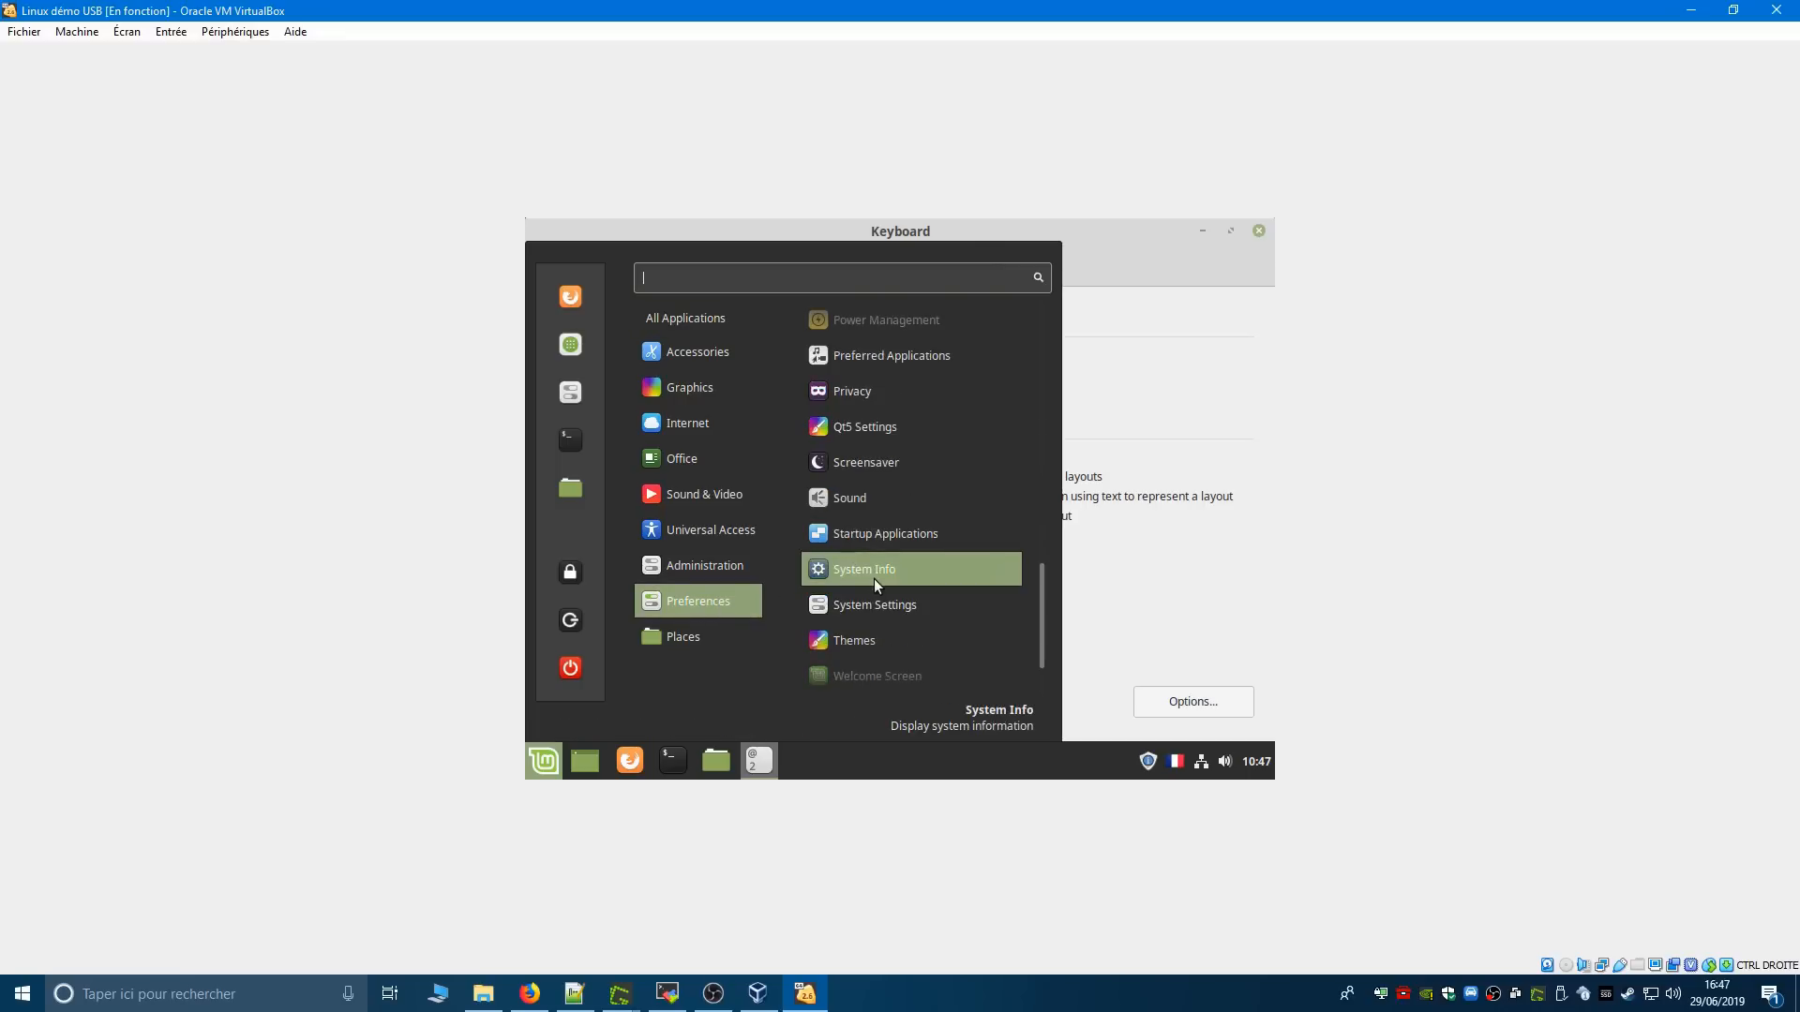
{"action": "scroll", "coordinate": [873, 577], "scroll_direction": "up", "scroll_amount": 3}
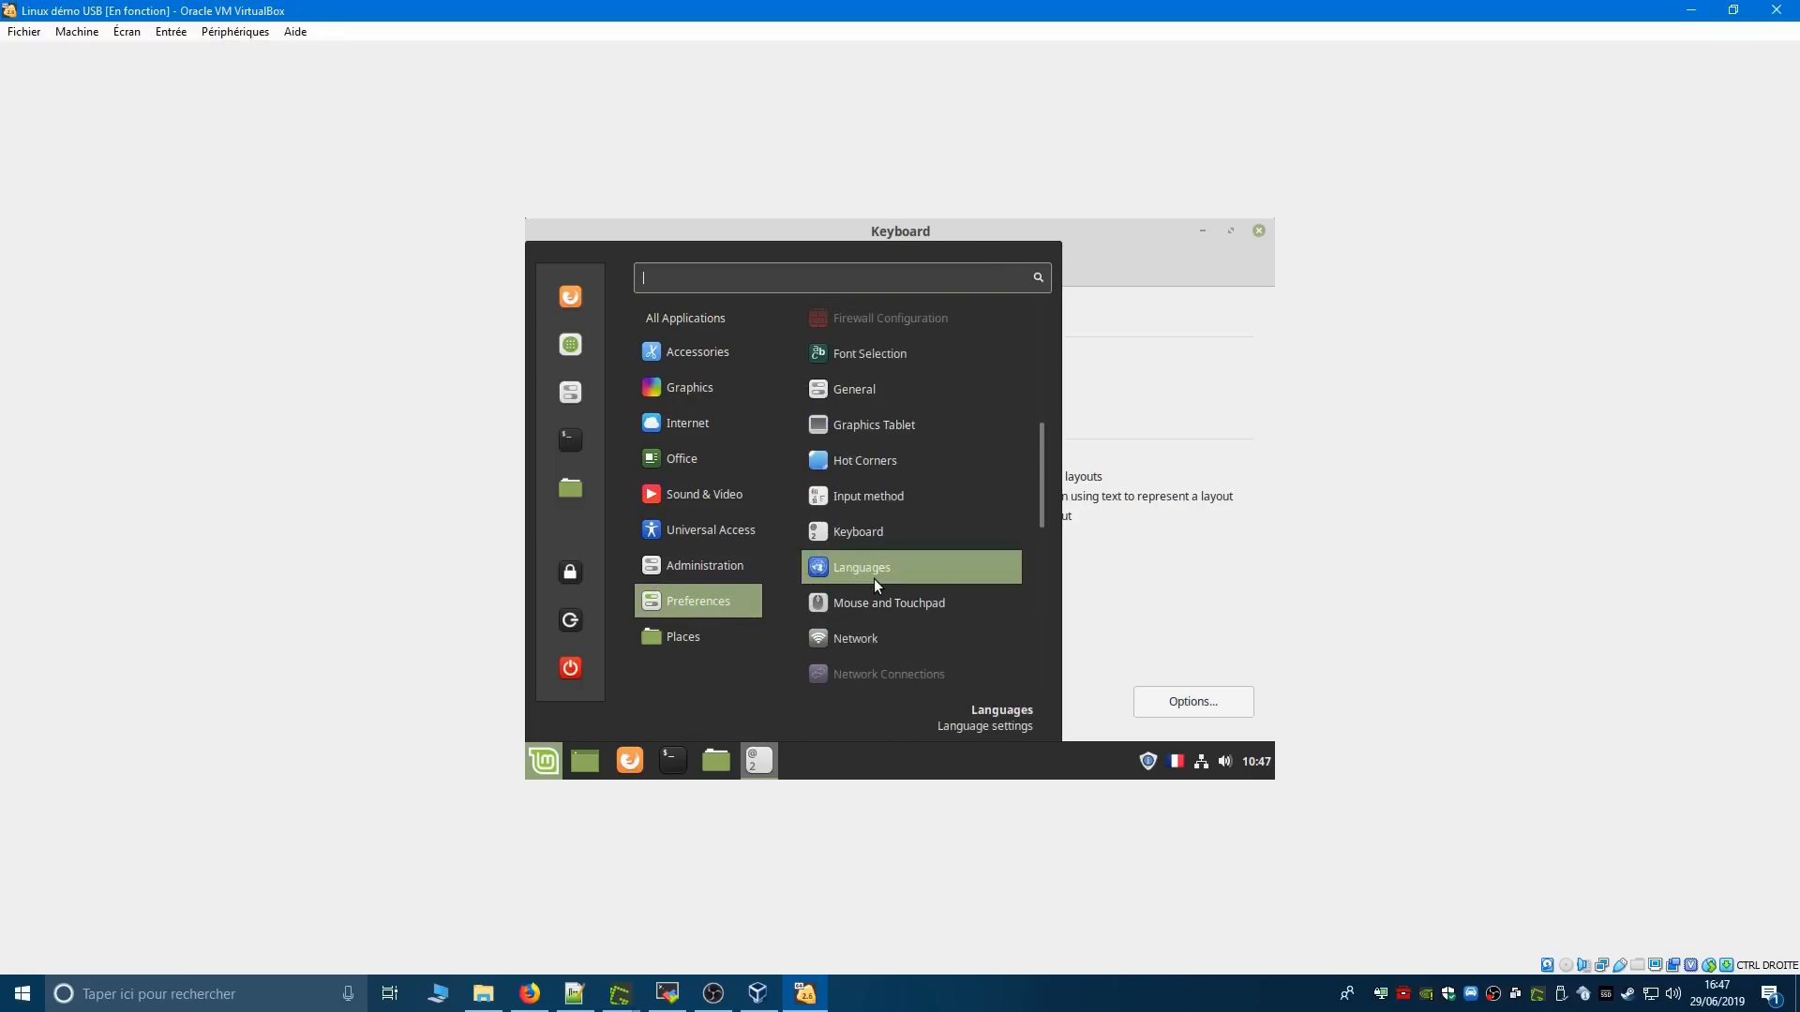
- Find the Display settings by searching the applications for resol, set the resolution to 1920 x 1200 (16:10), and keep the new configuration
{"action": "type", "text": "resol"}
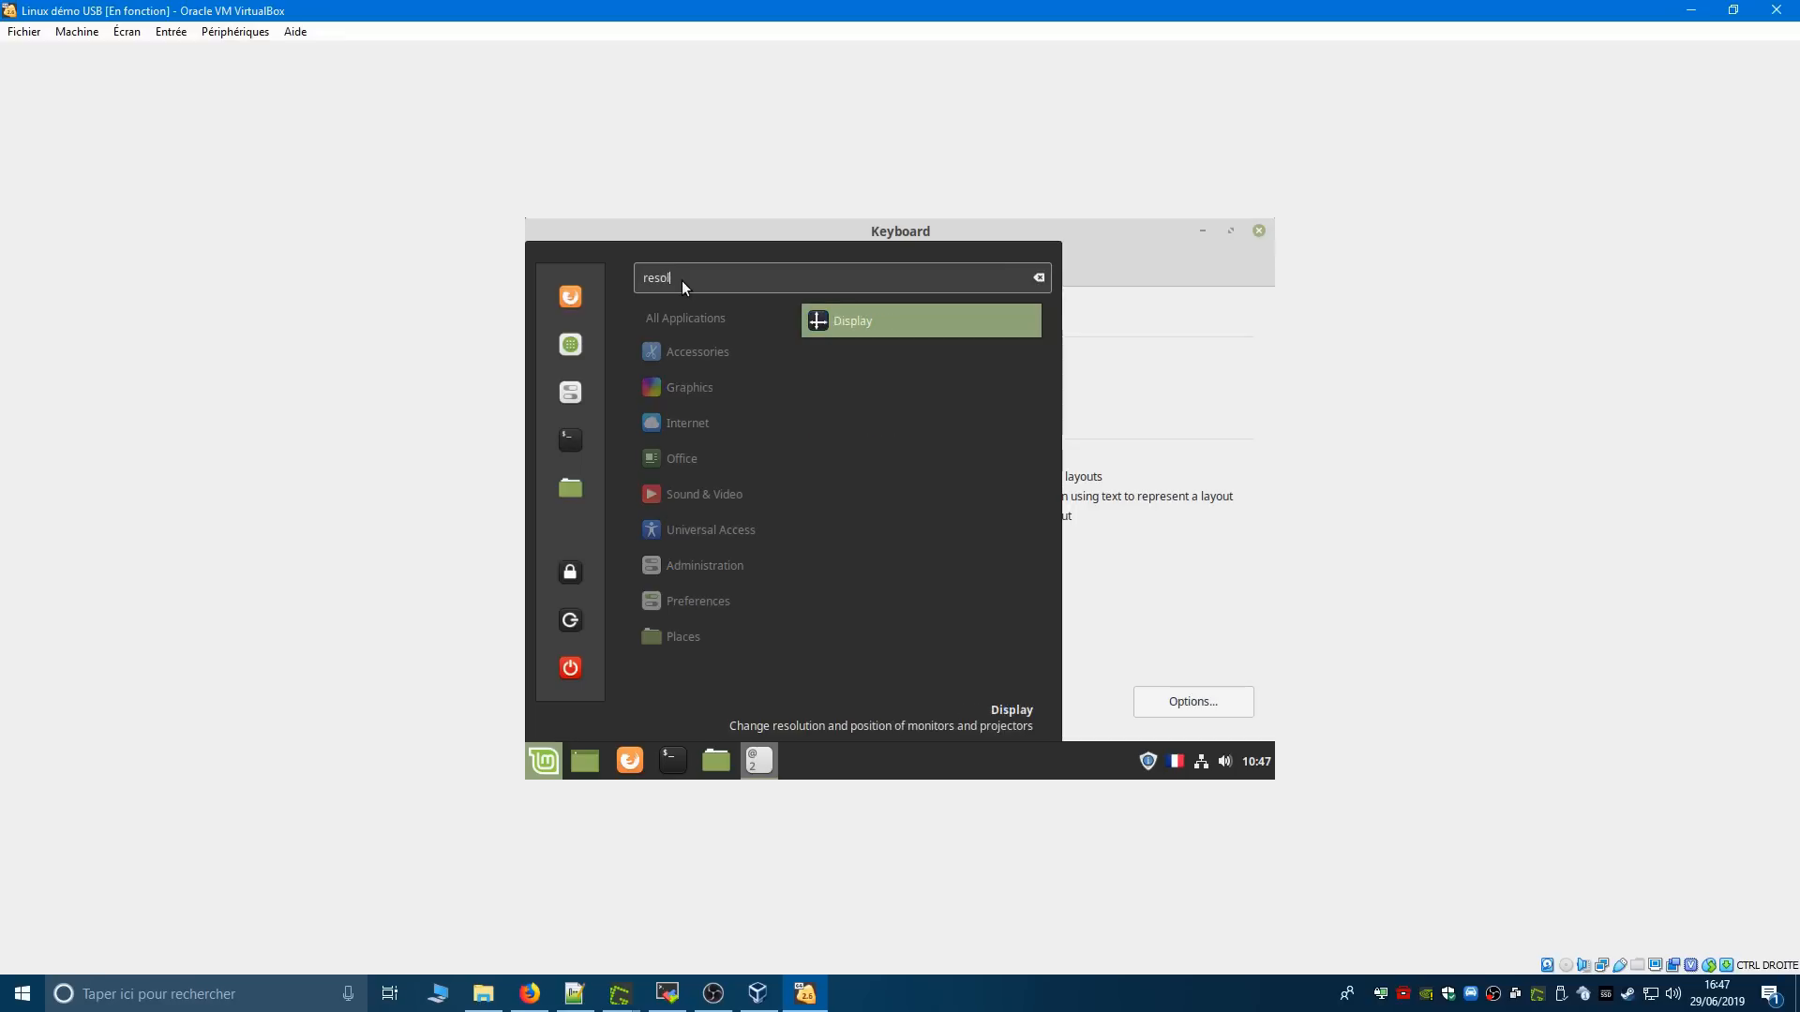
{"action": "left_click", "coordinate": [837, 320]}
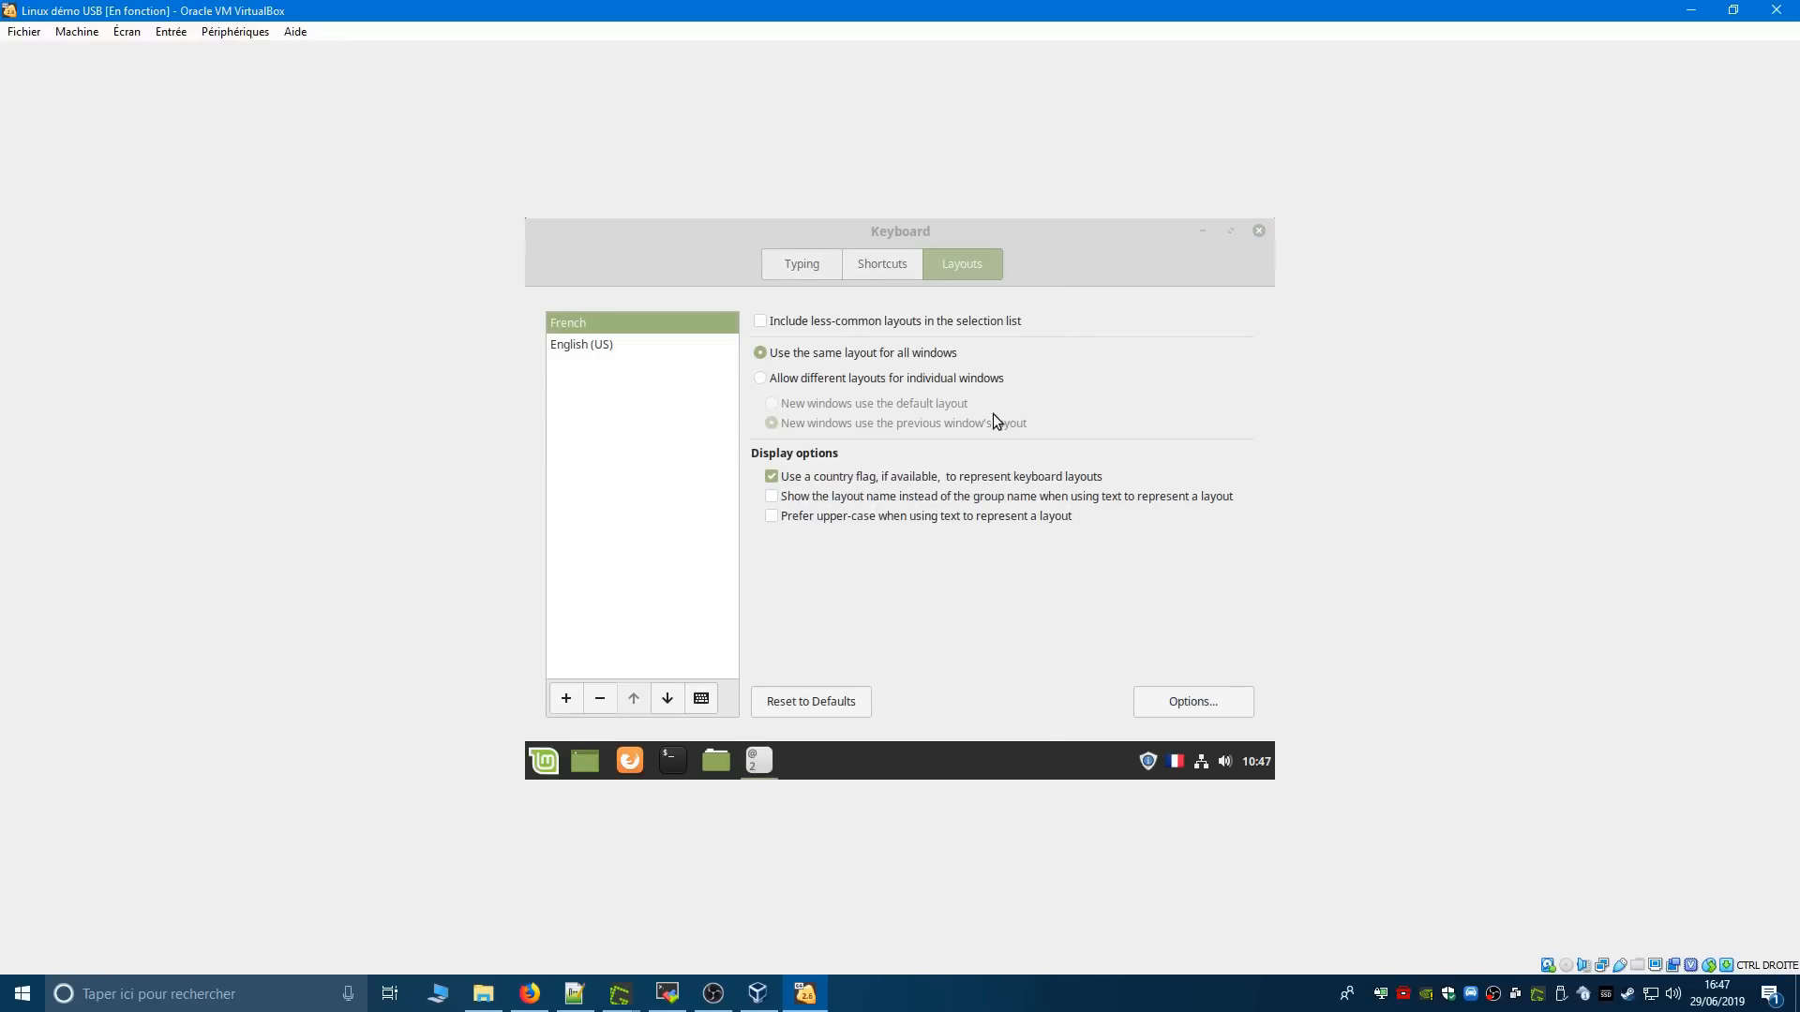
{"action": "left_click", "coordinate": [784, 585]}
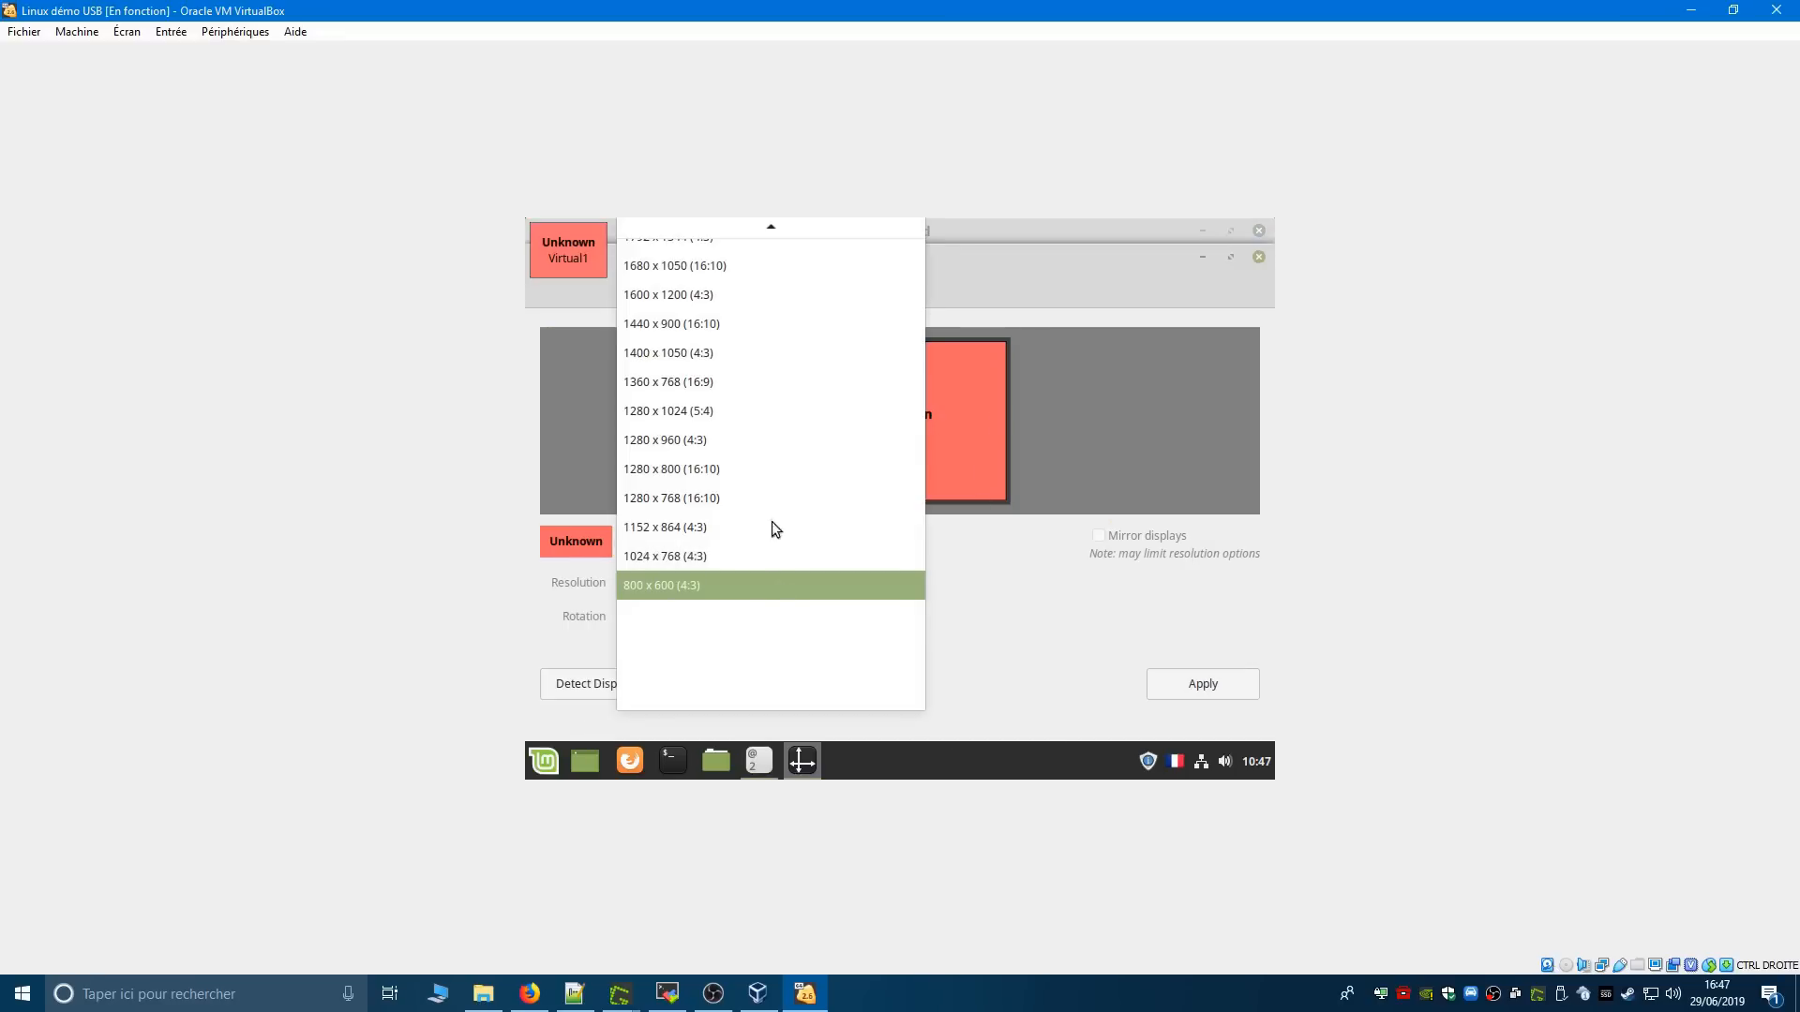
{"action": "scroll", "coordinate": [752, 484], "scroll_direction": "up", "scroll_amount": 2}
{"action": "scroll", "coordinate": [752, 483], "scroll_direction": "up", "scroll_amount": 3}
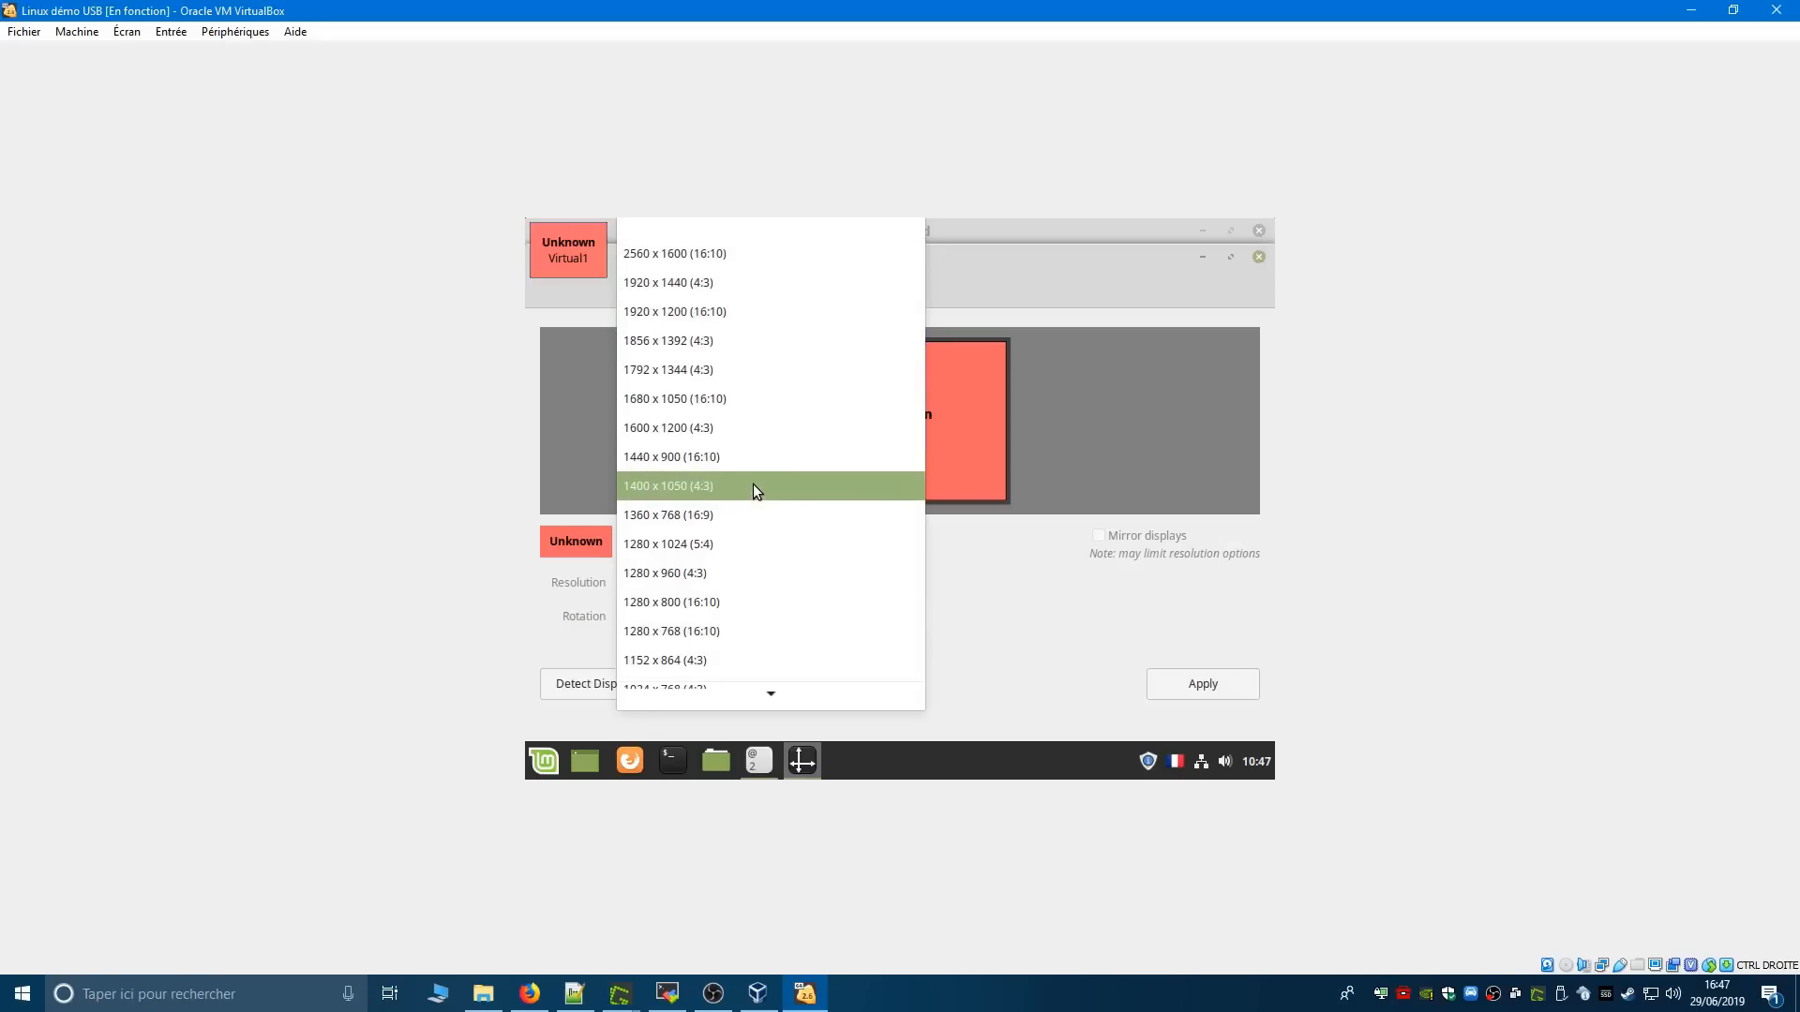
{"action": "left_click", "coordinate": [695, 315]}
{"action": "left_click", "coordinate": [1176, 682]}
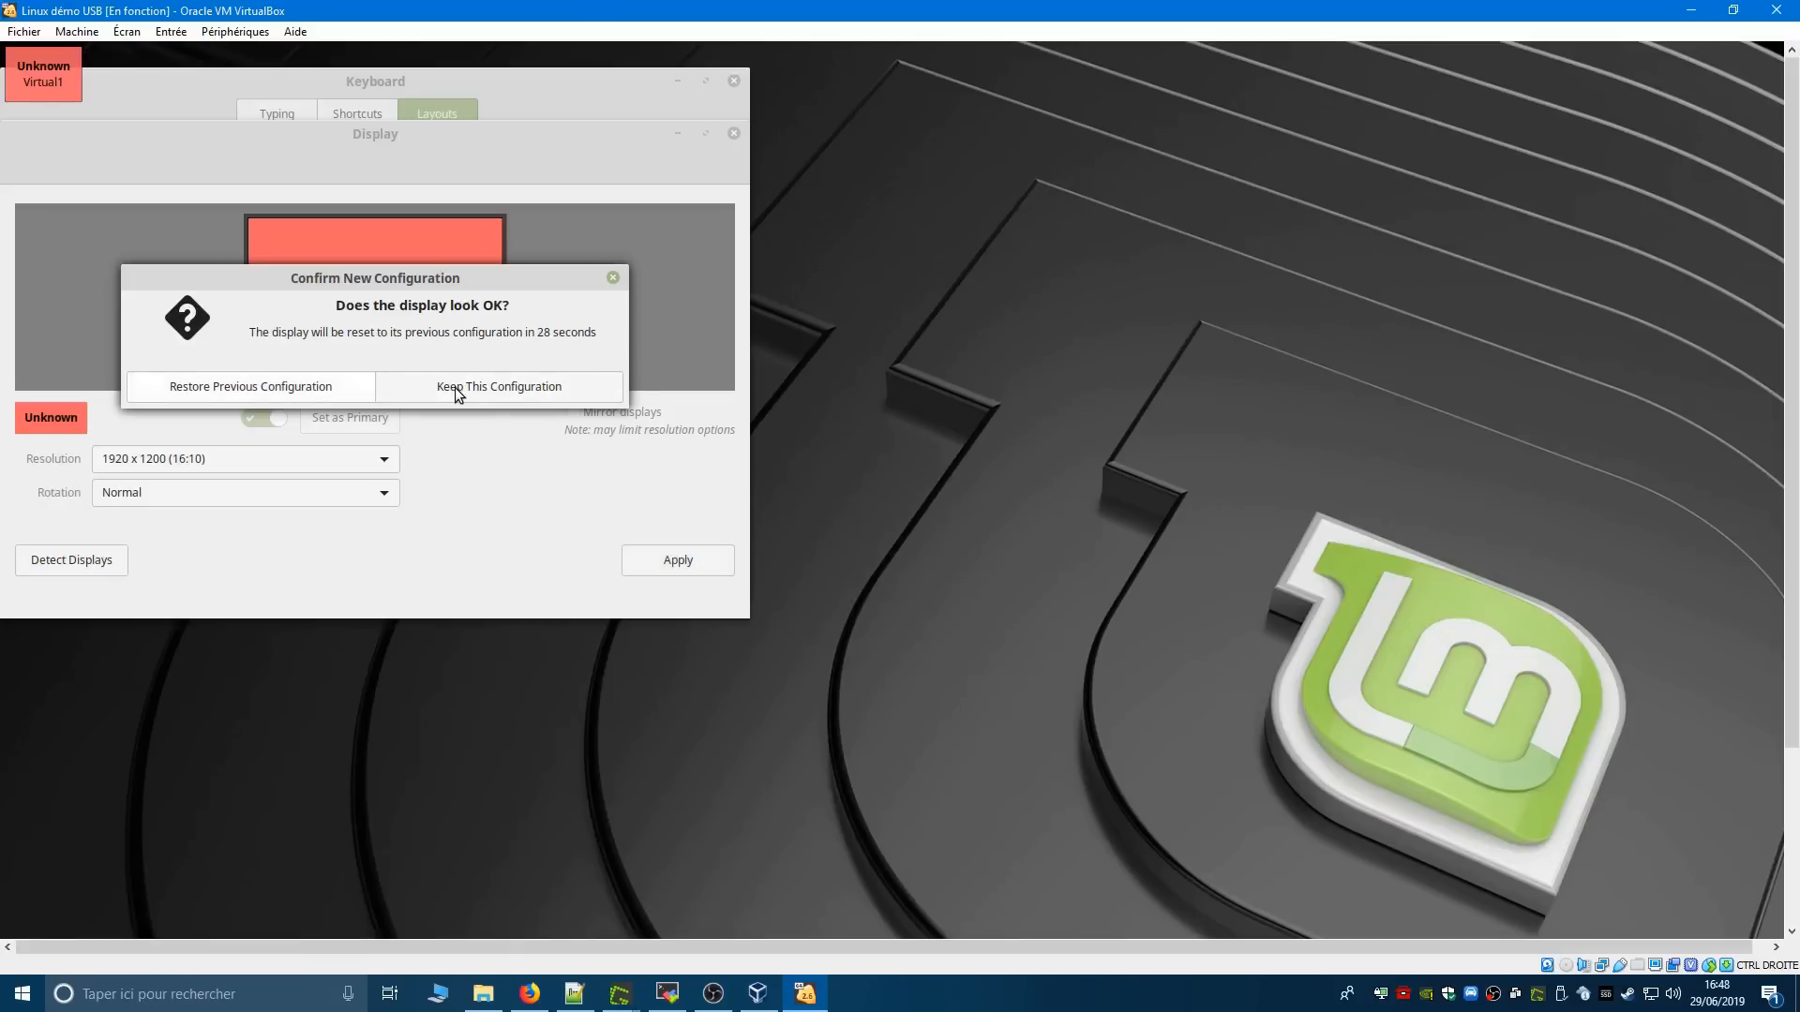
{"action": "left_click", "coordinate": [458, 393]}
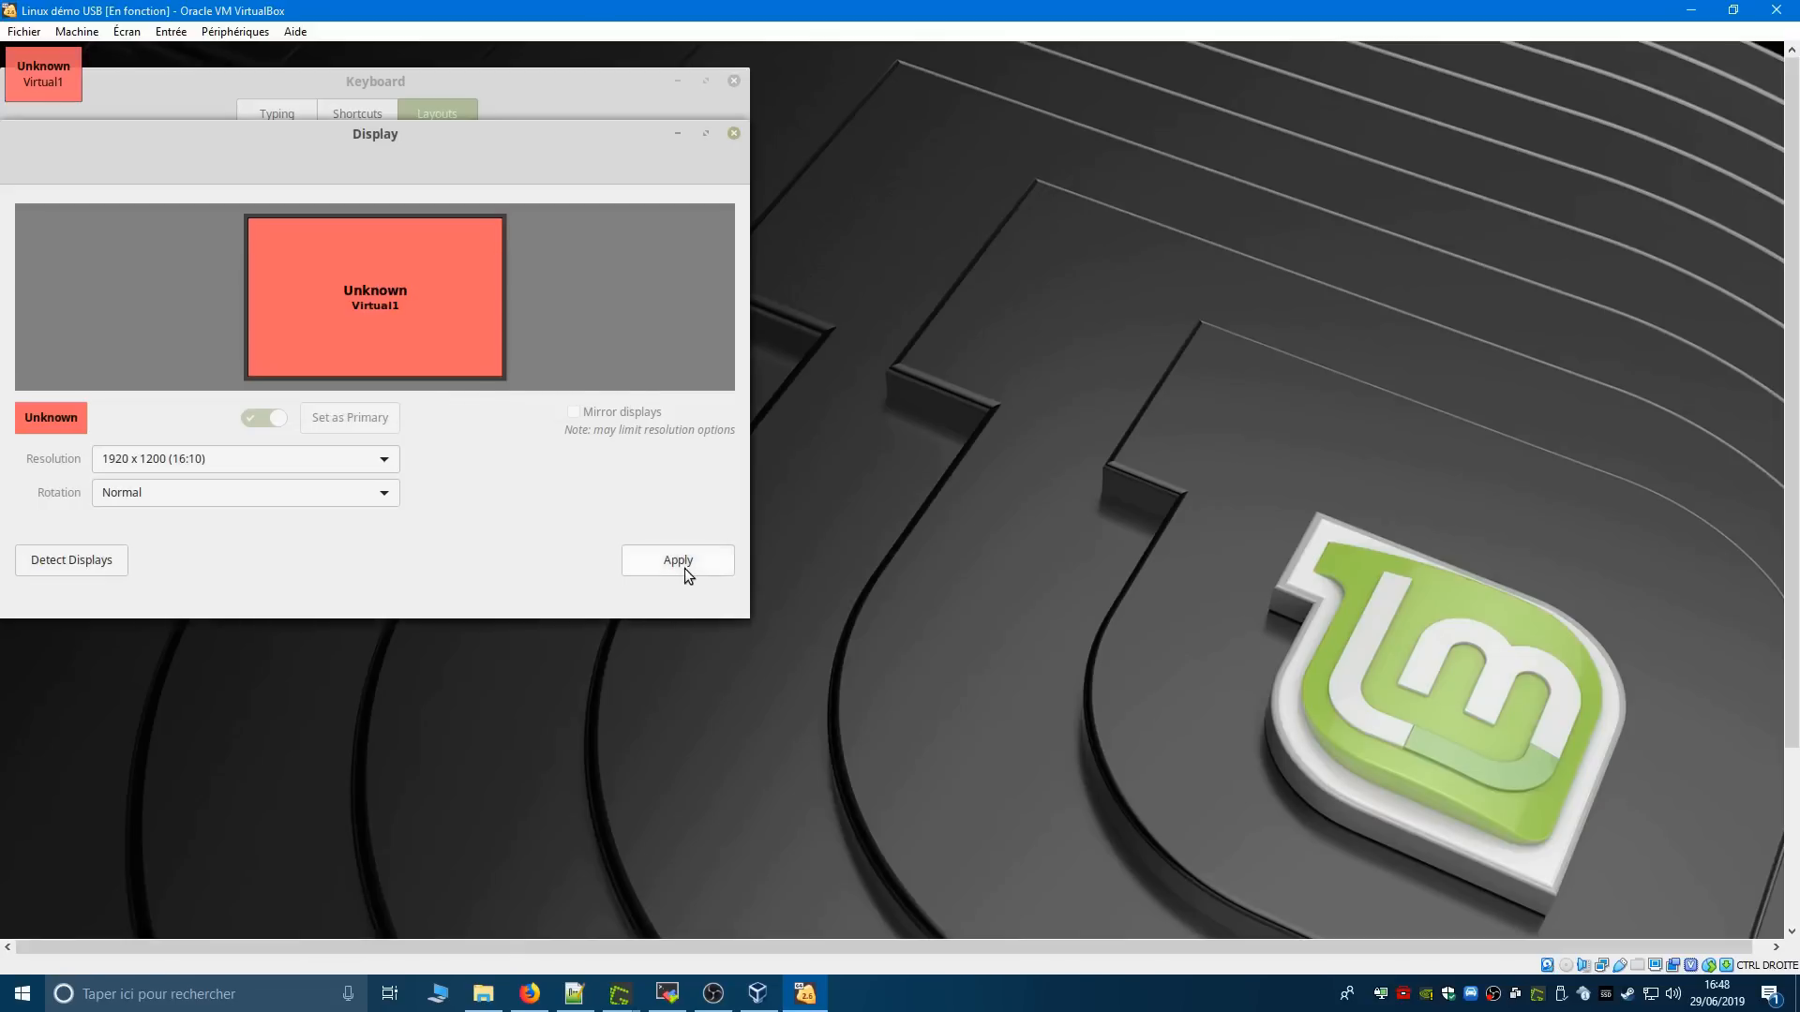
- Reapply and keep the display configuration, and close the Display and Keyboard windows
{"action": "left_click", "coordinate": [685, 568]}
{"action": "left_click", "coordinate": [20, 922]}
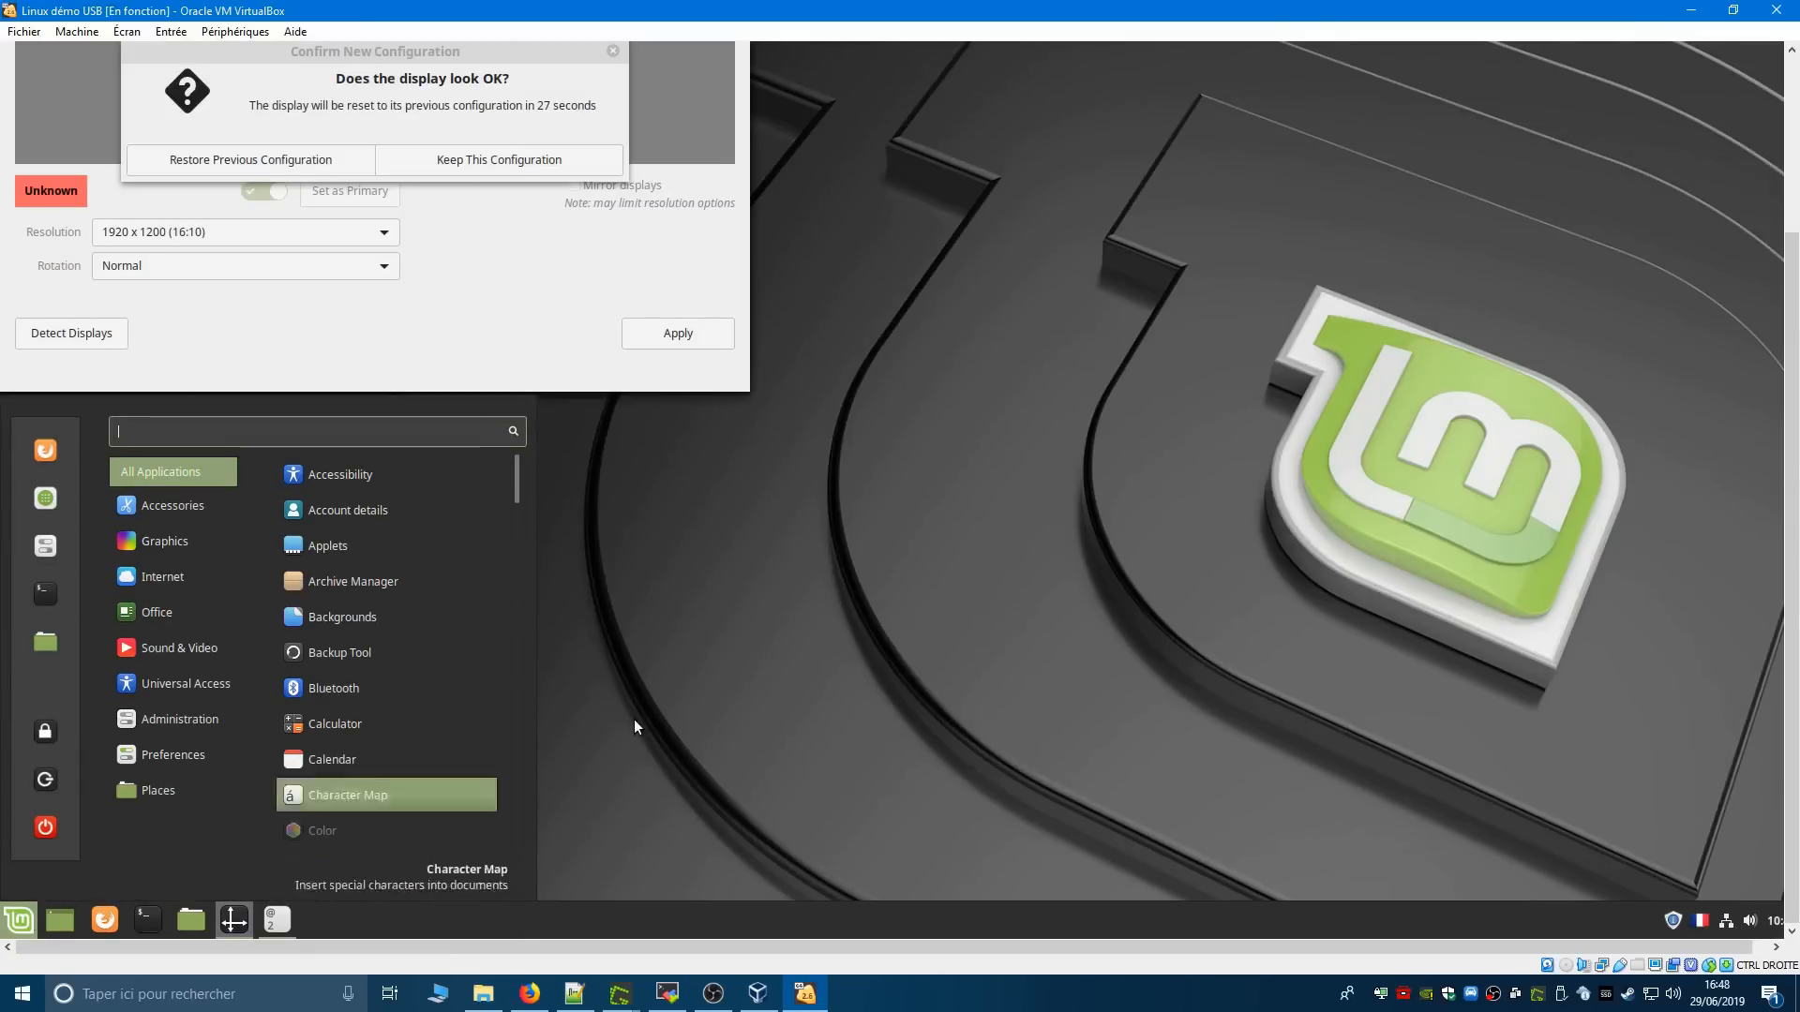
{"action": "left_click", "coordinate": [470, 171]}
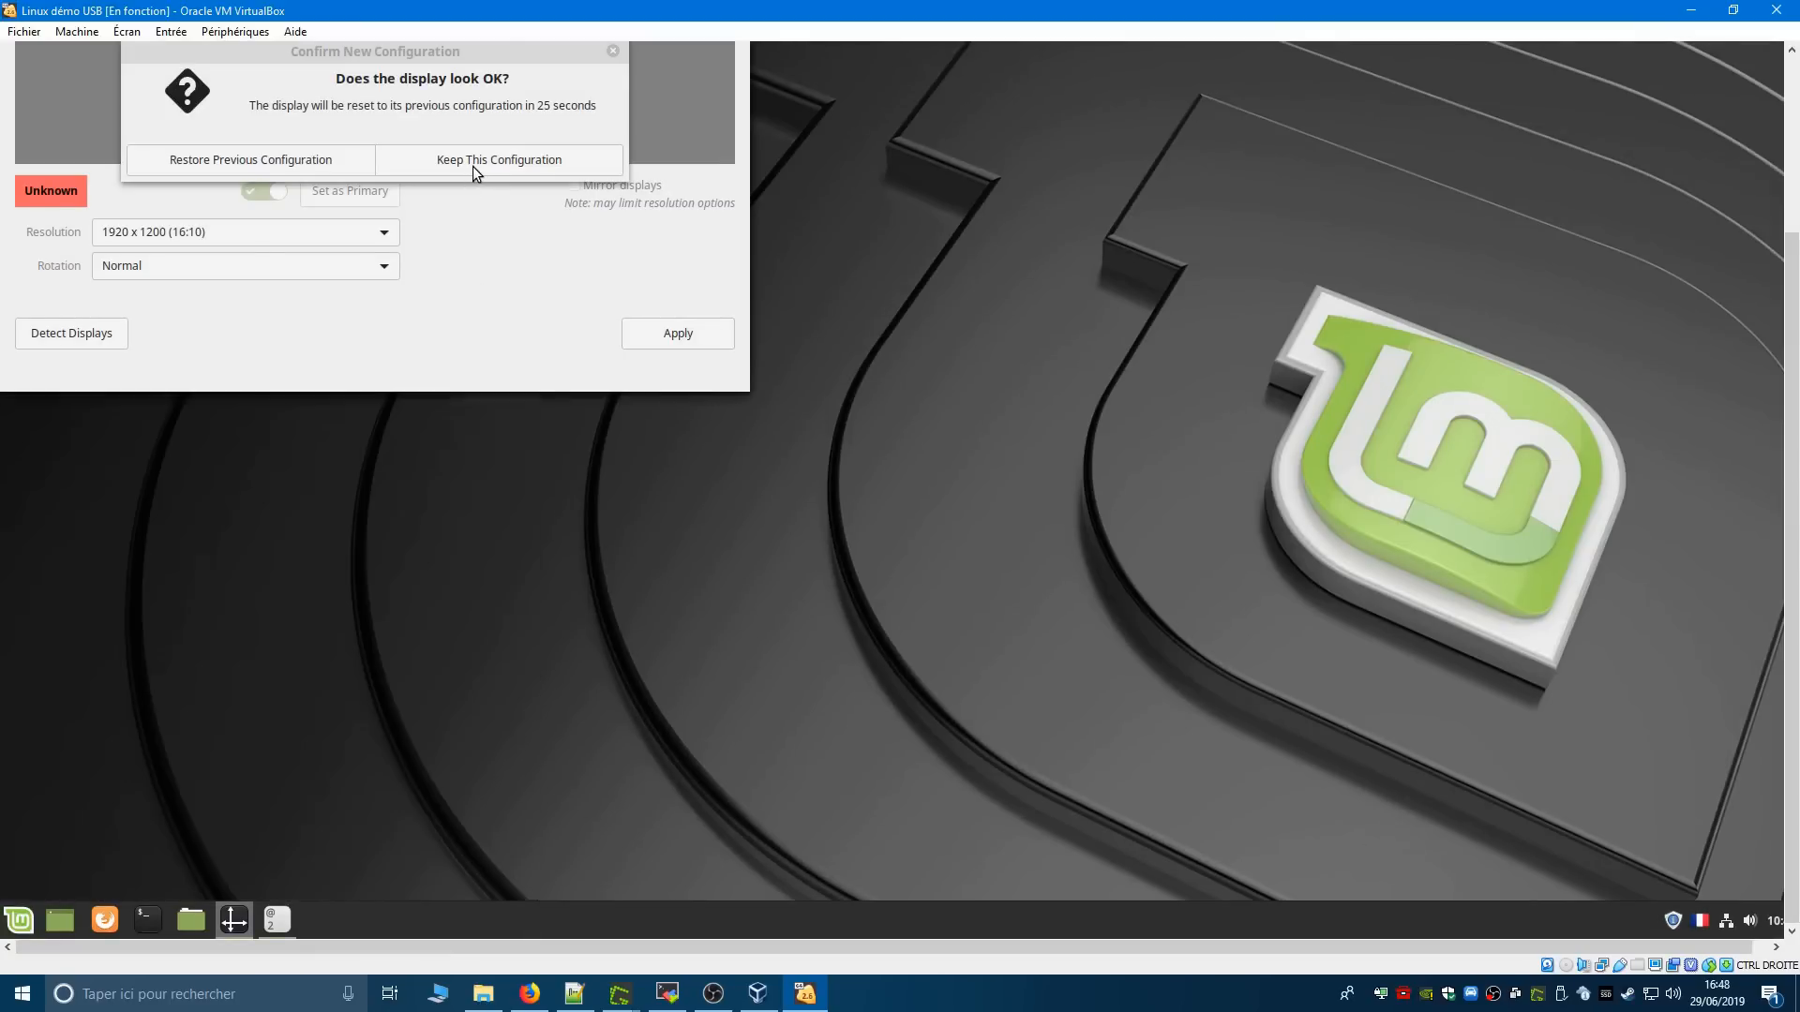
{"action": "left_click", "coordinate": [472, 165]}
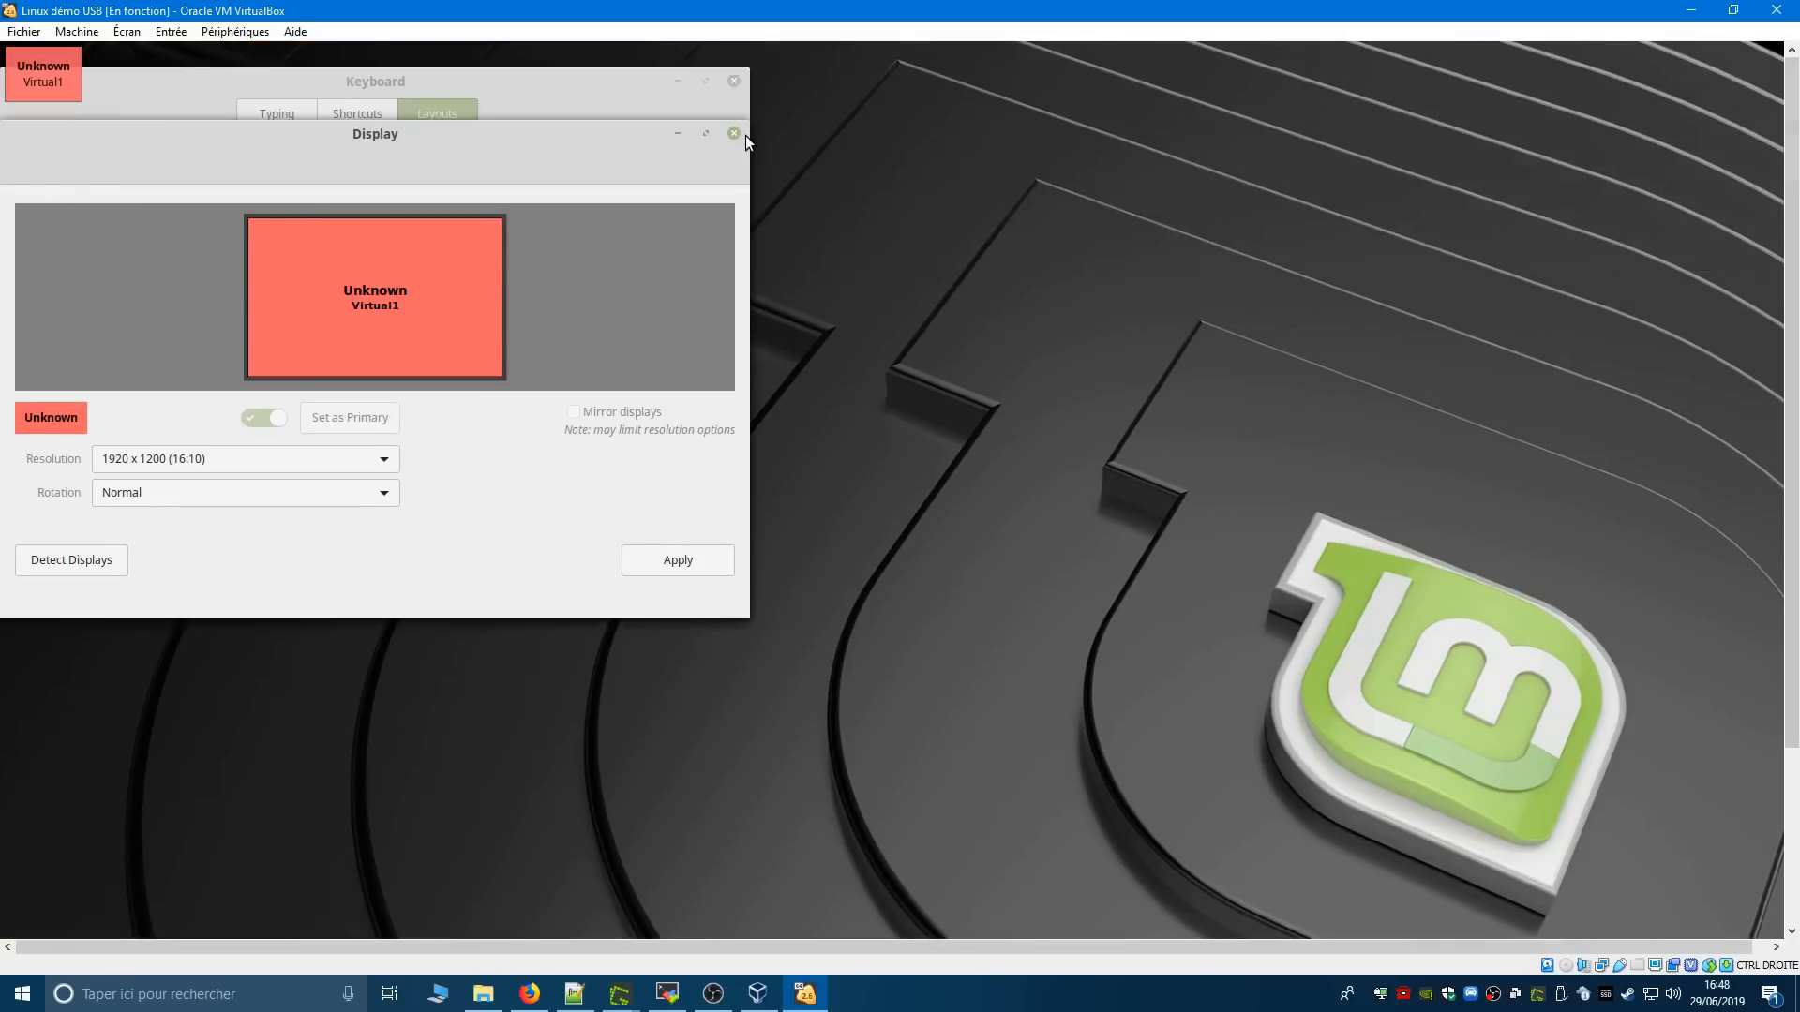
{"action": "left_click", "coordinate": [738, 134]}
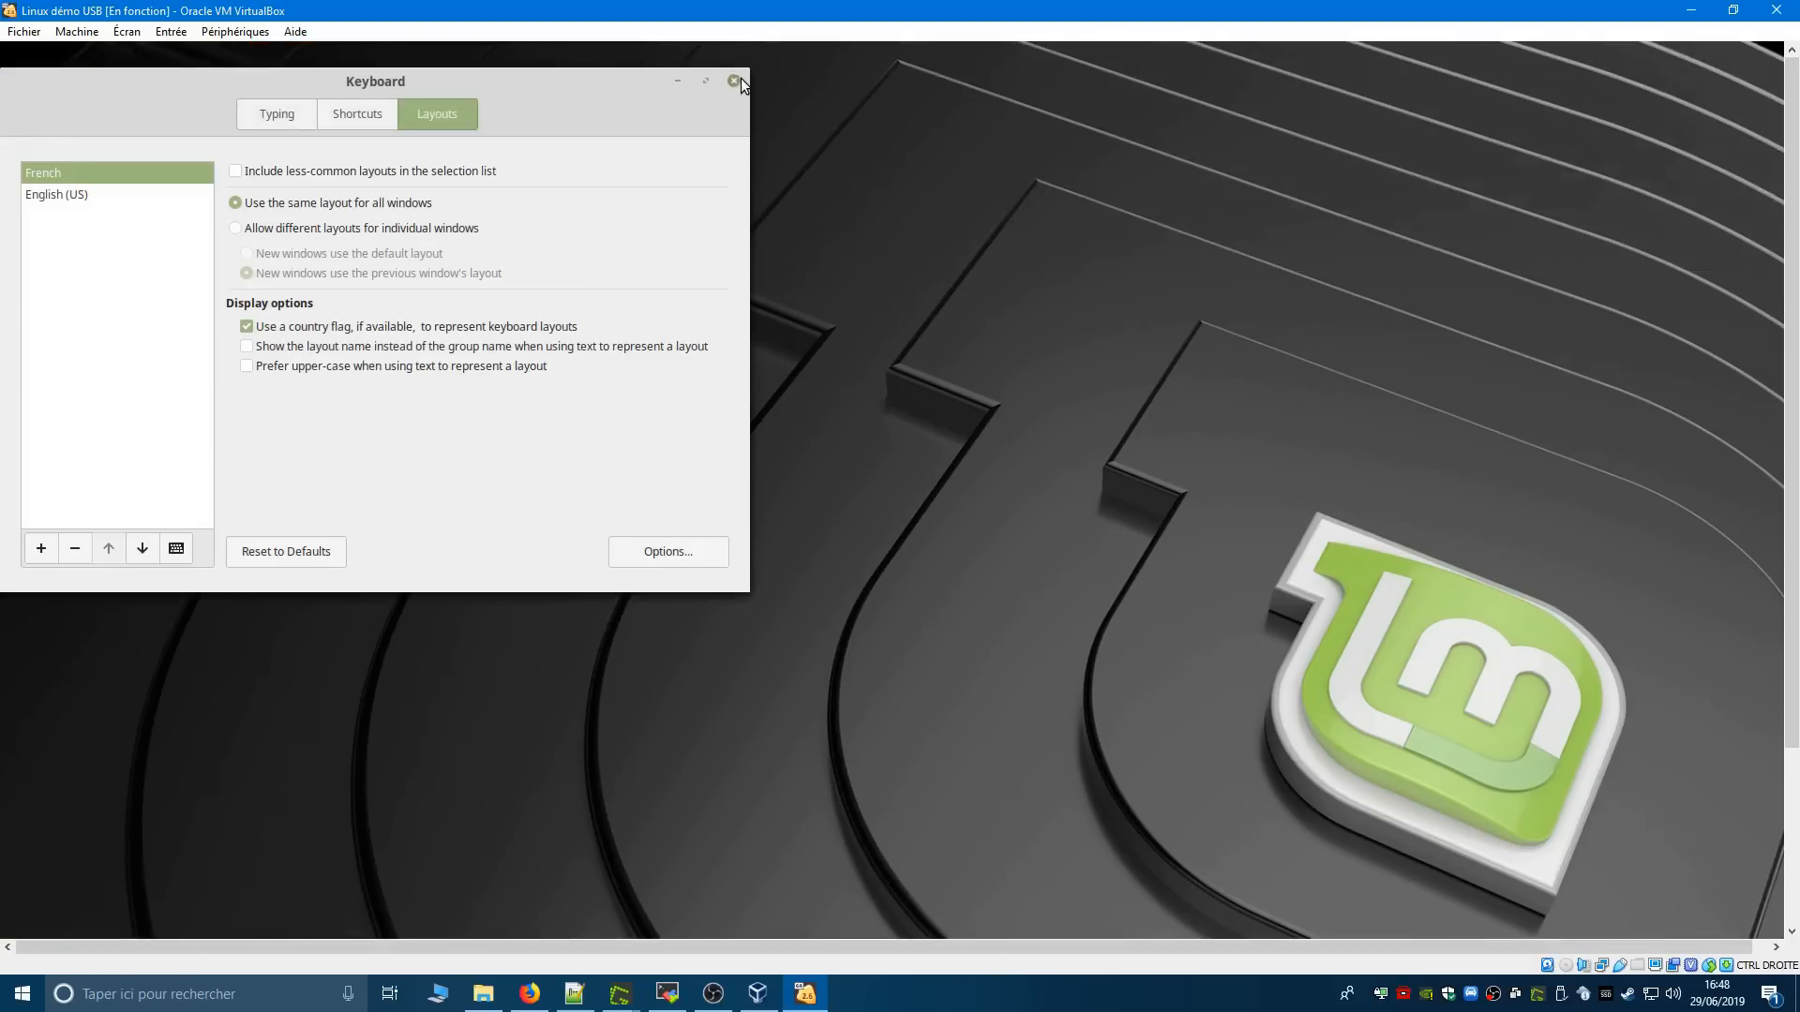
{"action": "left_click", "coordinate": [735, 82]}
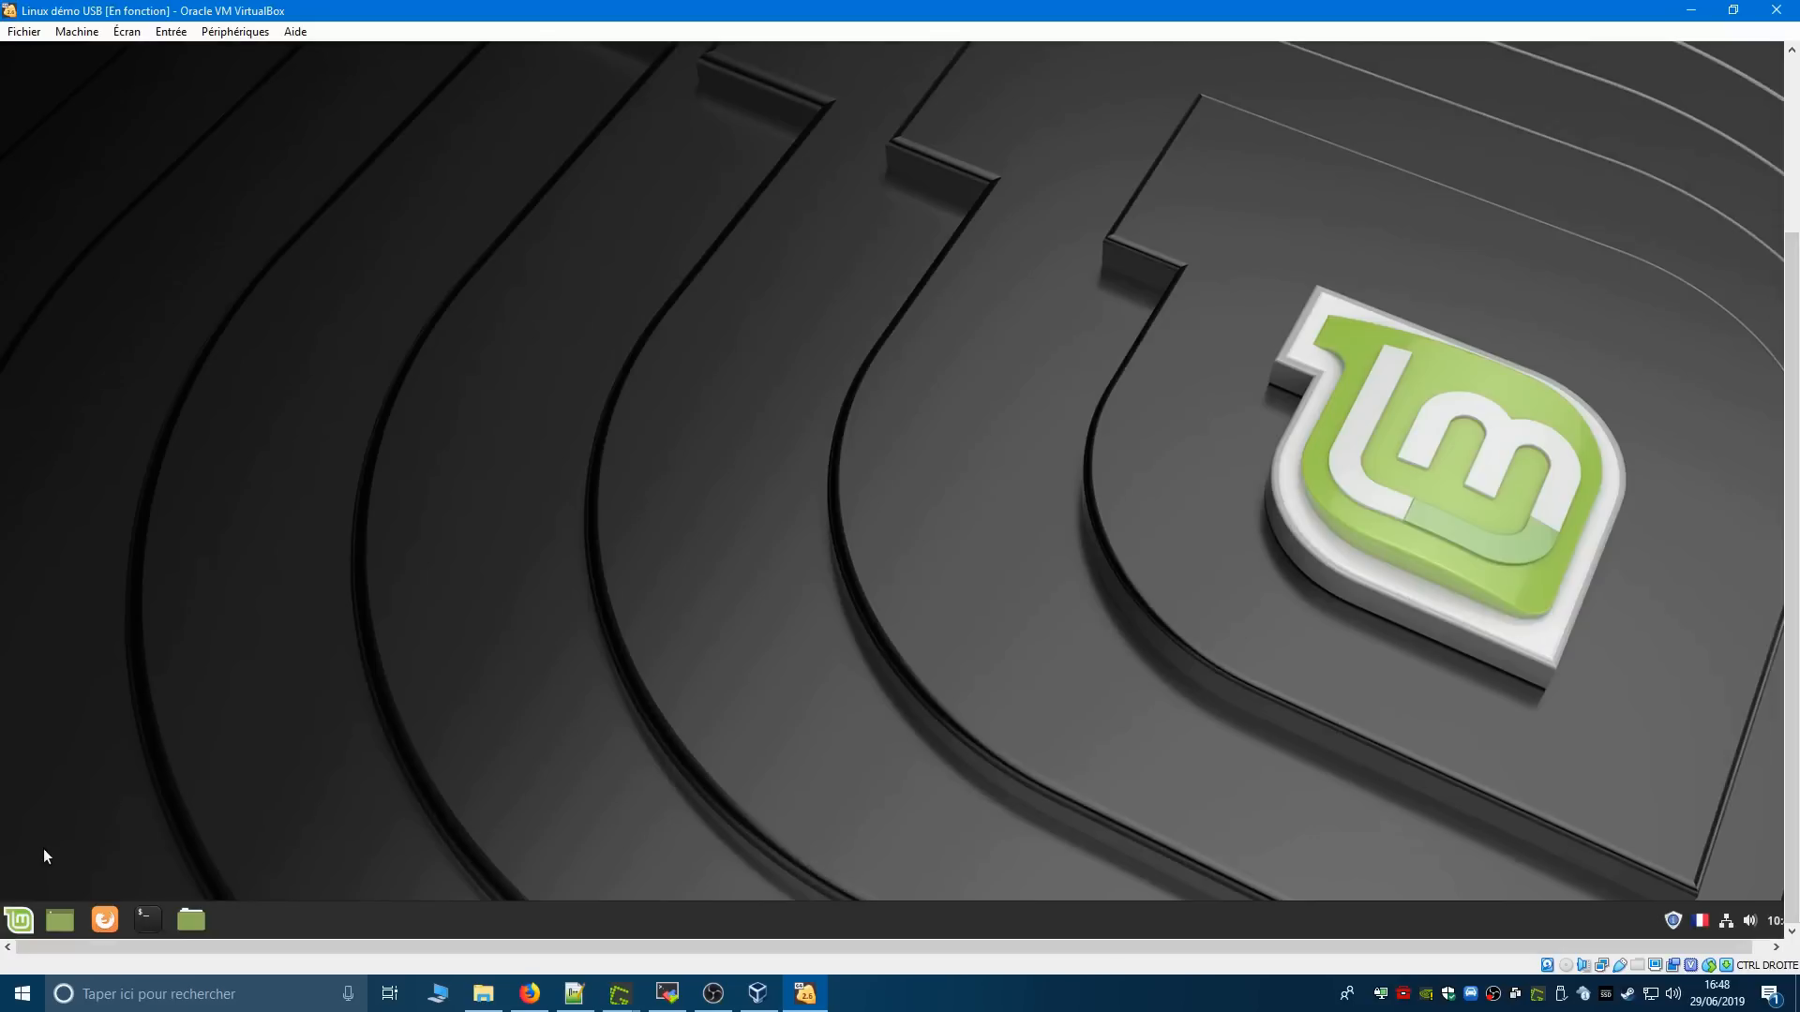
{"action": "left_click", "coordinate": [18, 920]}
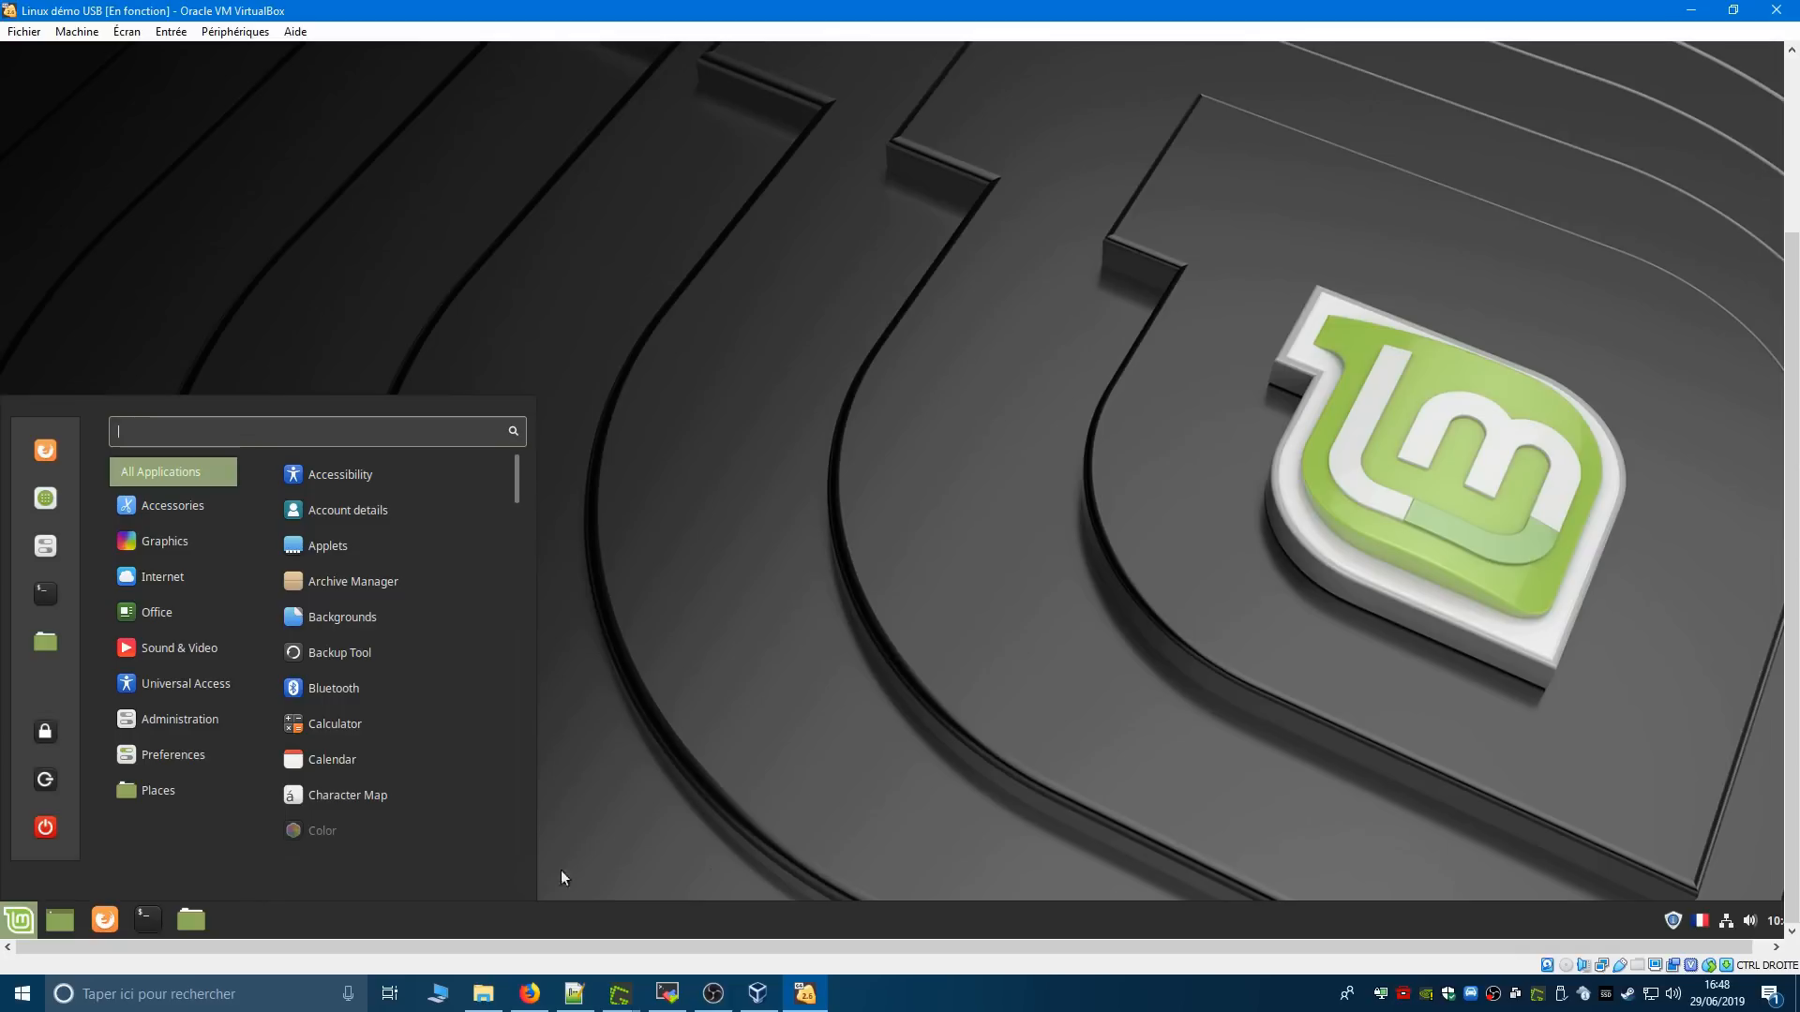
{"action": "left_click", "coordinate": [855, 820]}
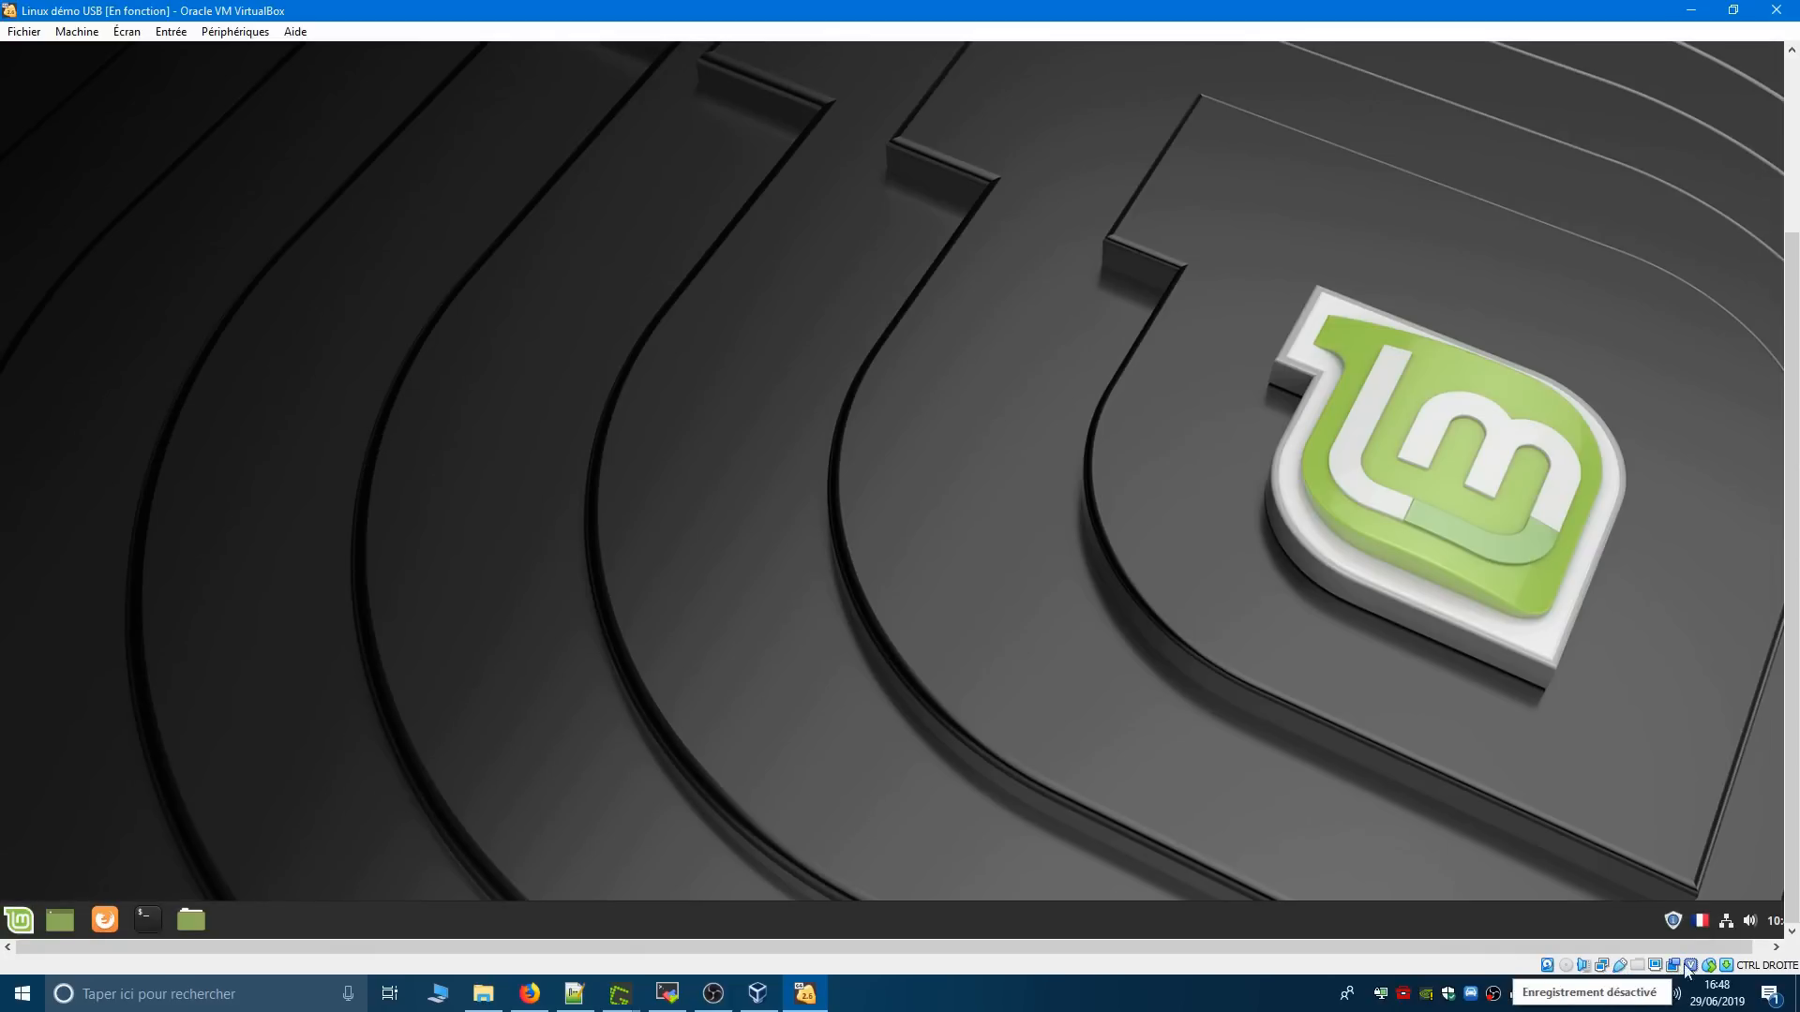
- Insert the existing disc image Win10_1809_French_x64.iso into the virtual machine's optical drive
{"action": "mouse_move", "coordinate": [1698, 968]}
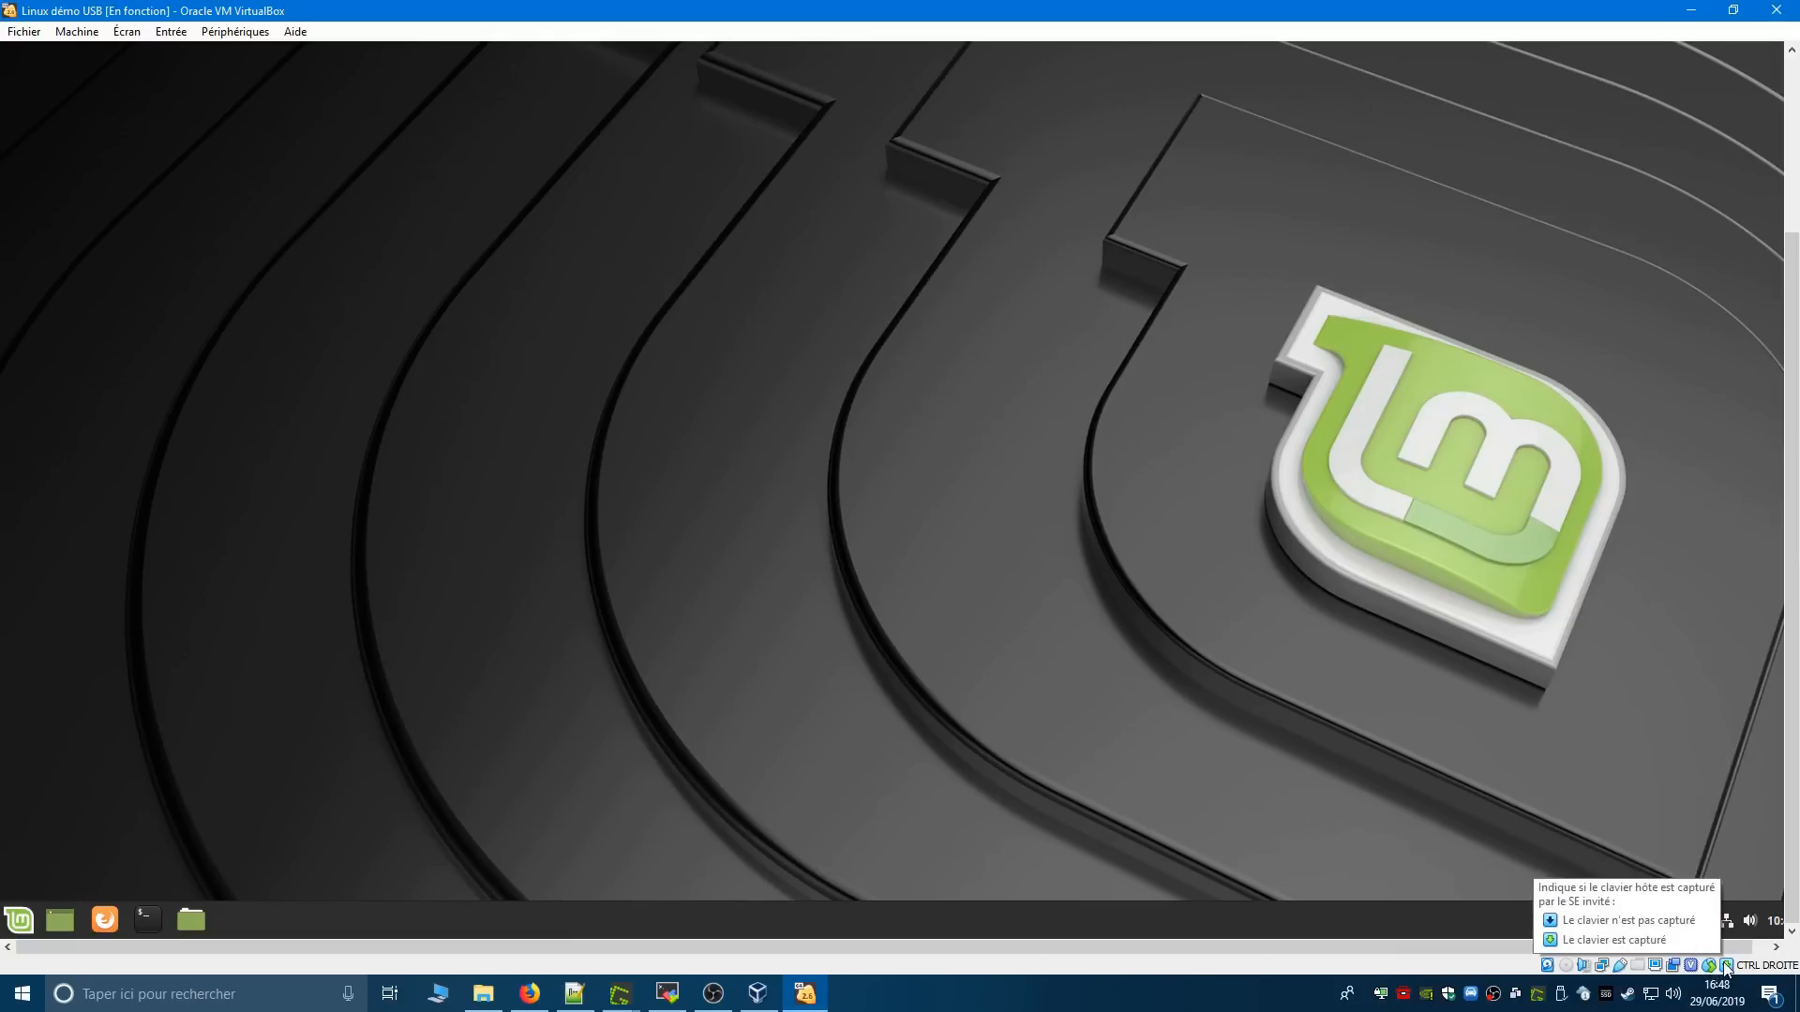
{"action": "mouse_move", "coordinate": [1549, 970]}
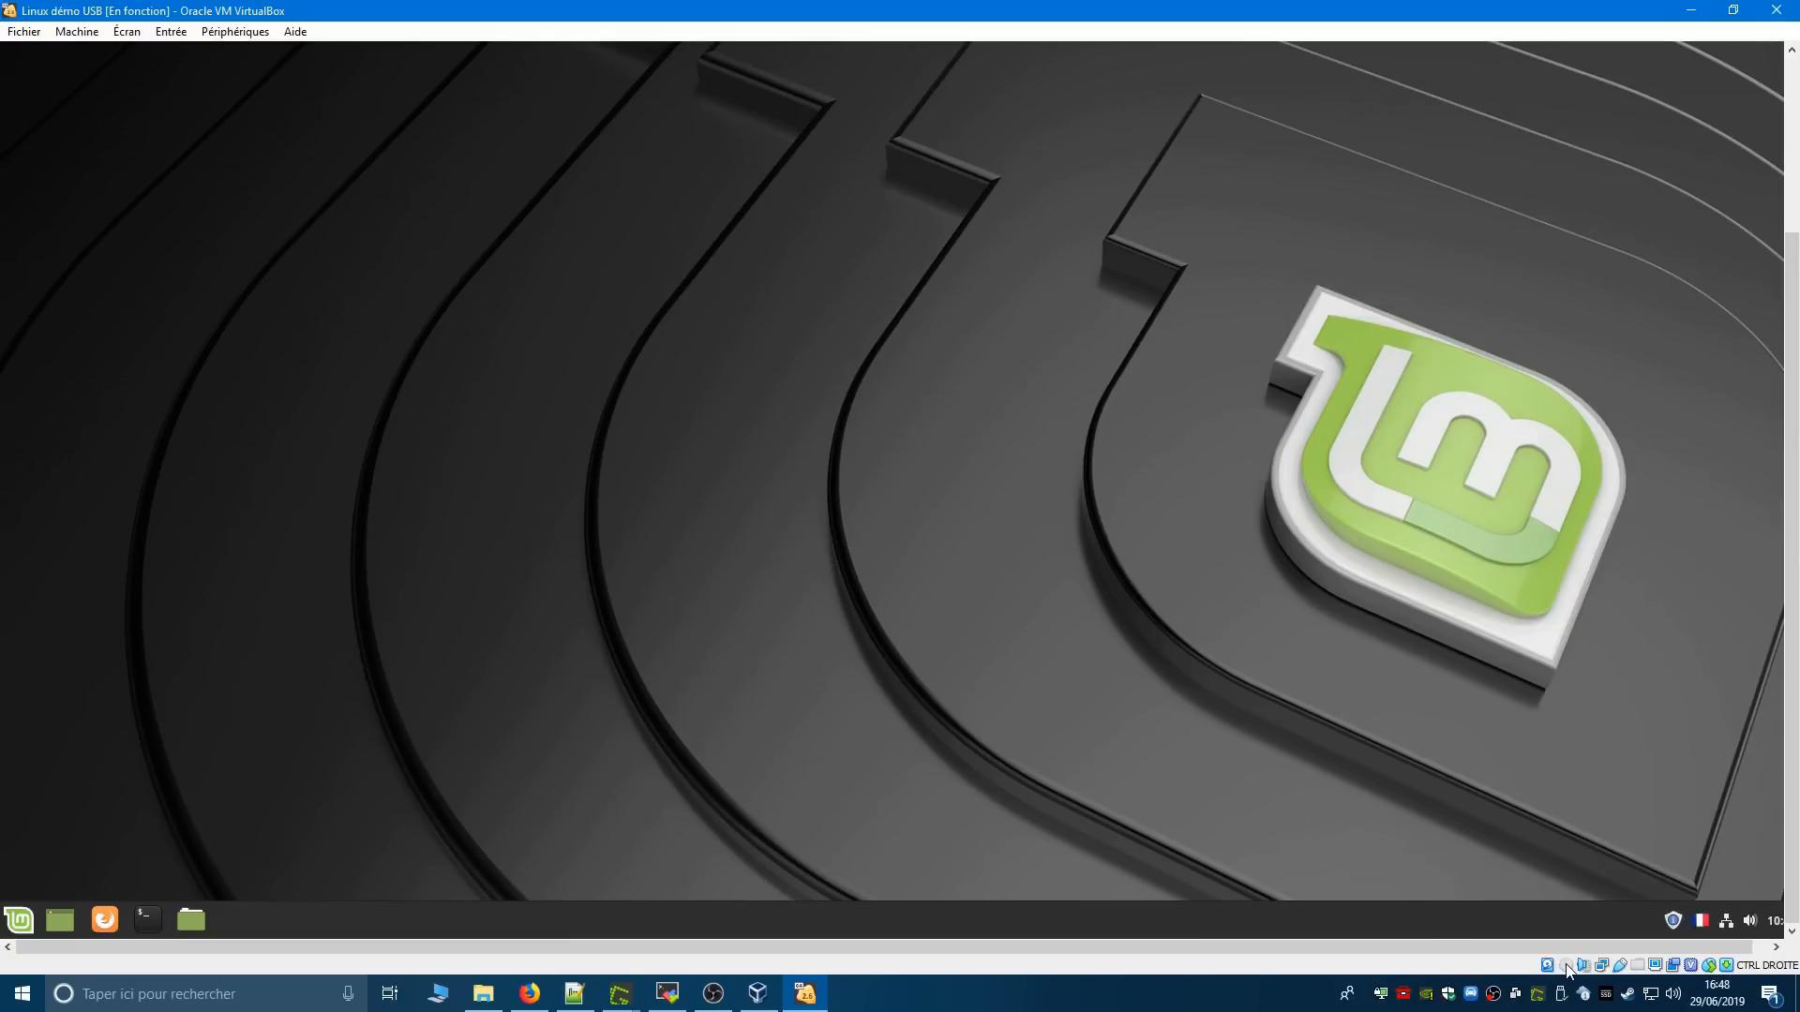
{"action": "left_click", "coordinate": [1569, 968]}
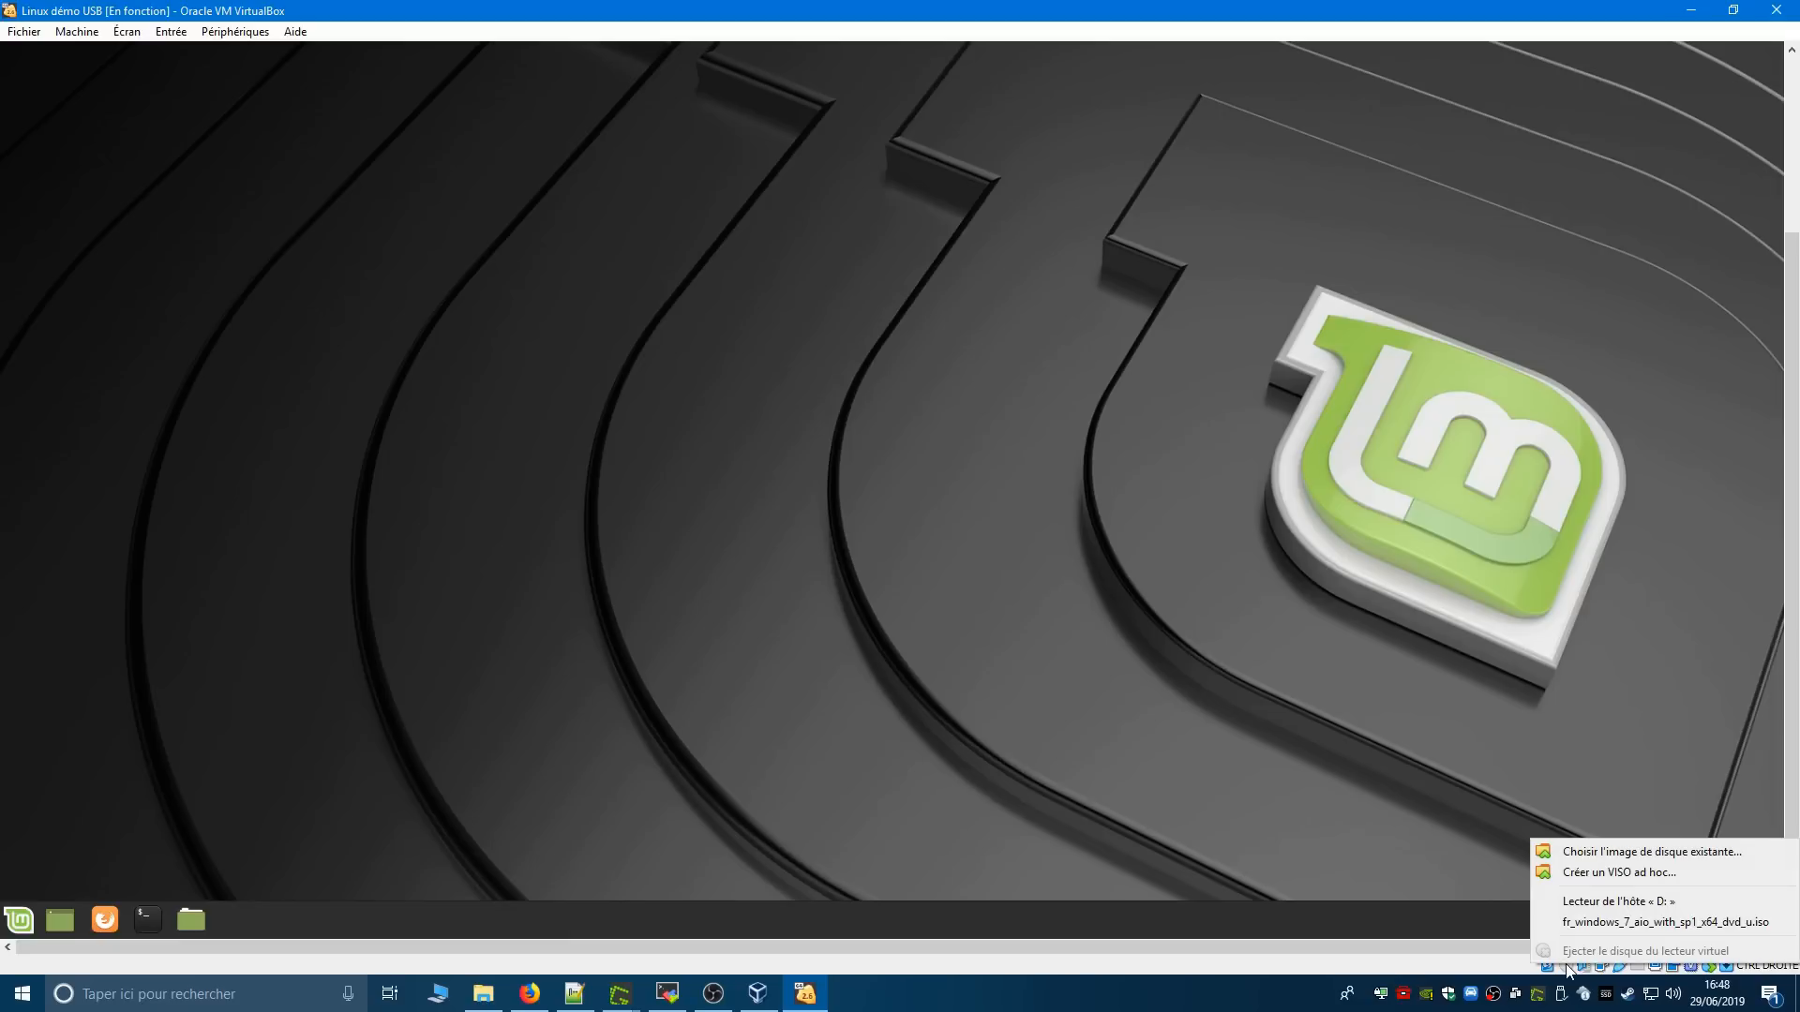
{"action": "left_click", "coordinate": [1657, 853]}
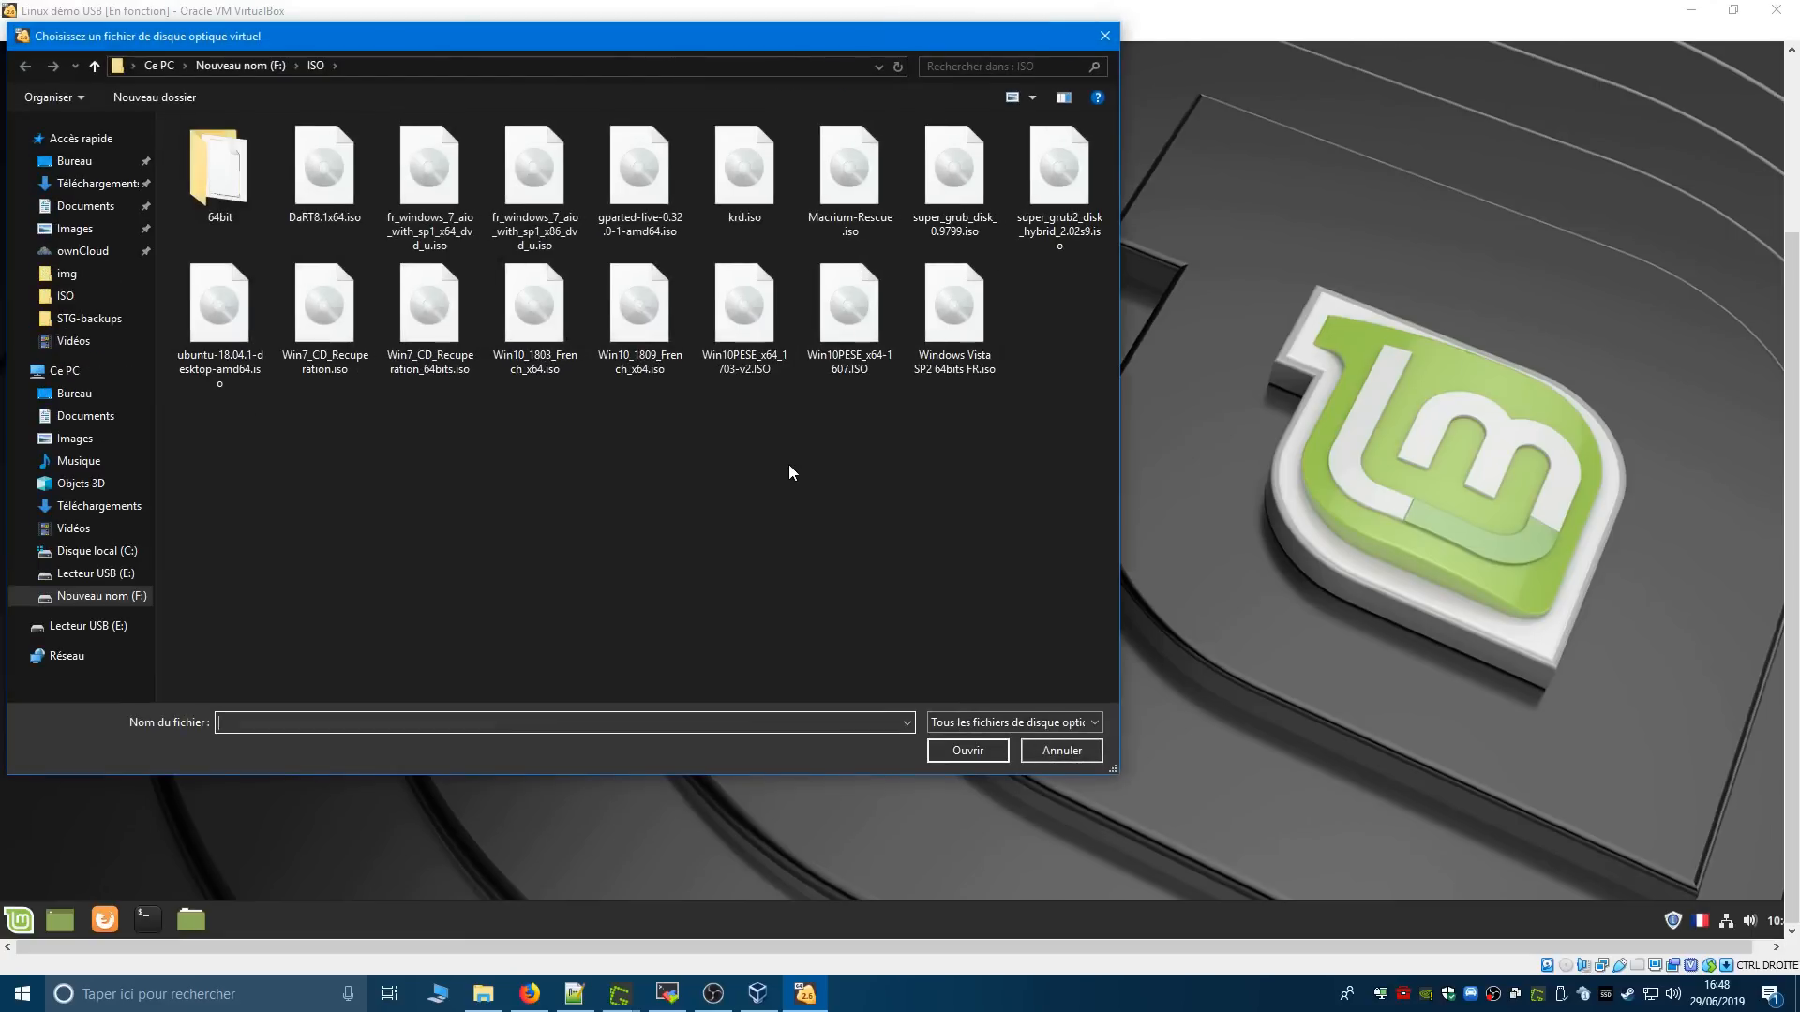
{"action": "double_click", "coordinate": [661, 369]}
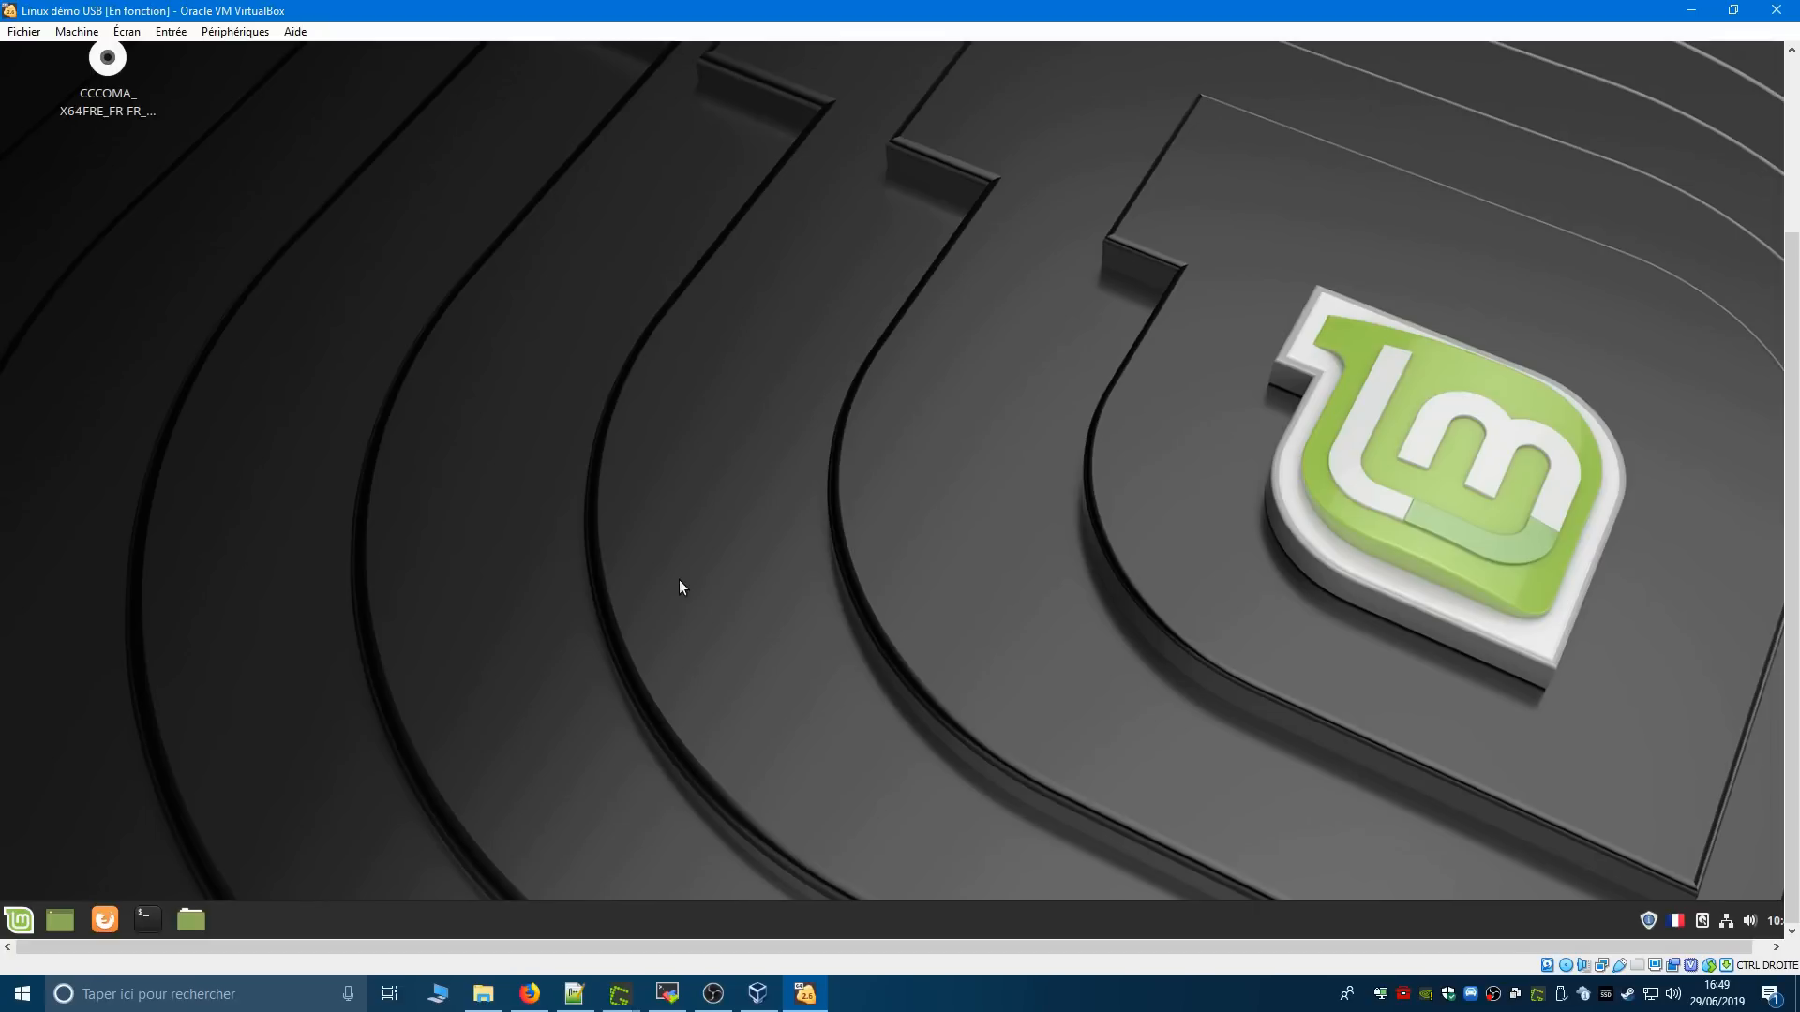
- Try the virtual machine's full-screen mode, and cancel the repeated full-screen request after returning to the windowed view
{"action": "key", "text": "Control_R+f"}
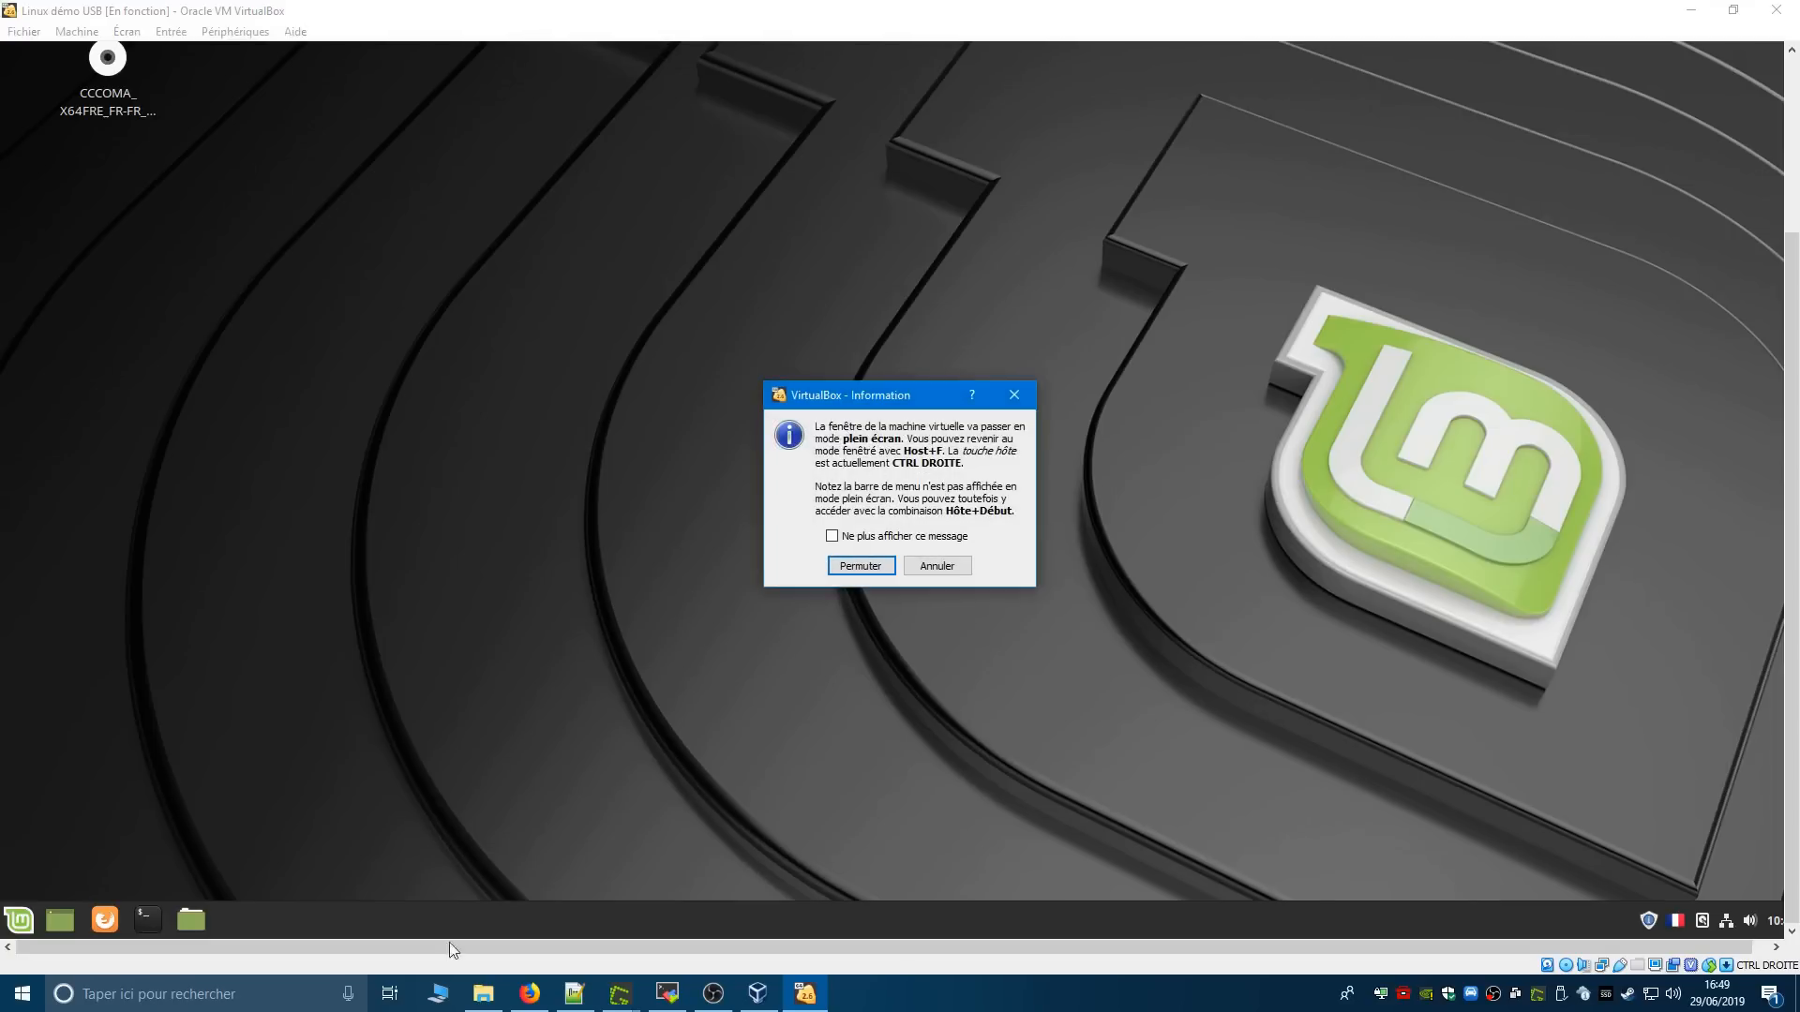
{"action": "left_click", "coordinate": [19, 996]}
{"action": "left_click", "coordinate": [19, 995]}
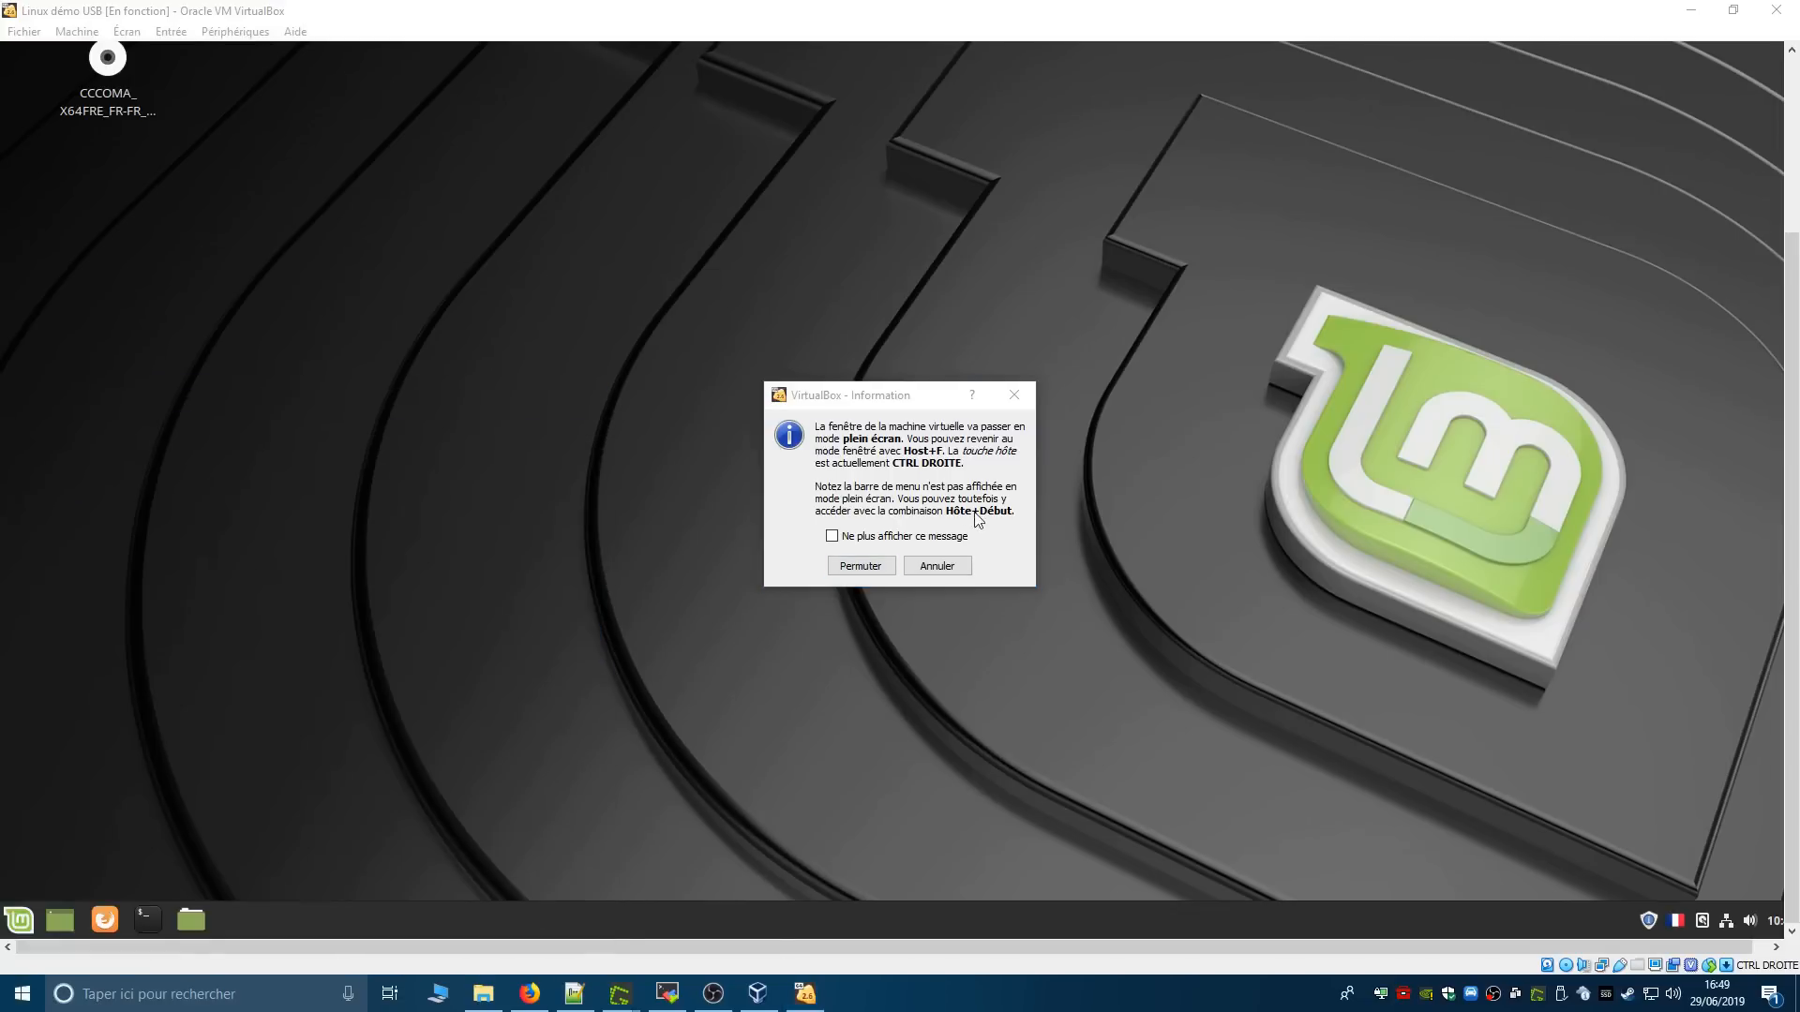
{"action": "left_click", "coordinate": [38, 1003]}
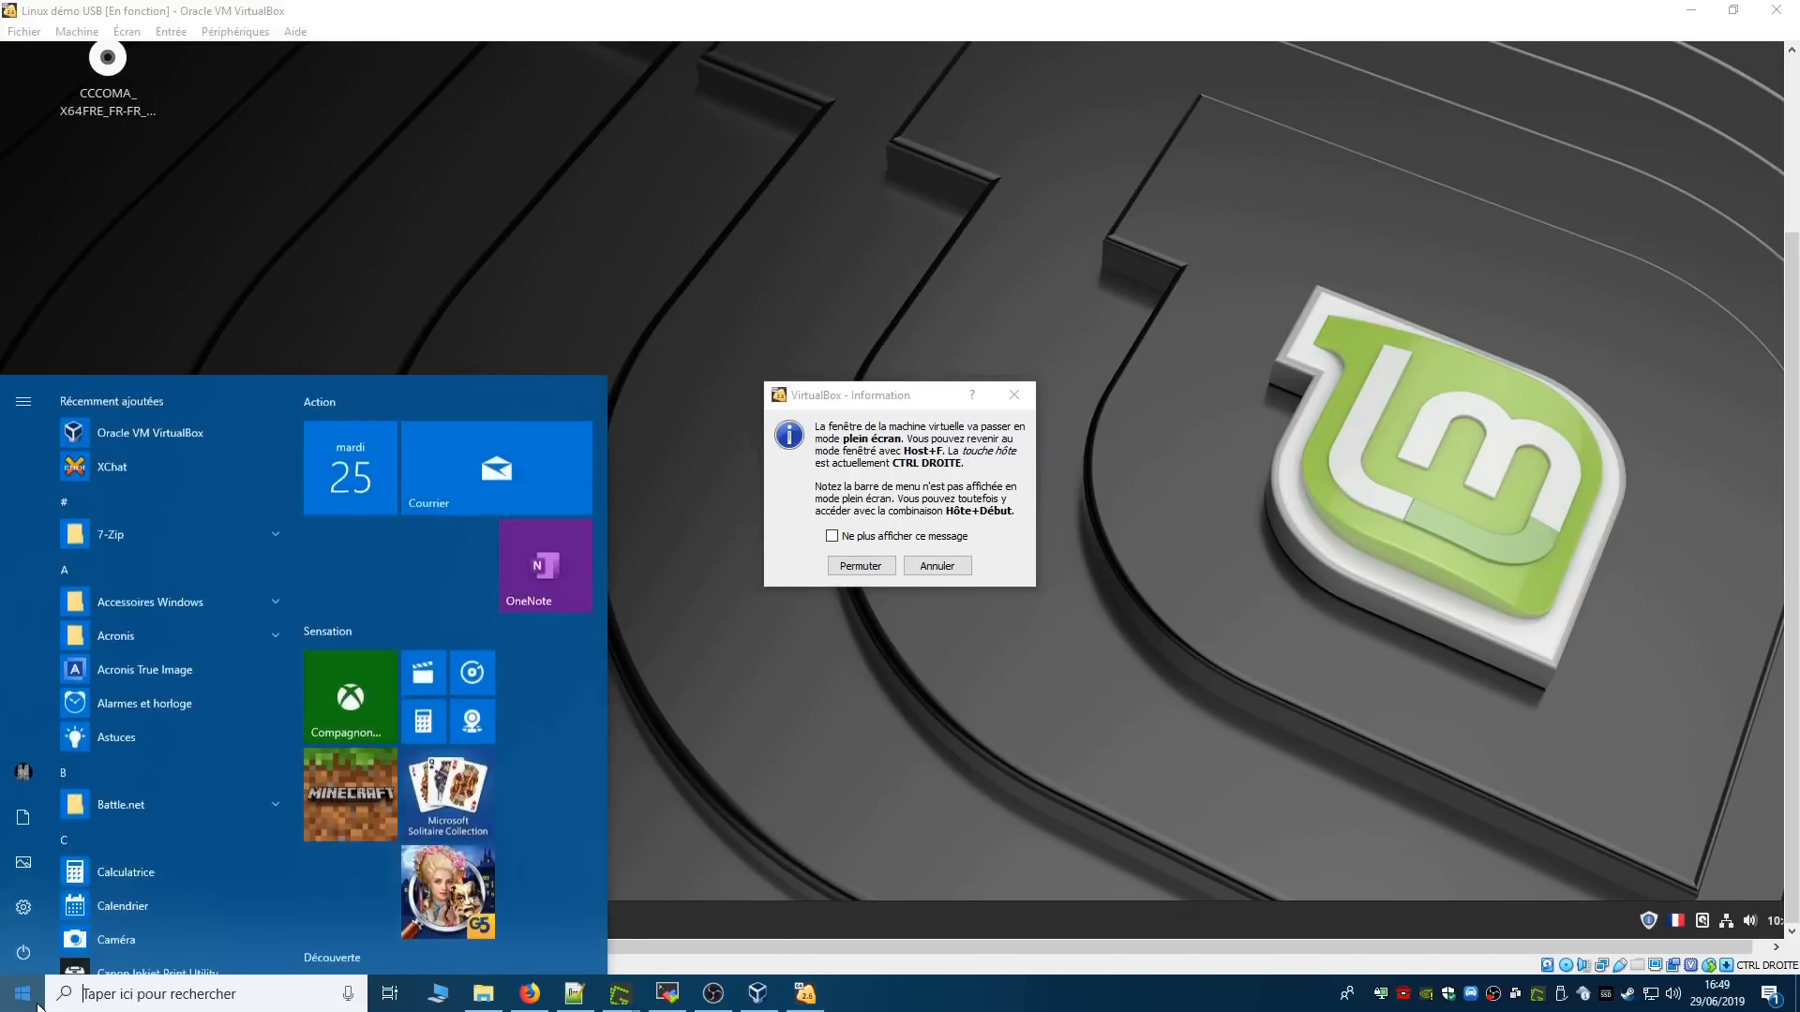
{"action": "left_click", "coordinate": [949, 500]}
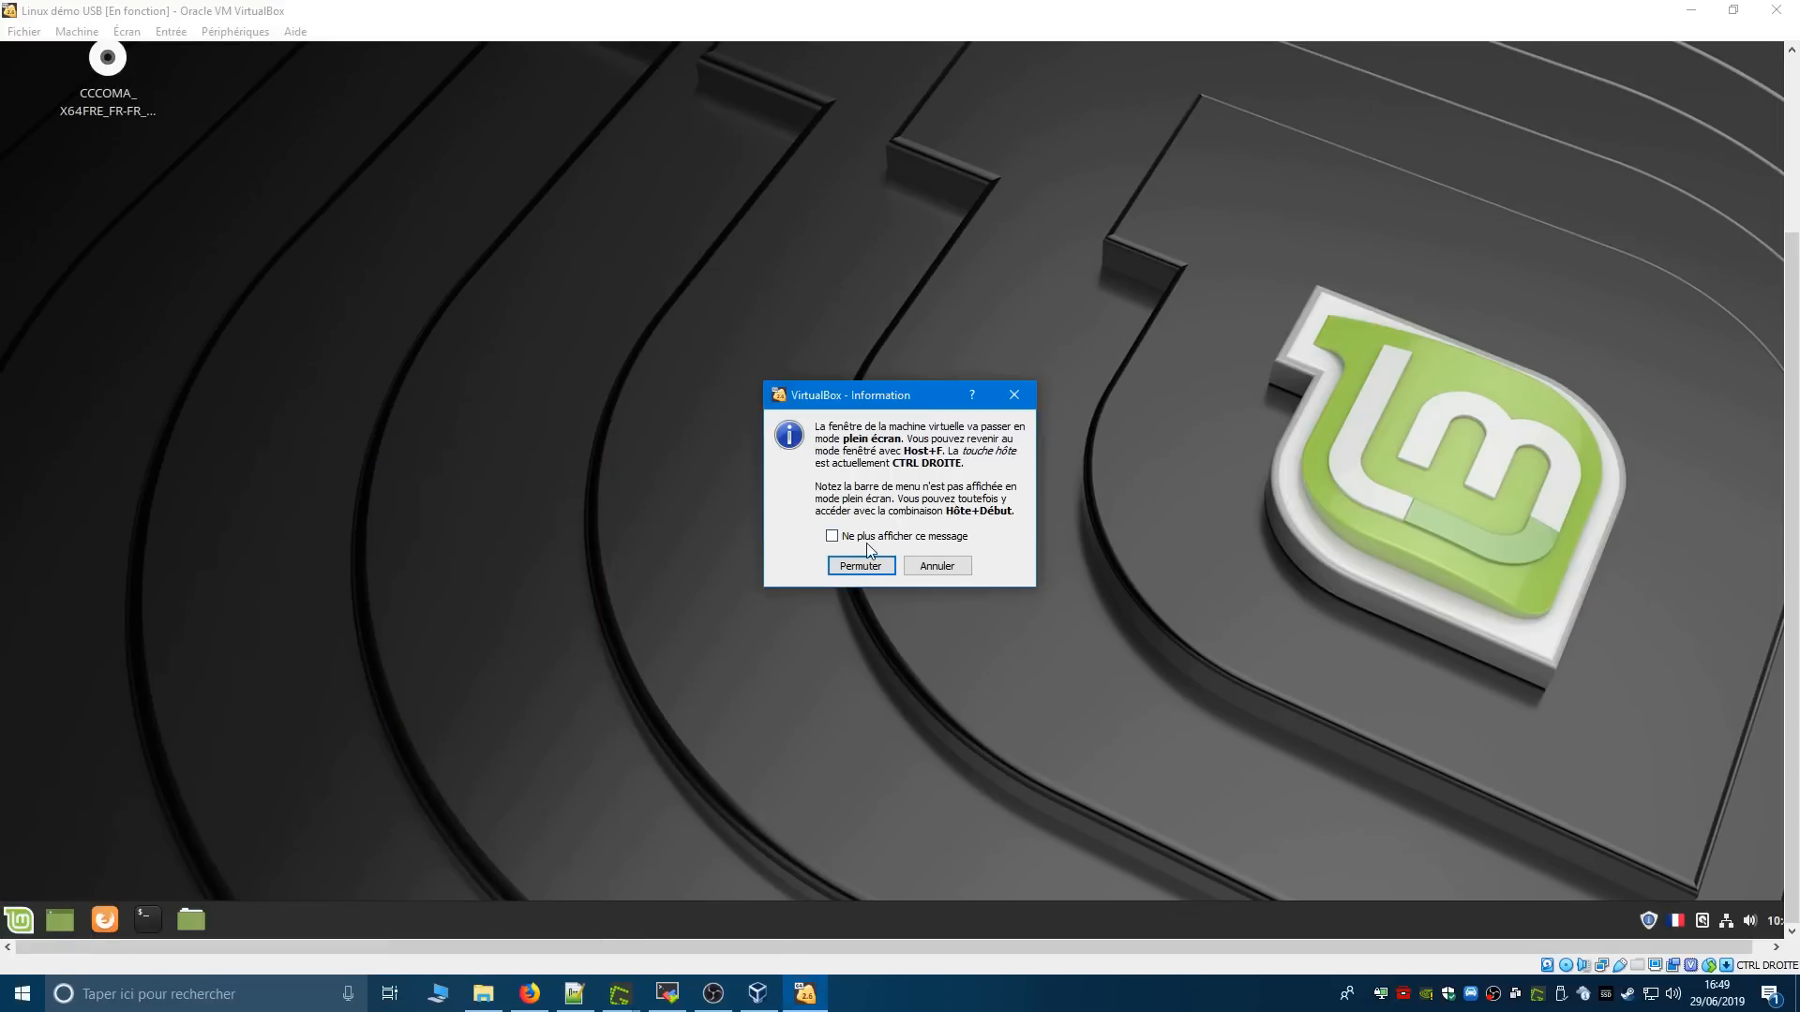
{"action": "left_click", "coordinate": [863, 566]}
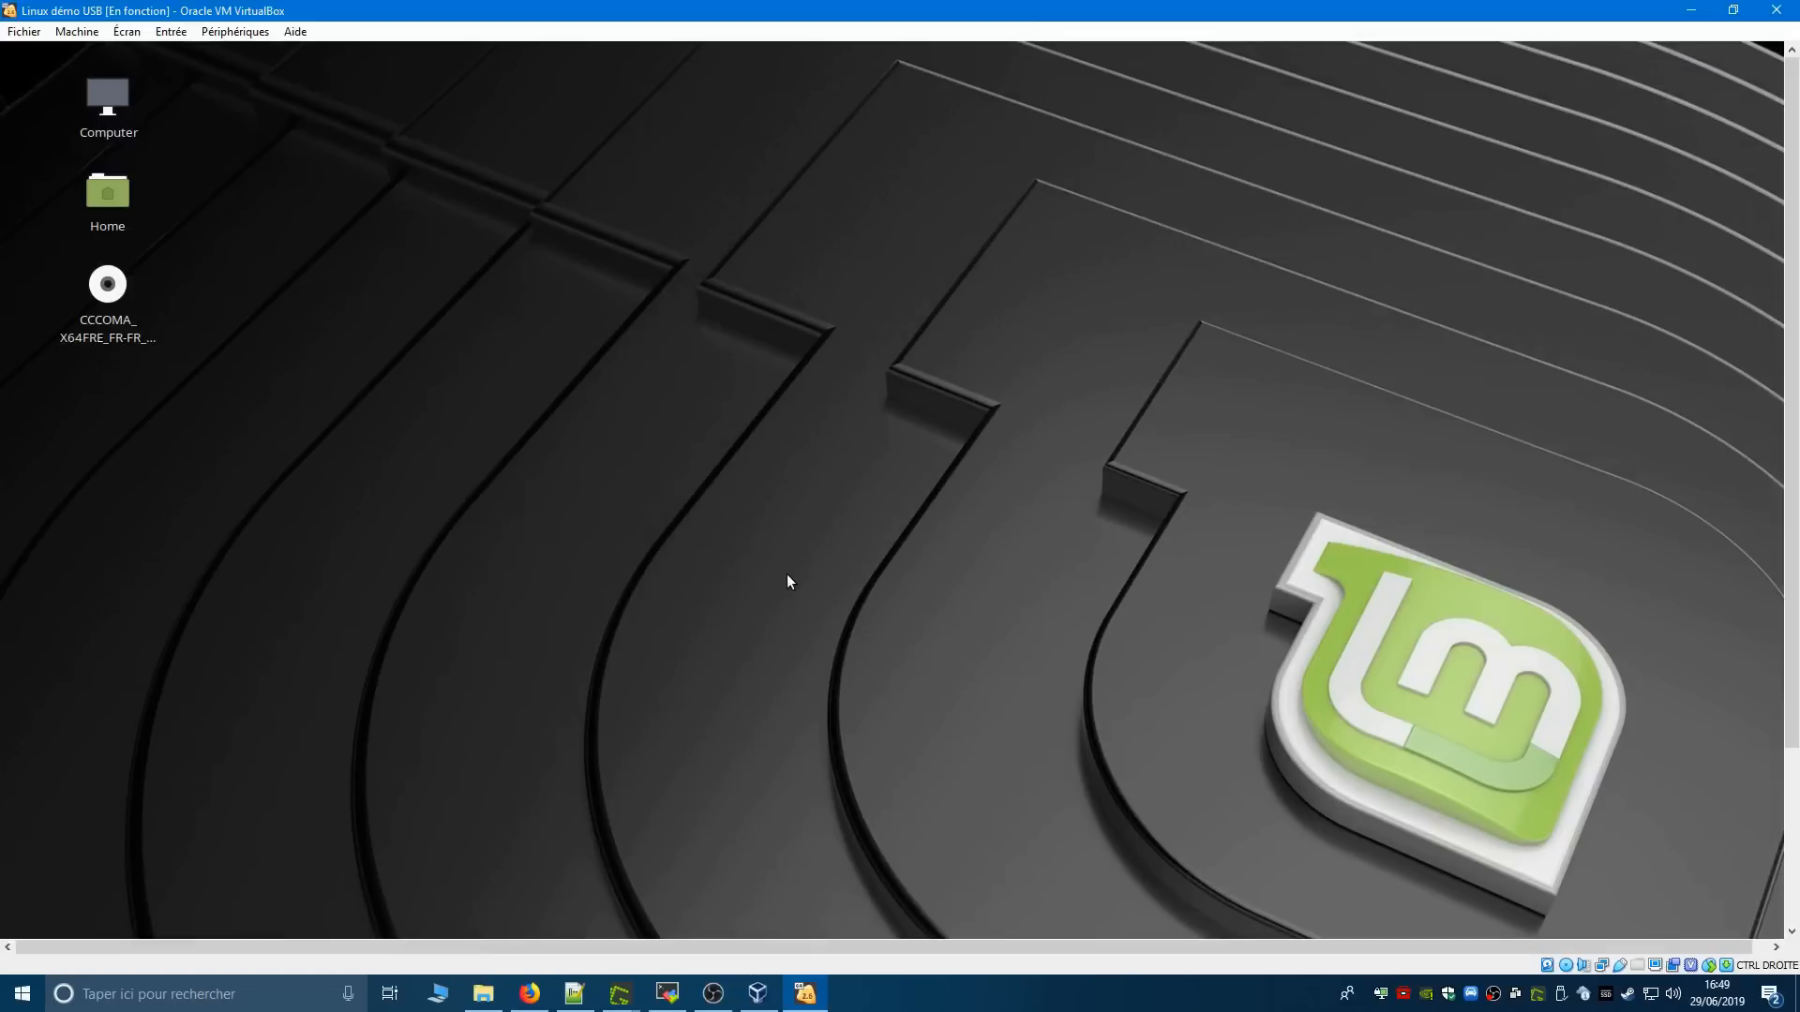
{"action": "key", "text": "Control_R+f"}
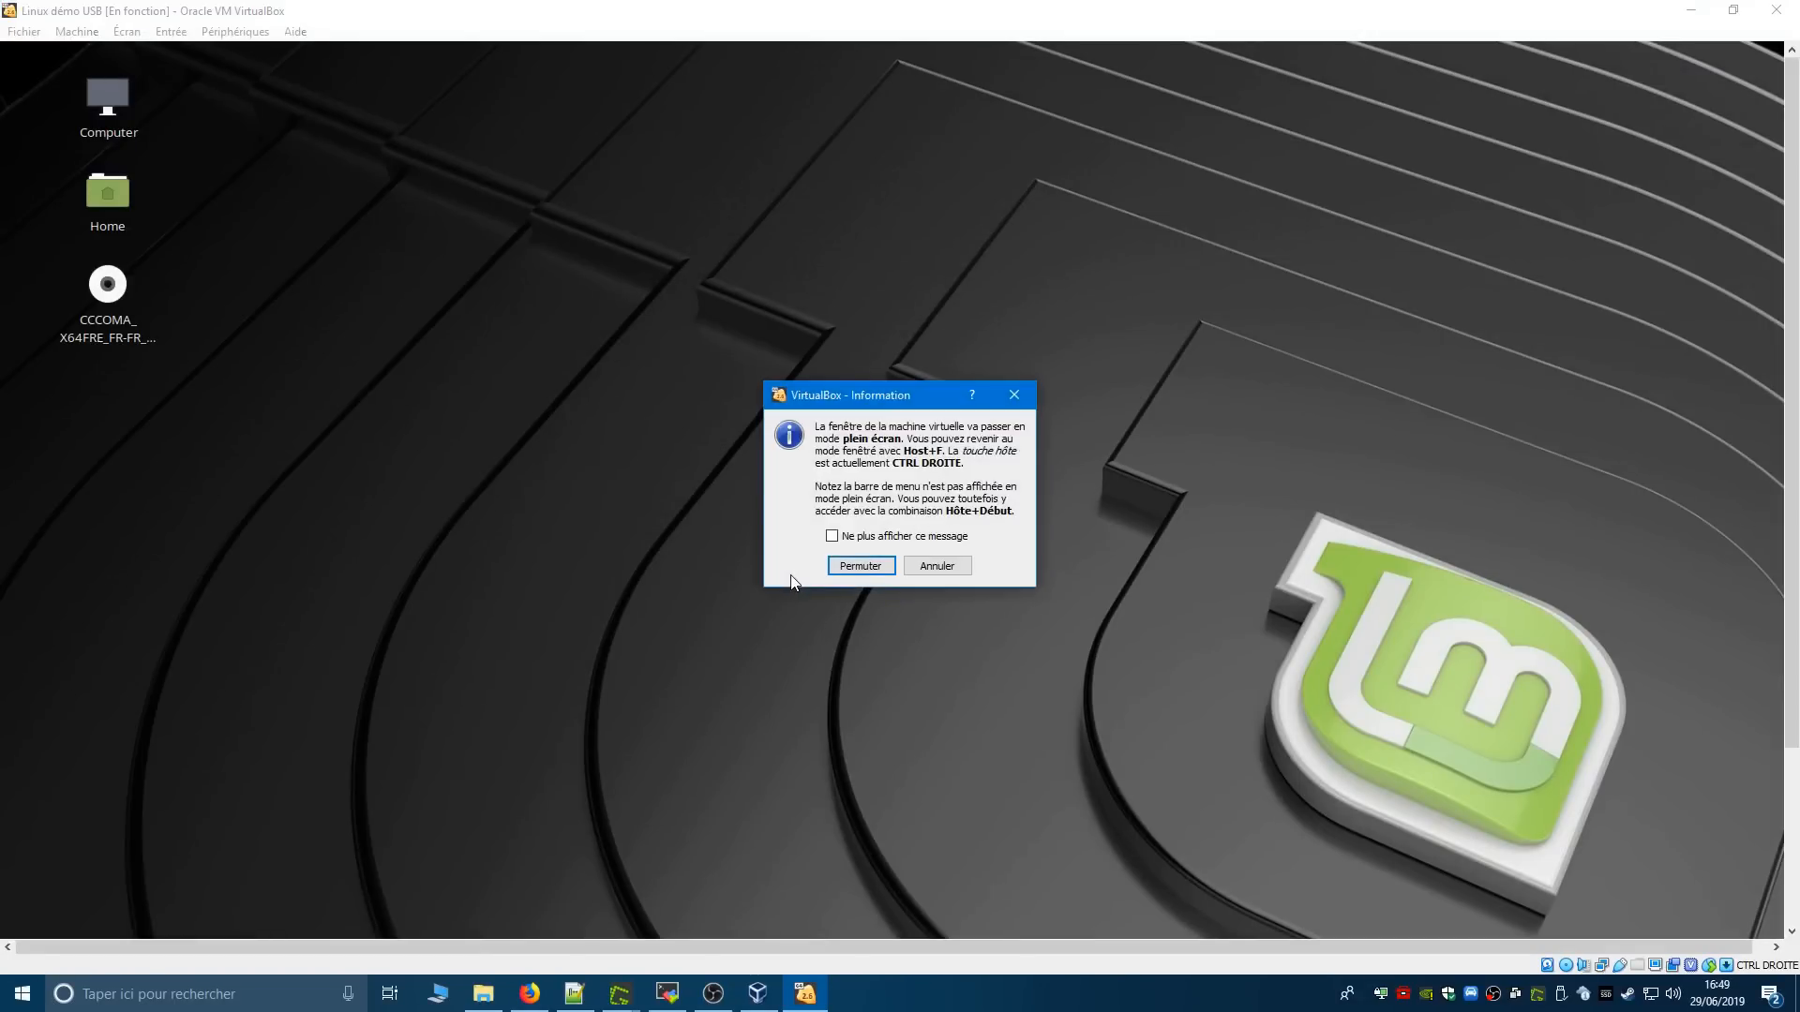
{"action": "left_click", "coordinate": [925, 566]}
- Open a terminal window in Linux Mint
{"action": "left_click_drag", "start_coordinate": [1791, 525], "coordinate": [1791, 722]}
{"action": "left_click", "coordinate": [150, 928]}
- Search Linux Mint's applications for firefo and launch Firefox Web Browser
{"action": "key", "text": "super"}
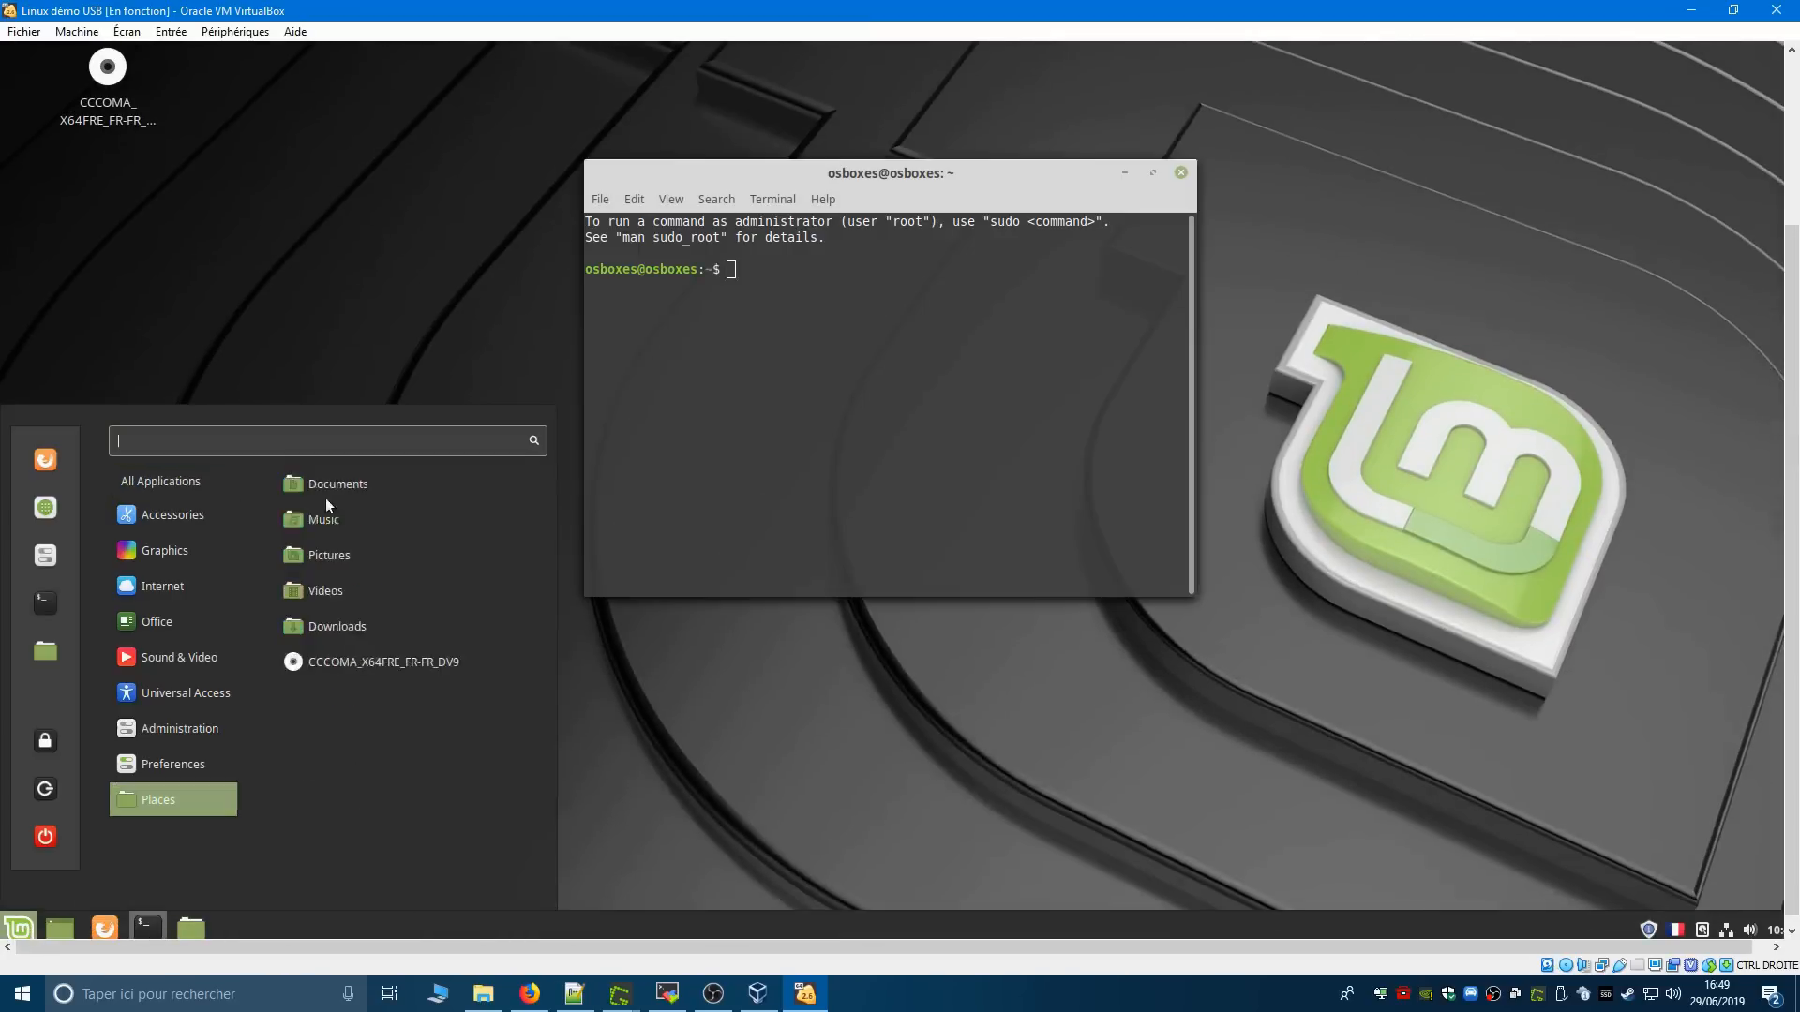
{"action": "mouse_move", "coordinate": [210, 564]}
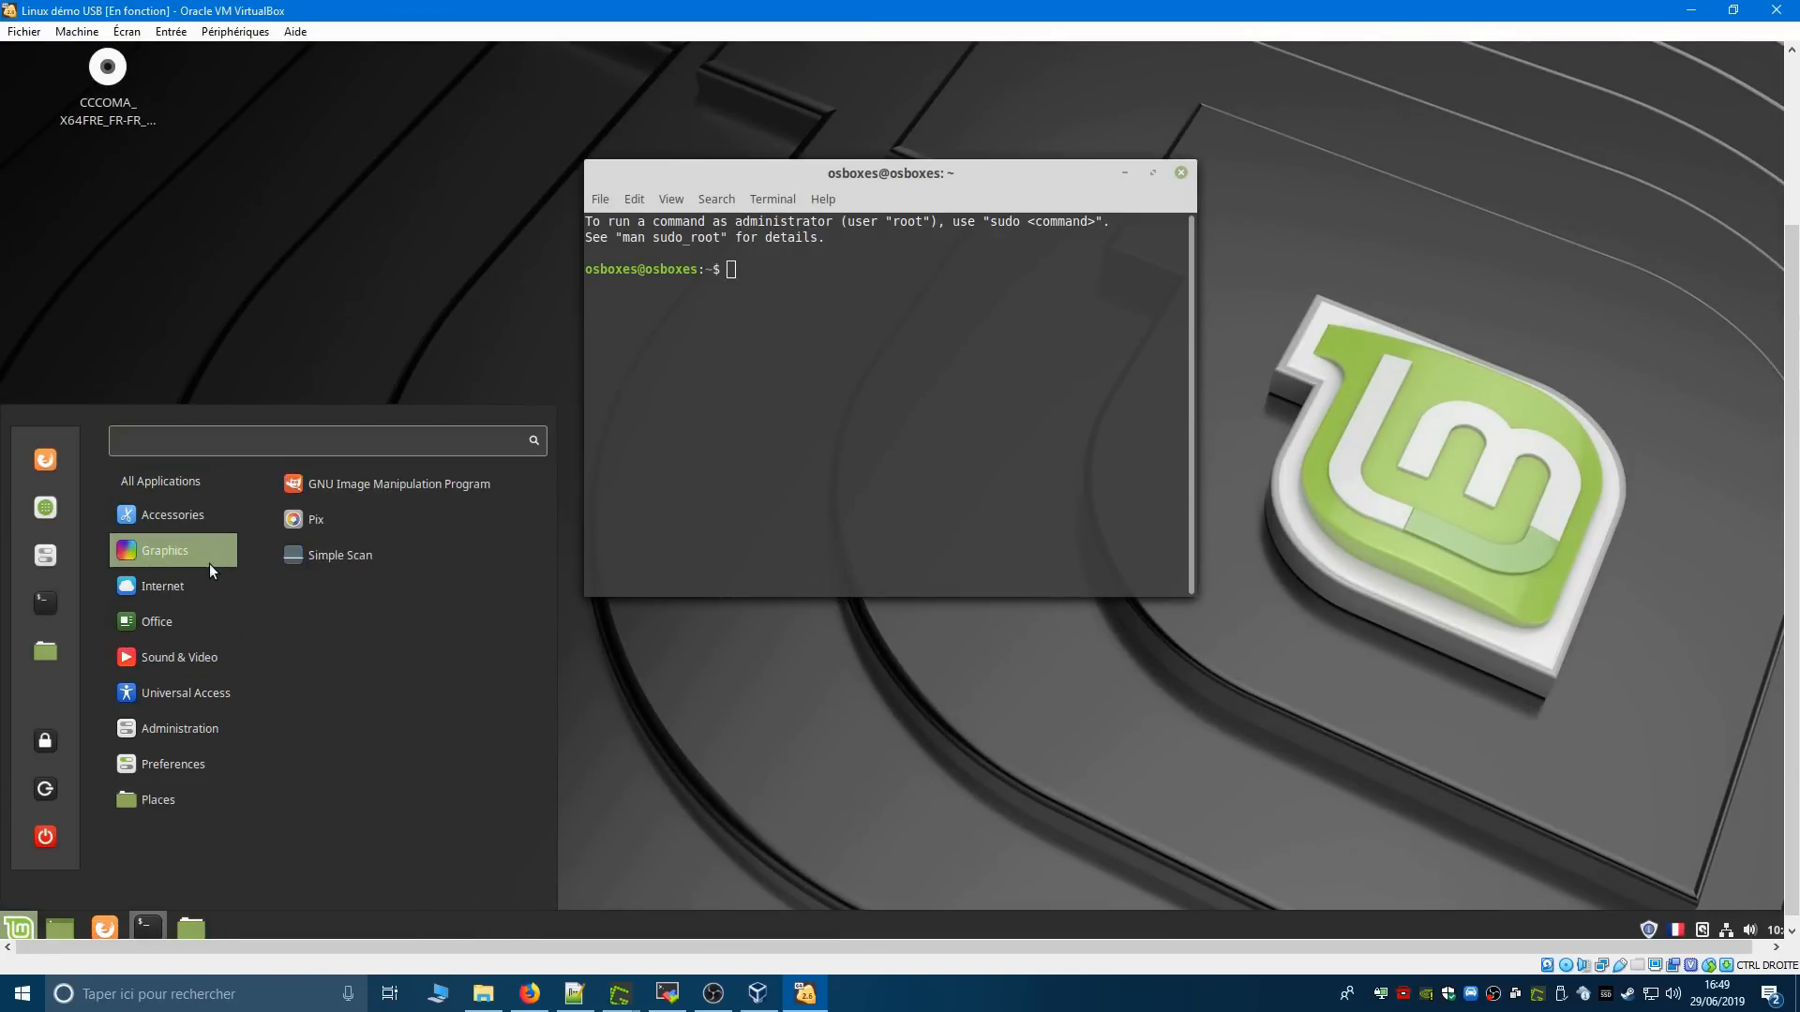
{"action": "type", "text": "f"}
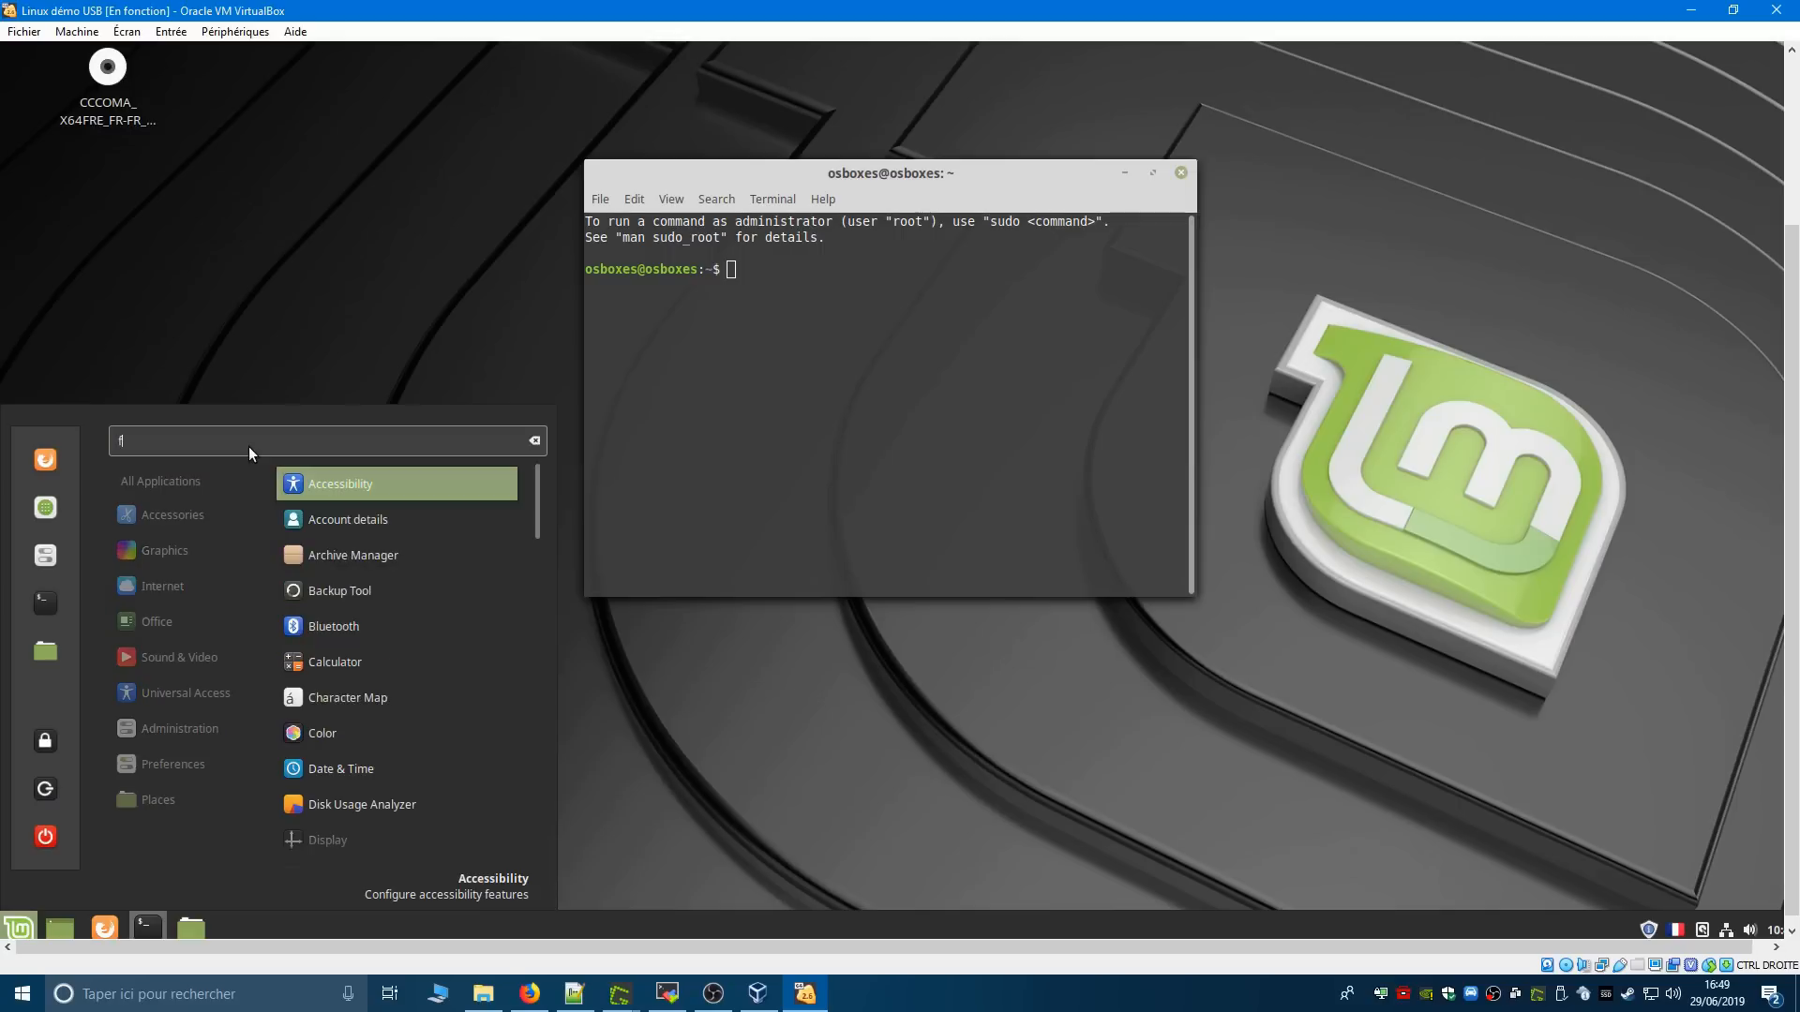
{"action": "type", "text": "irefo"}
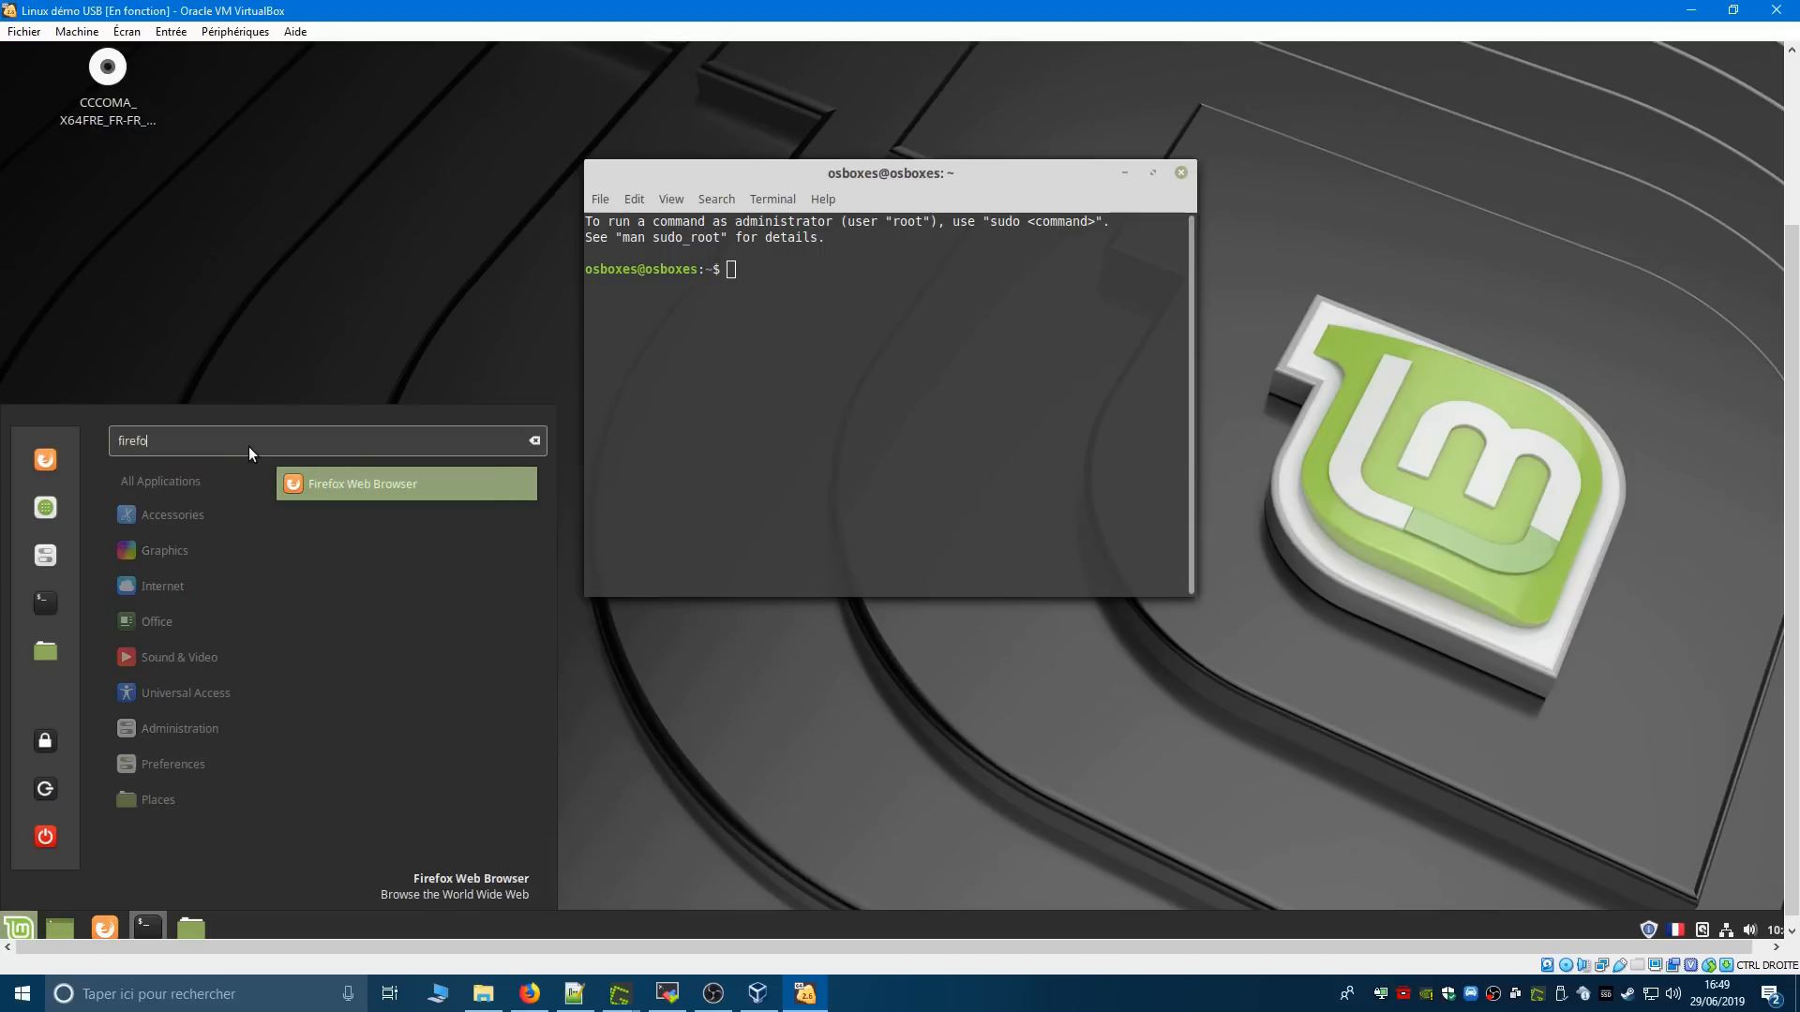
{"action": "left_click", "coordinate": [360, 491]}
{"action": "scroll", "coordinate": [1793, 520], "scroll_direction": "up", "scroll_amount": 3}
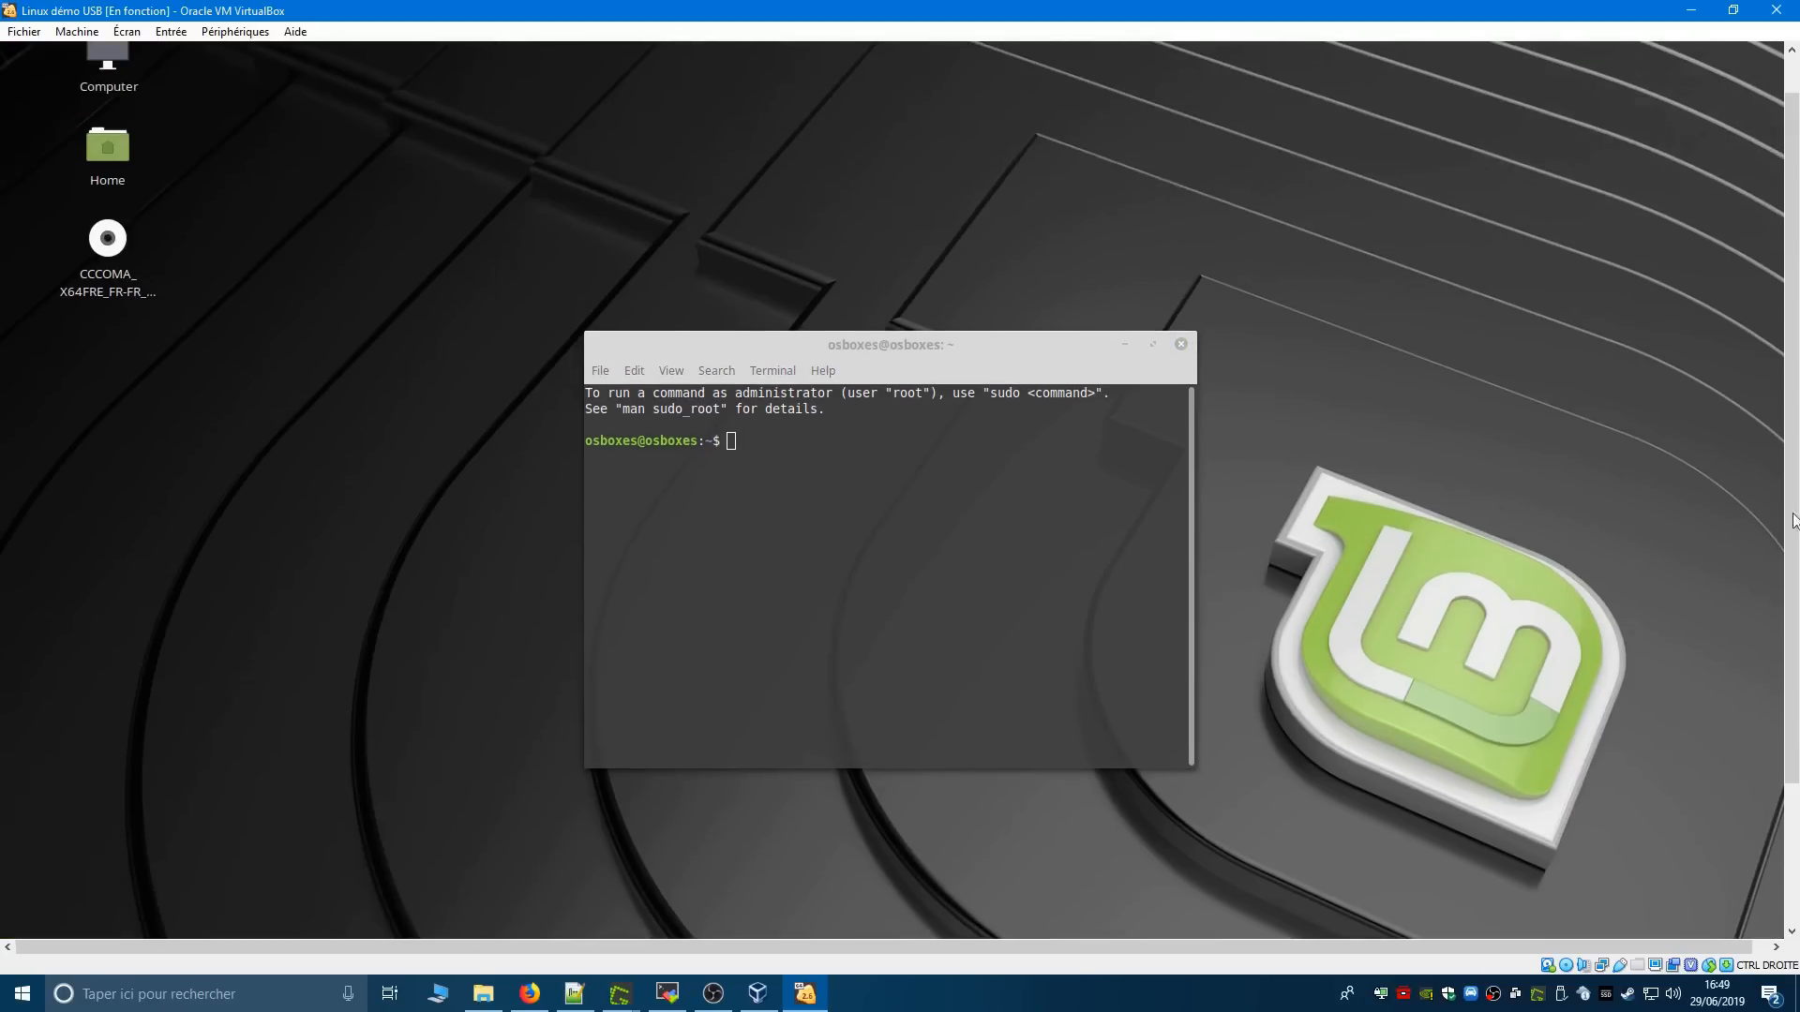
{"action": "scroll", "coordinate": [1792, 521], "scroll_direction": "down", "scroll_amount": 3}
{"action": "left_click", "coordinate": [19, 920]}
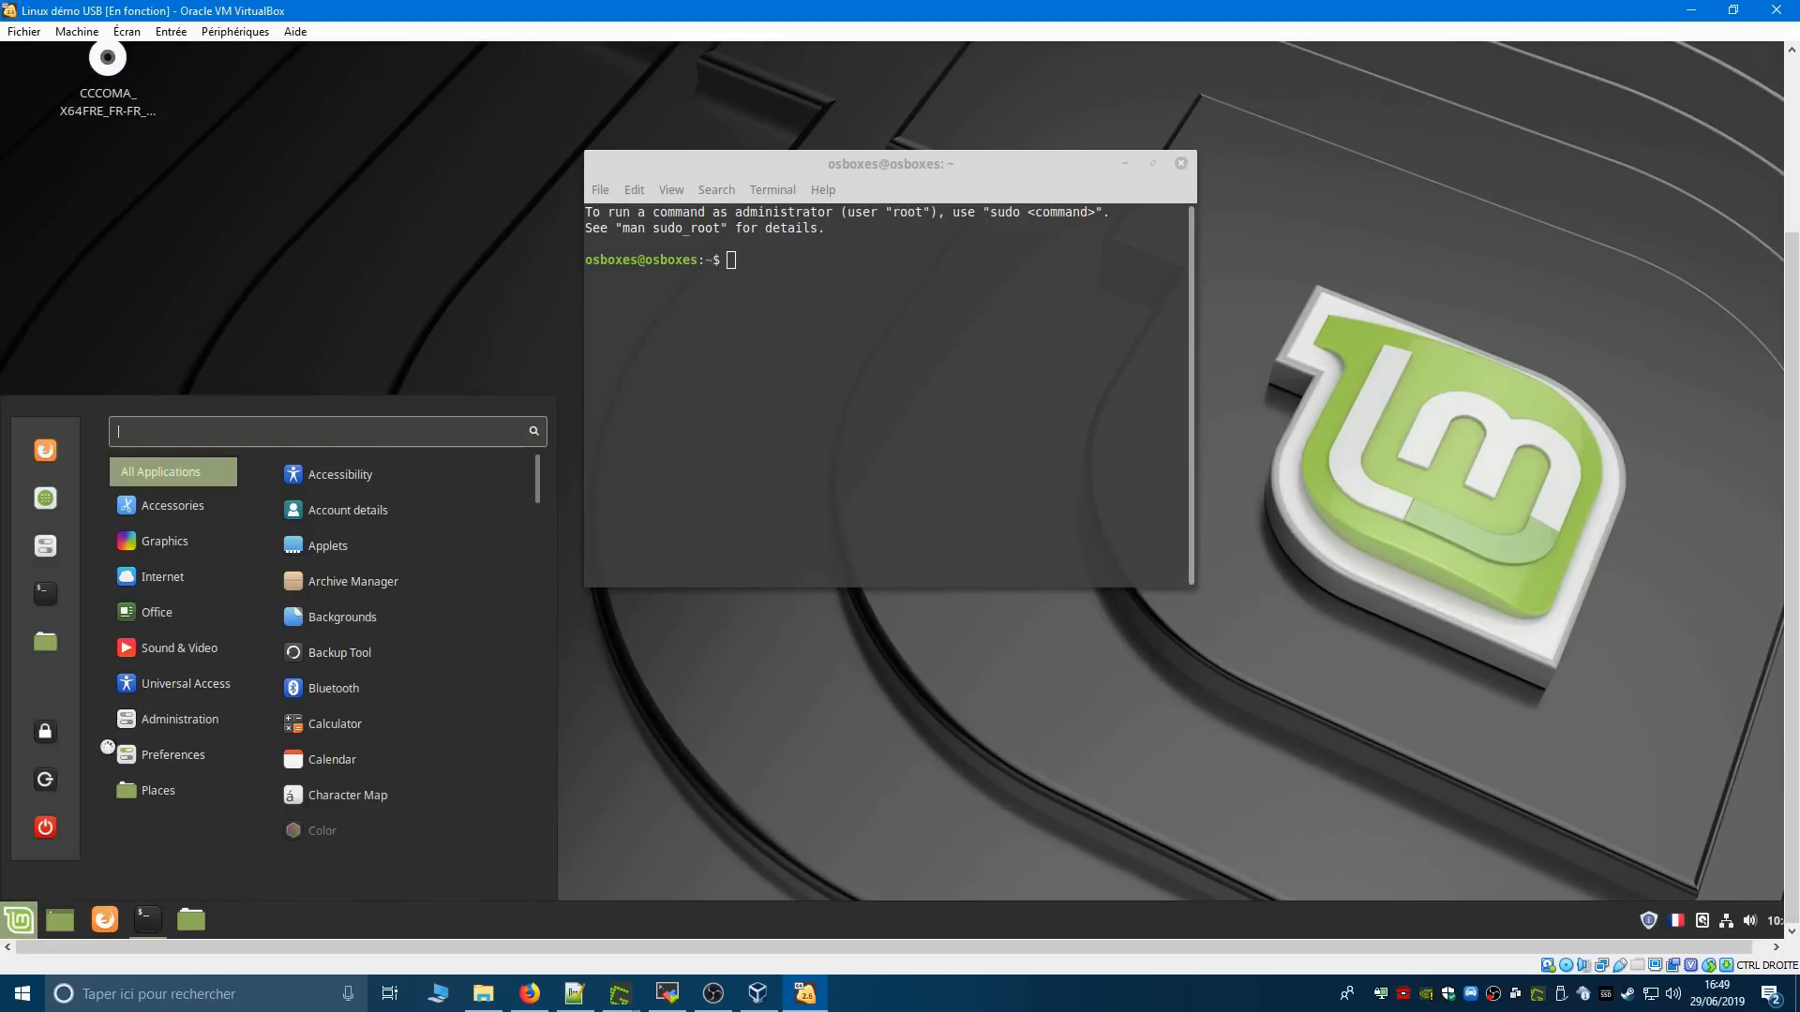
{"action": "left_click", "coordinate": [7, 919]}
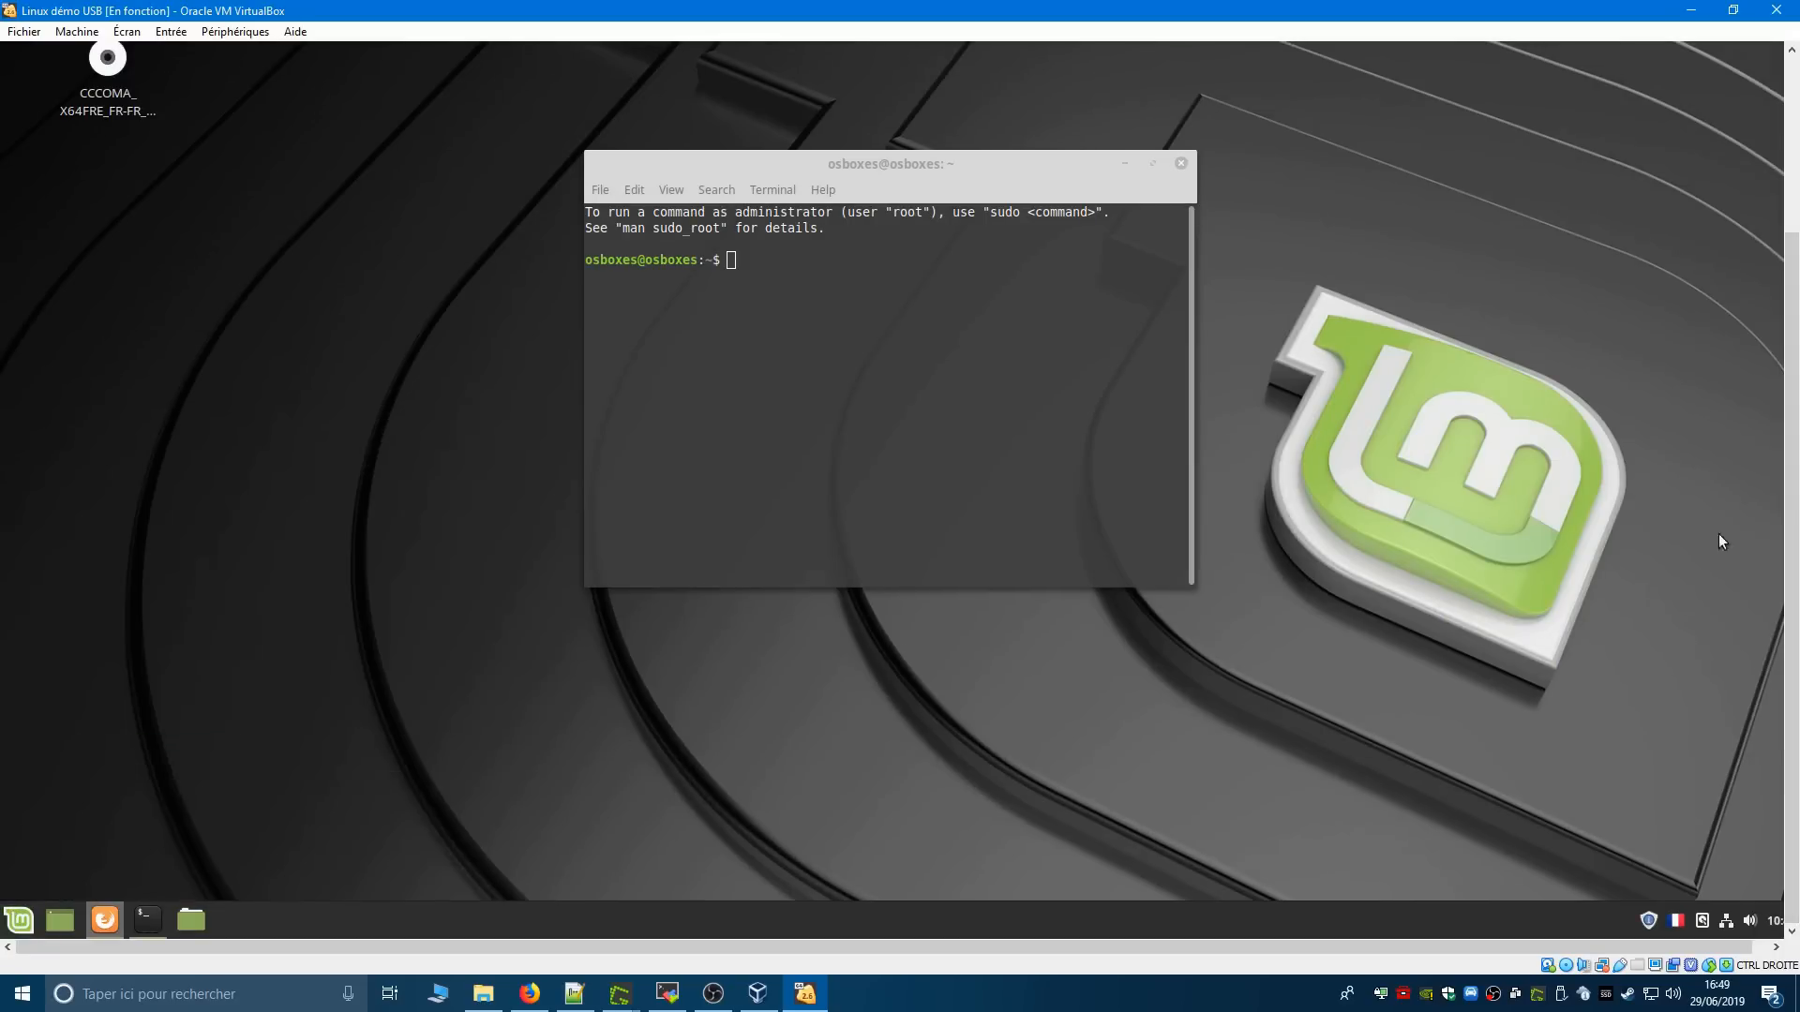
{"action": "scroll", "coordinate": [1792, 528], "scroll_direction": "up", "scroll_amount": 3}
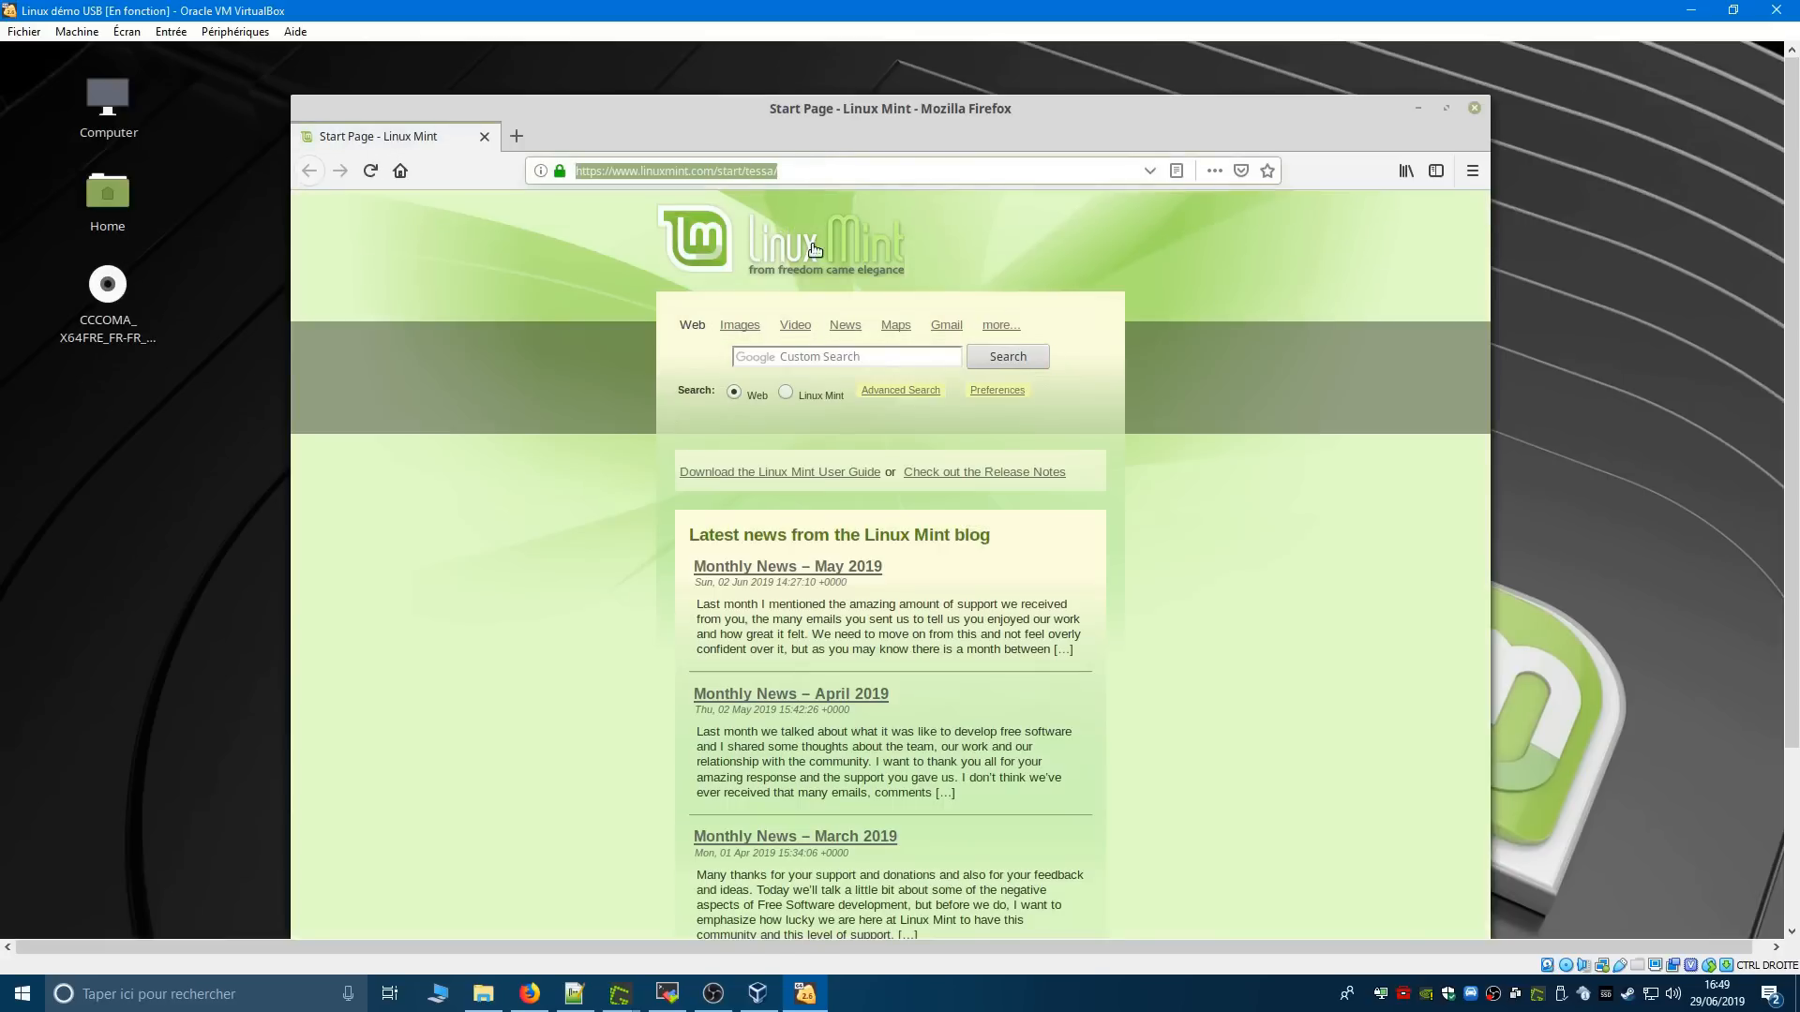
{"action": "type", "text": "www.malekal"}
{"action": "key", "text": "Return"}
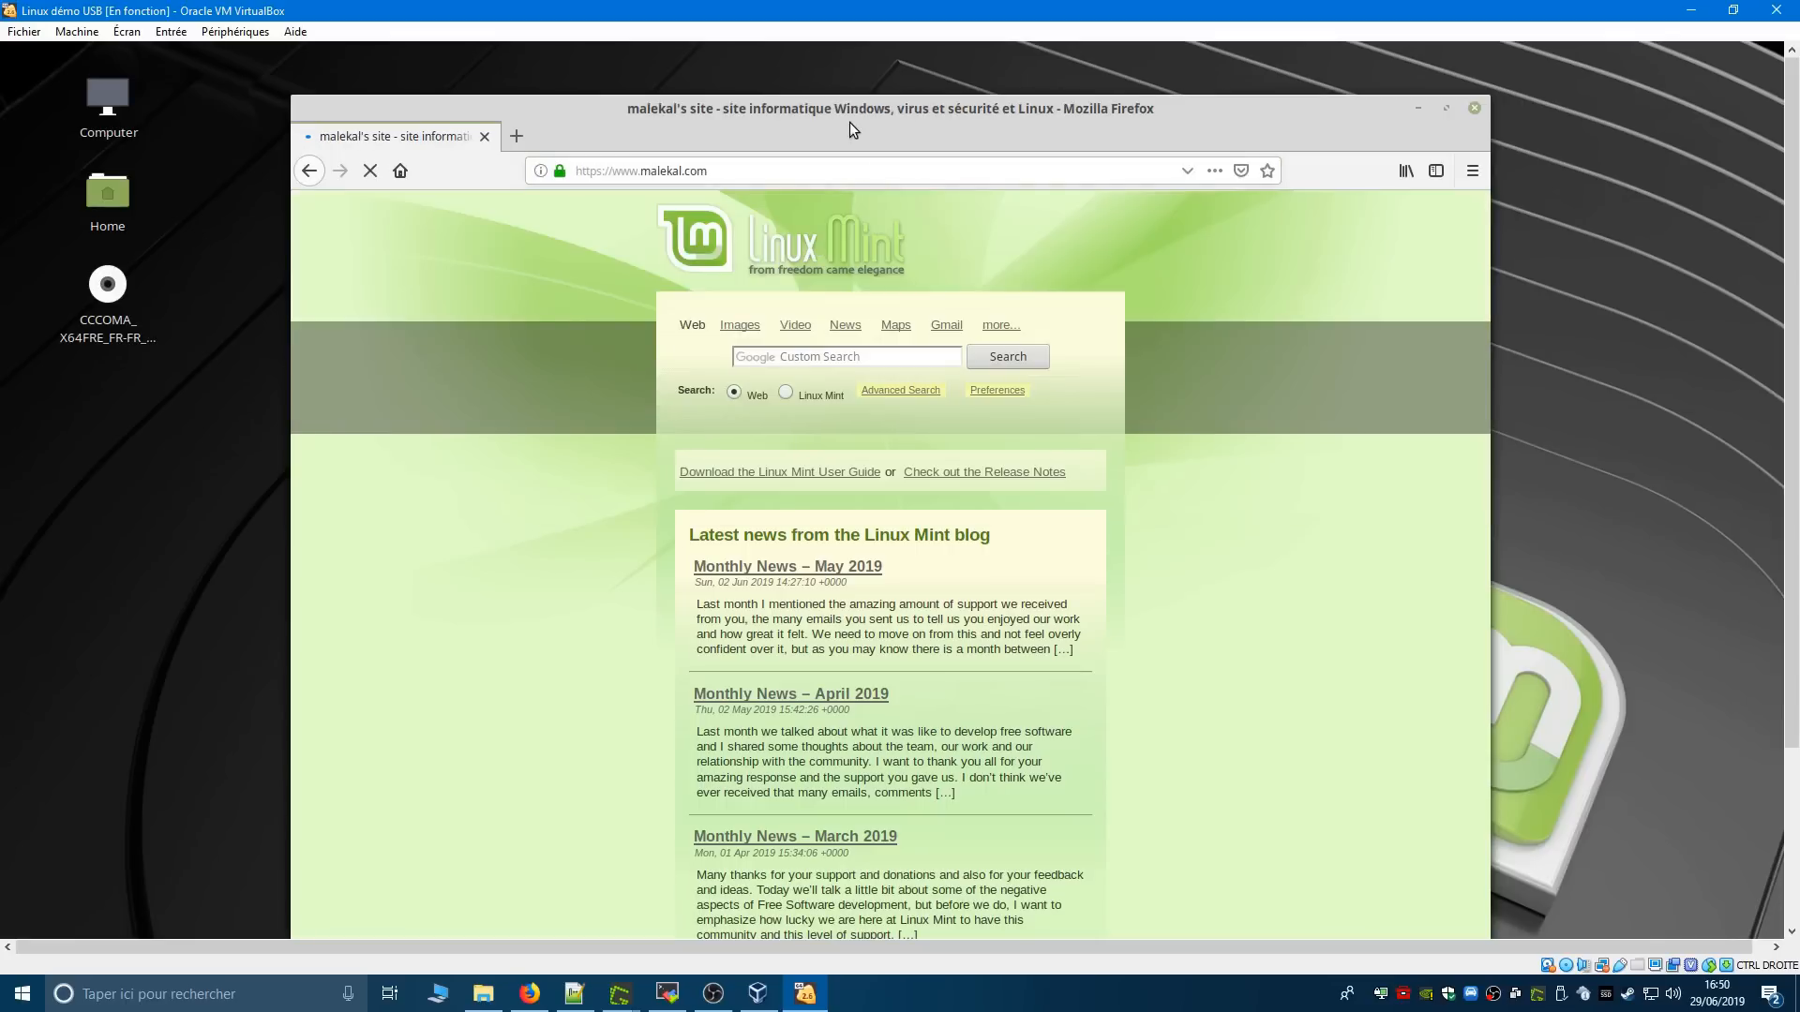
{"action": "left_click_drag", "start_coordinate": [849, 122], "coordinate": [797, 92]}
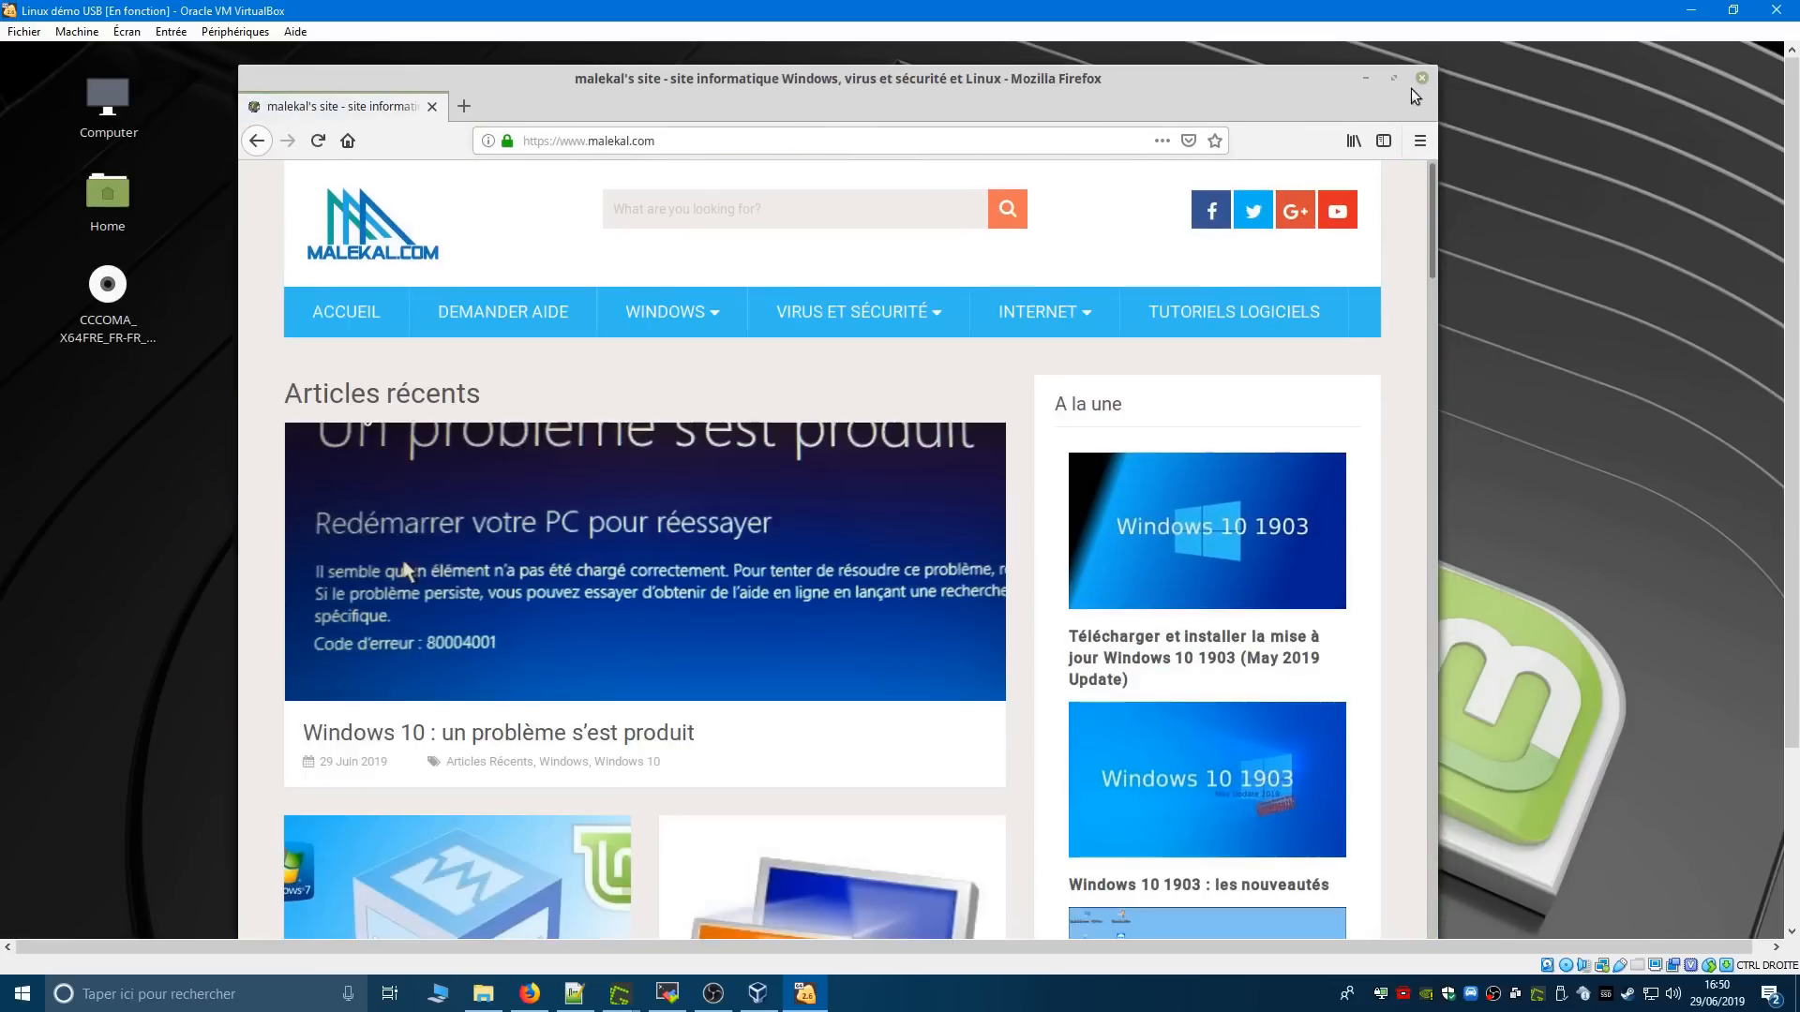
{"action": "left_click", "coordinate": [1422, 78]}
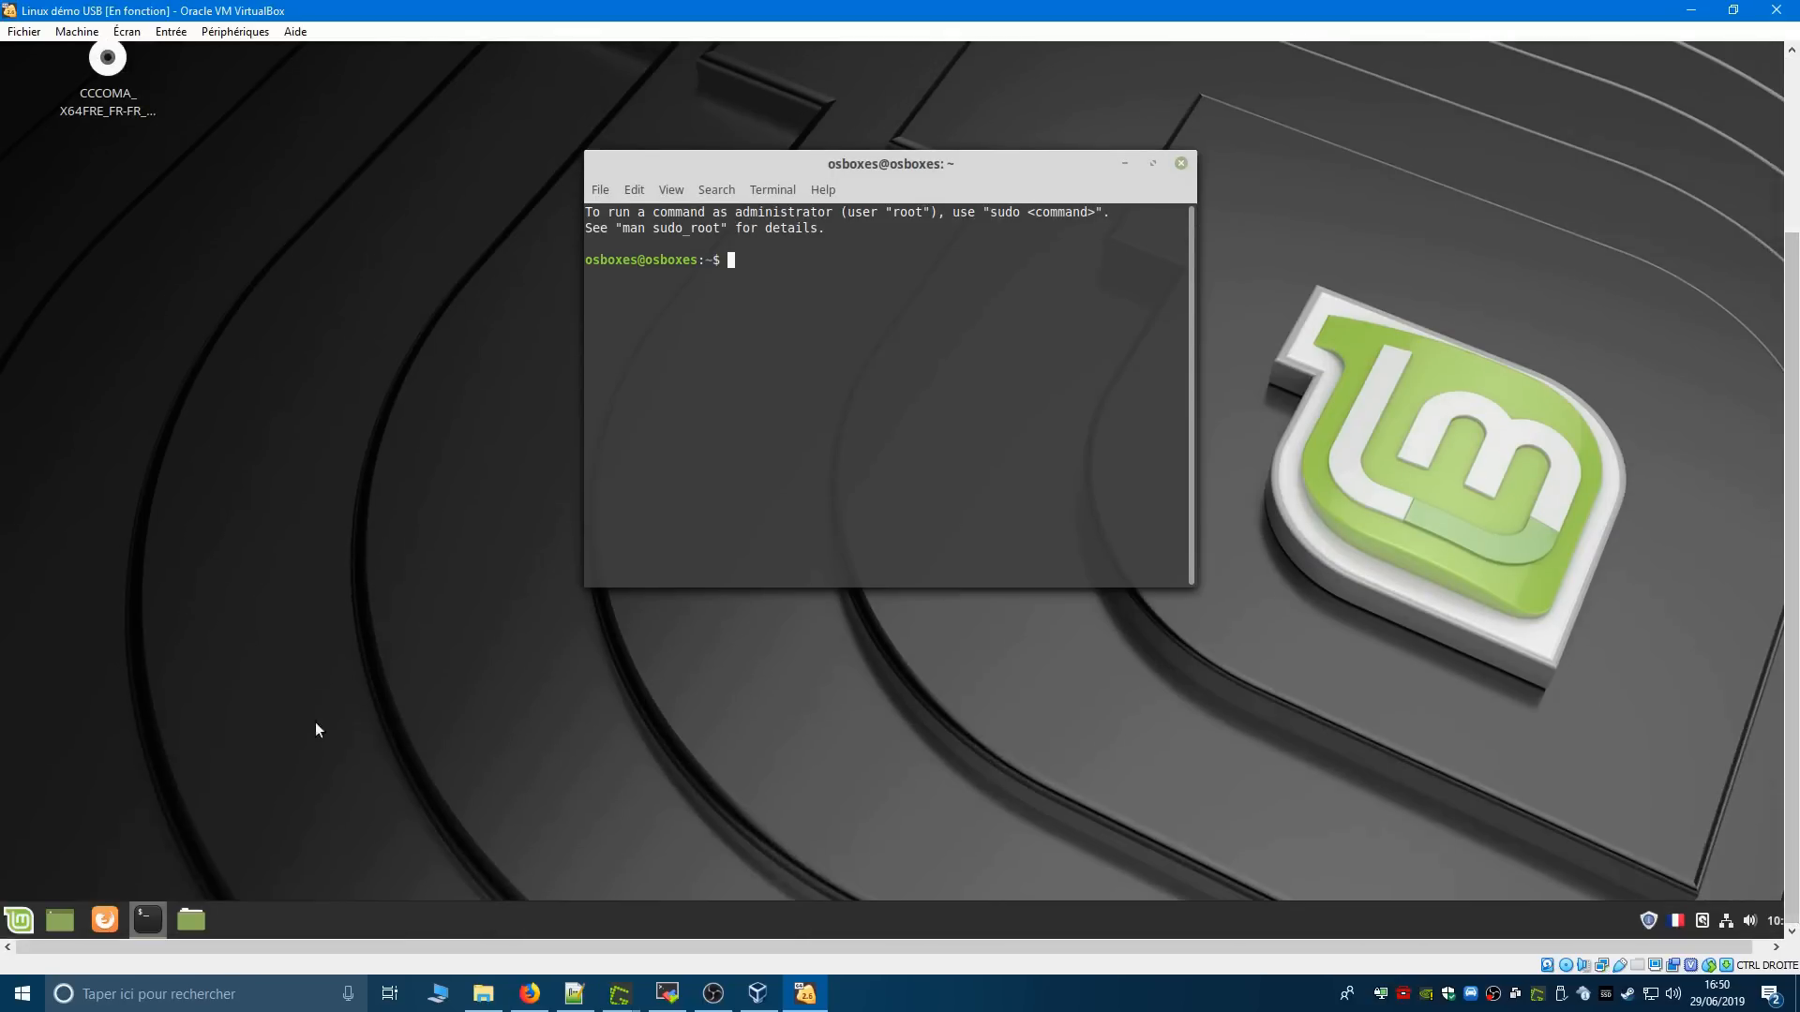
{"action": "left_click", "coordinate": [19, 920]}
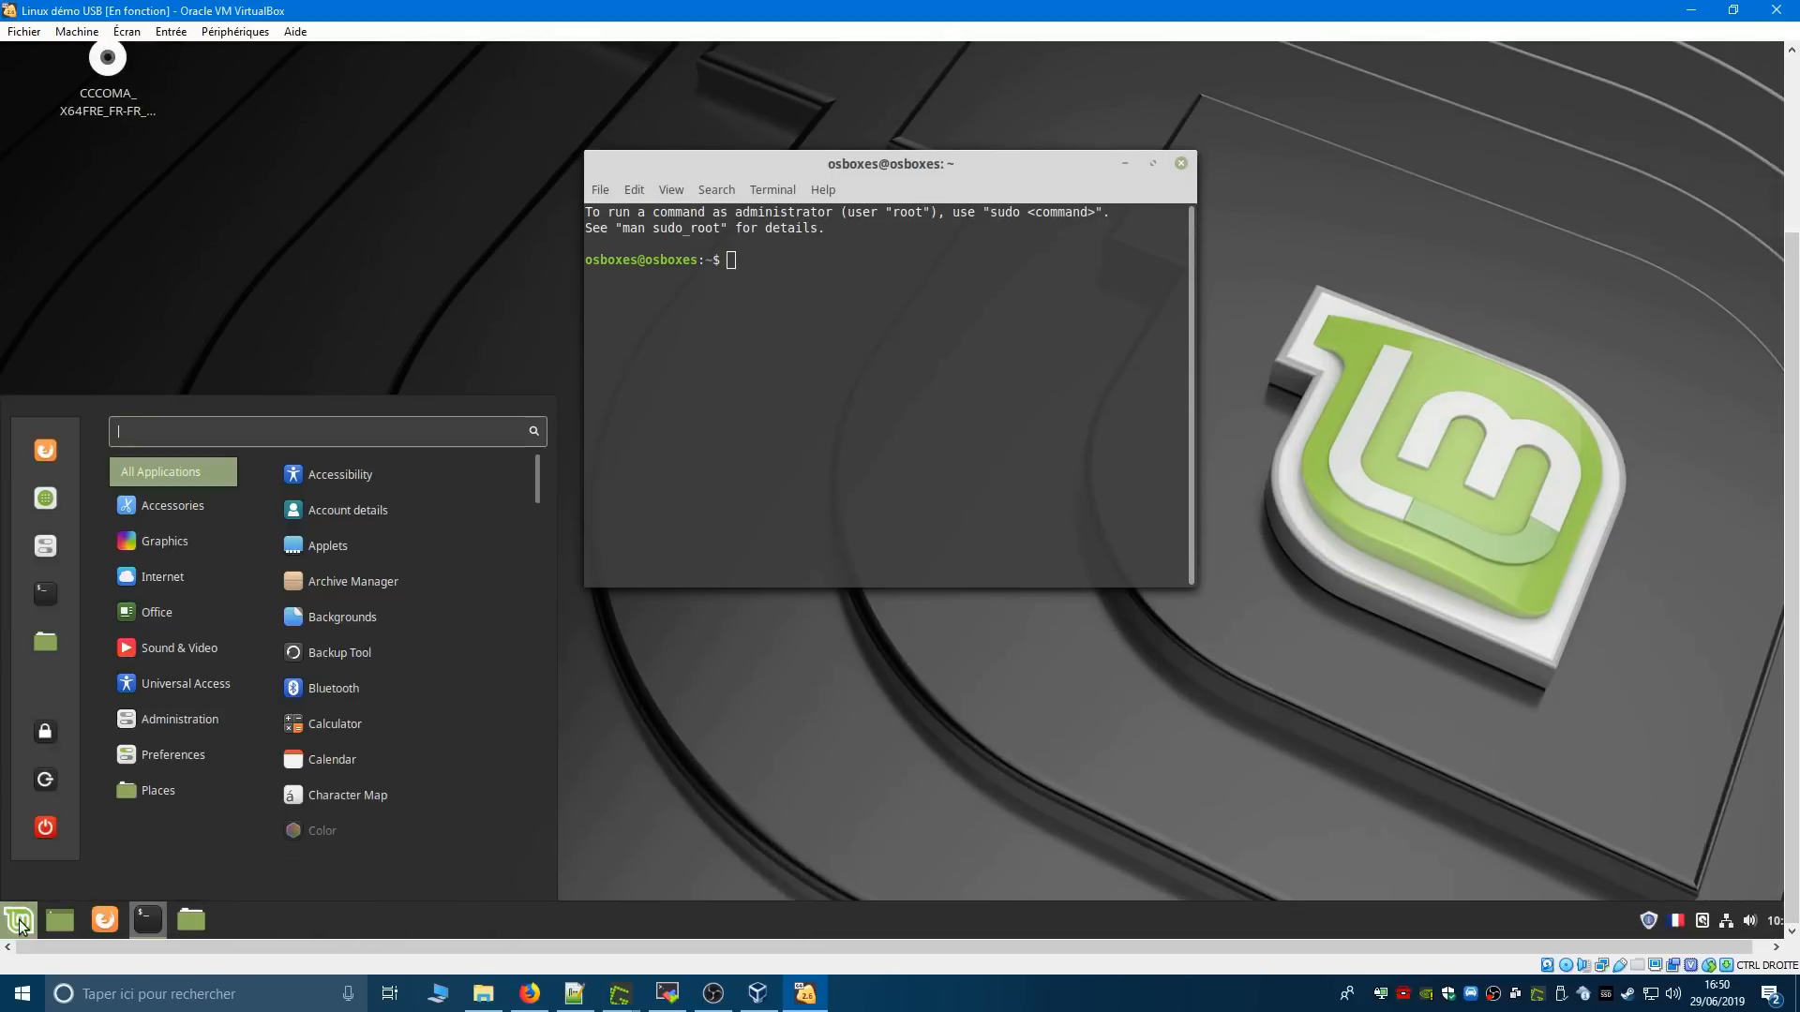
{"action": "left_click", "coordinate": [49, 790]}
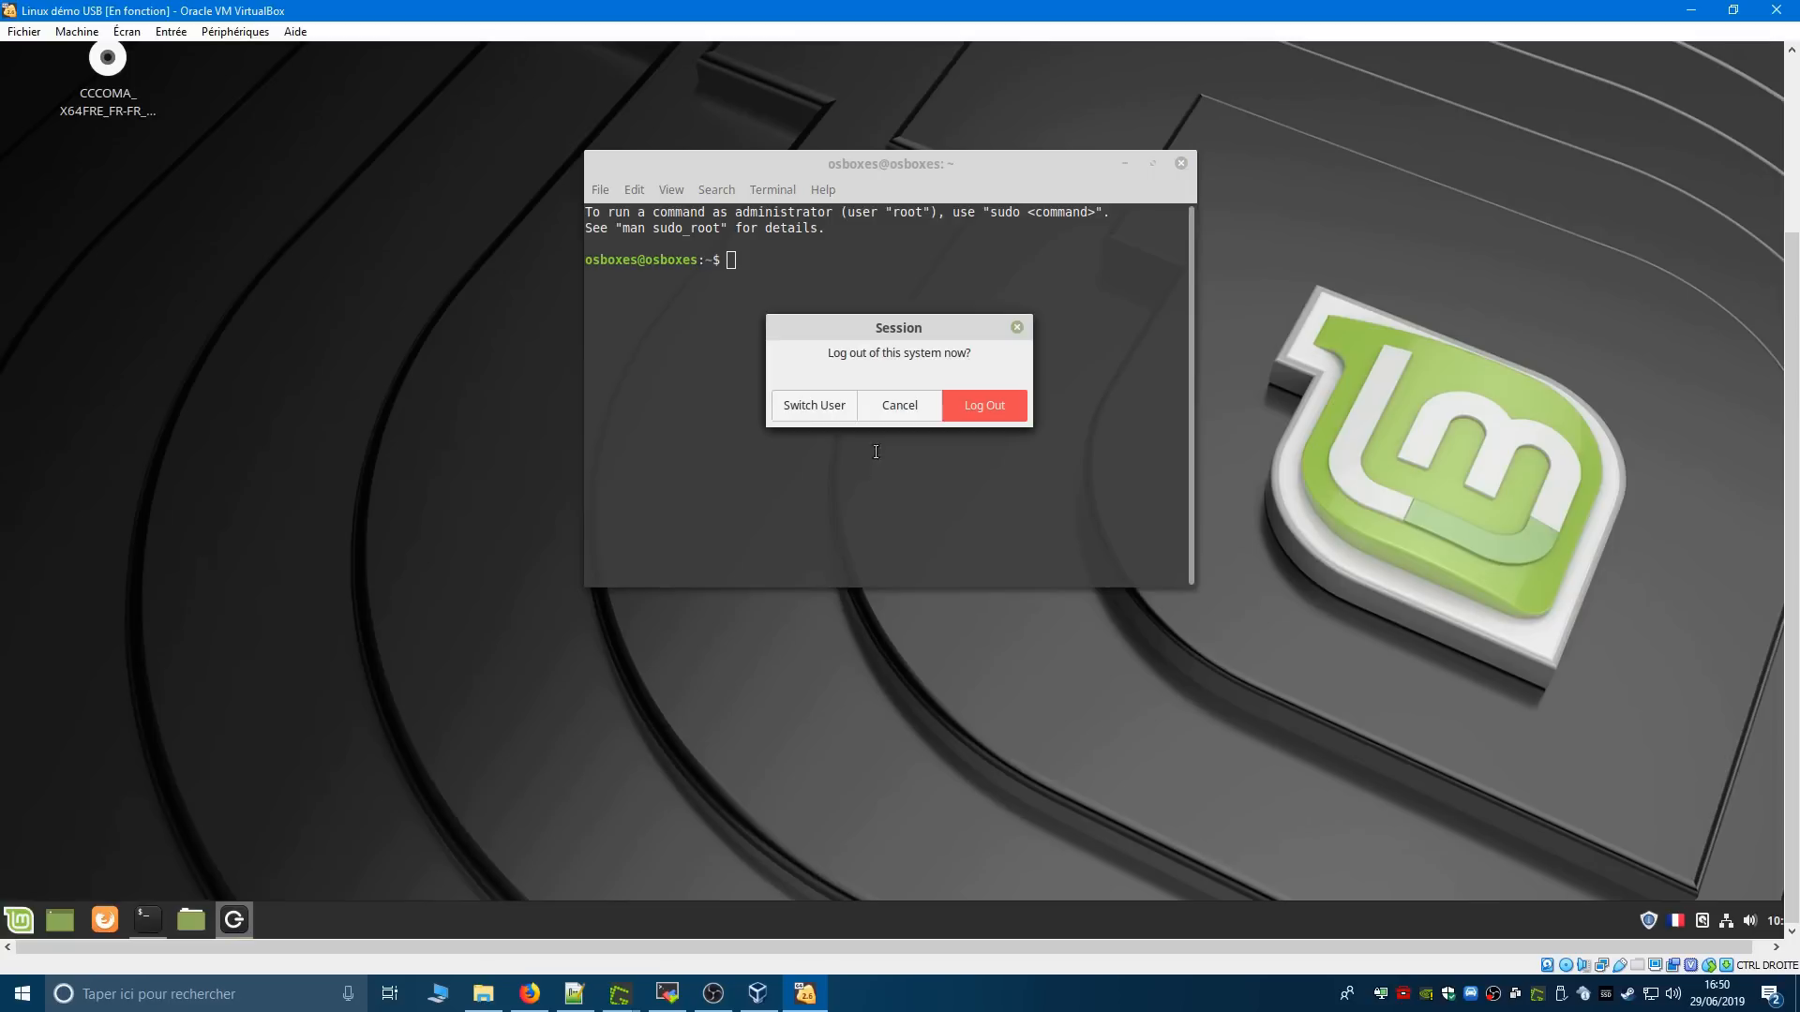
{"action": "left_click", "coordinate": [895, 405]}
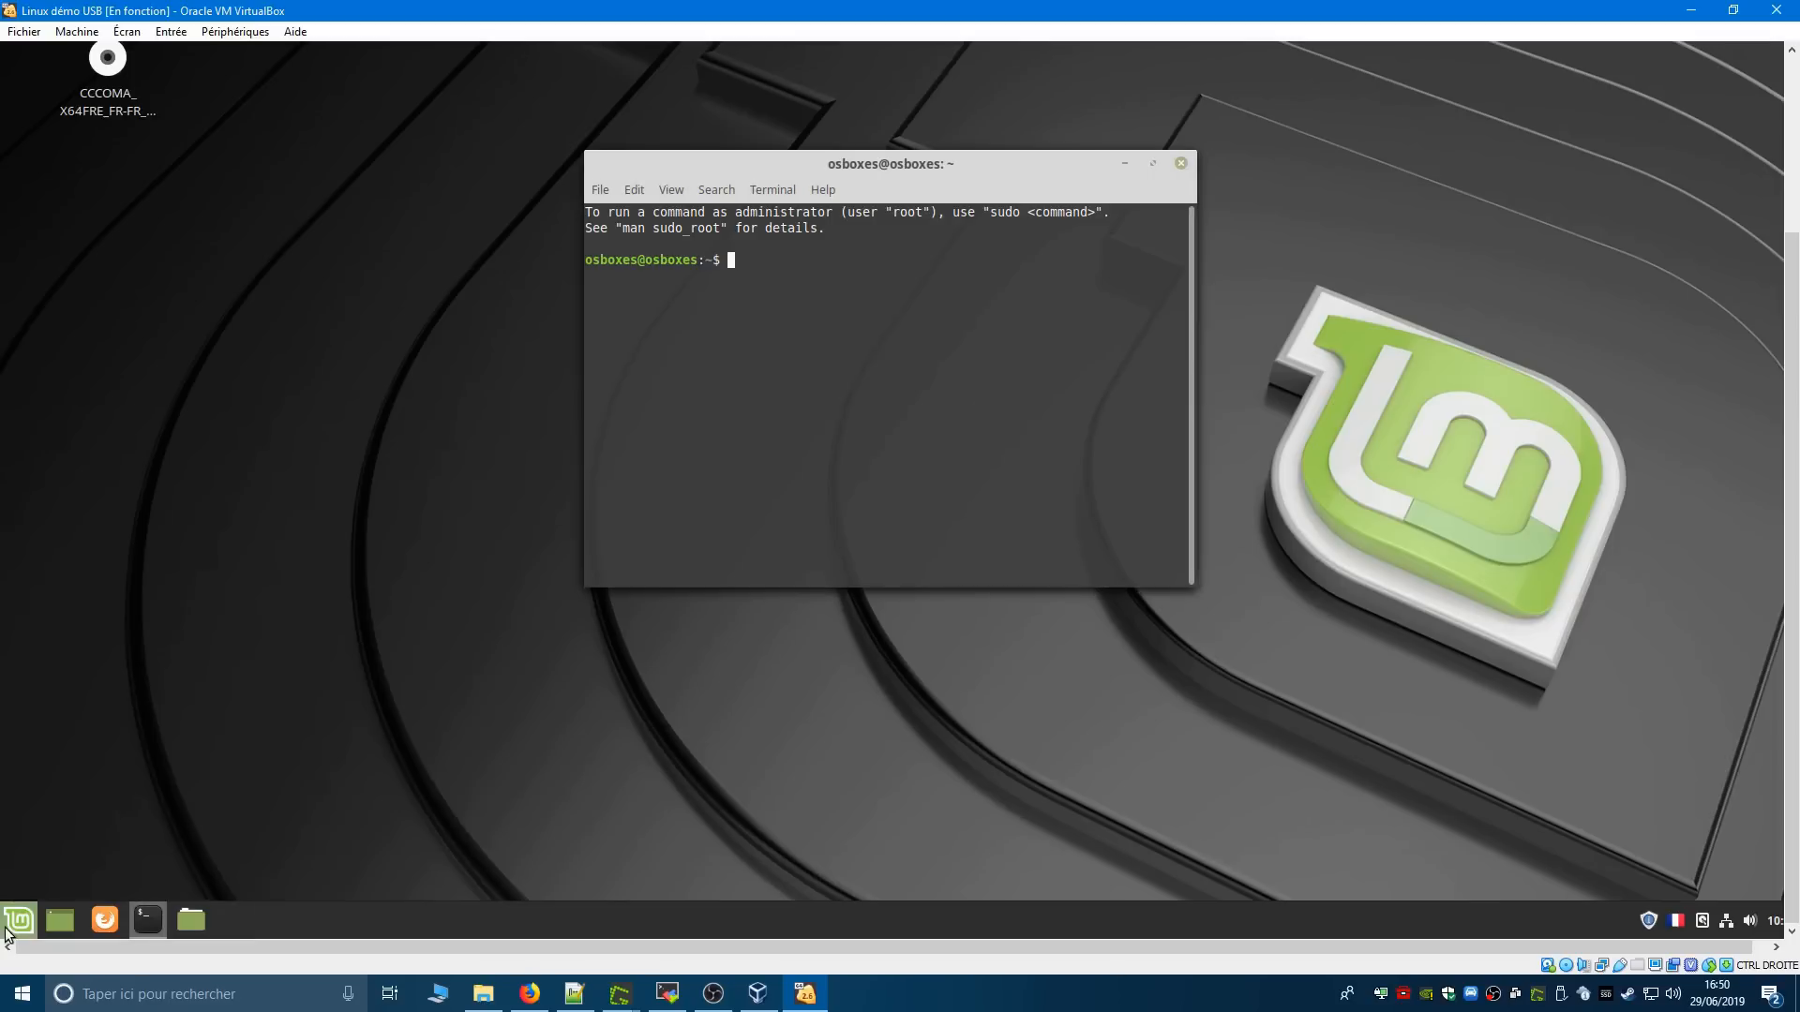
- Restart the virtual machine from Linux Mint and boot it from the Win10_1809_French_x64.iso disc image
{"action": "left_click", "coordinate": [27, 917]}
{"action": "left_click", "coordinate": [47, 834]}
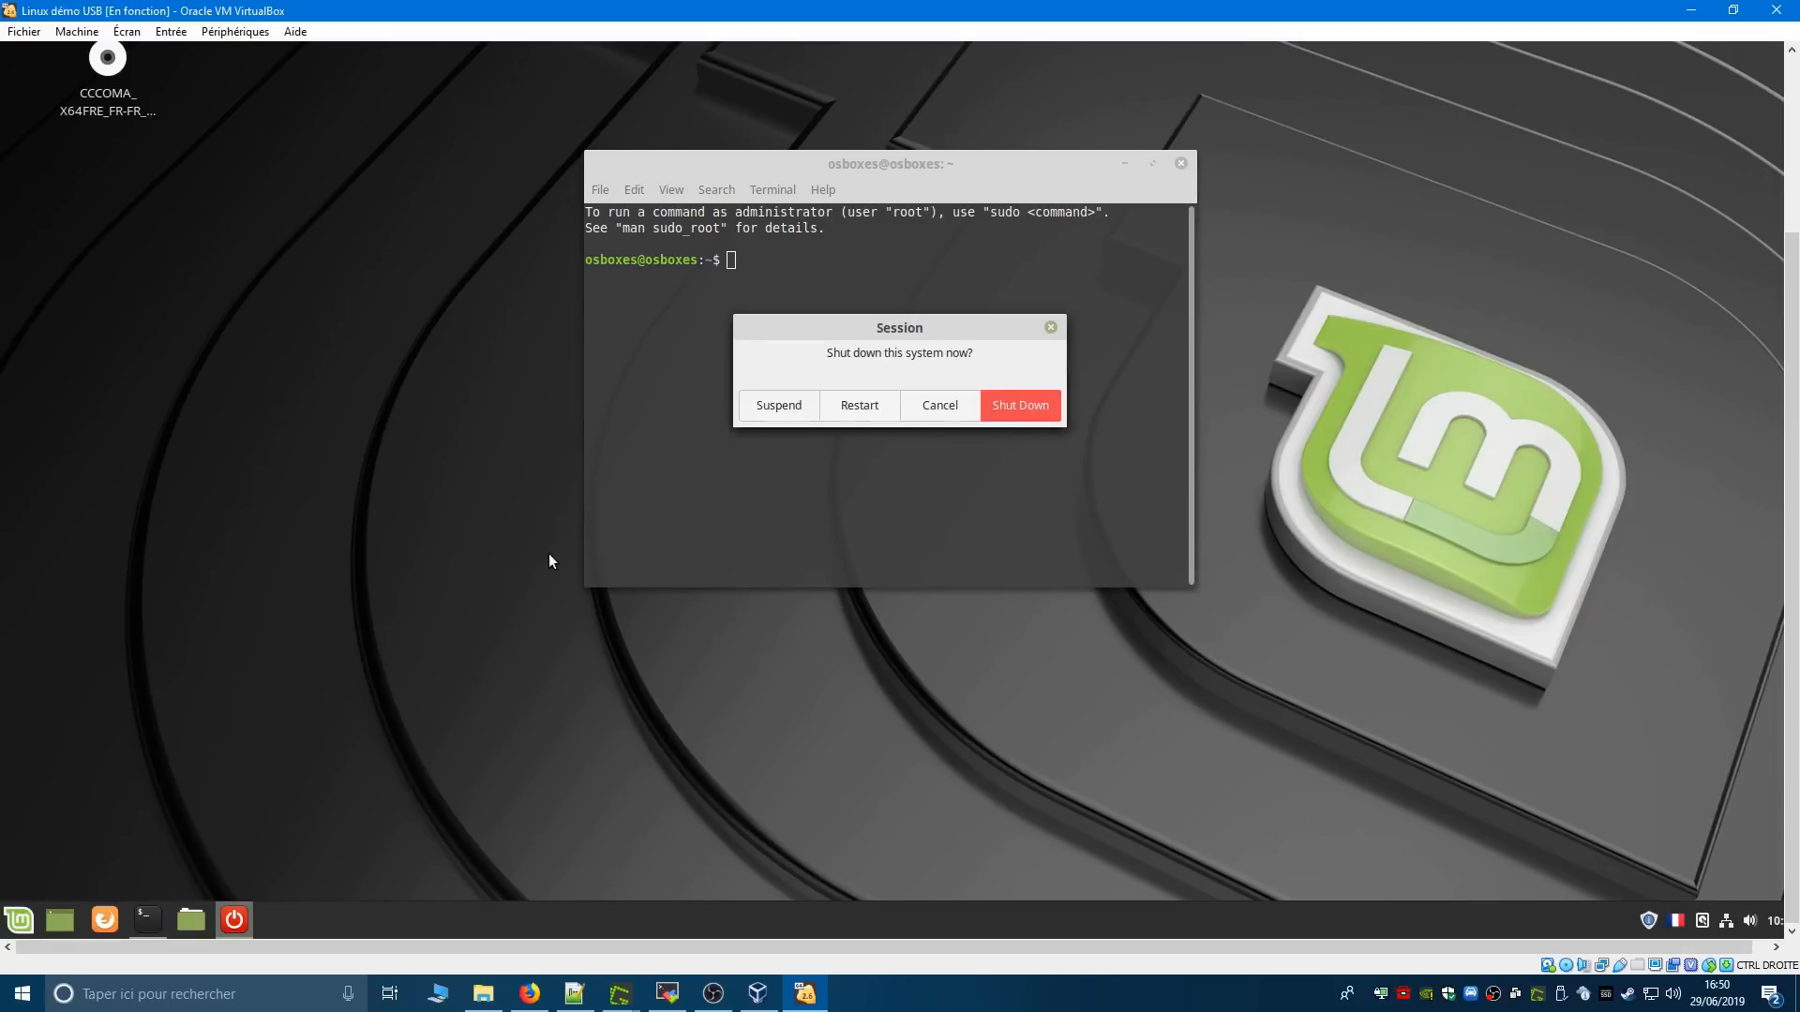
{"action": "left_click", "coordinate": [865, 404]}
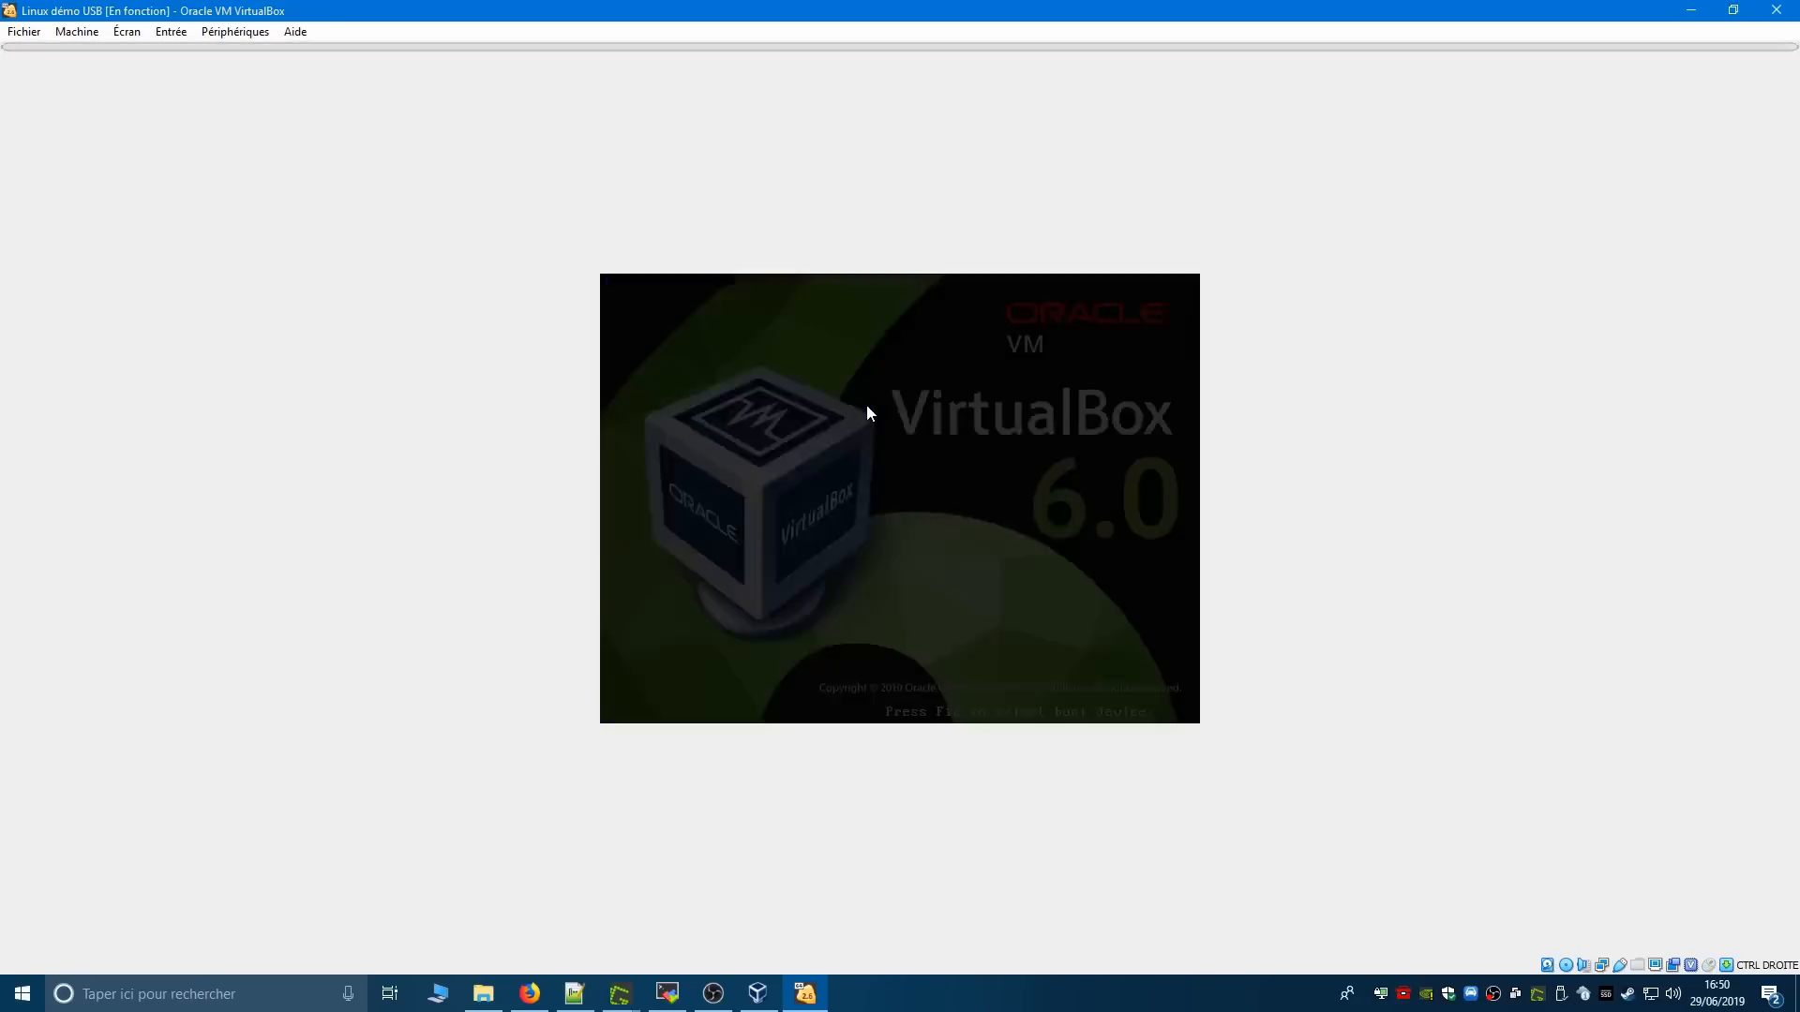
{"action": "key", "text": "Return"}
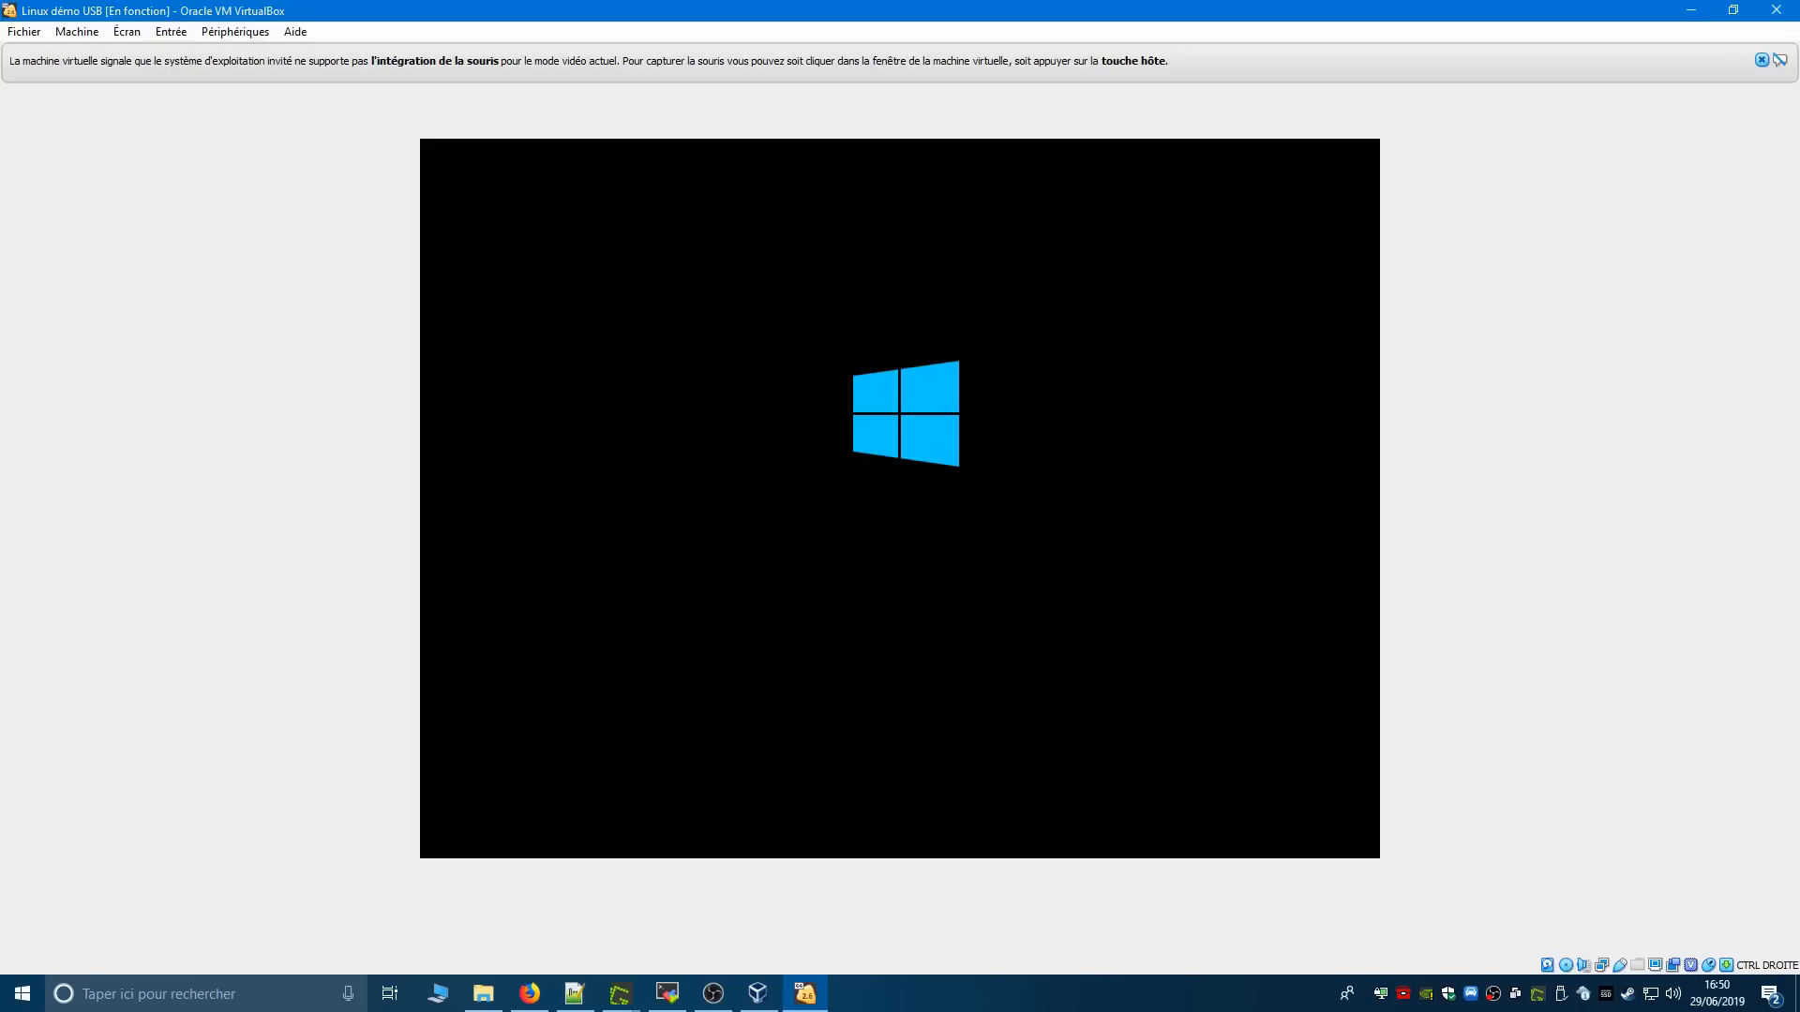
{"action": "left_click", "coordinate": [1761, 60]}
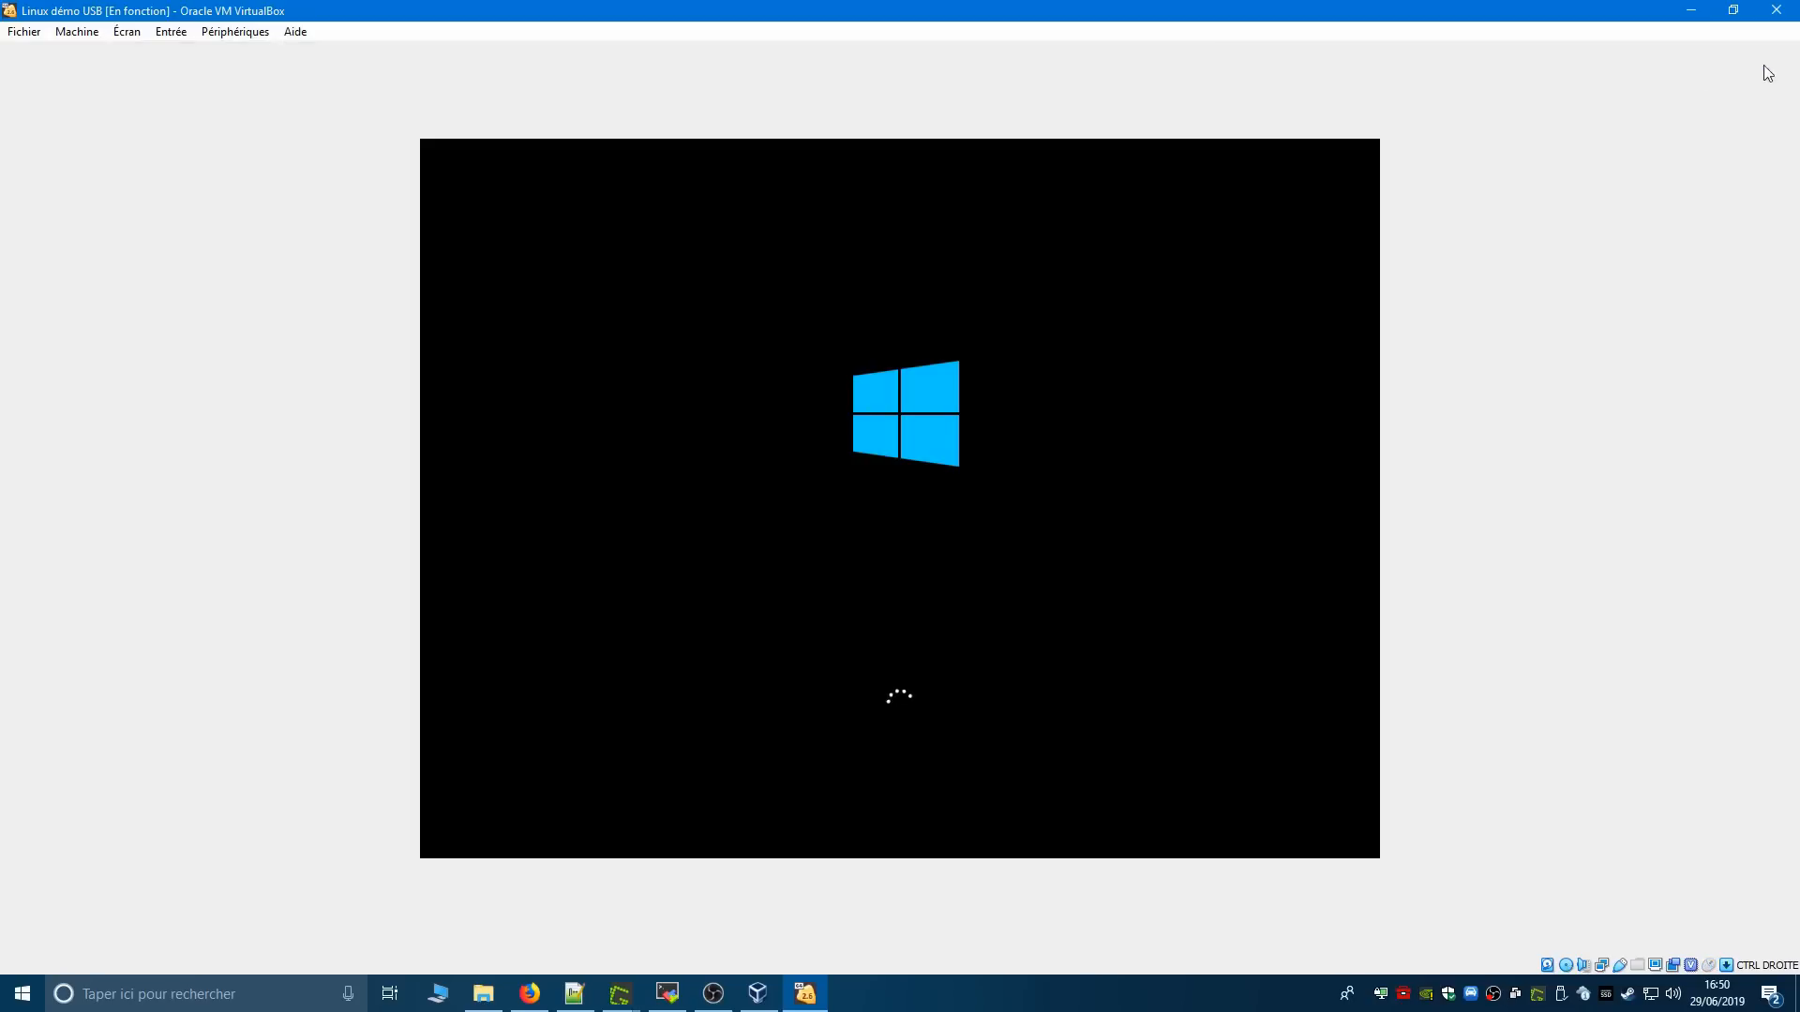
{"action": "left_click", "coordinate": [1566, 967]}
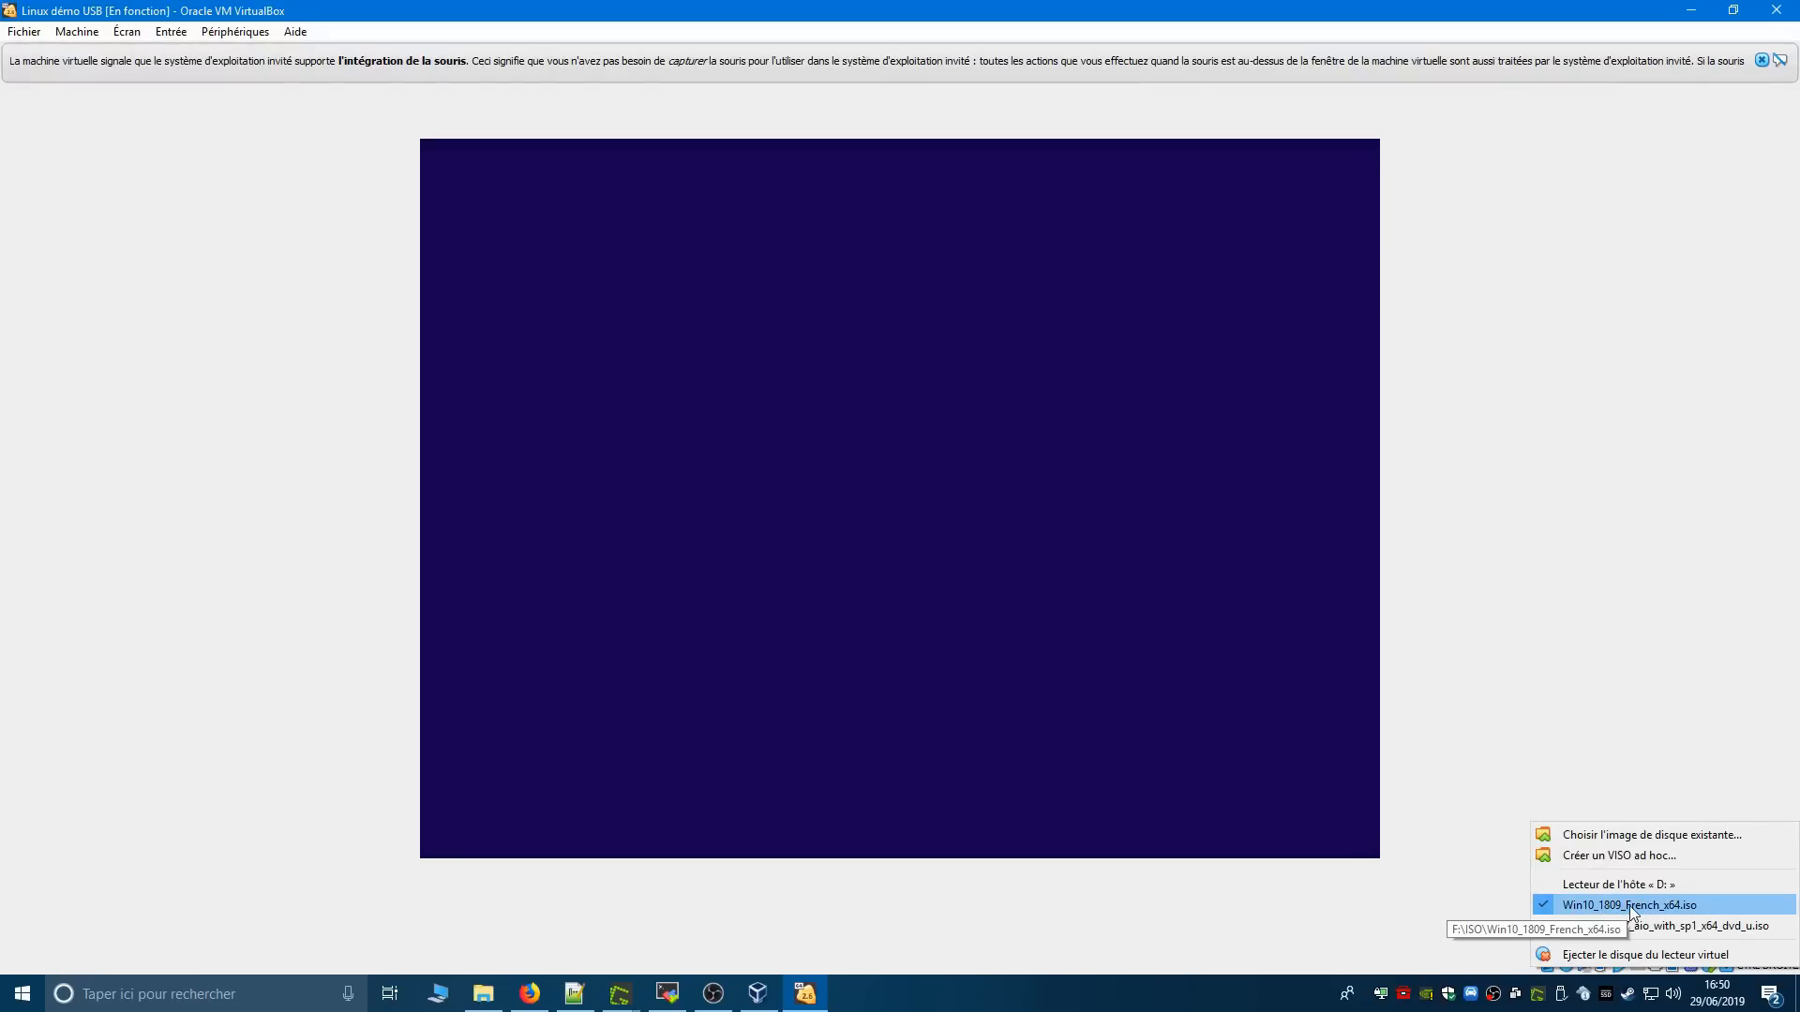
{"action": "left_click", "coordinate": [1631, 905]}
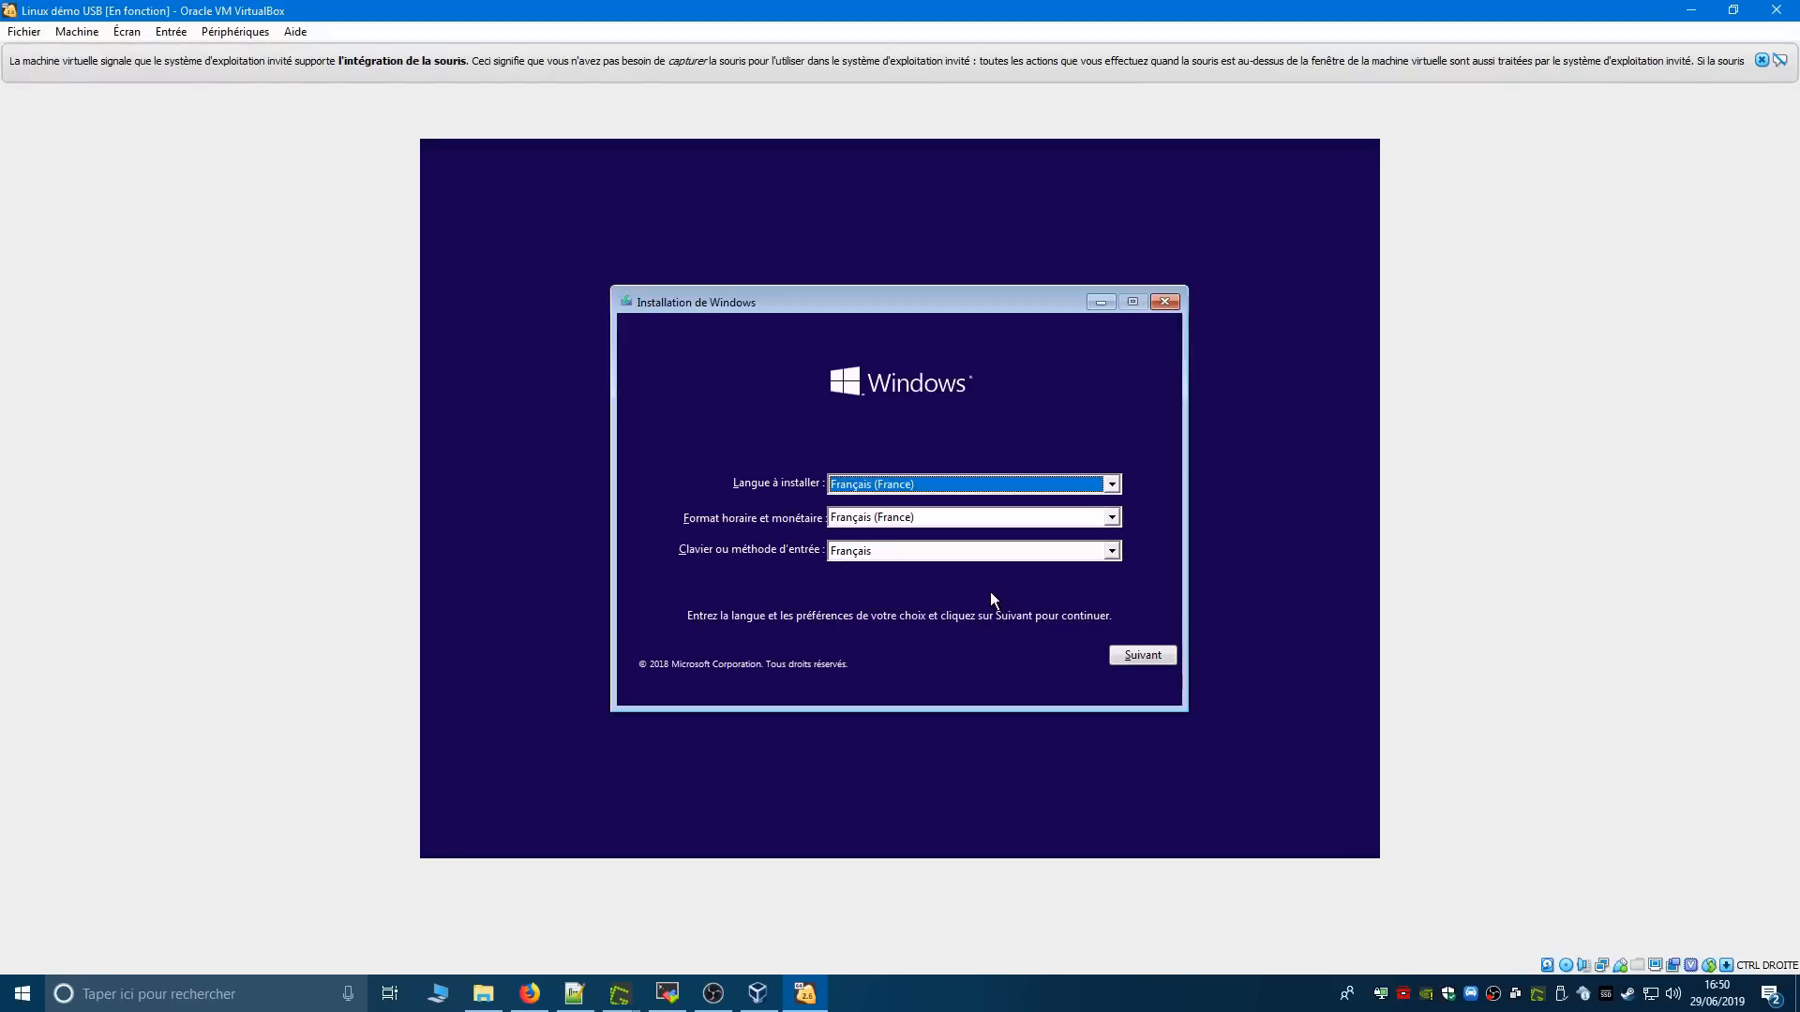
- Accept the French language, format and keyboard settings in Windows Setup and start the installation
{"action": "left_click", "coordinate": [1143, 652]}
{"action": "left_click", "coordinate": [913, 513]}
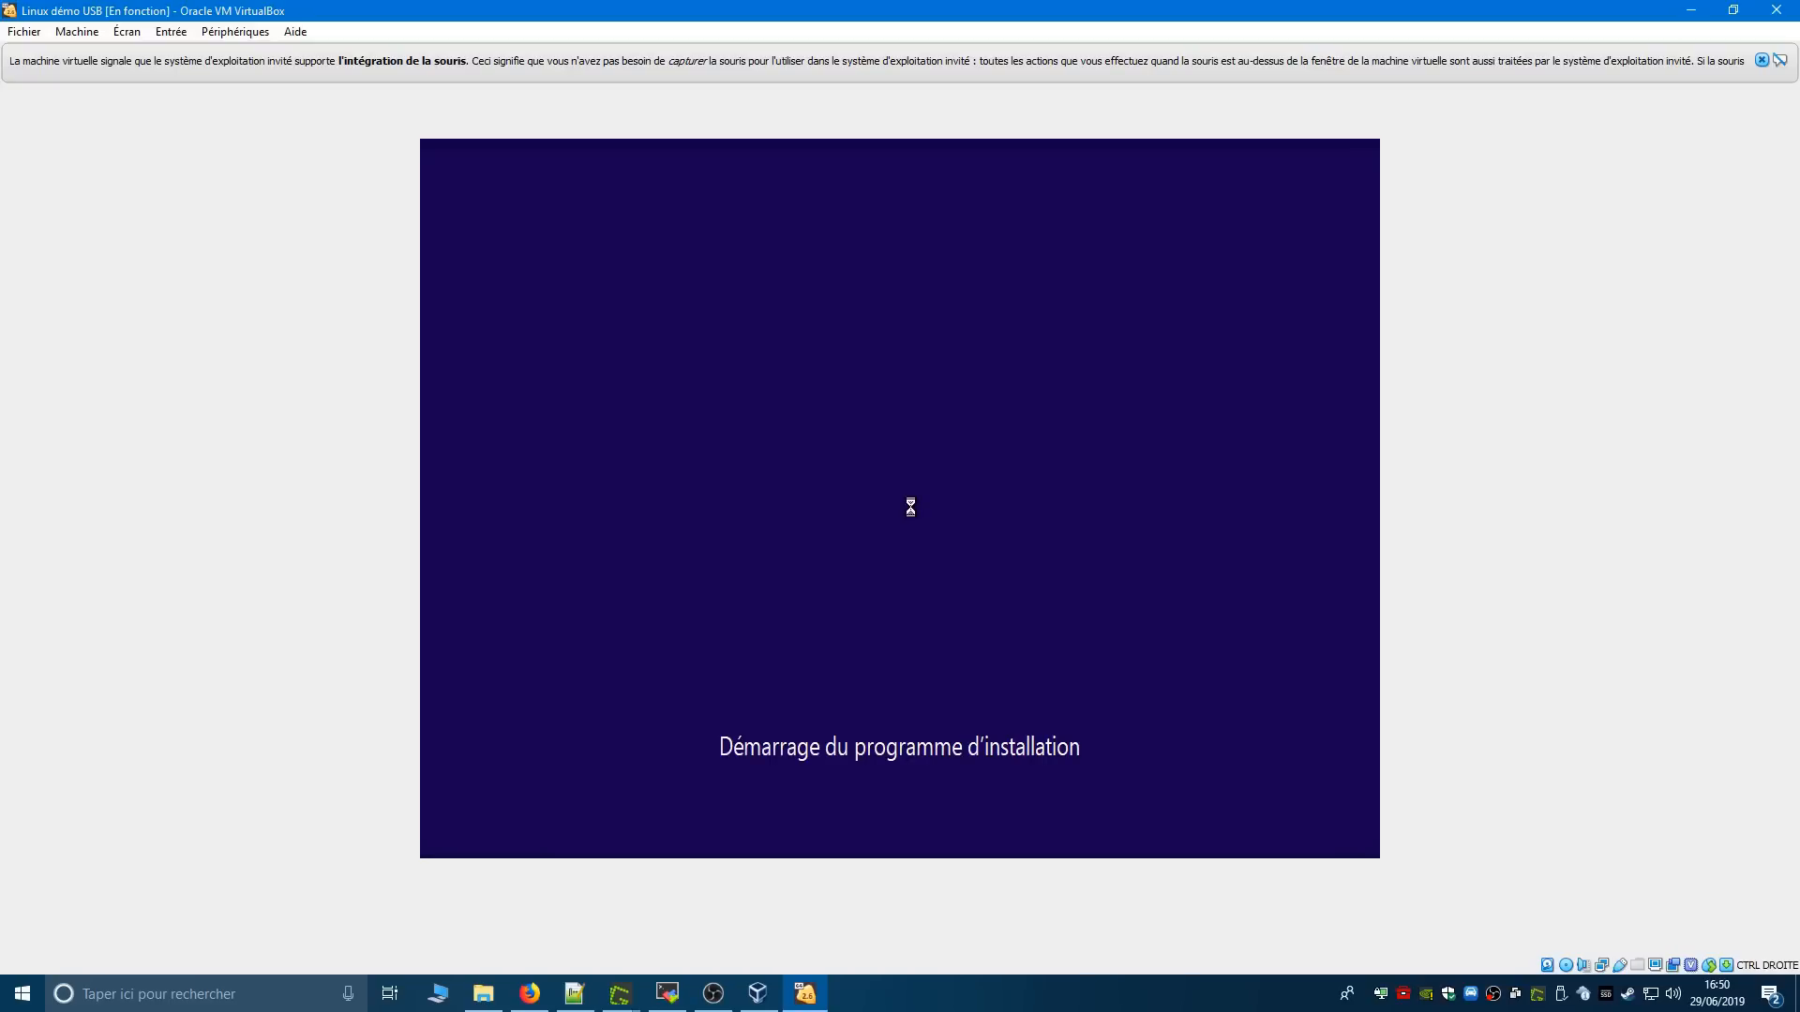
{"action": "left_click", "coordinate": [1762, 60]}
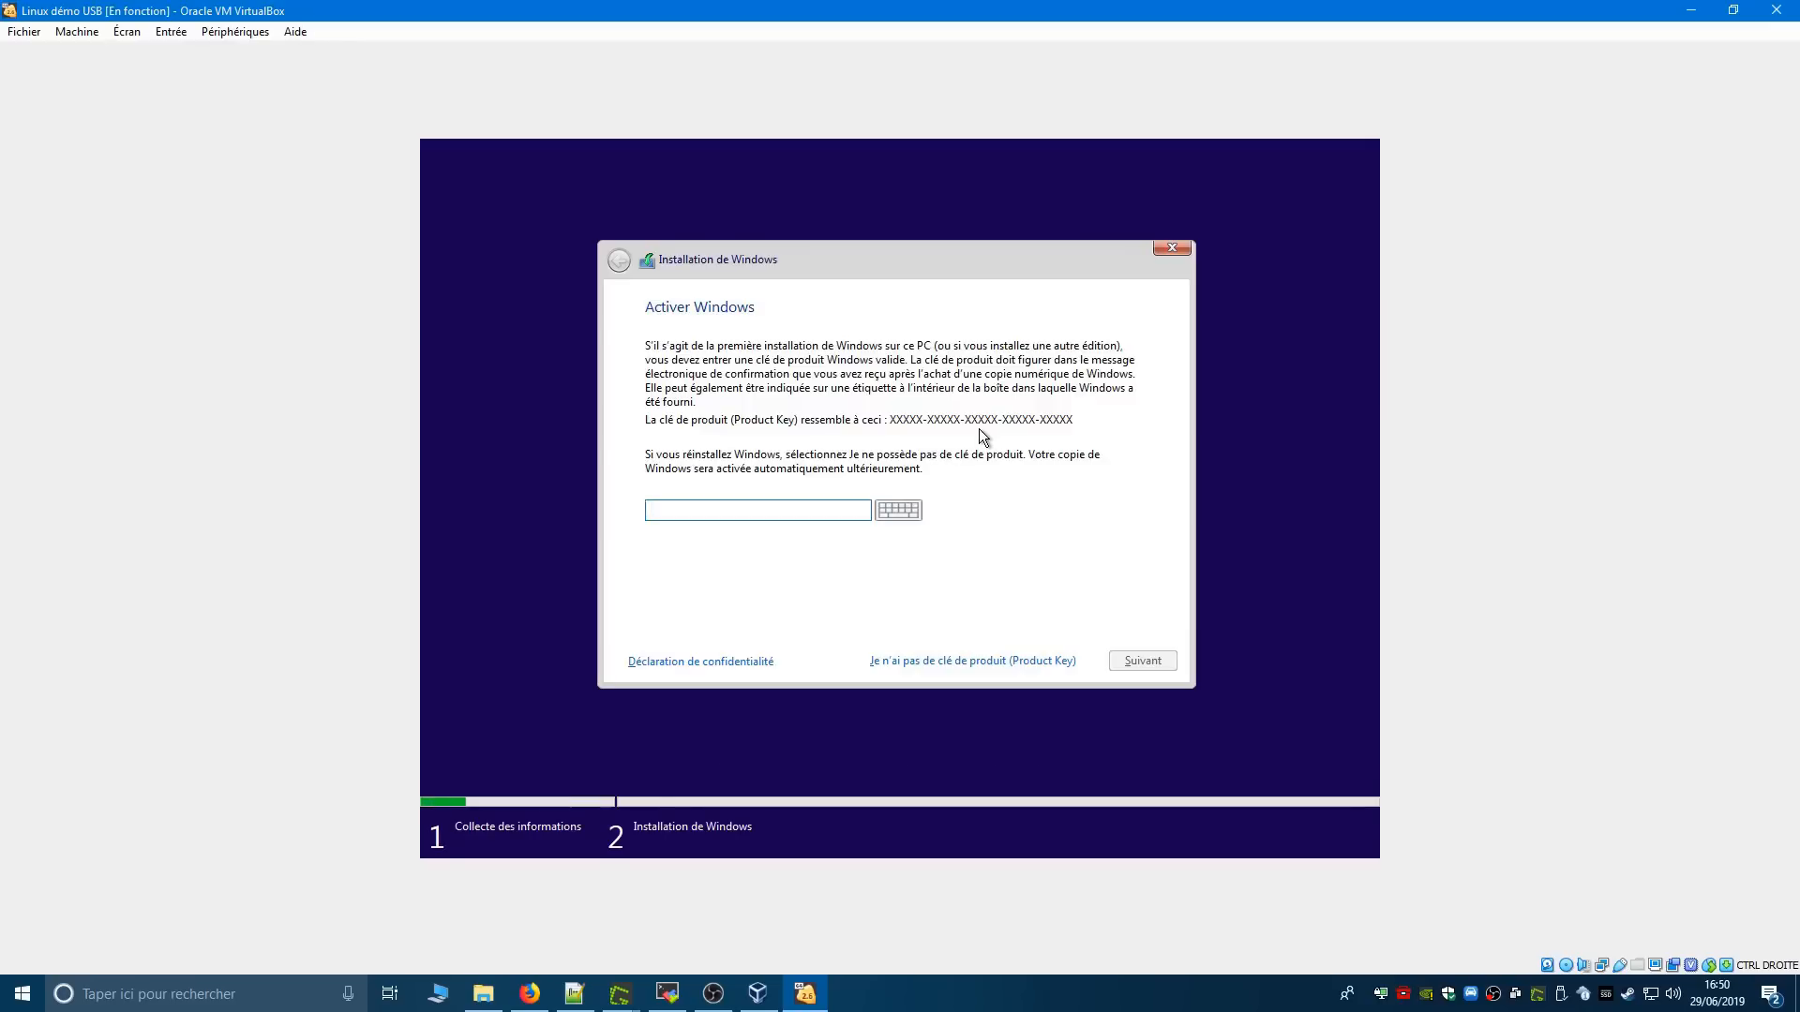
- Continue Windows Setup without a product key and choose Windows 10 Famille x64 as the operating system to install
{"action": "left_click", "coordinate": [930, 661]}
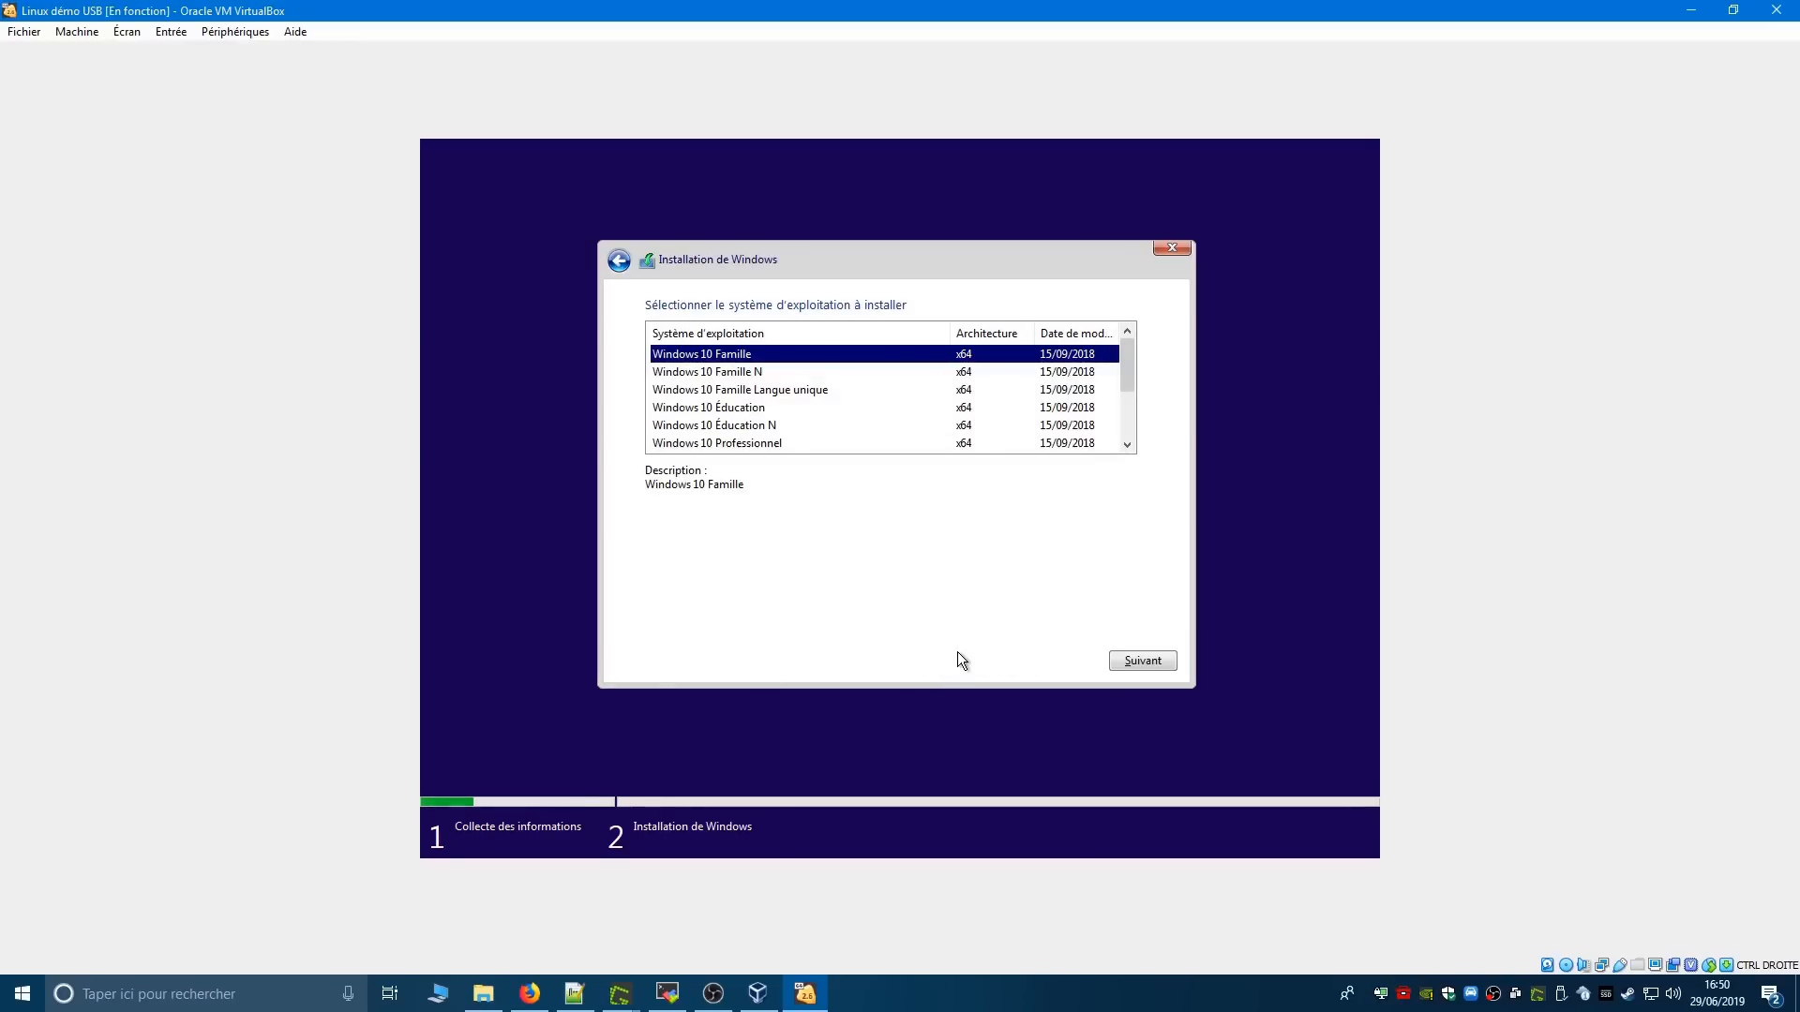
{"action": "left_click", "coordinate": [1141, 660]}
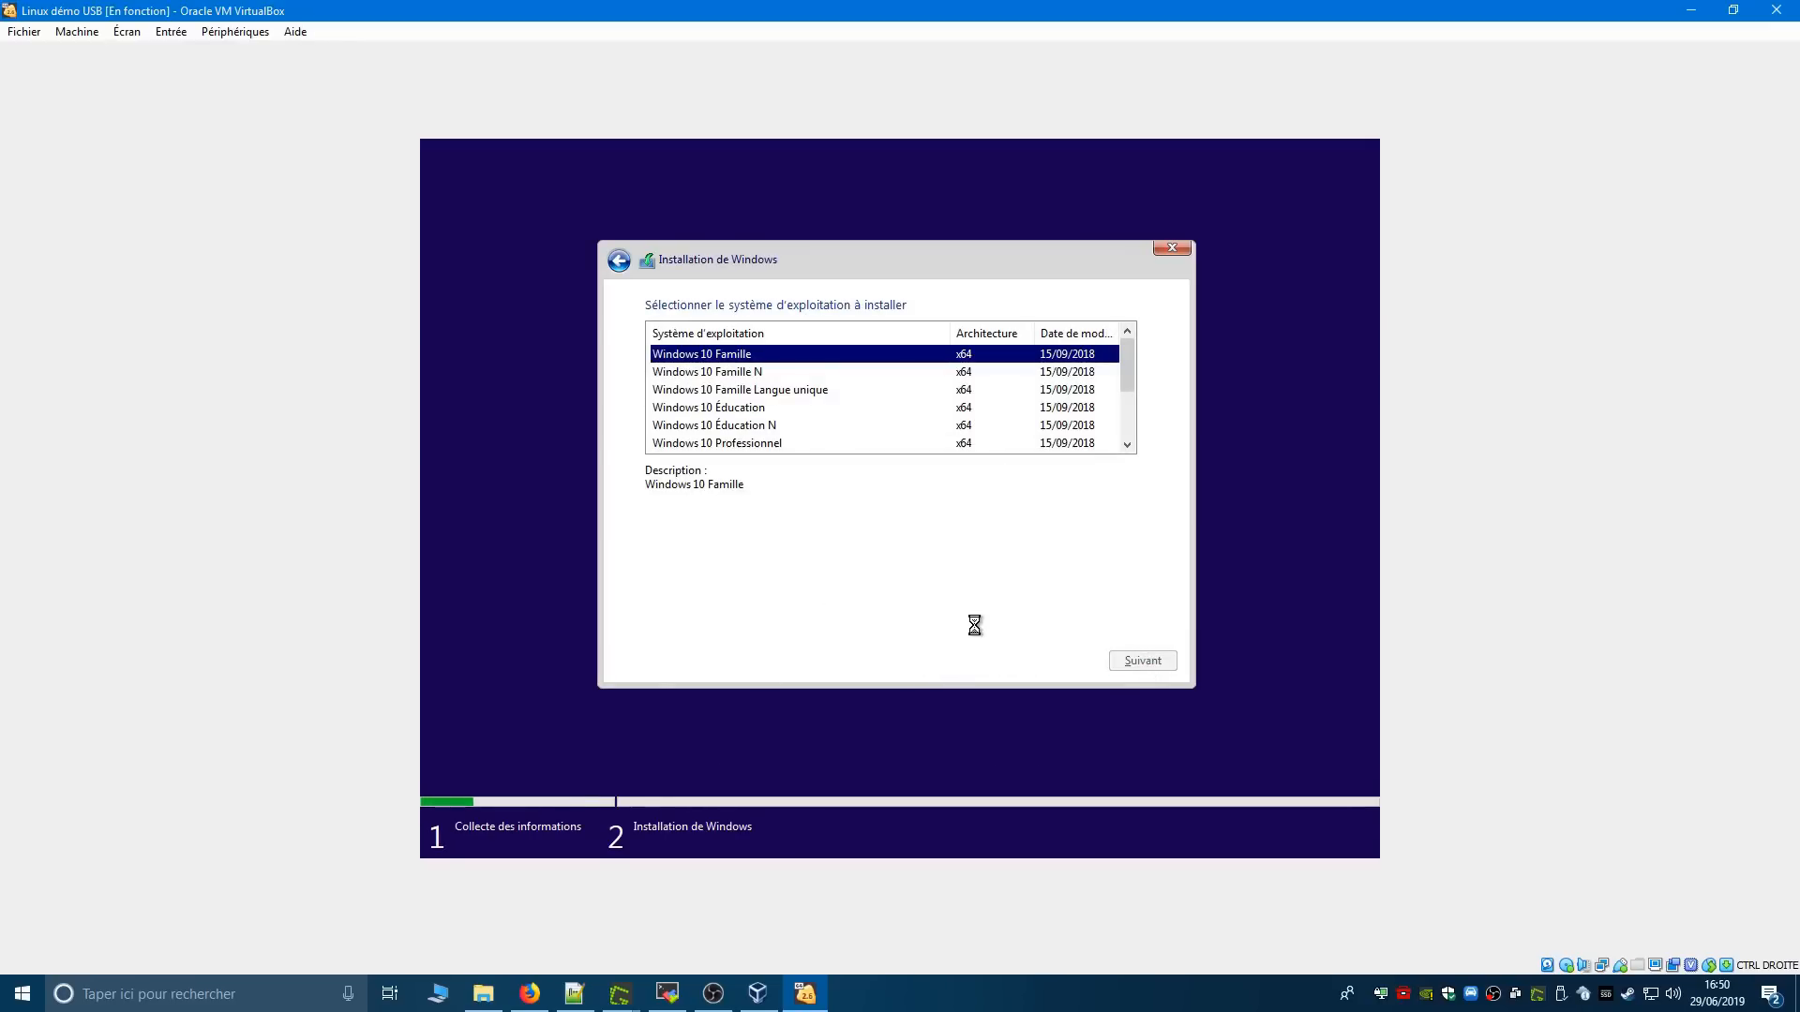